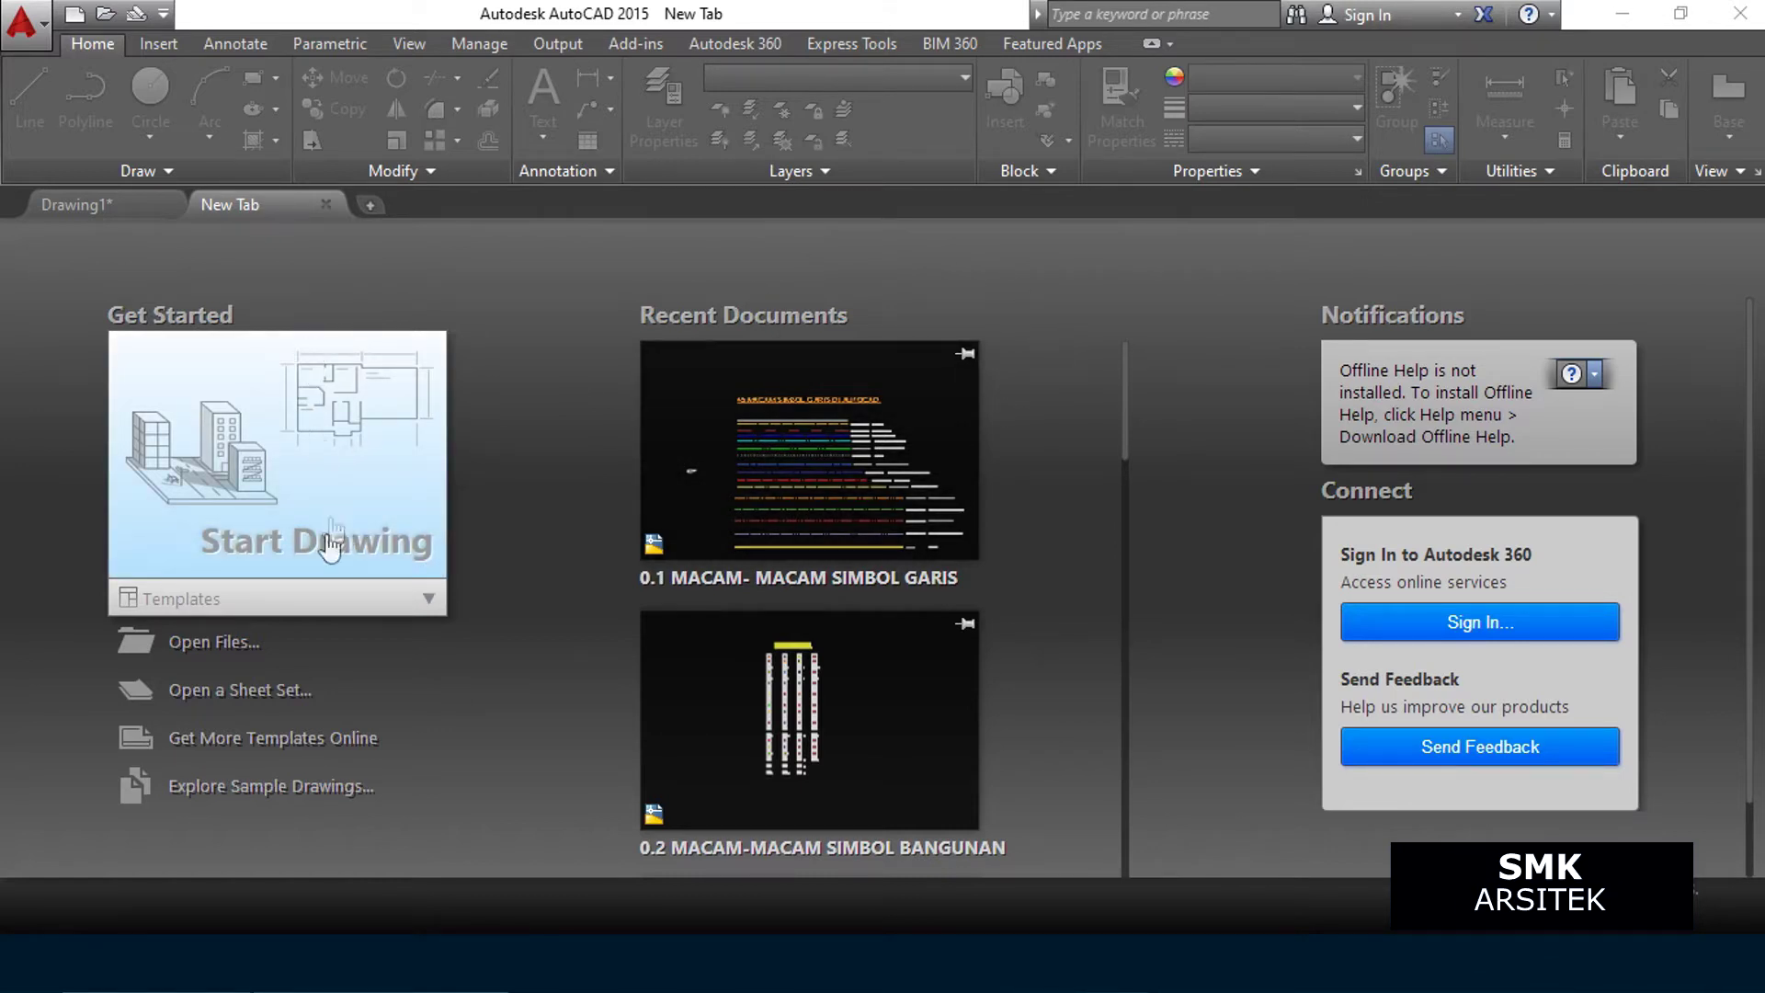
# Start a new blank drawing from the acadiso.dwt template
pyautogui.click(350, 609)
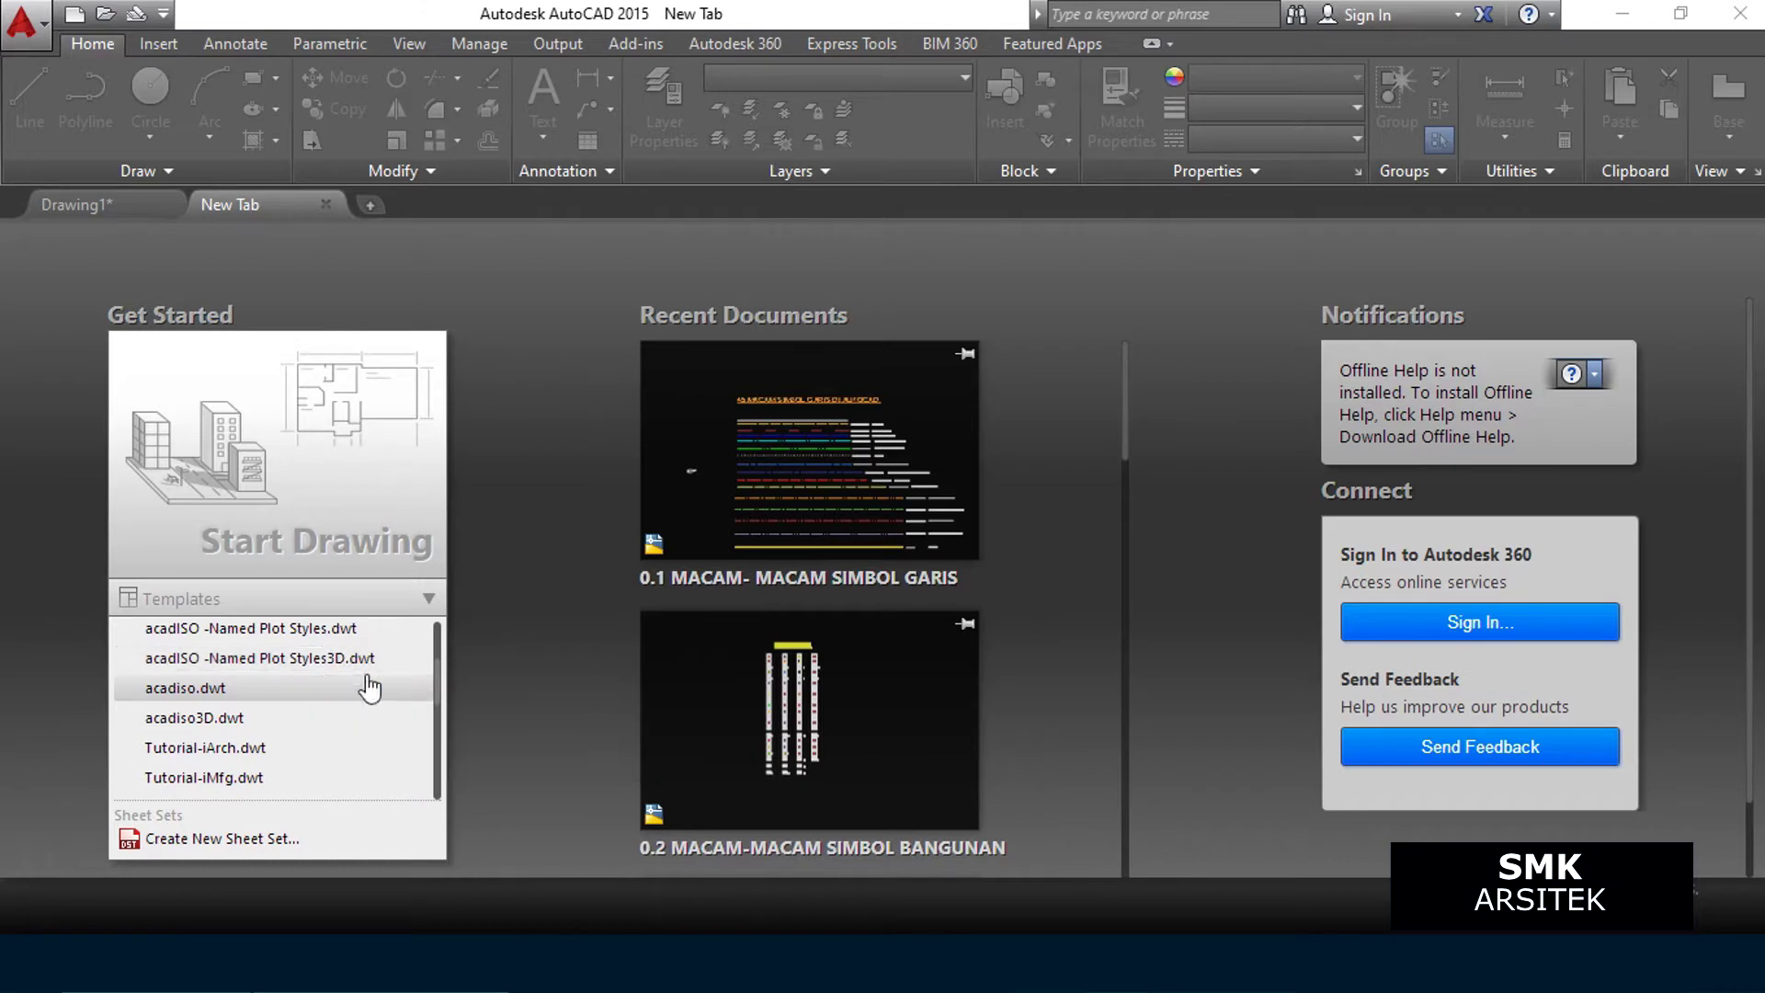
pyautogui.scroll(-2, 305, 707)
pyautogui.scroll(-2, 305, 708)
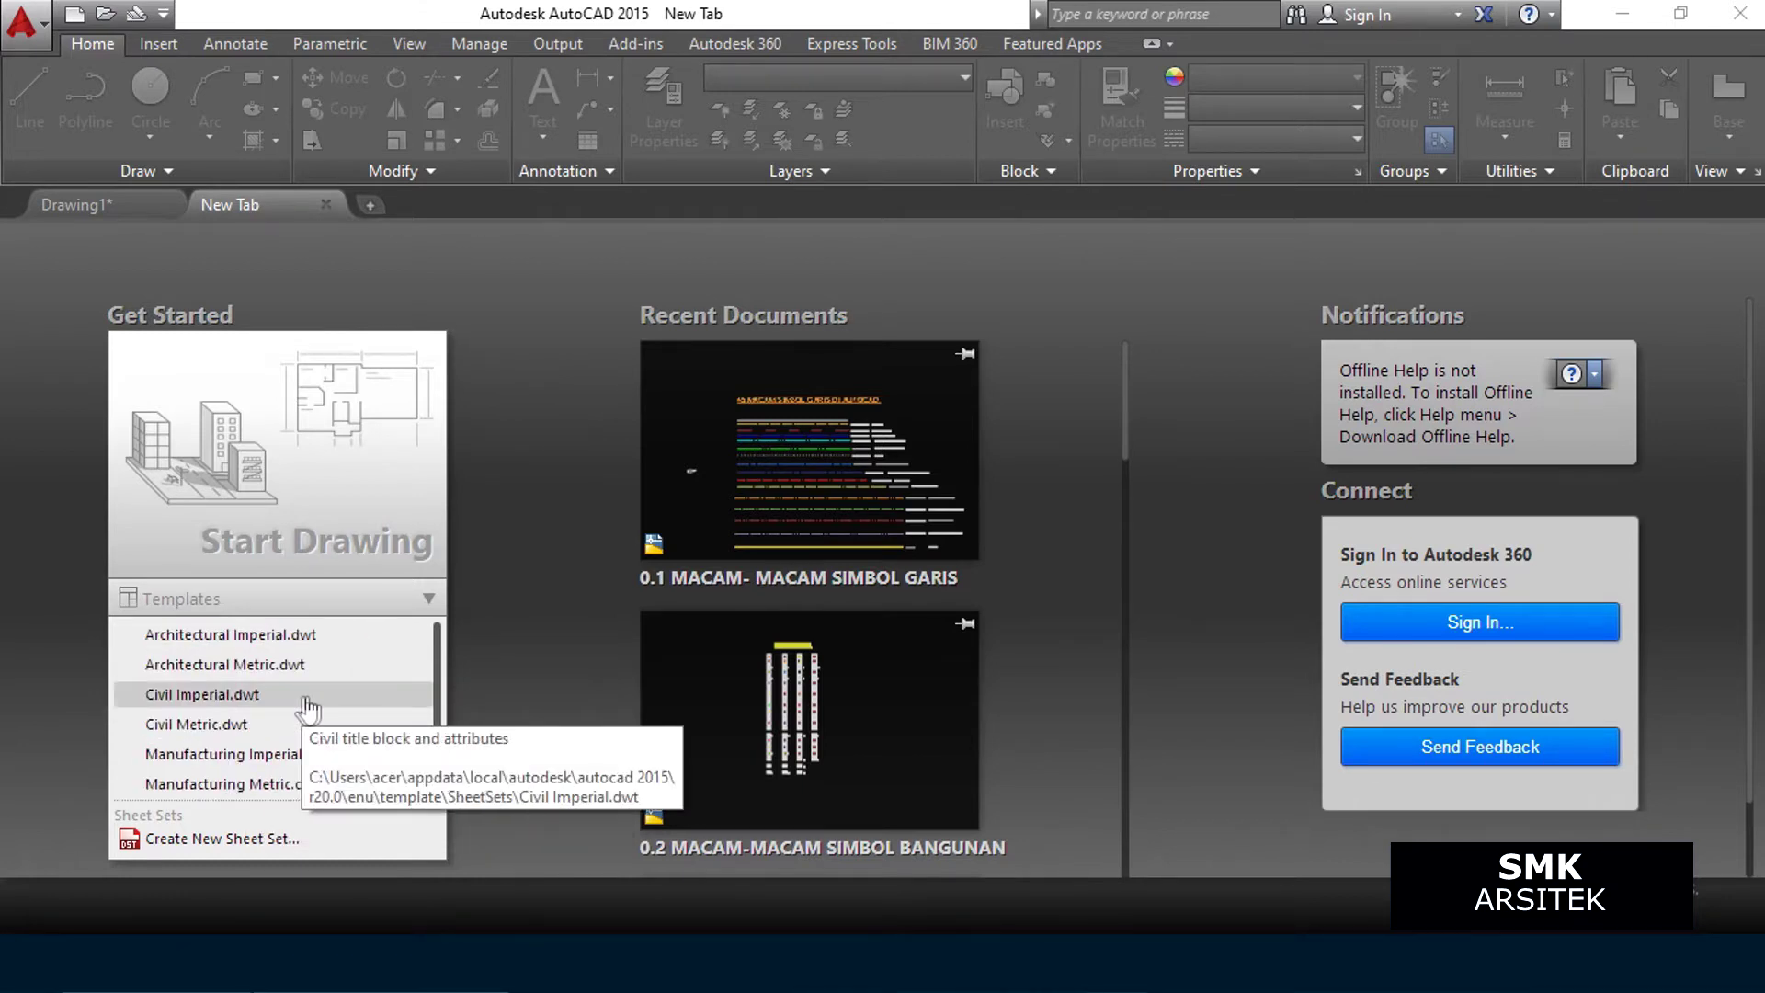
pyautogui.scroll(2, 305, 708)
pyautogui.scroll(2, 306, 708)
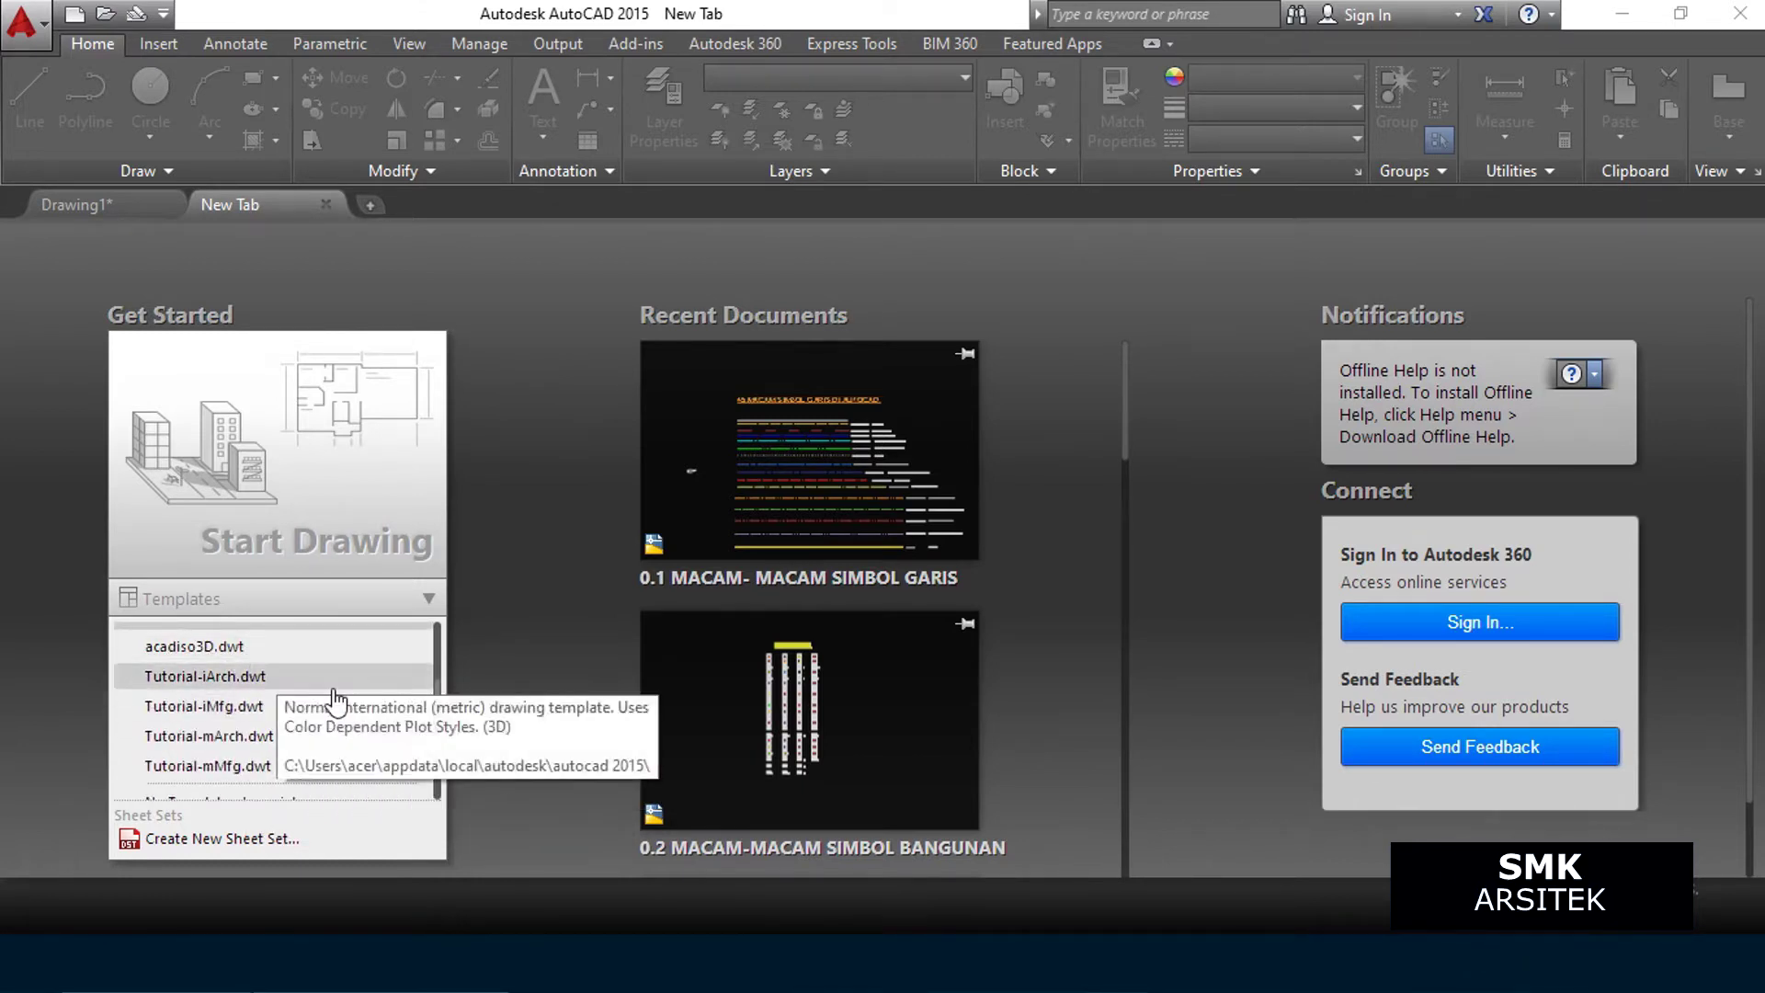
pyautogui.scroll(2, 272, 708)
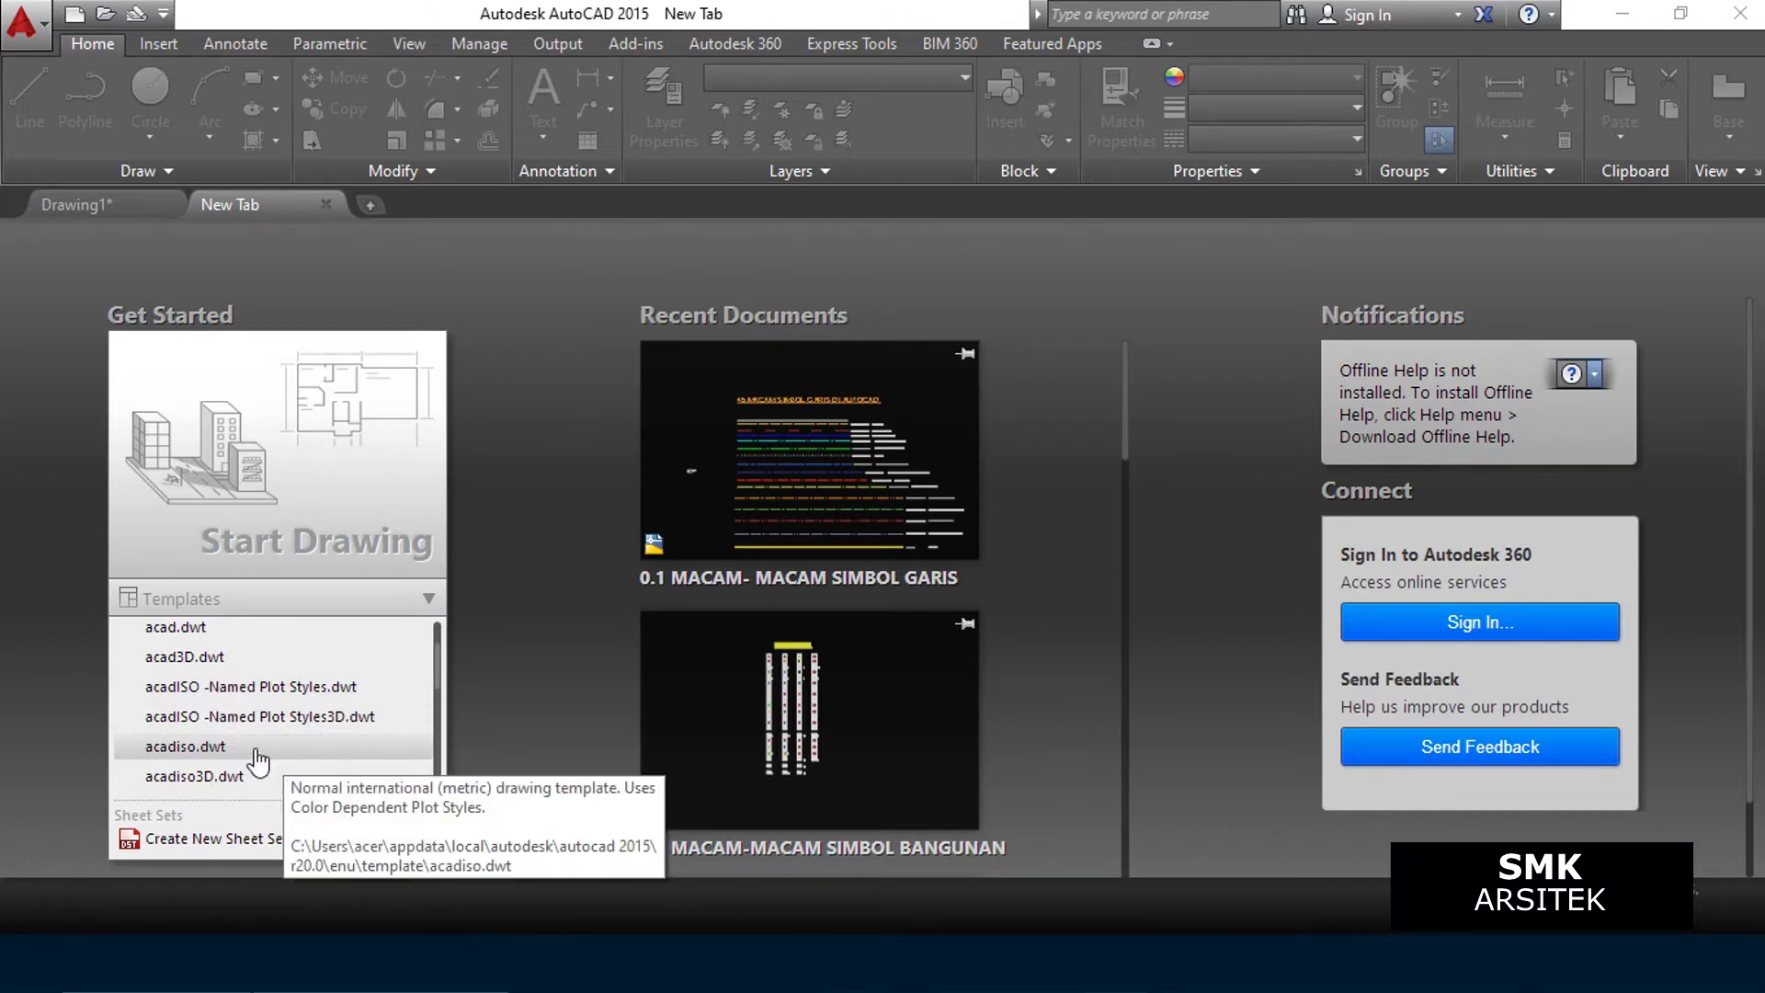
pyautogui.scroll(-2, 276, 747)
pyautogui.scroll(-2, 285, 782)
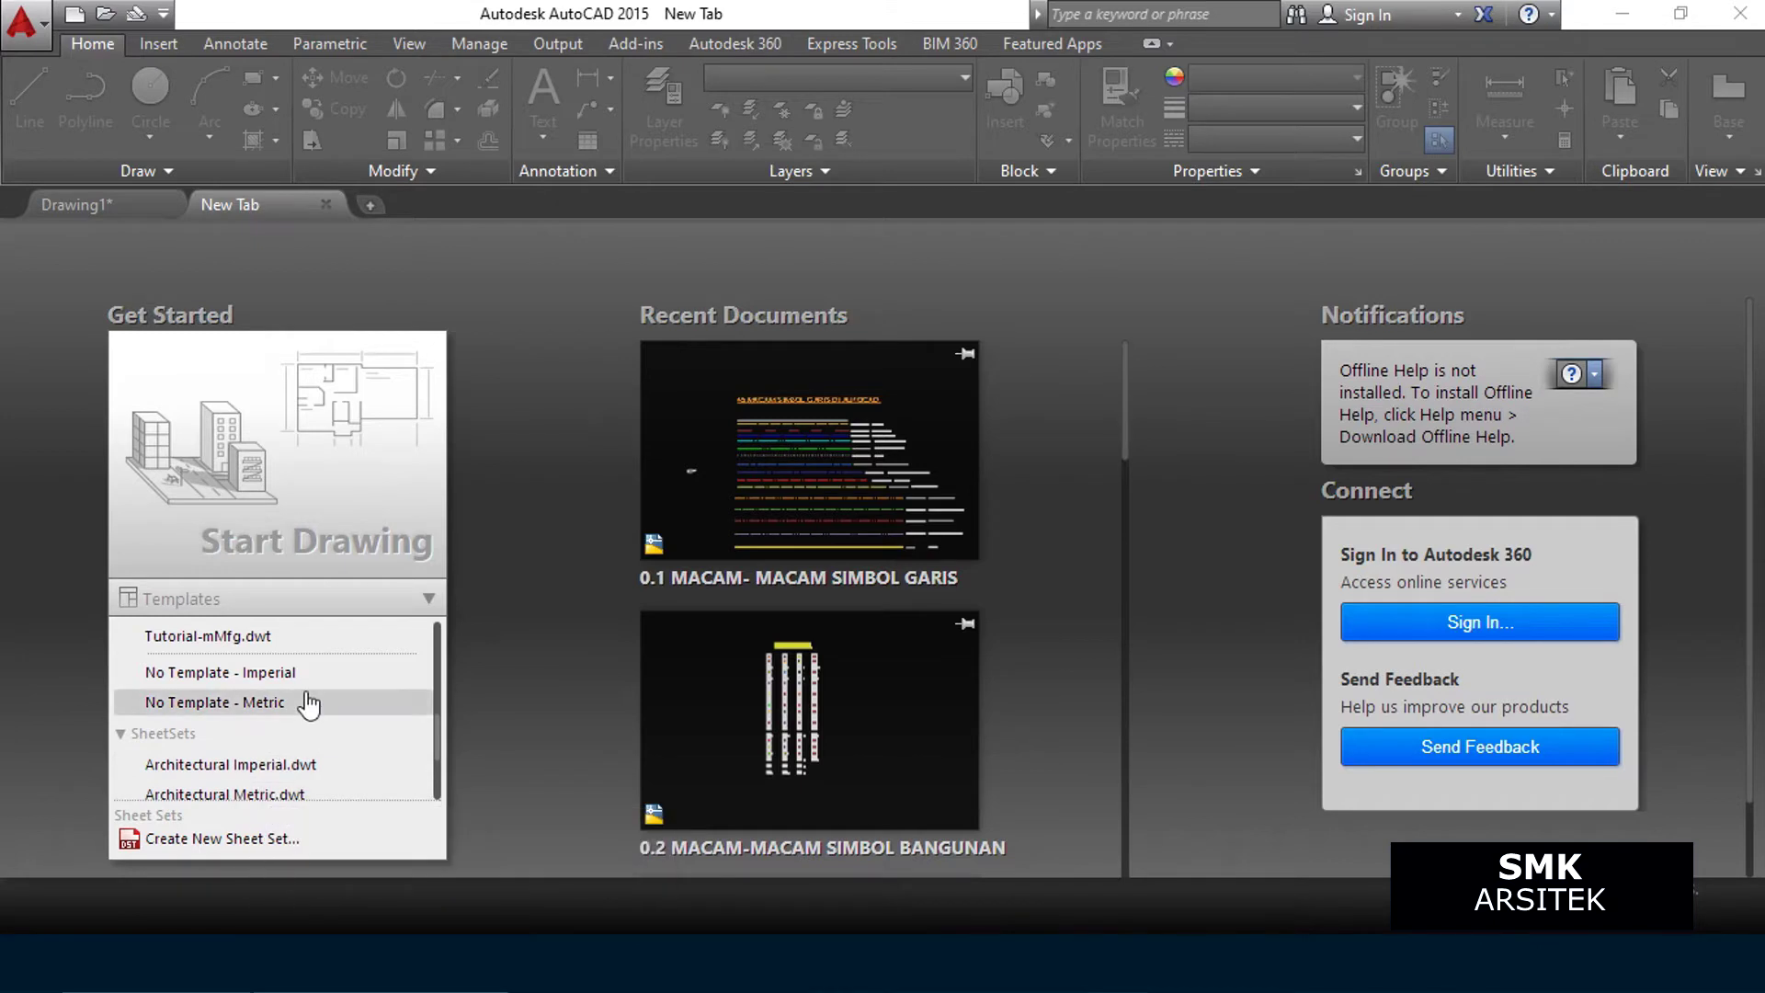
pyautogui.scroll(2, 309, 735)
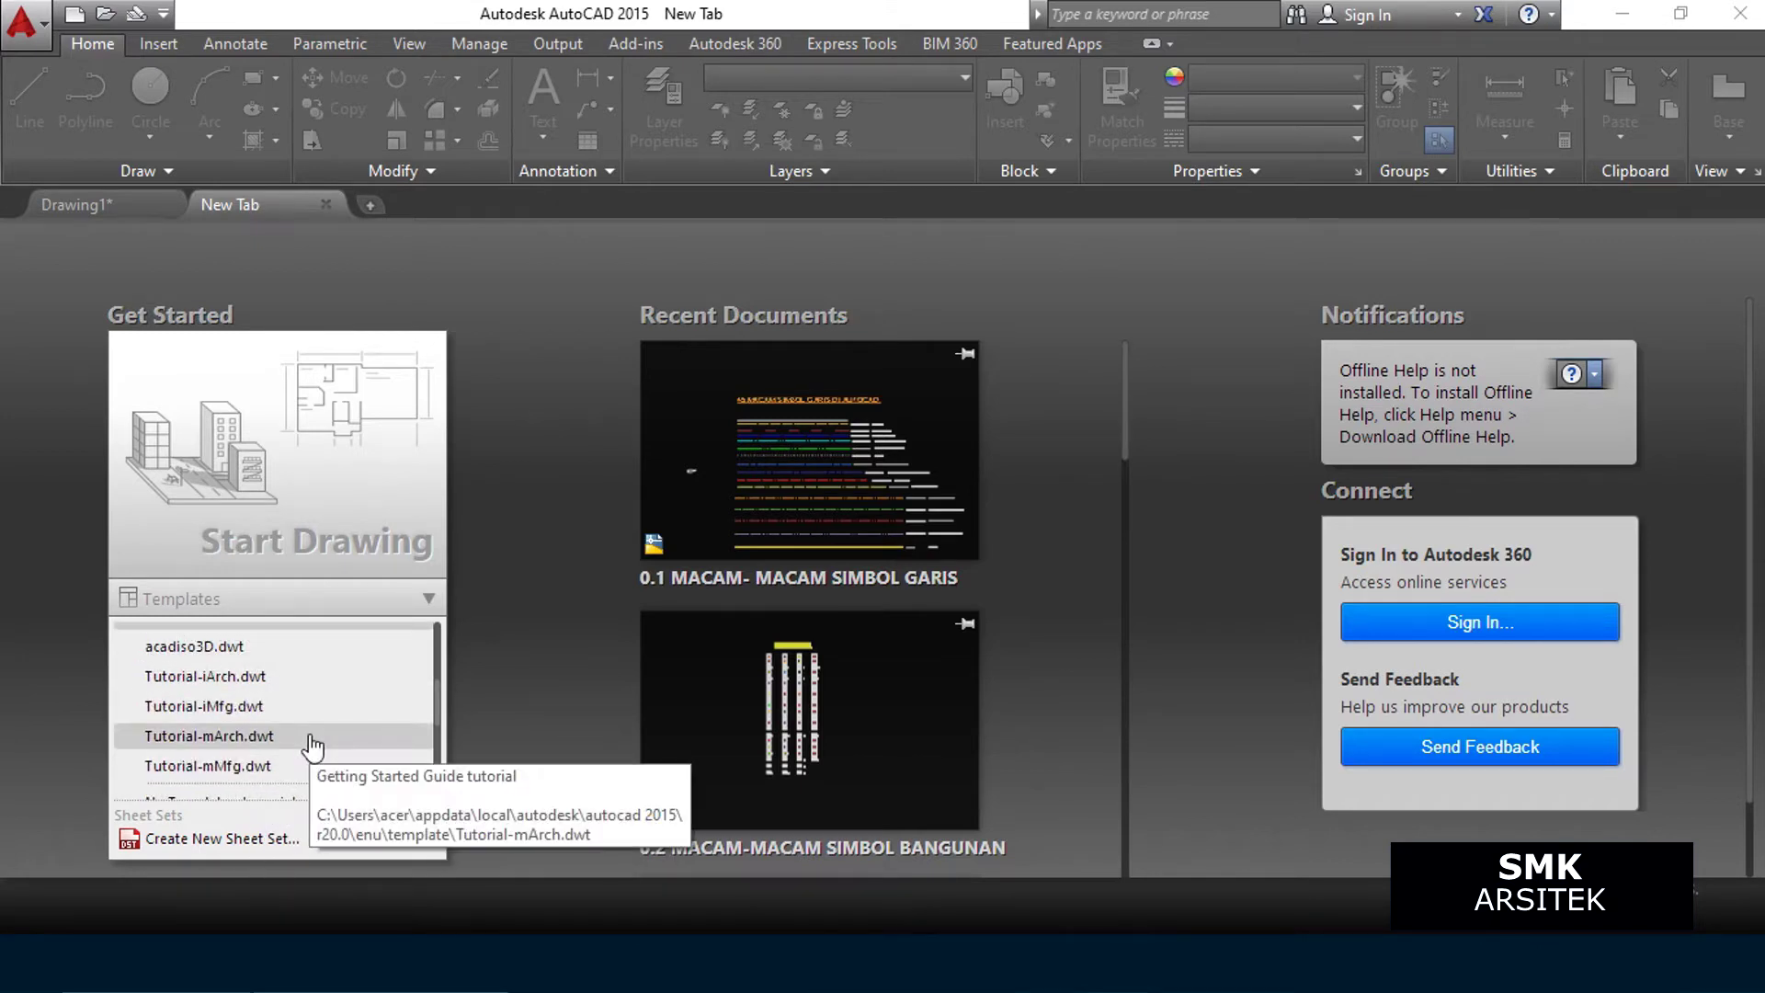
pyautogui.scroll(2, 313, 741)
pyautogui.scroll(-2, 305, 680)
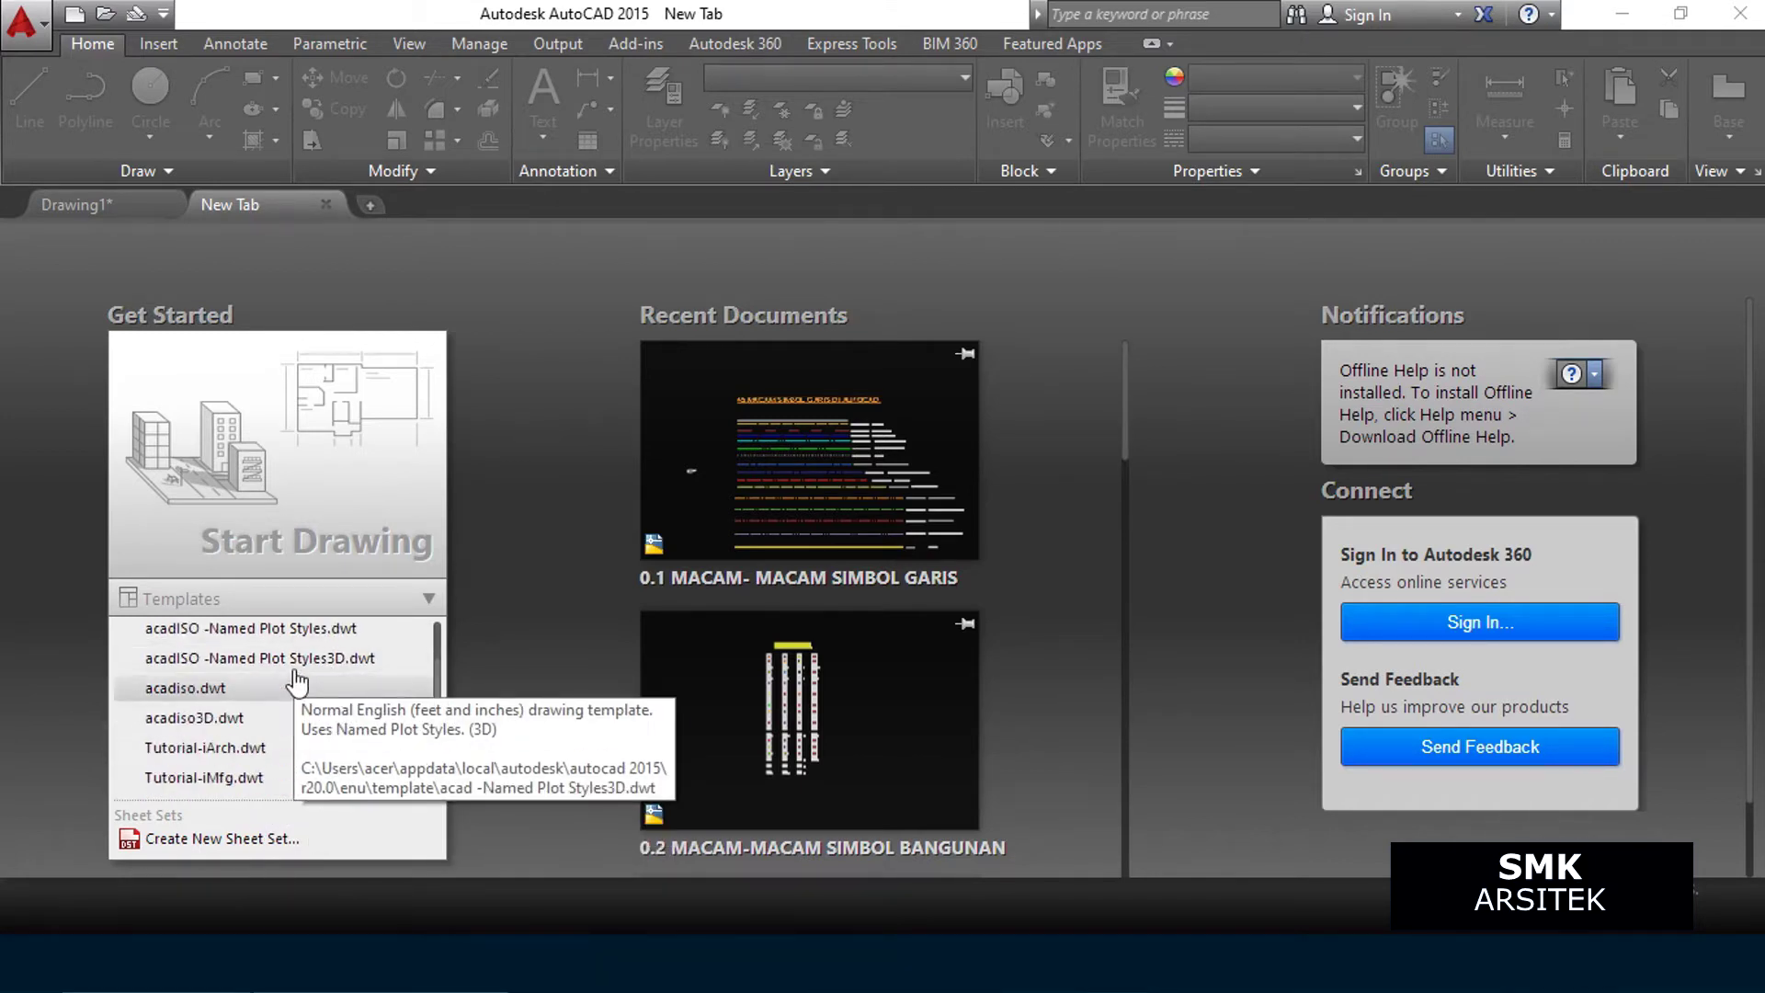
pyautogui.click(212, 691)
pyautogui.write('OP')
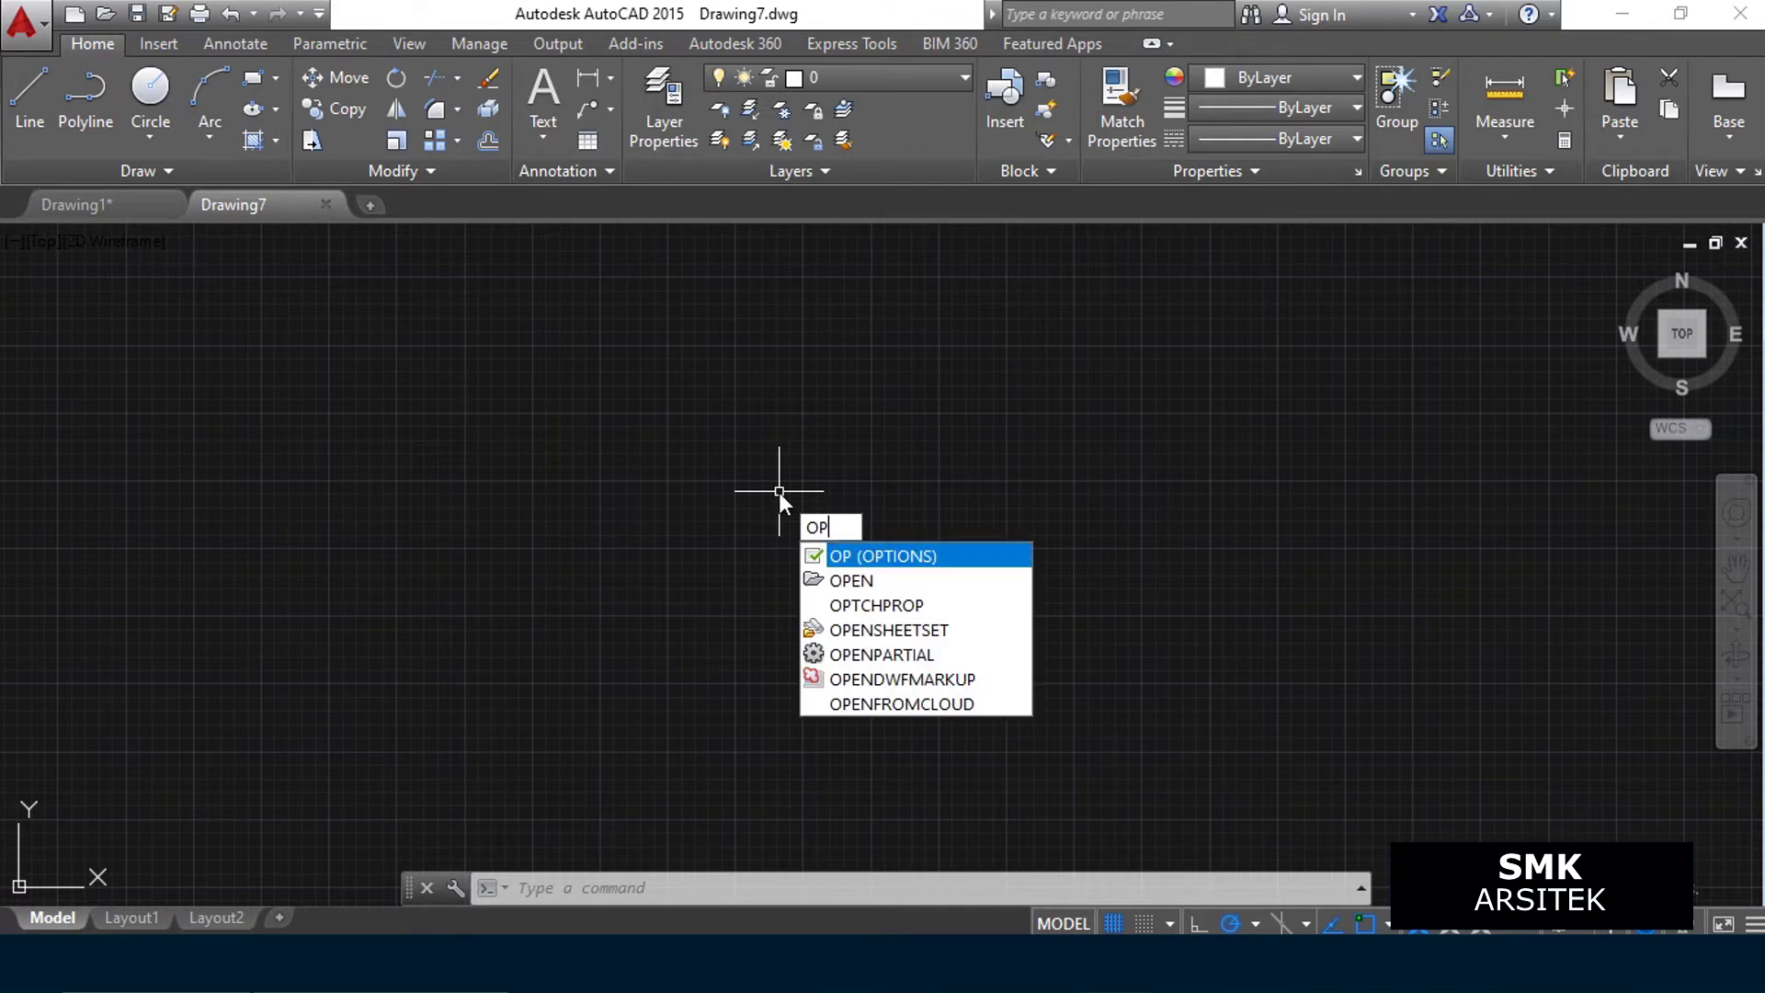
# Run the OP command to bring up the Options dialog
pyautogui.press('Return')
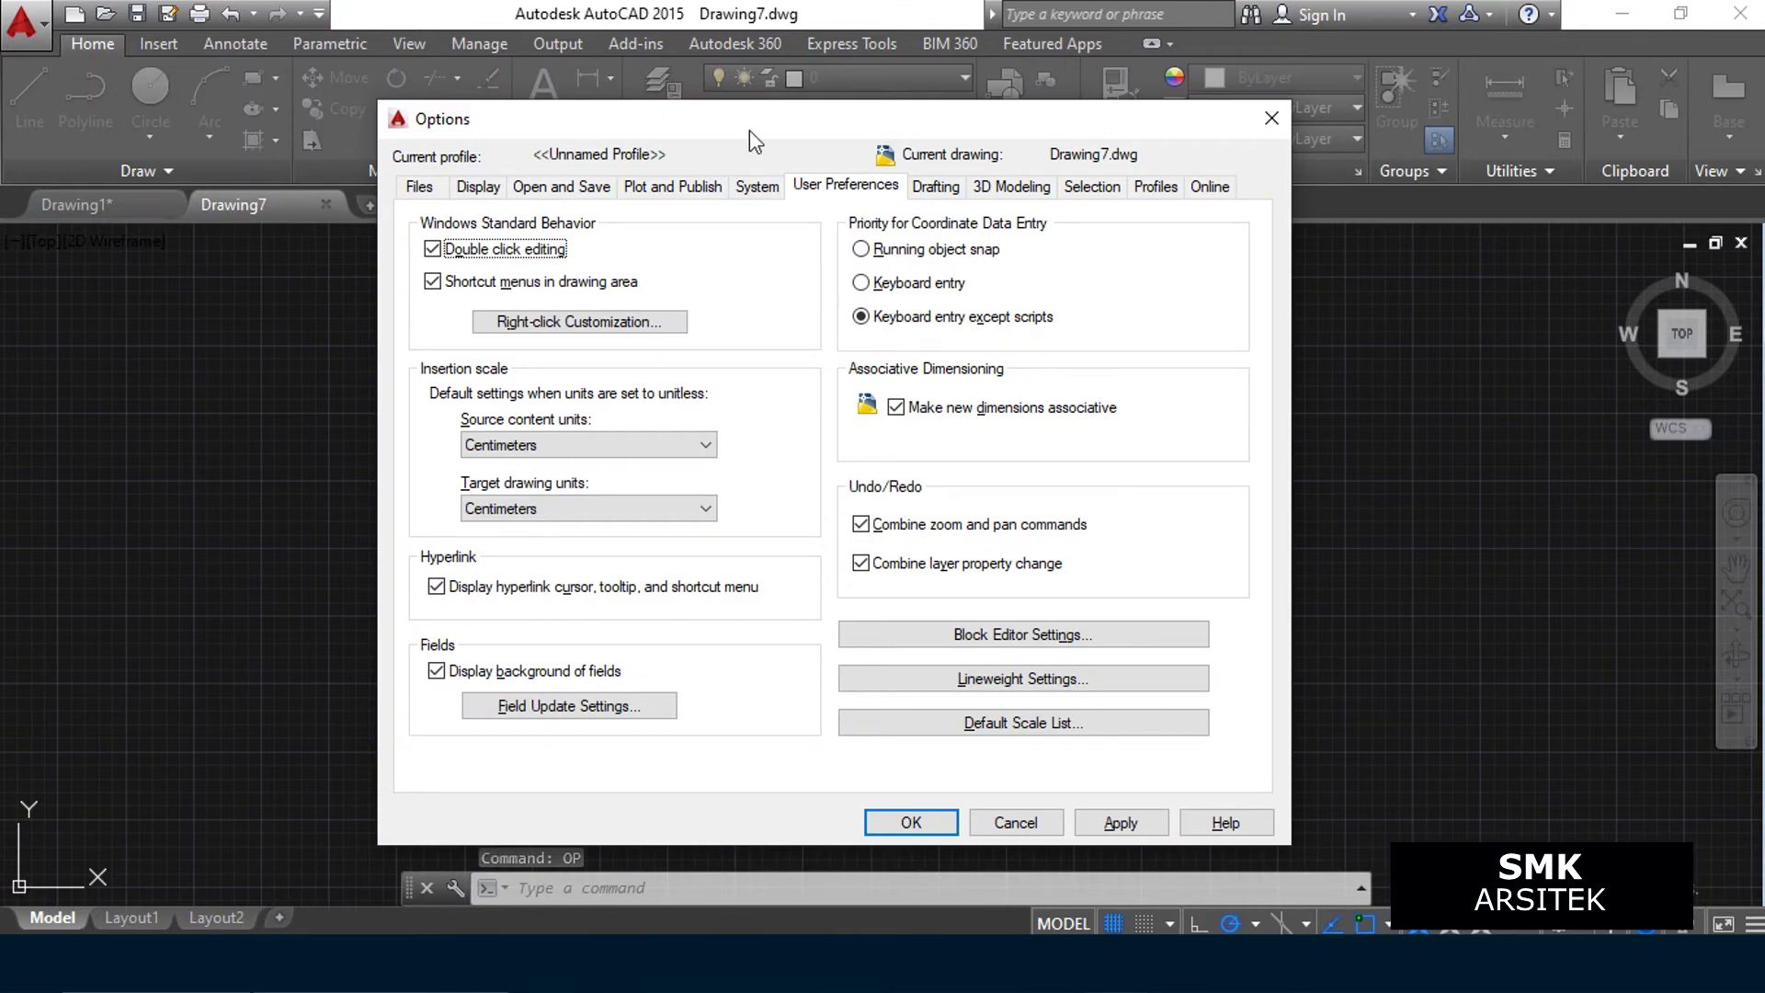
# Set the 2D model space uniform background to White, apply it and close Options
pyautogui.moveTo(748, 129); pyautogui.dragTo(935, 146)
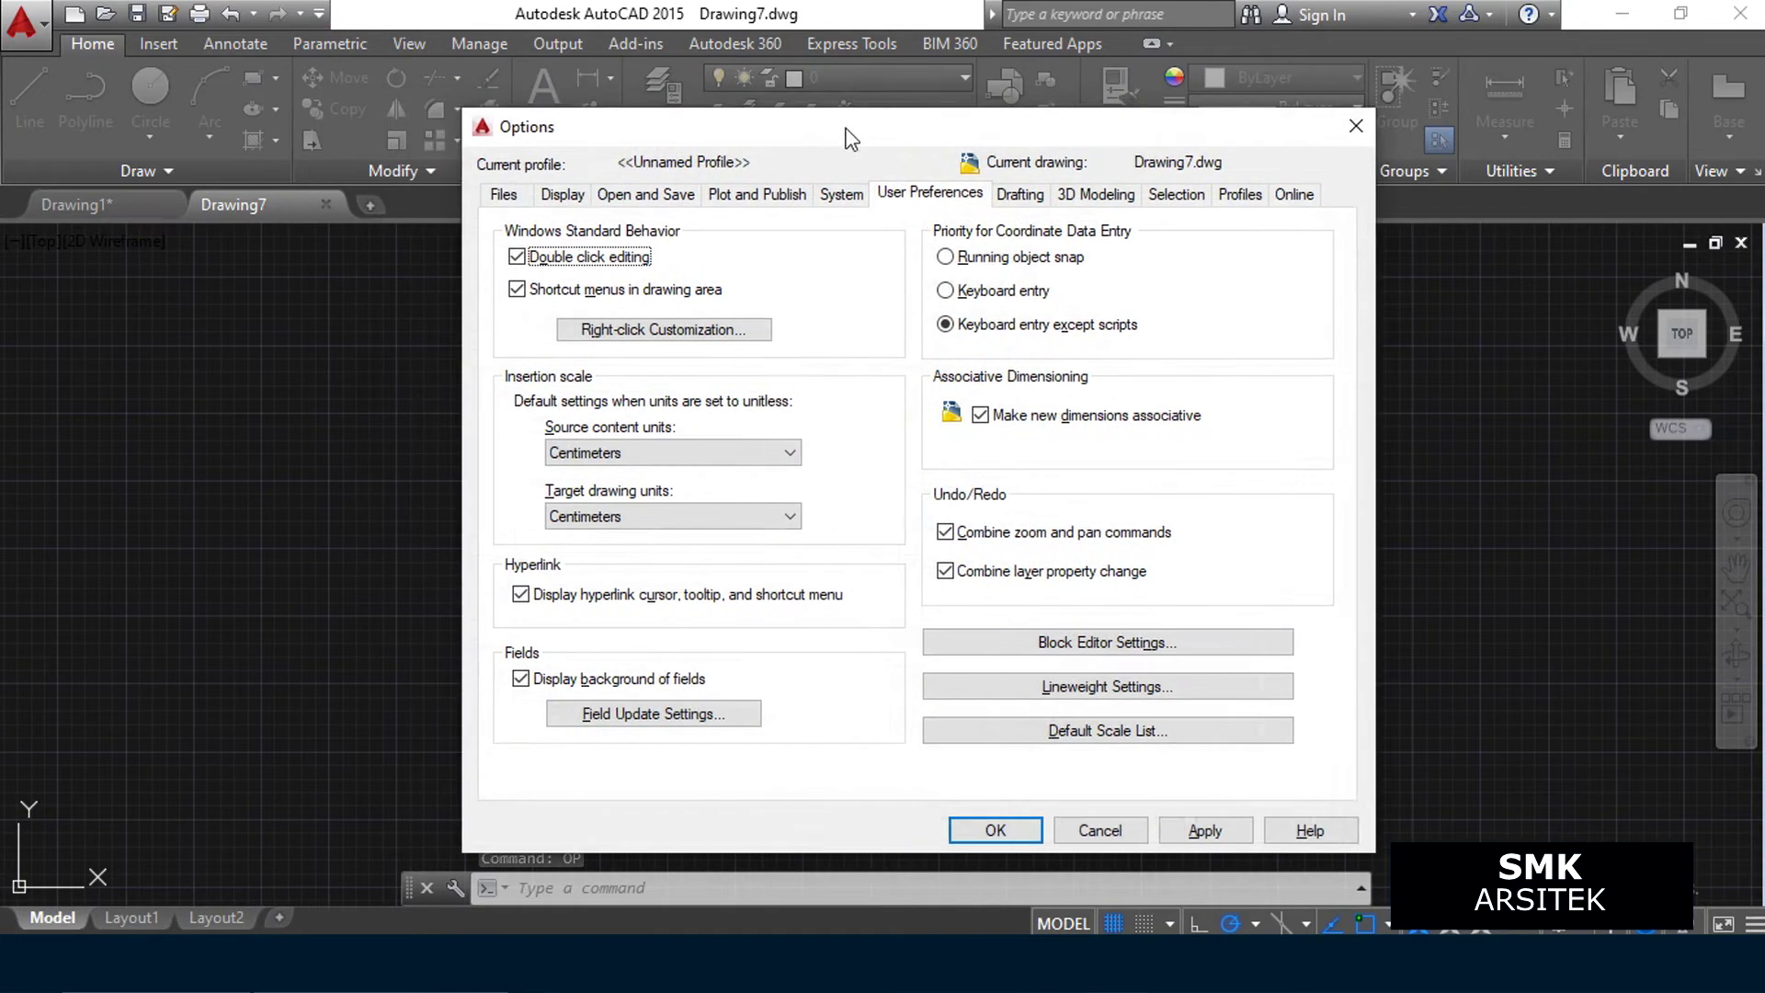
pyautogui.moveTo(916, 214); pyautogui.dragTo(862, 163)
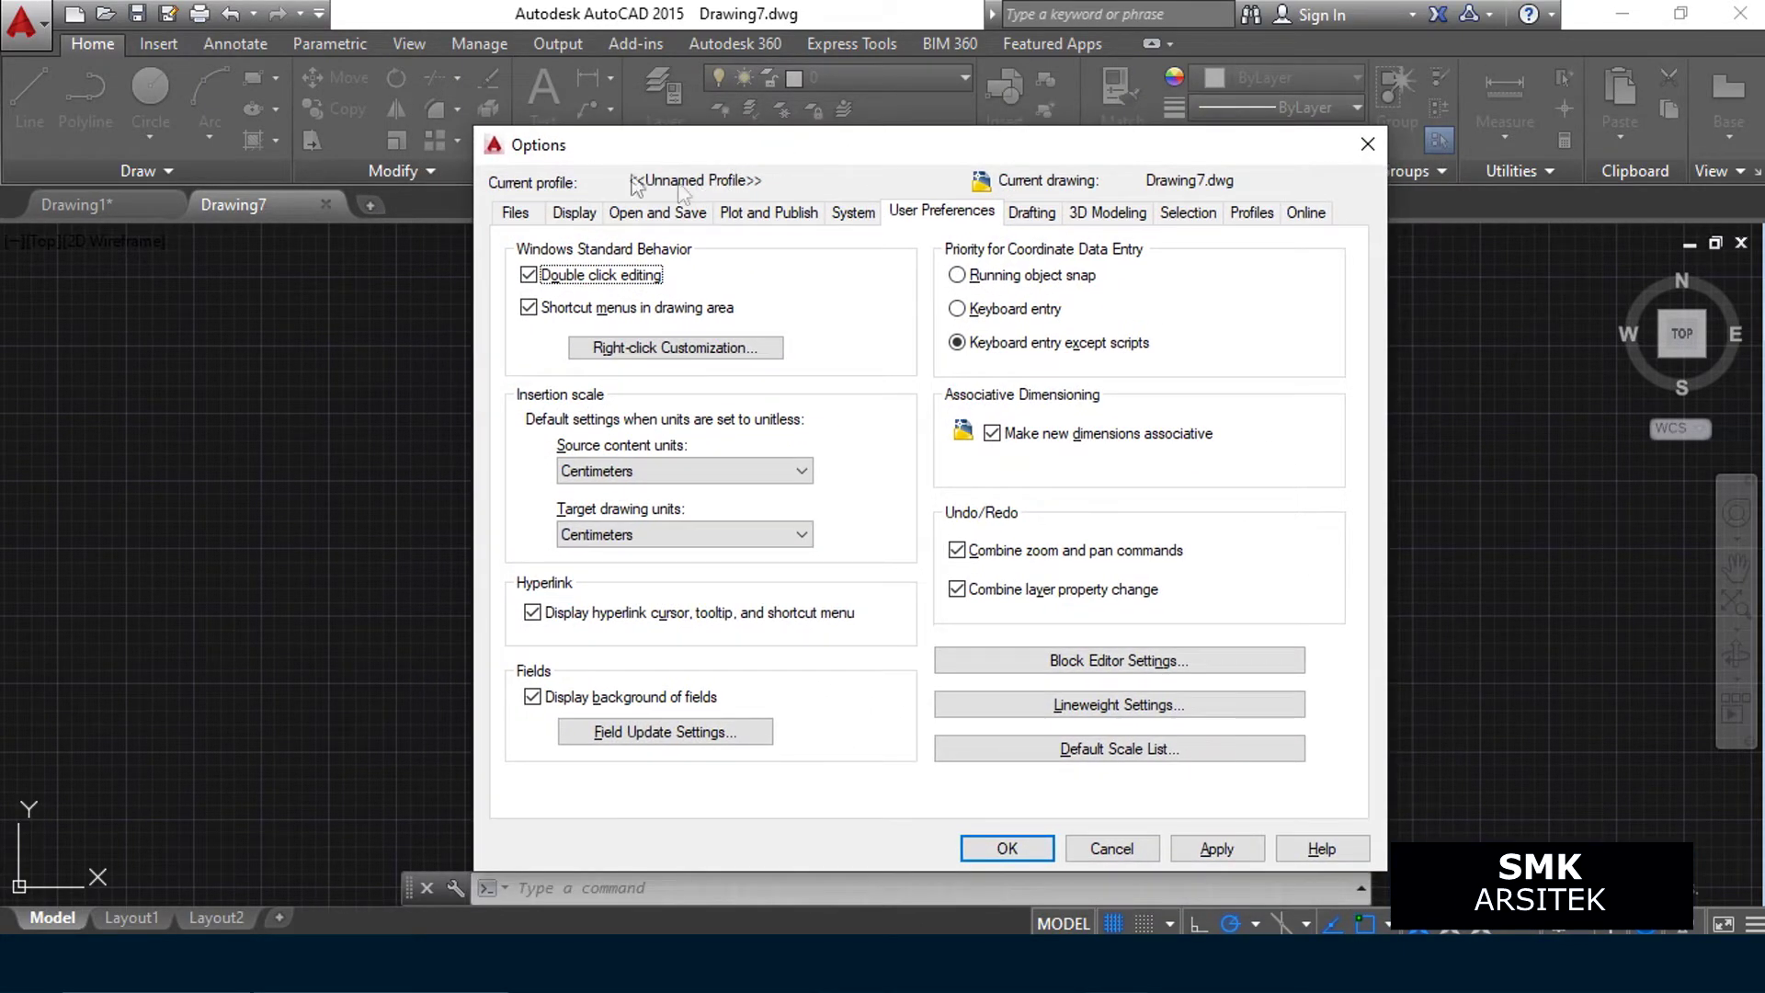
pyautogui.click(517, 214)
pyautogui.click(577, 213)
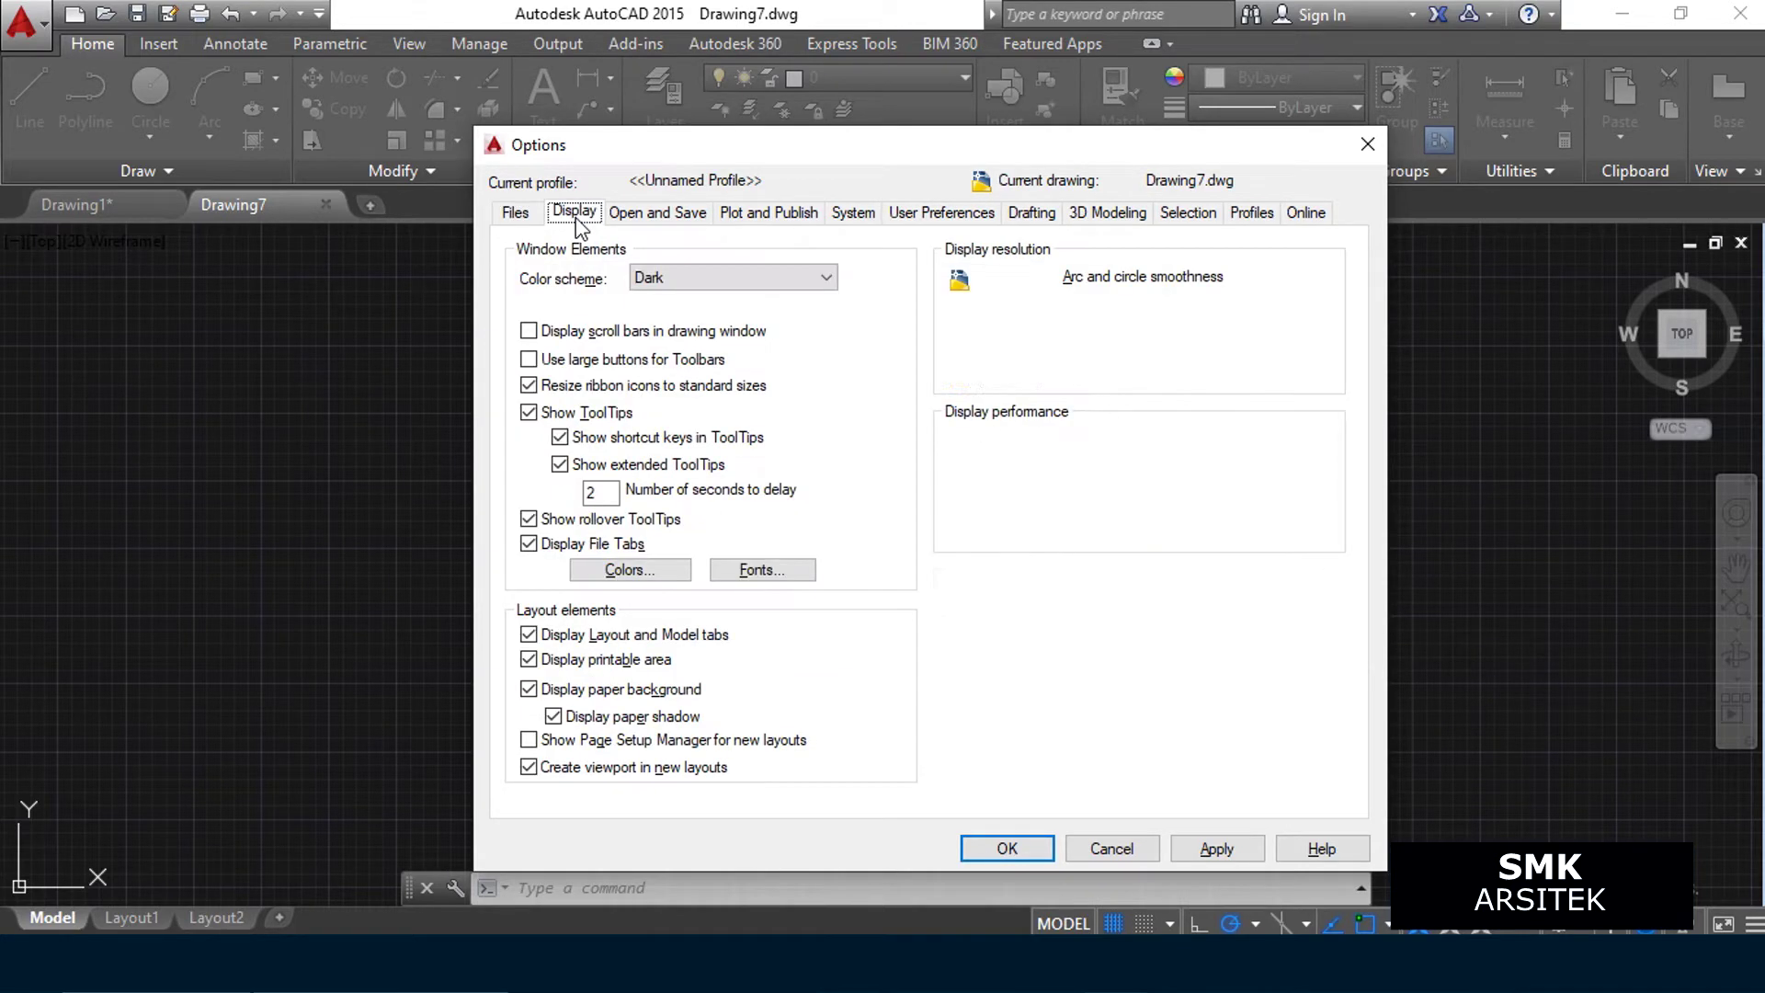
pyautogui.moveTo(825, 158); pyautogui.dragTo(892, 157)
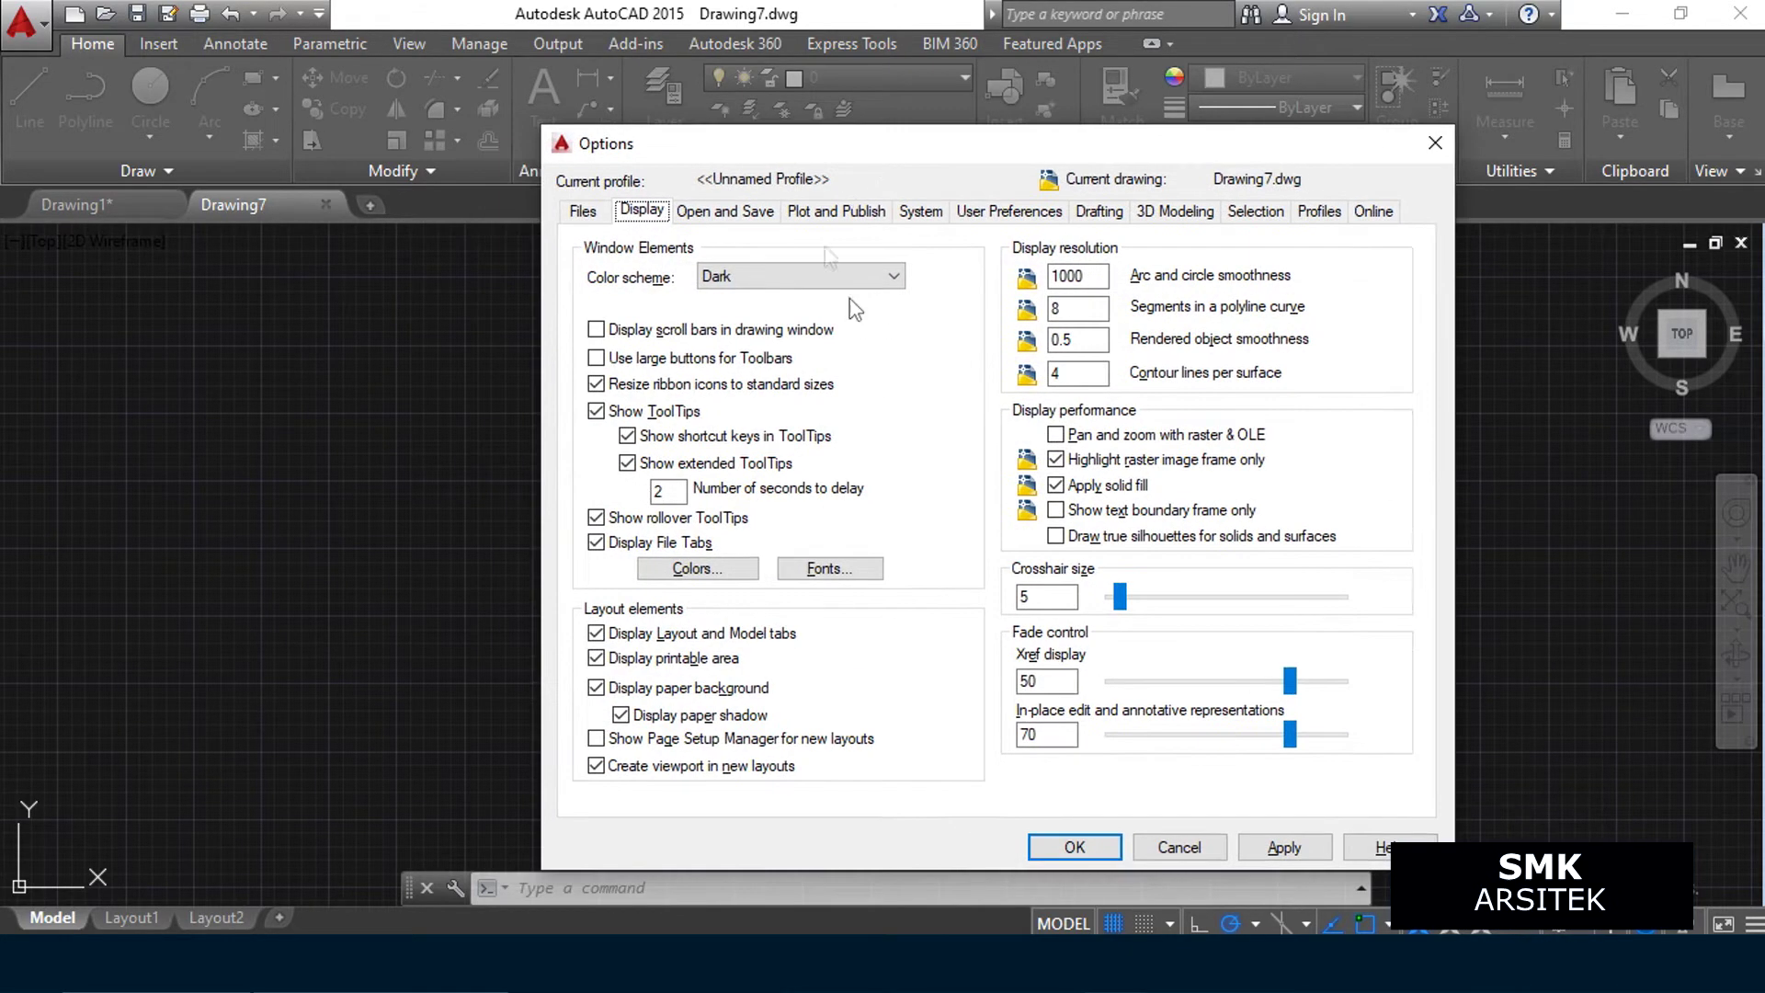
pyautogui.click(704, 570)
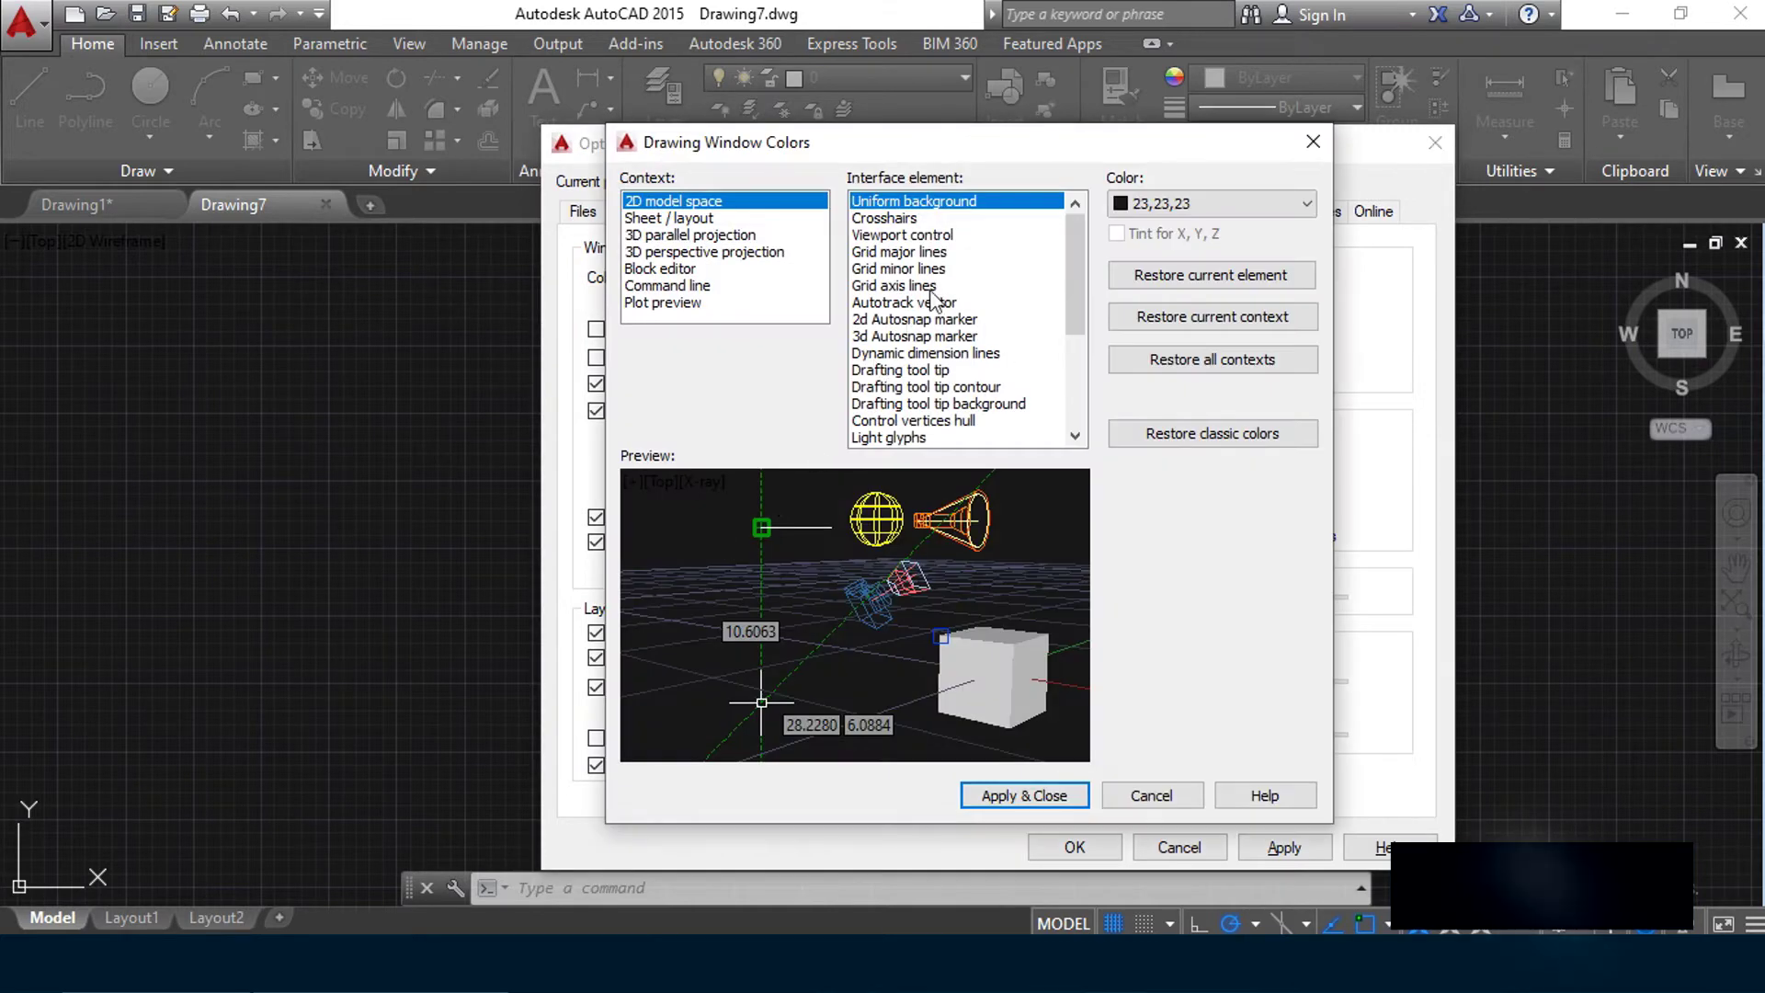
pyautogui.moveTo(1032, 147); pyautogui.dragTo(990, 82)
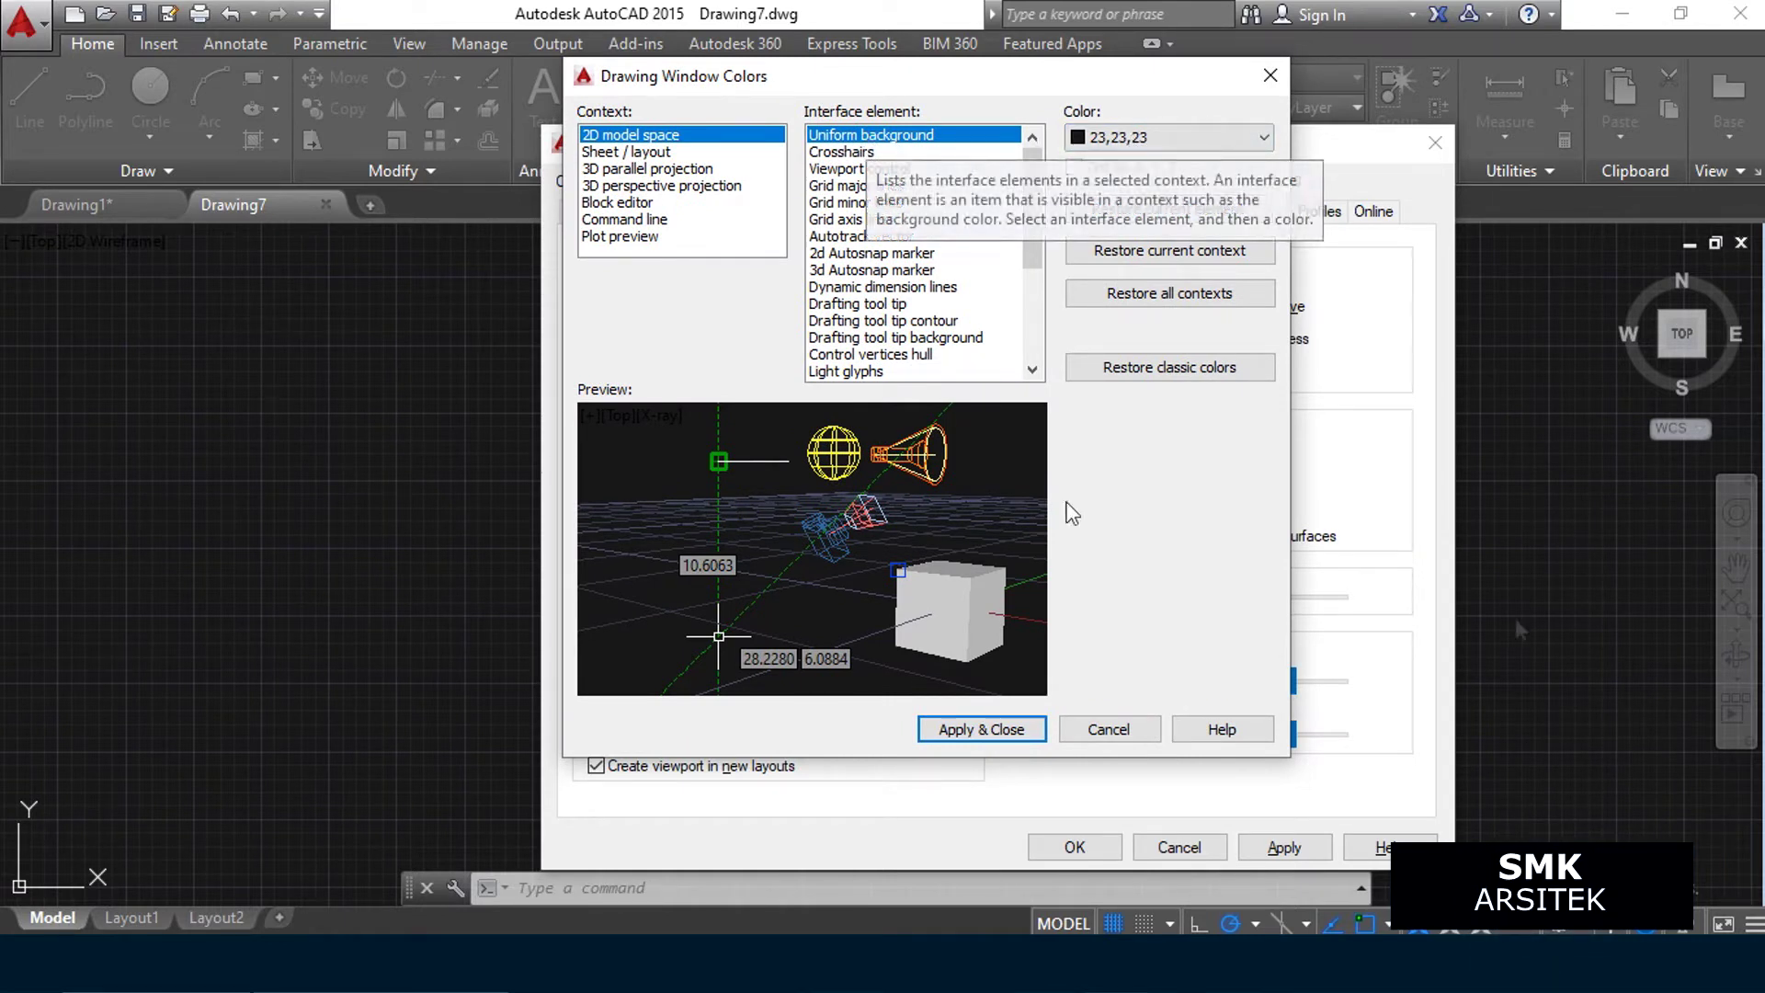
pyautogui.click(1223, 137)
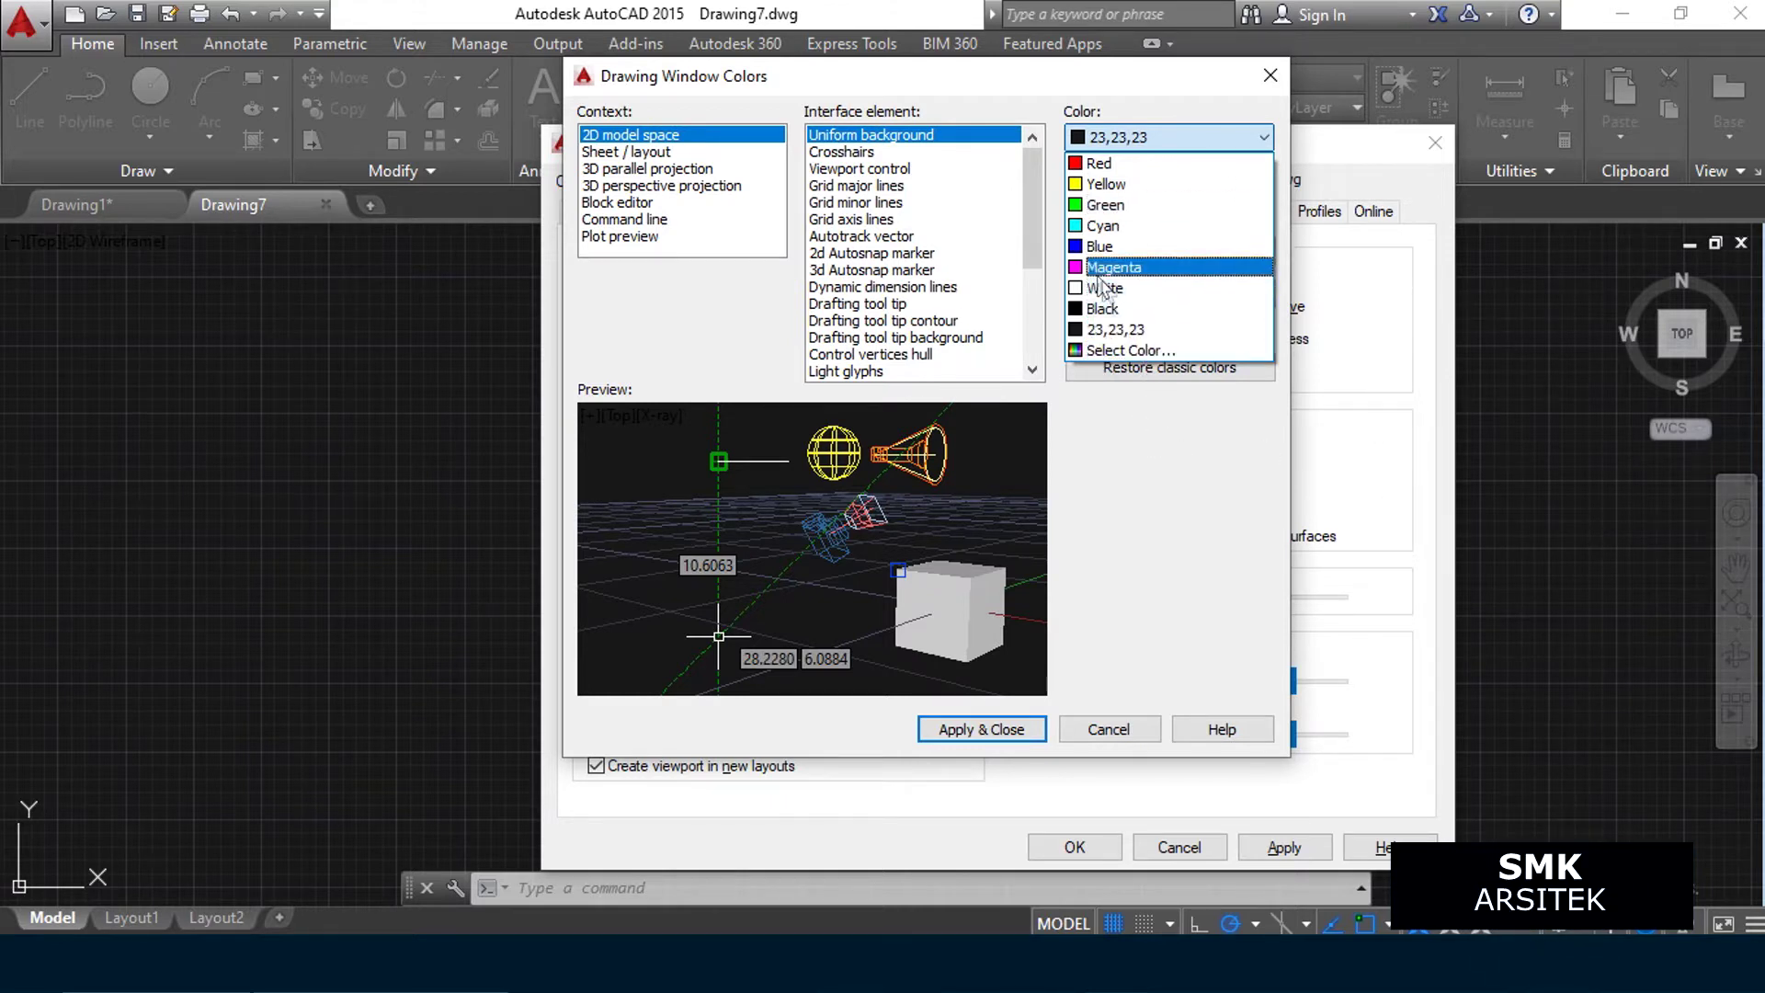
pyautogui.click(1147, 287)
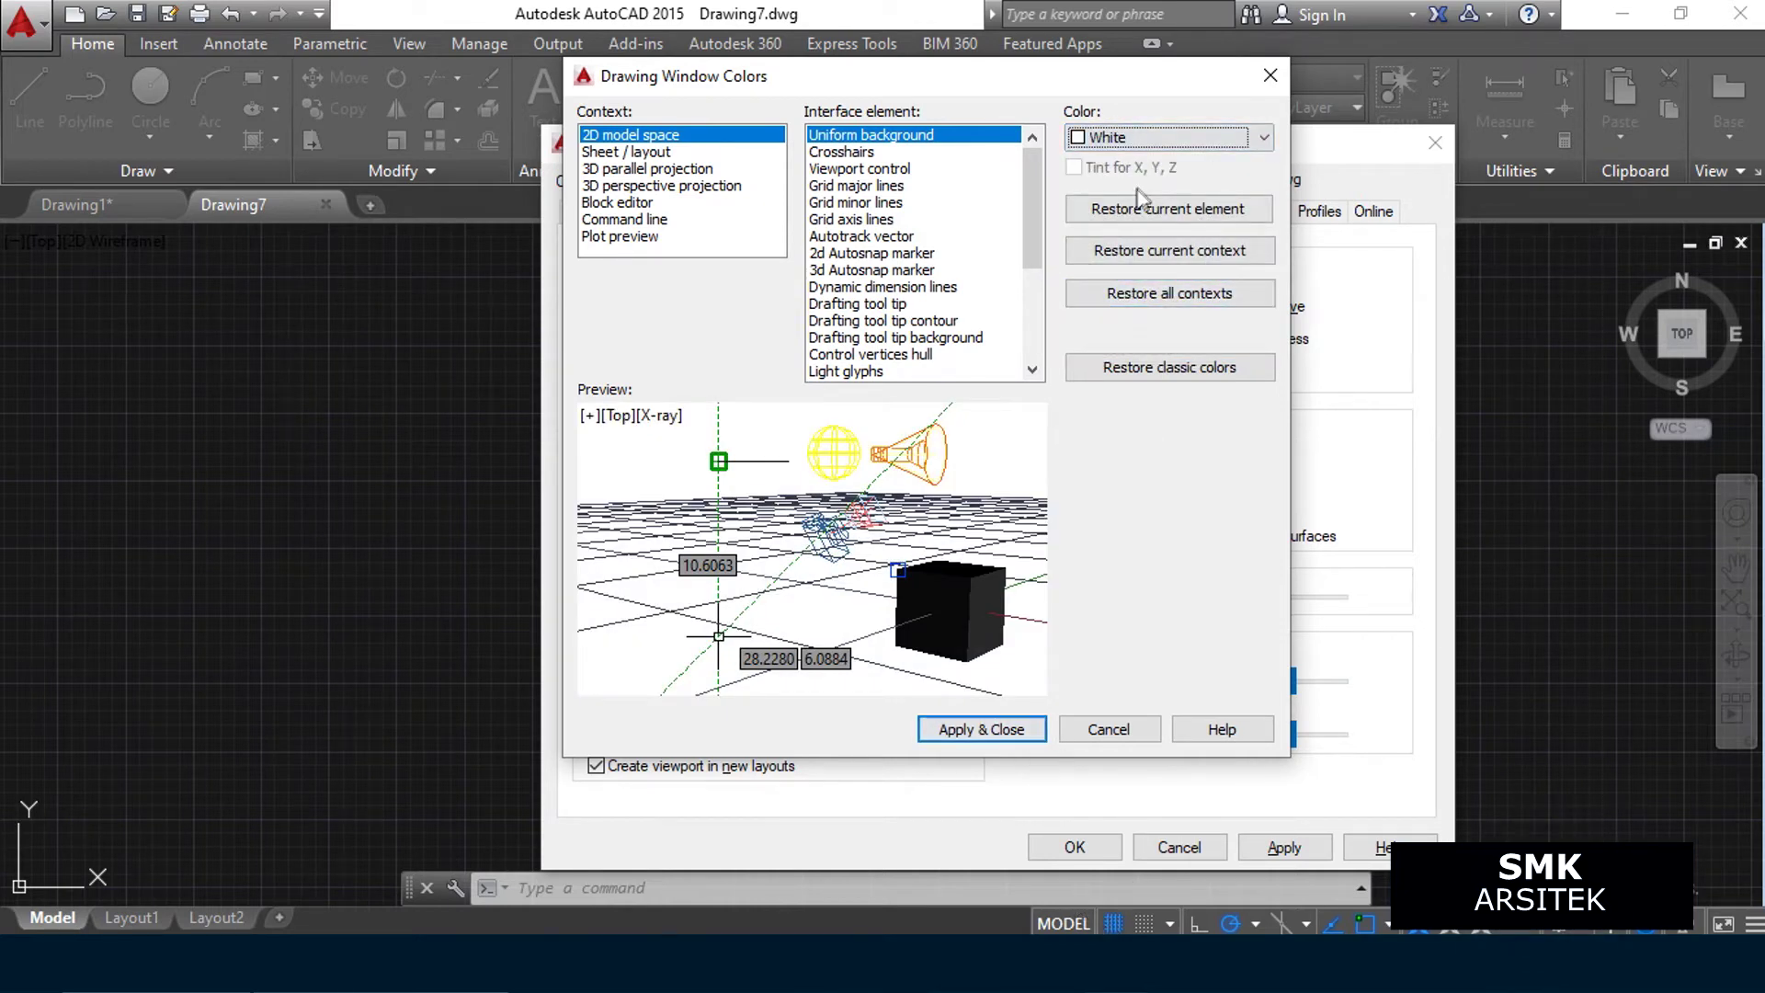
pyautogui.click(981, 729)
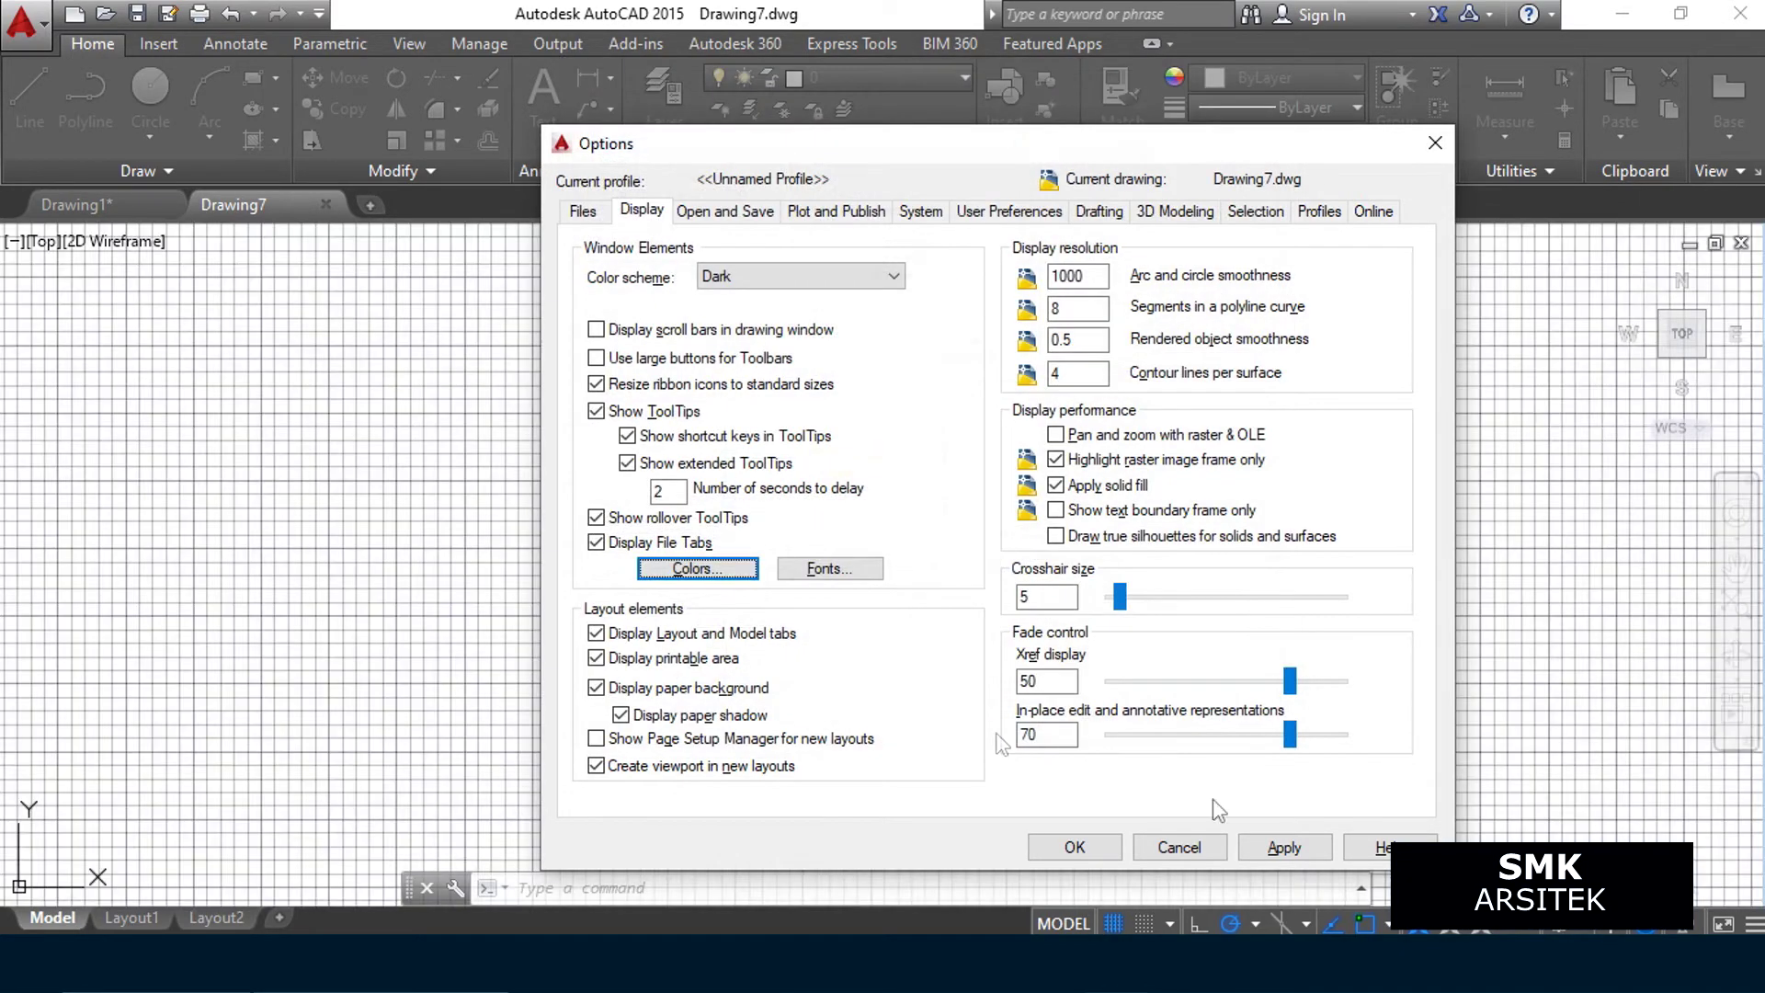
pyautogui.click(1267, 848)
pyautogui.click(1072, 847)
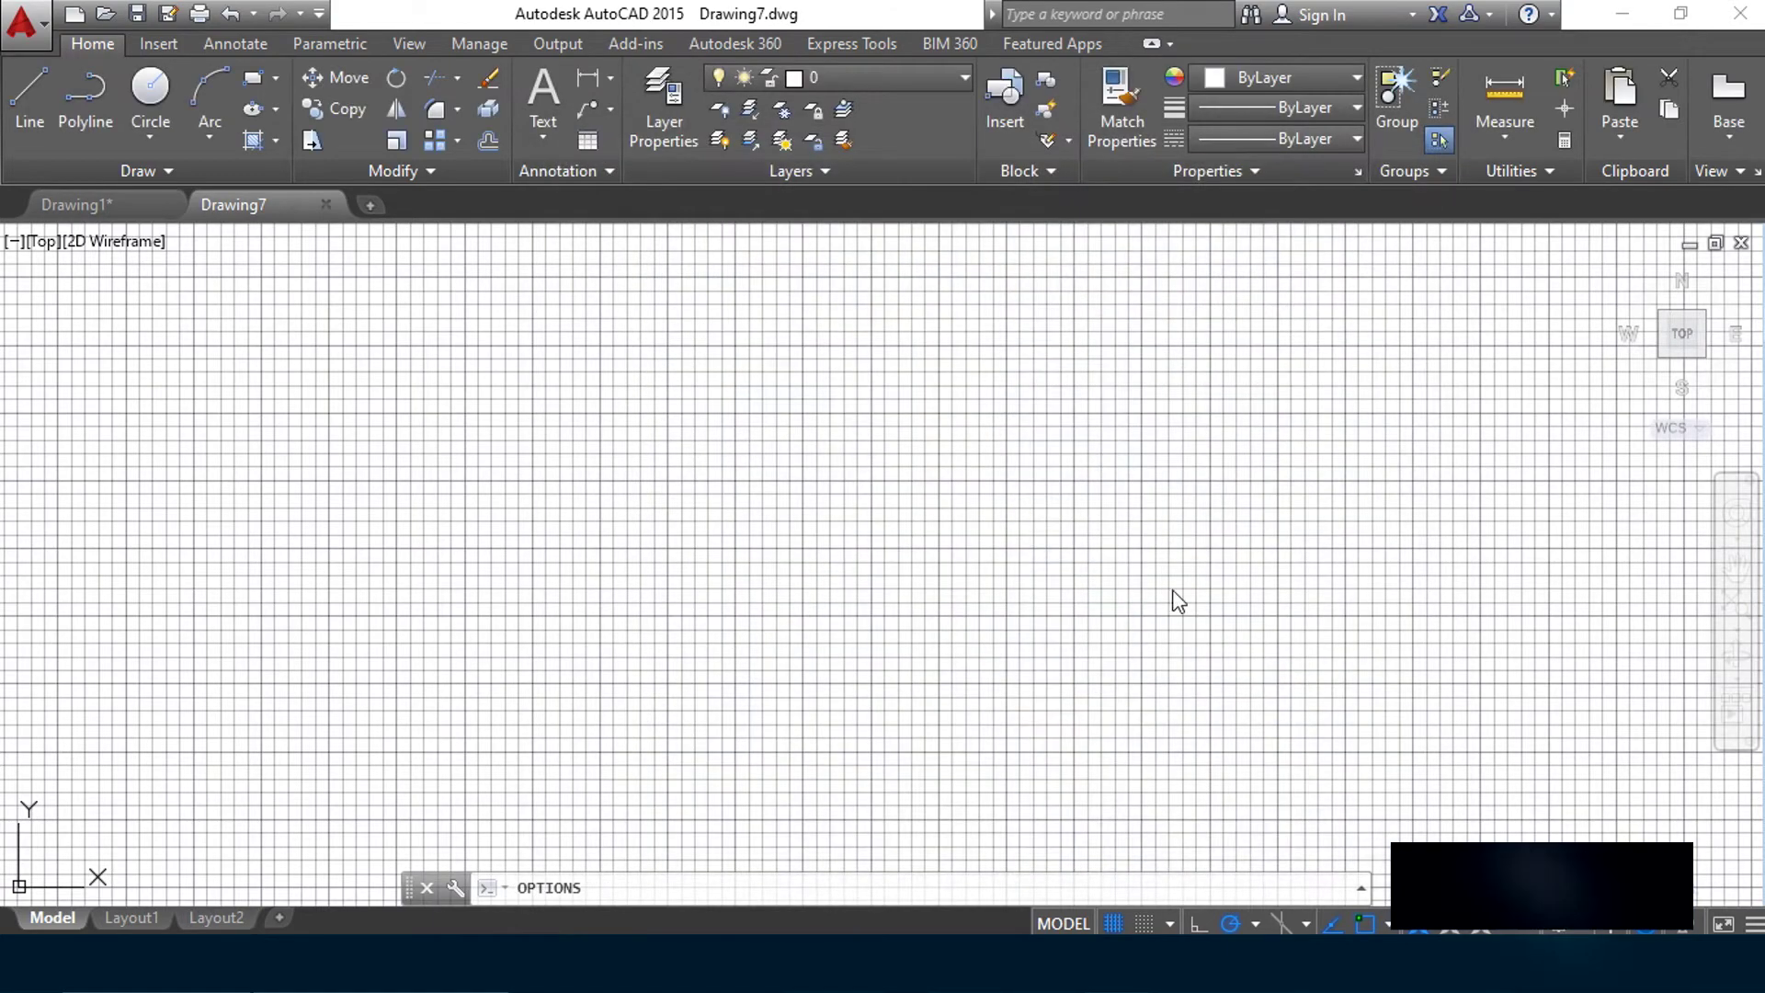
# Pan across the grid and reopen Options with OP
pyautogui.moveTo(806, 551)
pyautogui.mouseDown(button='middle')
pyautogui.moveTo(1055, 551)
pyautogui.moveTo(1055, 512)
pyautogui.mouseUp(button='middle')
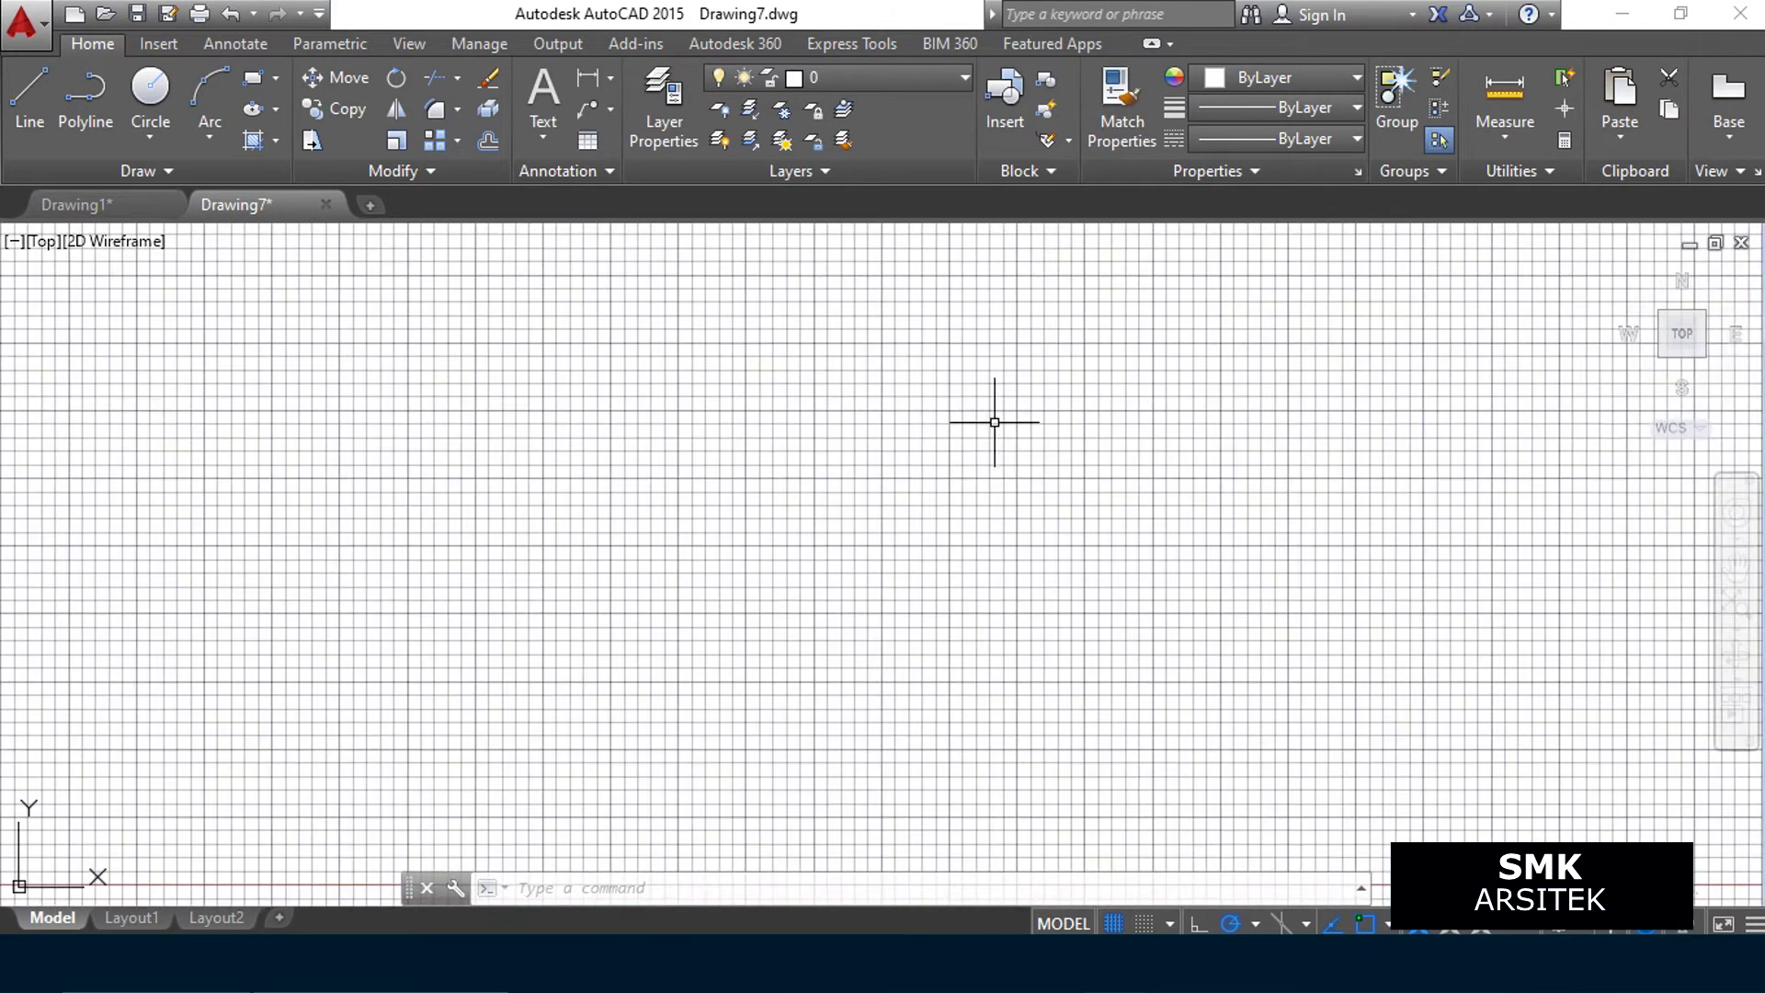
pyautogui.scroll(-2, 997, 421)
pyautogui.moveTo(997, 398); pyautogui.dragTo(938, 463, button='middle')
pyautogui.write('OP')
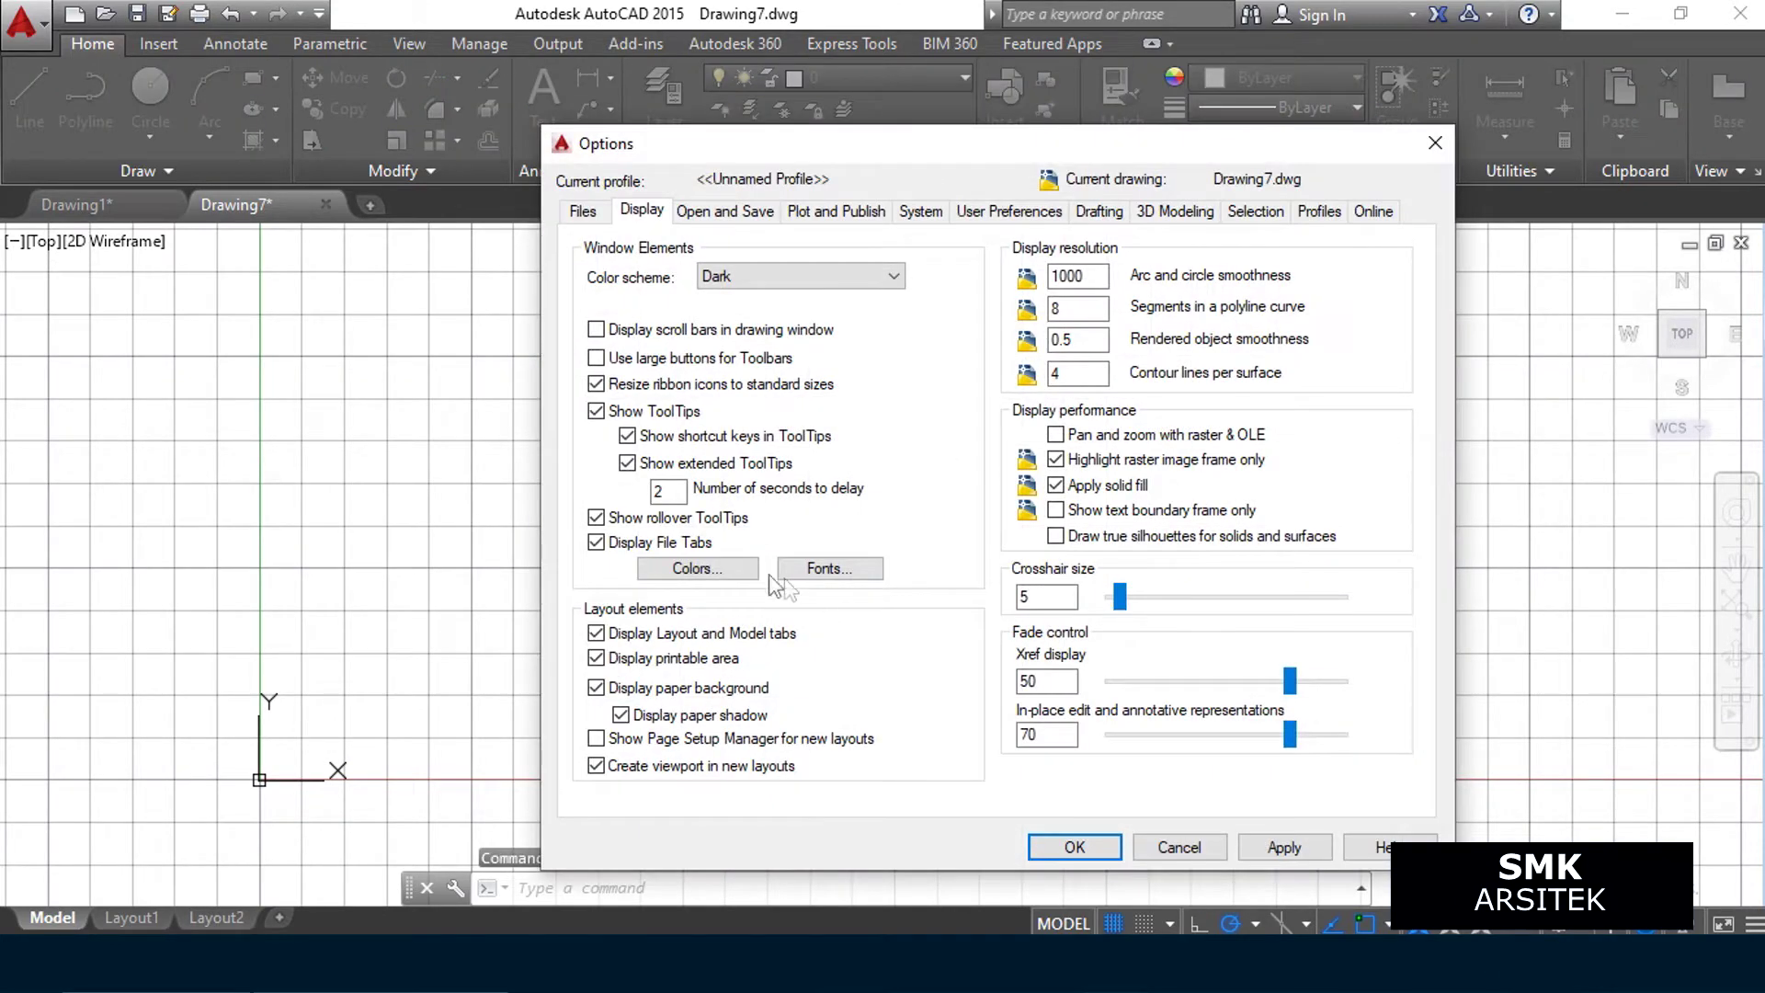
# Change the 2D model space uniform background back to Black
pyautogui.click(698, 569)
pyautogui.click(1186, 140)
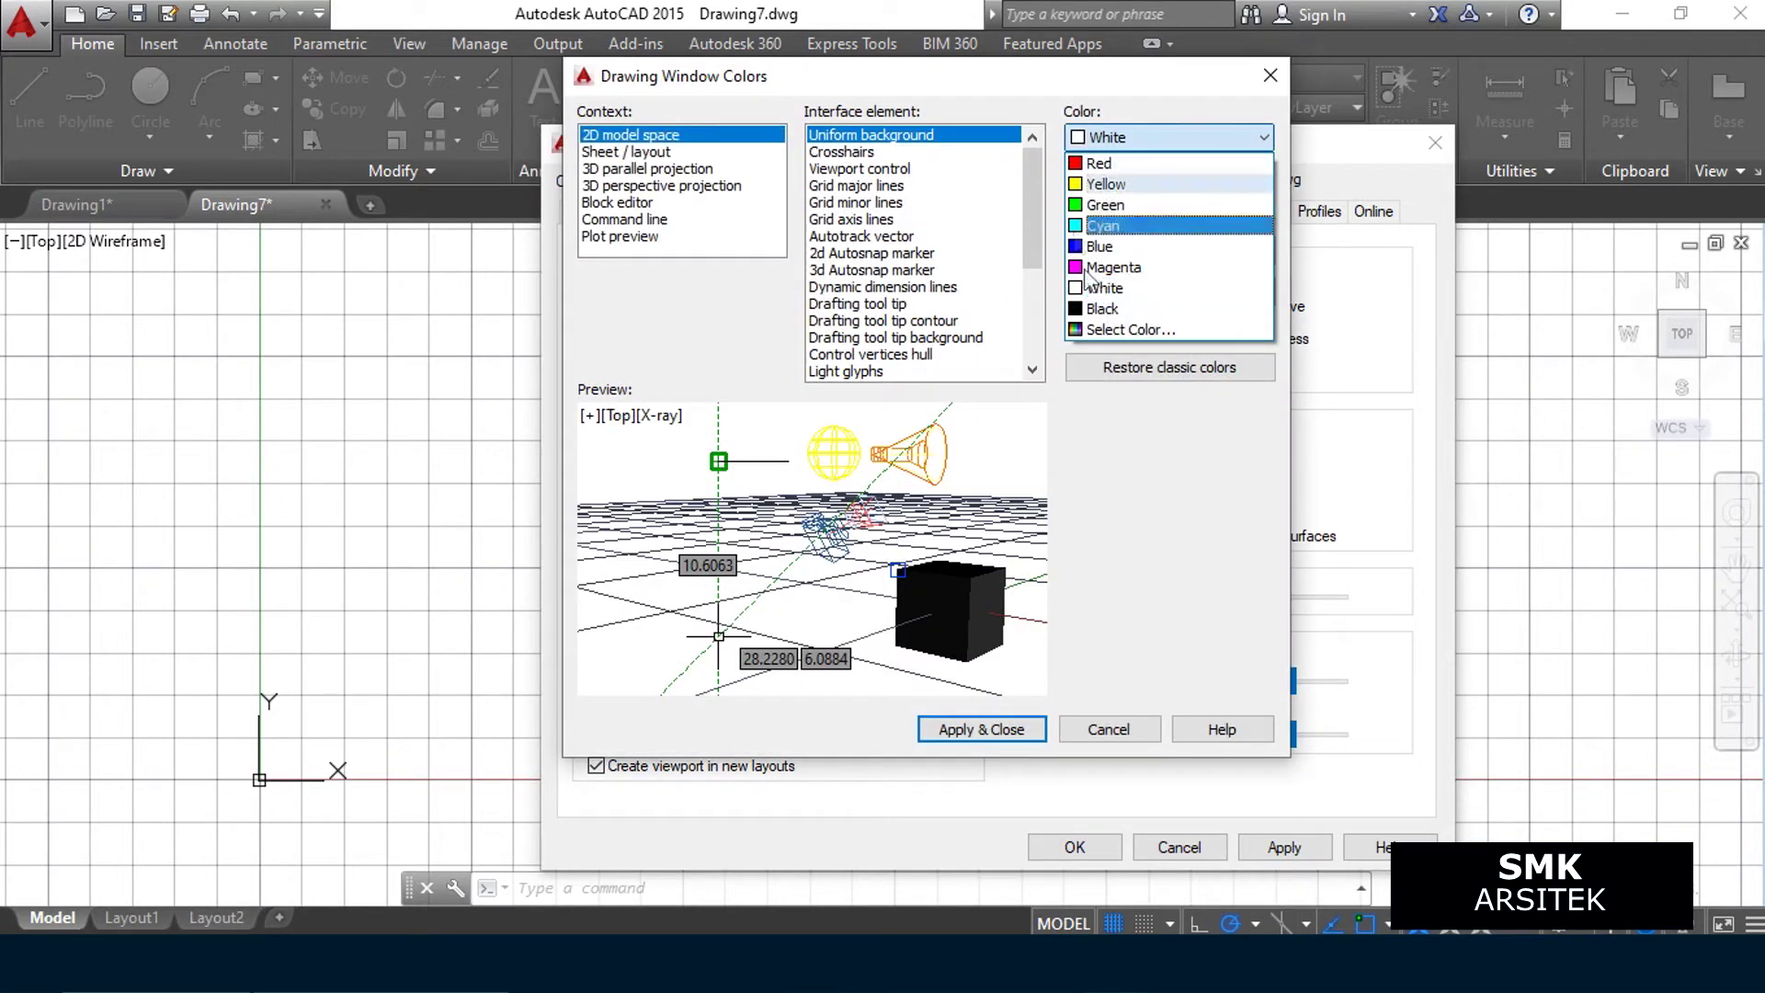
pyautogui.click(1109, 306)
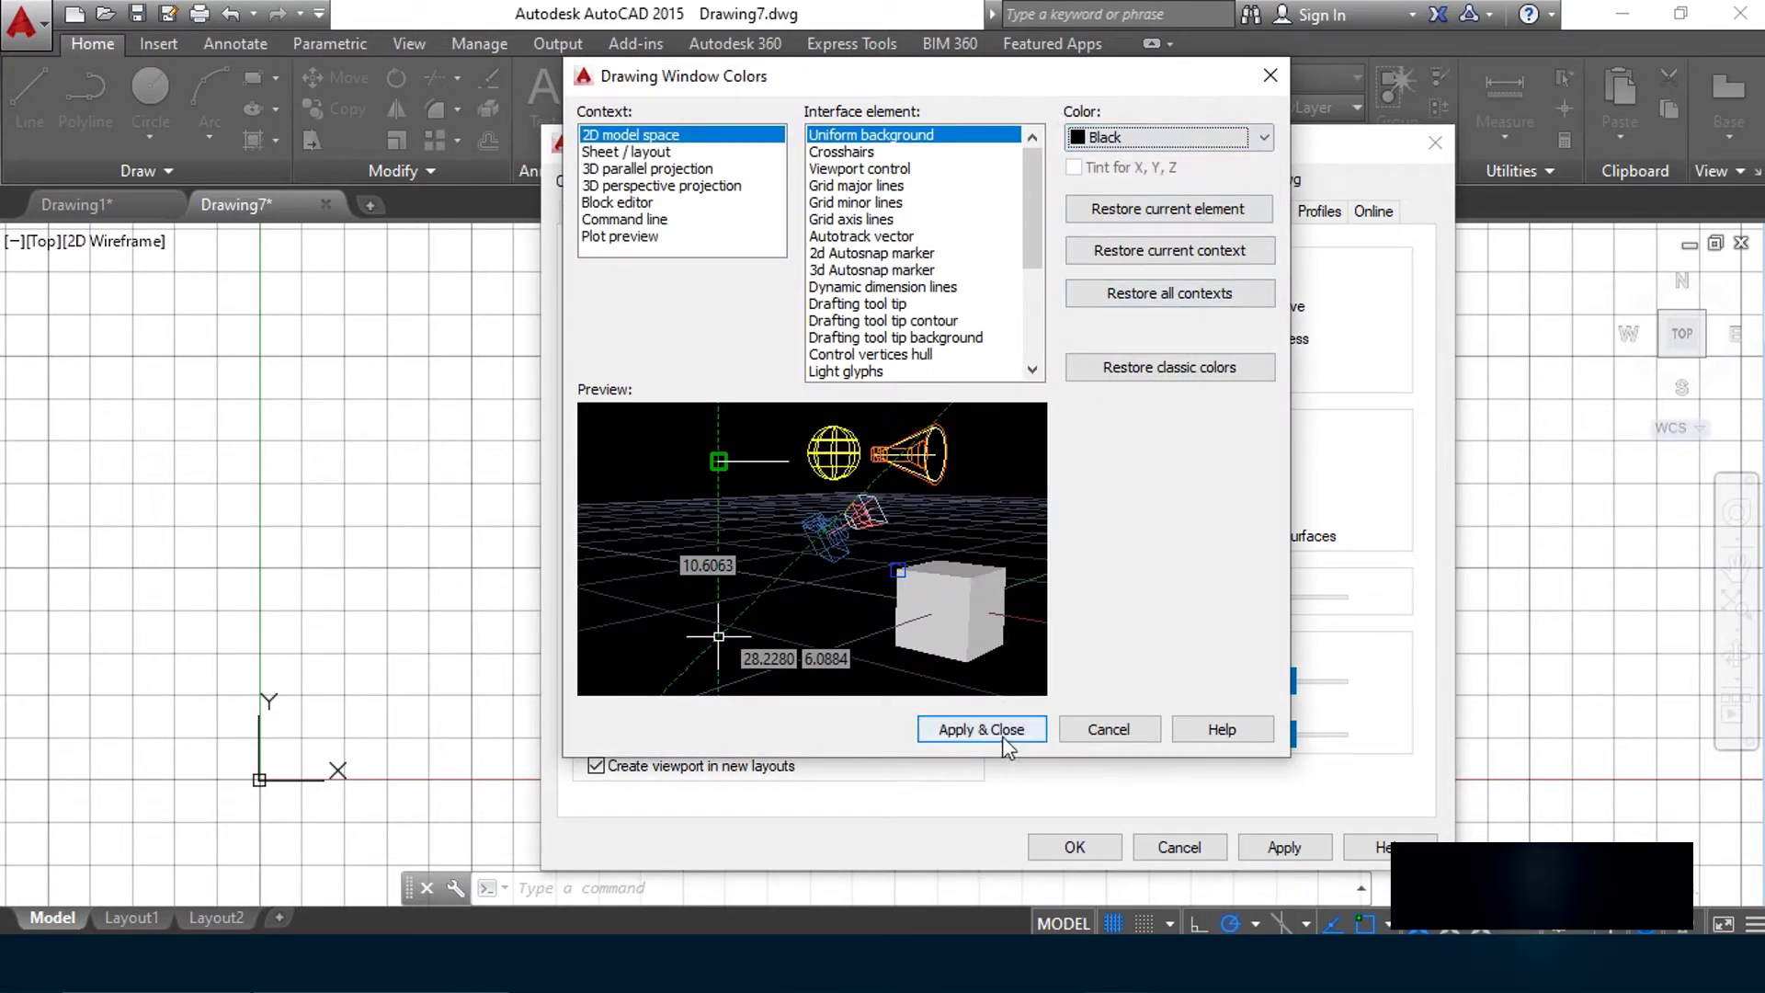
pyautogui.moveTo(1030, 204); pyautogui.dragTo(1034, 212)
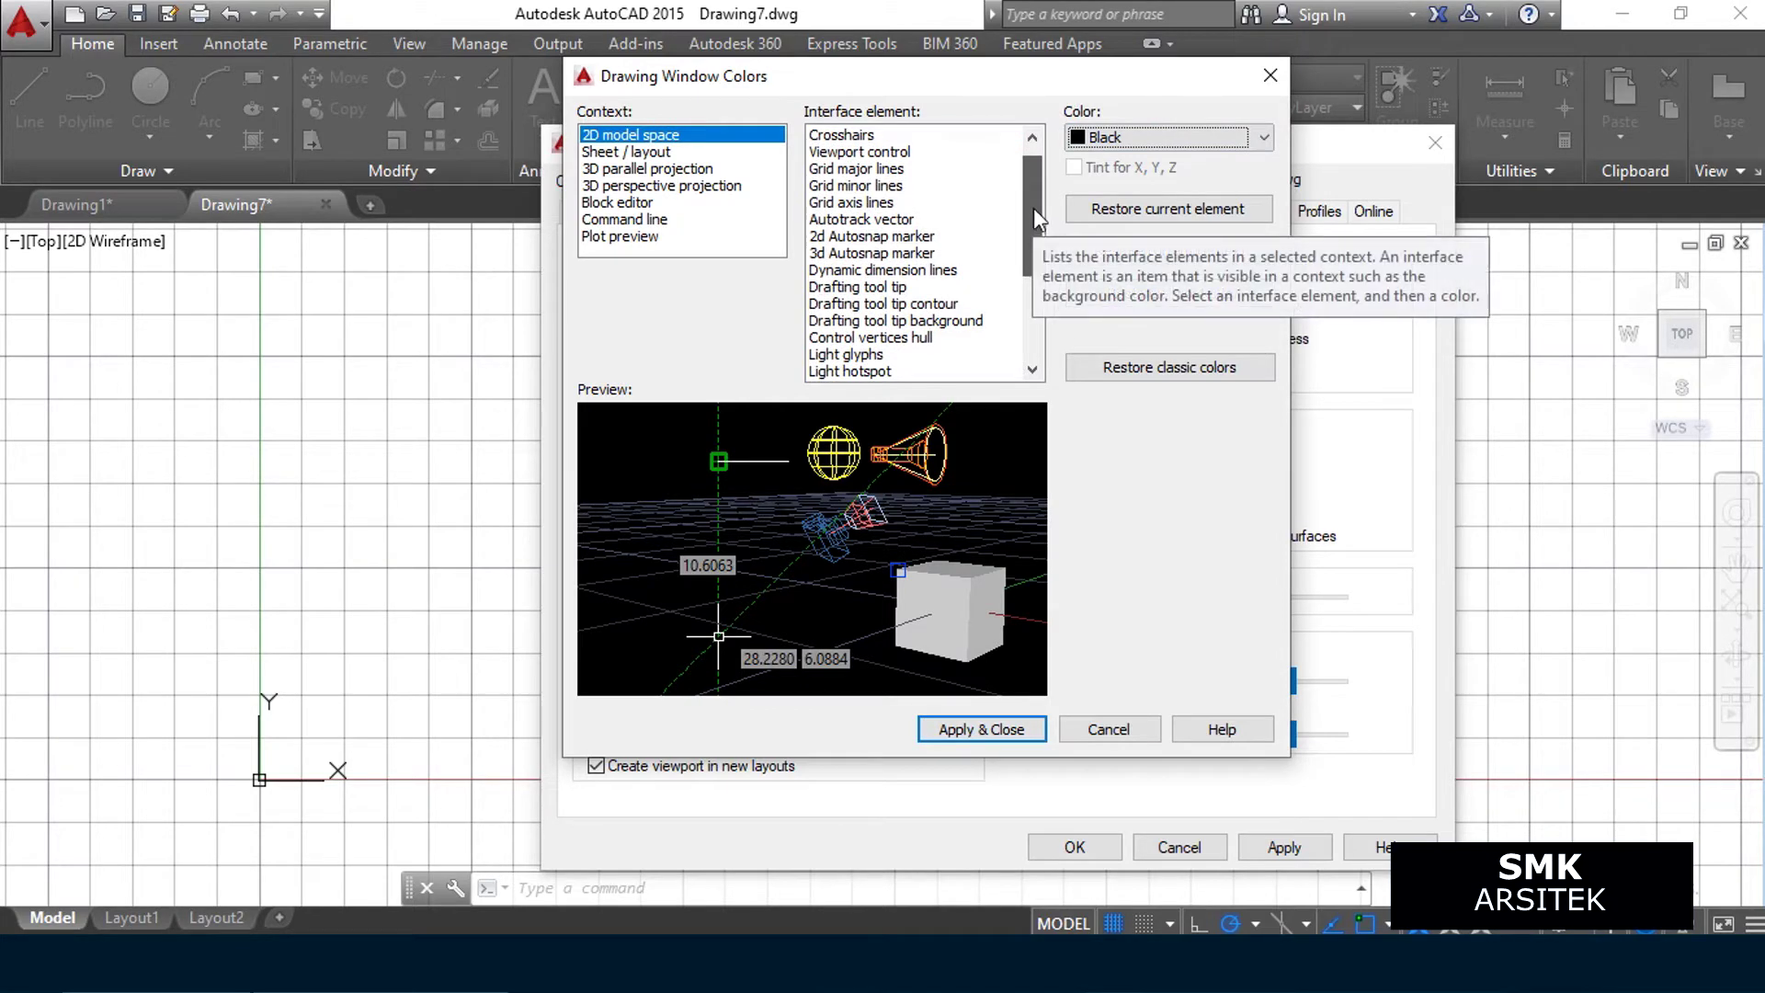
pyautogui.click(975, 729)
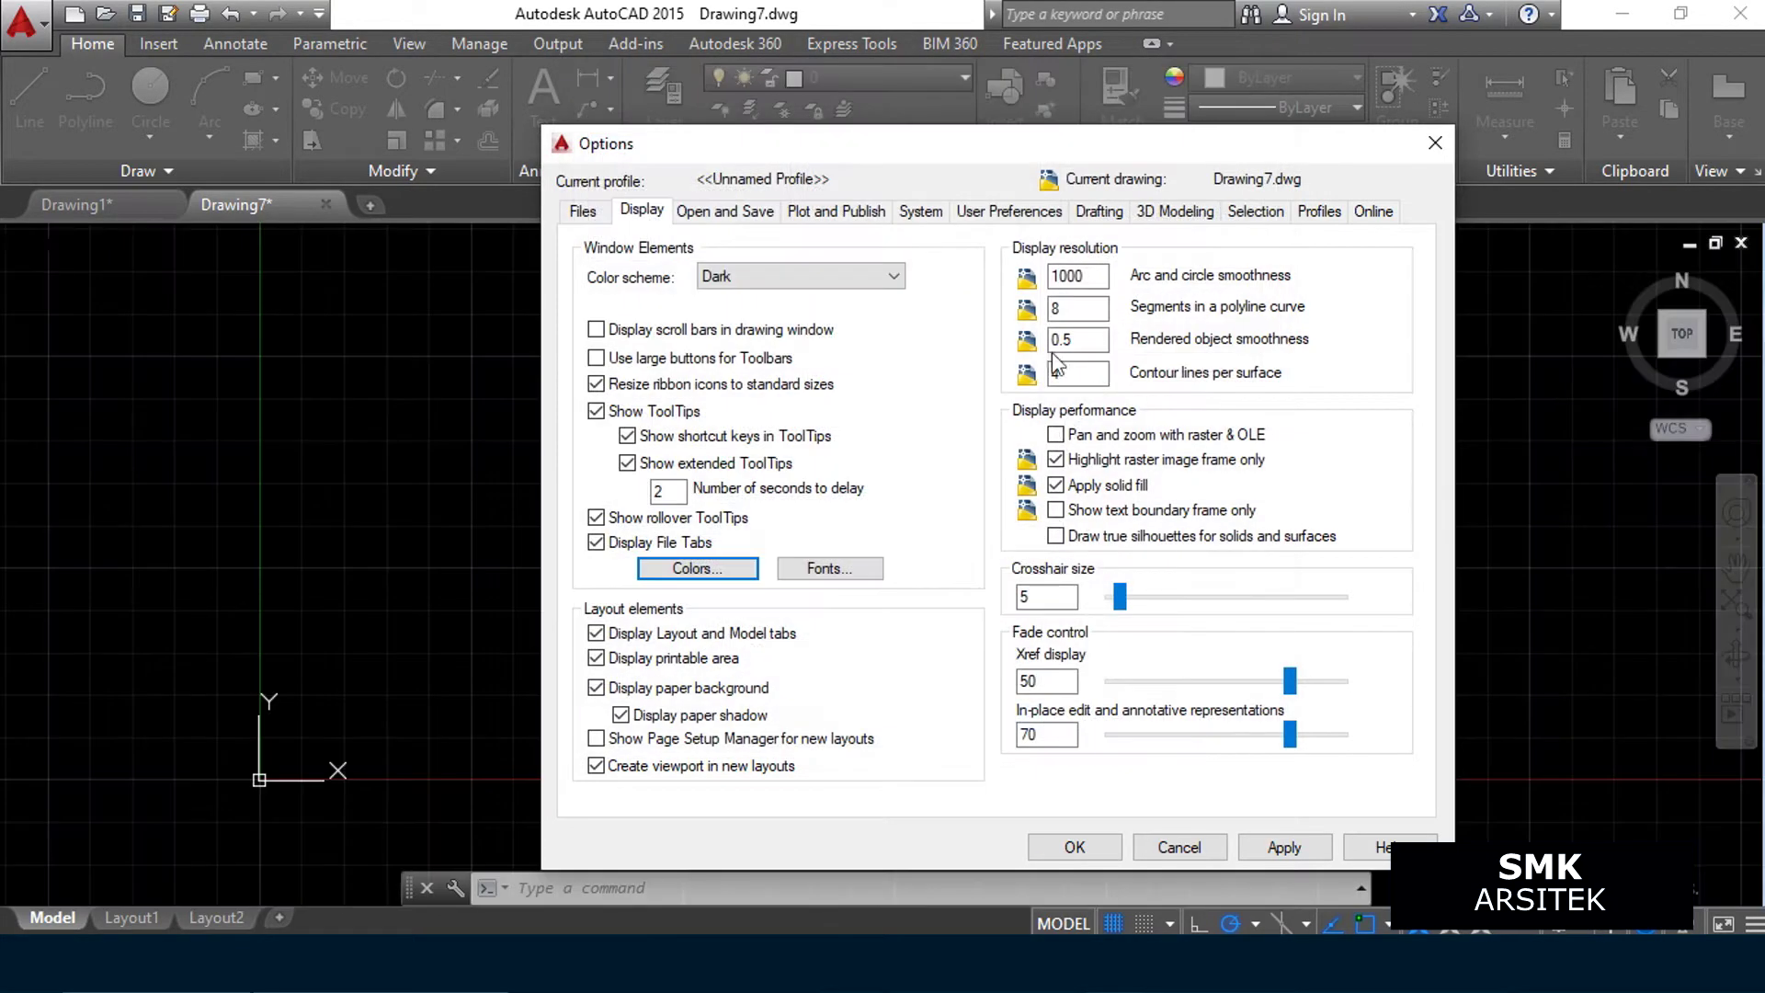
pyautogui.click(711, 559)
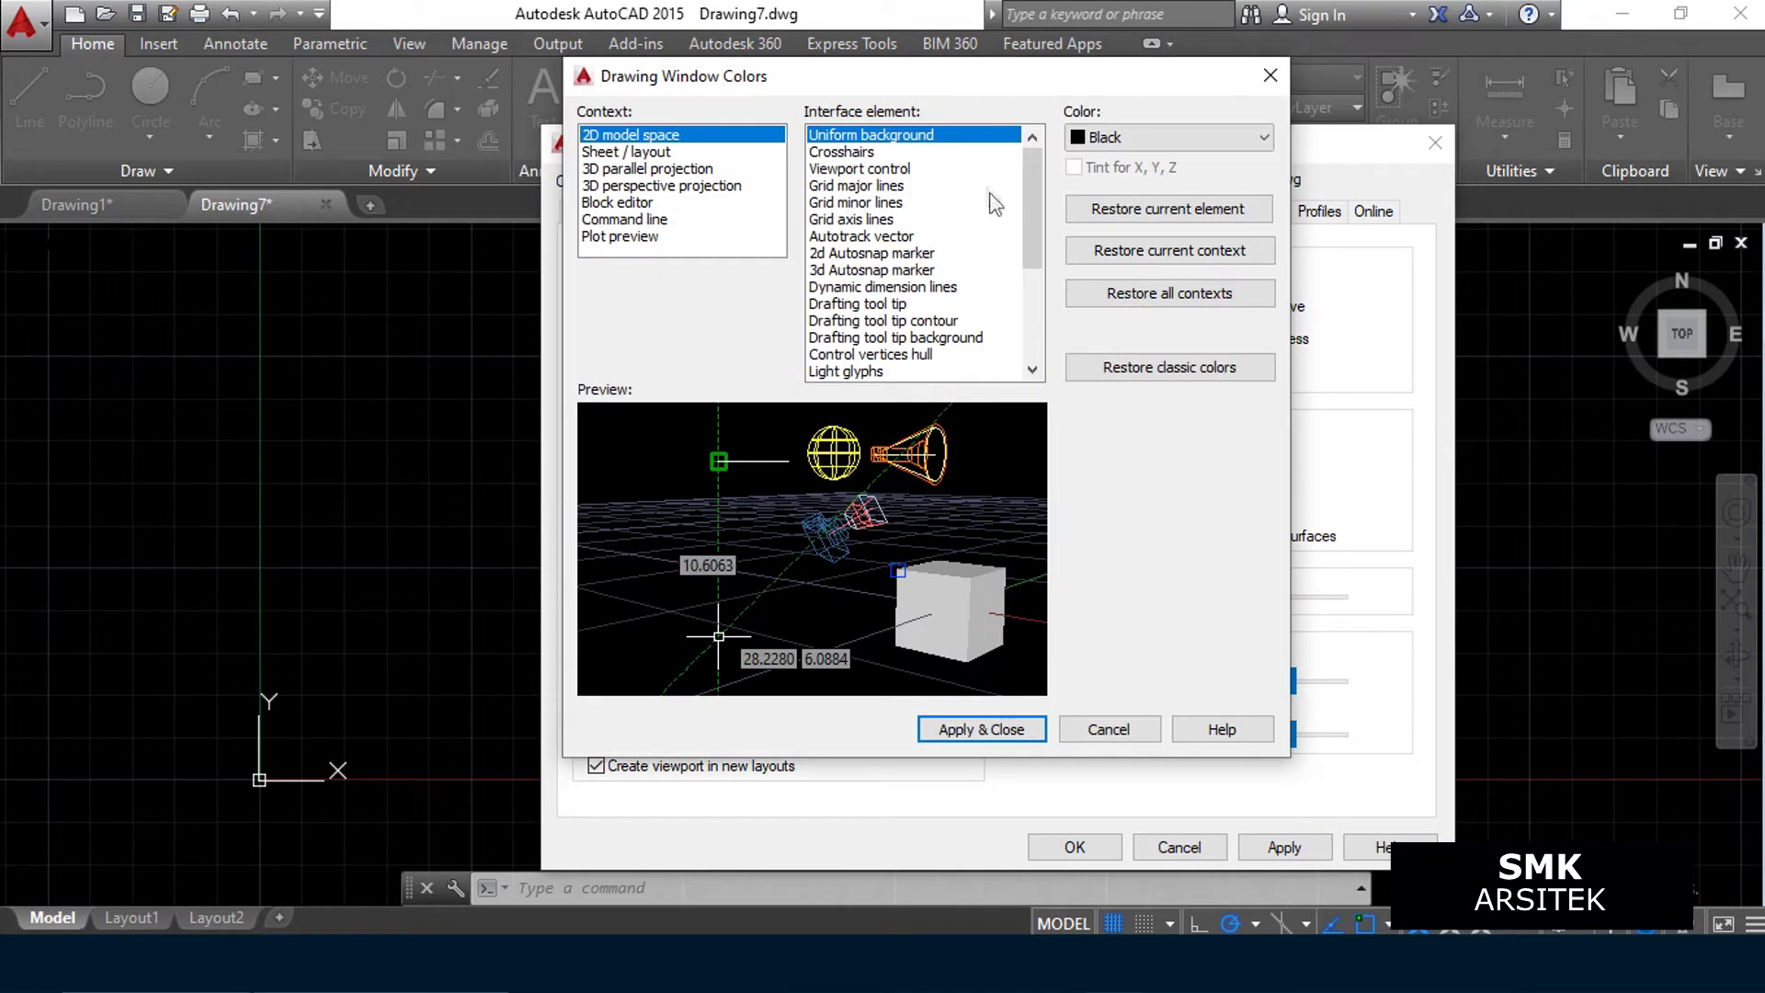
# Make the 2D model space crosshairs Red and apply the change
pyautogui.click(848, 154)
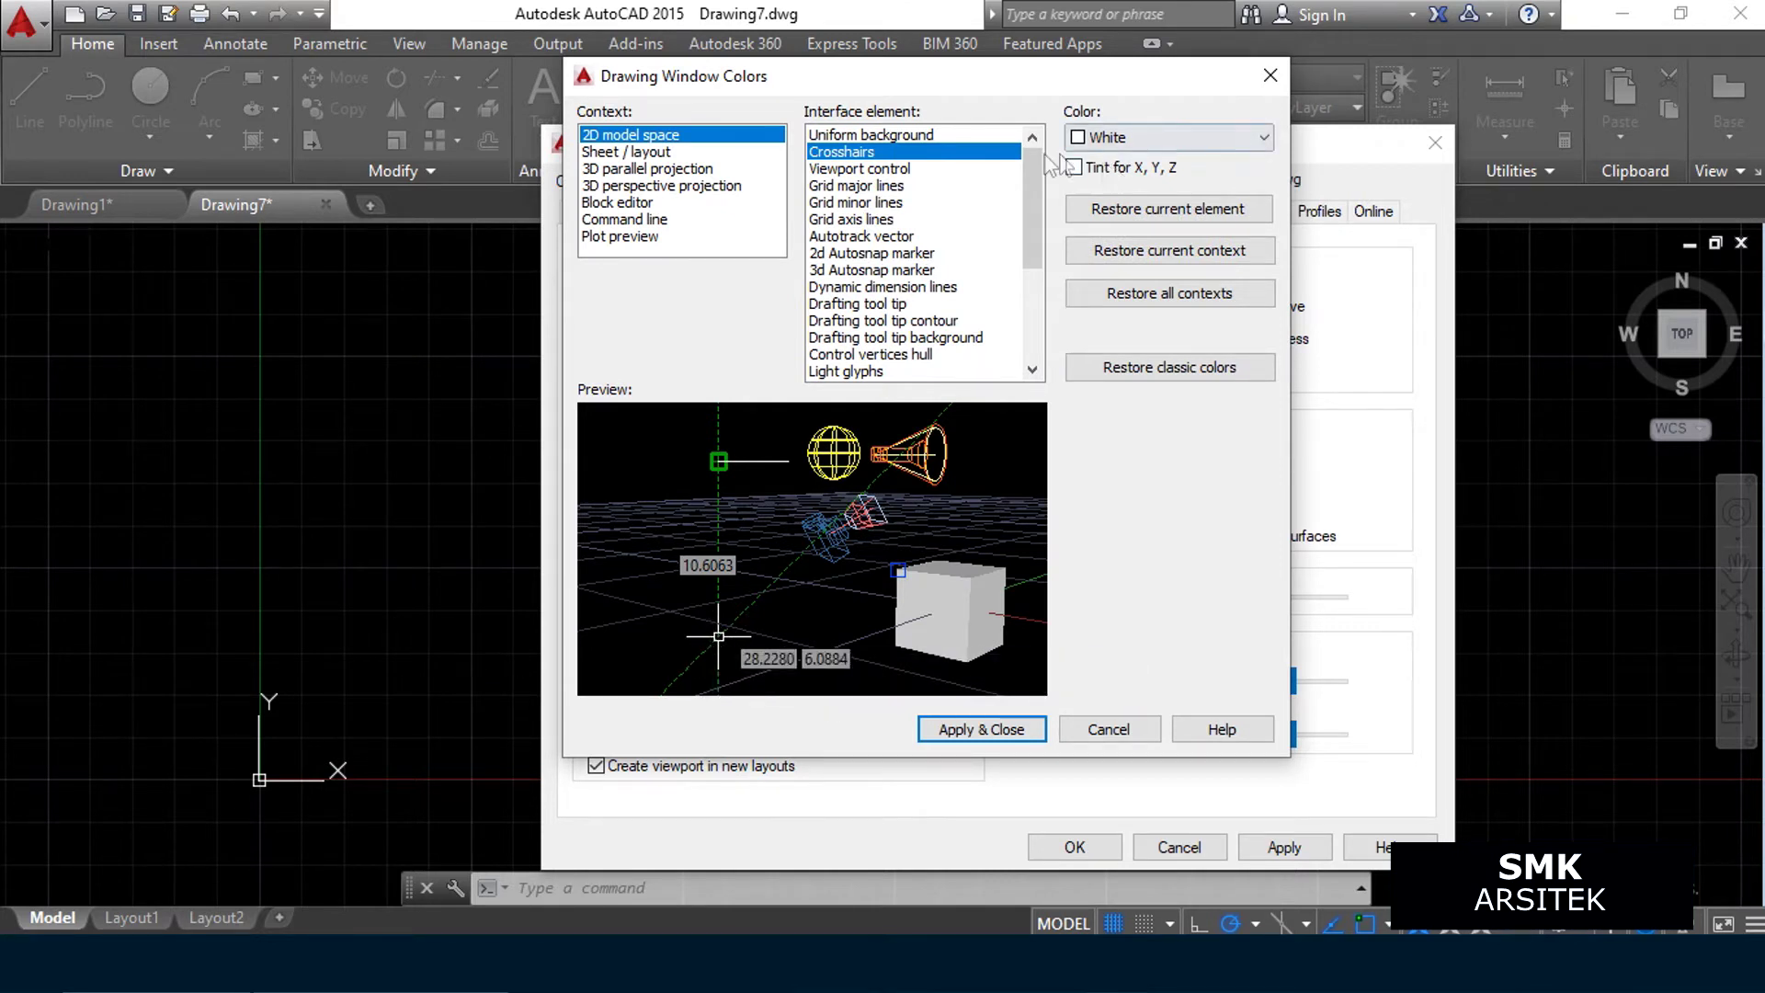
pyautogui.click(1187, 150)
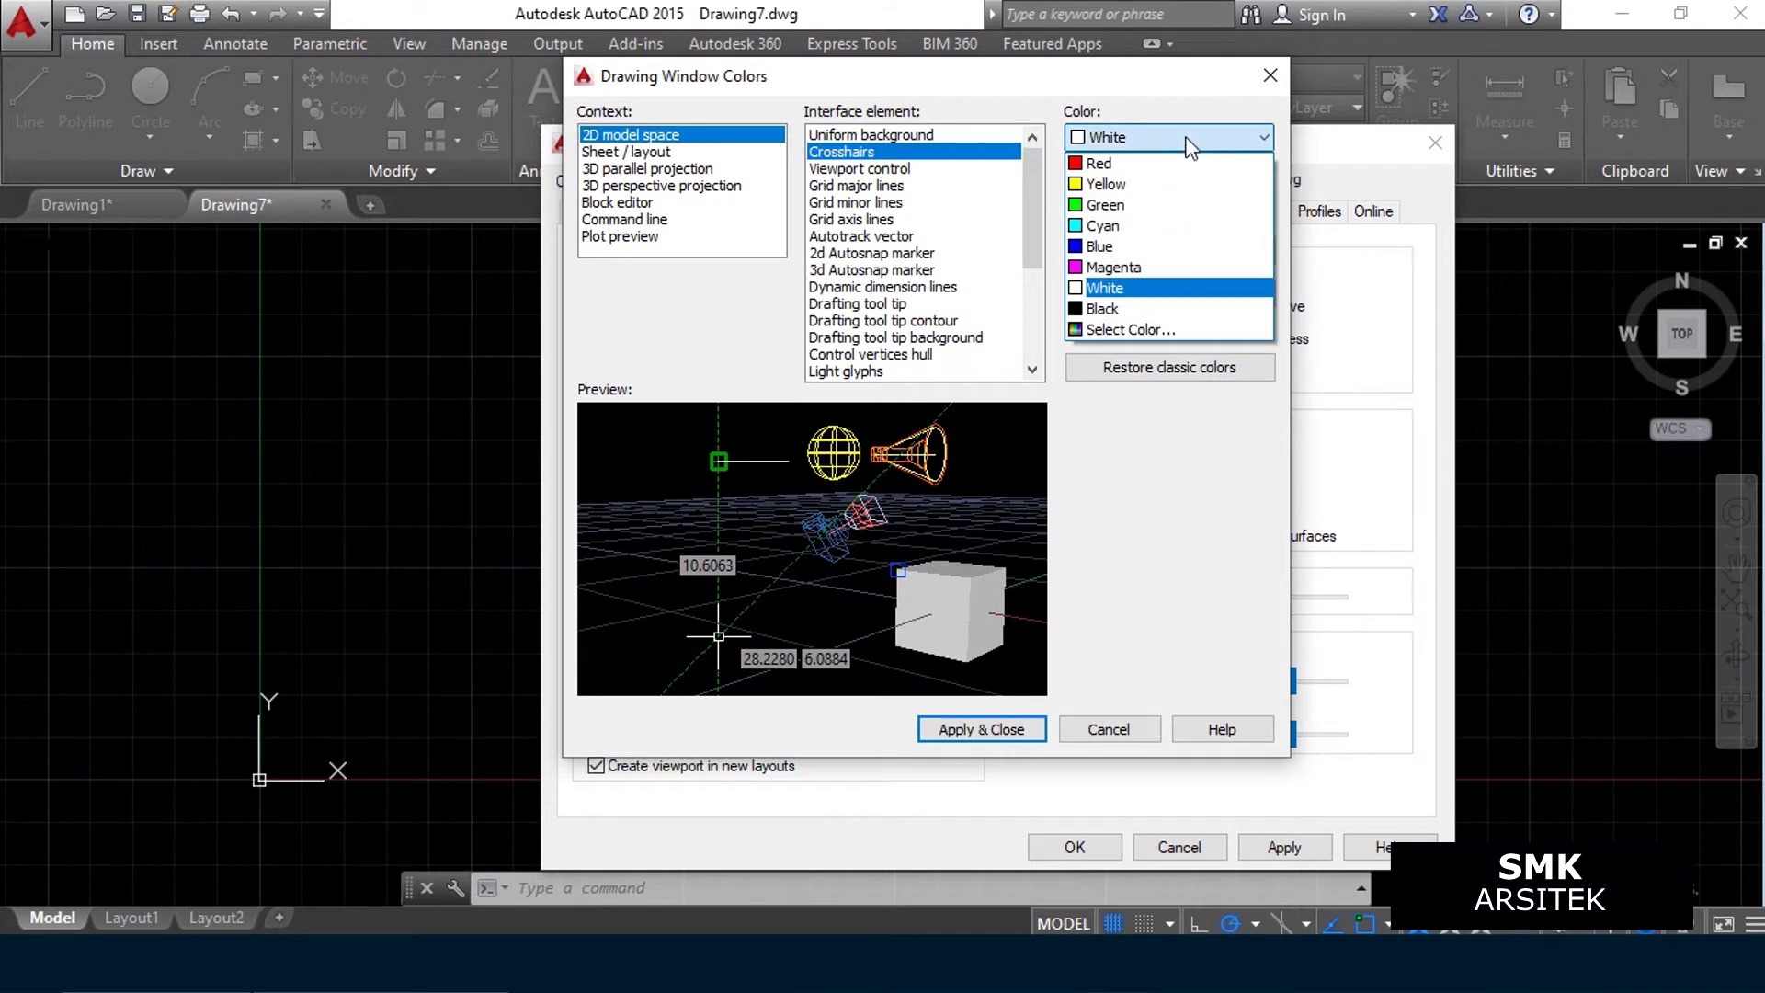
pyautogui.click(1130, 164)
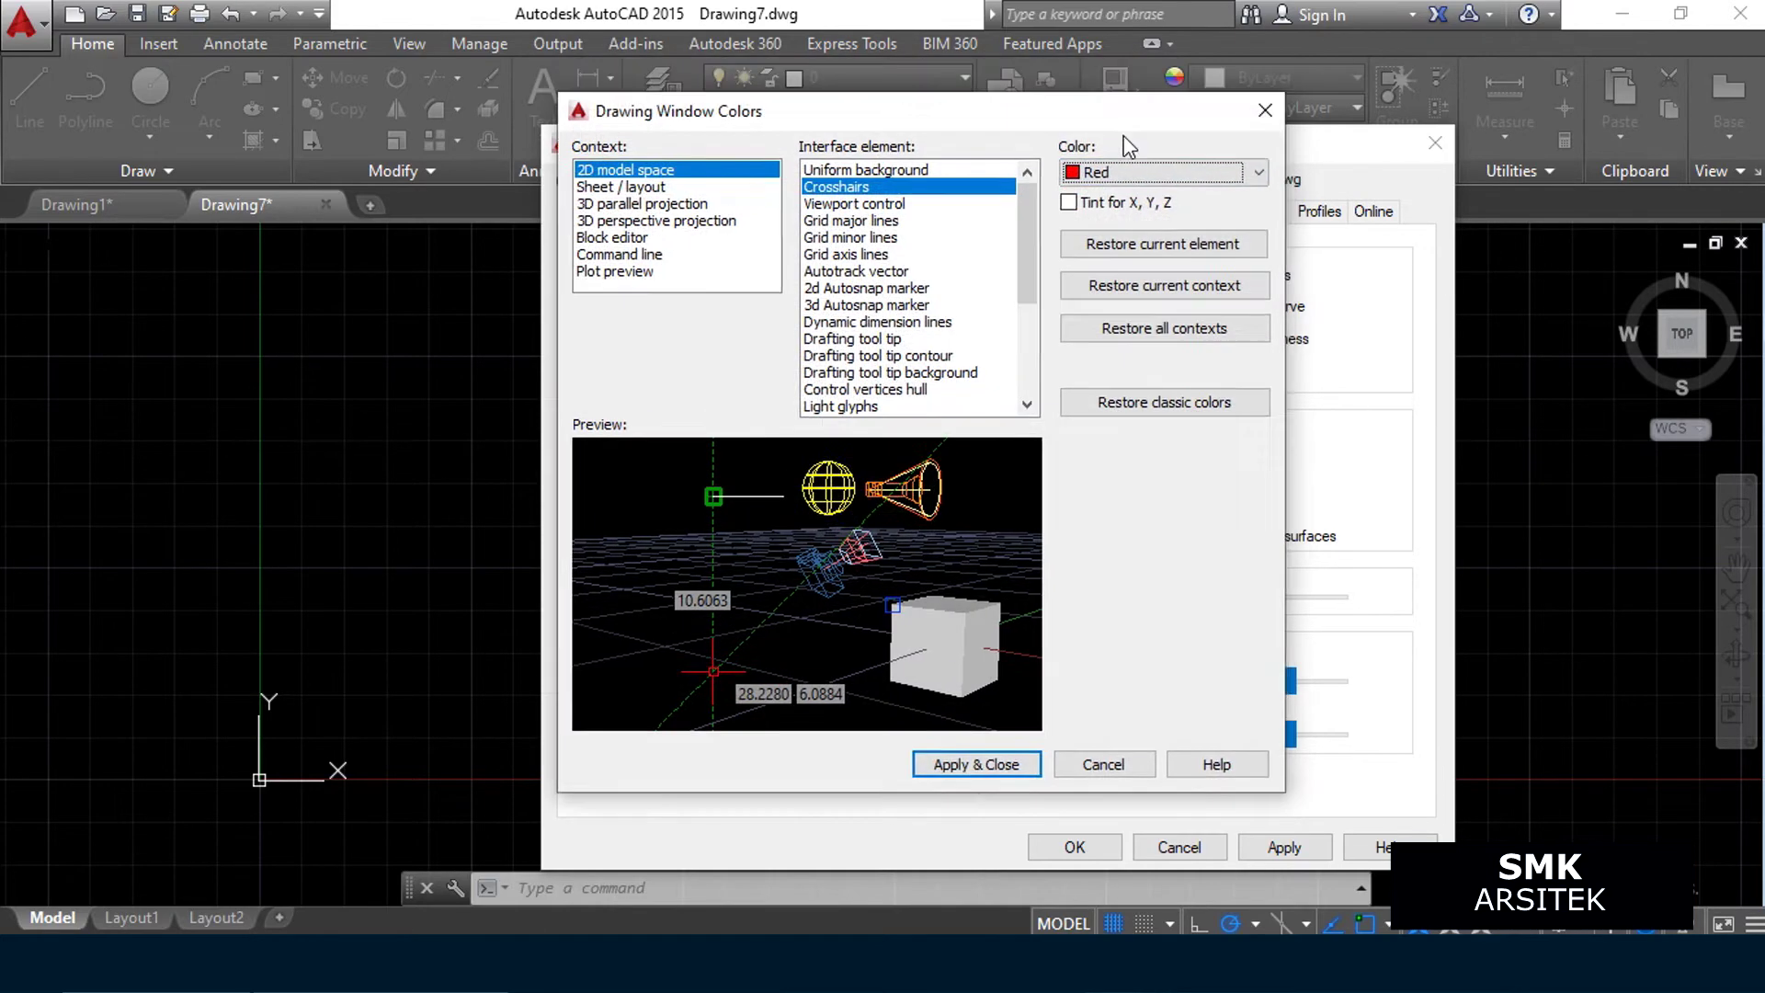
pyautogui.moveTo(1131, 90); pyautogui.dragTo(1212, 190)
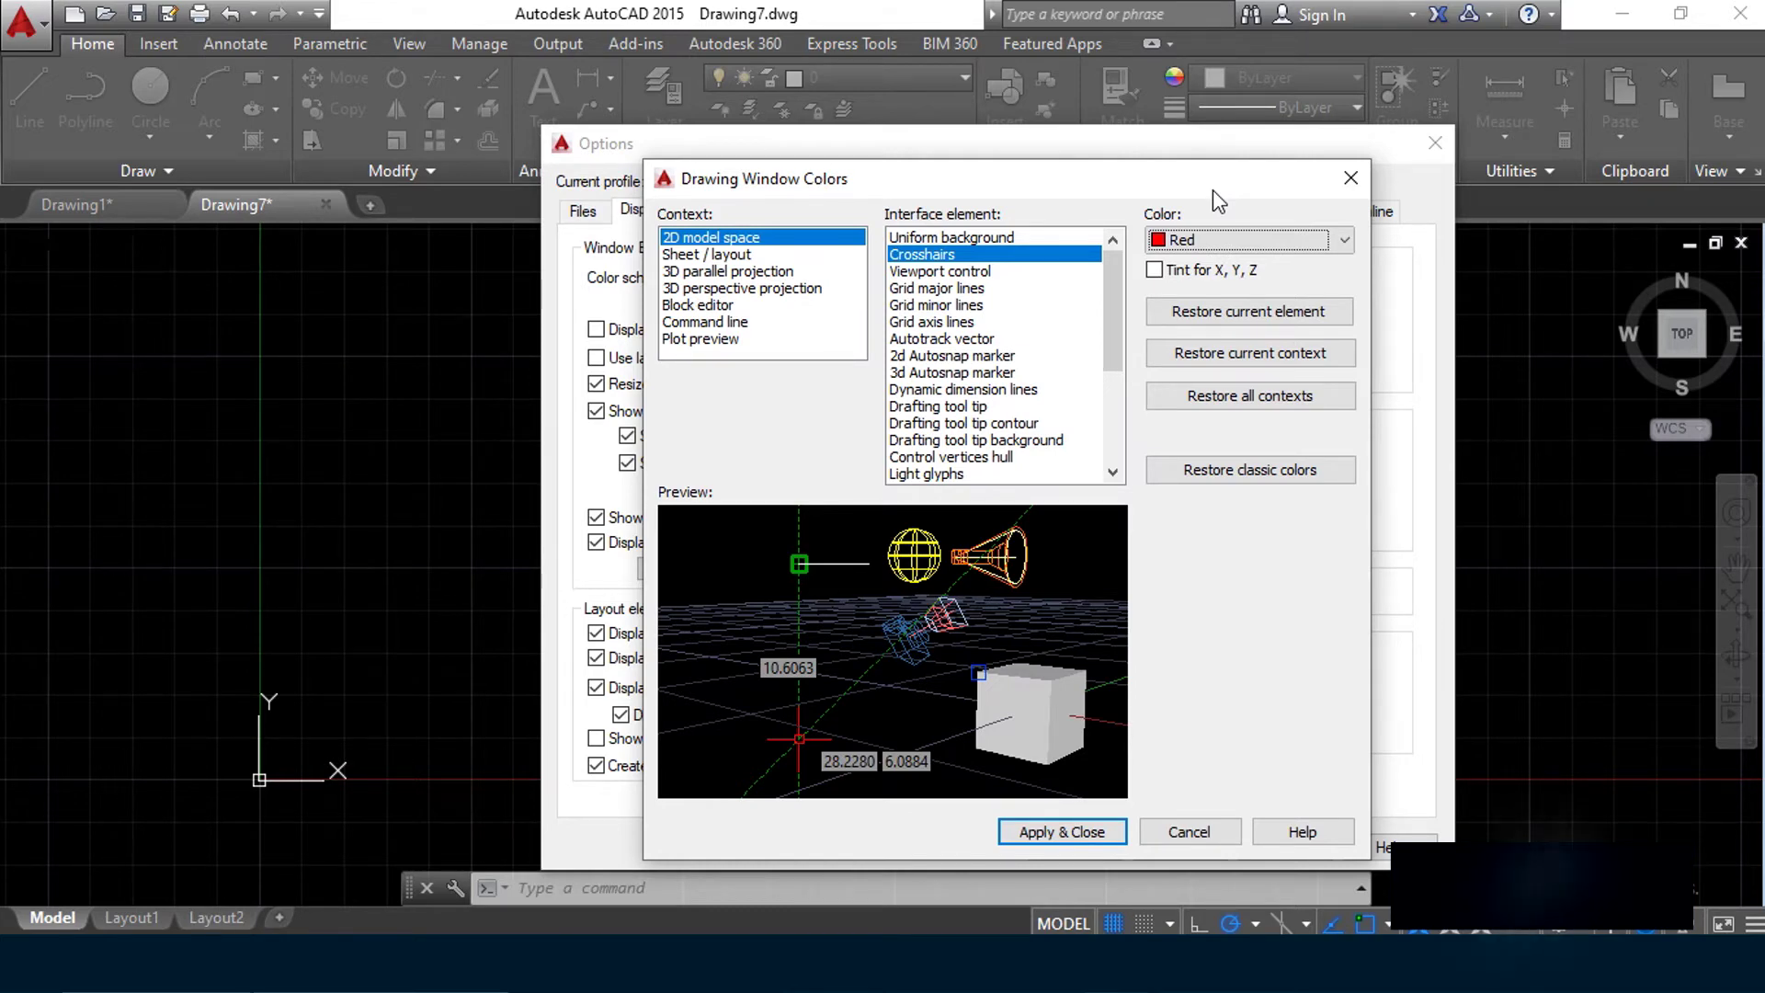
pyautogui.moveTo(1212, 190); pyautogui.dragTo(1228, 166)
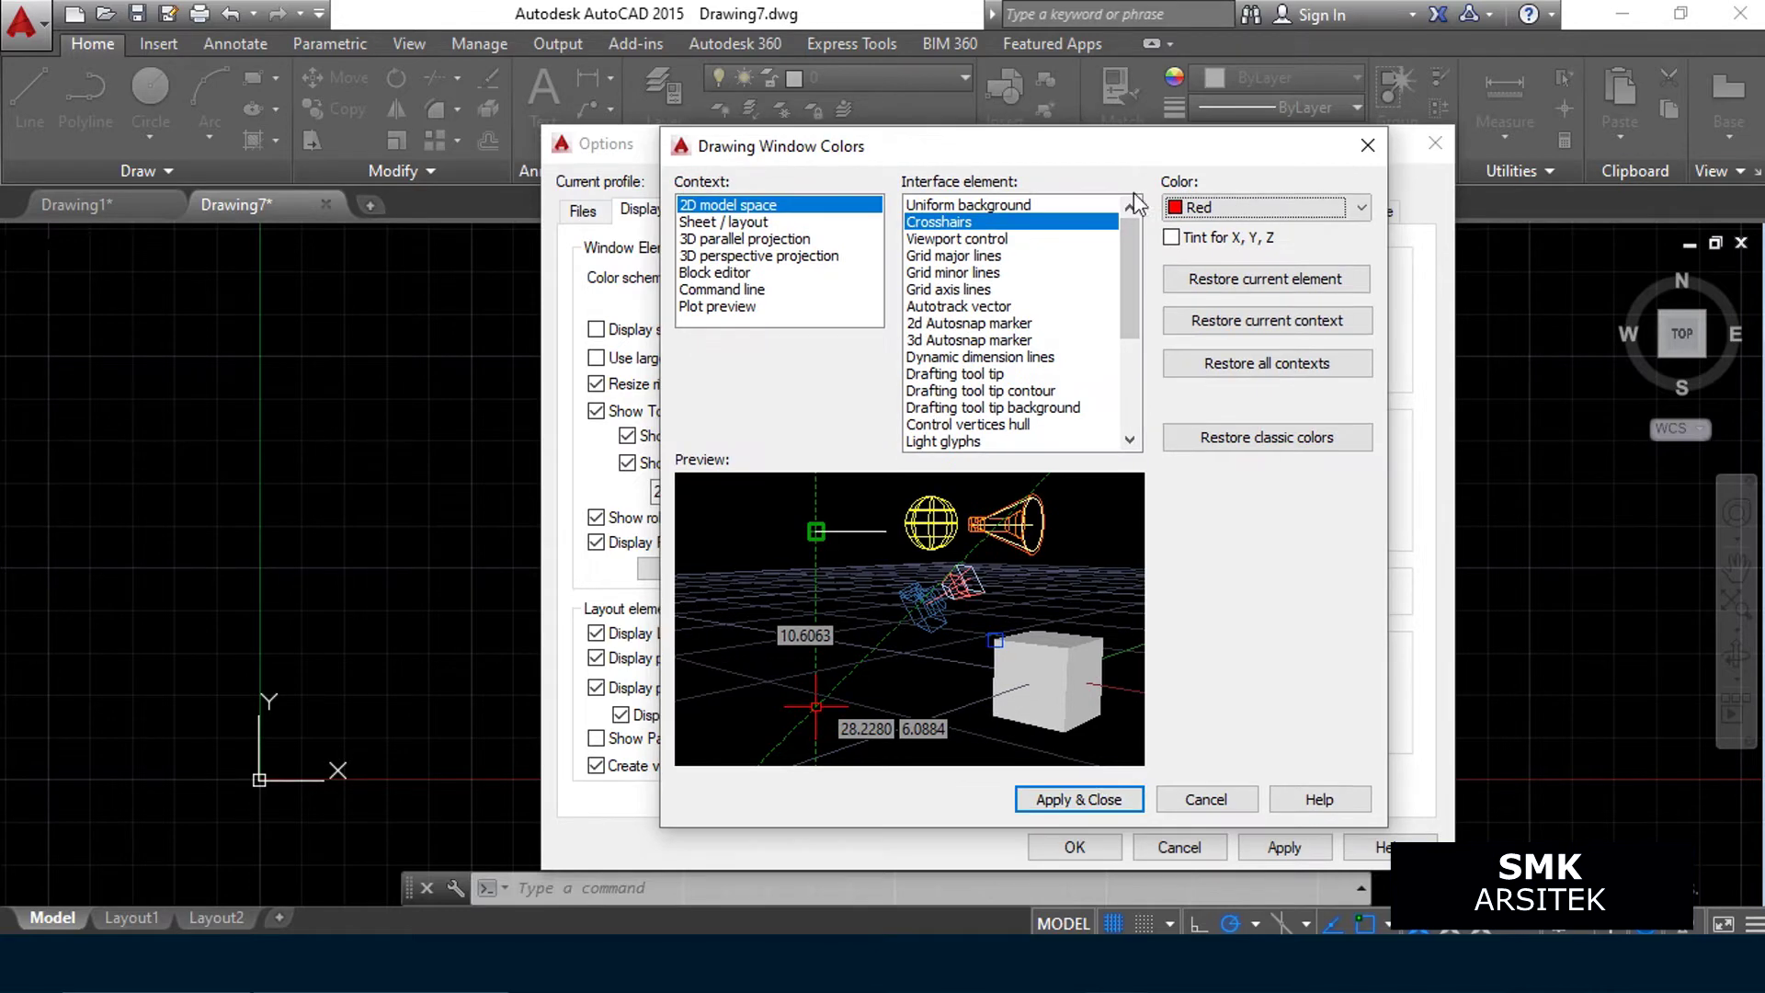
pyautogui.click(1088, 802)
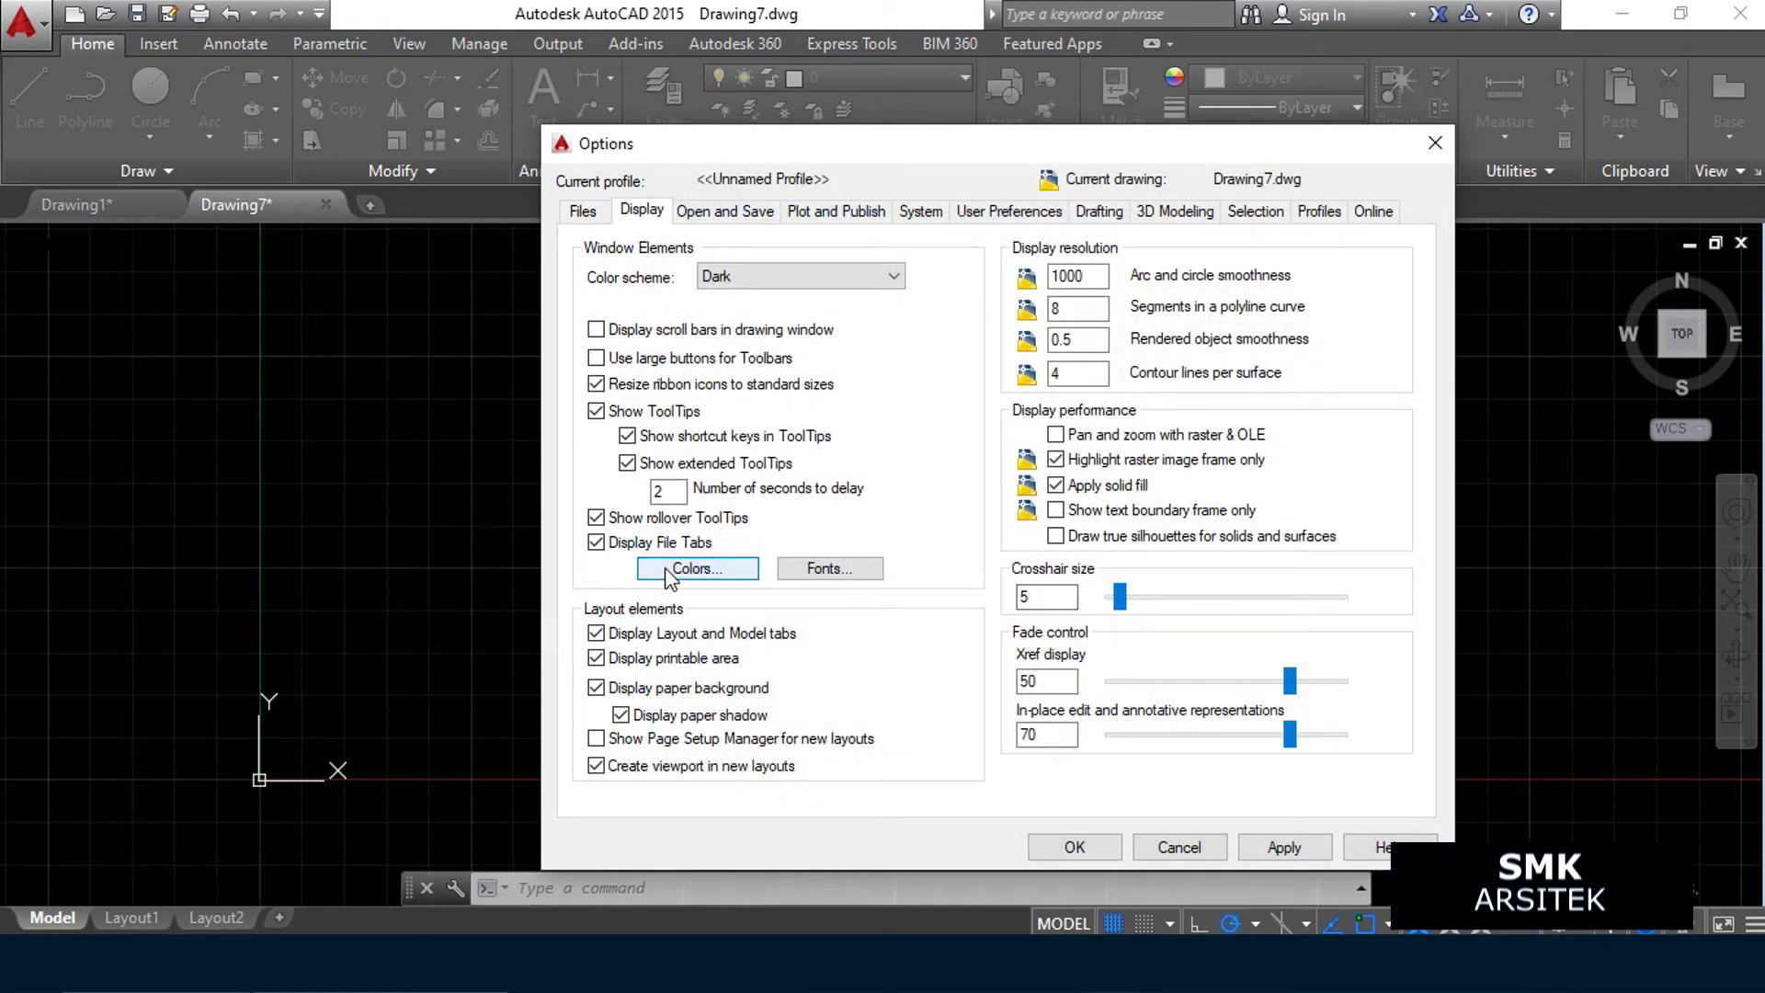
# Review the Drawing Window Colors settings again and close them without changes
pyautogui.click(664, 567)
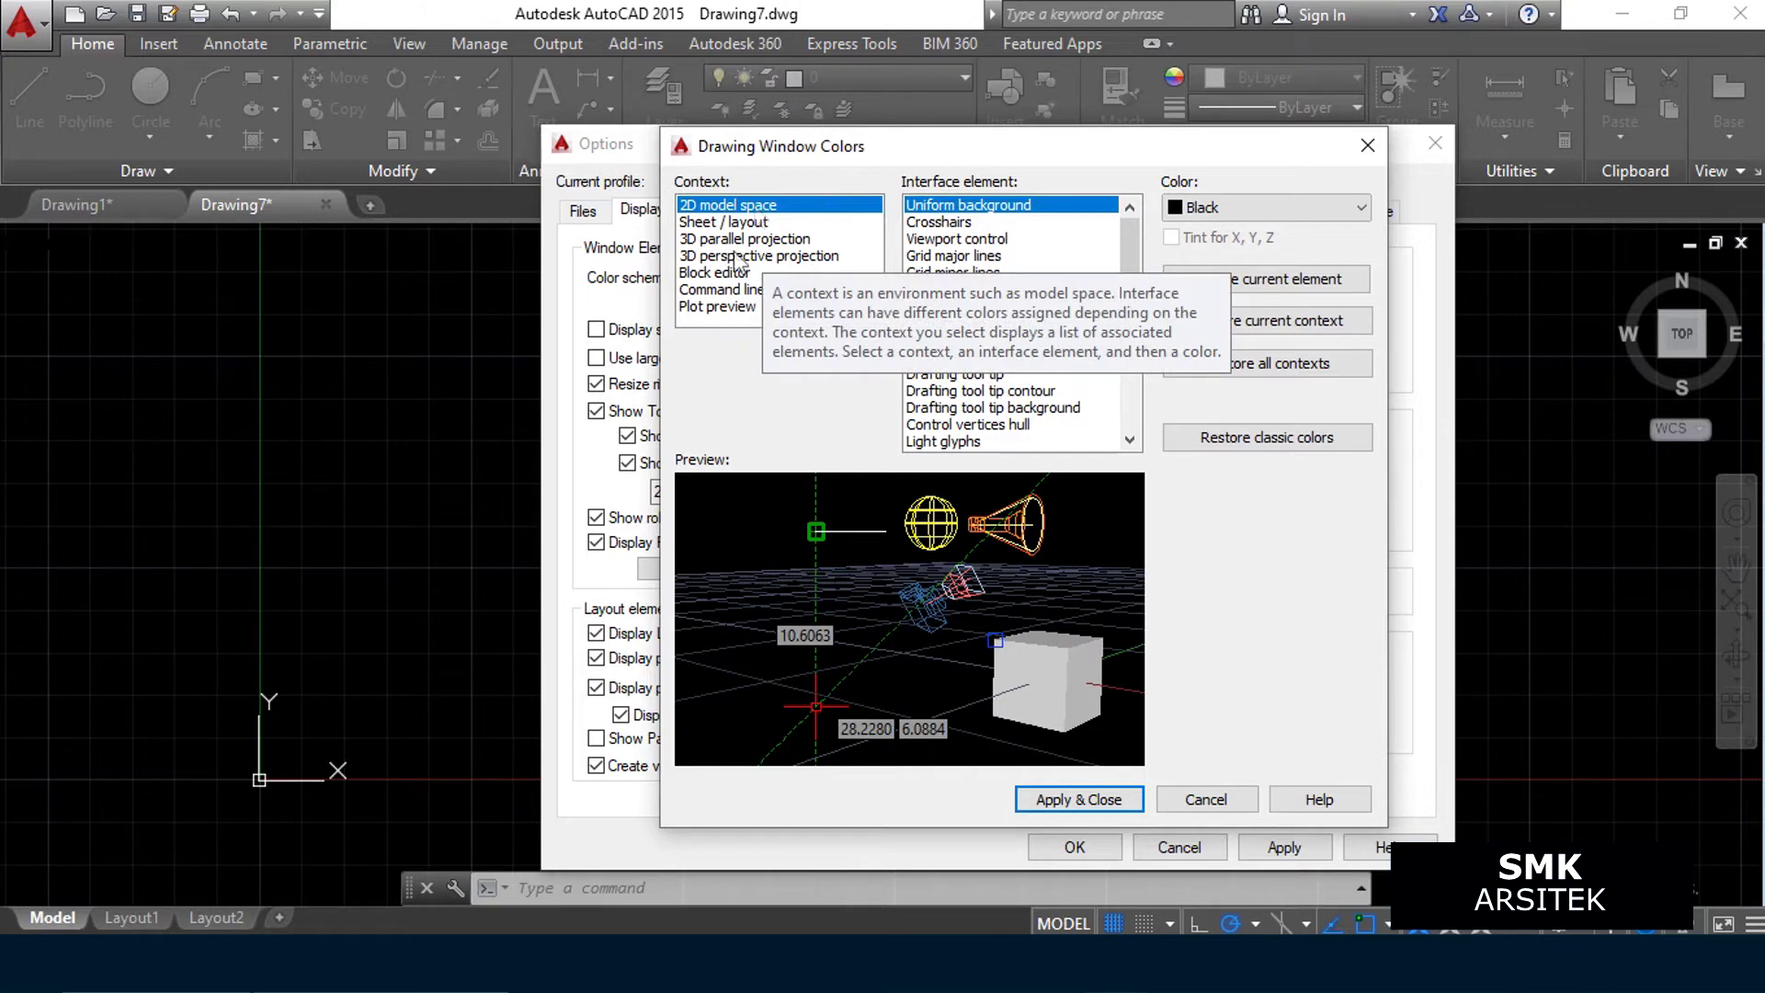
pyautogui.moveTo(912, 154); pyautogui.dragTo(872, 135)
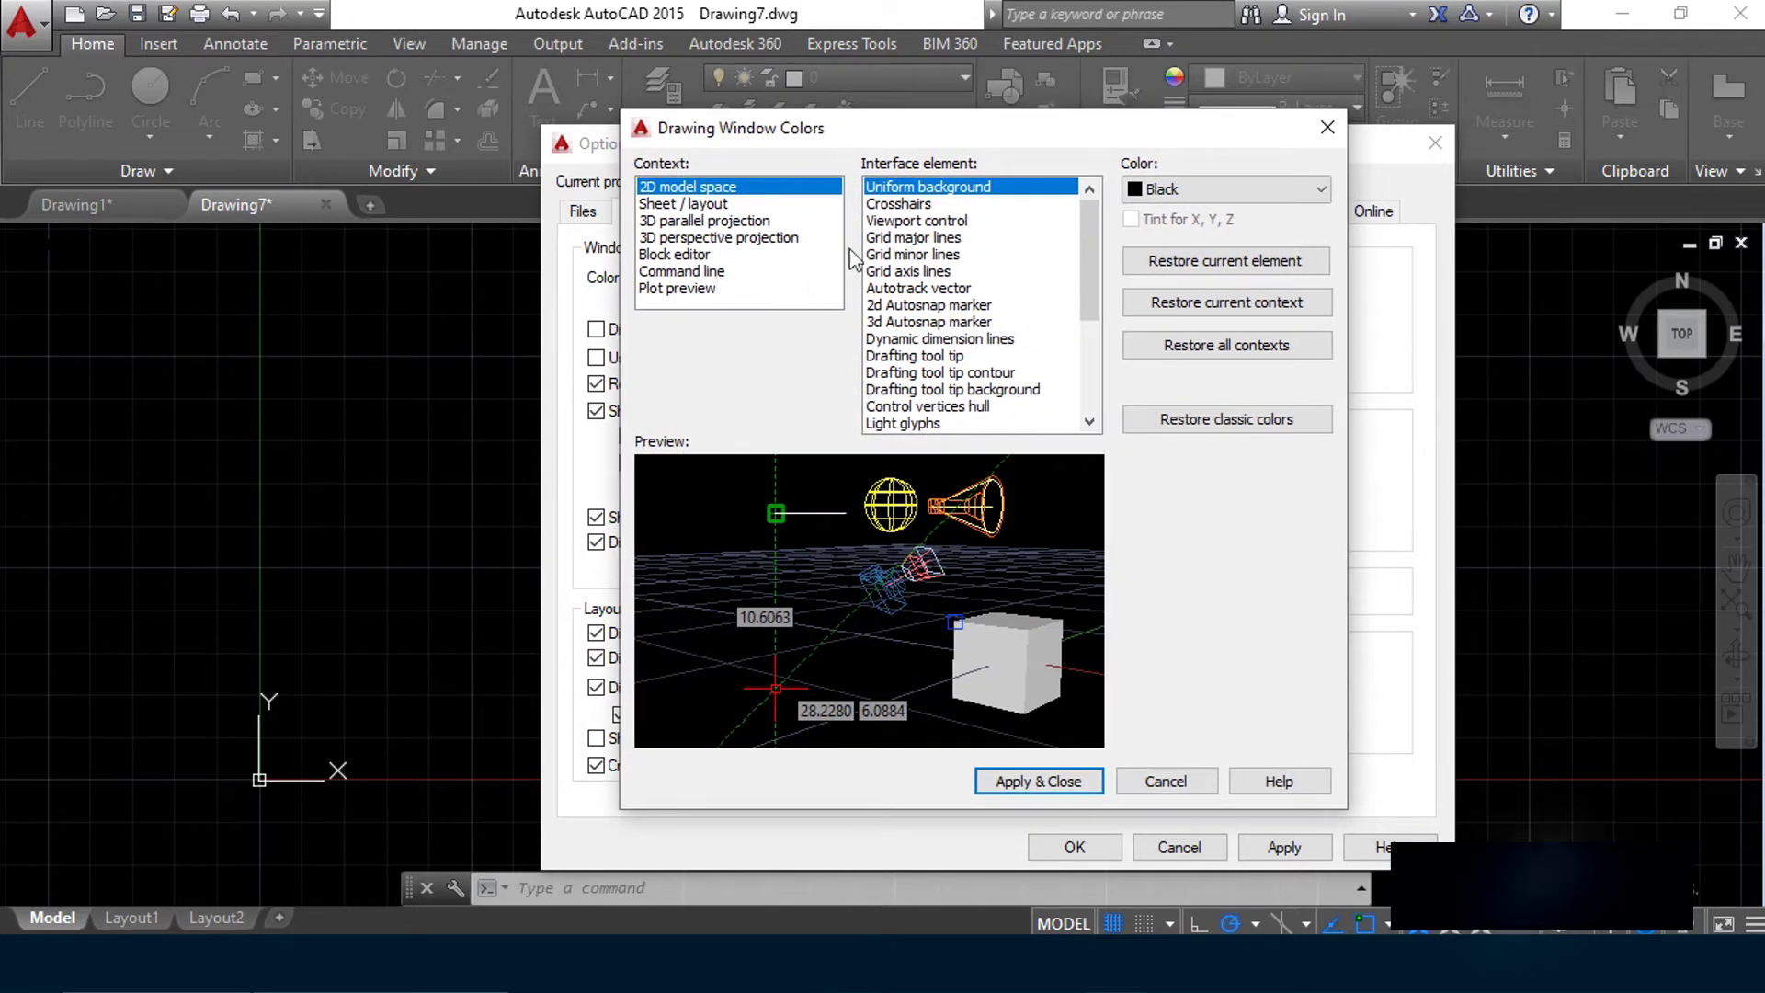
pyautogui.moveTo(1079, 223)
pyautogui.mouseDown()
pyautogui.moveTo(1082, 317)
pyautogui.moveTo(1066, 138)
pyautogui.moveTo(1165, 135)
pyautogui.mouseUp()
pyautogui.moveTo(1156, 225)
pyautogui.mouseDown()
pyautogui.moveTo(1150, 344)
pyautogui.moveTo(1156, 235)
pyautogui.mouseUp()
pyautogui.moveTo(919, 121); pyautogui.dragTo(858, 114)
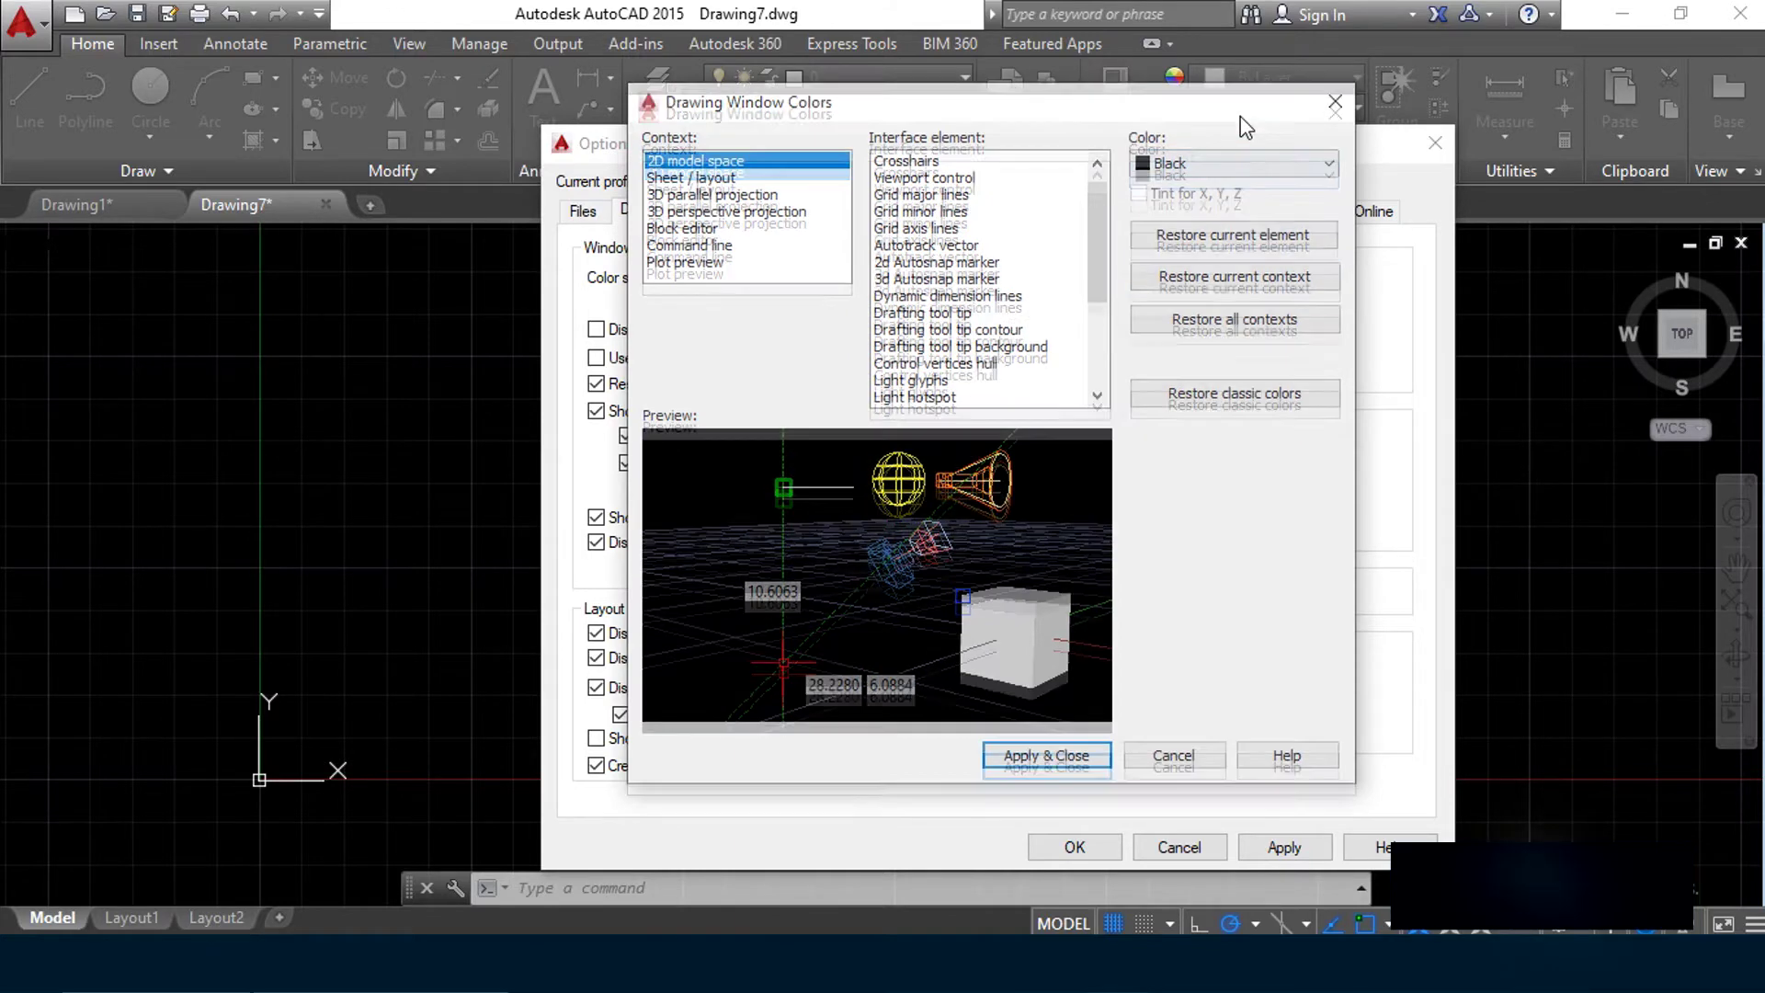
pyautogui.scroll(-1, 1101, 218)
pyautogui.moveTo(1102, 218); pyautogui.dragTo(1102, 196)
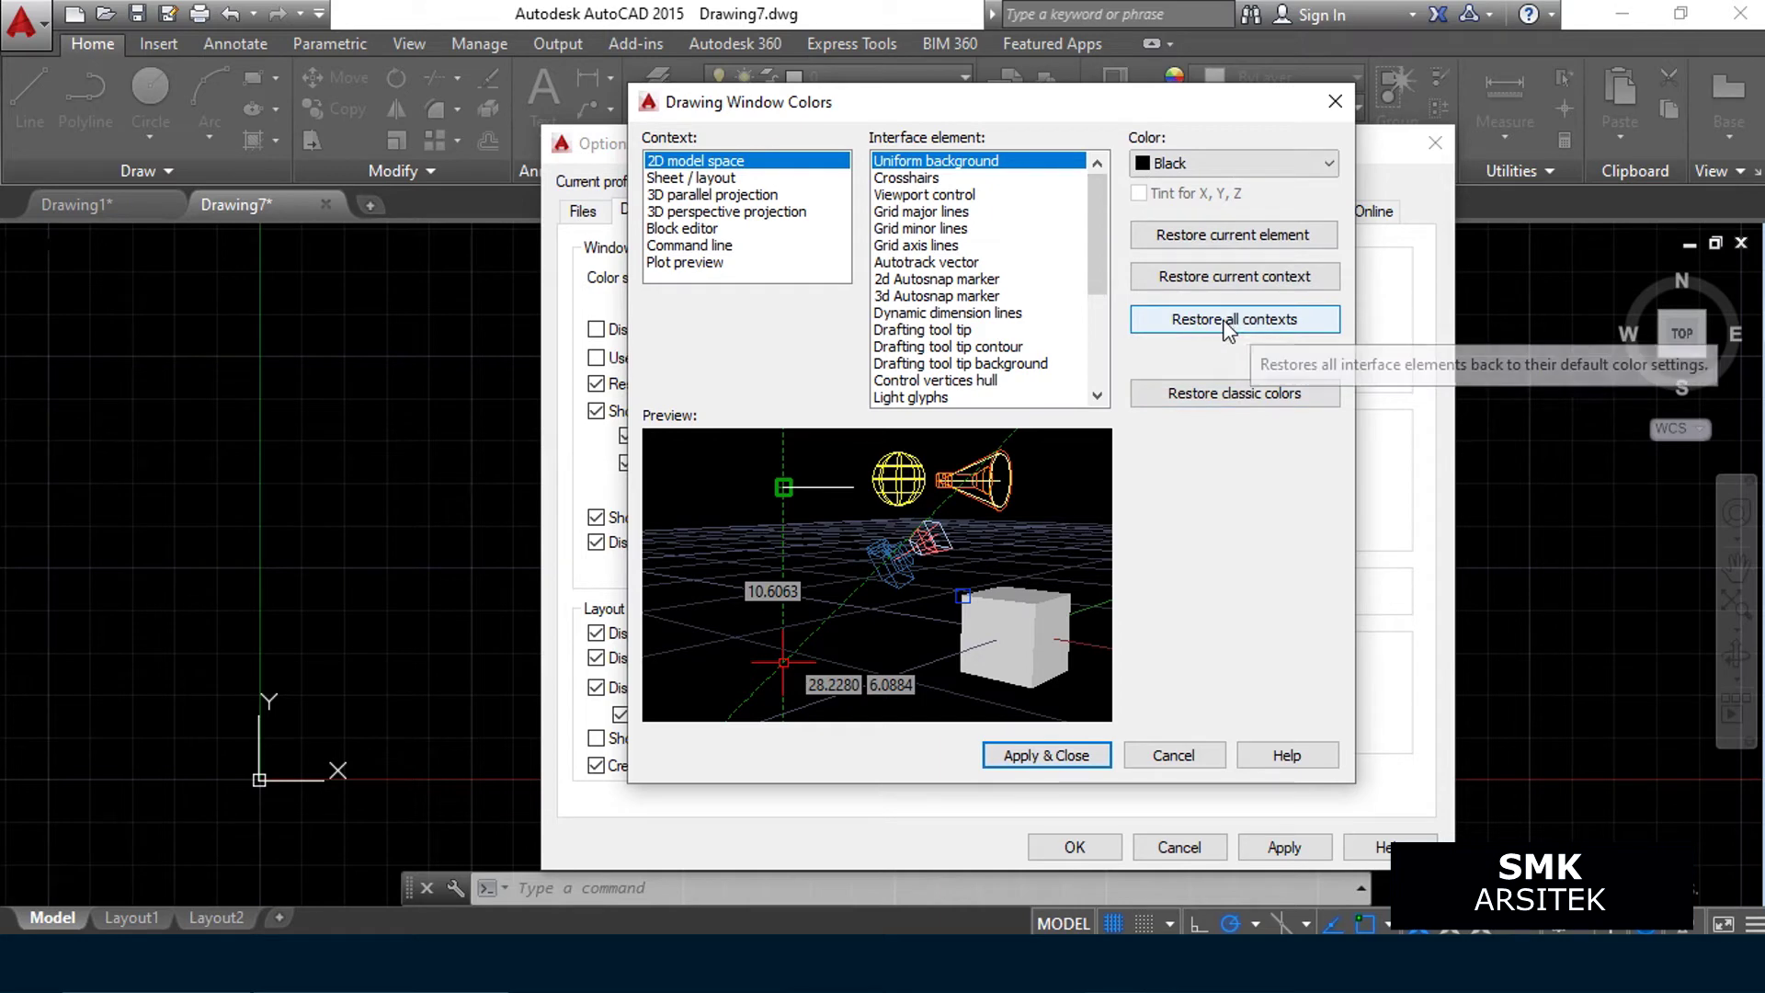
pyautogui.click(1192, 234)
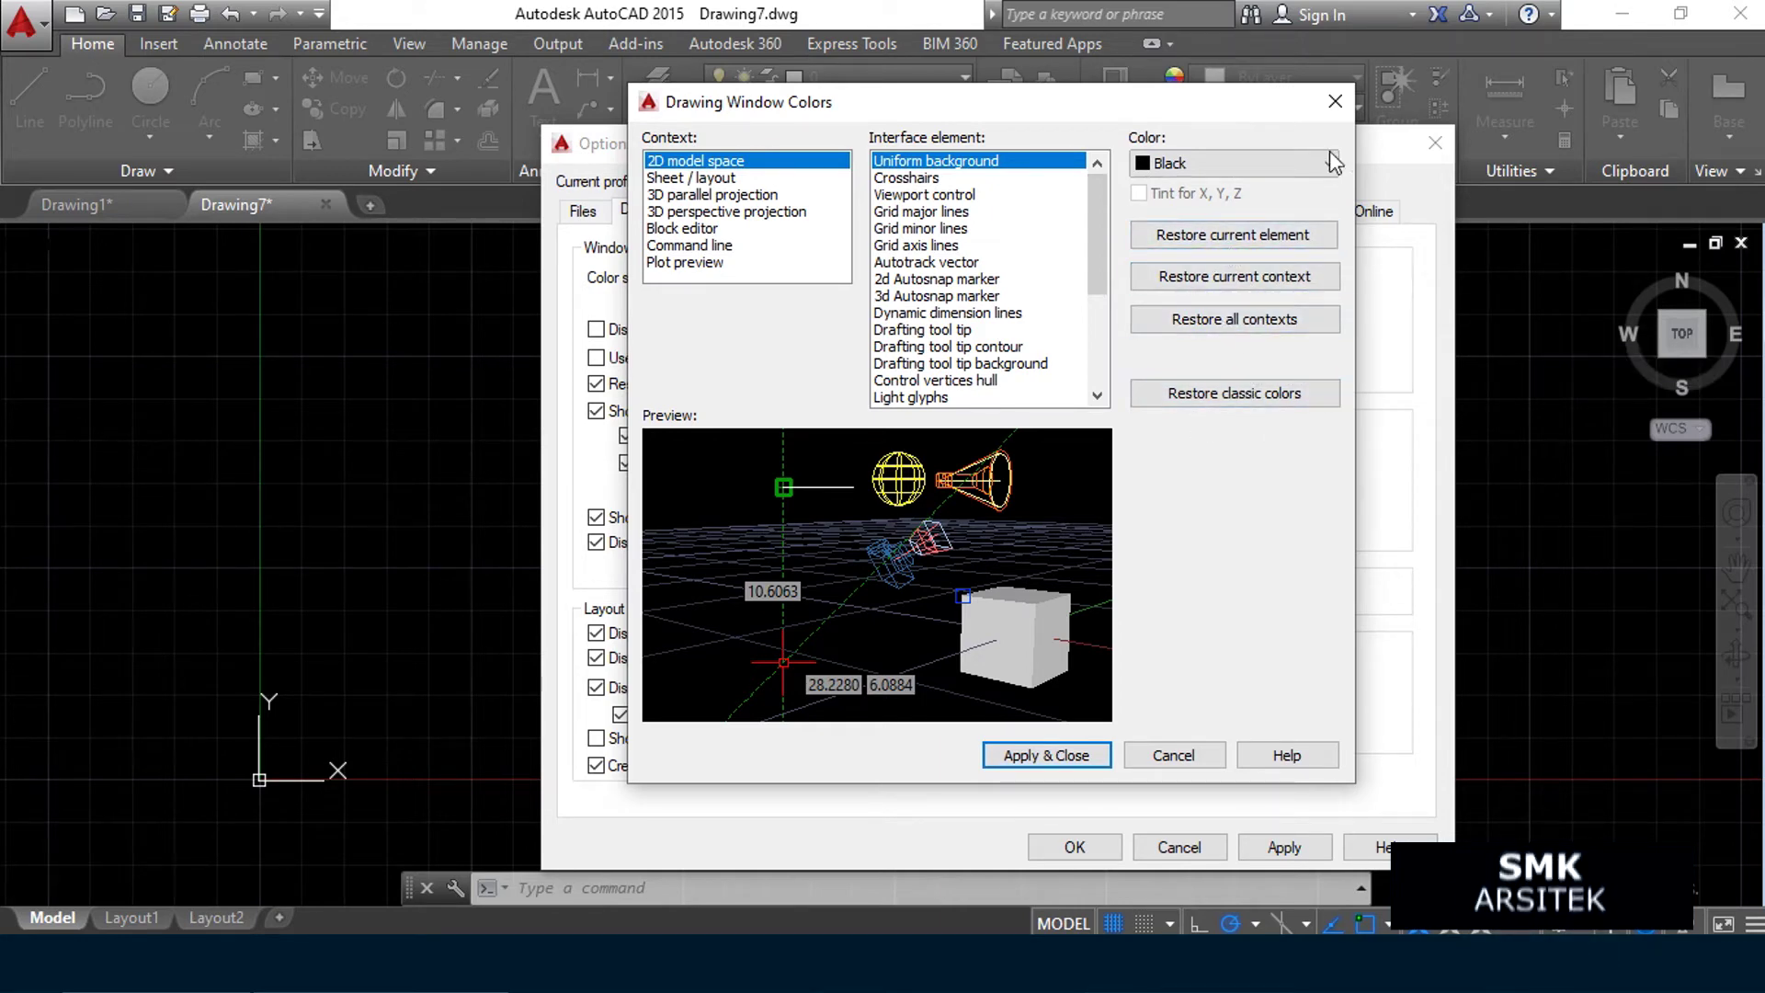
pyautogui.click(1202, 758)
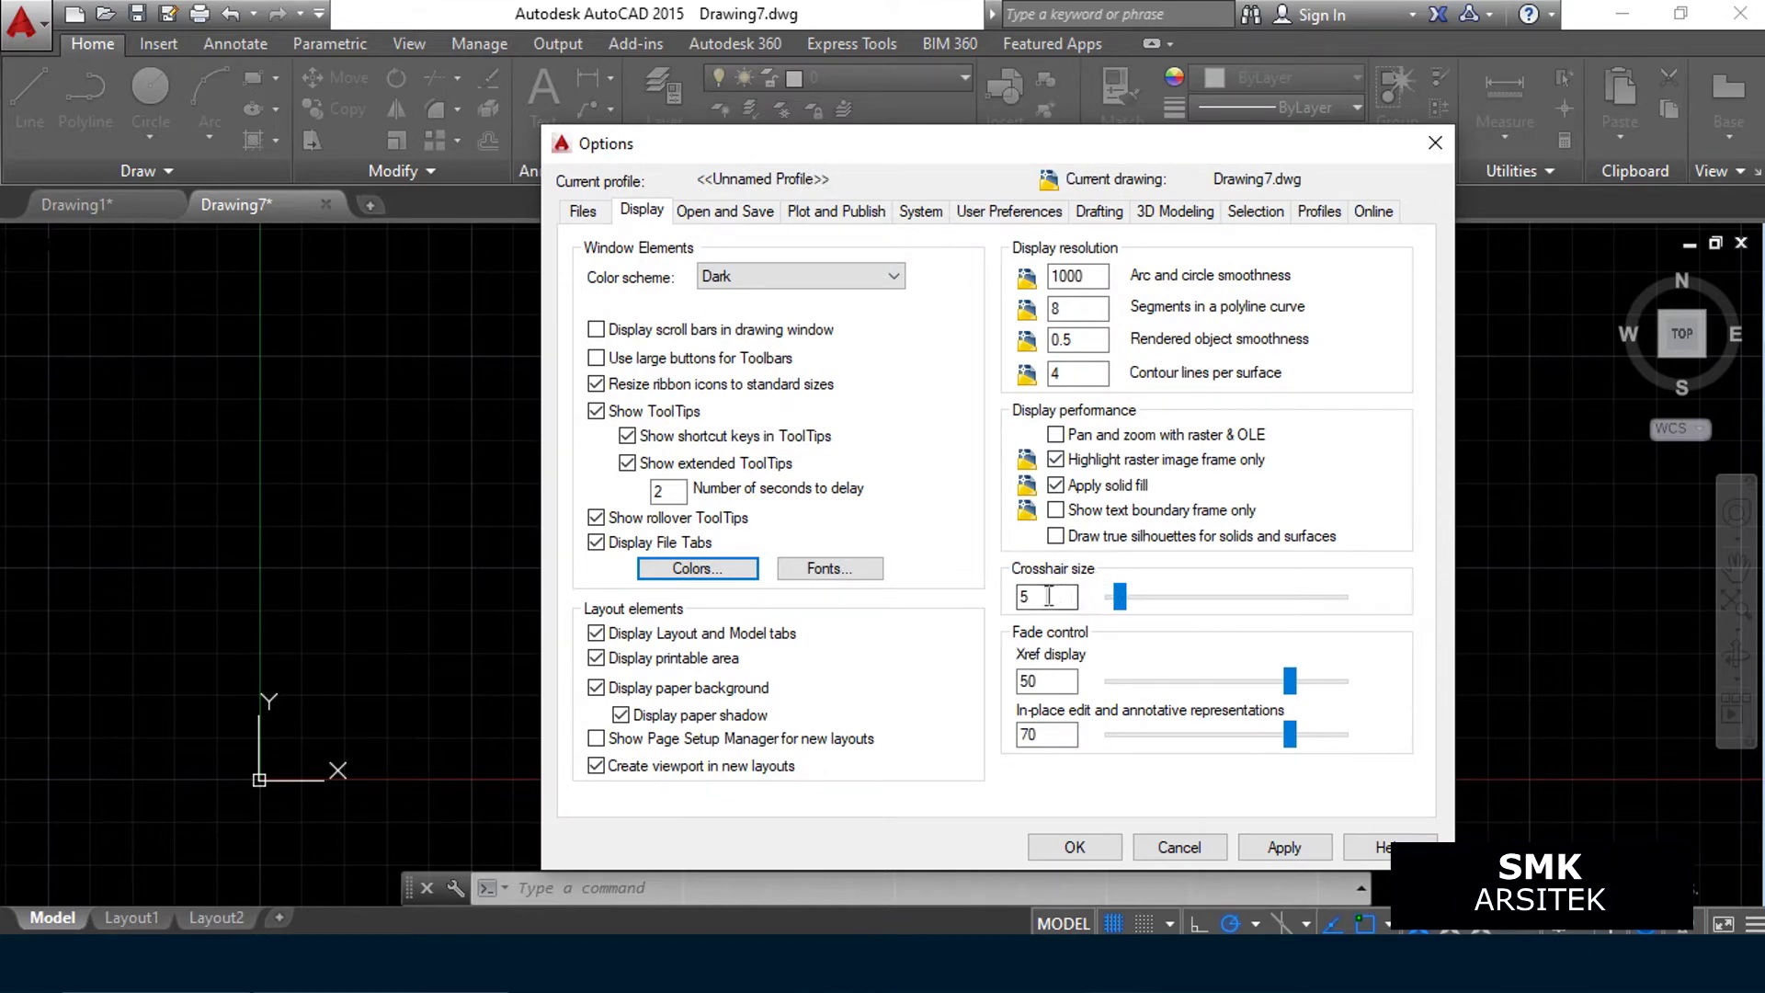
# Raise the crosshair size from 5 to 100 and confirm Options
pyautogui.moveTo(1080, 160); pyautogui.dragTo(1026, 178)
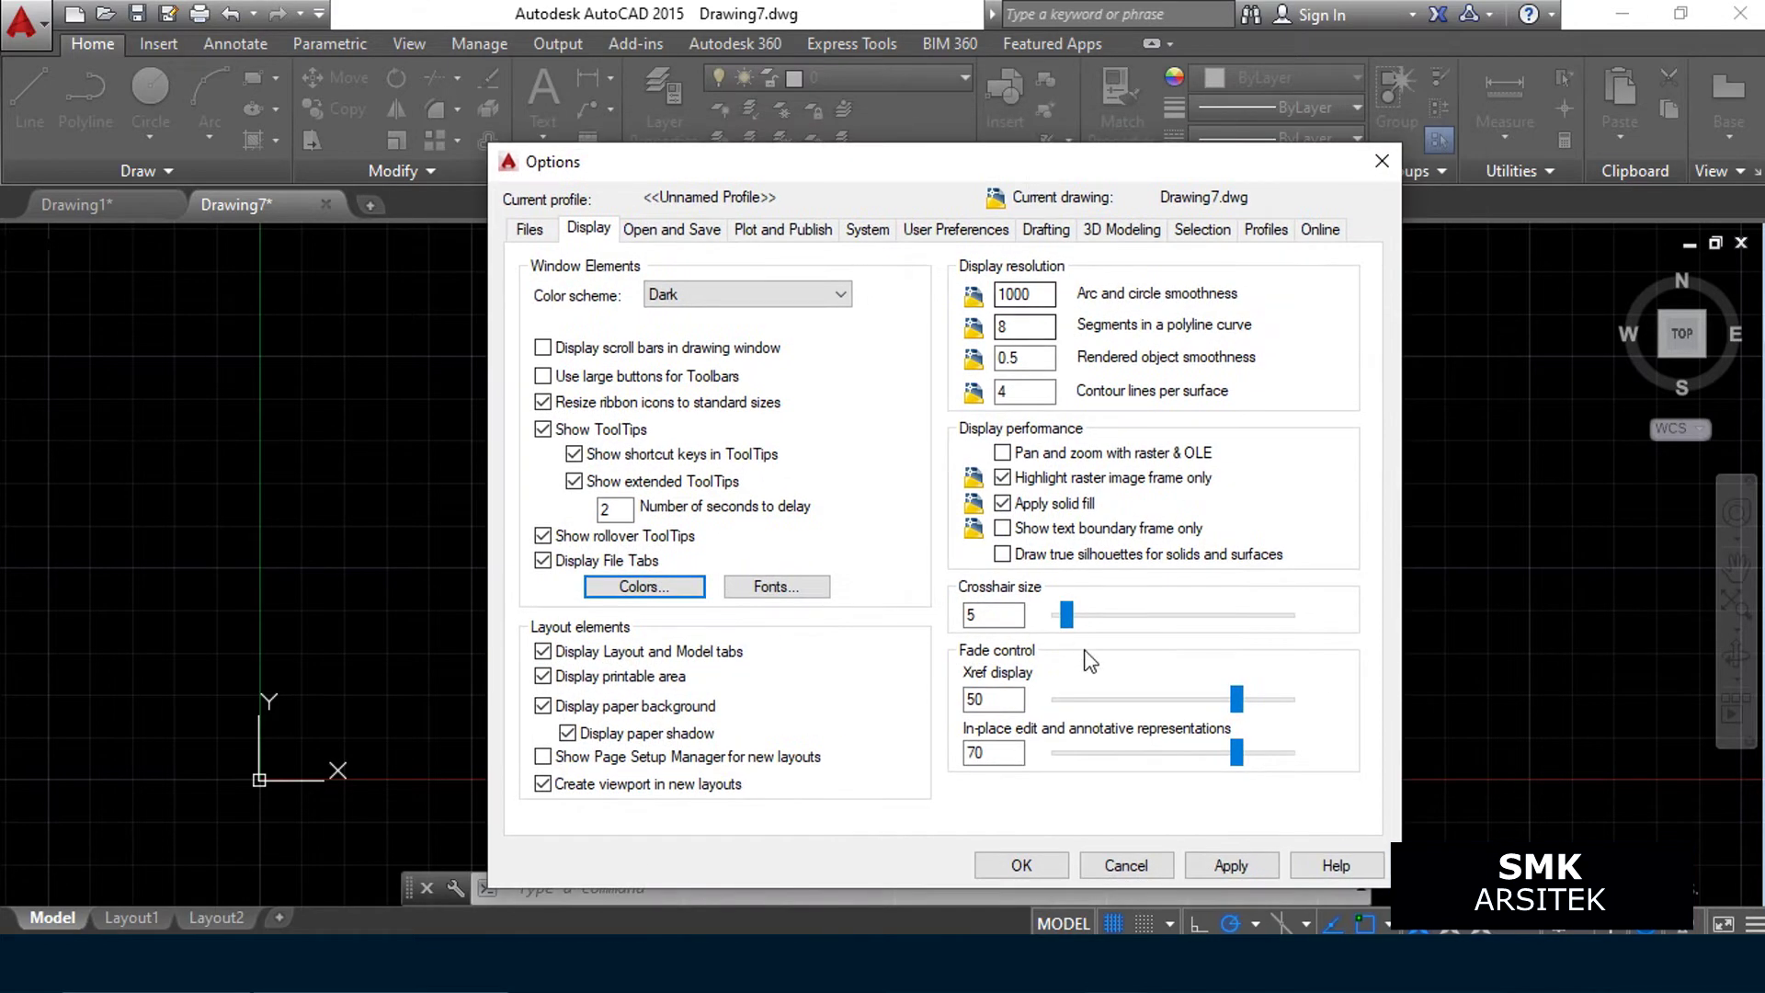
pyautogui.moveTo(1067, 614); pyautogui.dragTo(1287, 614)
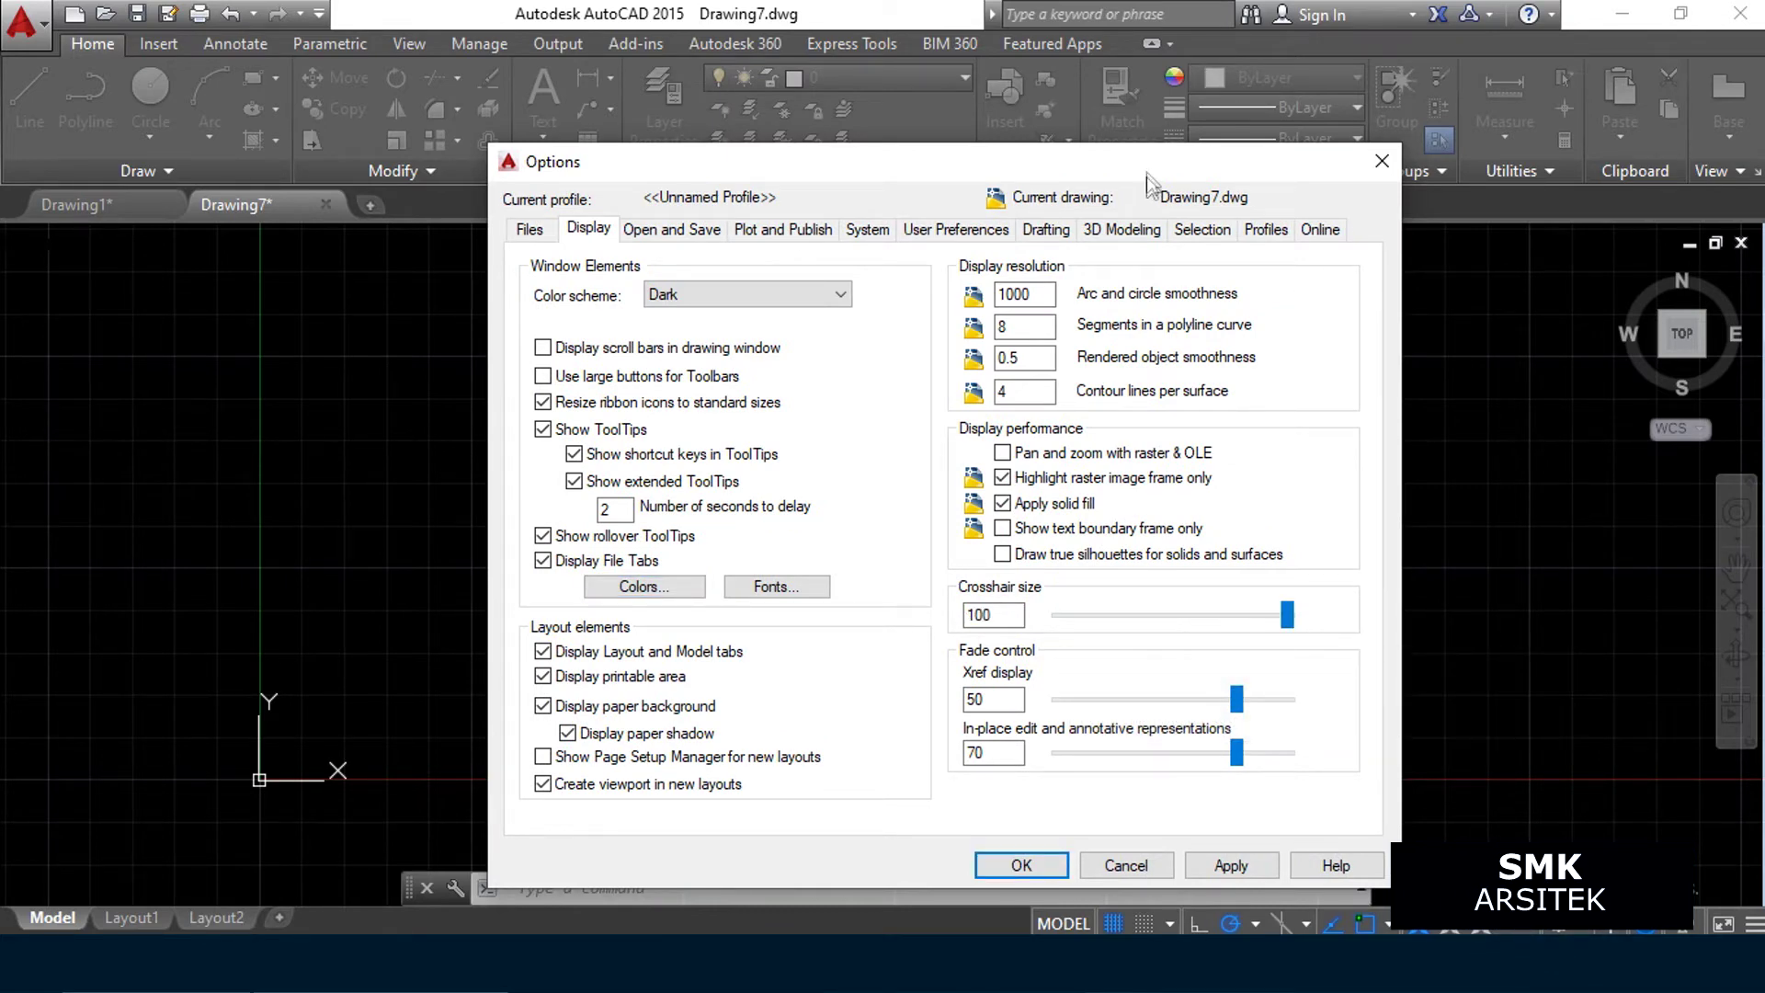
pyautogui.moveTo(1146, 177); pyautogui.dragTo(1208, 152)
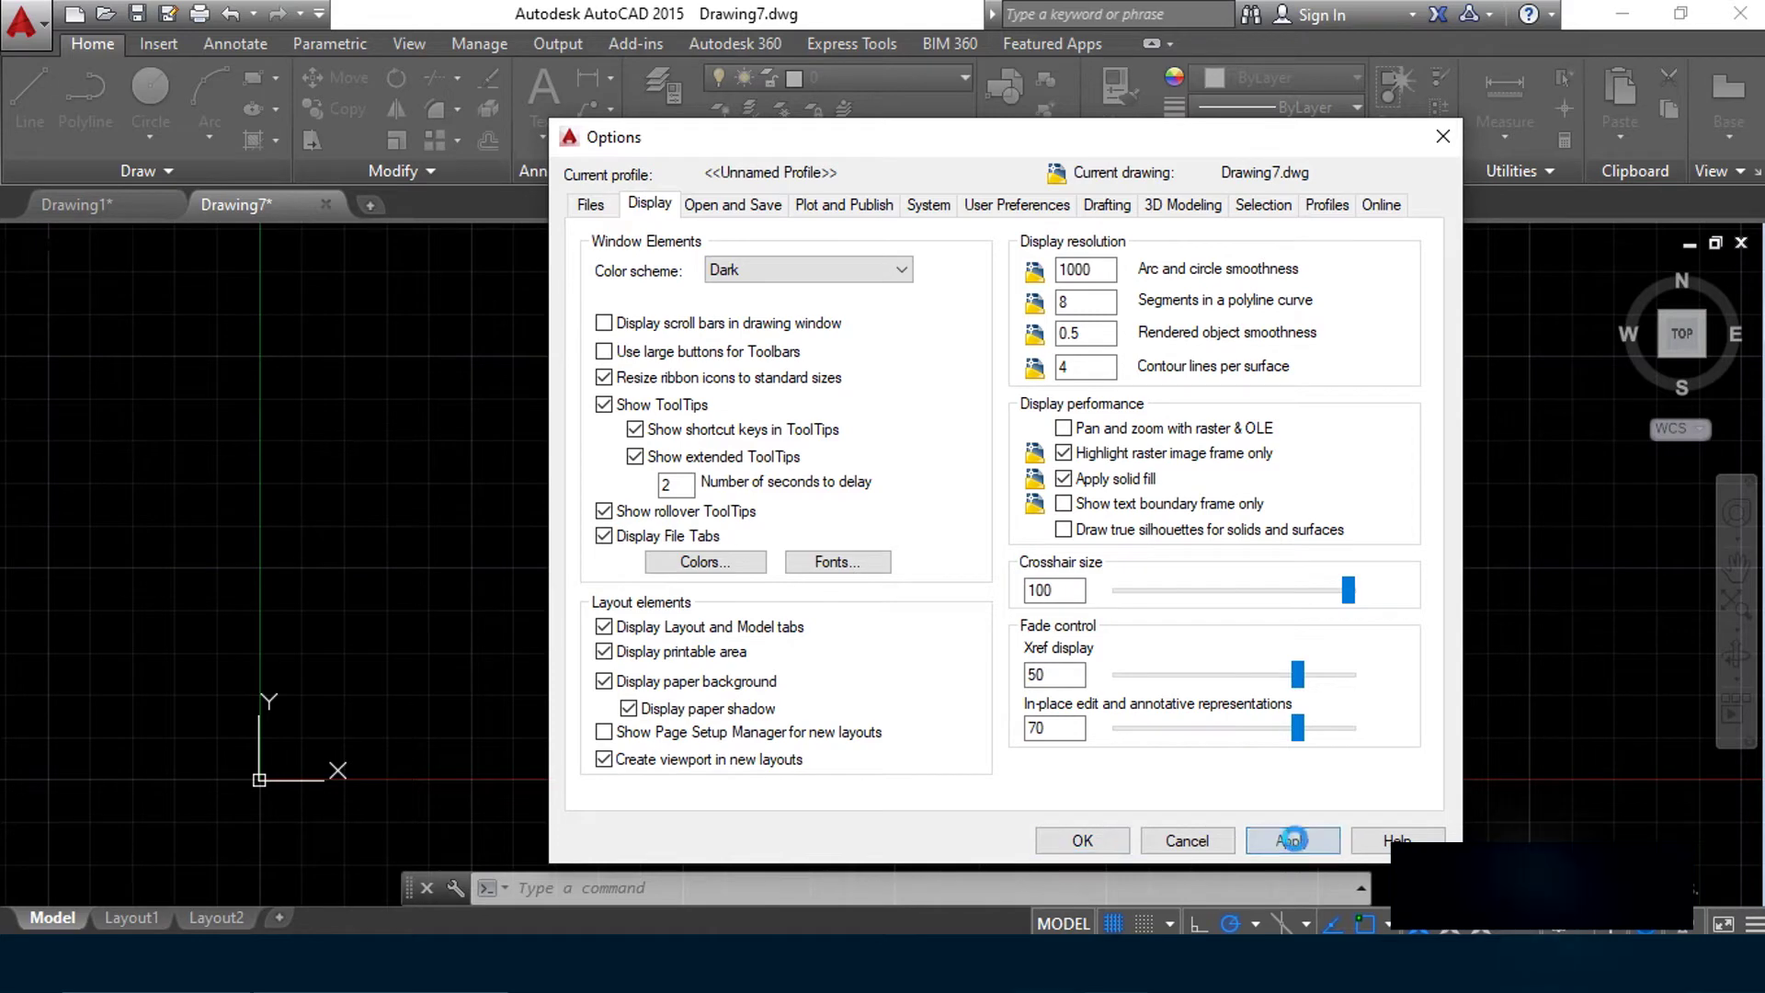
pyautogui.click(1079, 833)
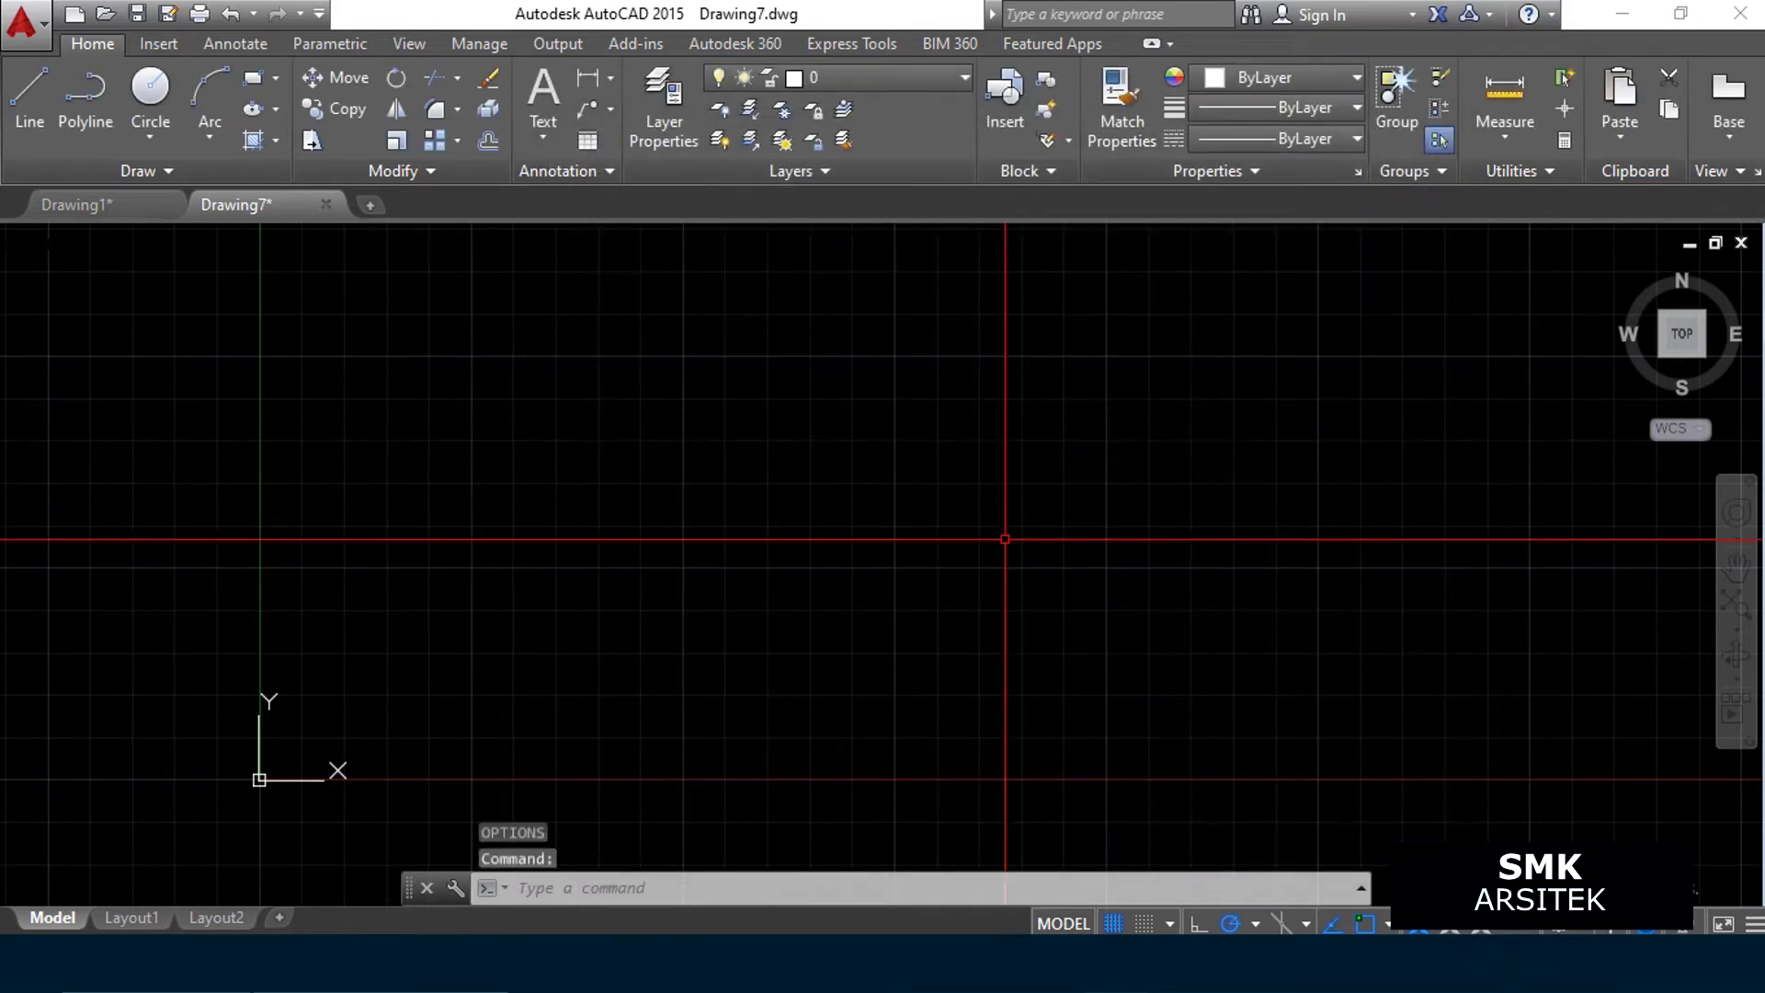
# Pan the view and reopen Options with the OP command
pyautogui.moveTo(946, 440)
pyautogui.mouseDown(button='middle')
pyautogui.moveTo(1033, 296)
pyautogui.moveTo(788, 533)
pyautogui.moveTo(947, 427)
pyautogui.moveTo(849, 516)
pyautogui.moveTo(883, 540)
pyautogui.moveTo(776, 508)
pyautogui.moveTo(1095, 497)
pyautogui.moveTo(982, 480)
pyautogui.moveTo(1001, 441)
pyautogui.mouseUp(button='middle')
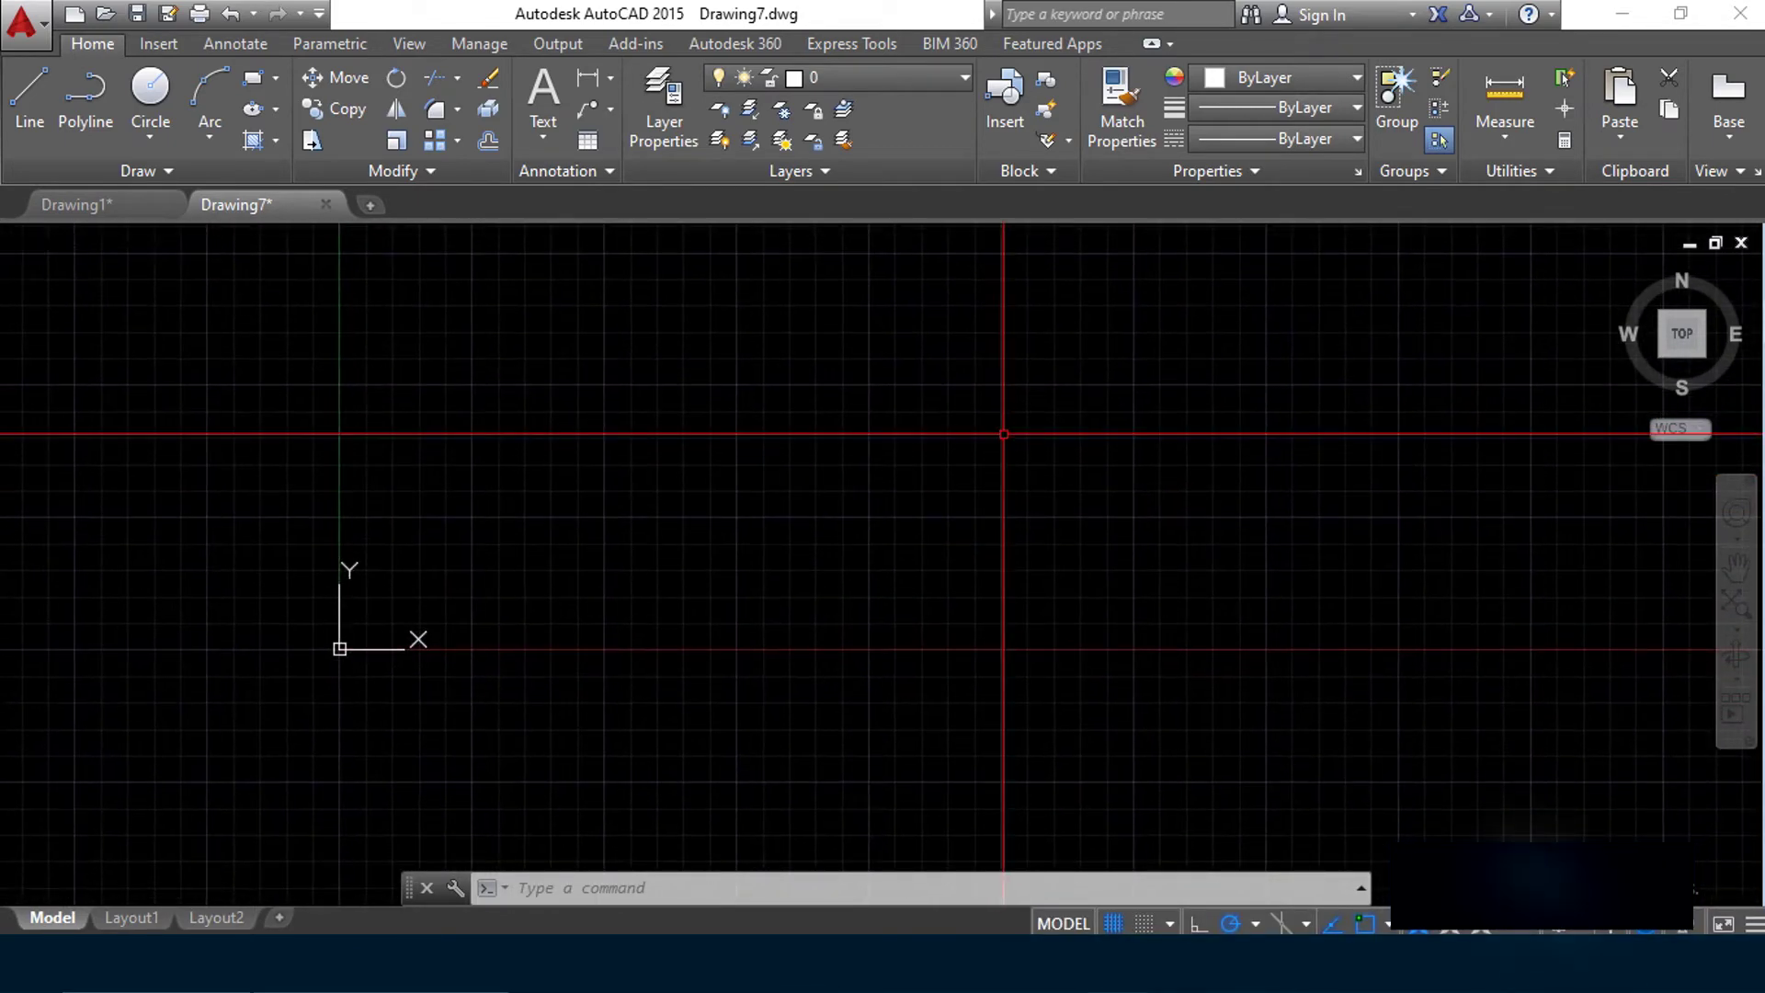
pyautogui.write('op')
pyautogui.press('Return')
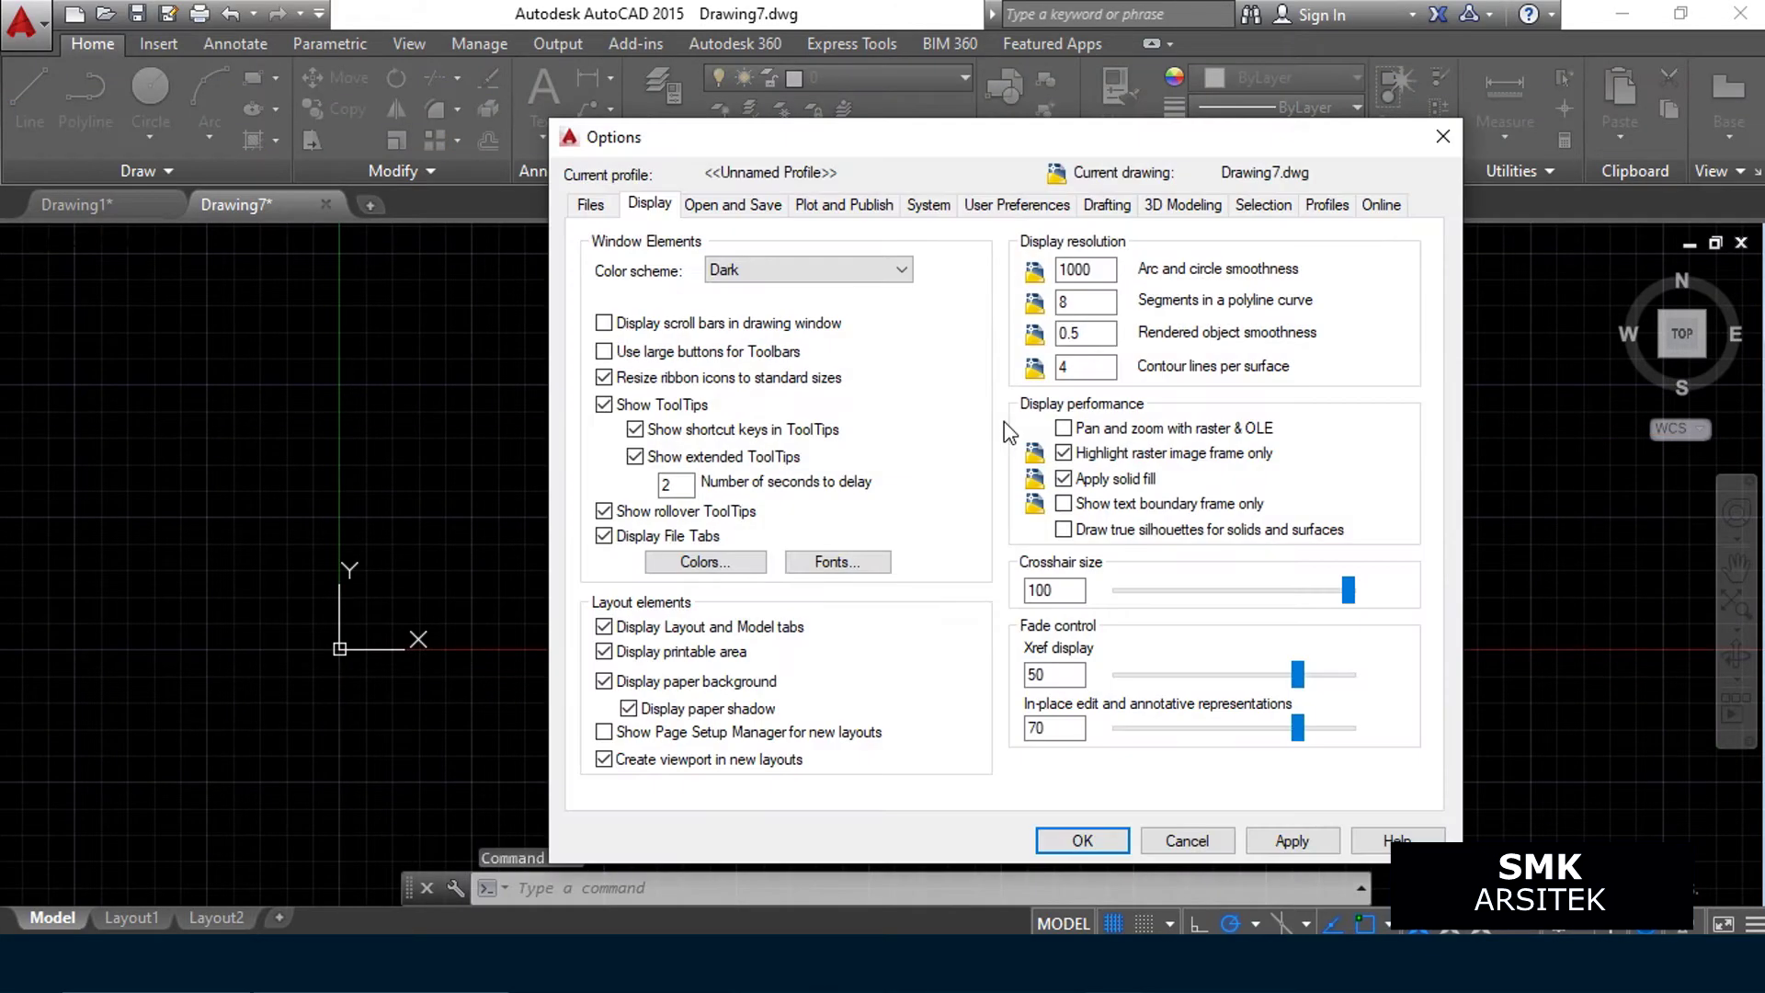
# Under Open and Save, choose AutoCAD 2007/LT2007 Drawing (*.dwg) as the save format
pyautogui.click(737, 220)
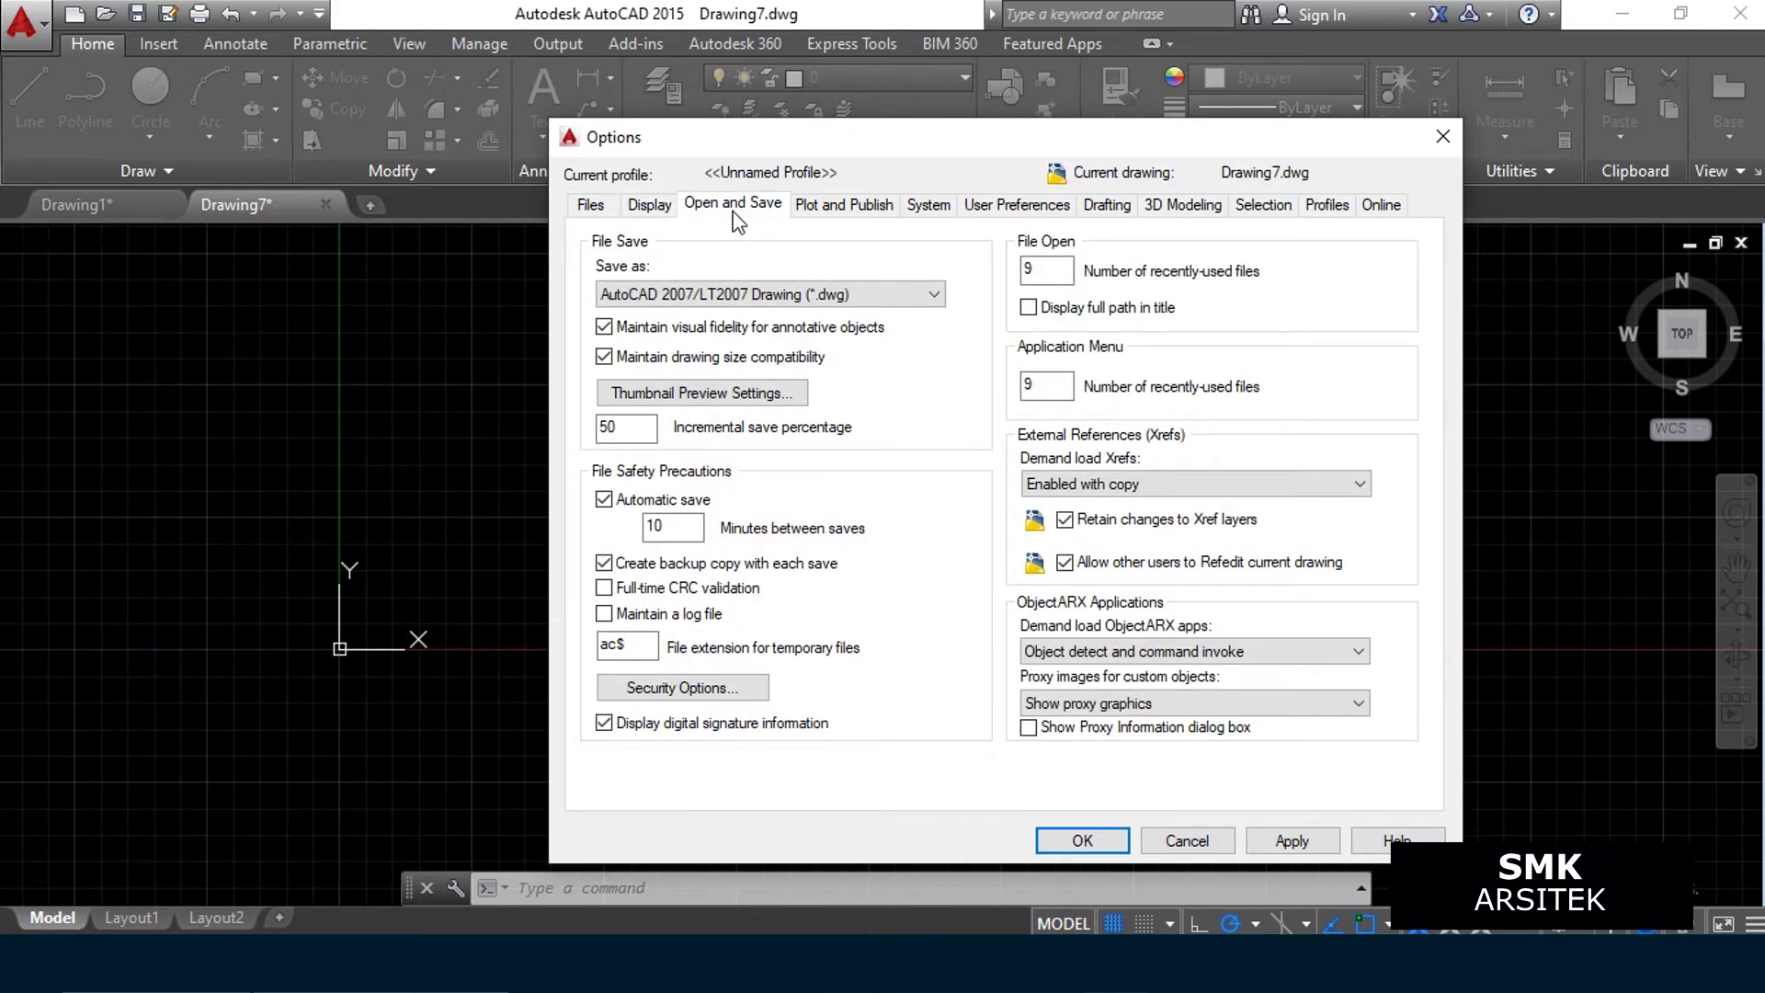
pyautogui.click(917, 298)
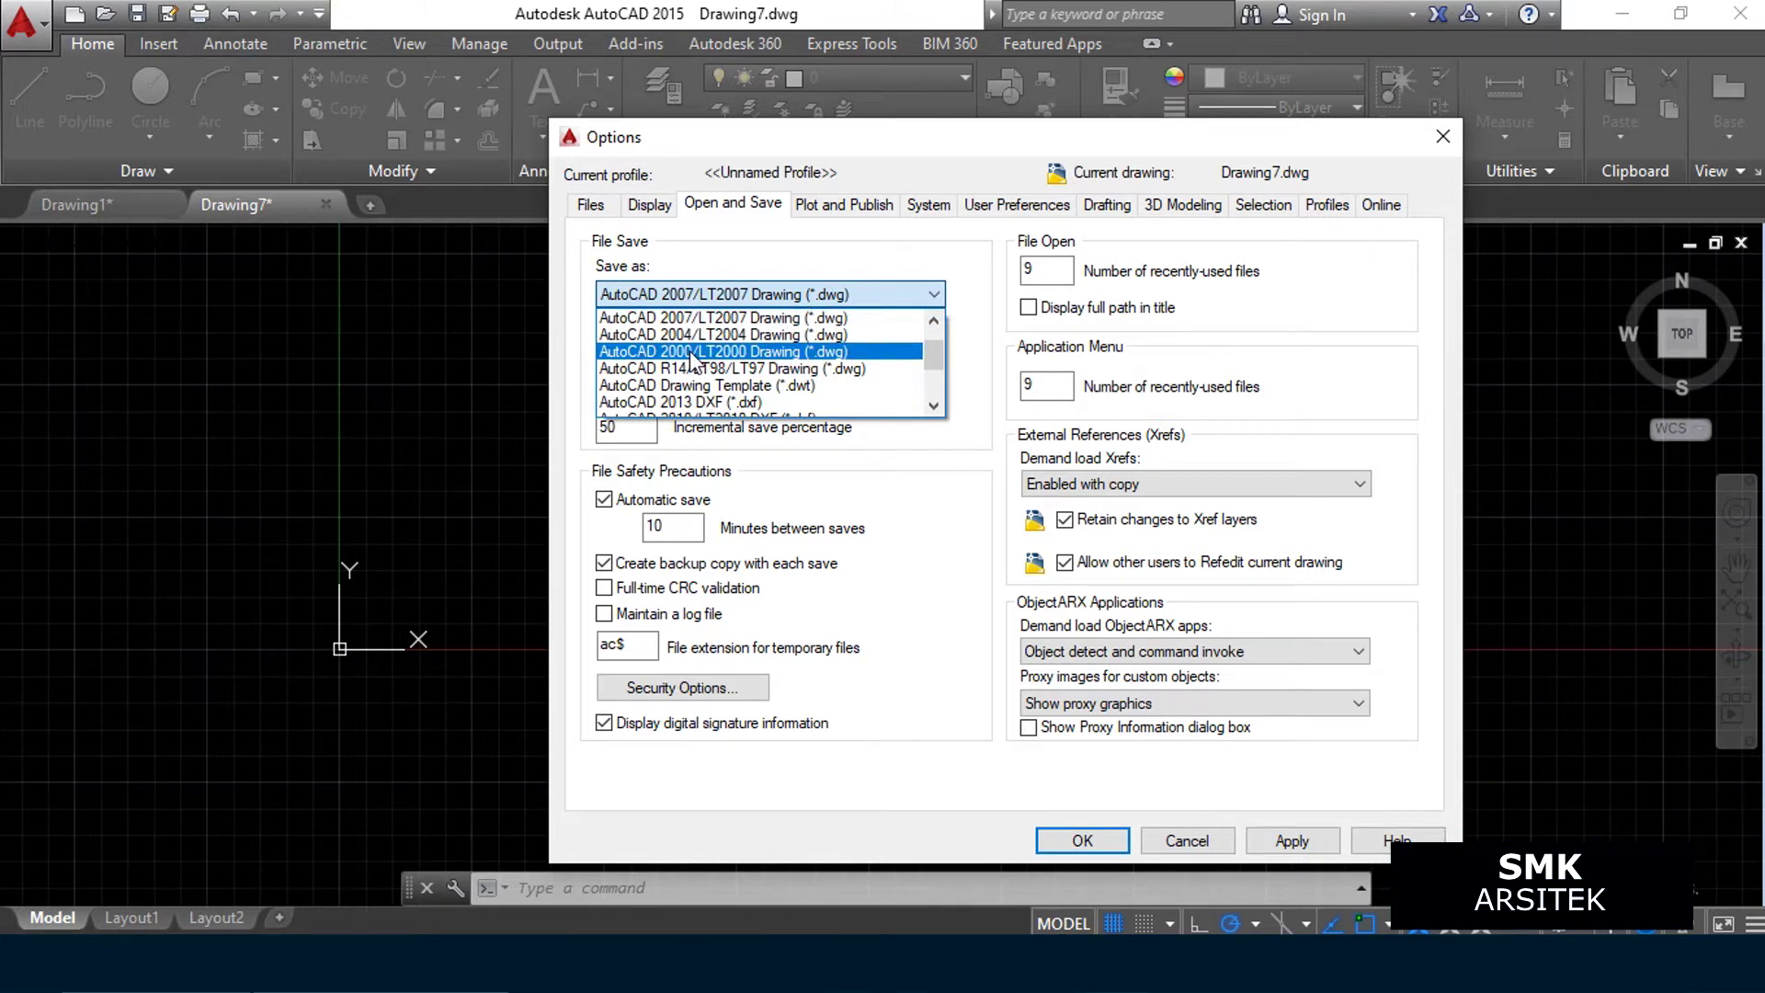
pyautogui.click(947, 269)
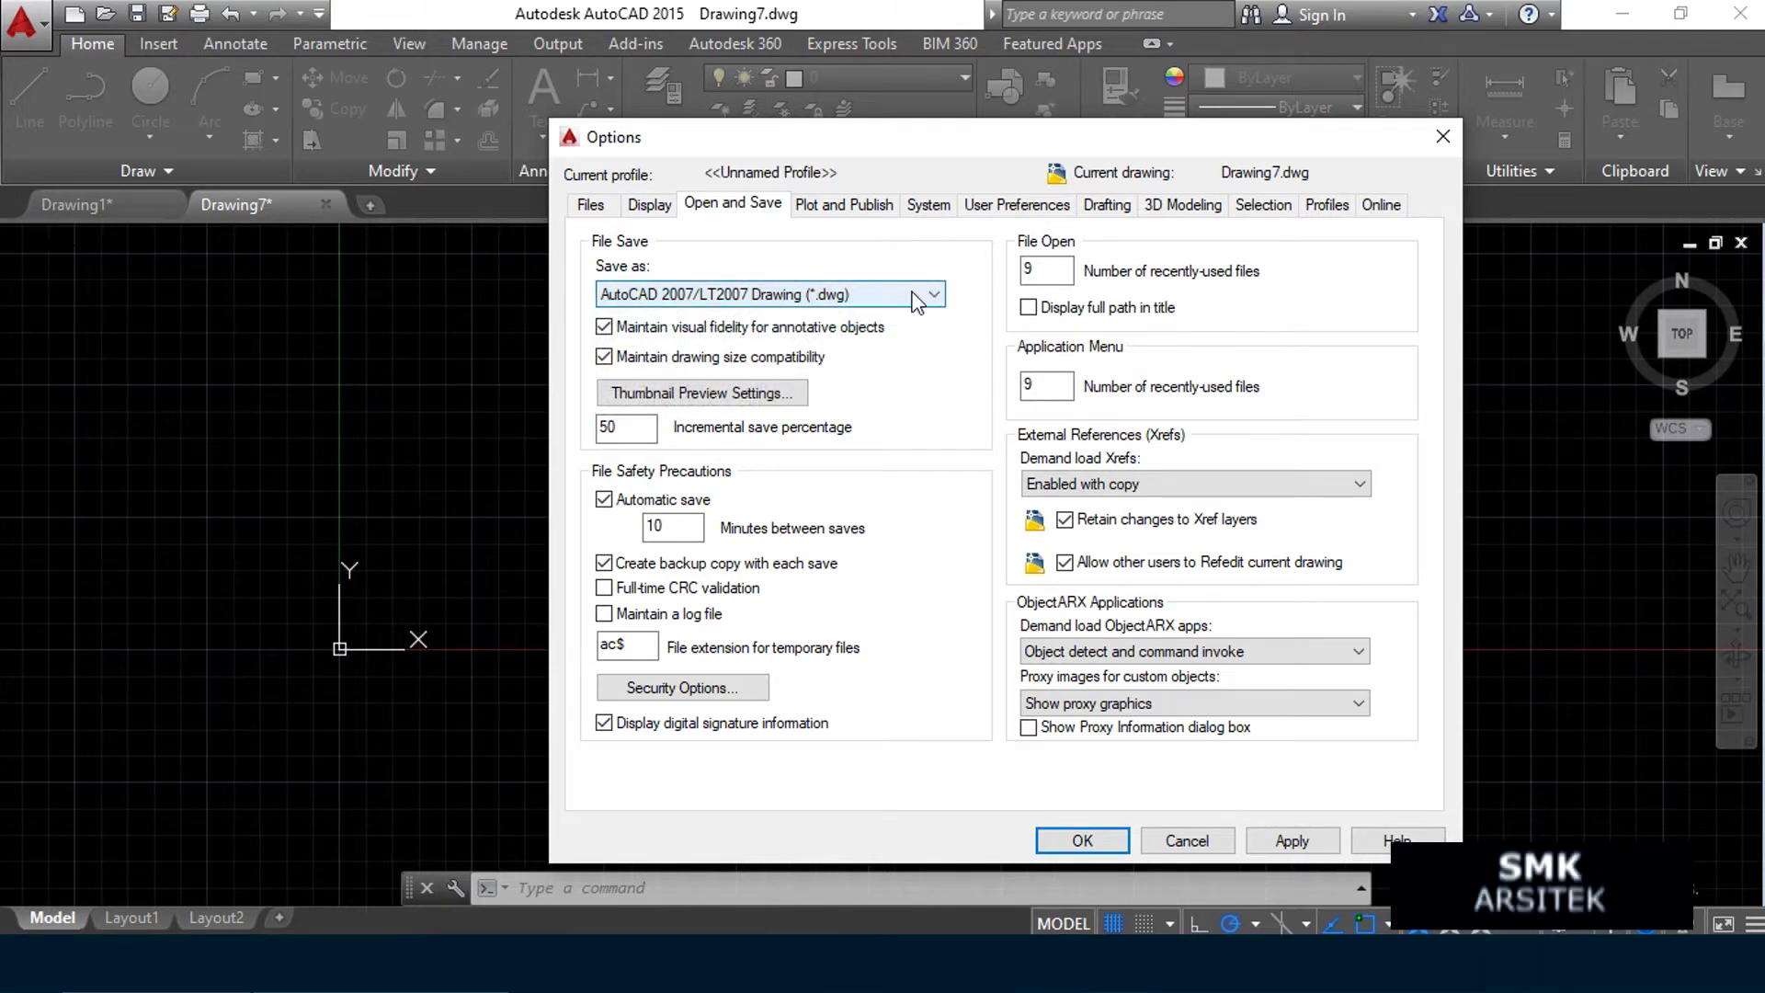
pyautogui.click(915, 296)
pyautogui.click(970, 296)
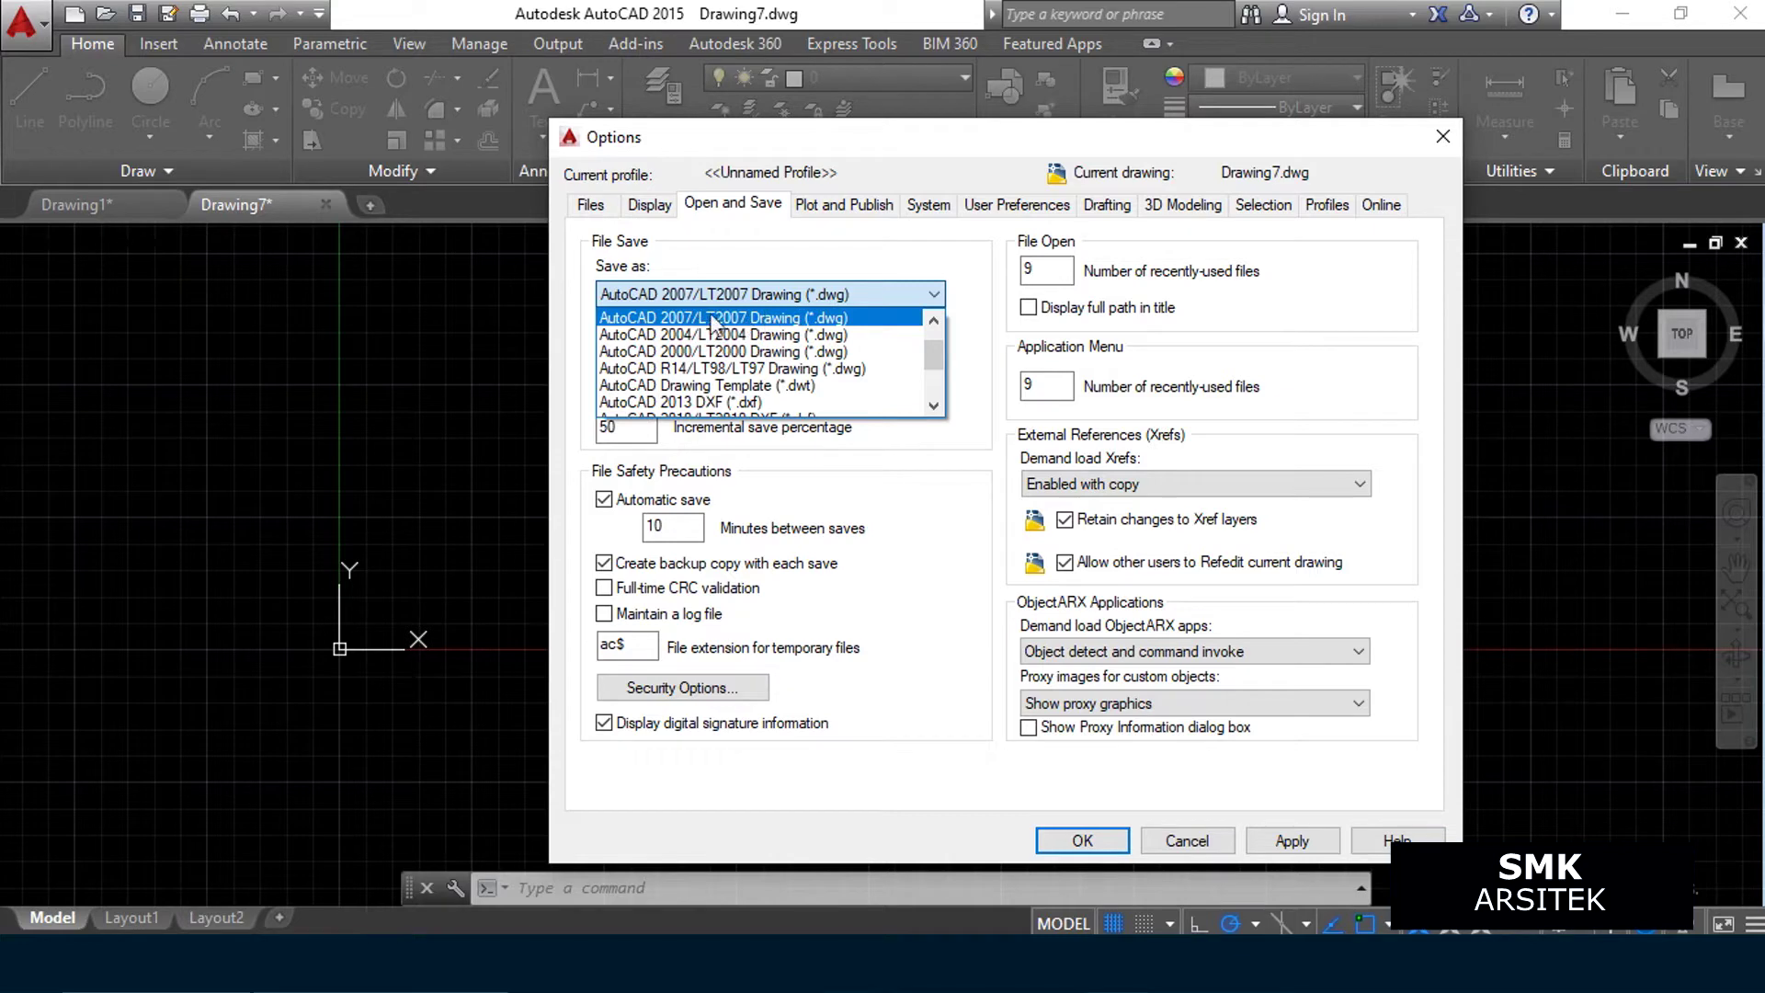
pyautogui.click(962, 280)
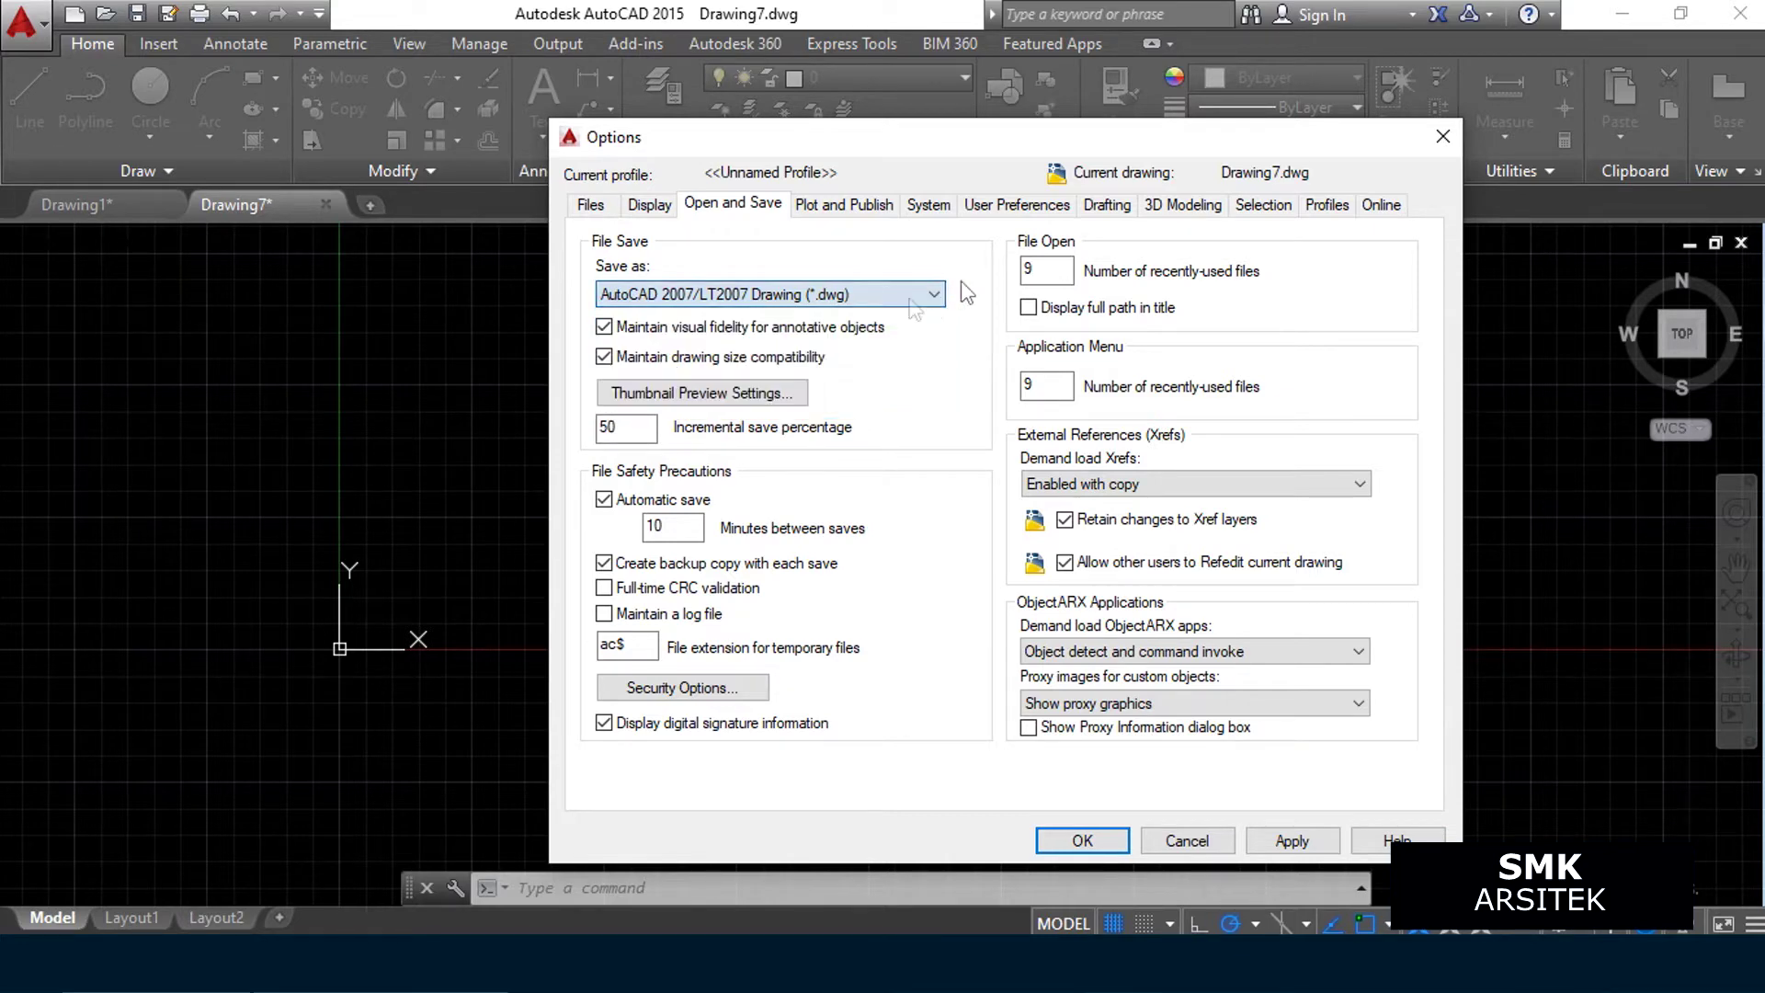
pyautogui.click(827, 294)
pyautogui.click(772, 320)
pyautogui.click(874, 295)
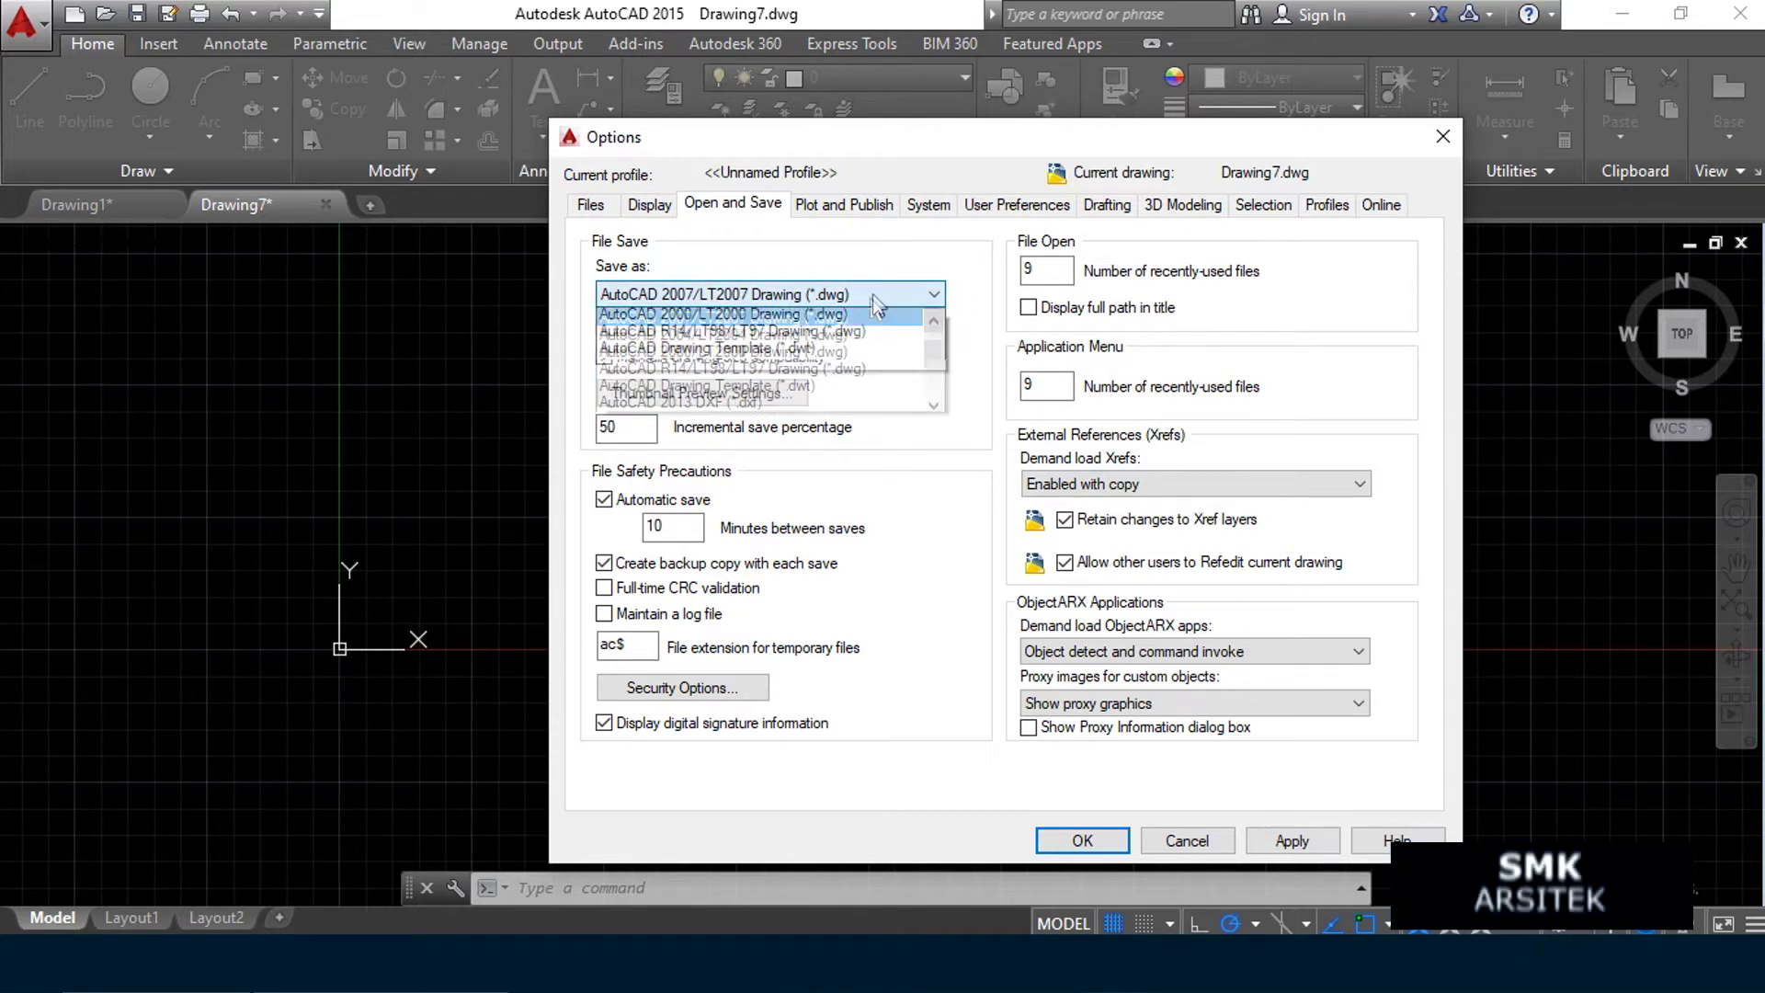
pyautogui.click(798, 318)
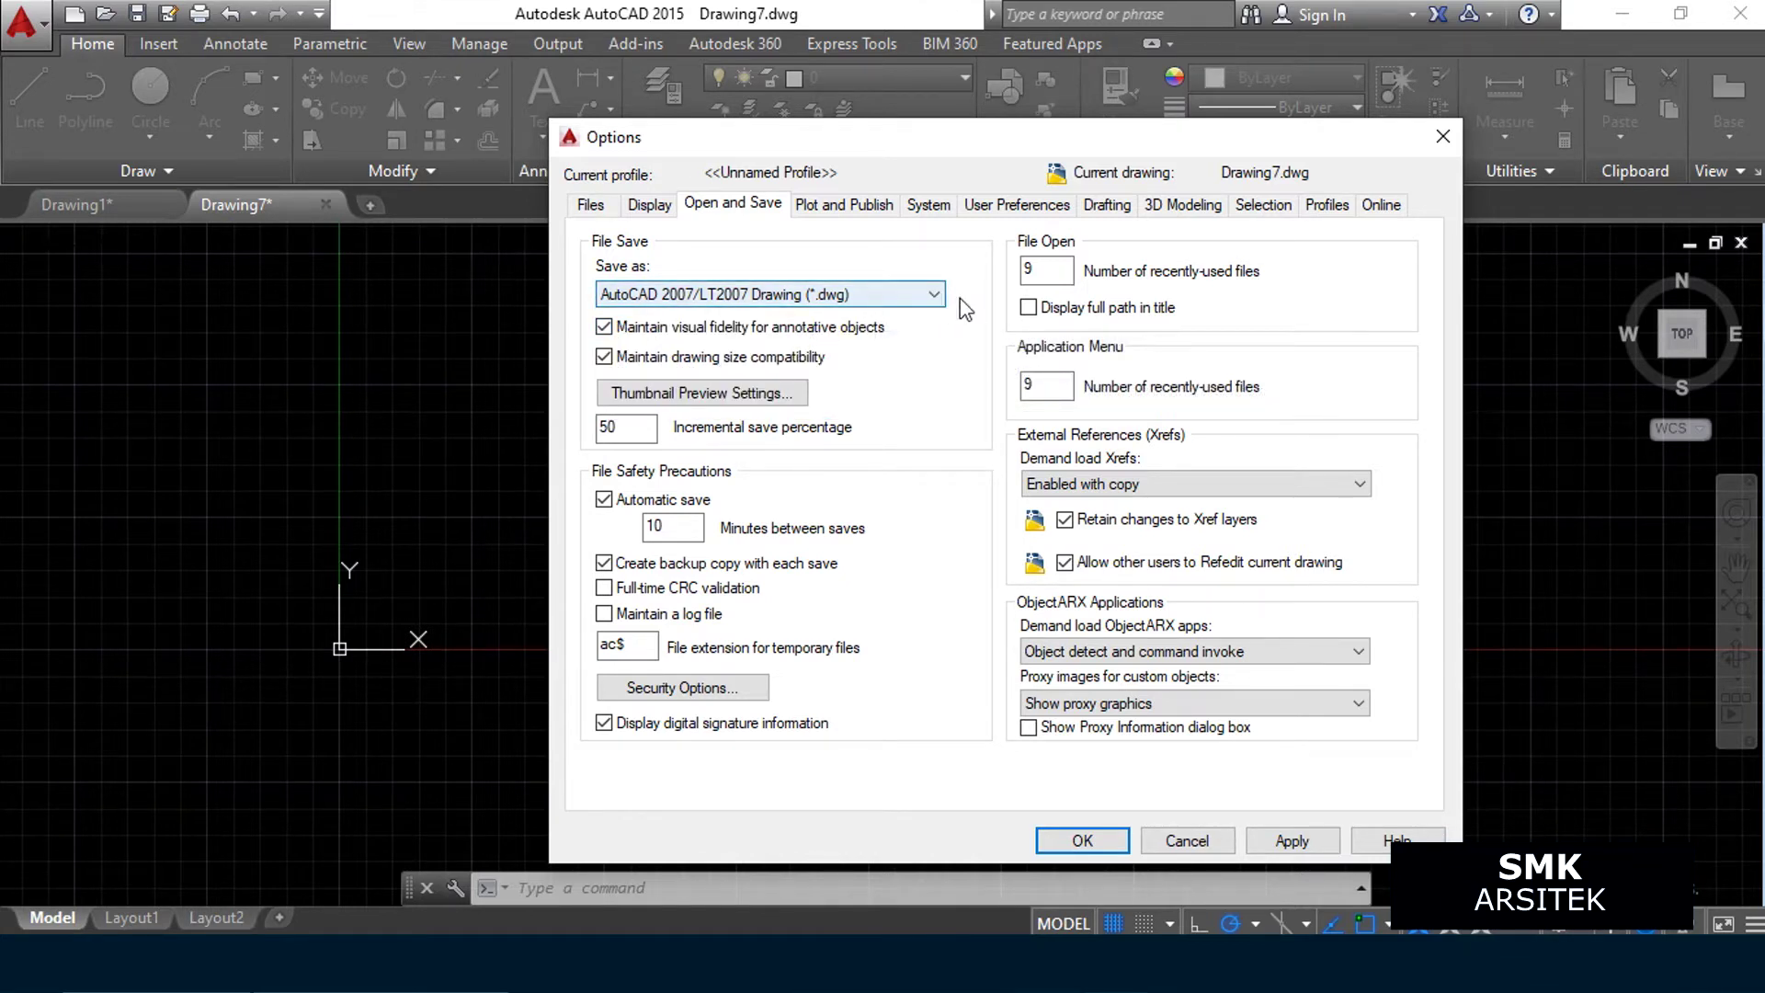
# Recheck the save-format list, keeping AutoCAD 2007/LT2007 Drawing (*.dwg) selected
pyautogui.click(944, 296)
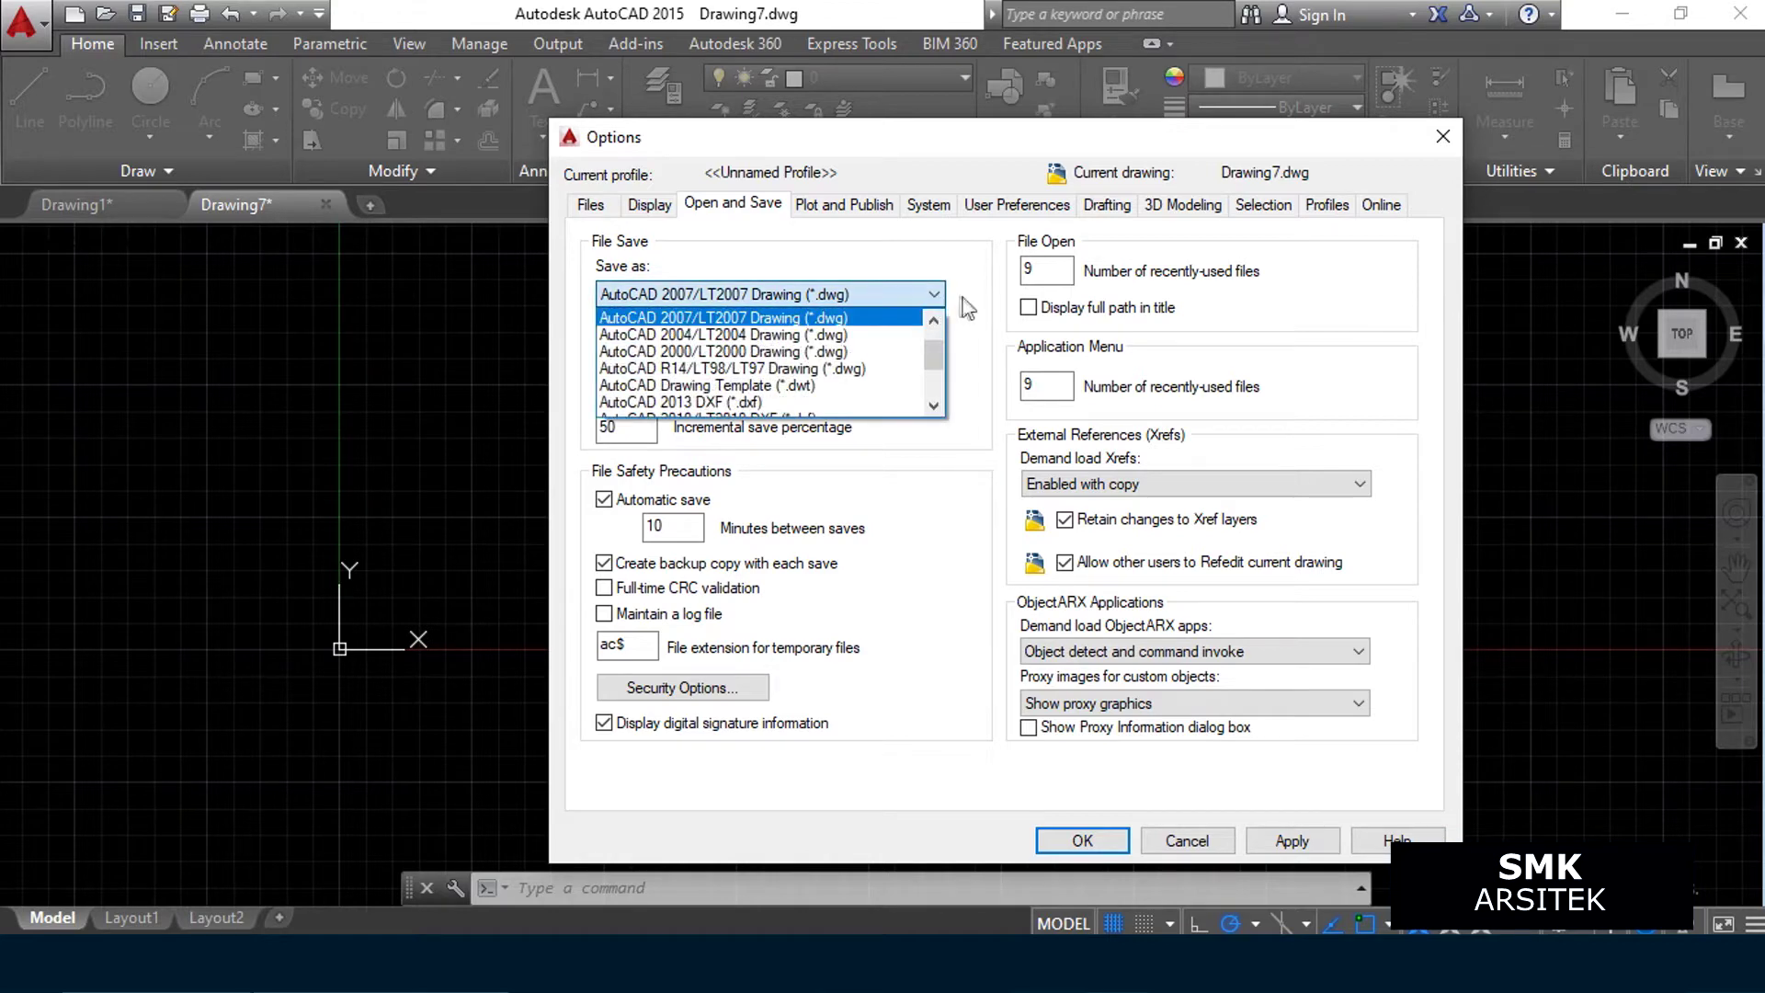
pyautogui.moveTo(934, 358); pyautogui.dragTo(934, 324)
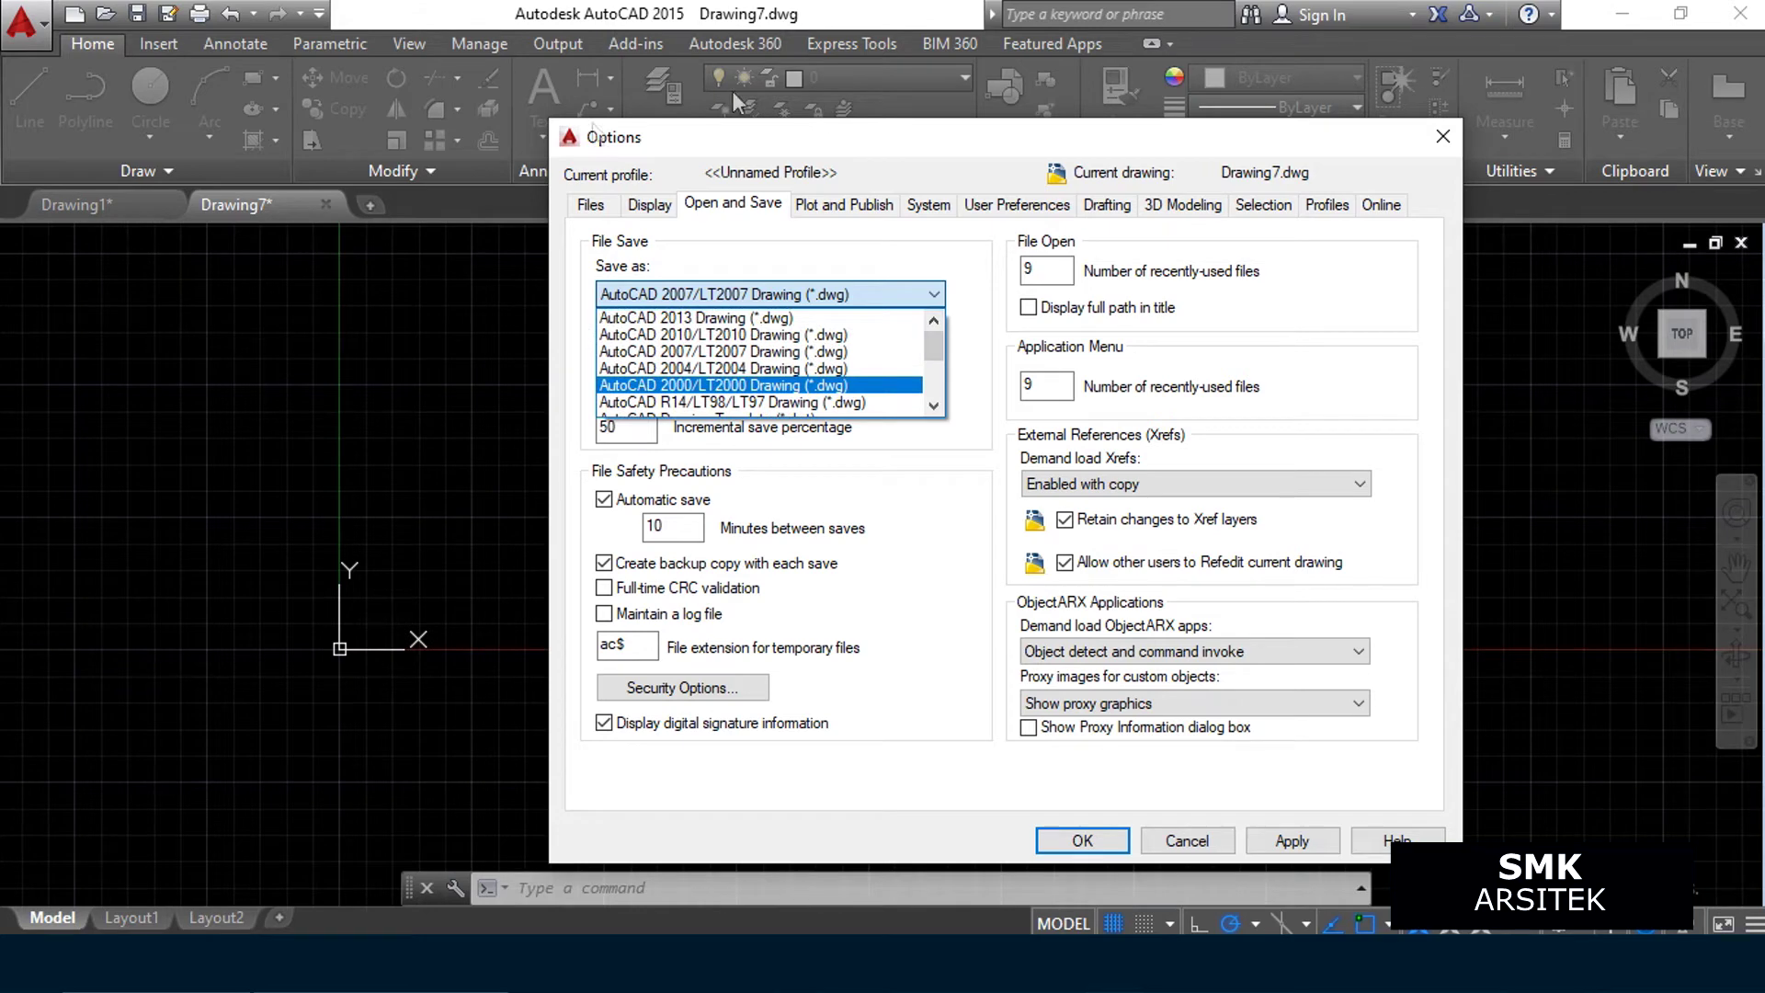
pyautogui.click(957, 333)
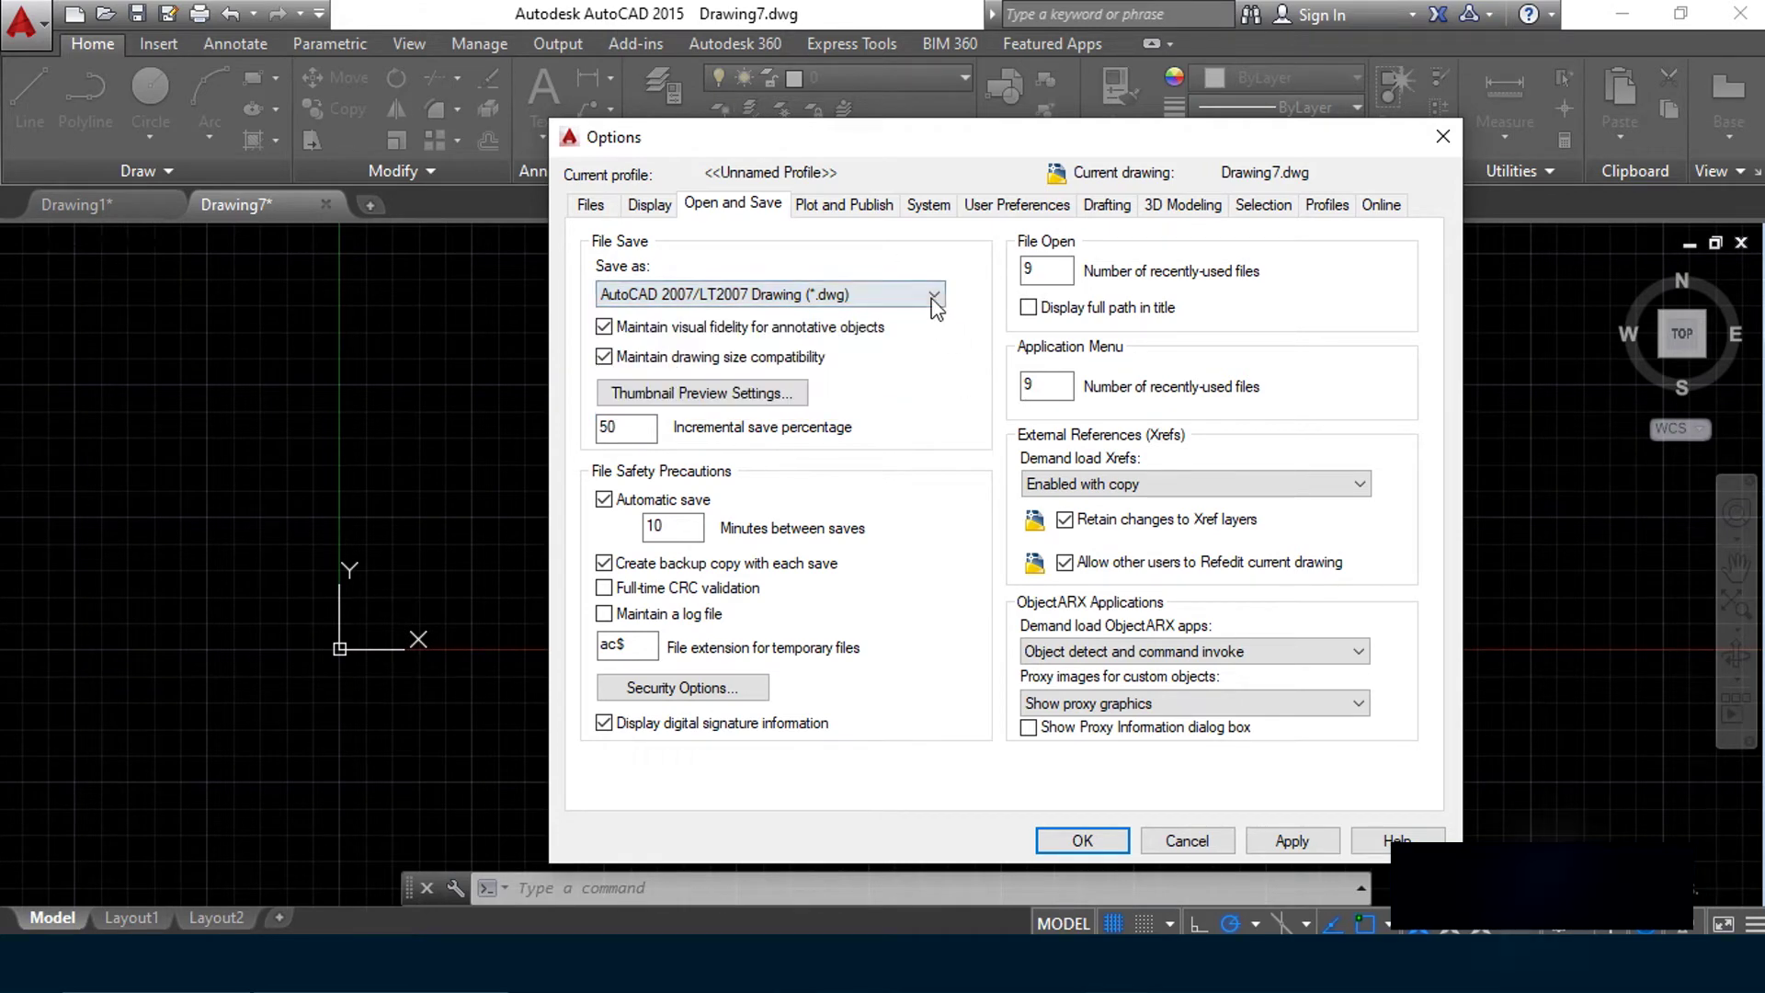
pyautogui.click(934, 294)
pyautogui.scroll(1, 776, 324)
pyautogui.click(960, 261)
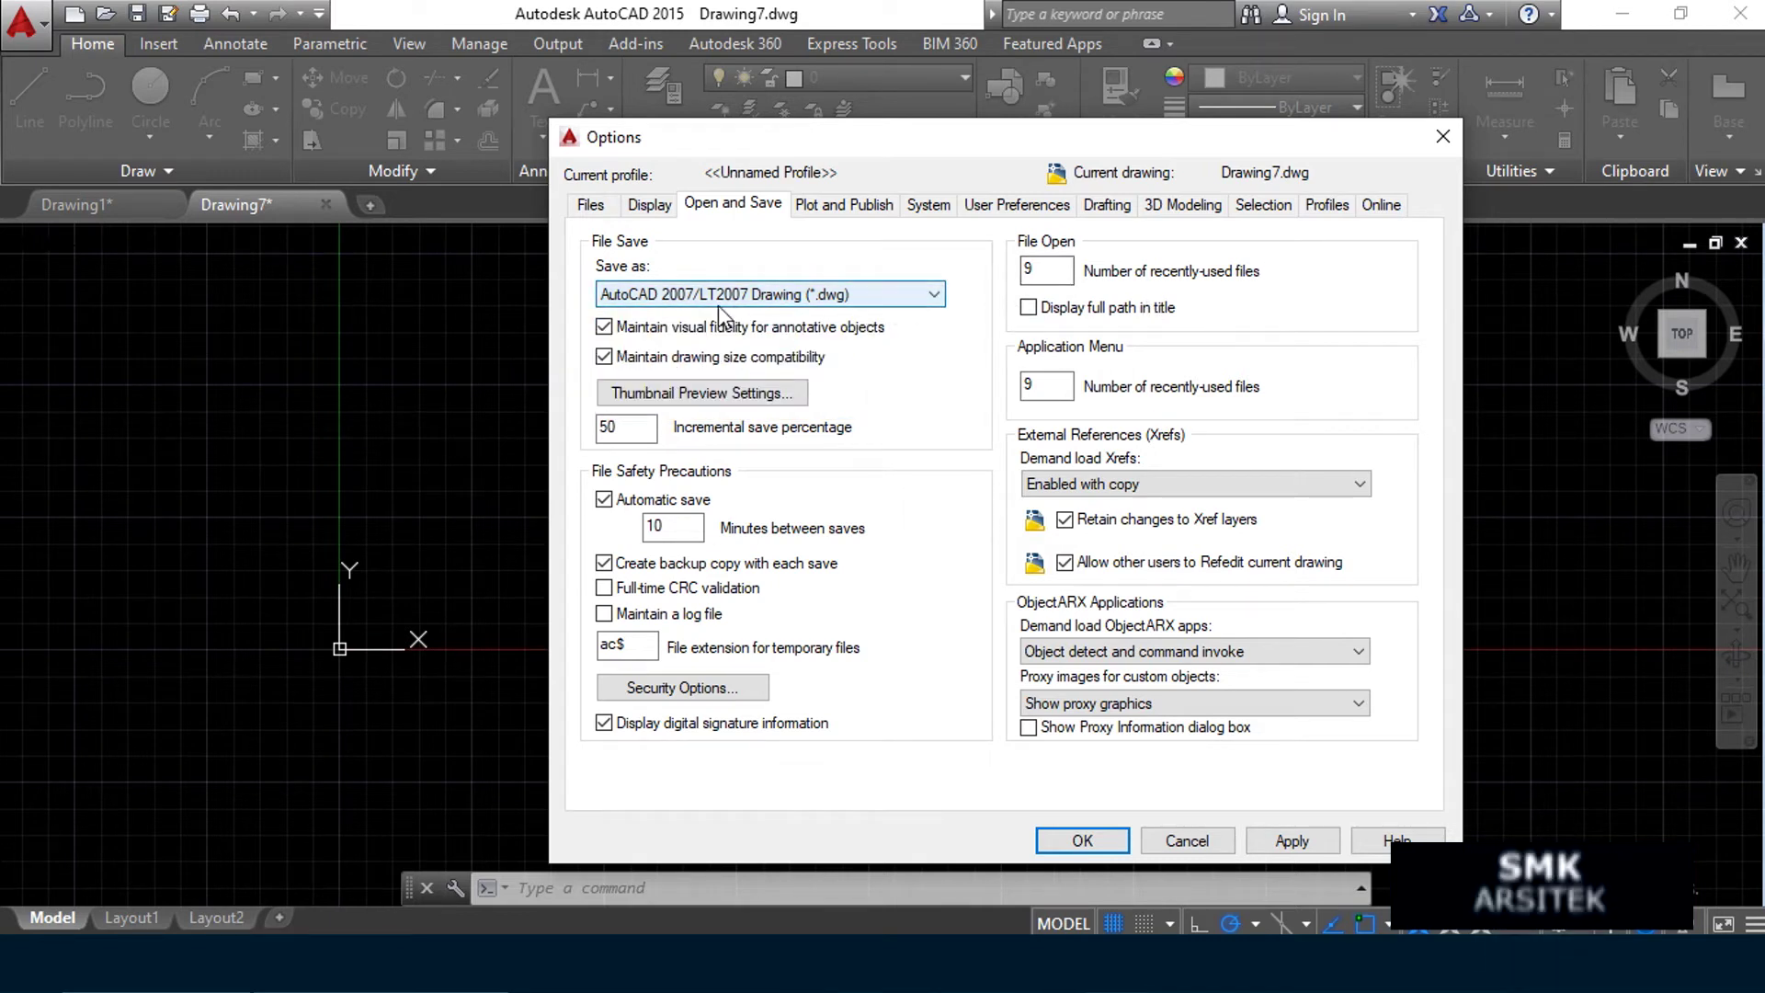
pyautogui.click(934, 296)
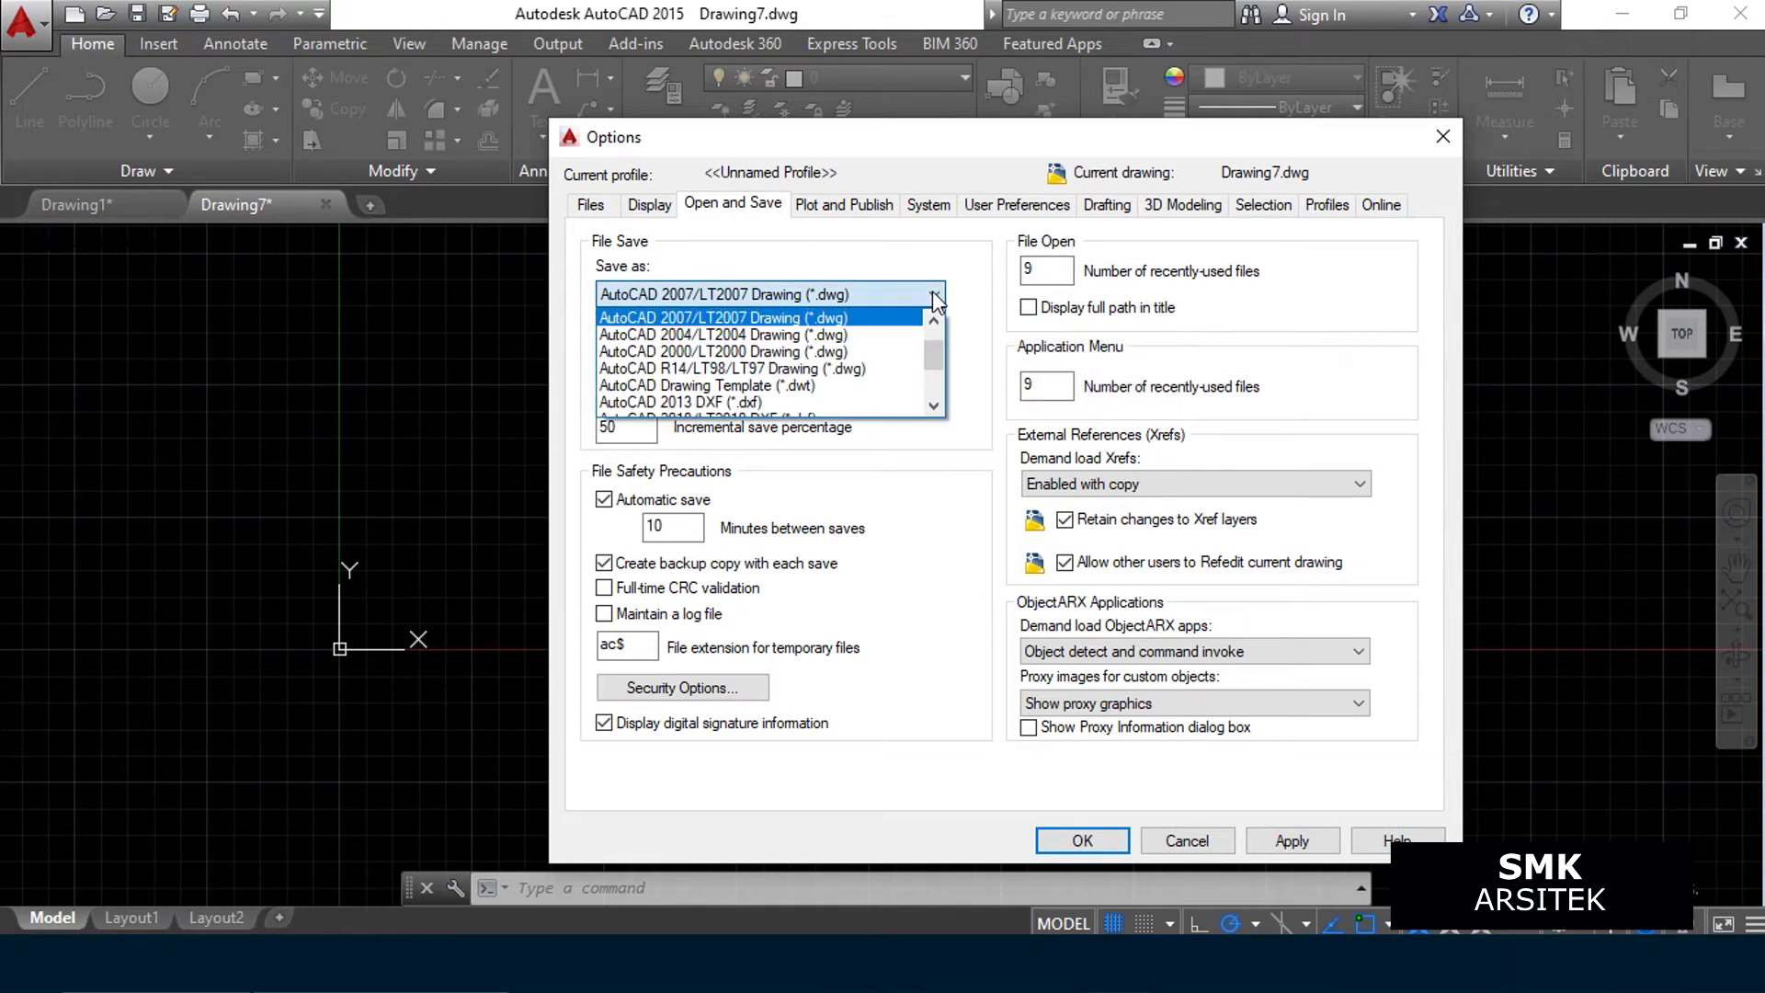
pyautogui.moveTo(936, 357); pyautogui.dragTo(936, 346)
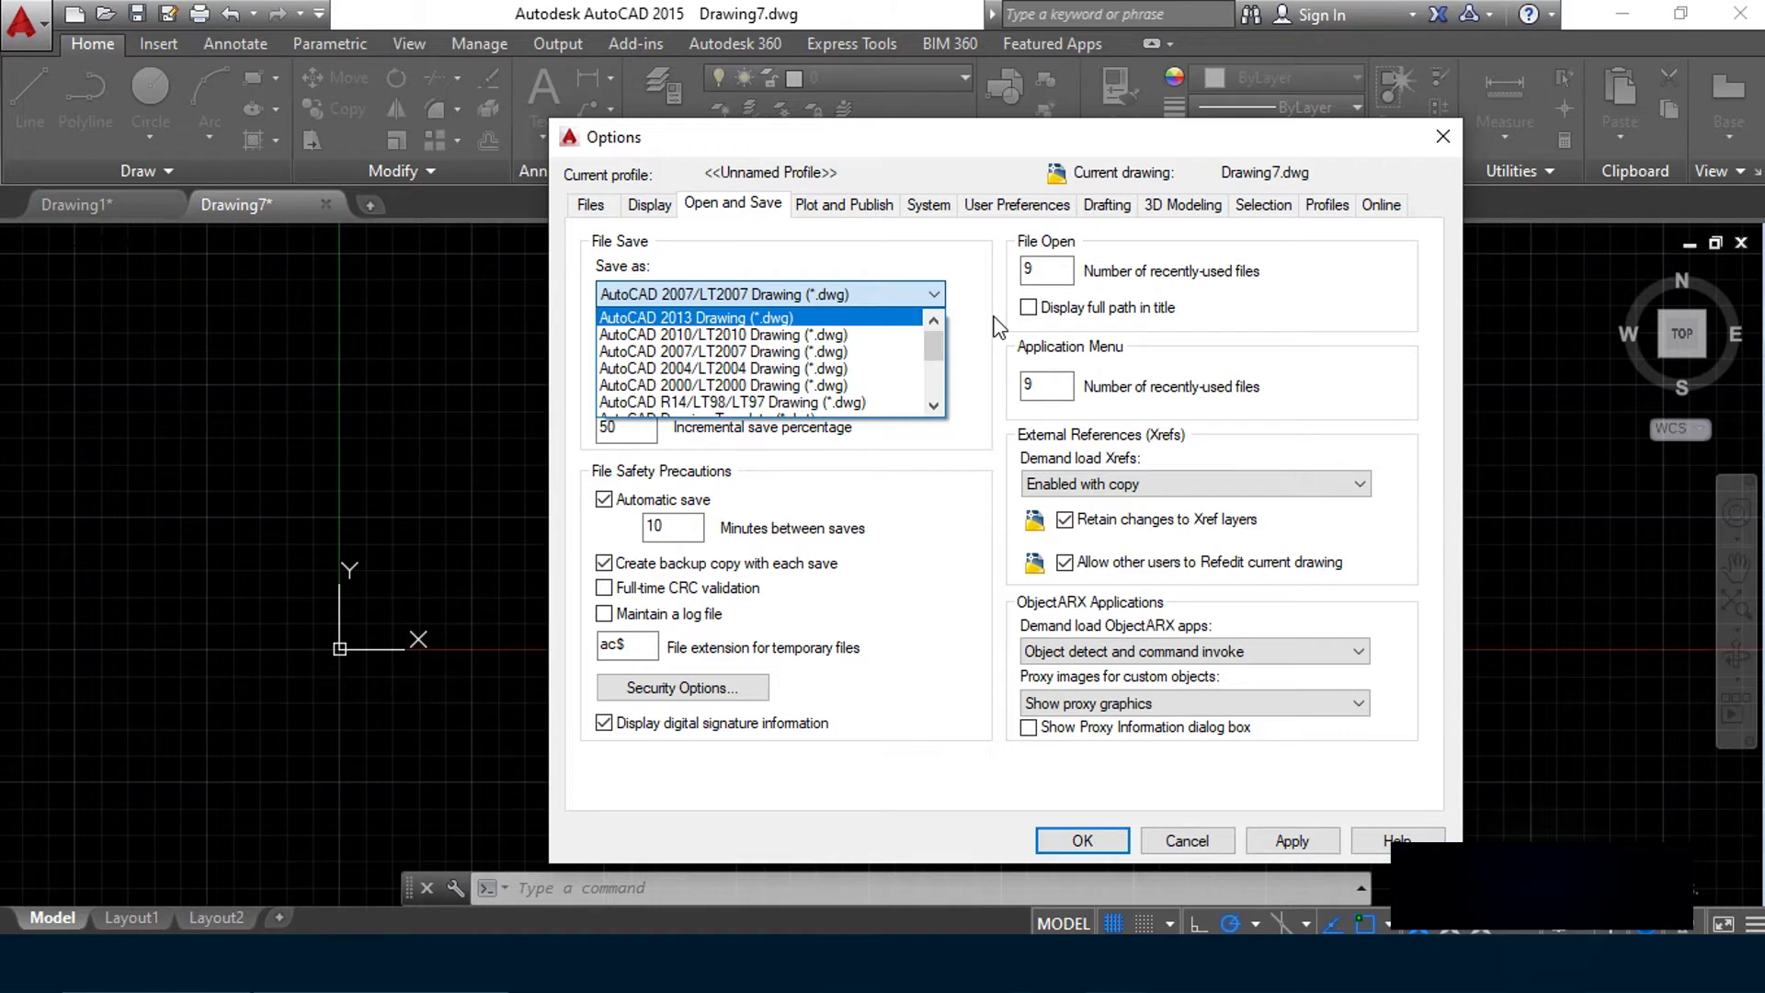
pyautogui.click(969, 146)
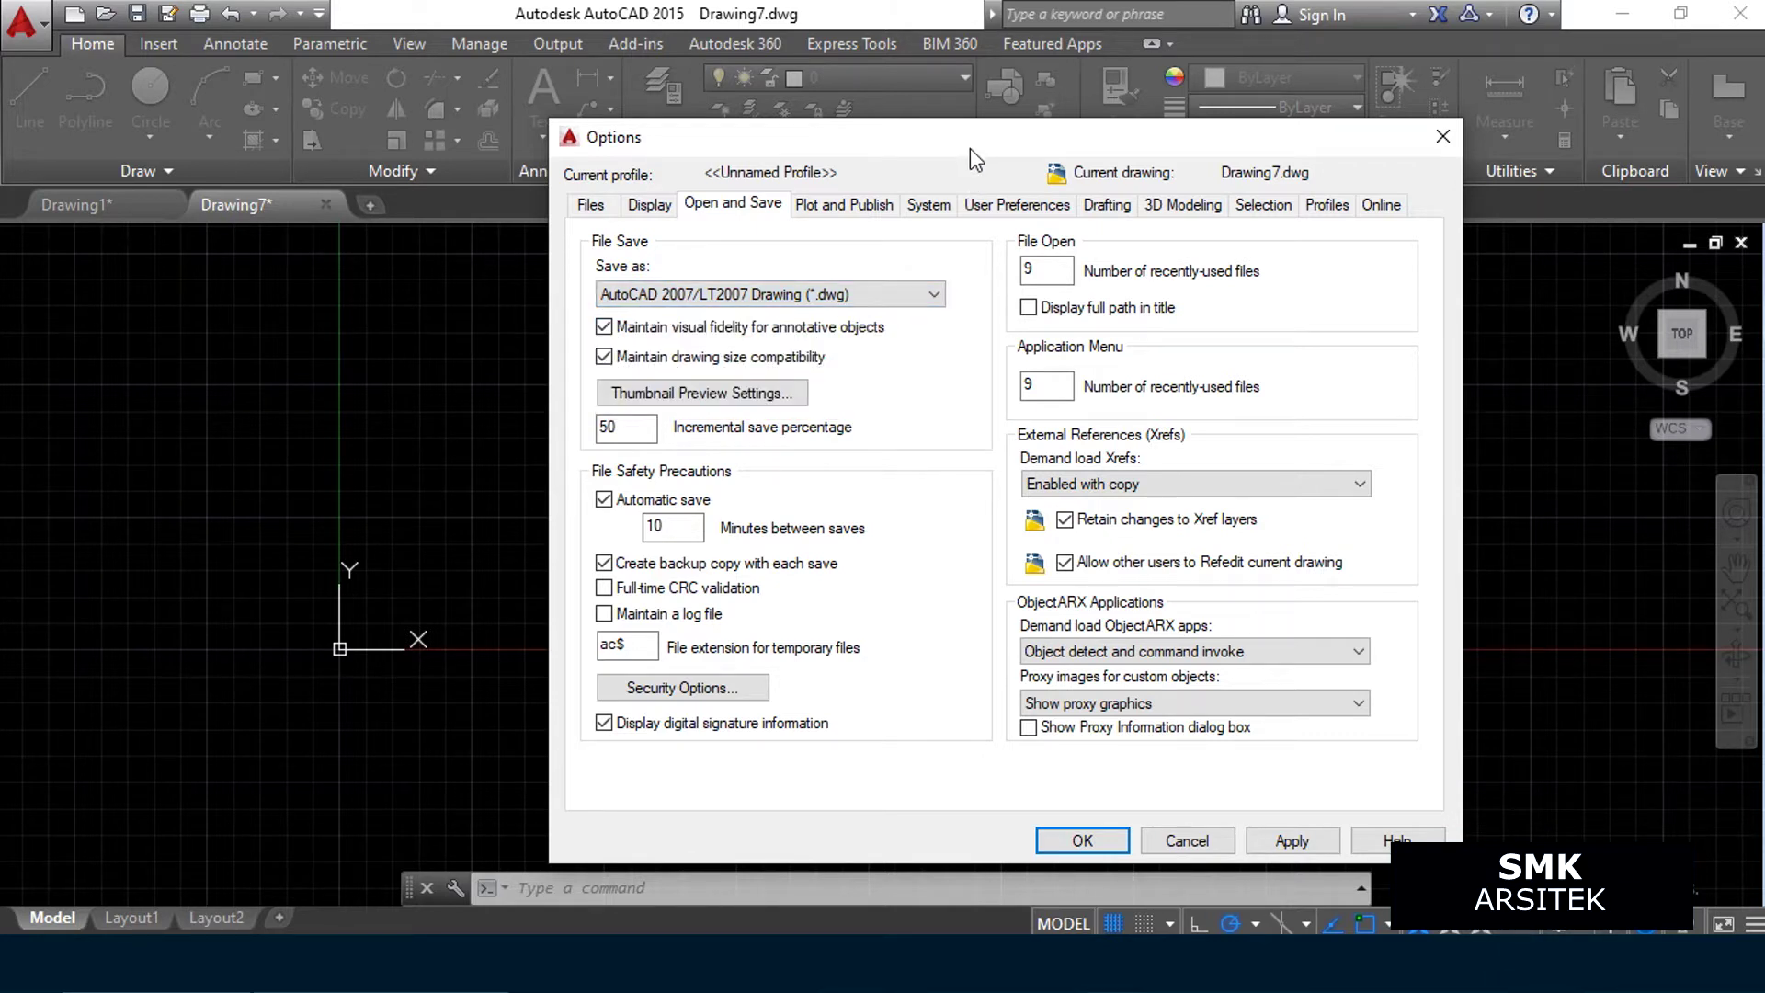
pyautogui.click(933, 294)
pyautogui.scroll(1, 797, 335)
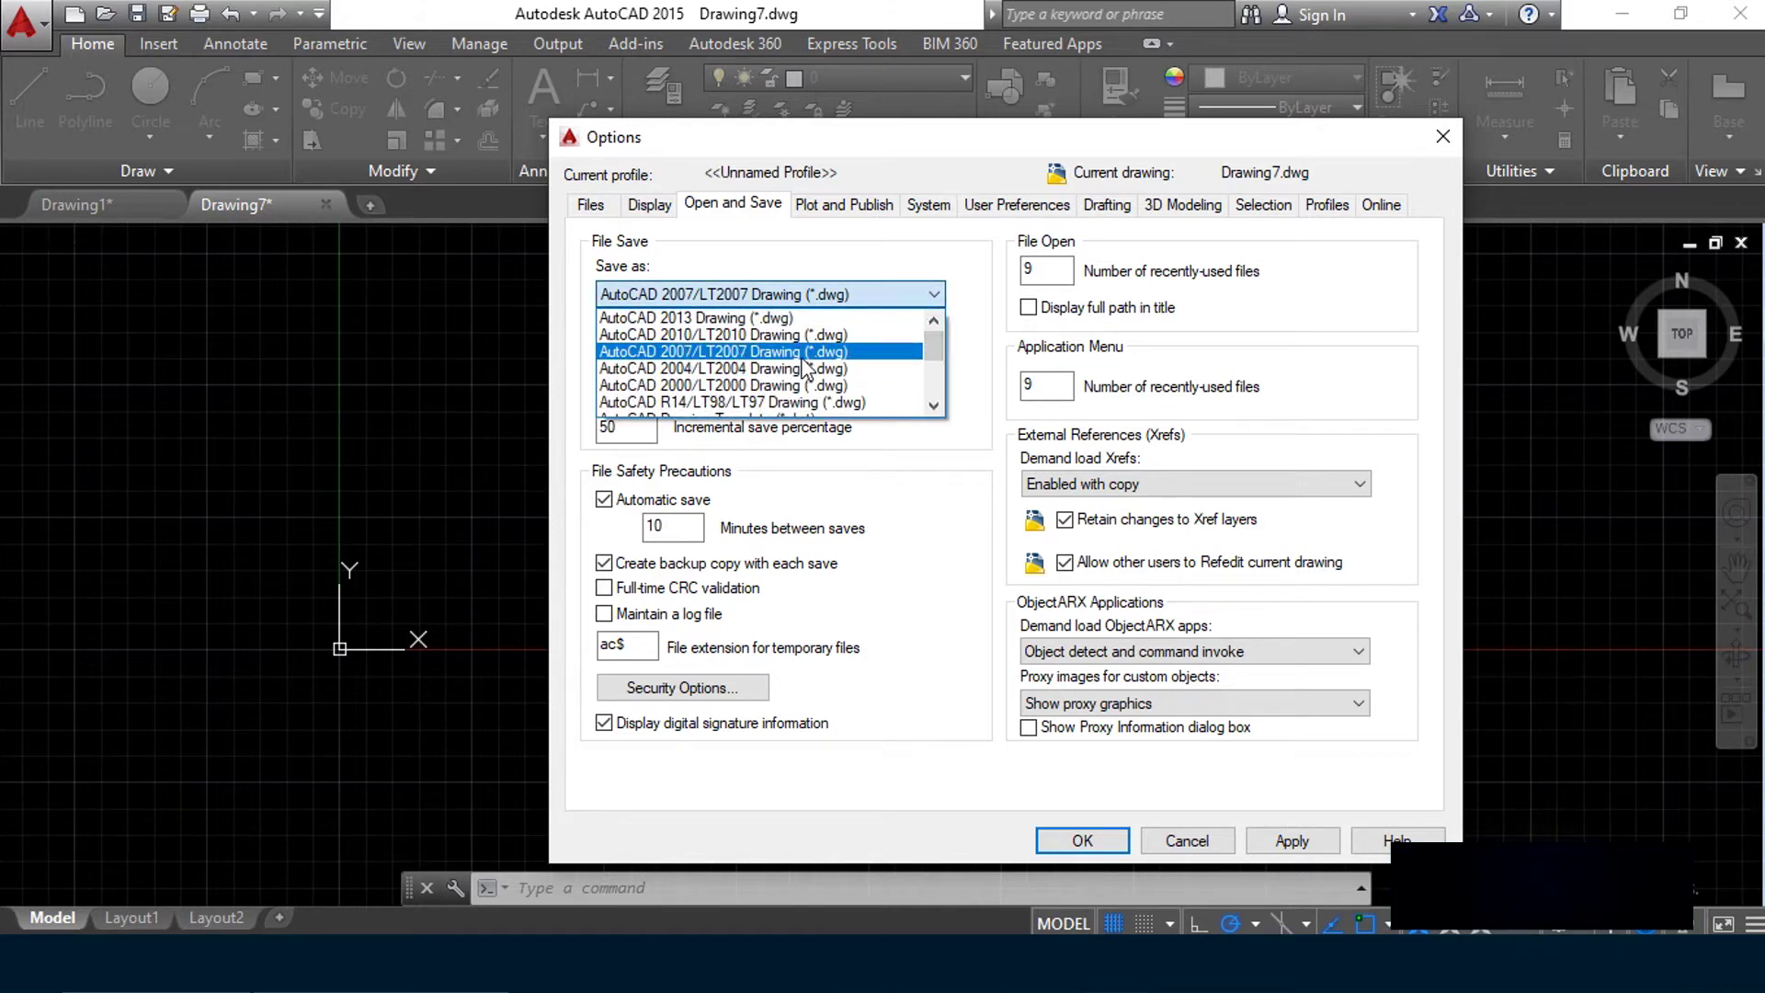
pyautogui.click(736, 352)
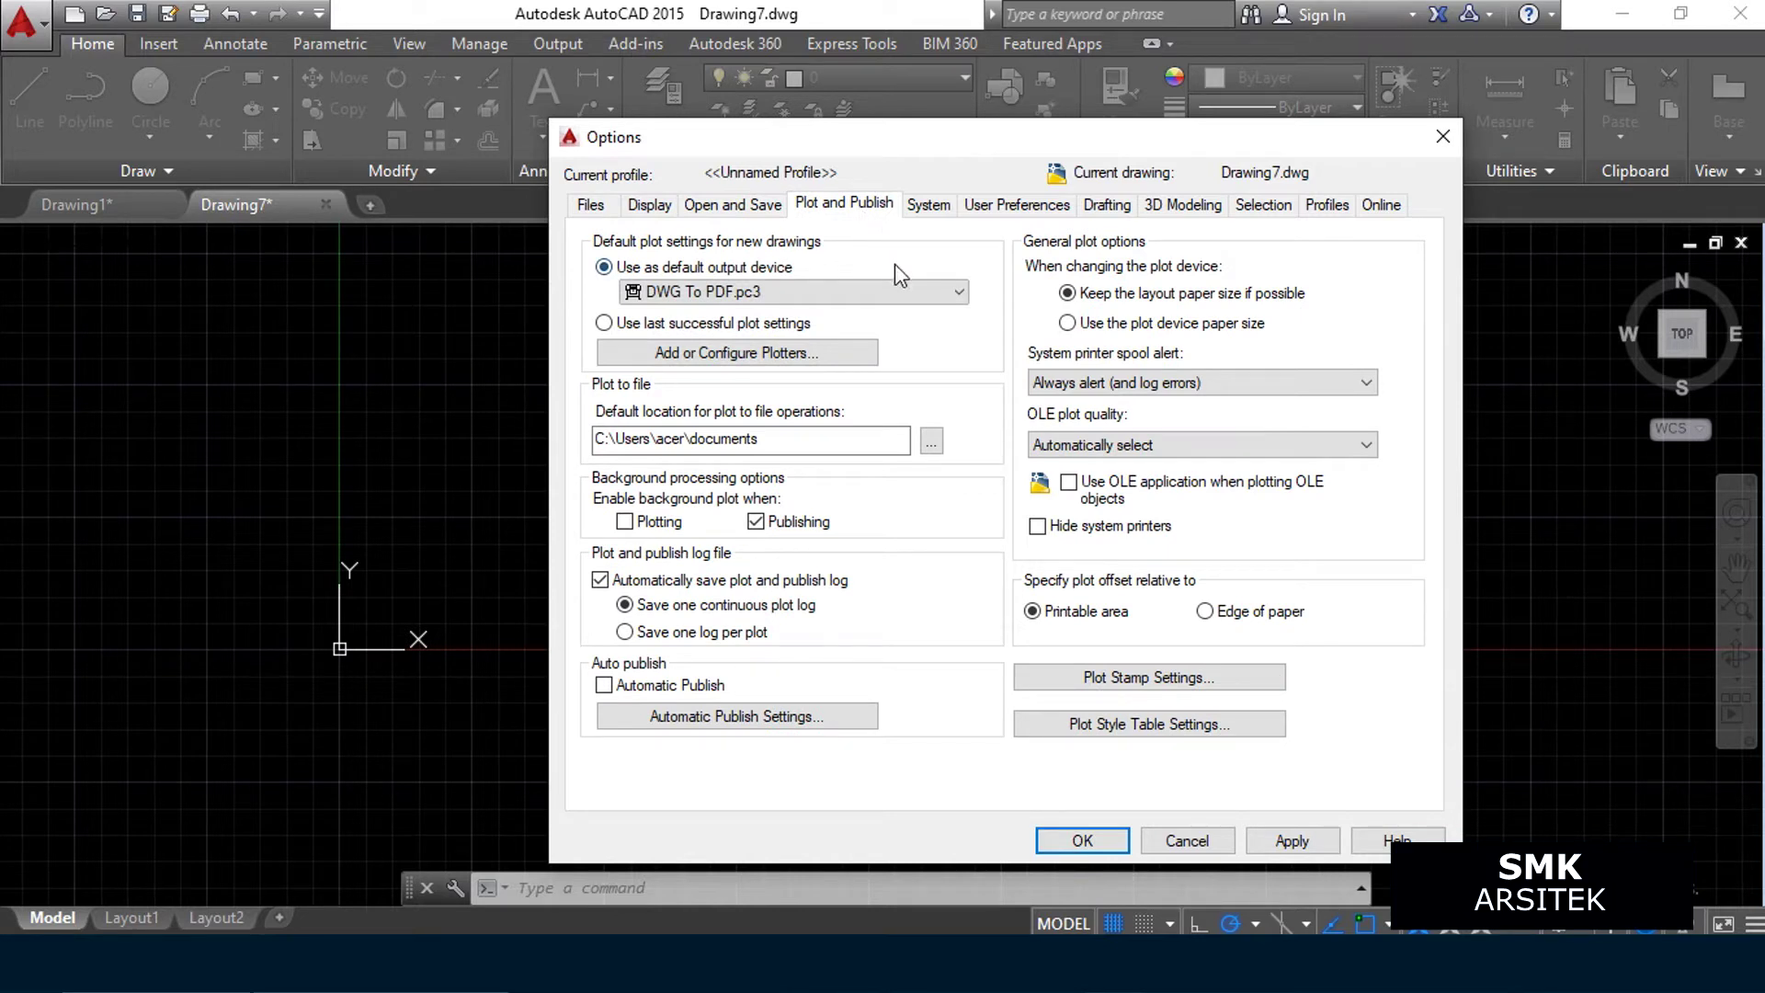
# Keep DWG To PDF.pc3 as the default plot output device
pyautogui.click(795, 291)
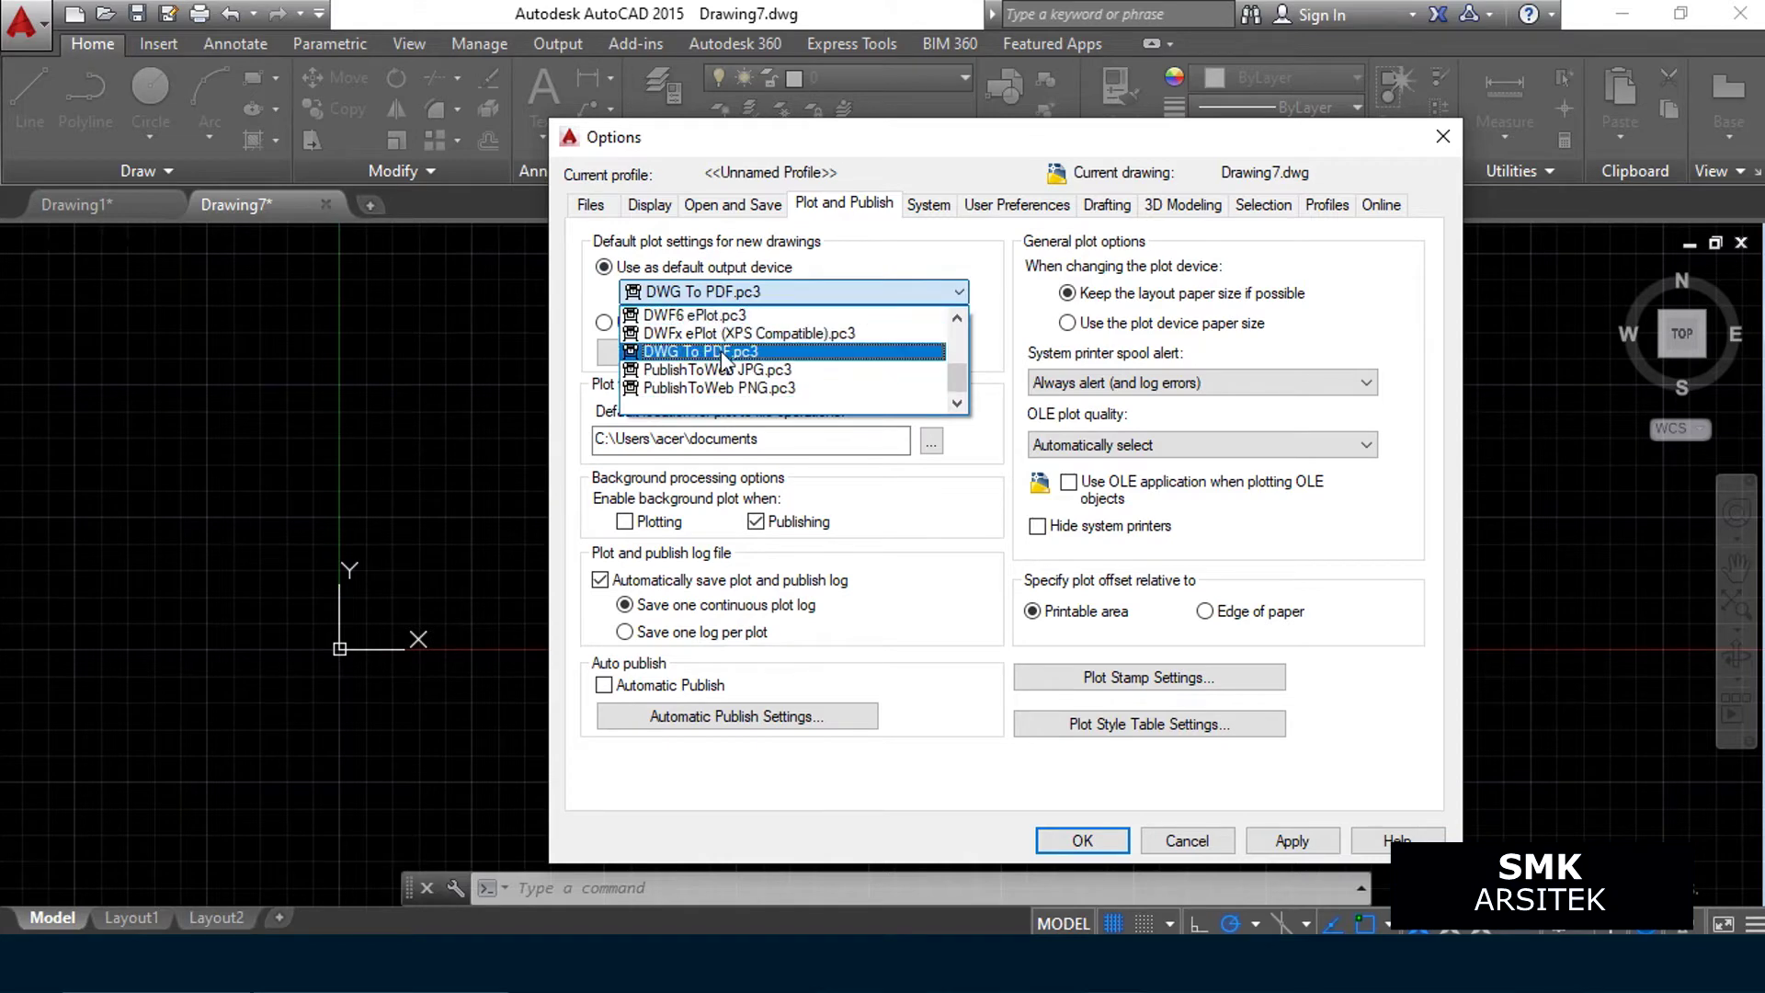
pyautogui.scroll(2, 736, 363)
pyautogui.scroll(-2, 749, 366)
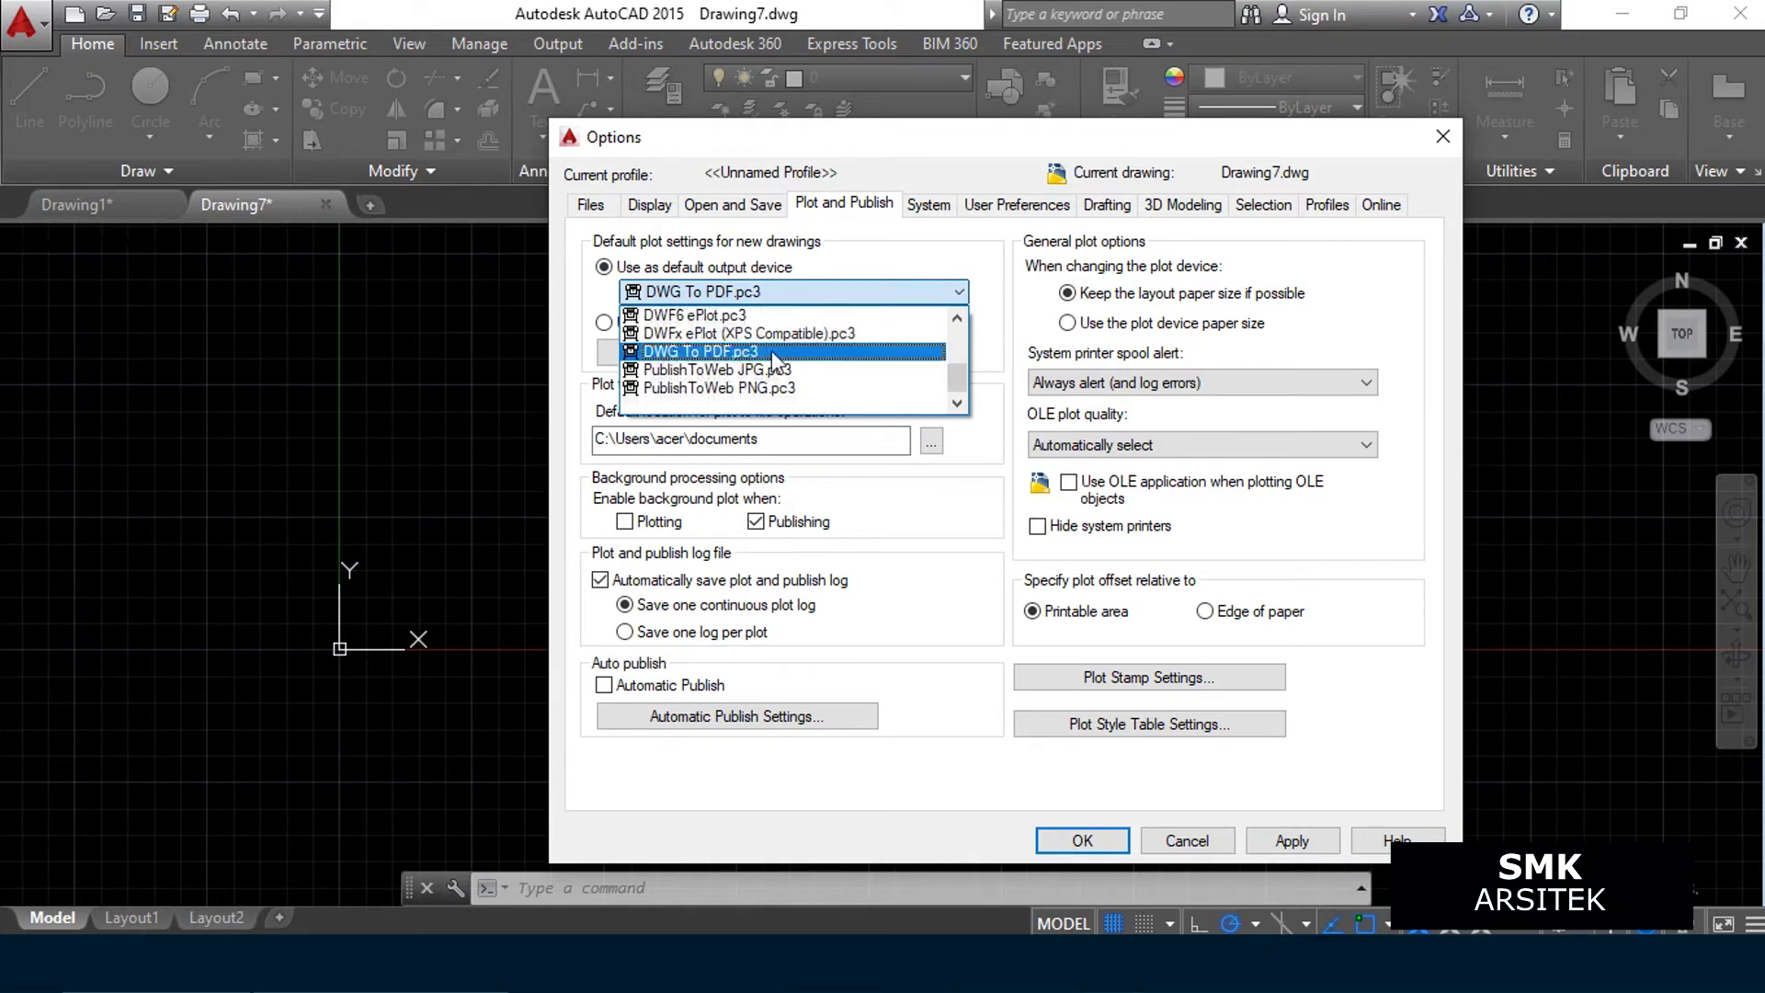
pyautogui.click(750, 355)
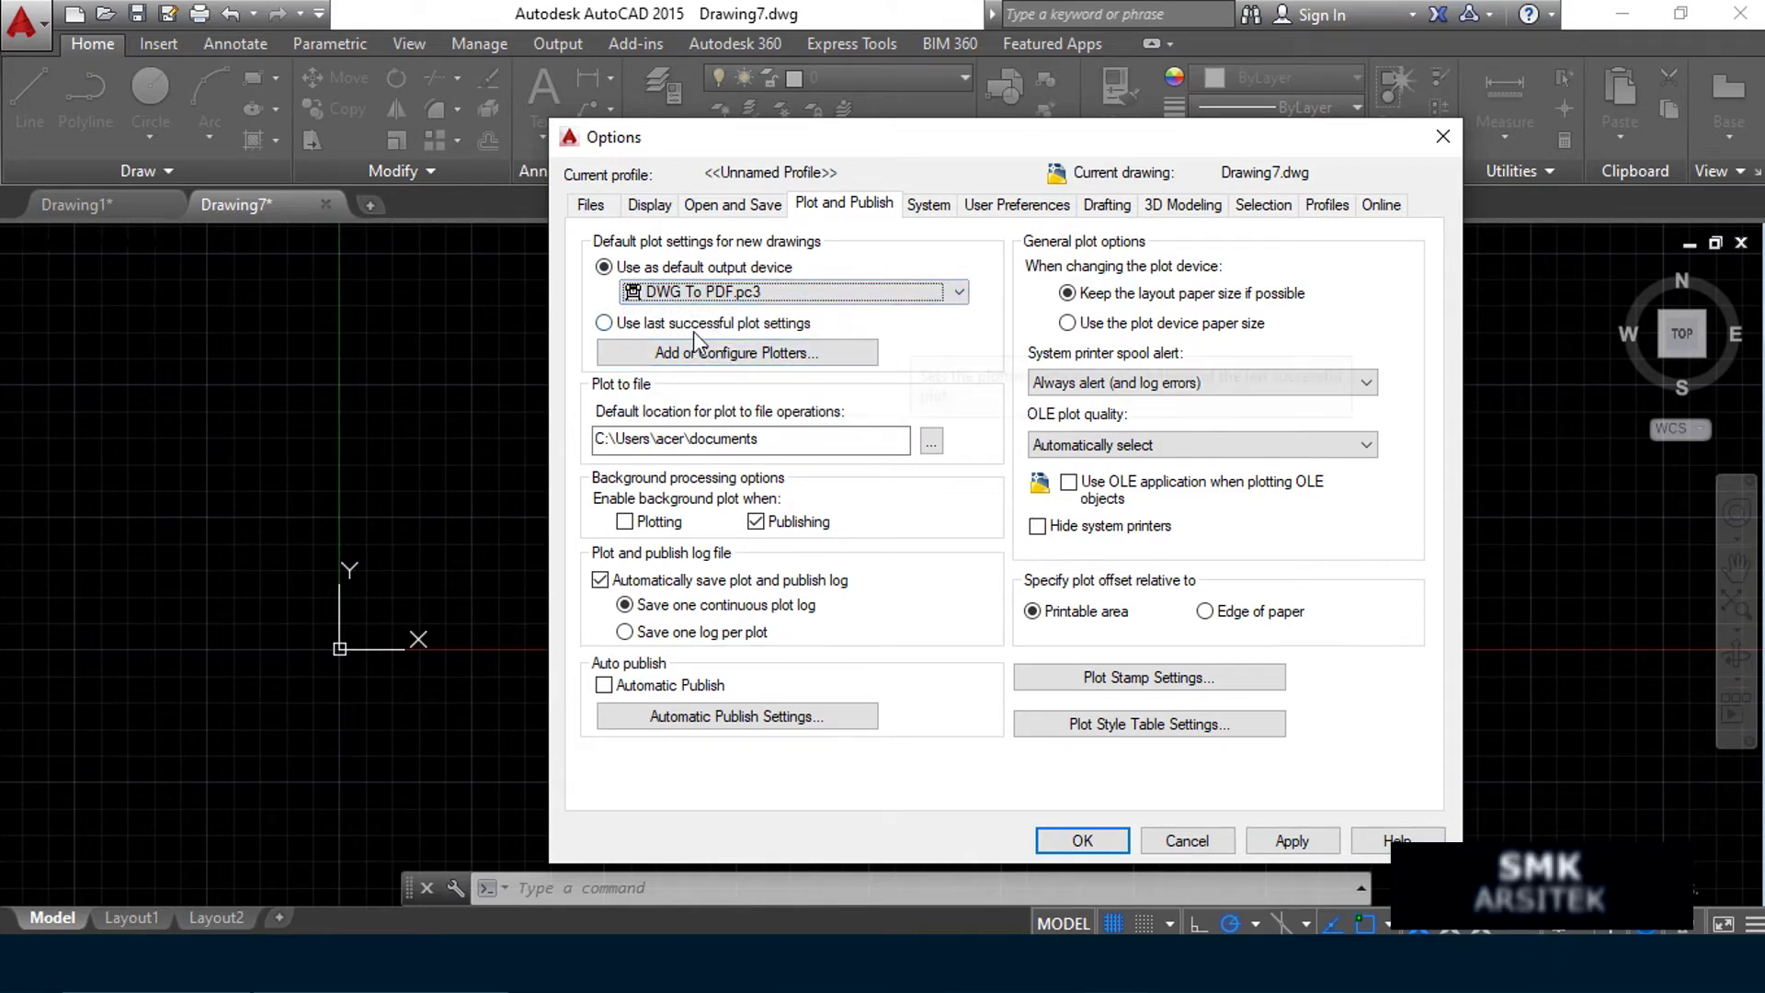
pyautogui.click(933, 206)
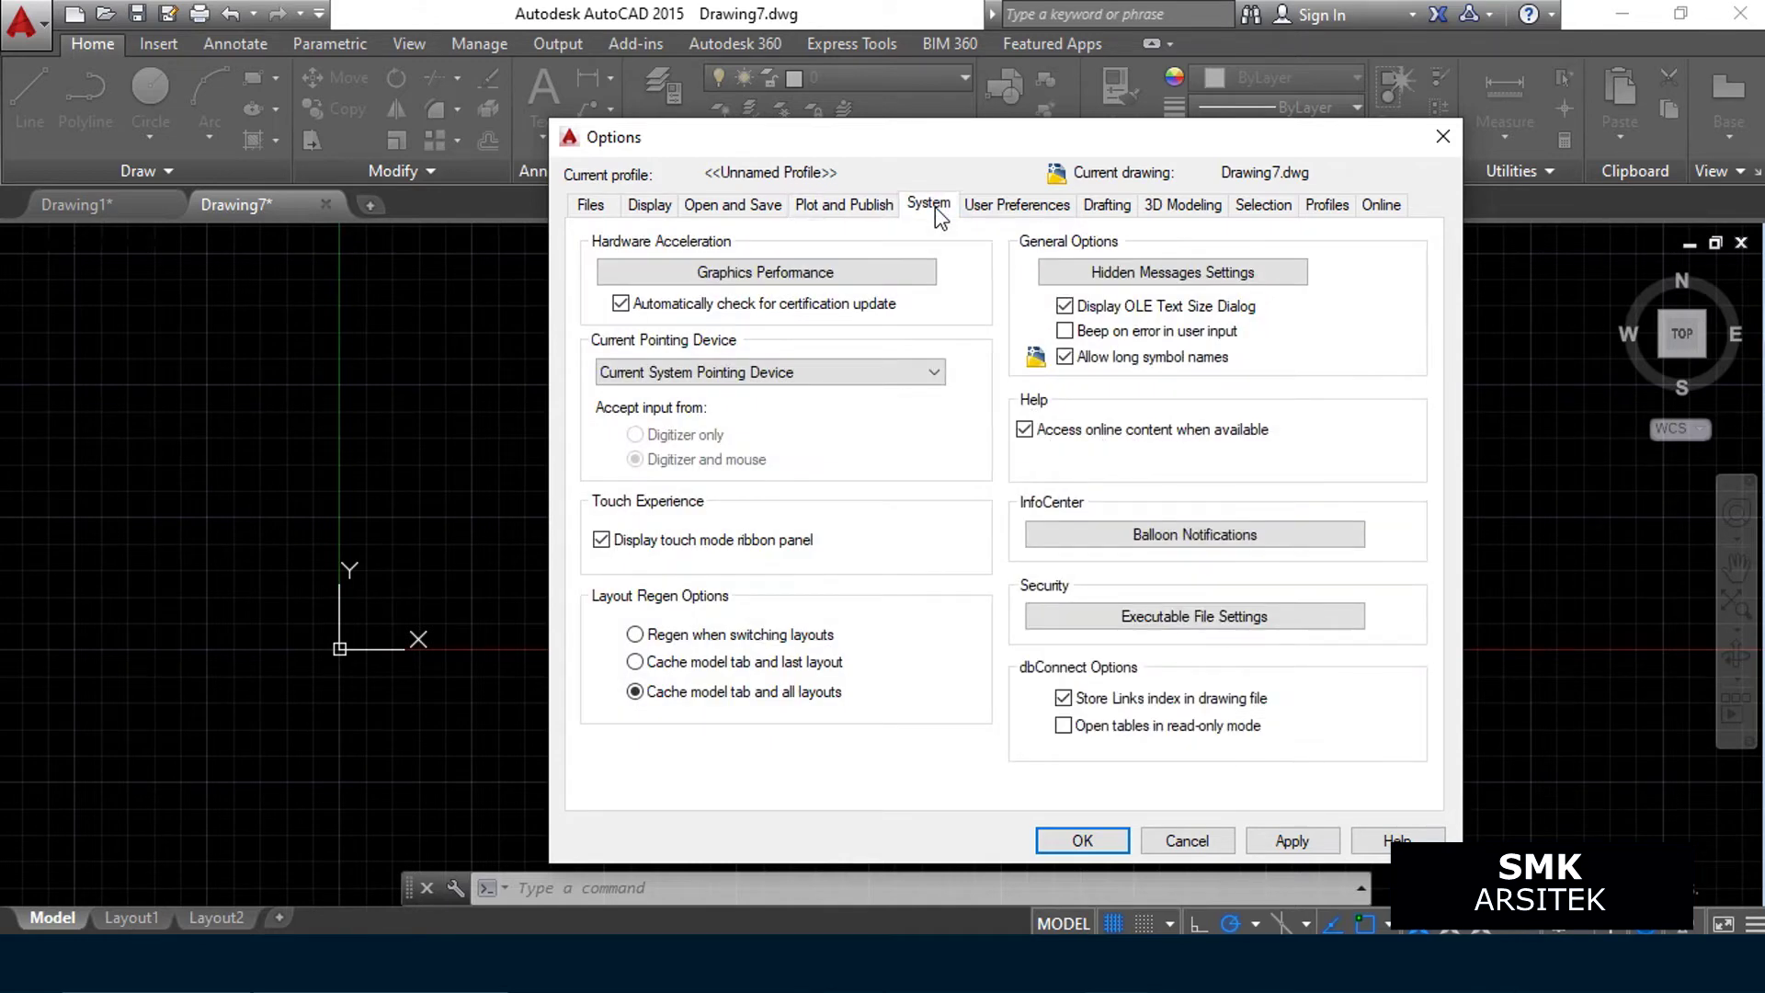
# Review Graphics Performance with Hardware Acceleration on and accept it
pyautogui.click(791, 274)
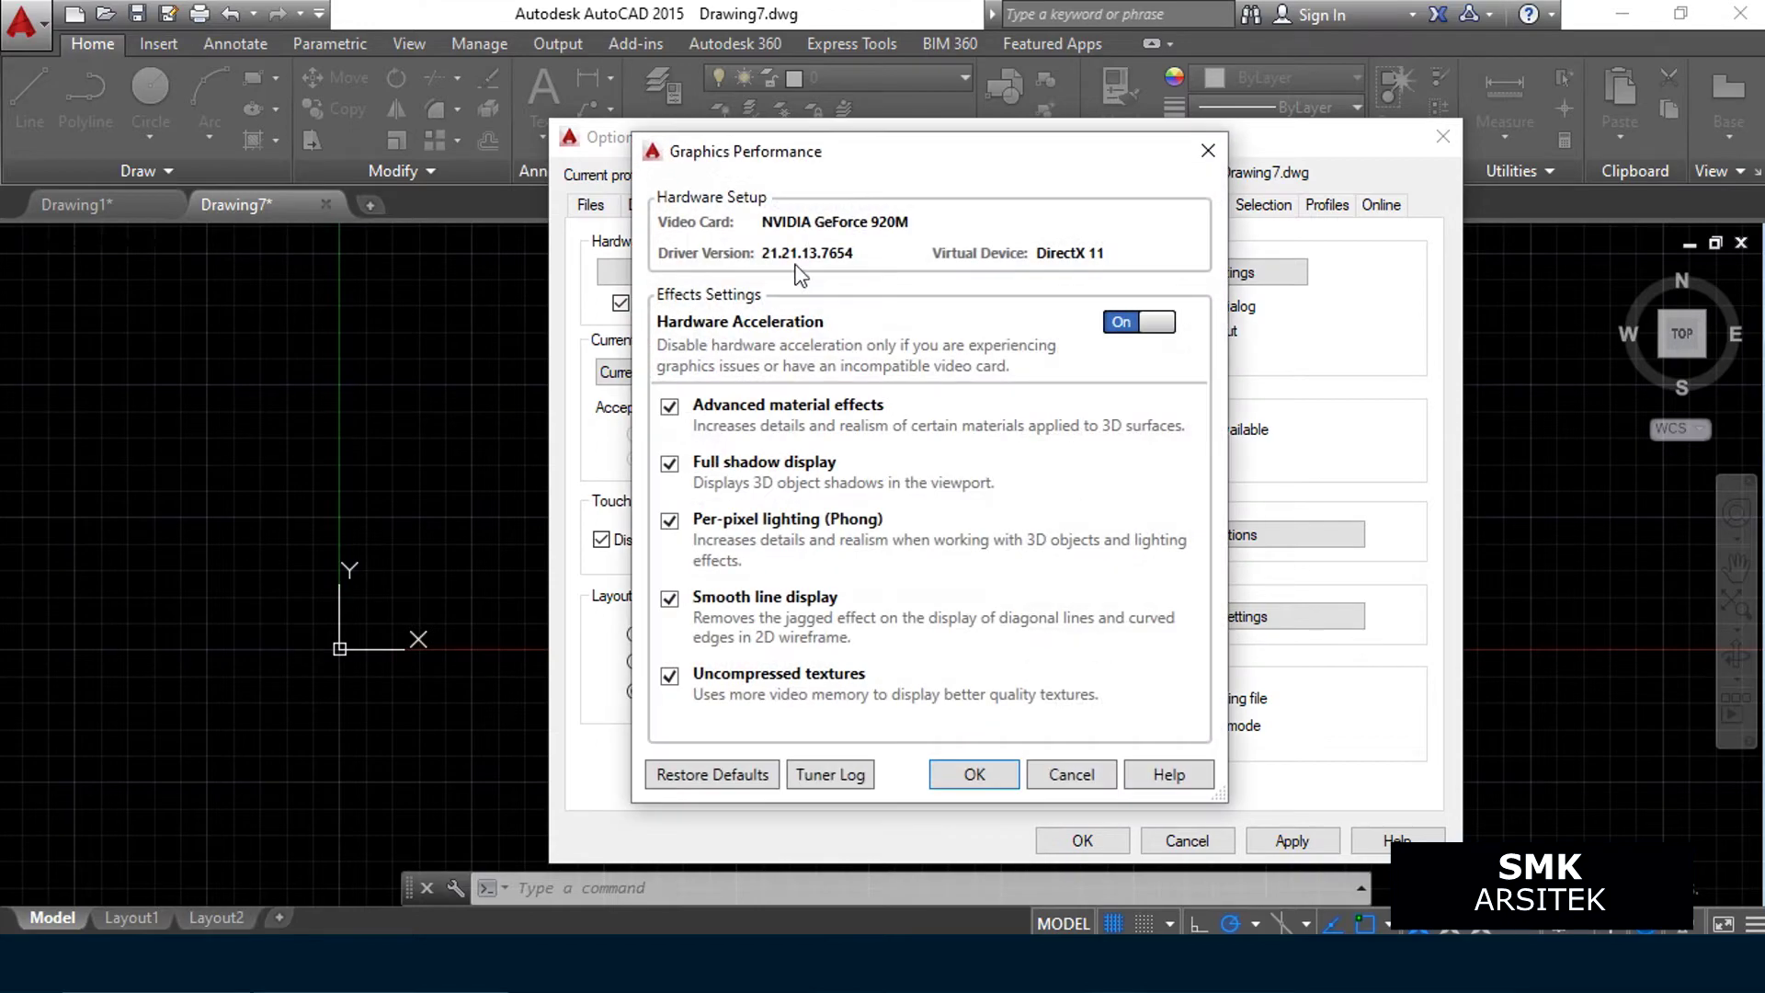
pyautogui.moveTo(828, 161)
pyautogui.mouseDown()
pyautogui.moveTo(1214, 220)
pyautogui.moveTo(936, 248)
pyautogui.mouseUp()
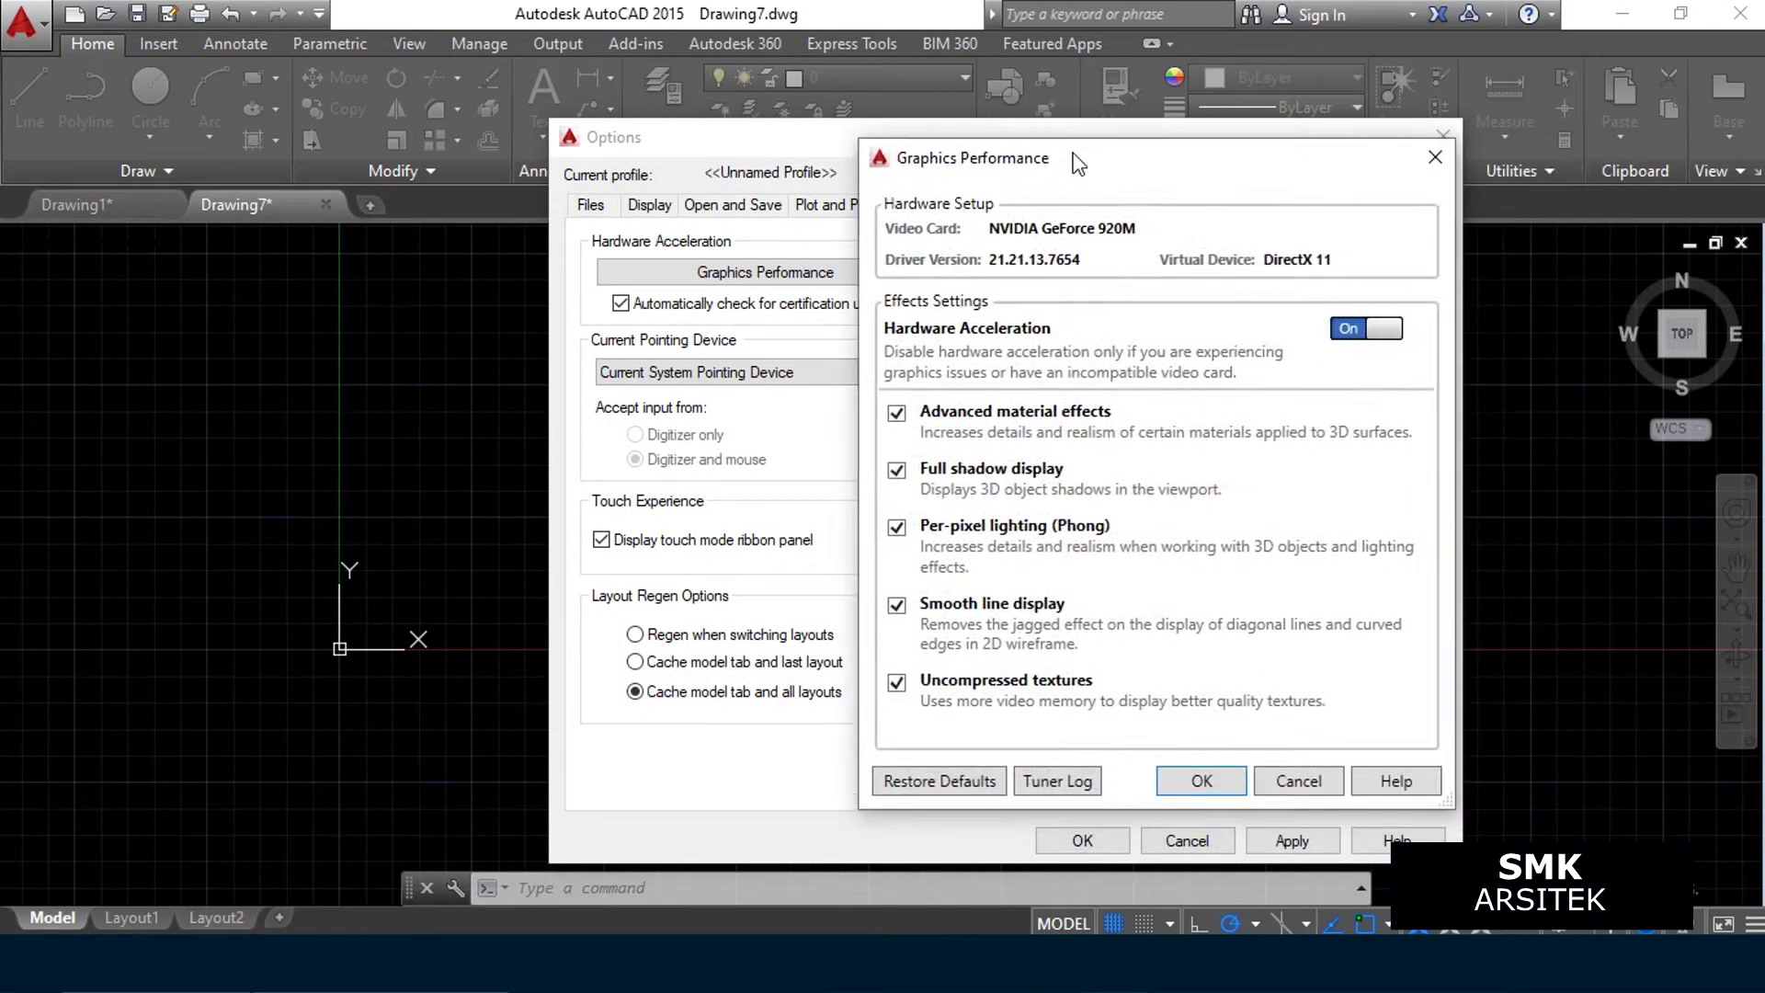
pyautogui.moveTo(936, 248); pyautogui.dragTo(1006, 187)
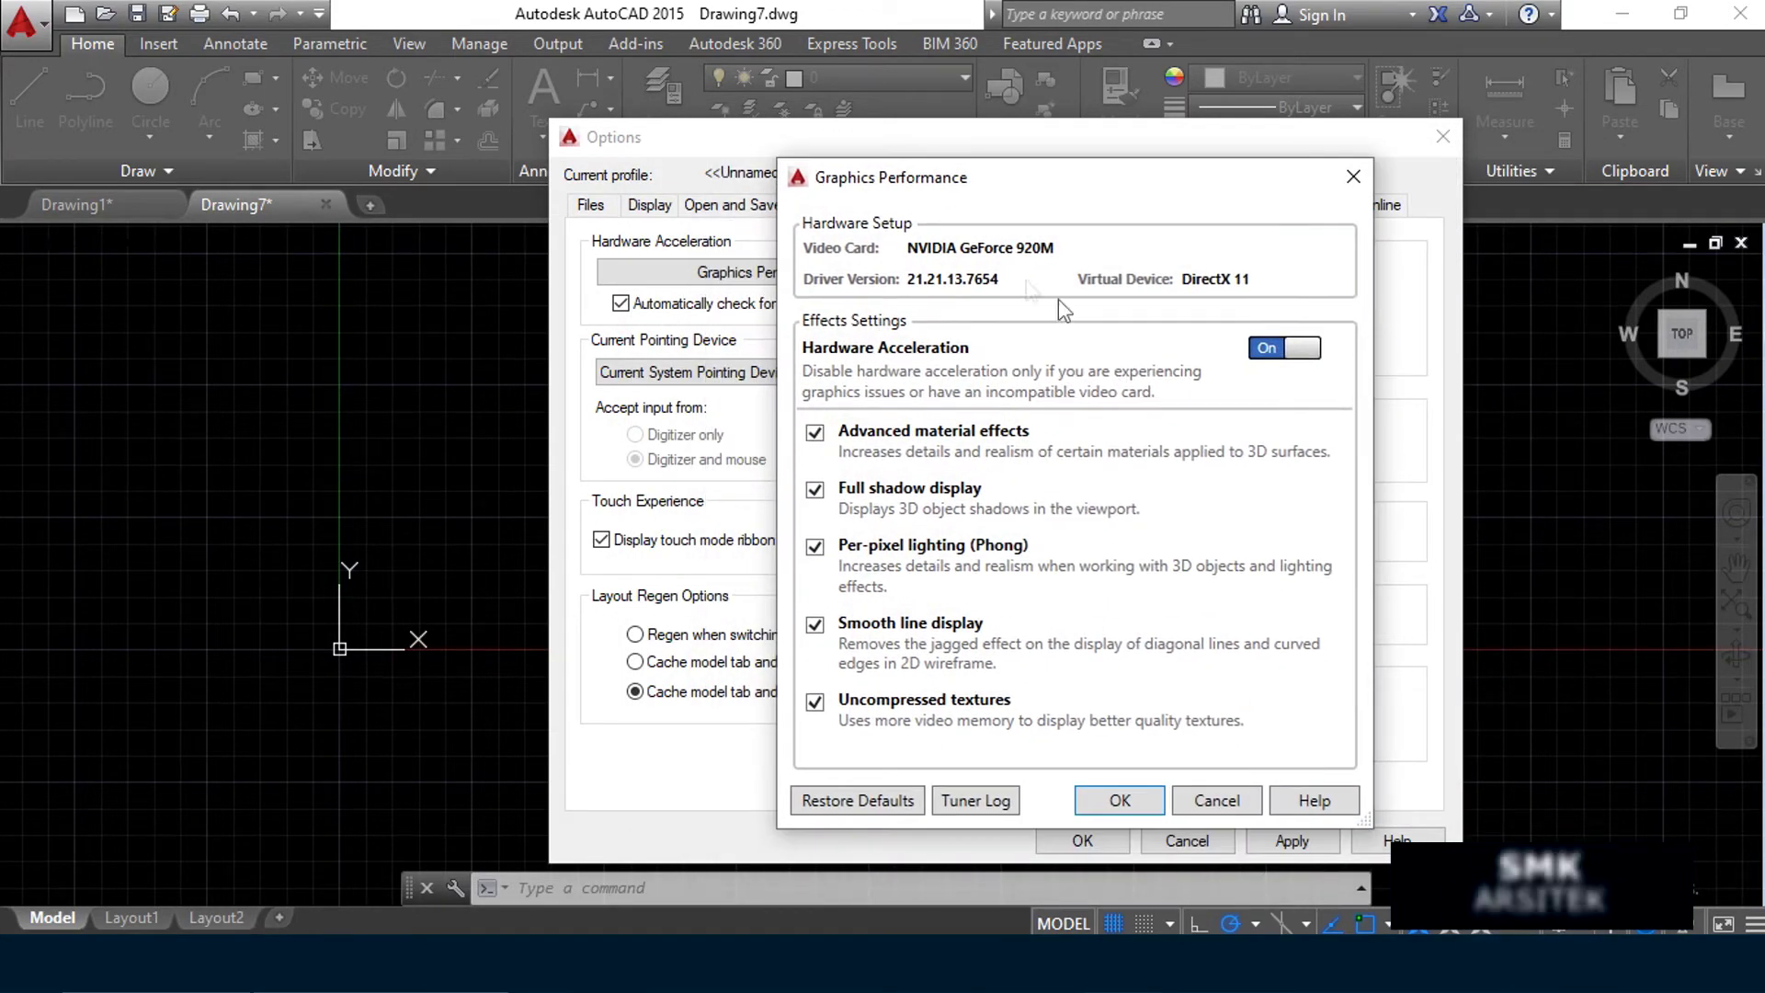
pyautogui.moveTo(1265, 191); pyautogui.dragTo(1210, 201)
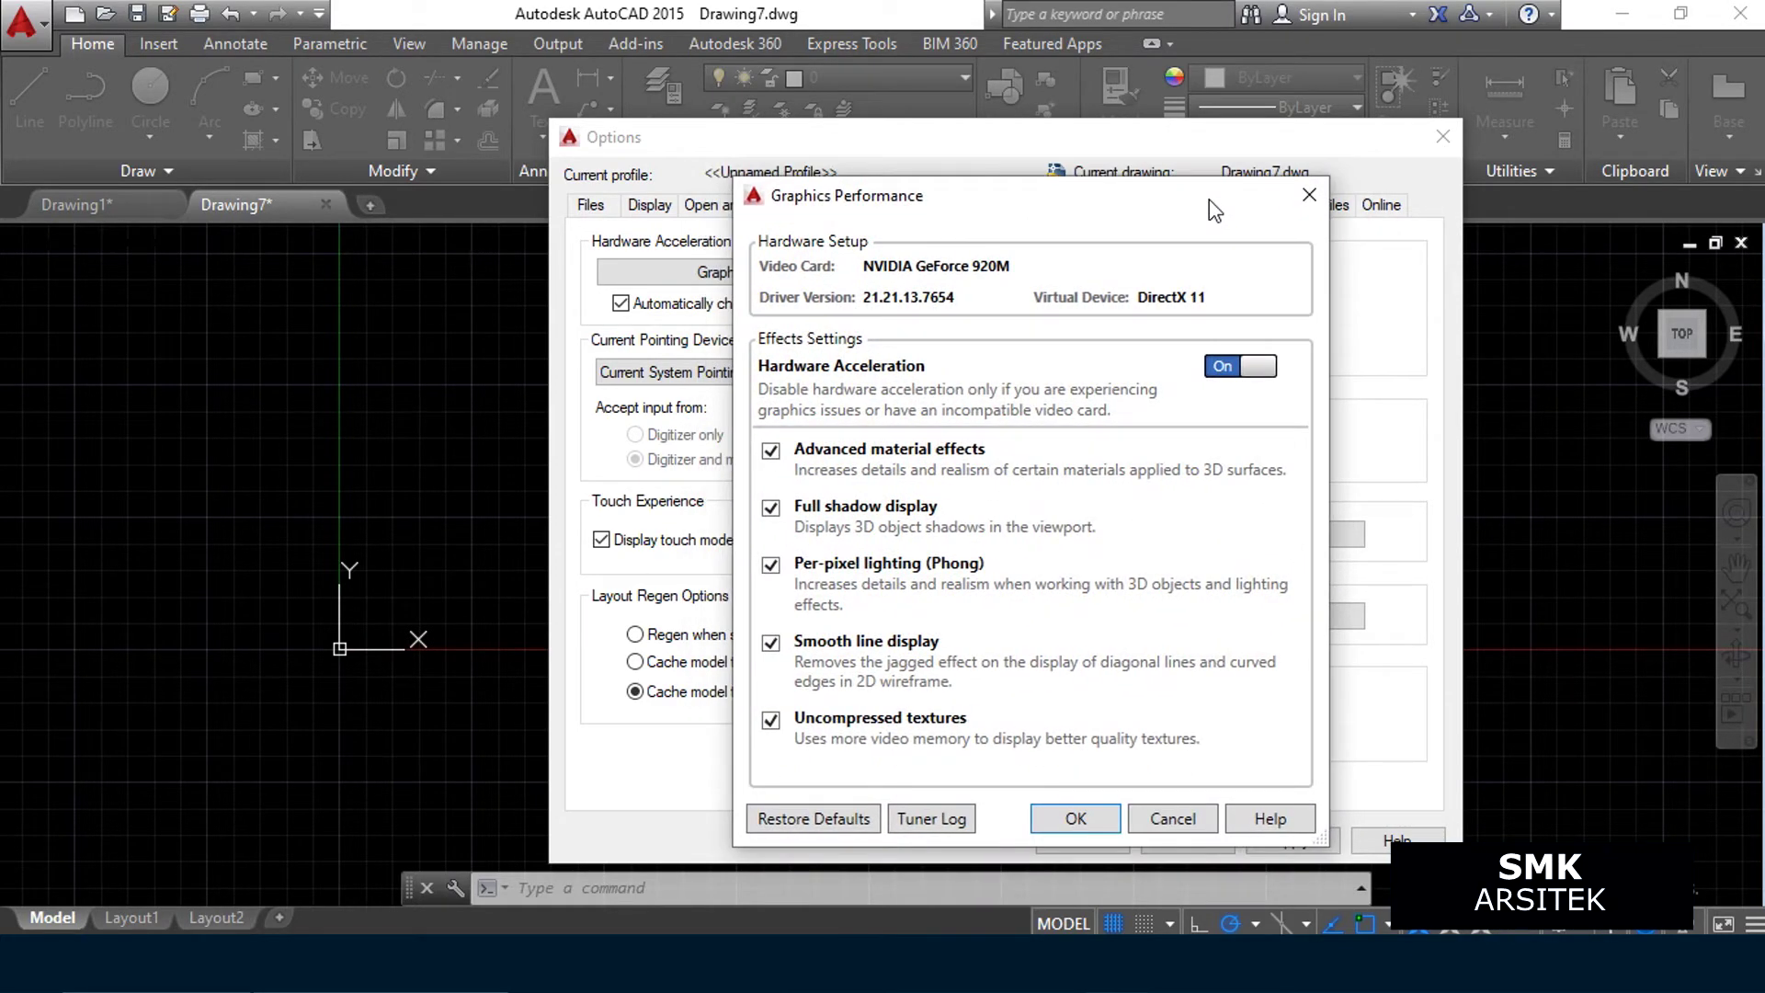
pyautogui.click(1092, 826)
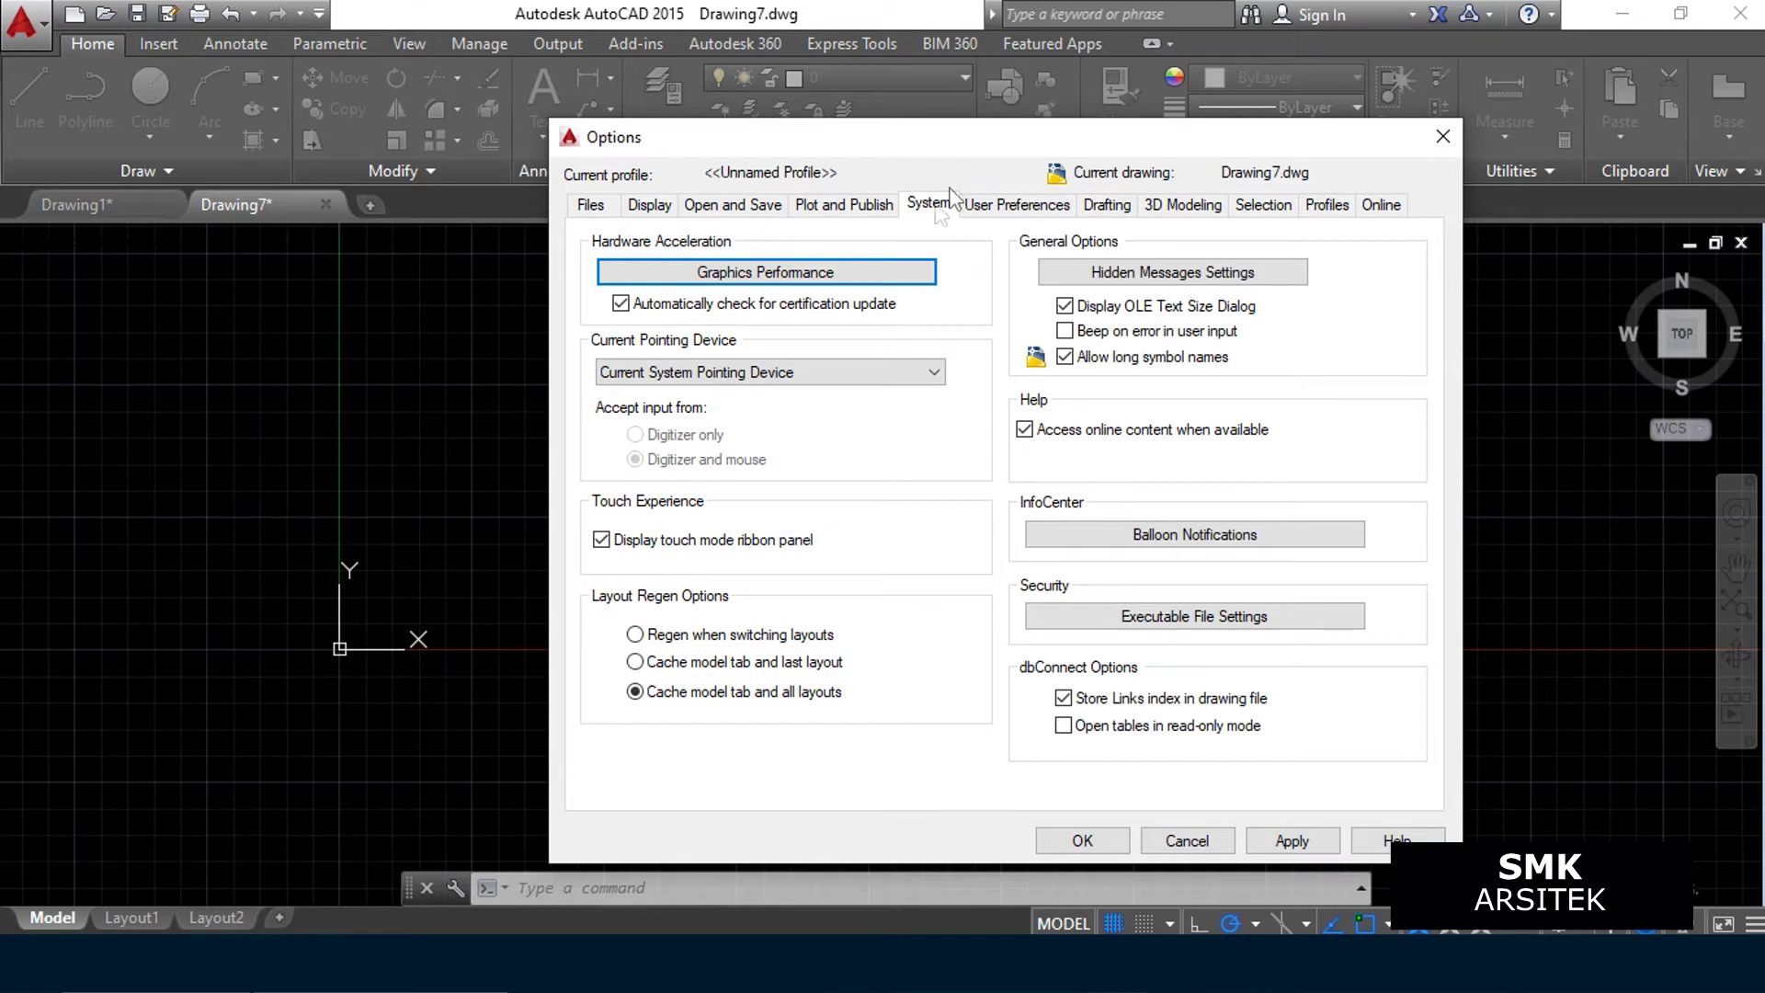
pyautogui.click(1005, 212)
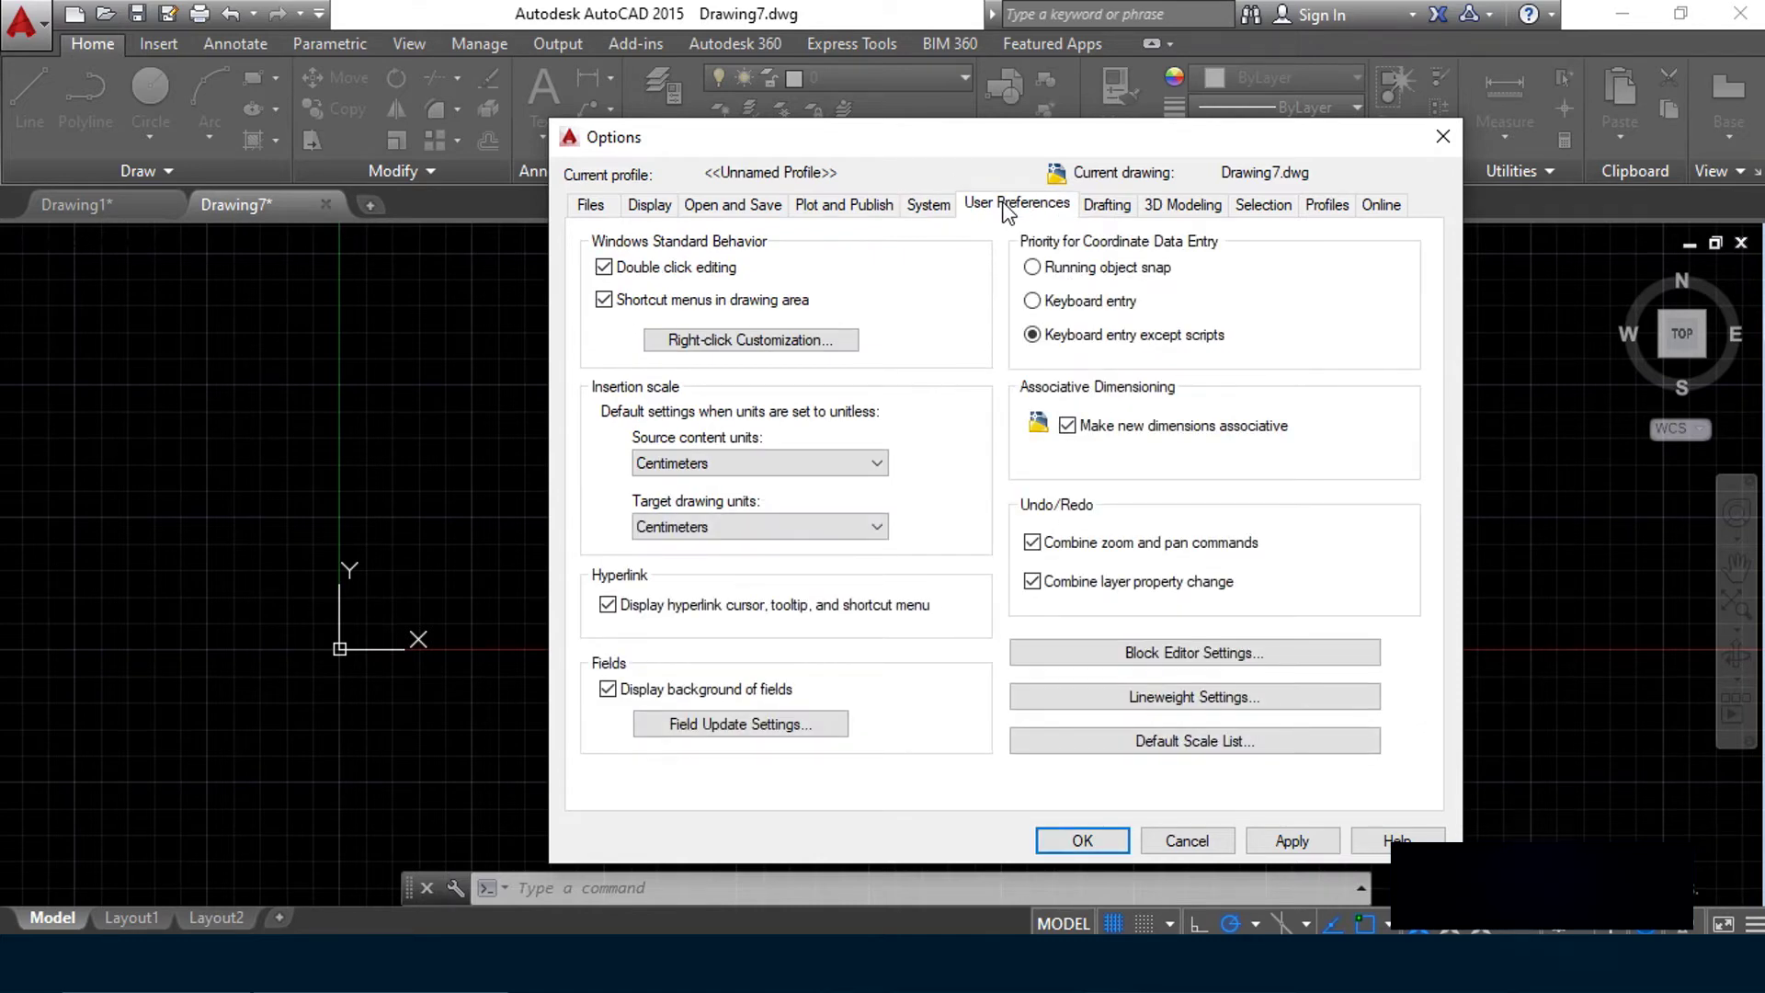
# Set source content units and target drawing units both to Centimeters
pyautogui.click(869, 467)
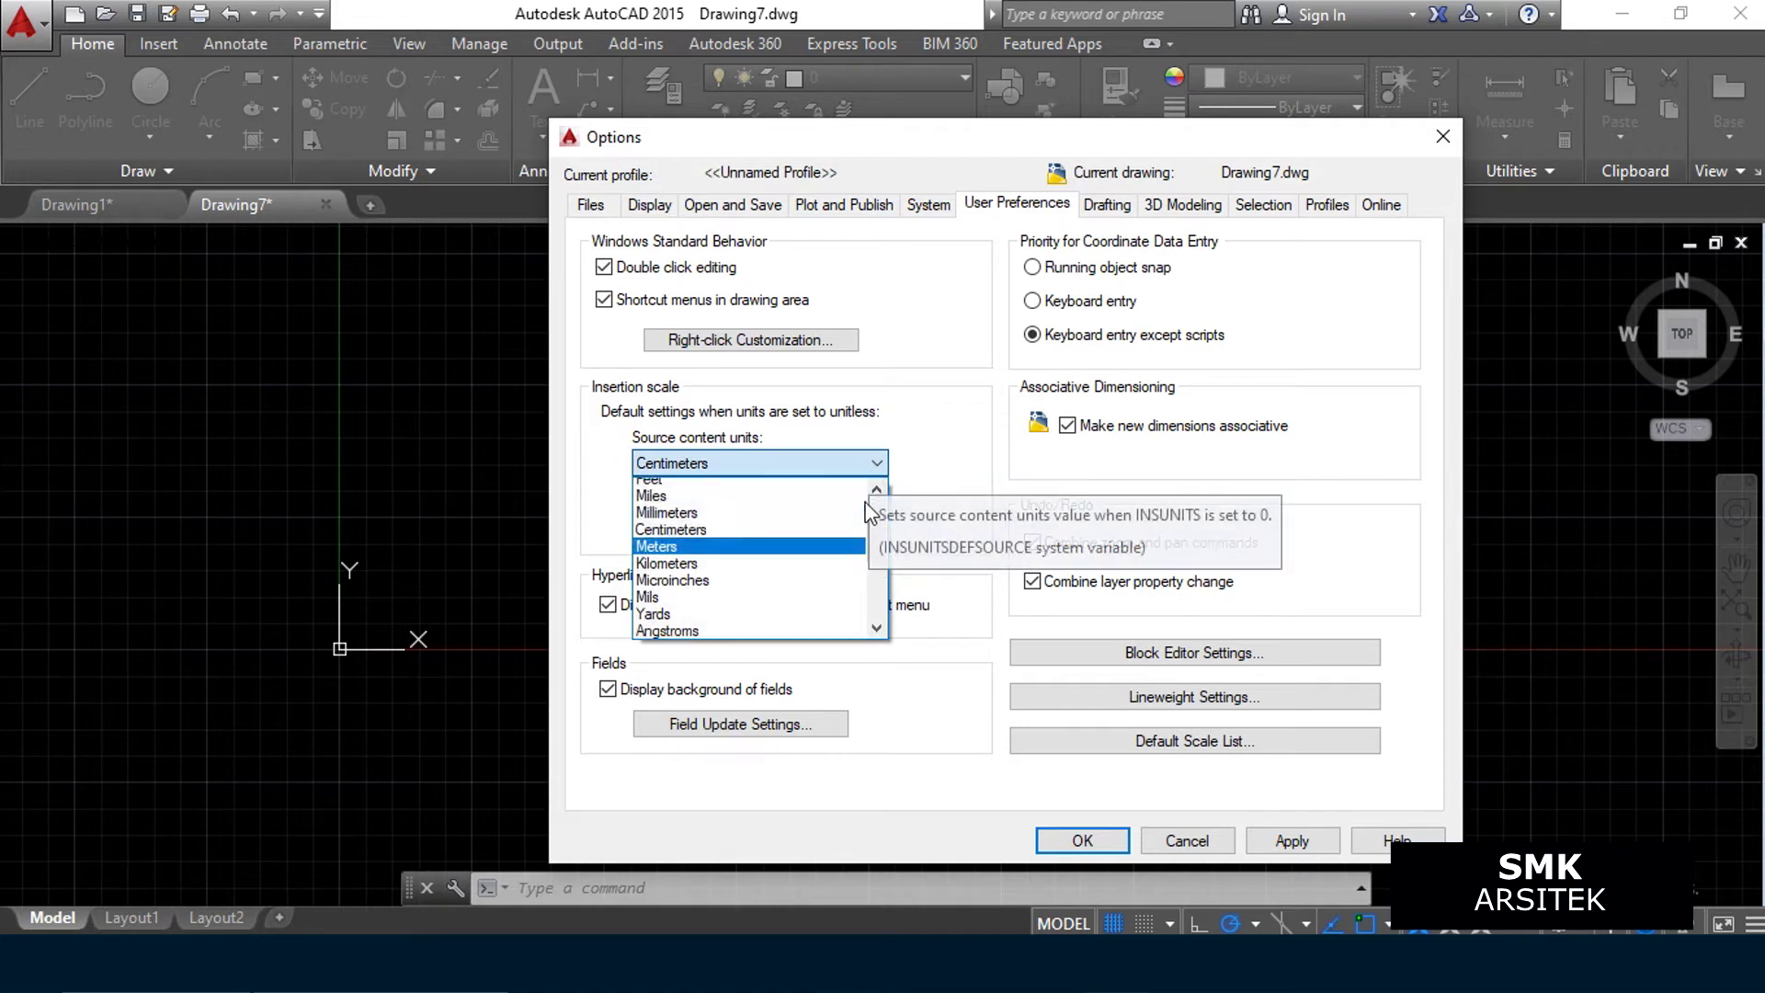
pyautogui.click(690, 531)
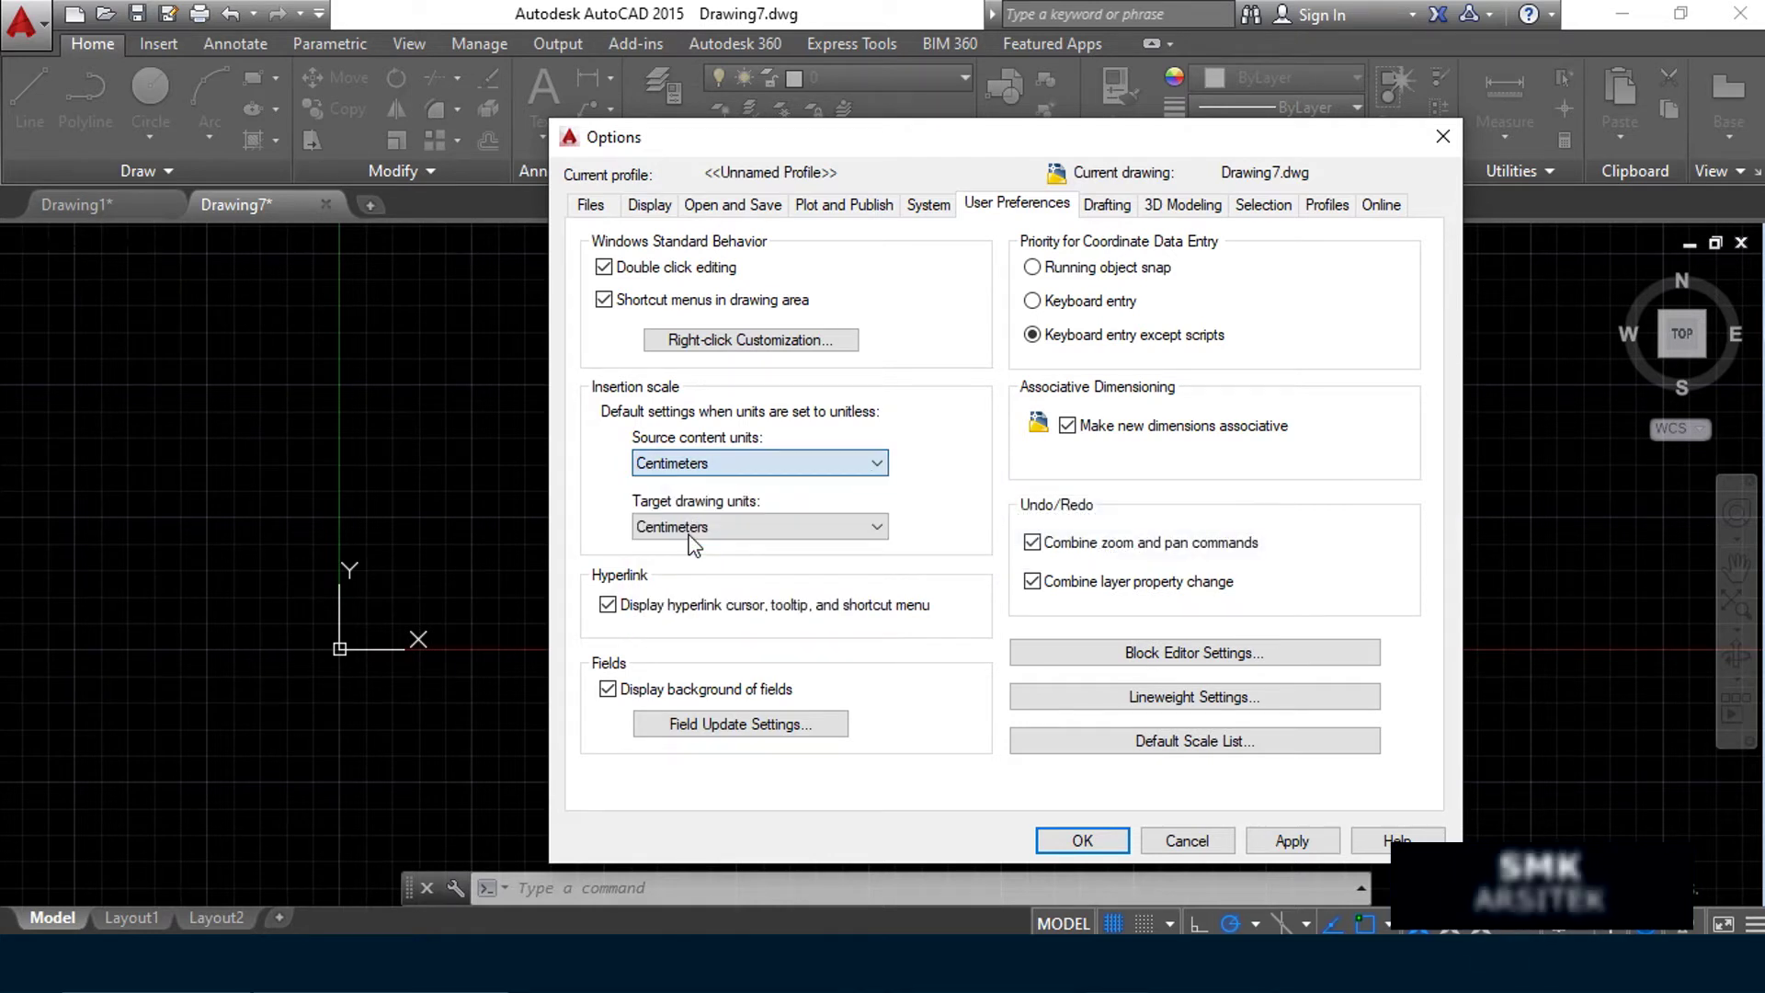
pyautogui.click(772, 530)
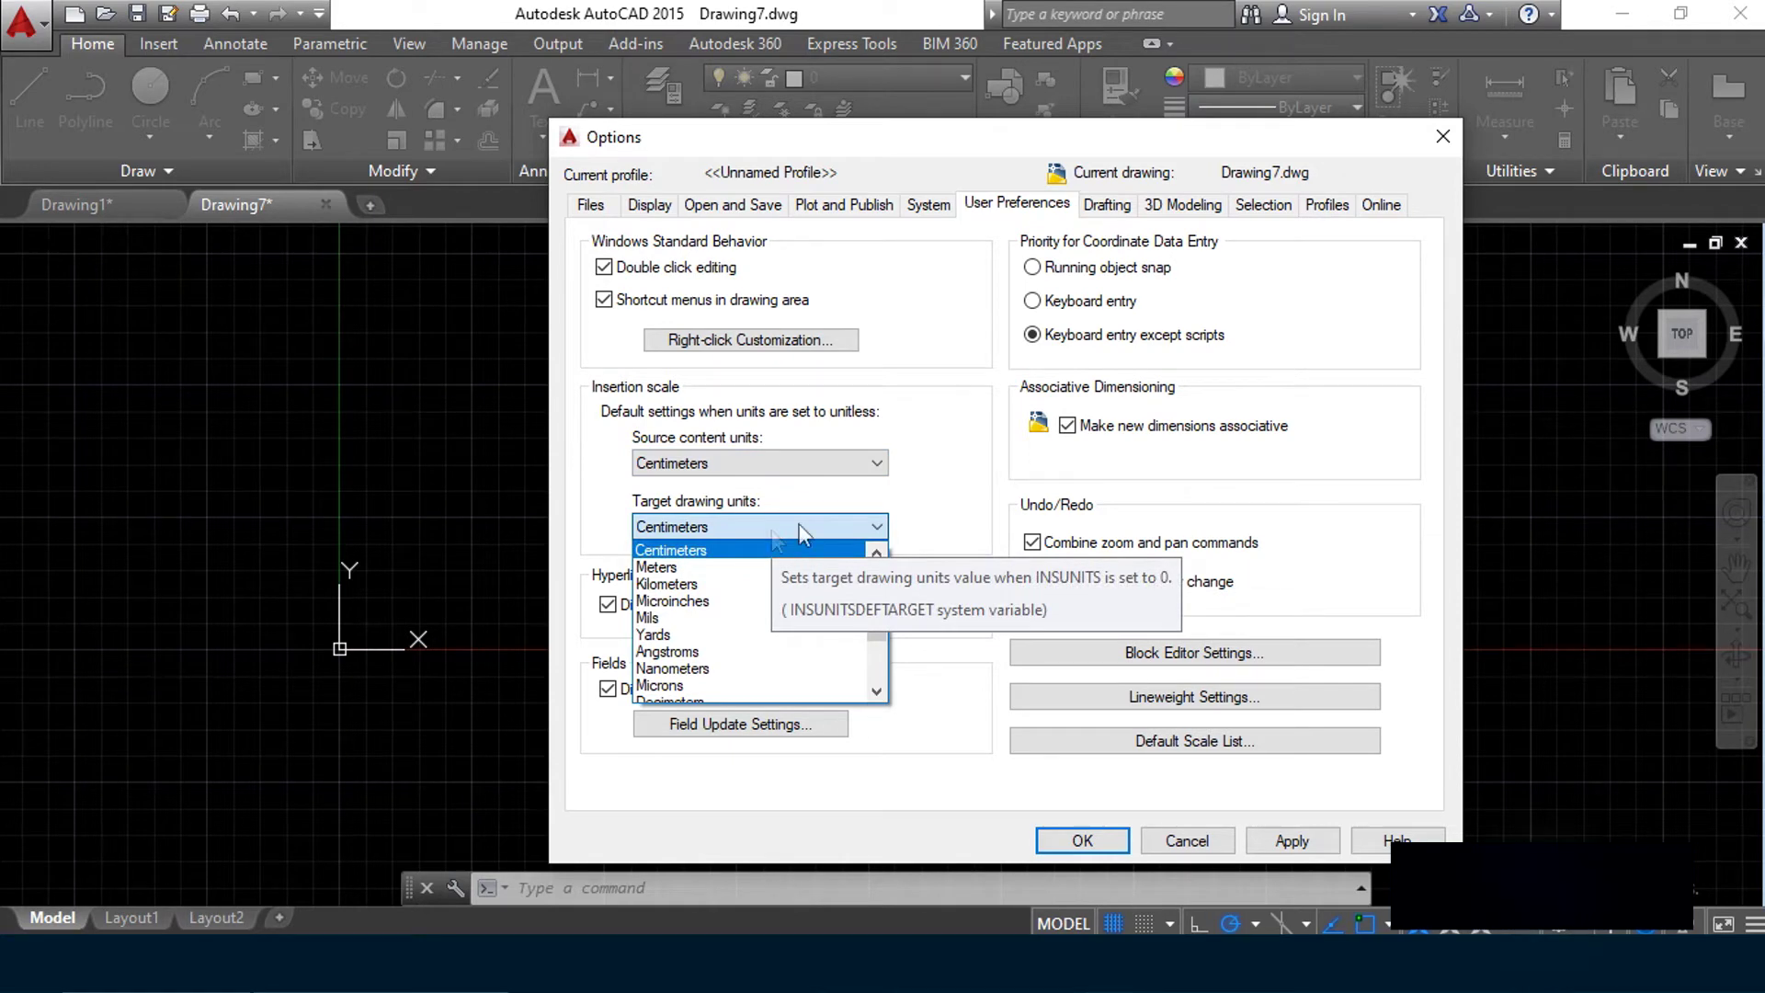
pyautogui.click(770, 530)
pyautogui.moveTo(986, 152); pyautogui.dragTo(910, 142)
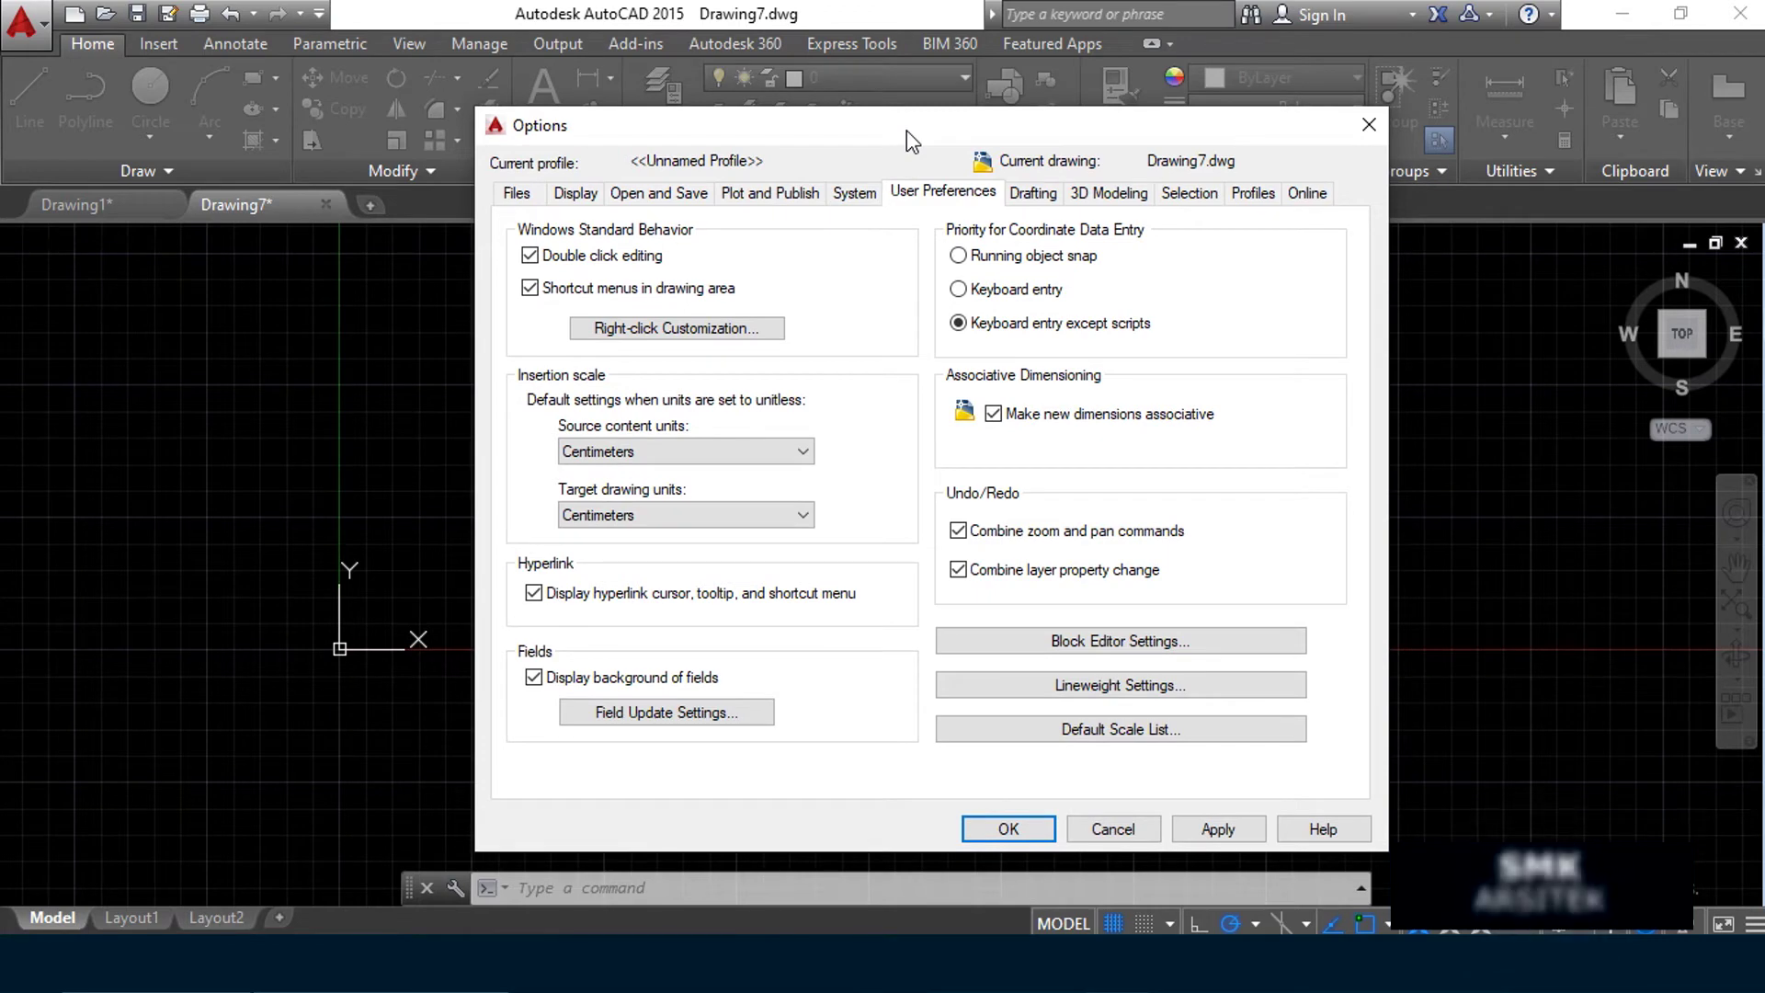
pyautogui.moveTo(906, 131); pyautogui.dragTo(906, 140)
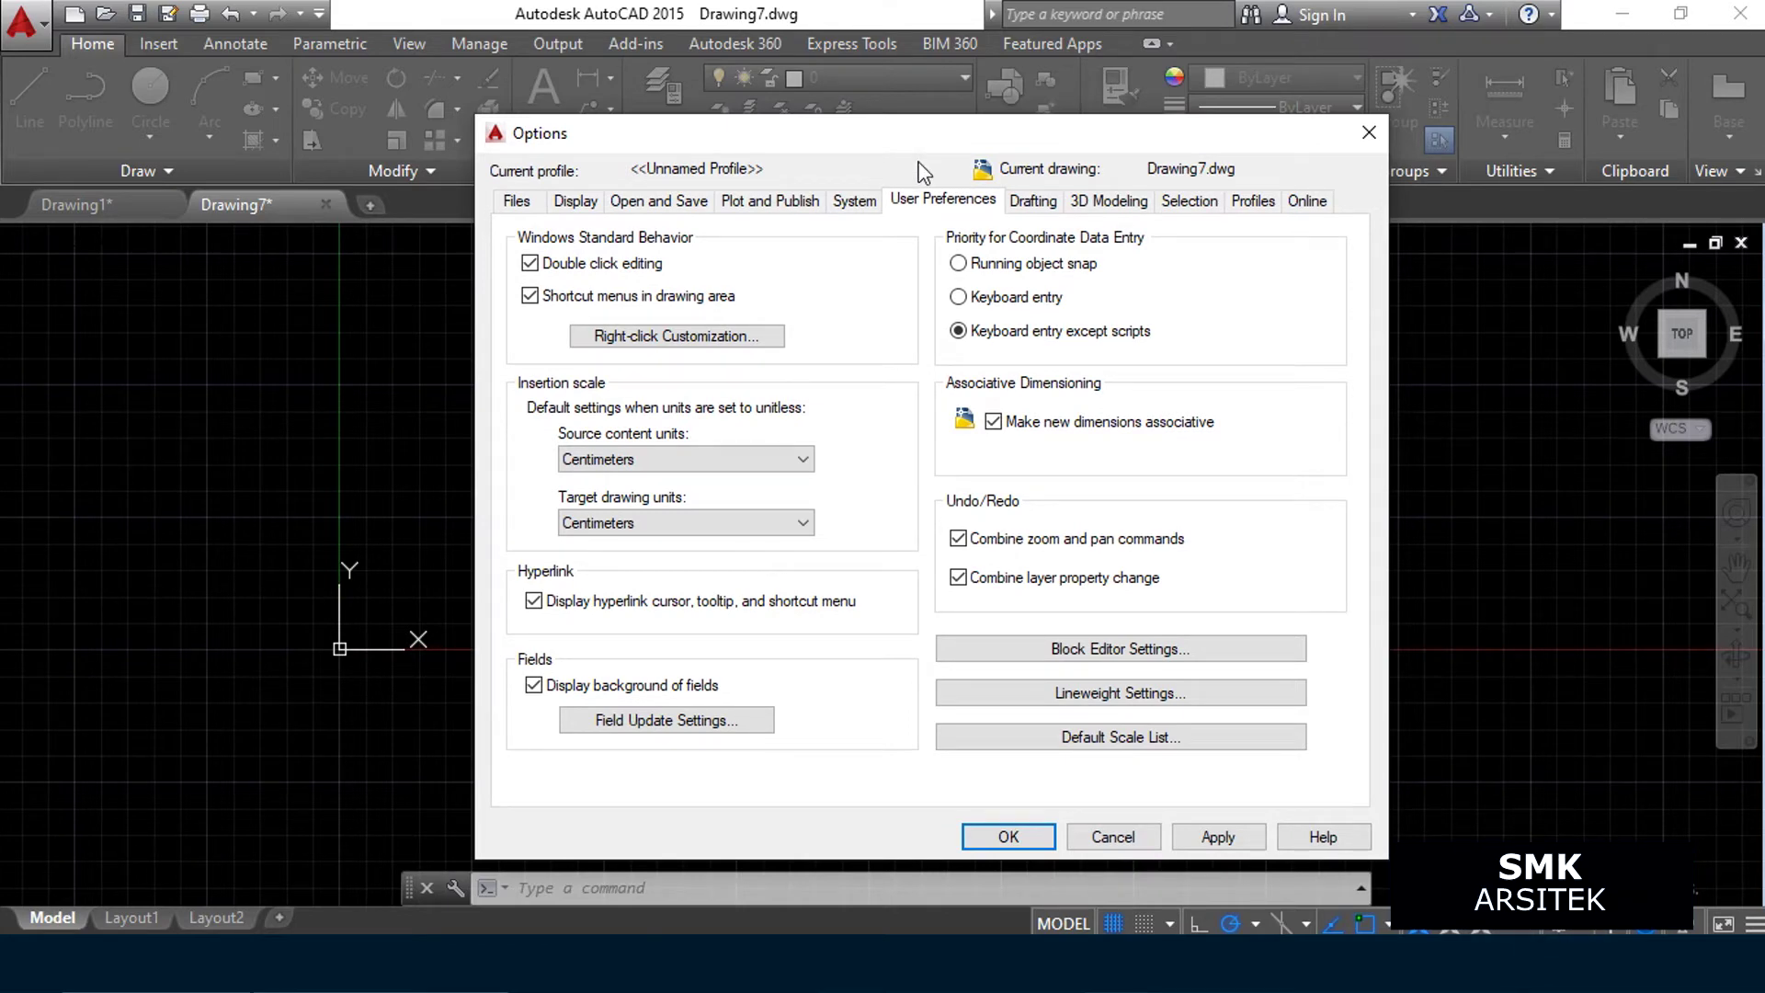
pyautogui.moveTo(929, 138); pyautogui.dragTo(929, 164)
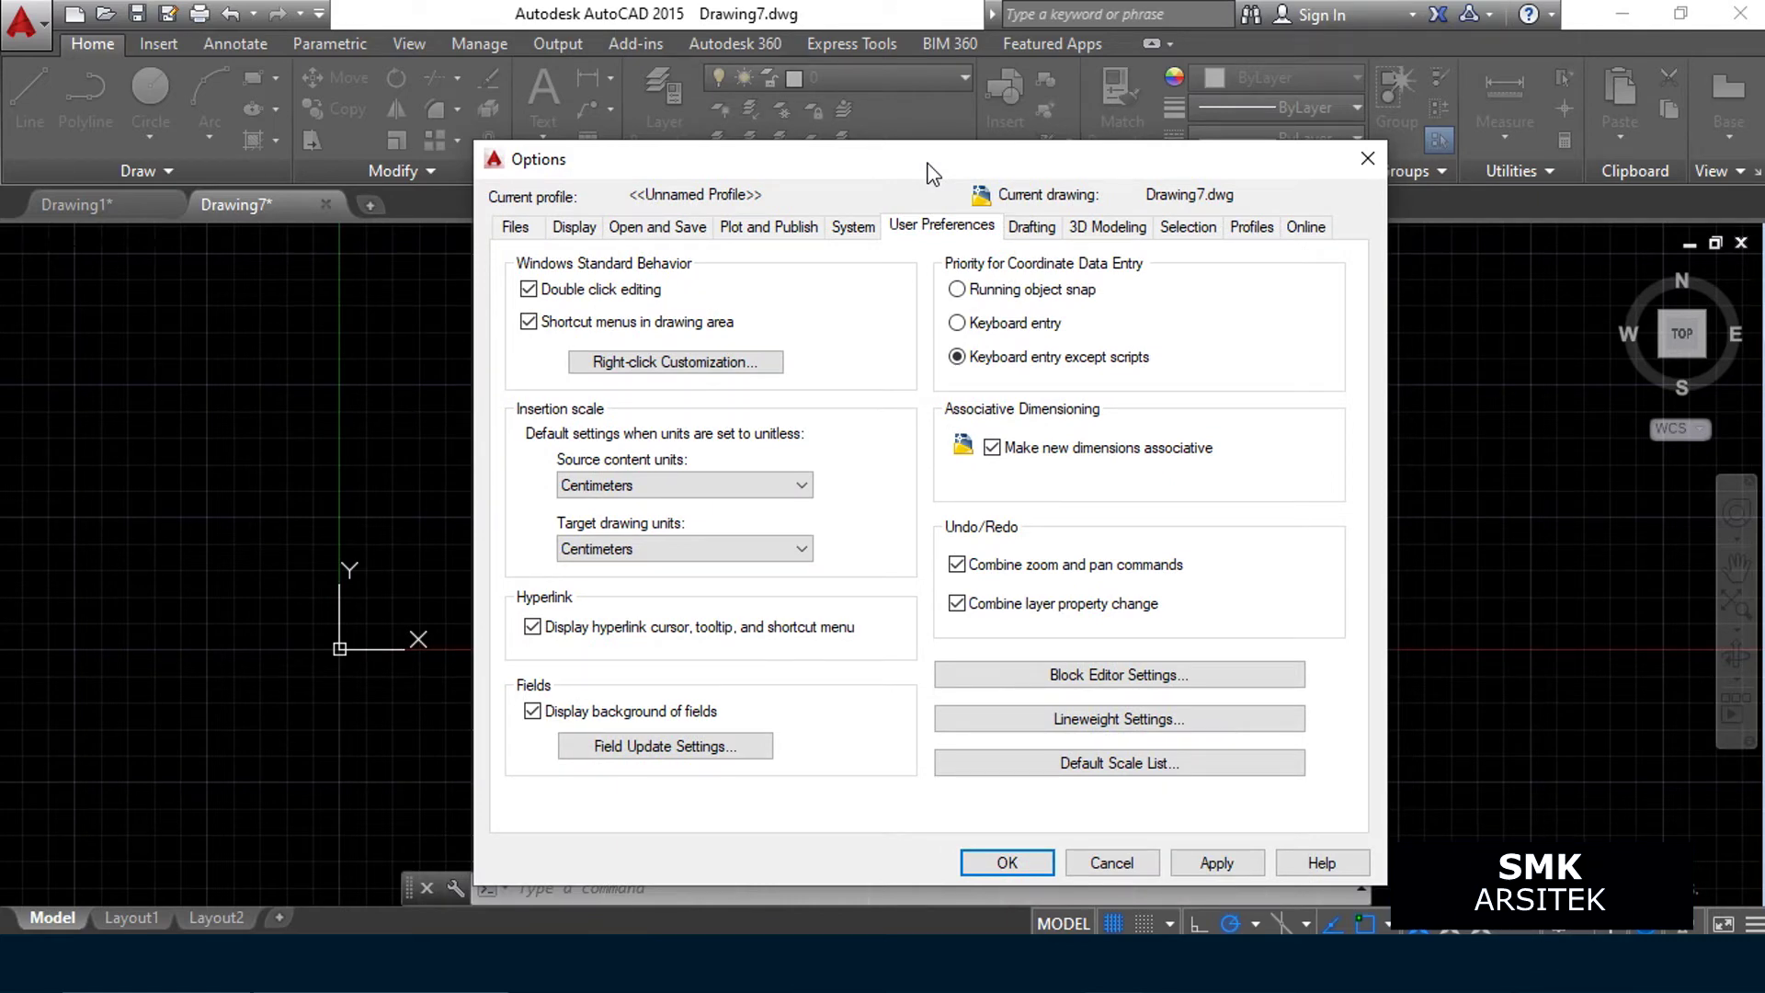
pyautogui.moveTo(928, 164); pyautogui.dragTo(940, 189)
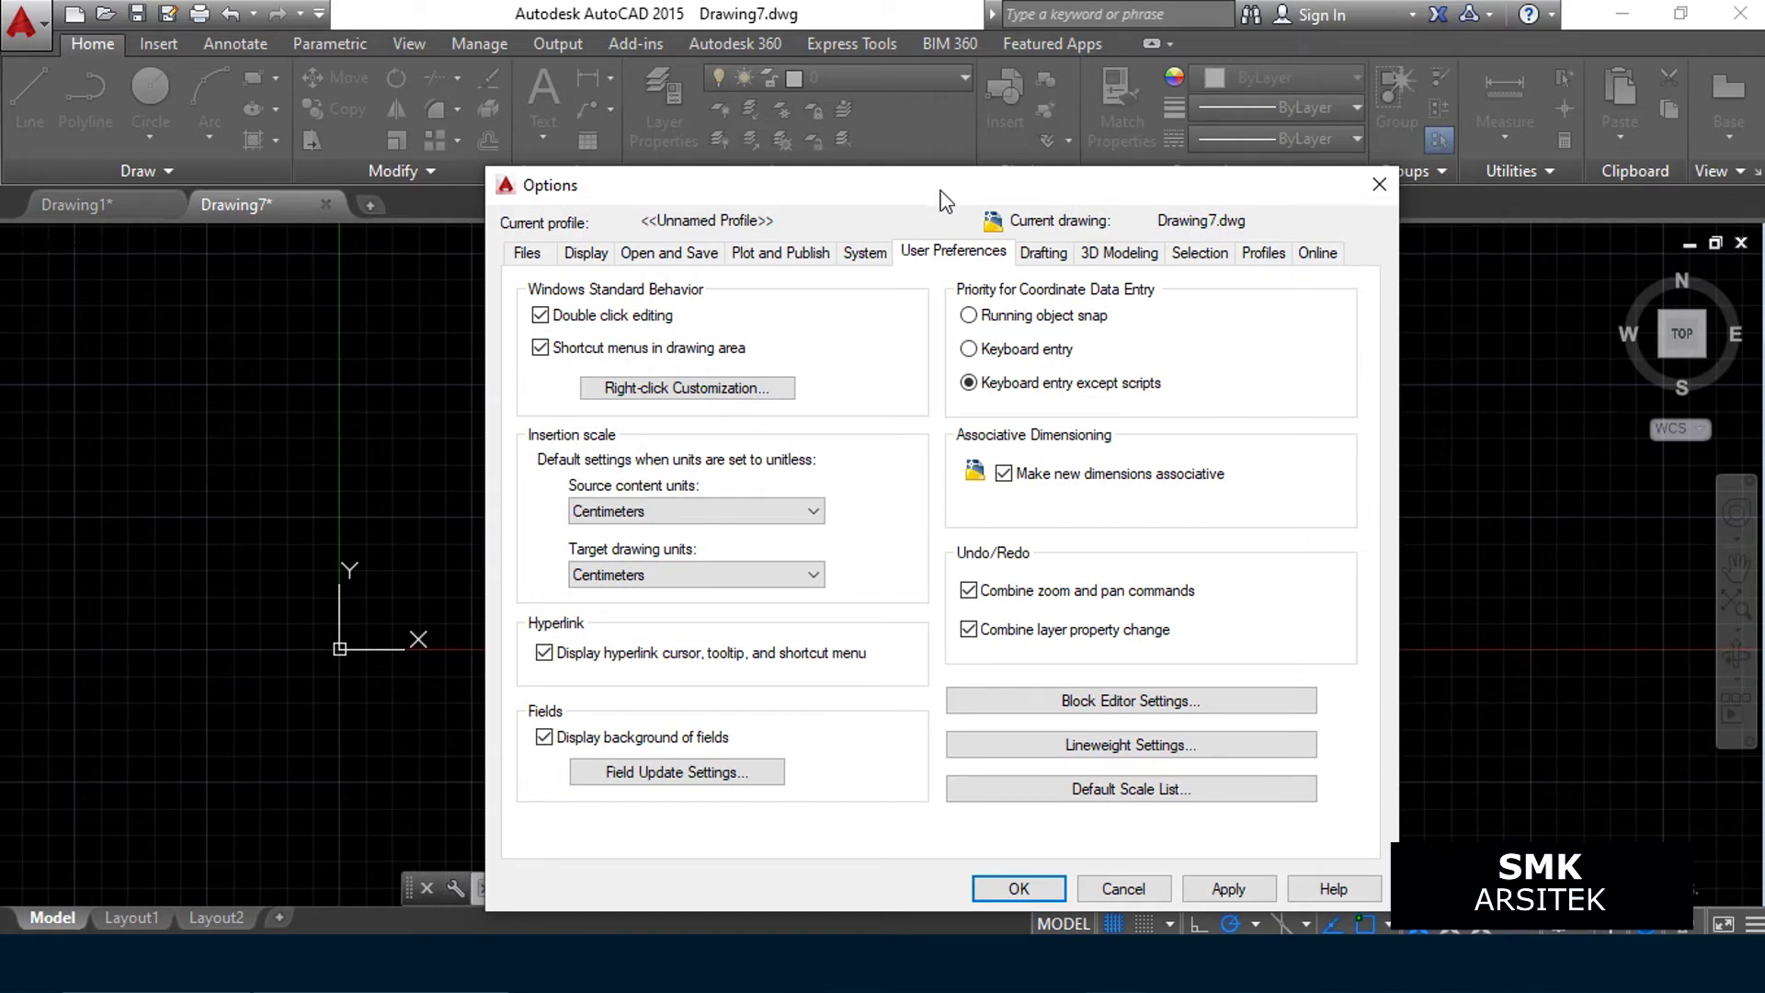
# On the Drafting page, drag the object snap aperture size slider smaller
pyautogui.click(1026, 261)
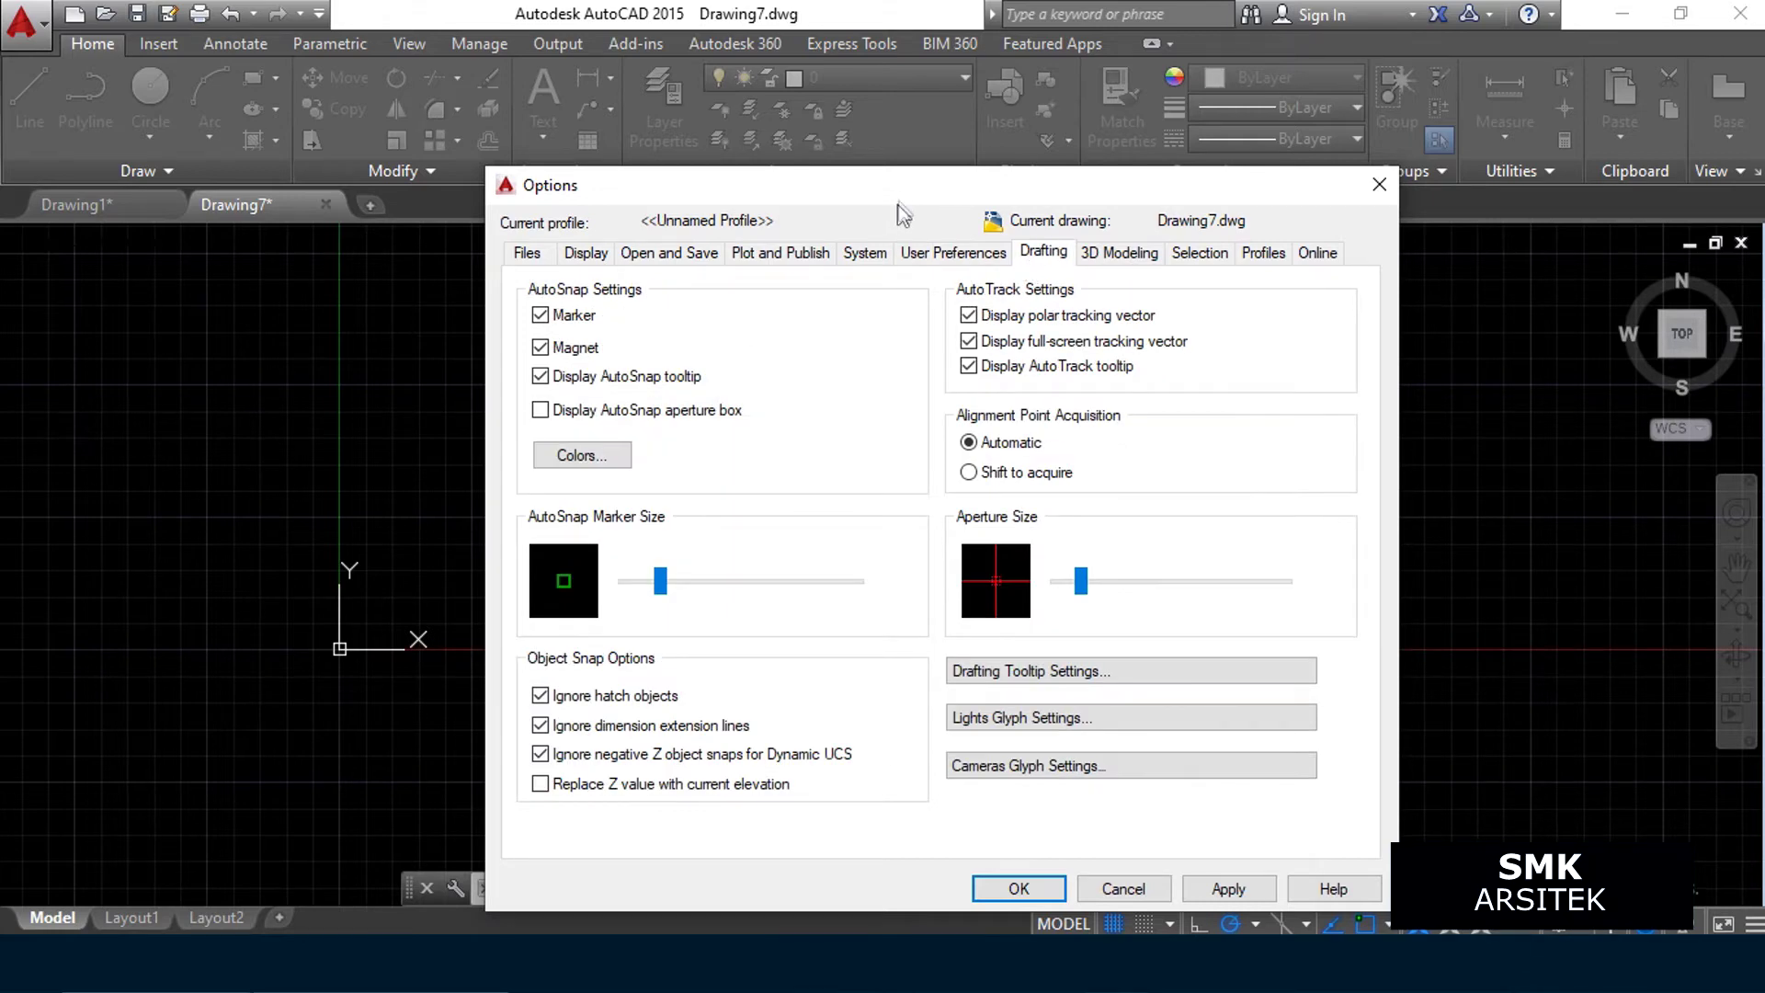
pyautogui.moveTo(897, 194); pyautogui.dragTo(913, 169)
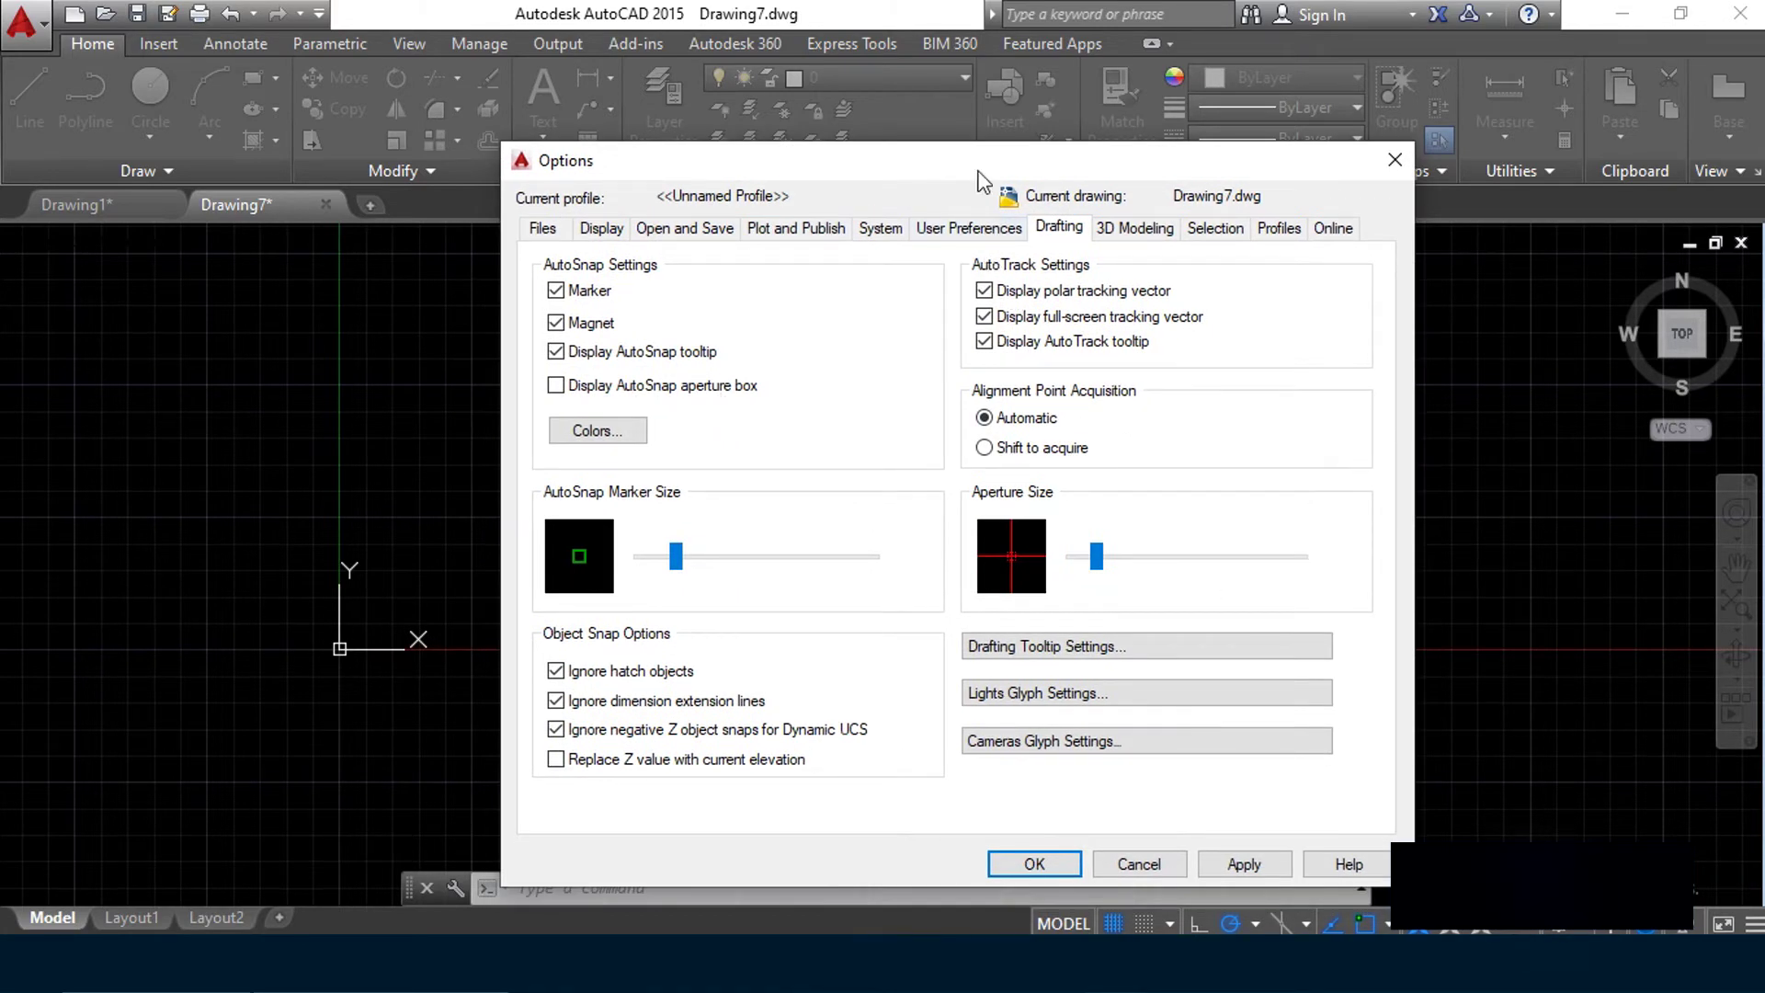
pyautogui.moveTo(975, 166); pyautogui.dragTo(997, 126)
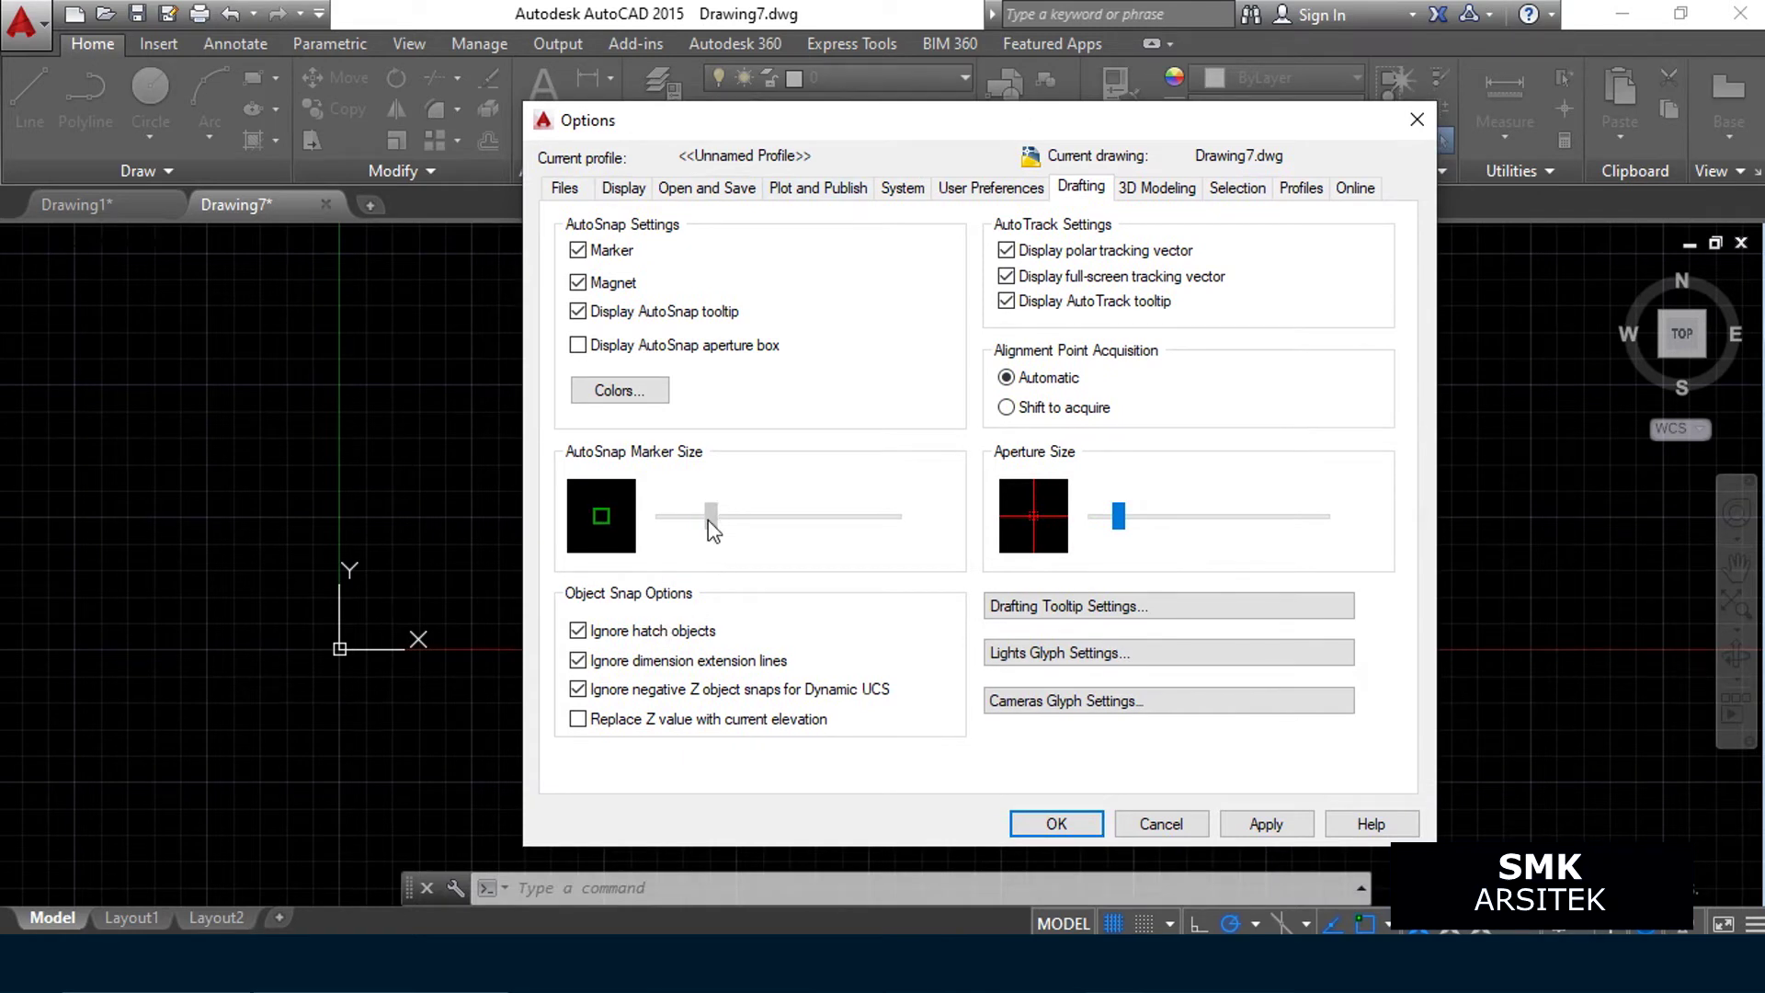
pyautogui.moveTo(1167, 516); pyautogui.dragTo(1130, 516)
# Browse the 3D Modeling and Selection pages of the Options dialog
pyautogui.moveTo(1110, 126); pyautogui.dragTo(1093, 121)
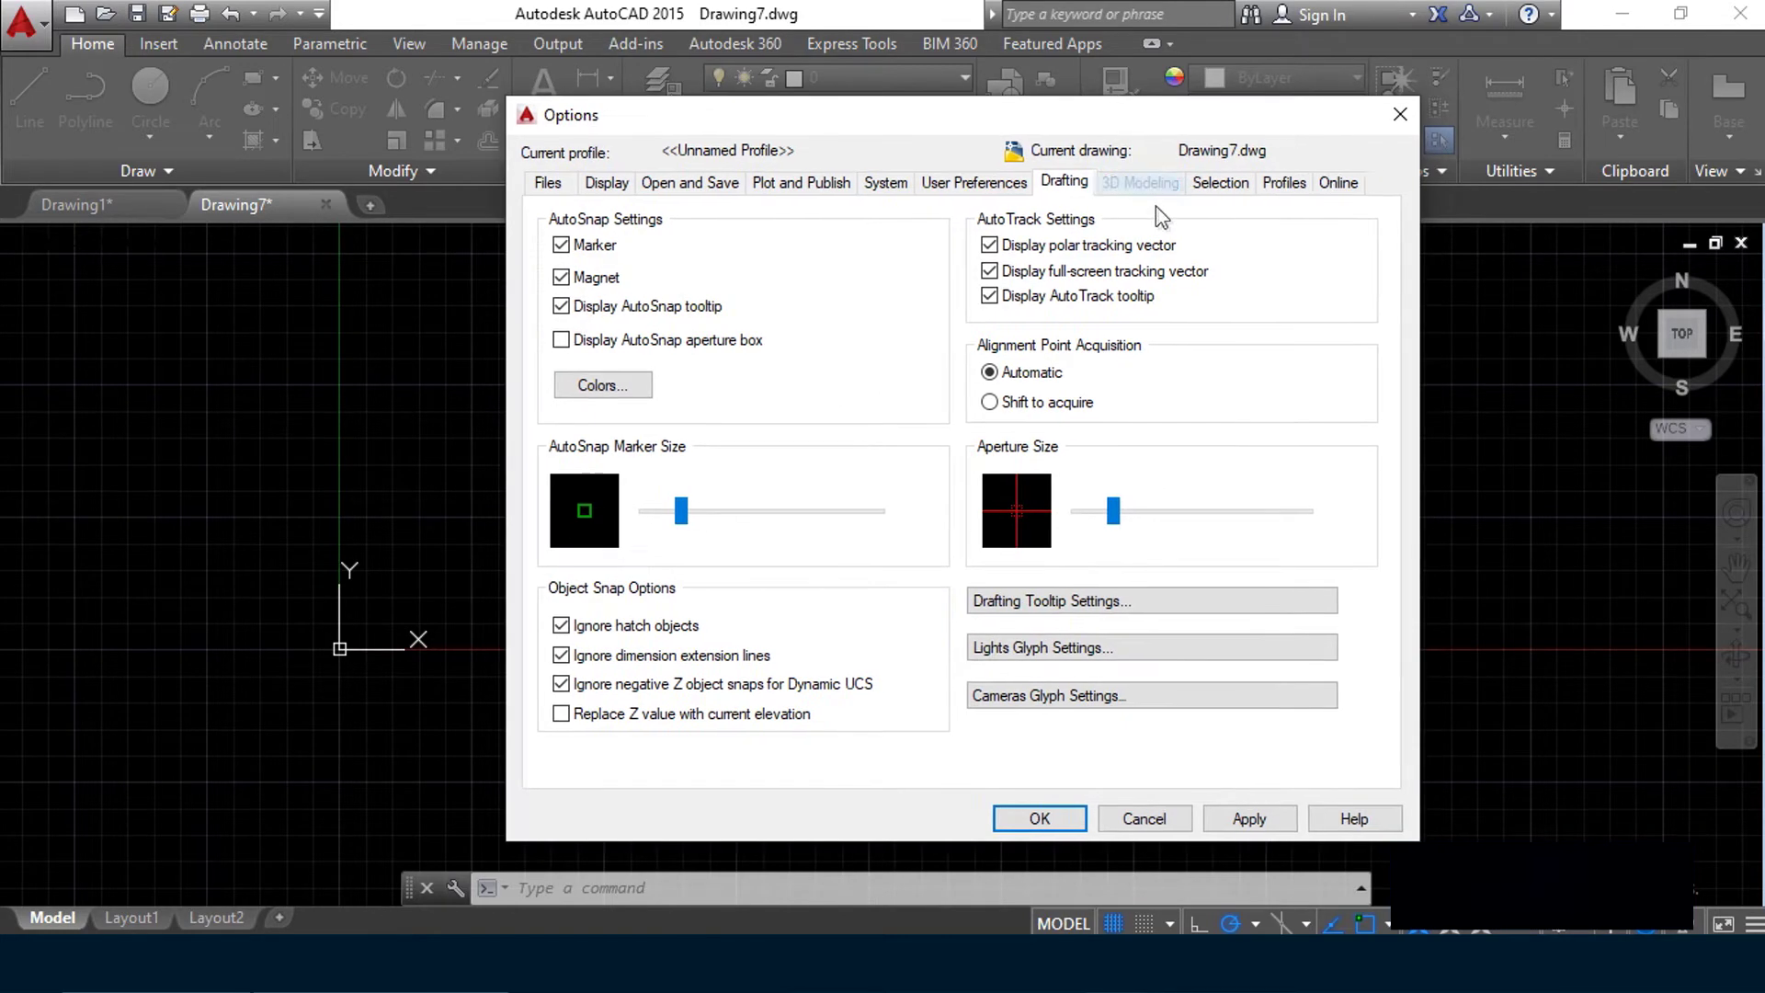
pyautogui.click(1141, 184)
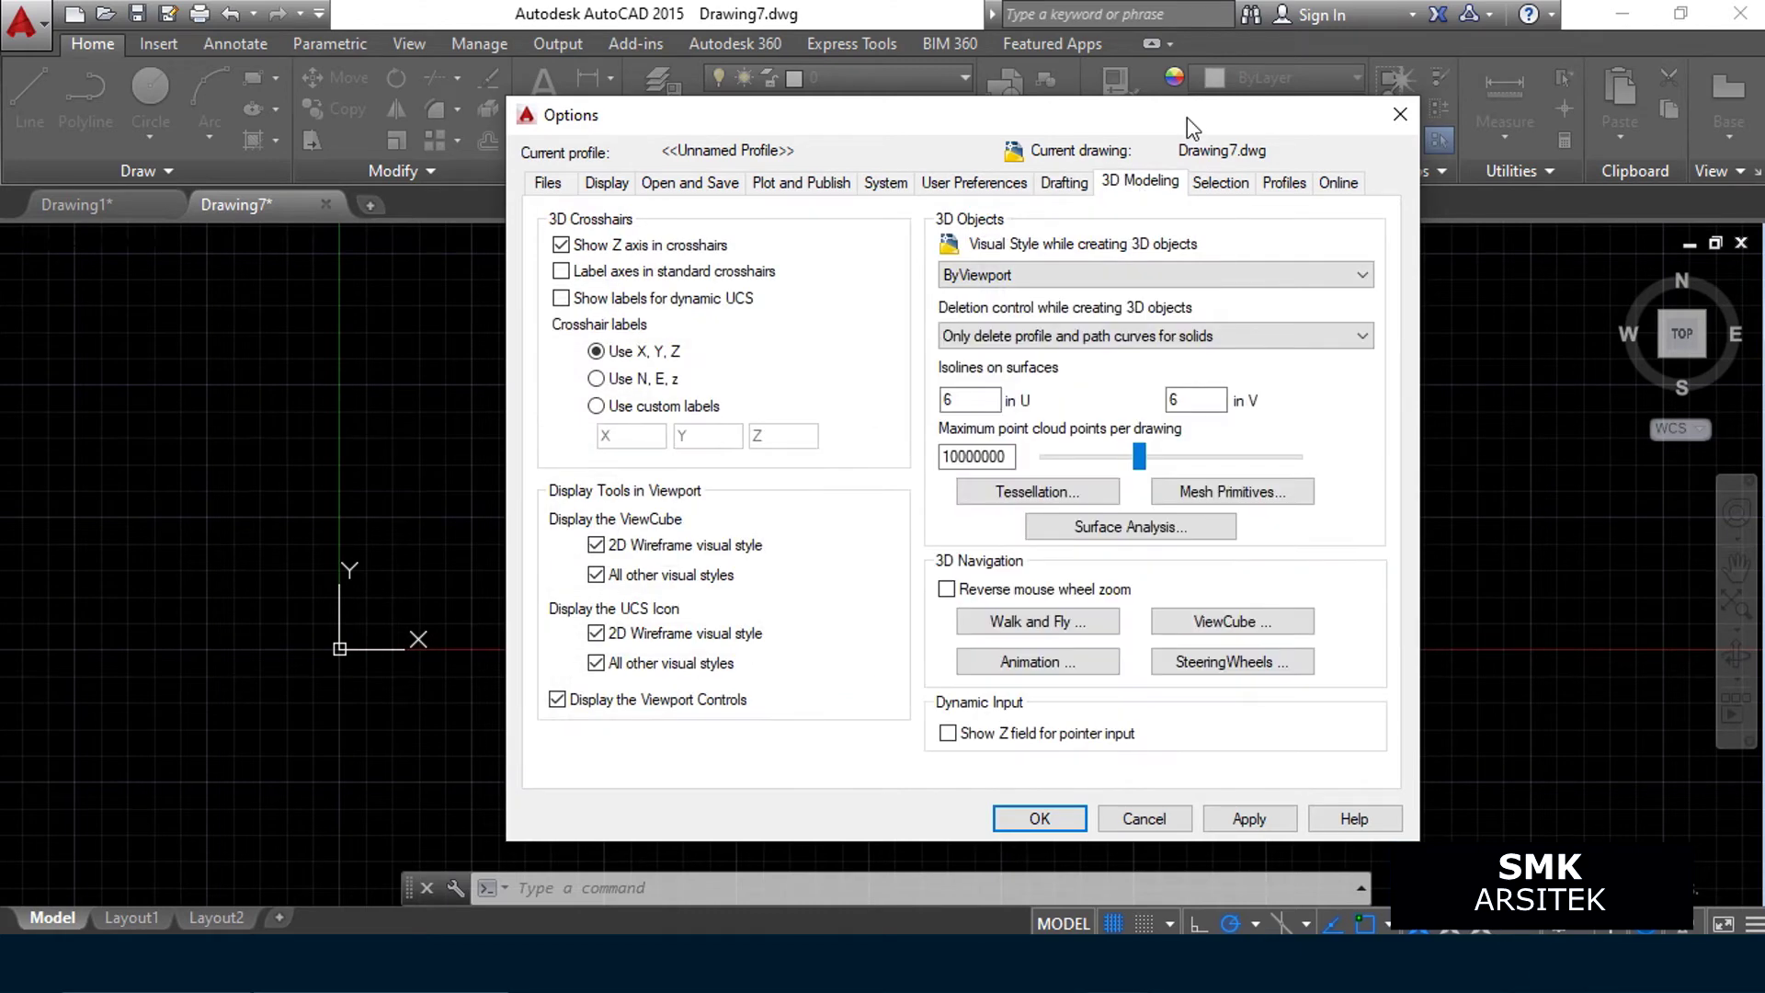
pyautogui.moveTo(1188, 117); pyautogui.dragTo(1131, 110)
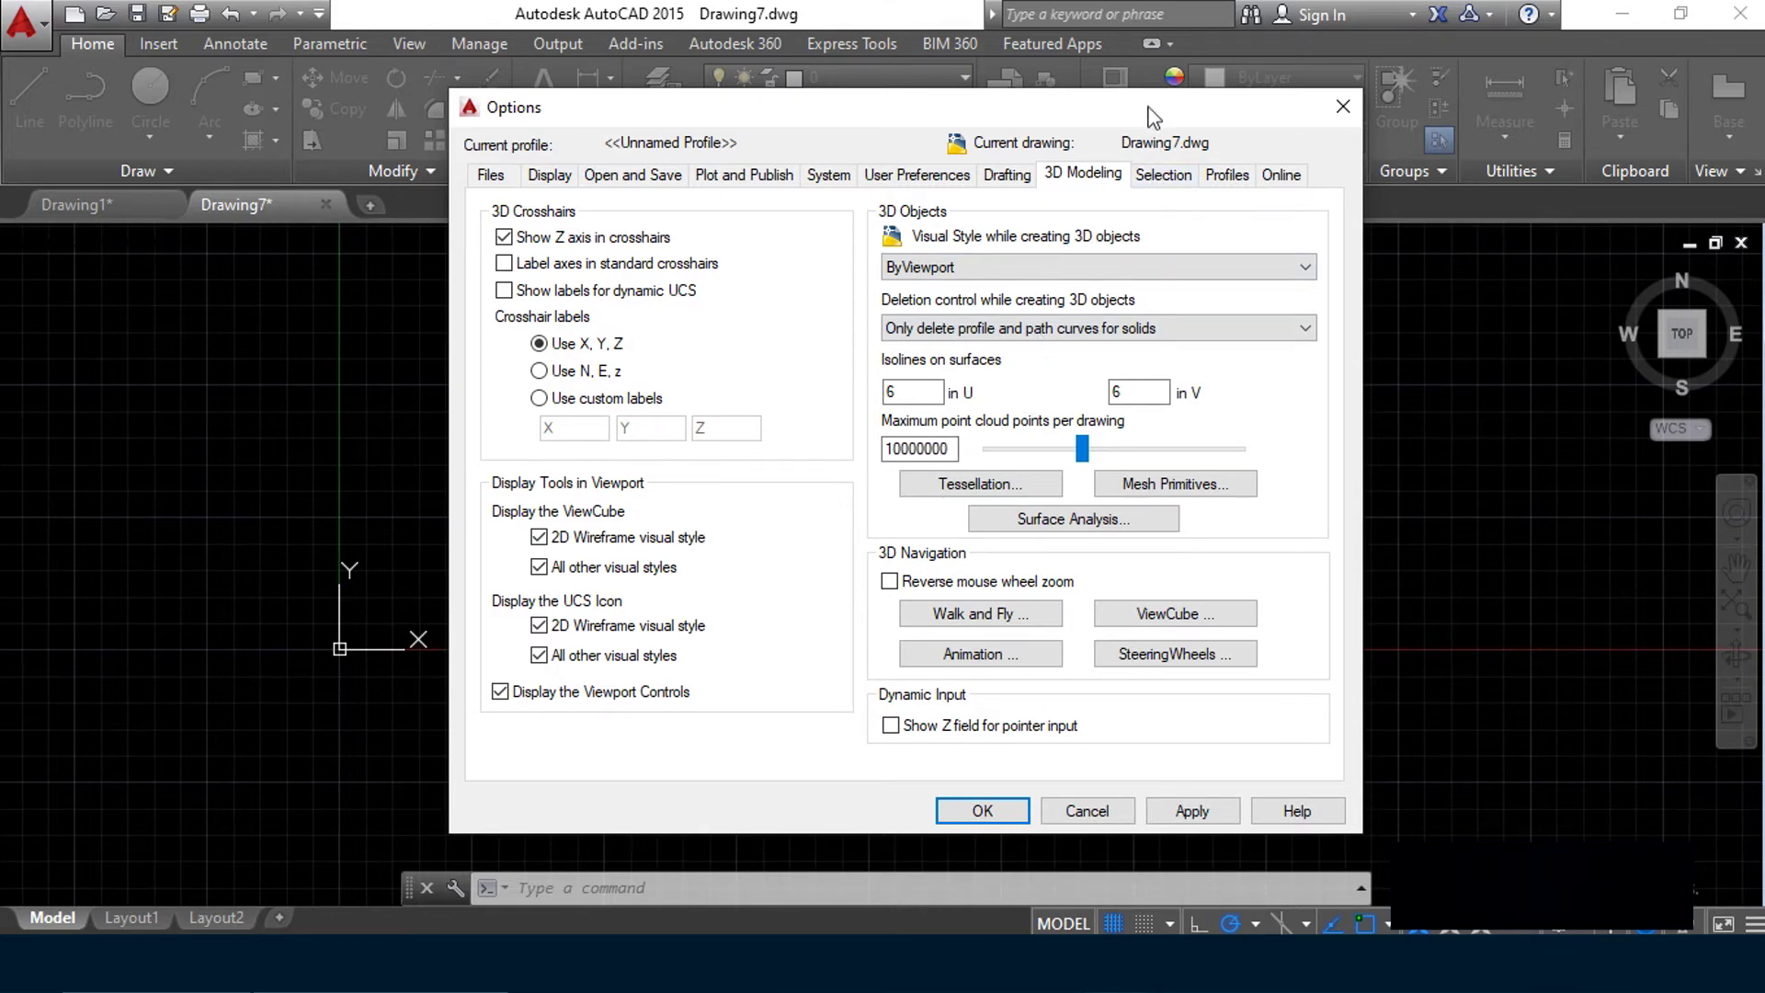
pyautogui.click(1160, 176)
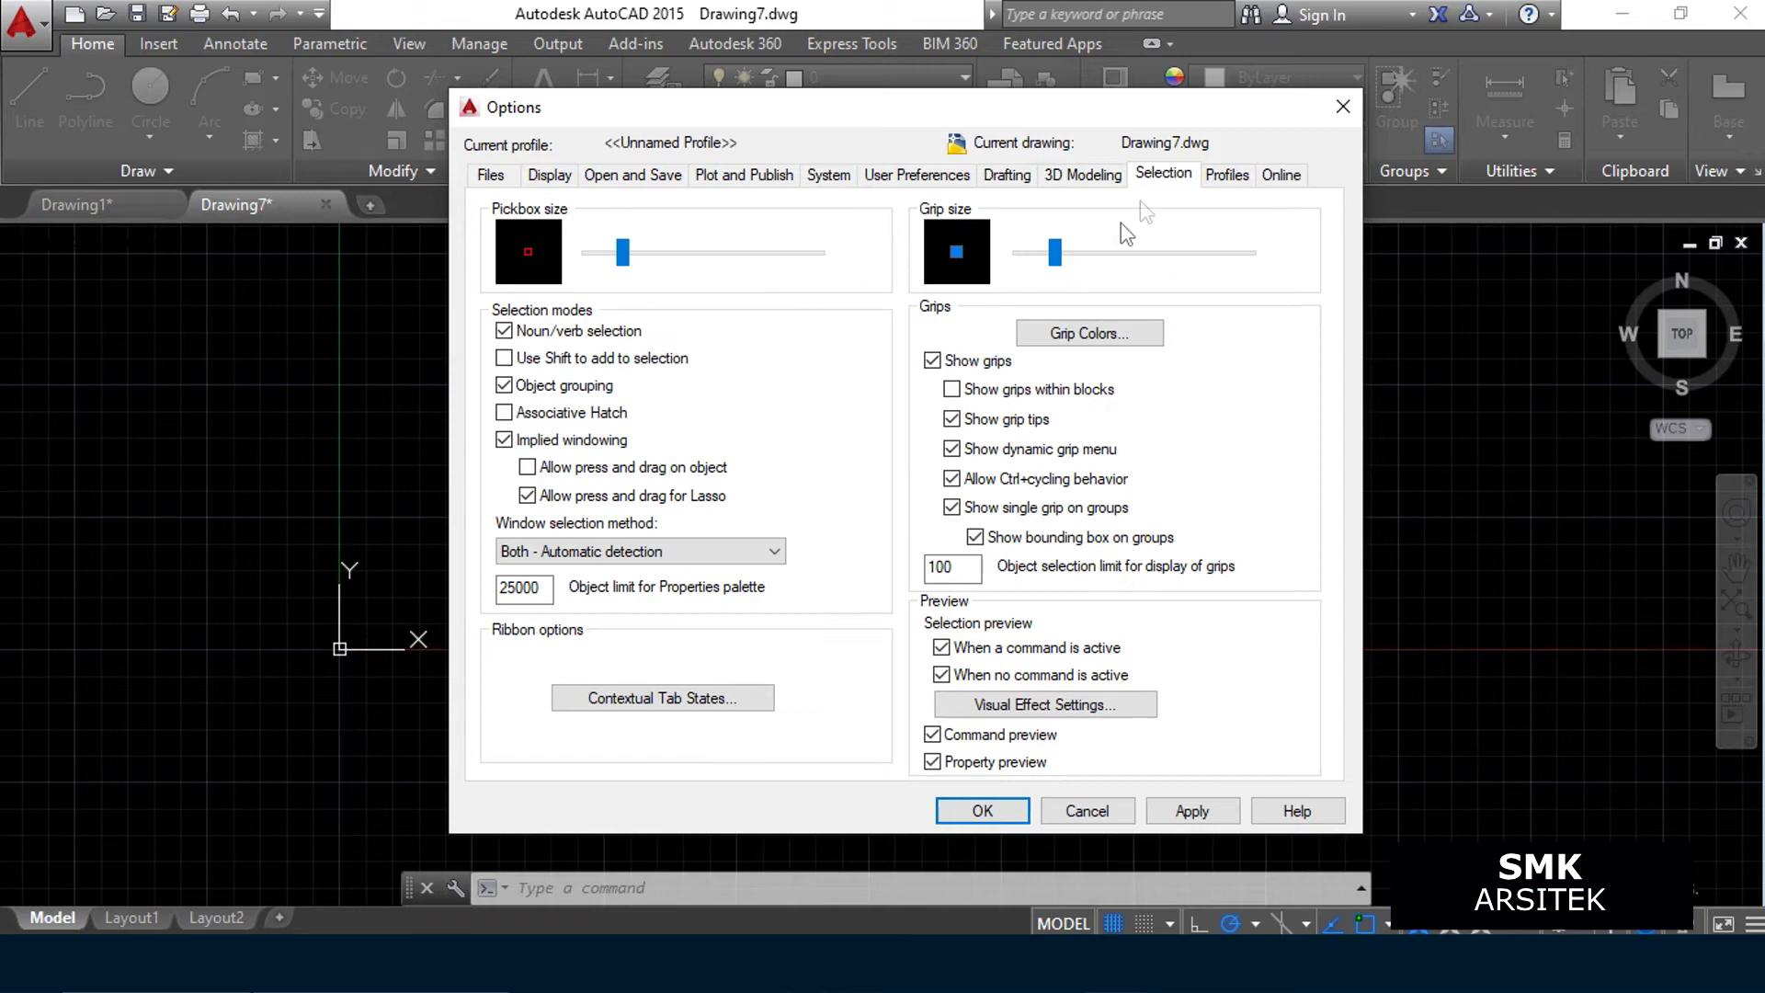
pyautogui.moveTo(926, 122); pyautogui.dragTo(1076, 247)
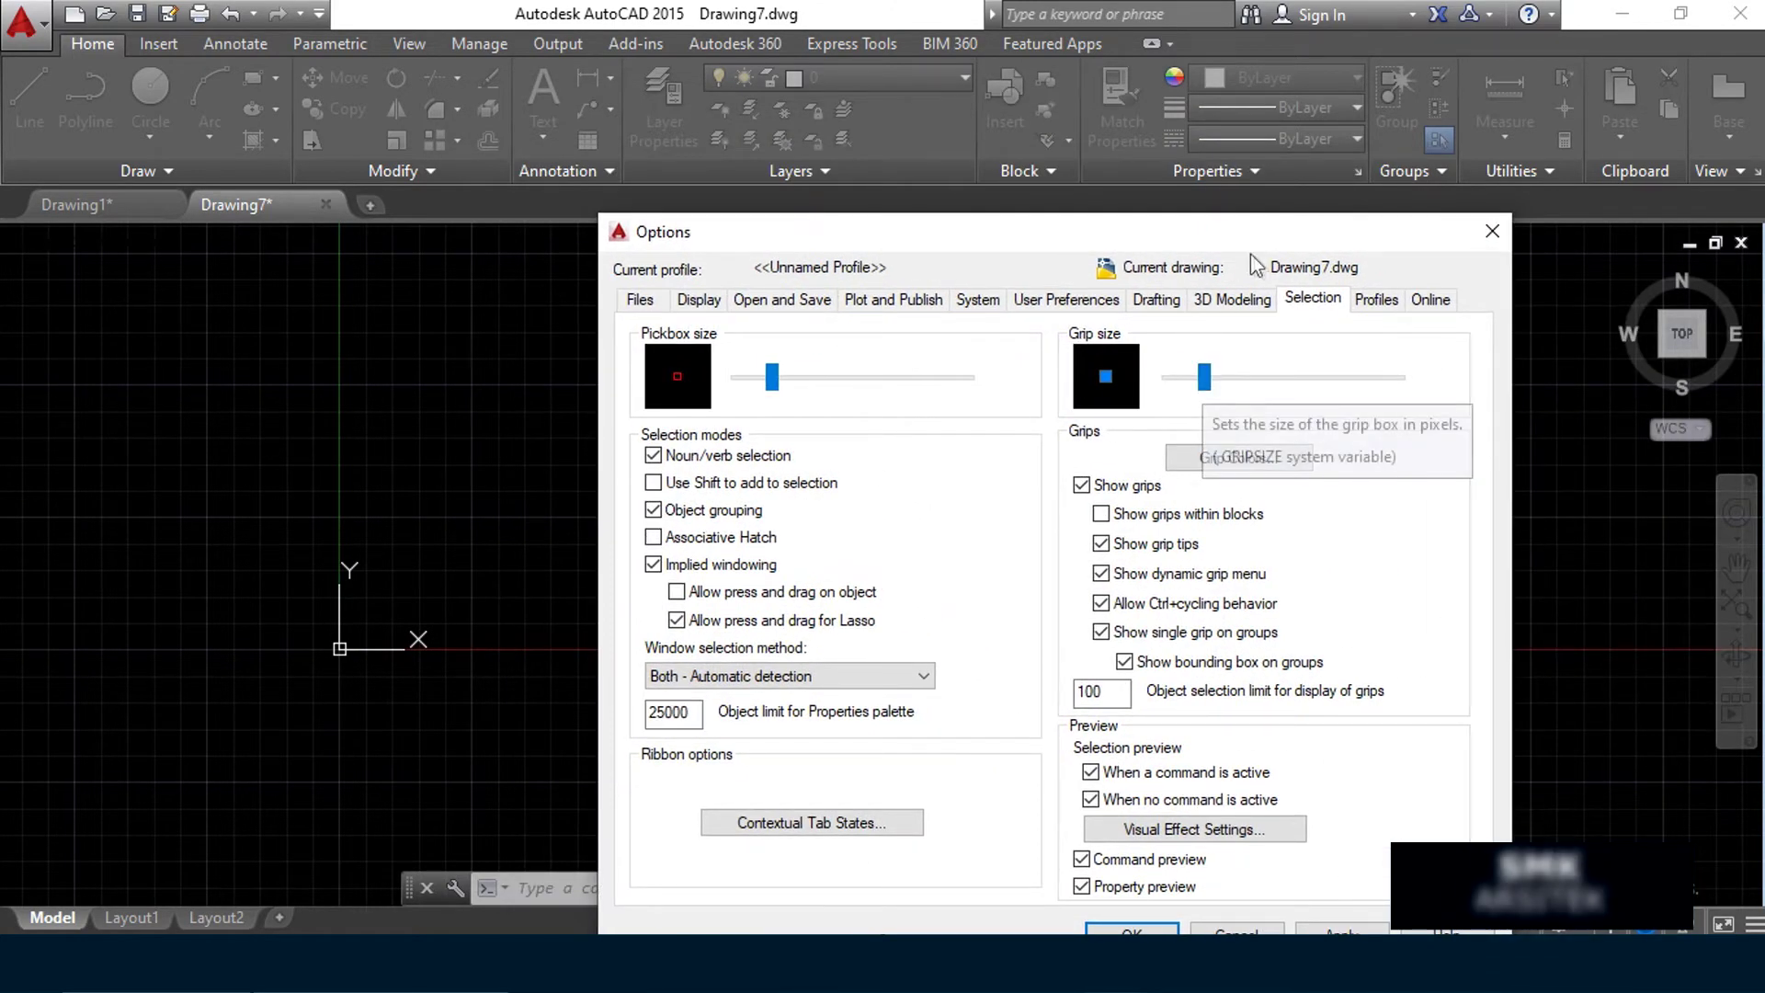
pyautogui.moveTo(1385, 391); pyautogui.dragTo(1398, 386)
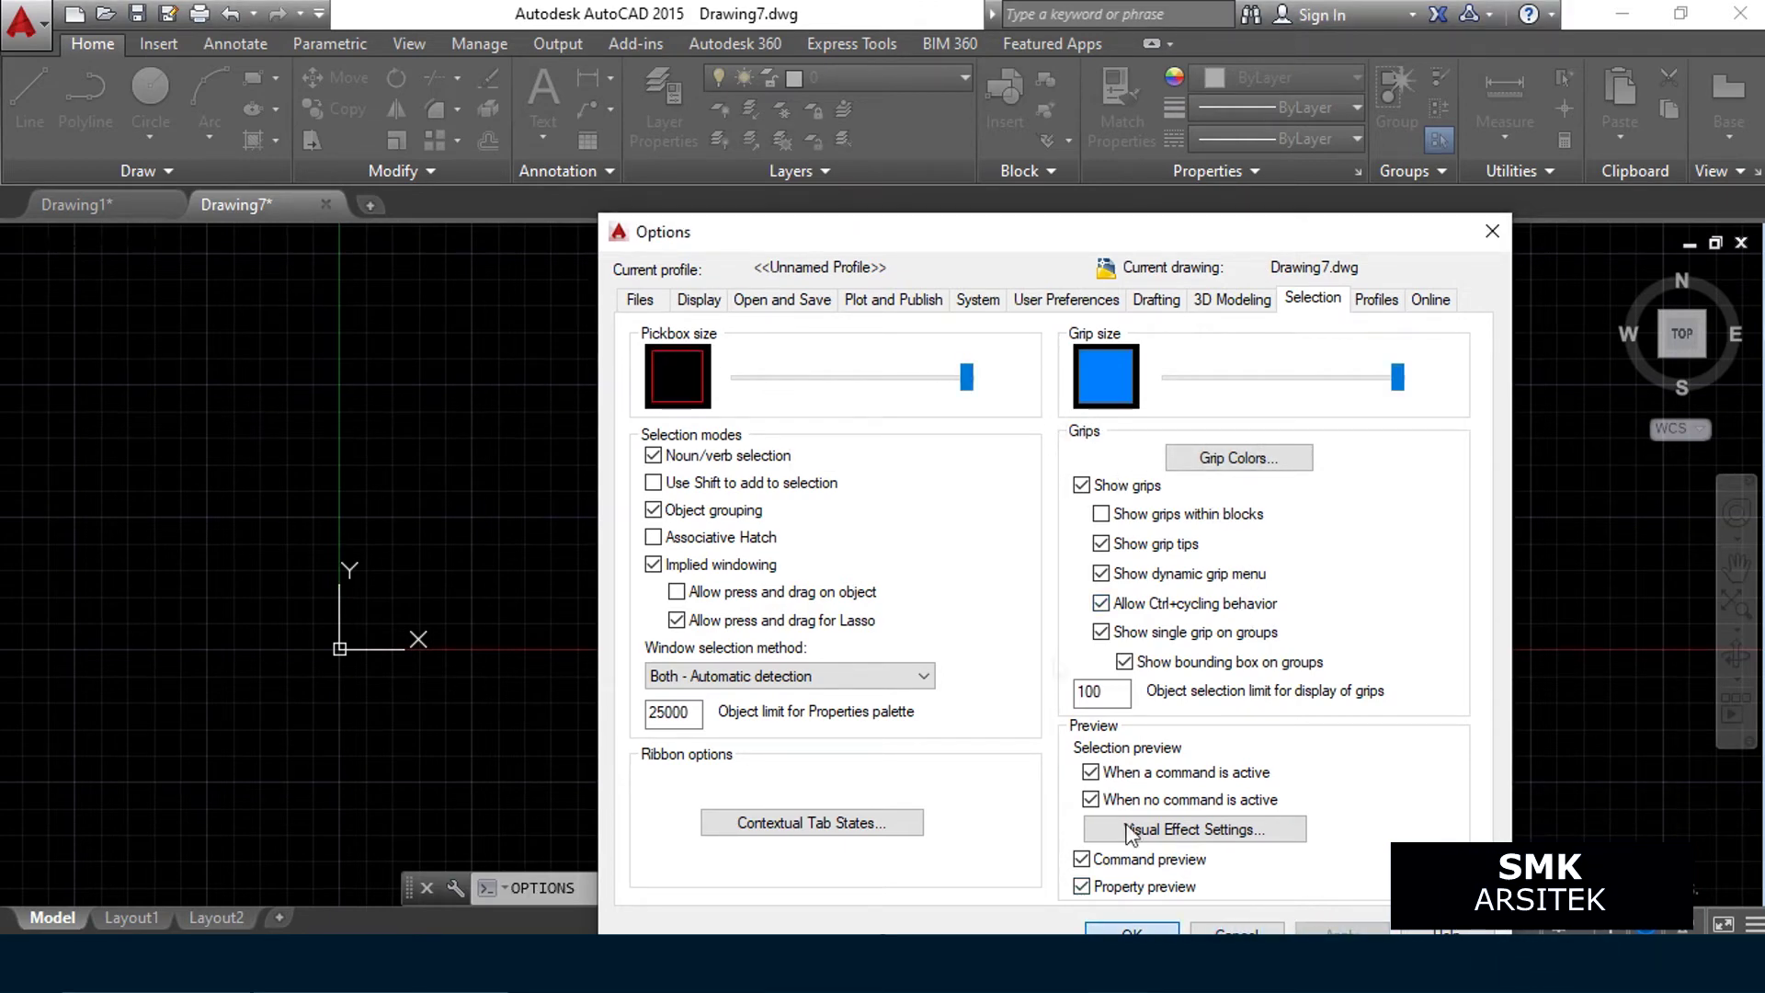
pyautogui.click(1132, 930)
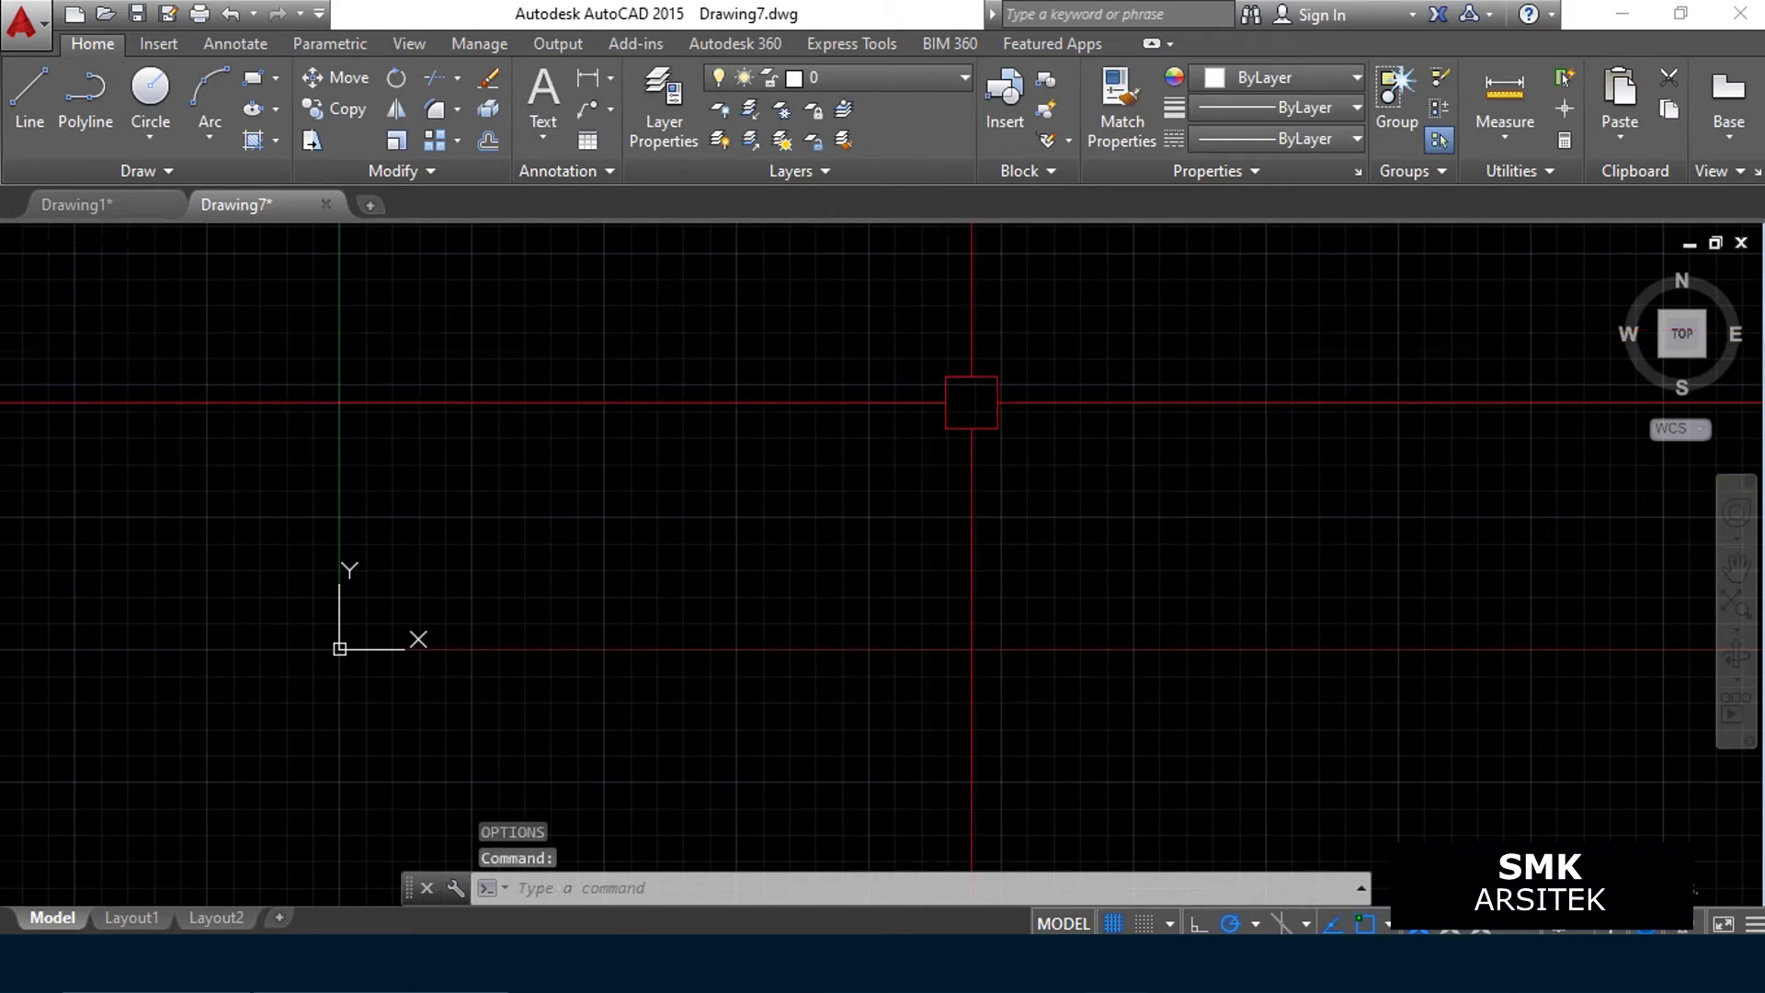
pyautogui.moveTo(982, 386); pyautogui.dragTo(906, 526, button='middle')
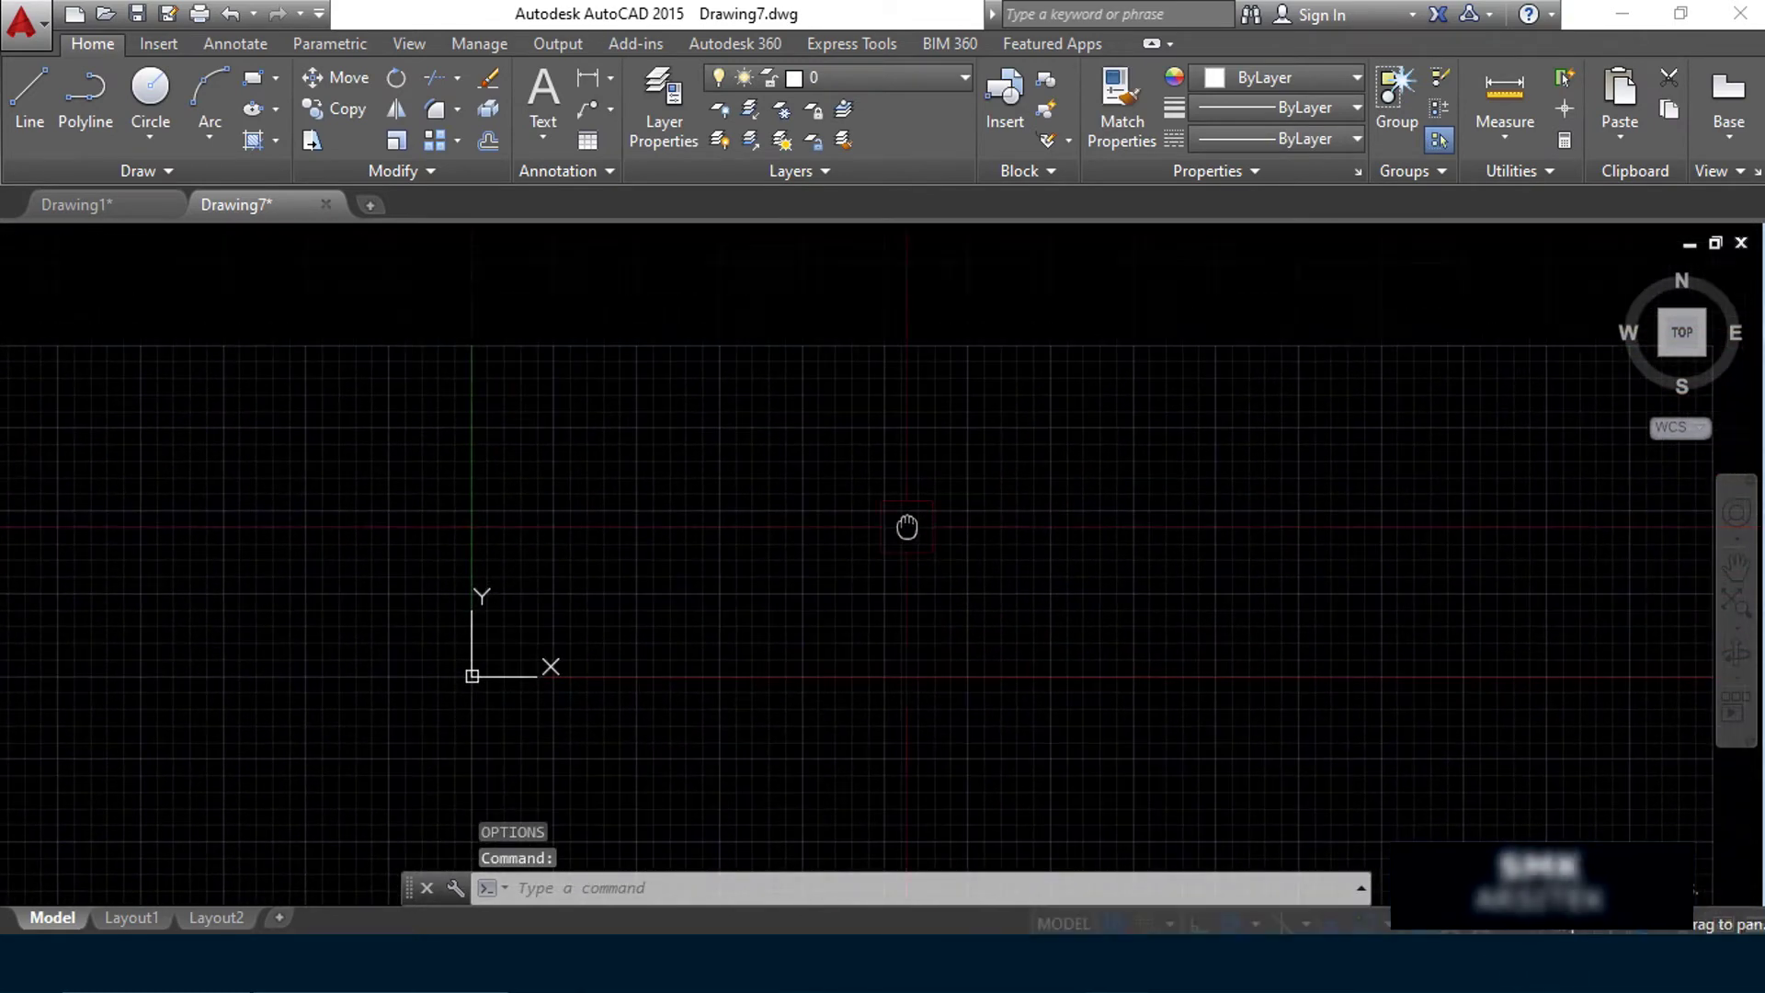
pyautogui.moveTo(969, 457); pyautogui.dragTo(985, 445, button='middle')
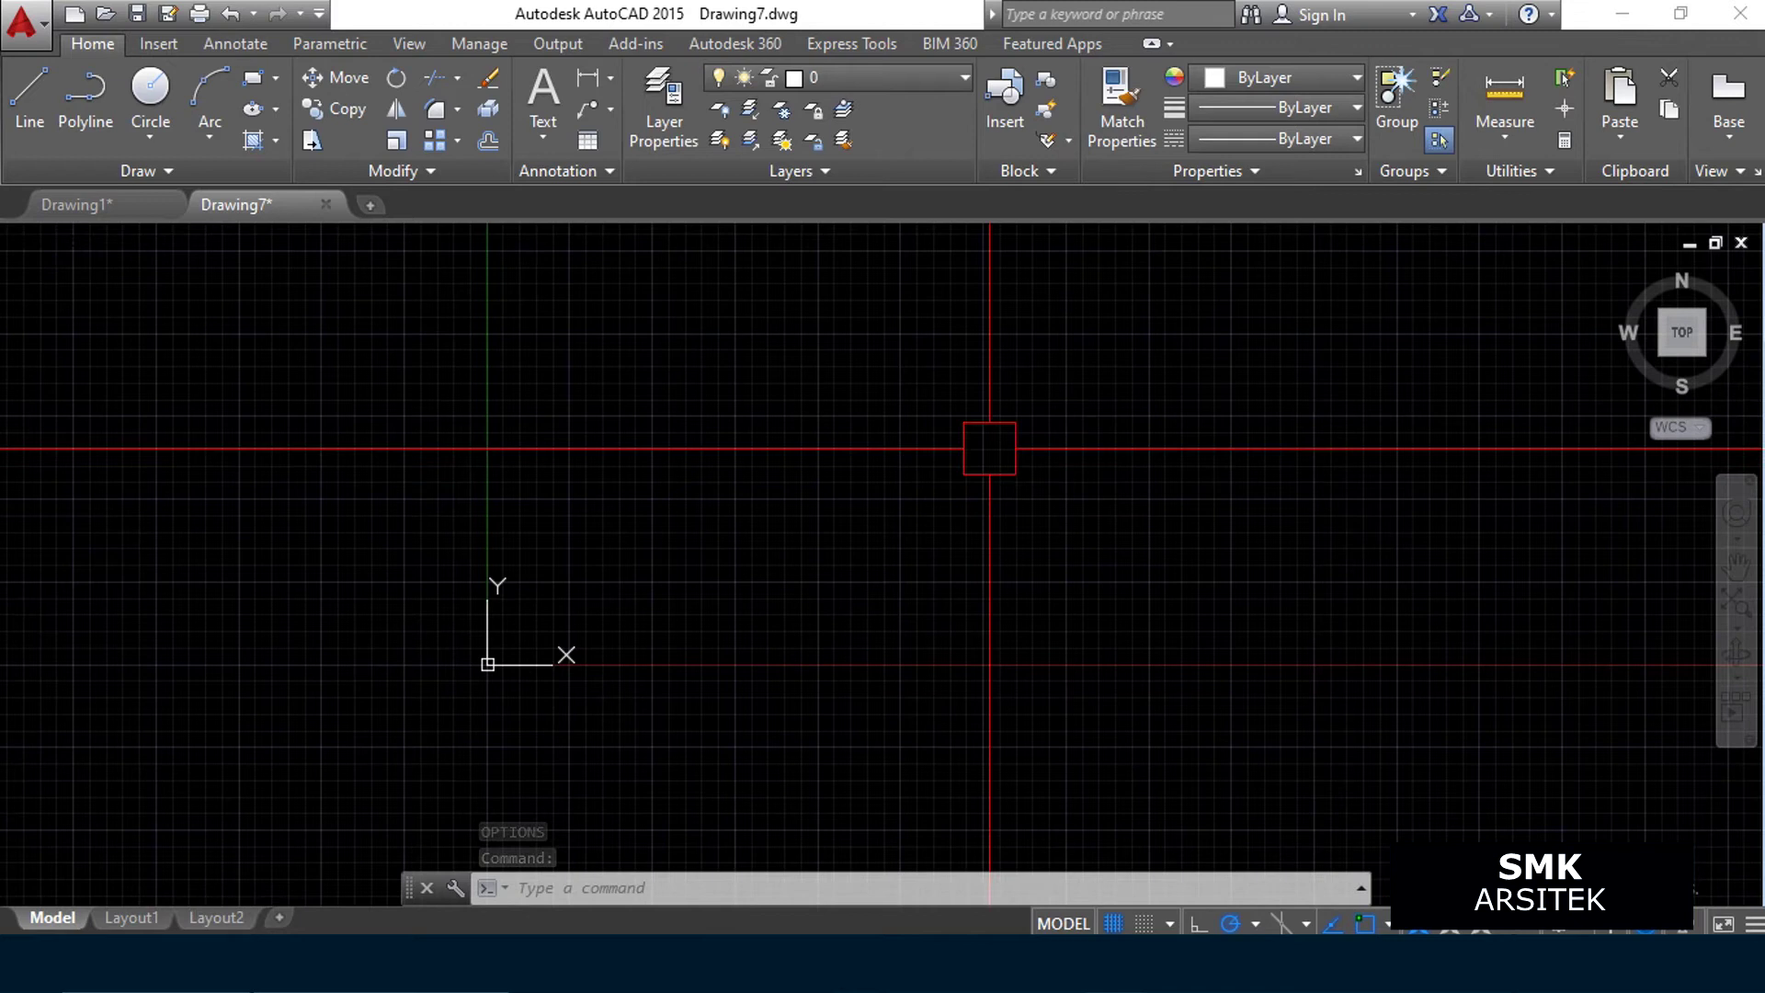
pyautogui.write('OP')
# Shrink the grip size and pickbox size sliders, then apply and close Options
pyautogui.press('Return')
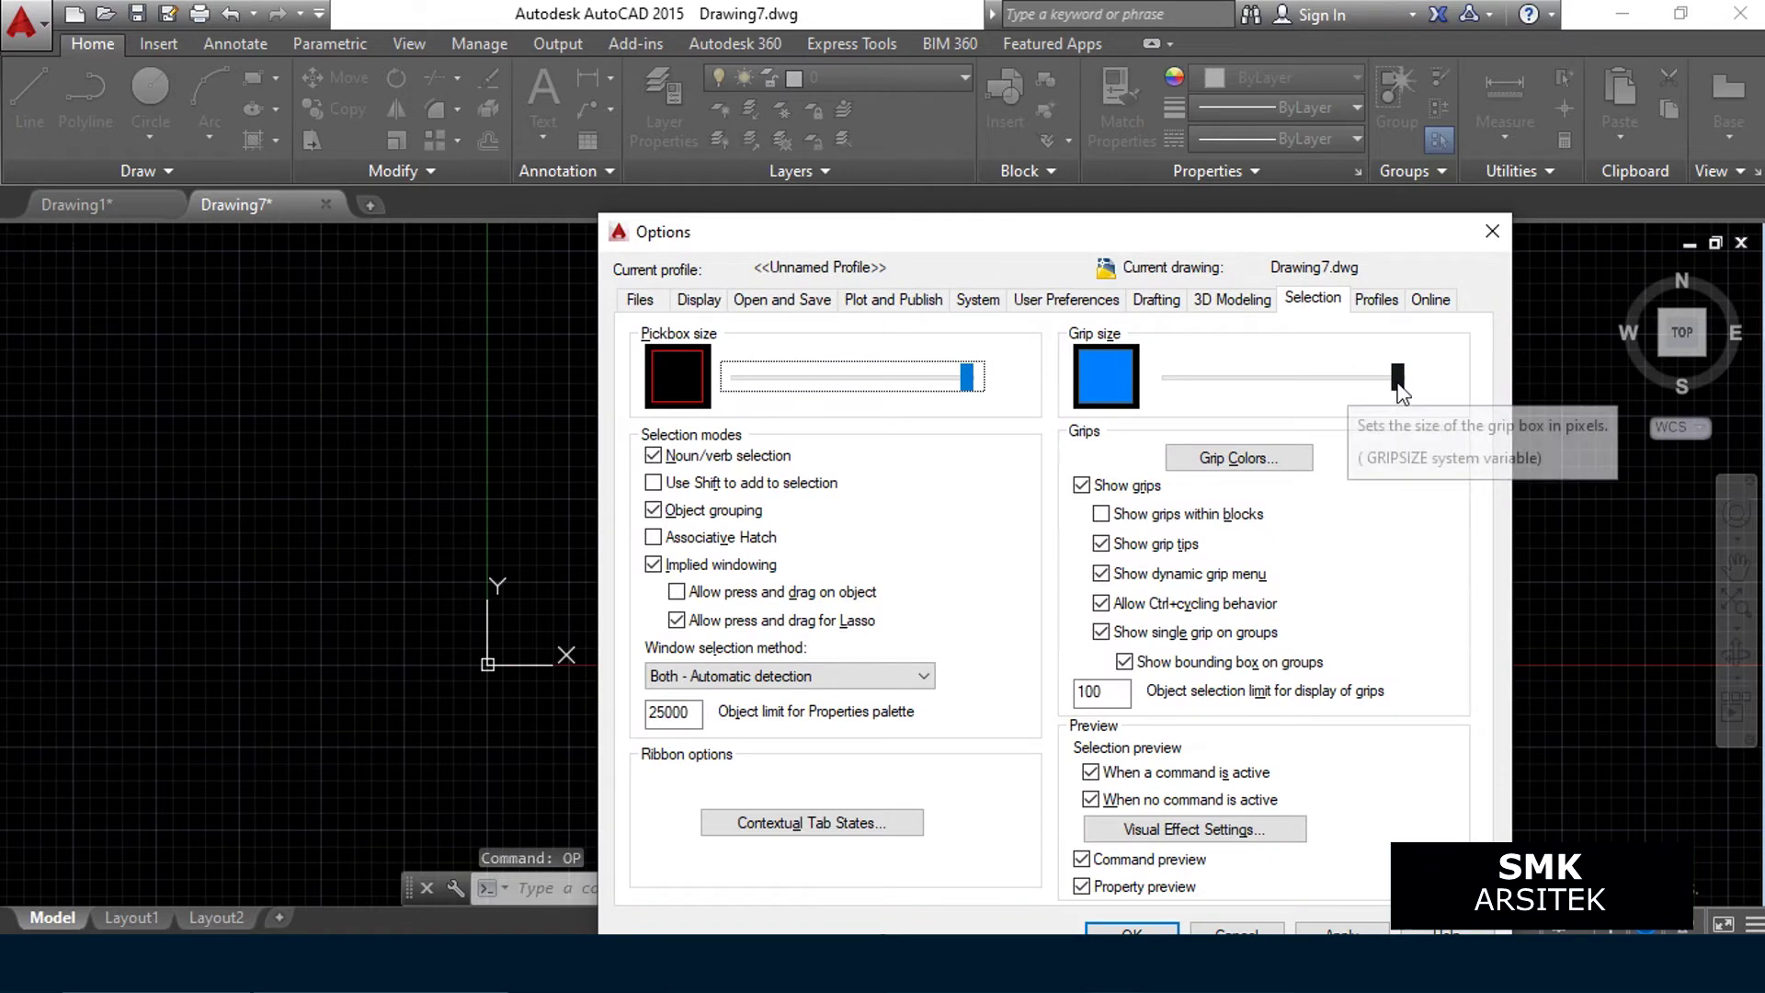
pyautogui.moveTo(1395, 377); pyautogui.dragTo(1192, 377)
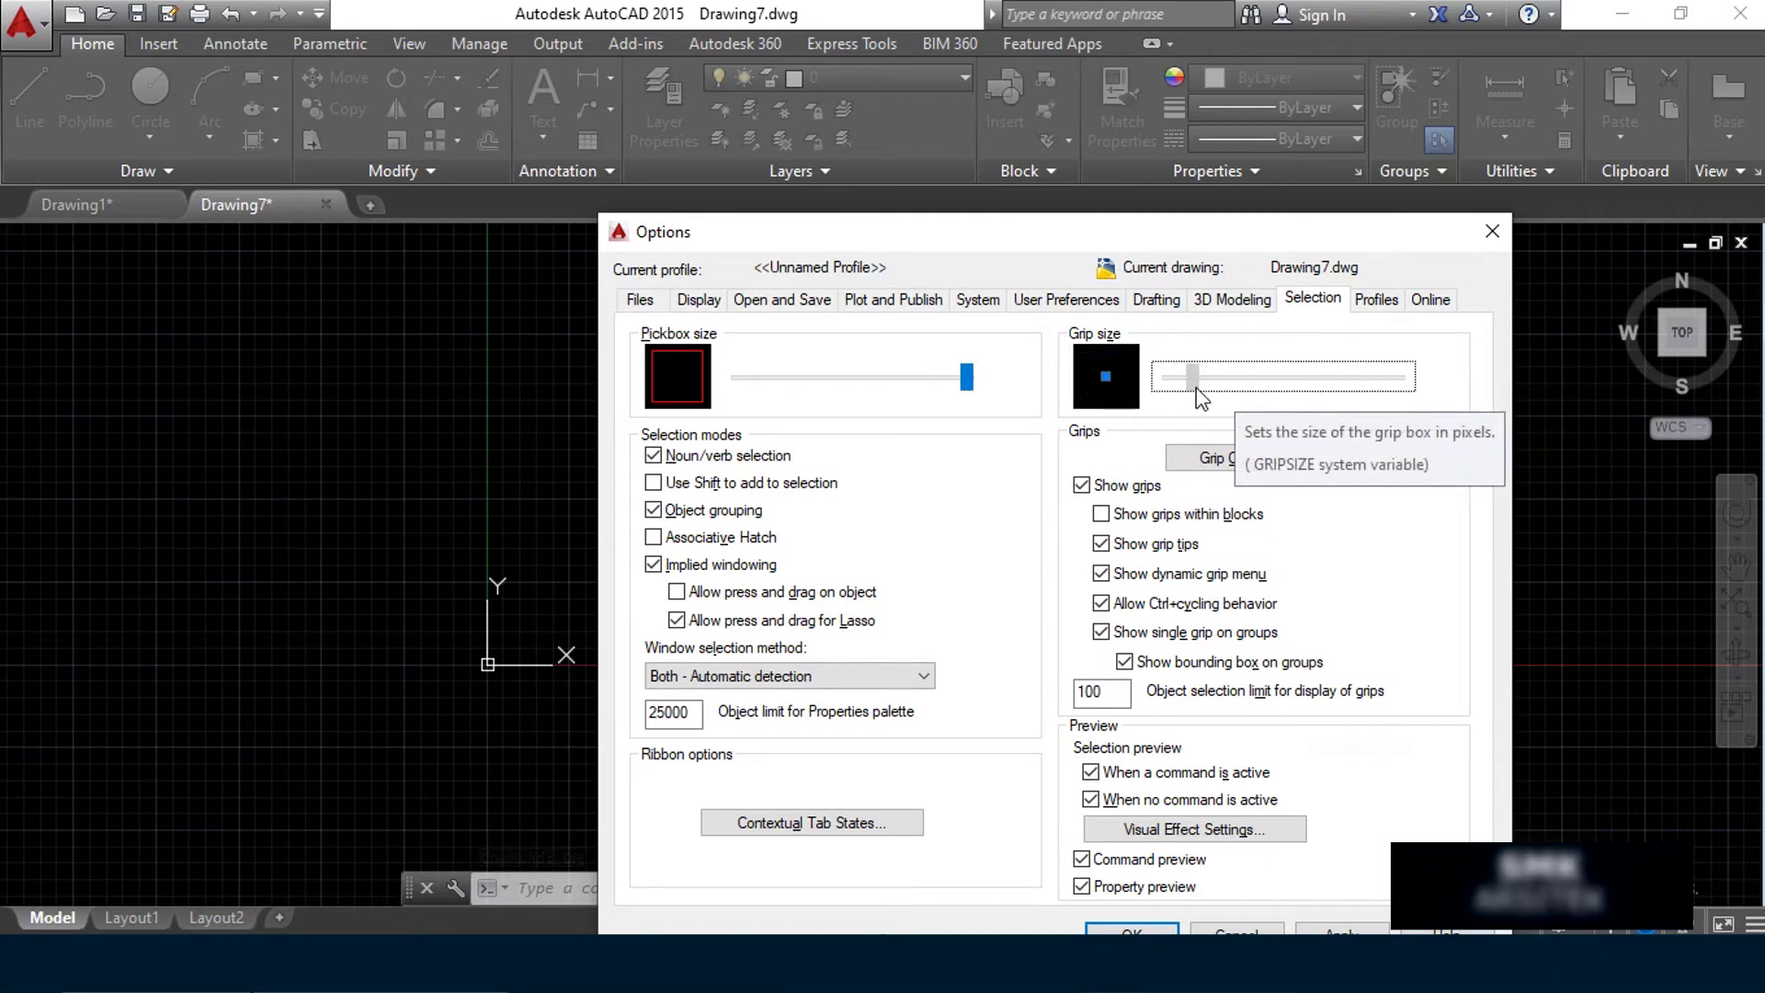
pyautogui.click(968, 379)
pyautogui.moveTo(780, 386); pyautogui.dragTo(769, 387)
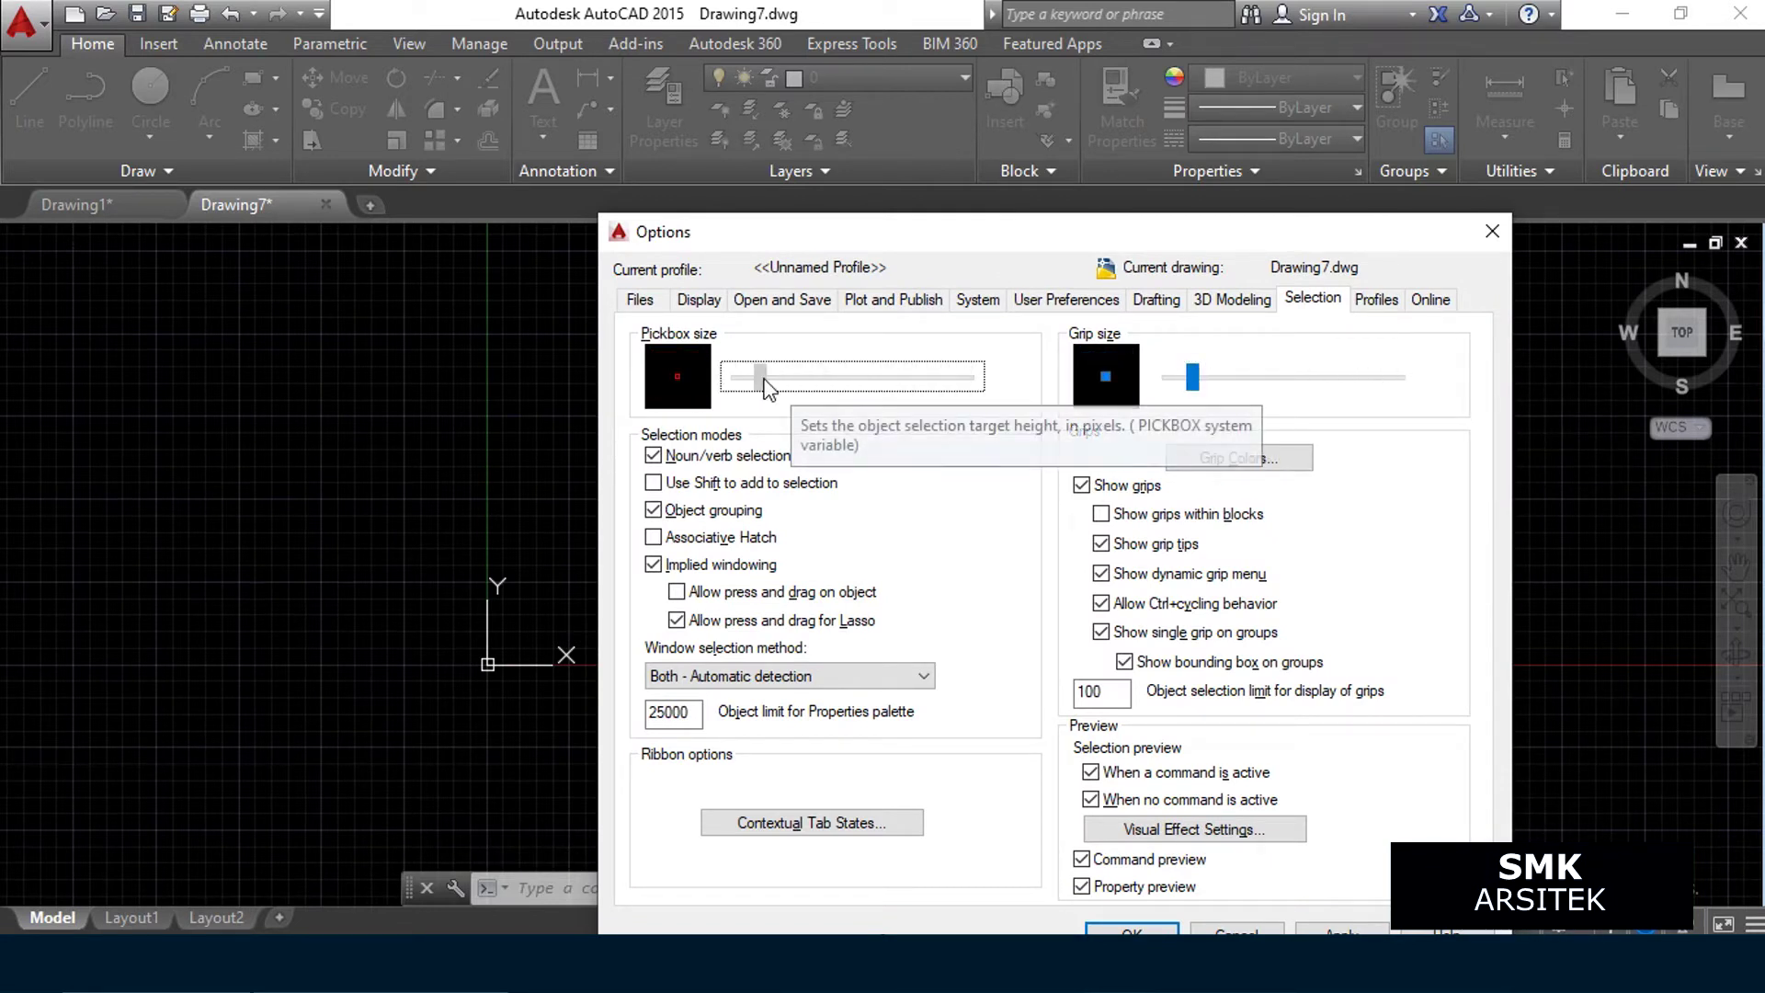
pyautogui.click(1376, 300)
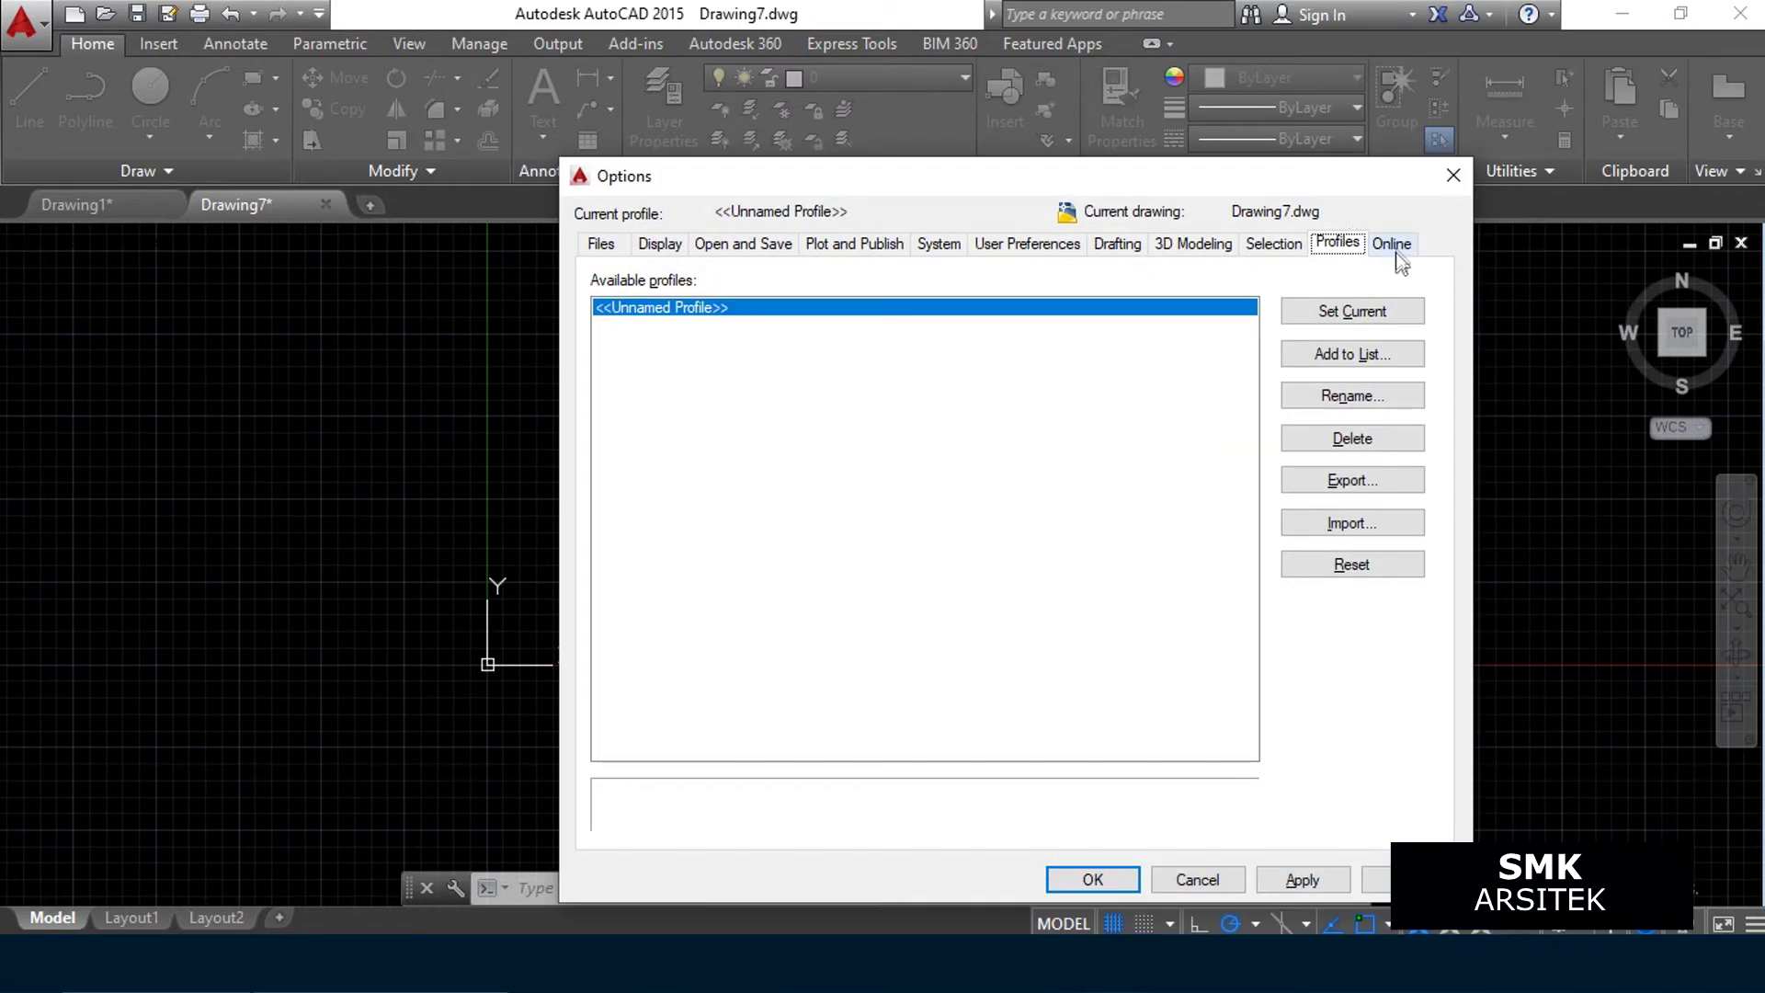
pyautogui.click(1393, 247)
pyautogui.click(1294, 847)
pyautogui.click(1109, 851)
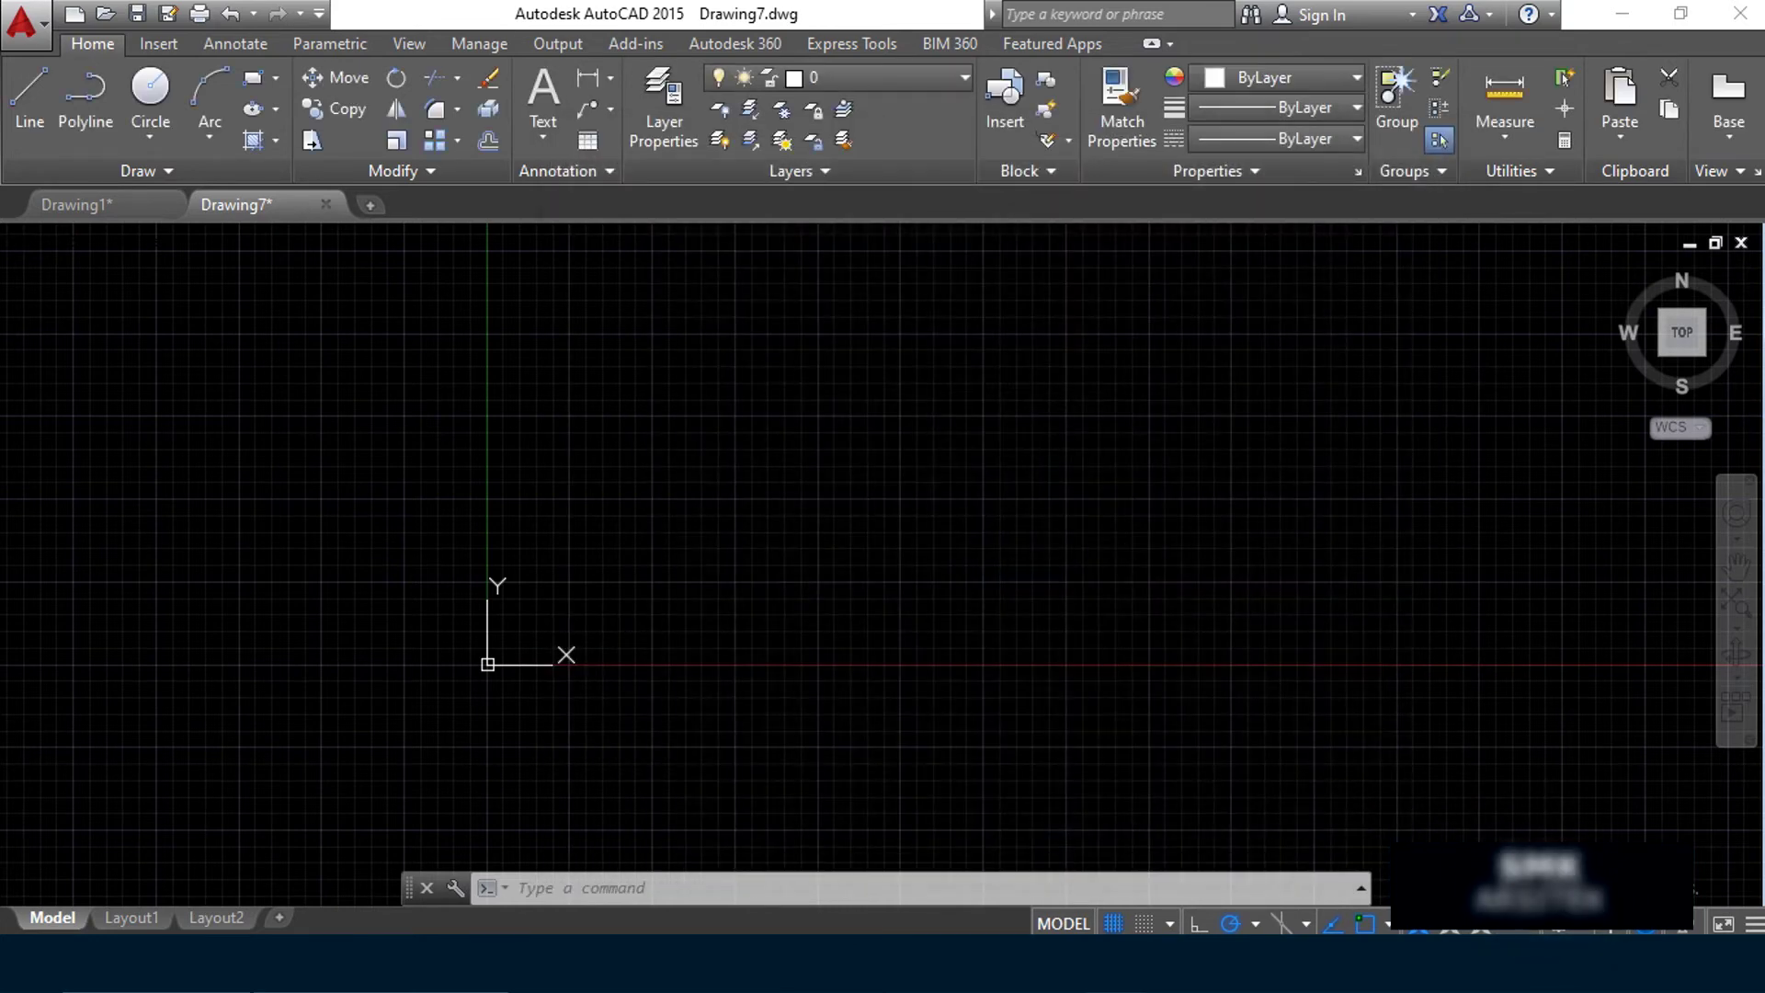
pyautogui.moveTo(1367, 583); pyautogui.dragTo(1494, 481, button='middle')
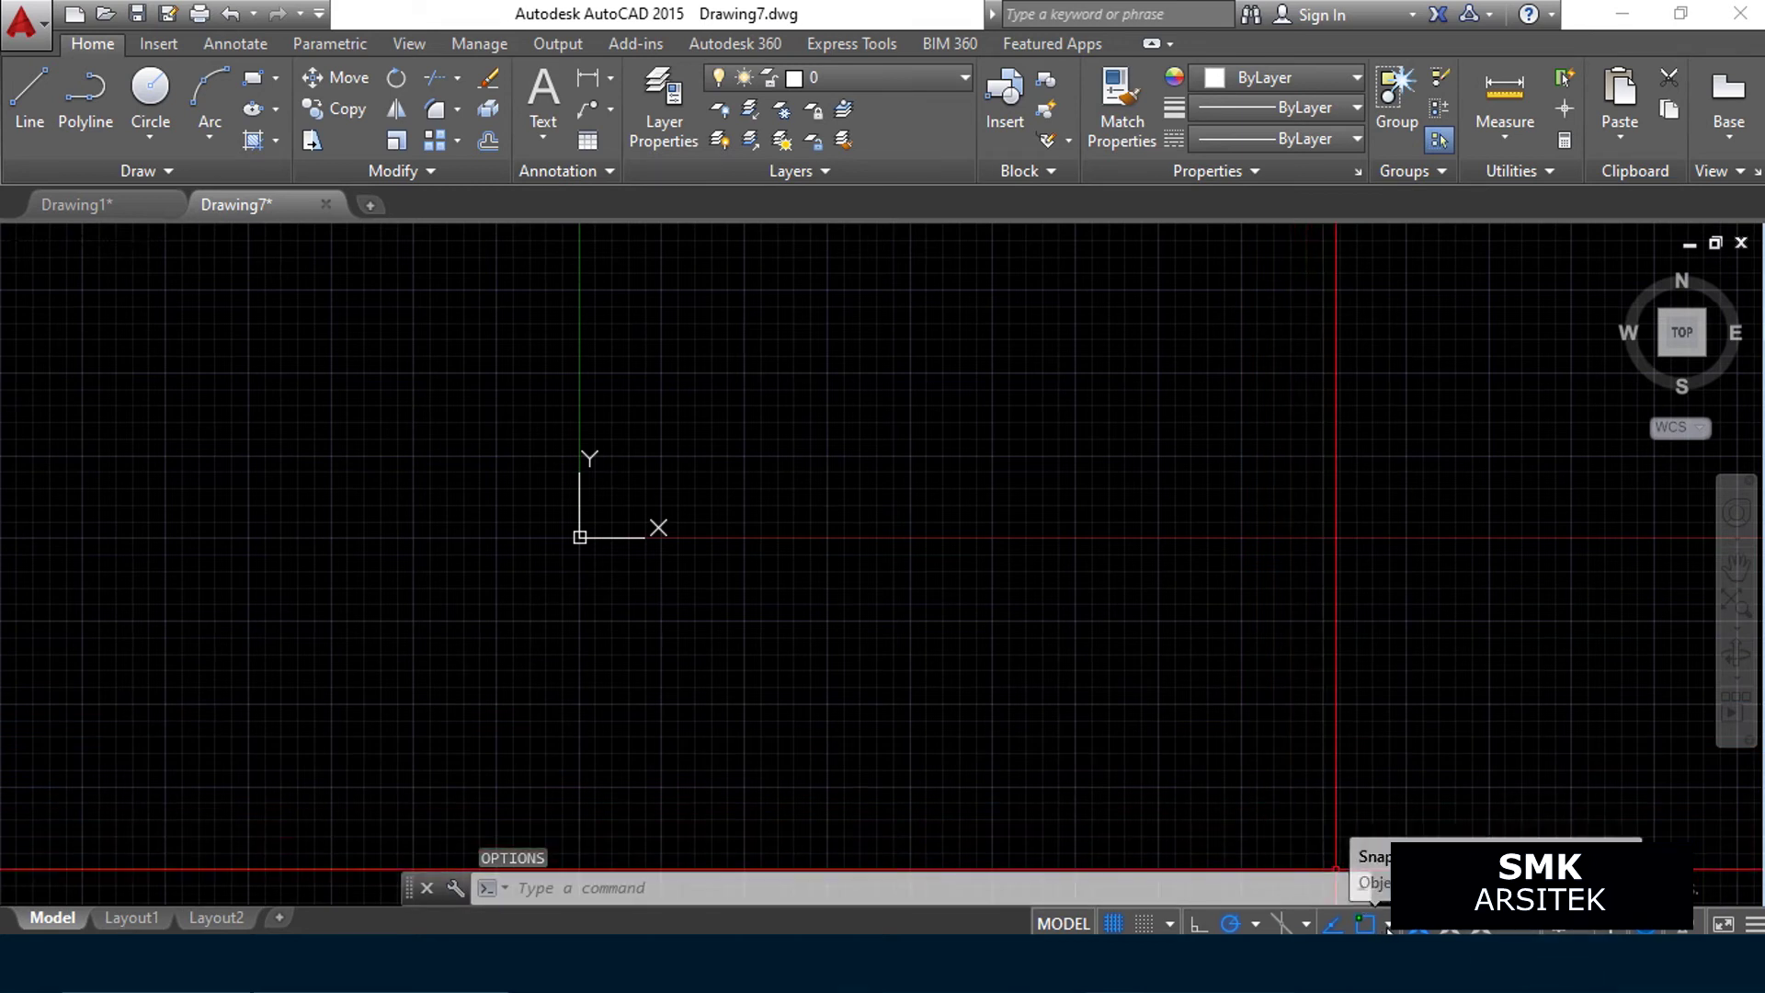
pyautogui.click(1388, 924)
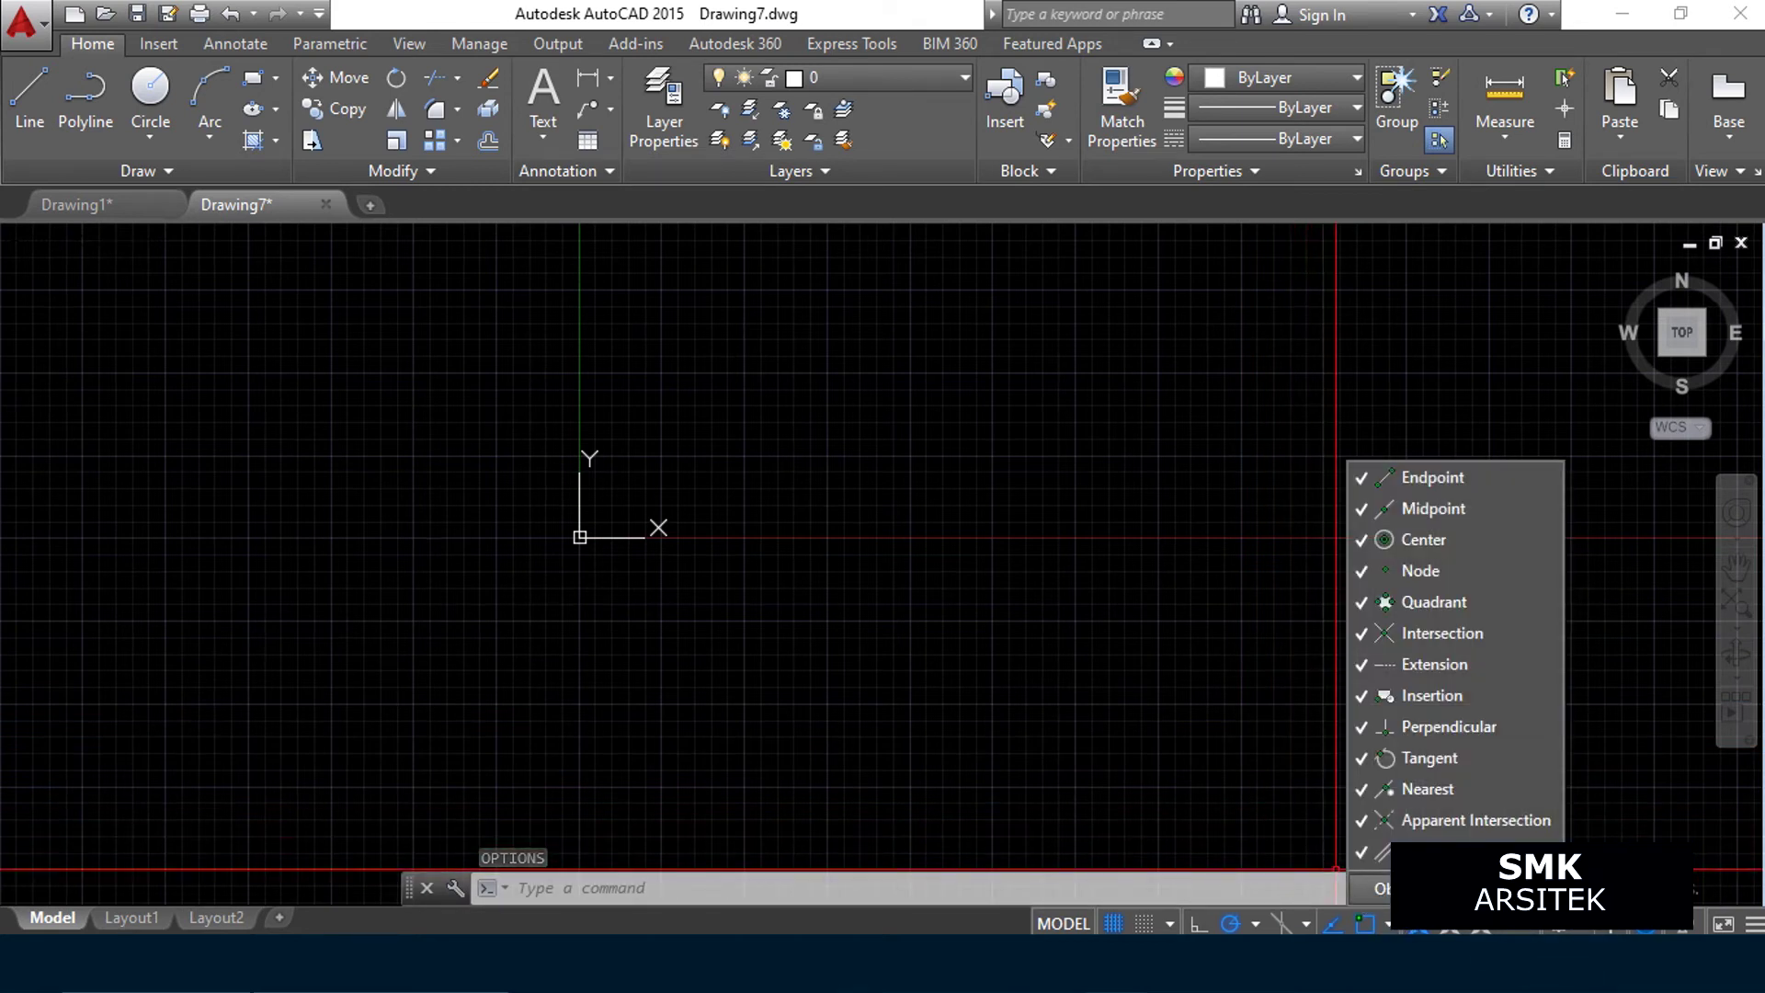
pyautogui.press('Escape')
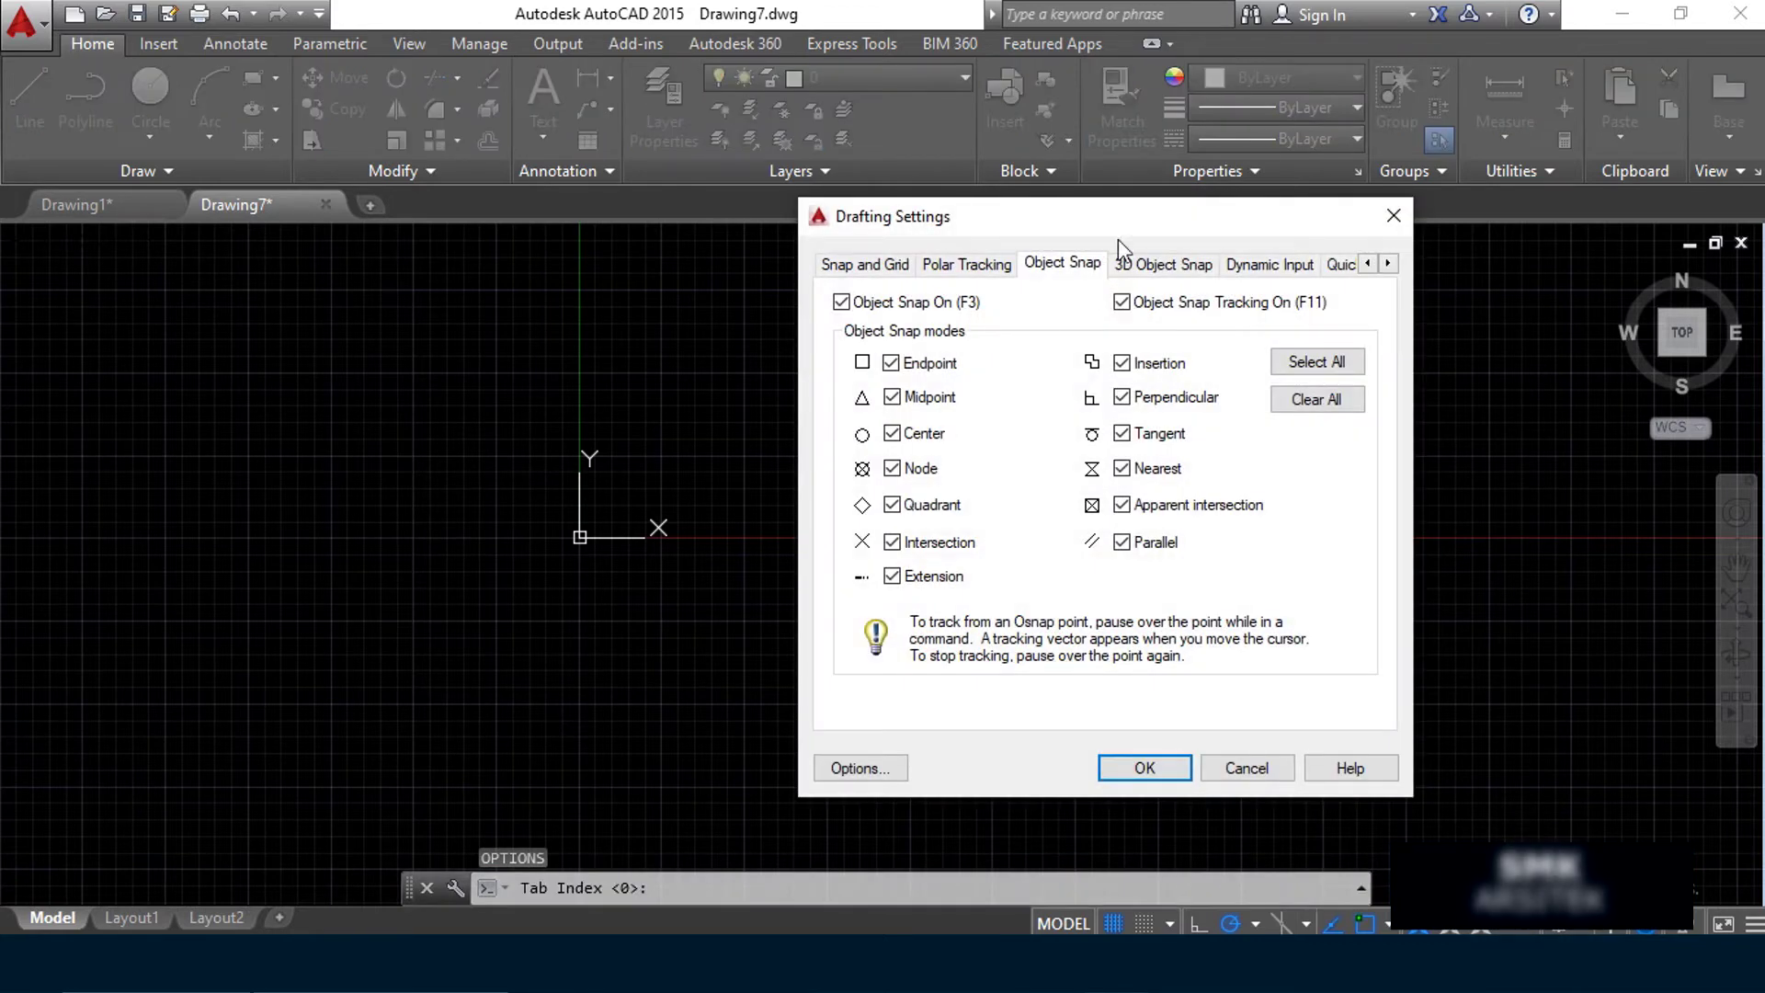
pyautogui.moveTo(1145, 232); pyautogui.dragTo(1165, 212)
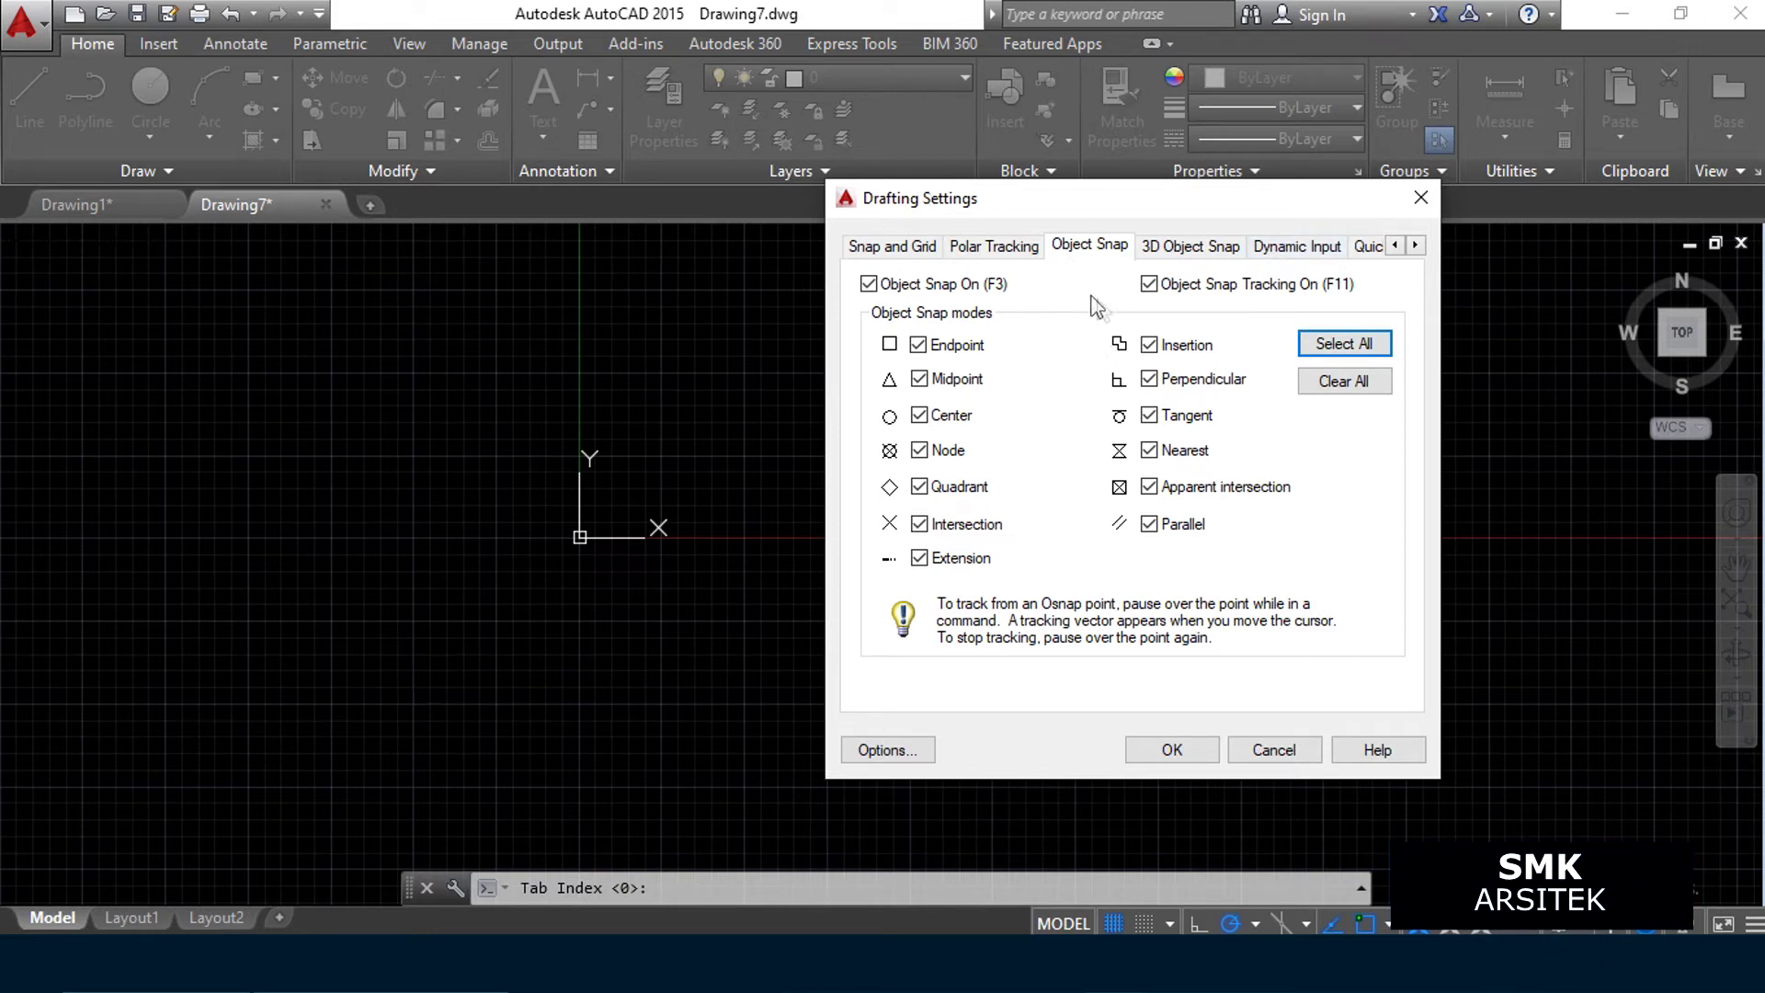
pyautogui.click(913, 257)
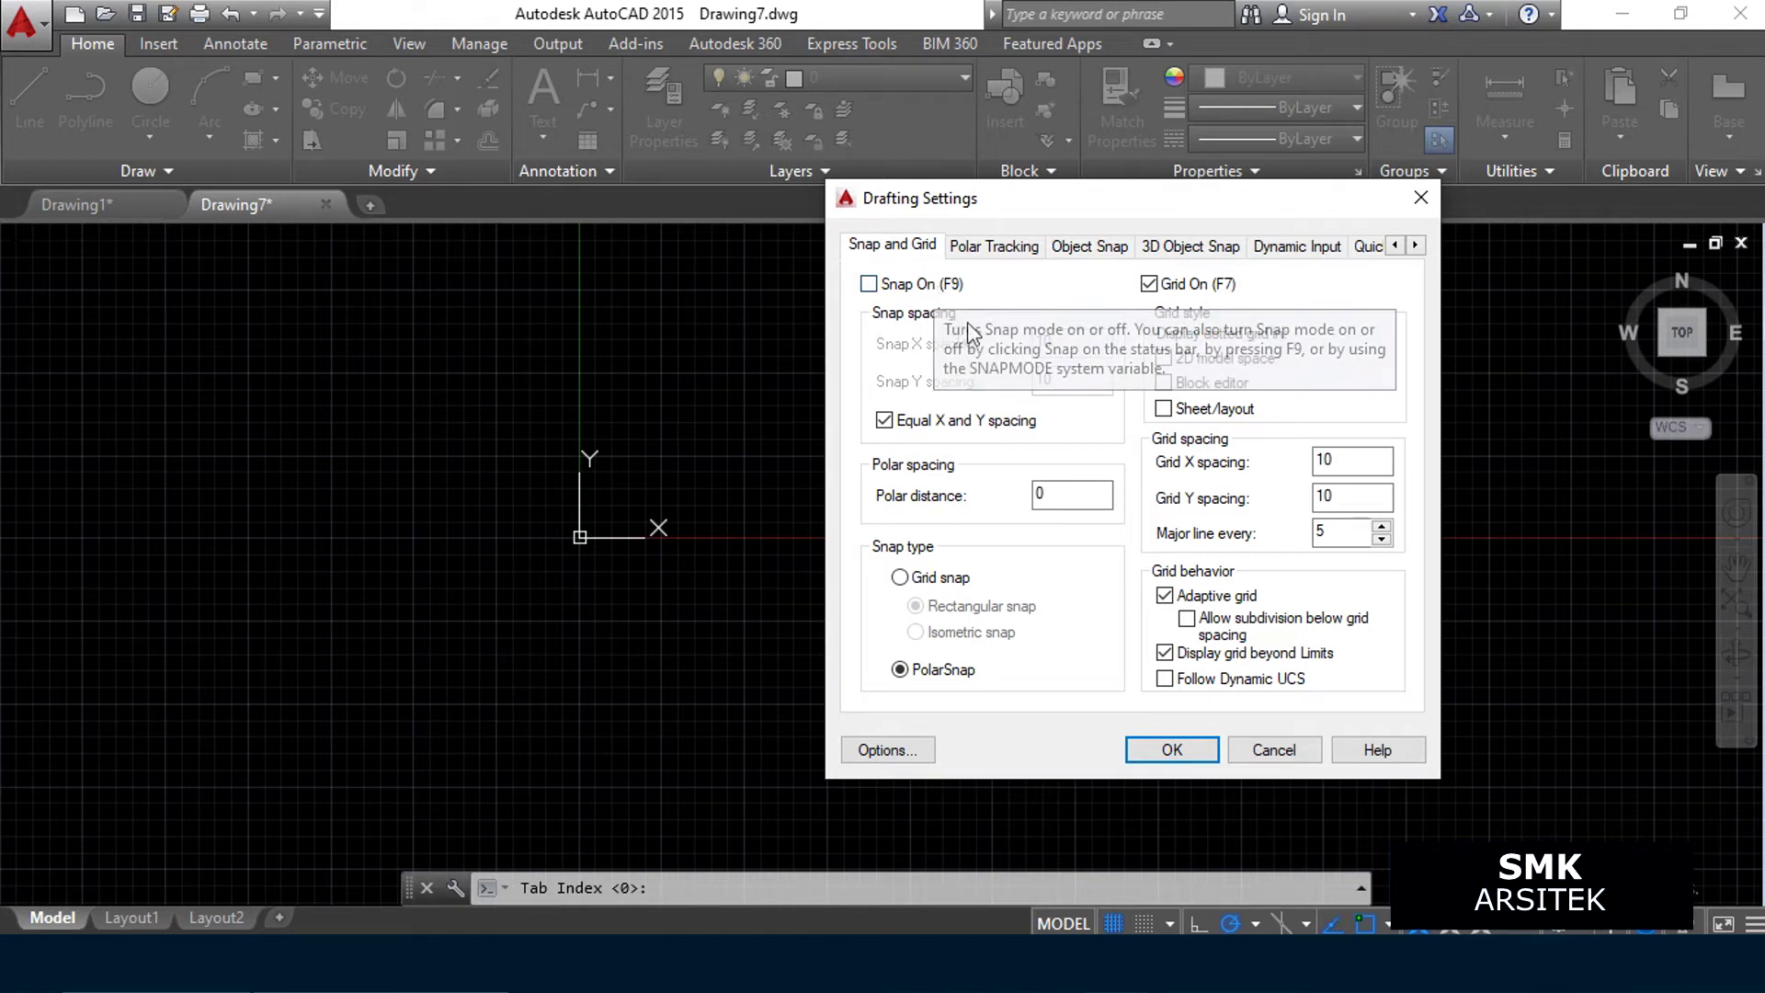
pyautogui.click(987, 248)
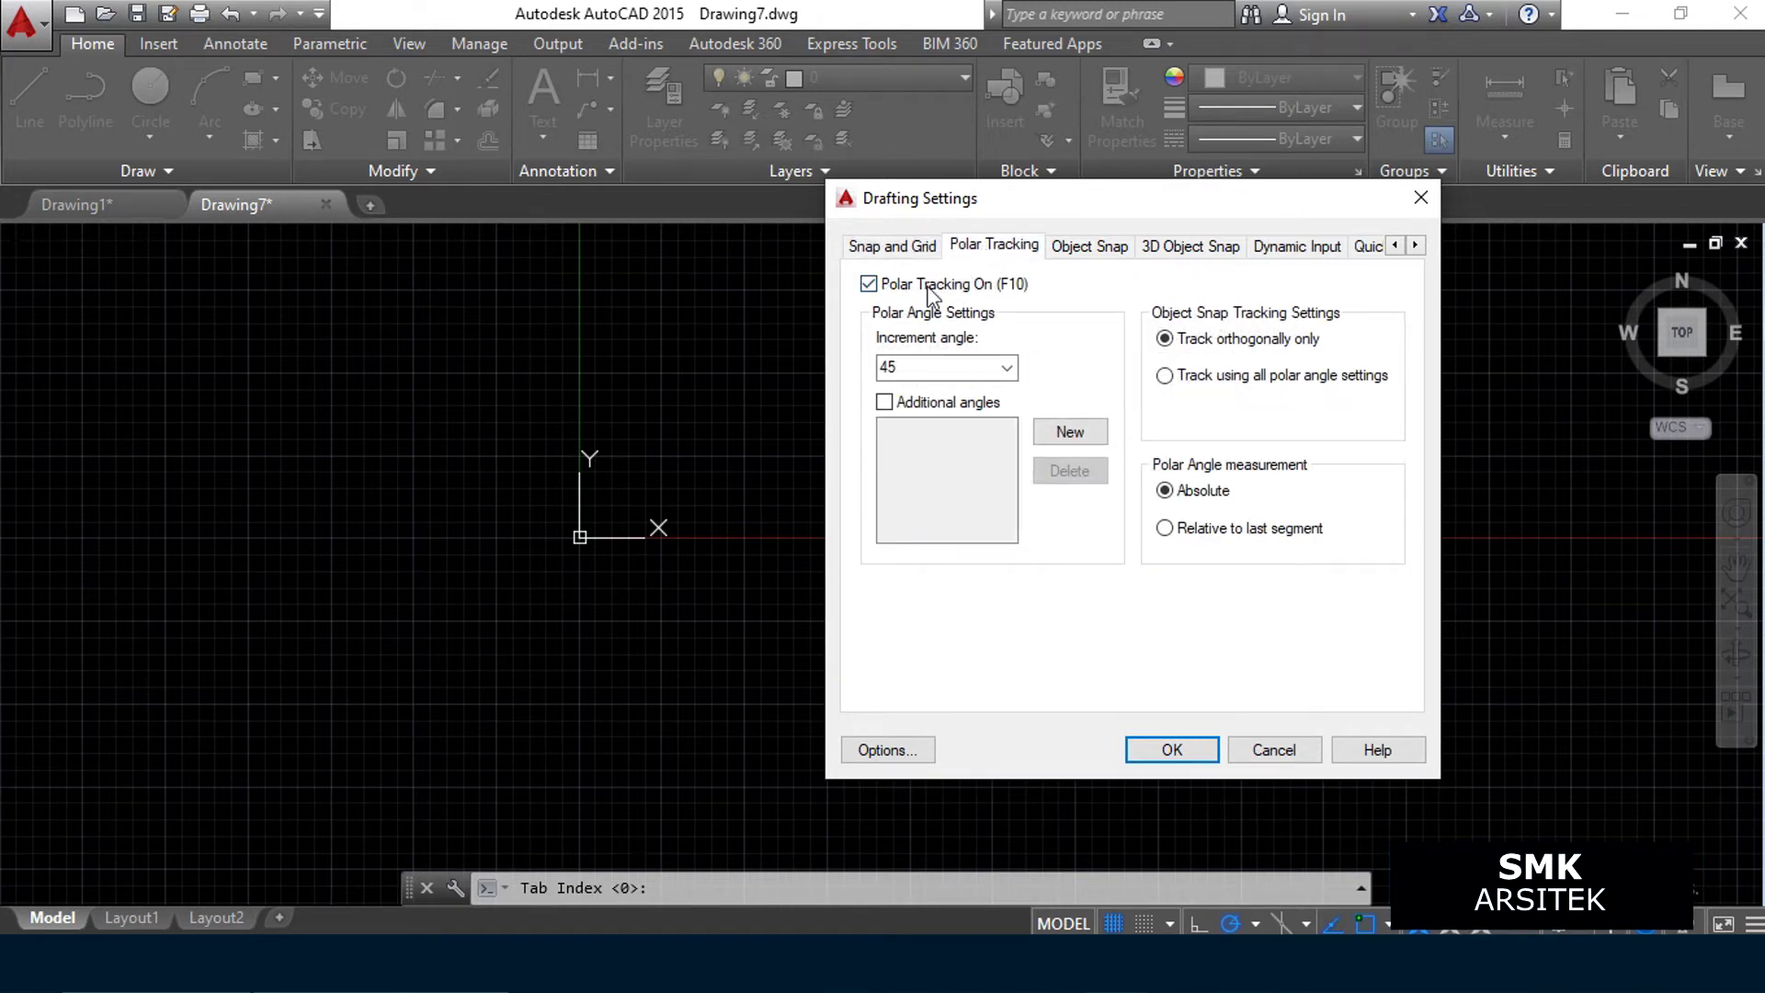
pyautogui.click(869, 284)
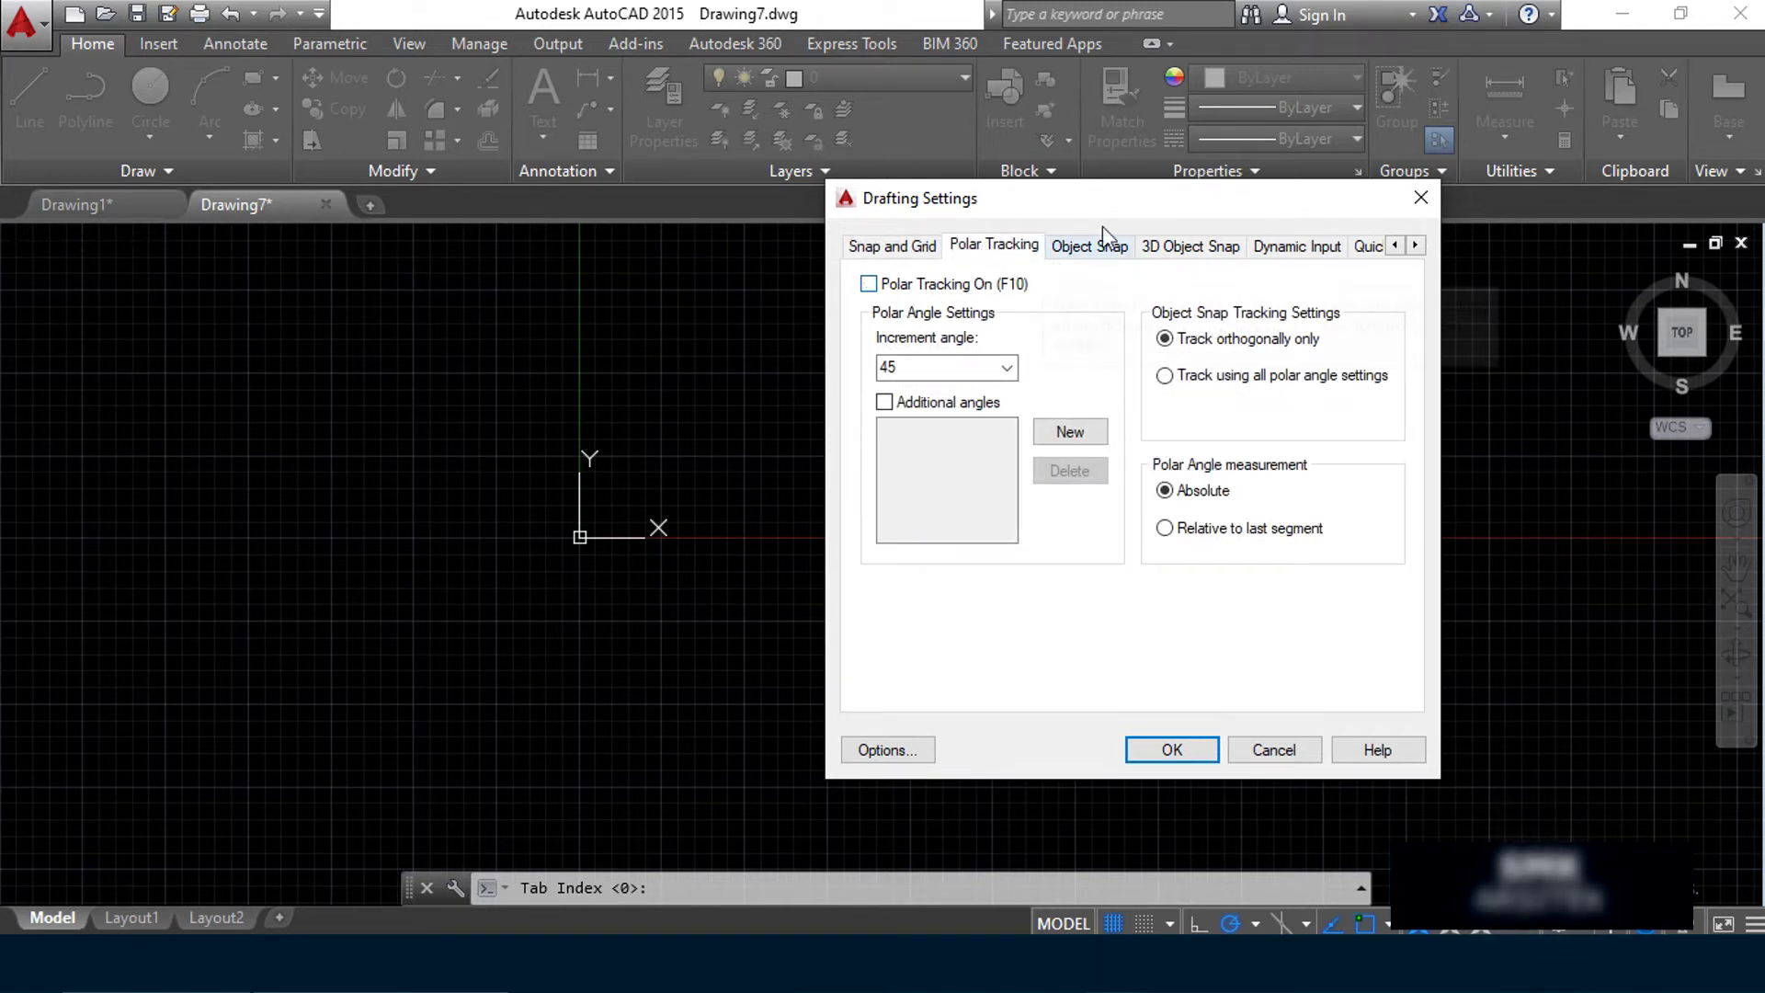
pyautogui.moveTo(1138, 216); pyautogui.dragTo(1208, 269)
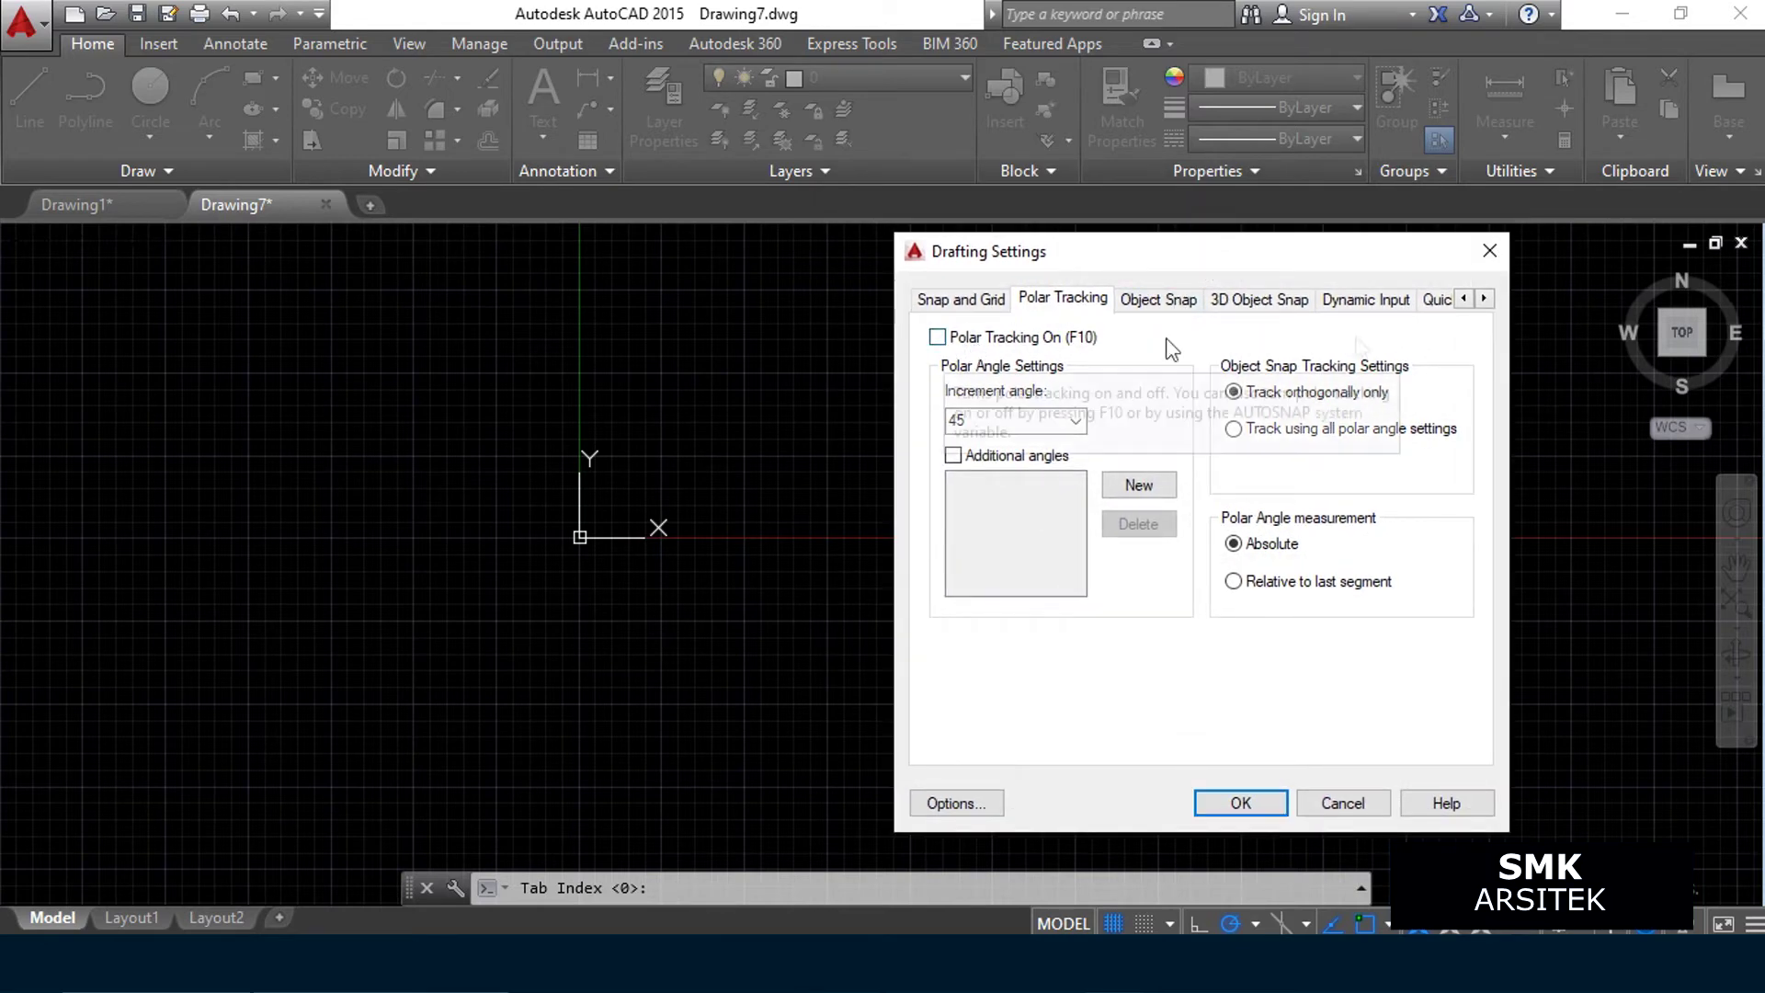
pyautogui.moveTo(1422, 267); pyautogui.dragTo(1413, 241)
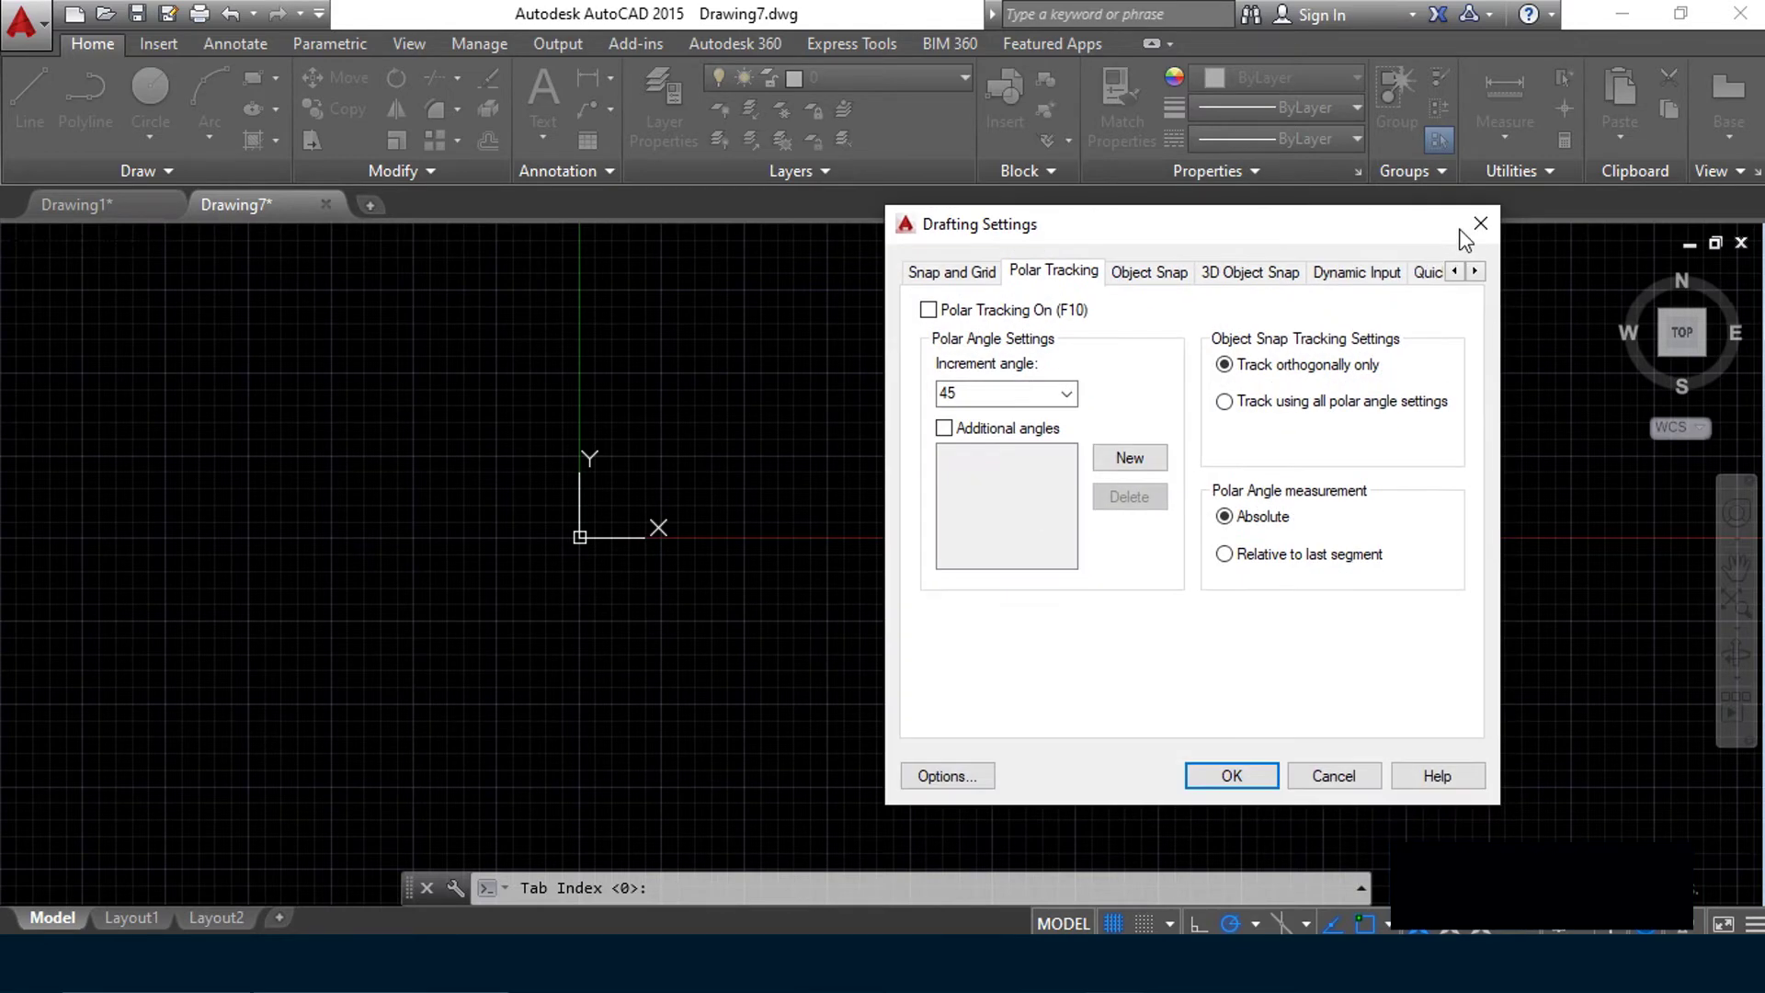
pyautogui.moveTo(1460, 230); pyautogui.dragTo(1442, 219)
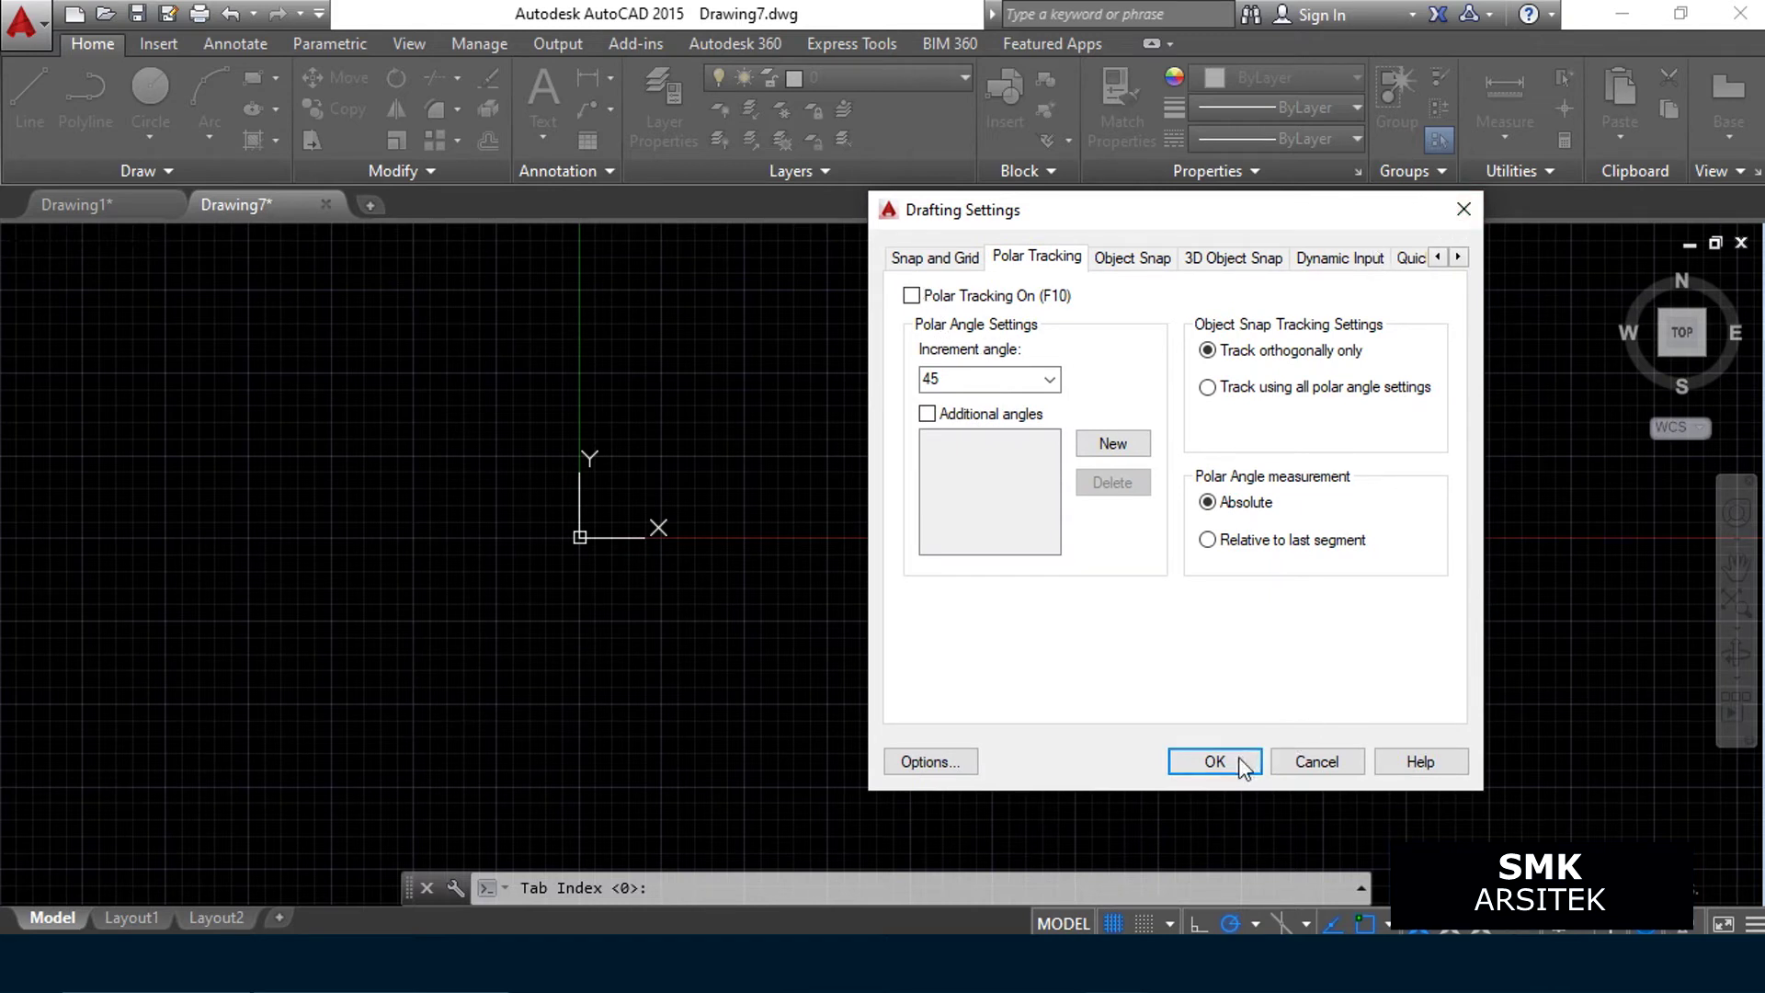
pyautogui.click(911, 296)
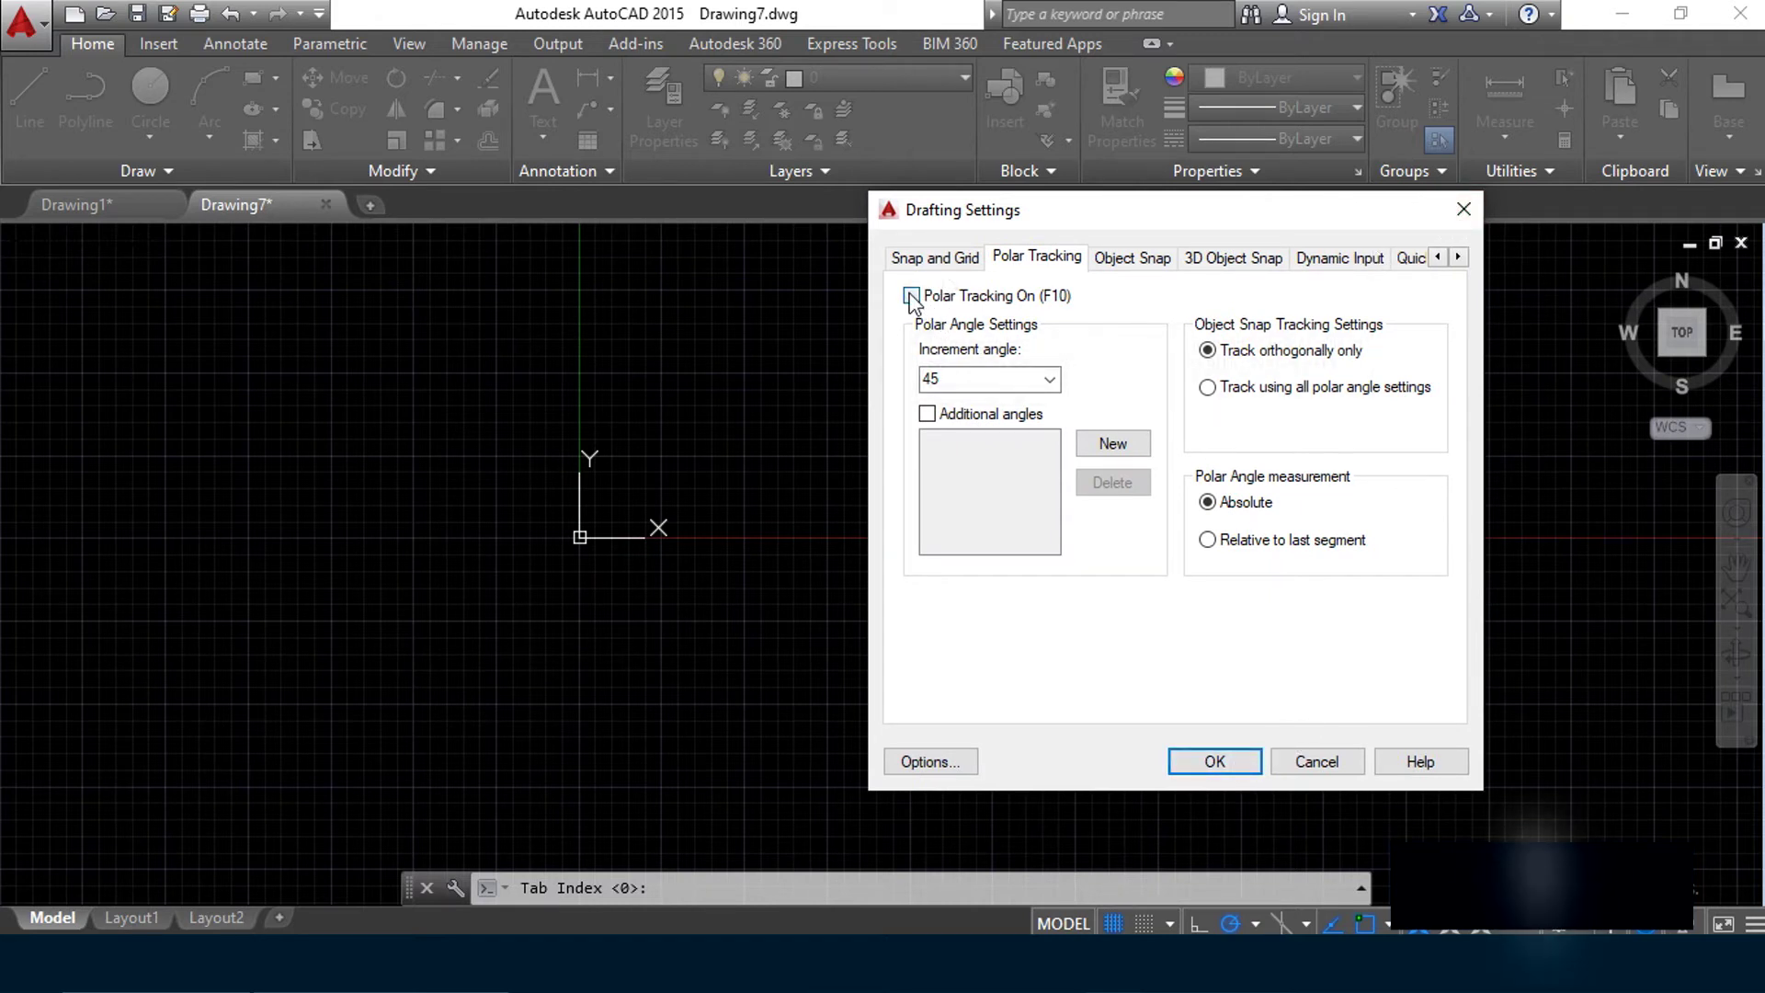
pyautogui.click(1214, 761)
pyautogui.moveTo(1127, 448); pyautogui.dragTo(1122, 473, button='middle')
# Start a line, cancel it, and check the polar tracking angle list unchanged
pyautogui.write('l')
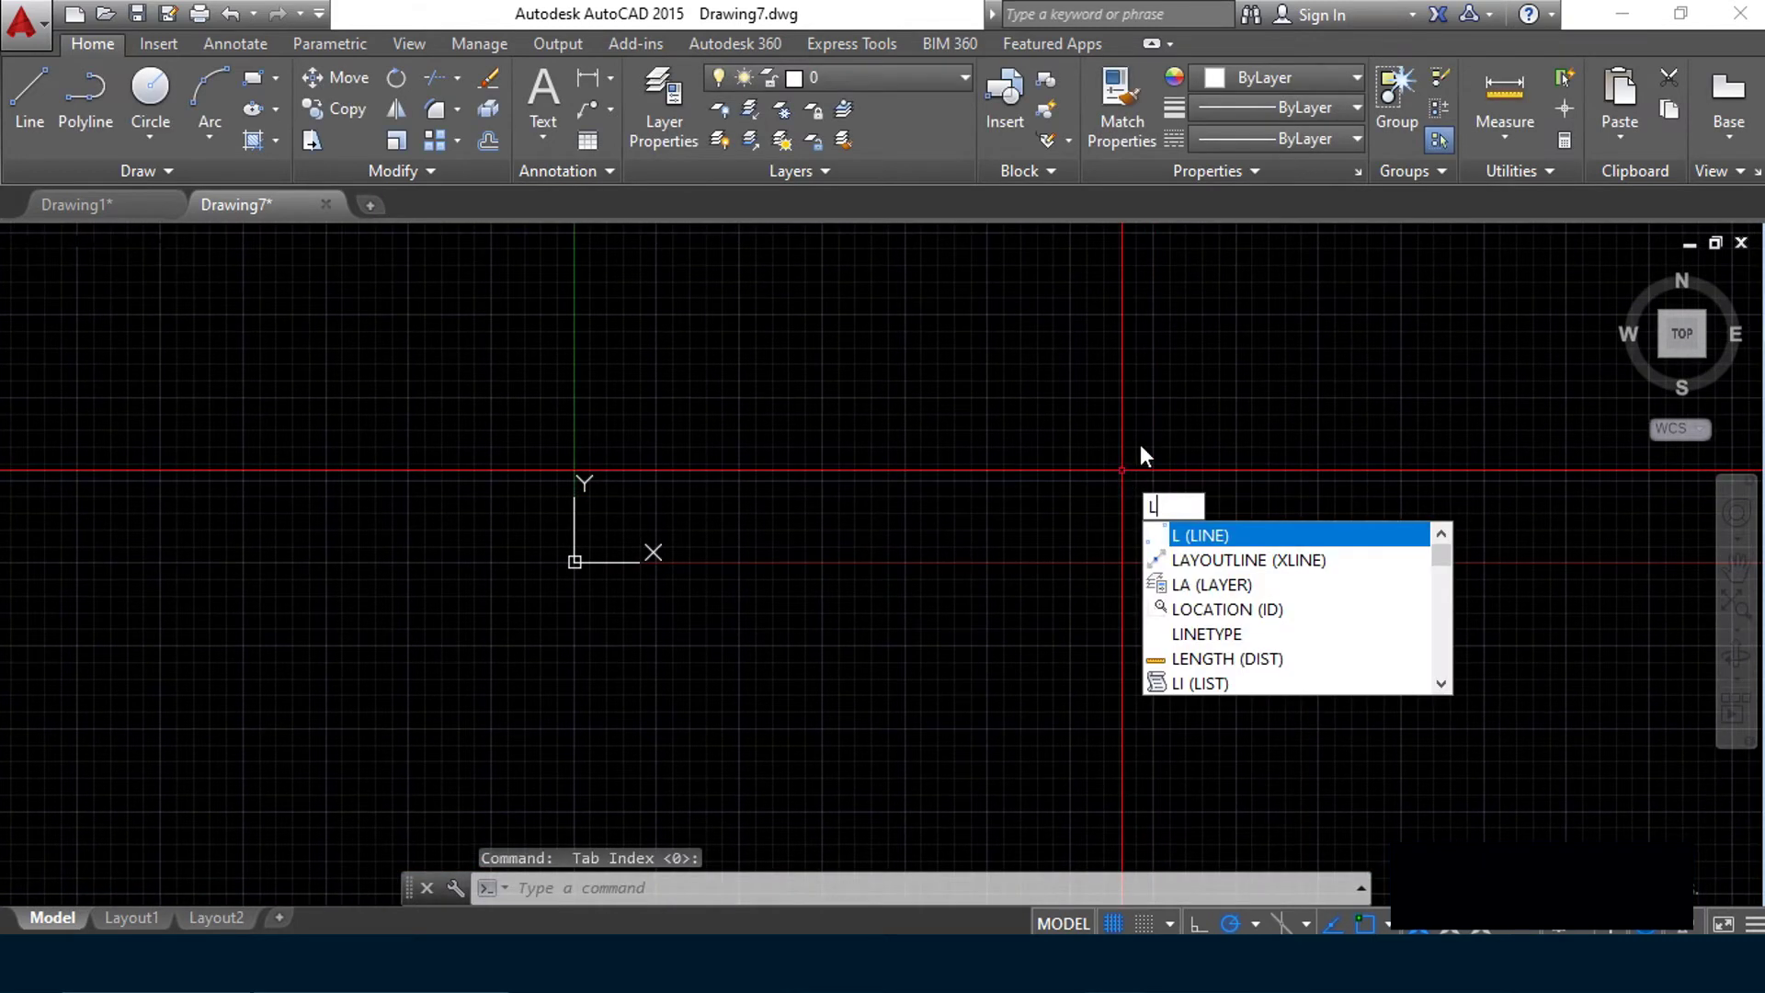
pyautogui.press('Return')
pyautogui.scroll(4, 871, 393)
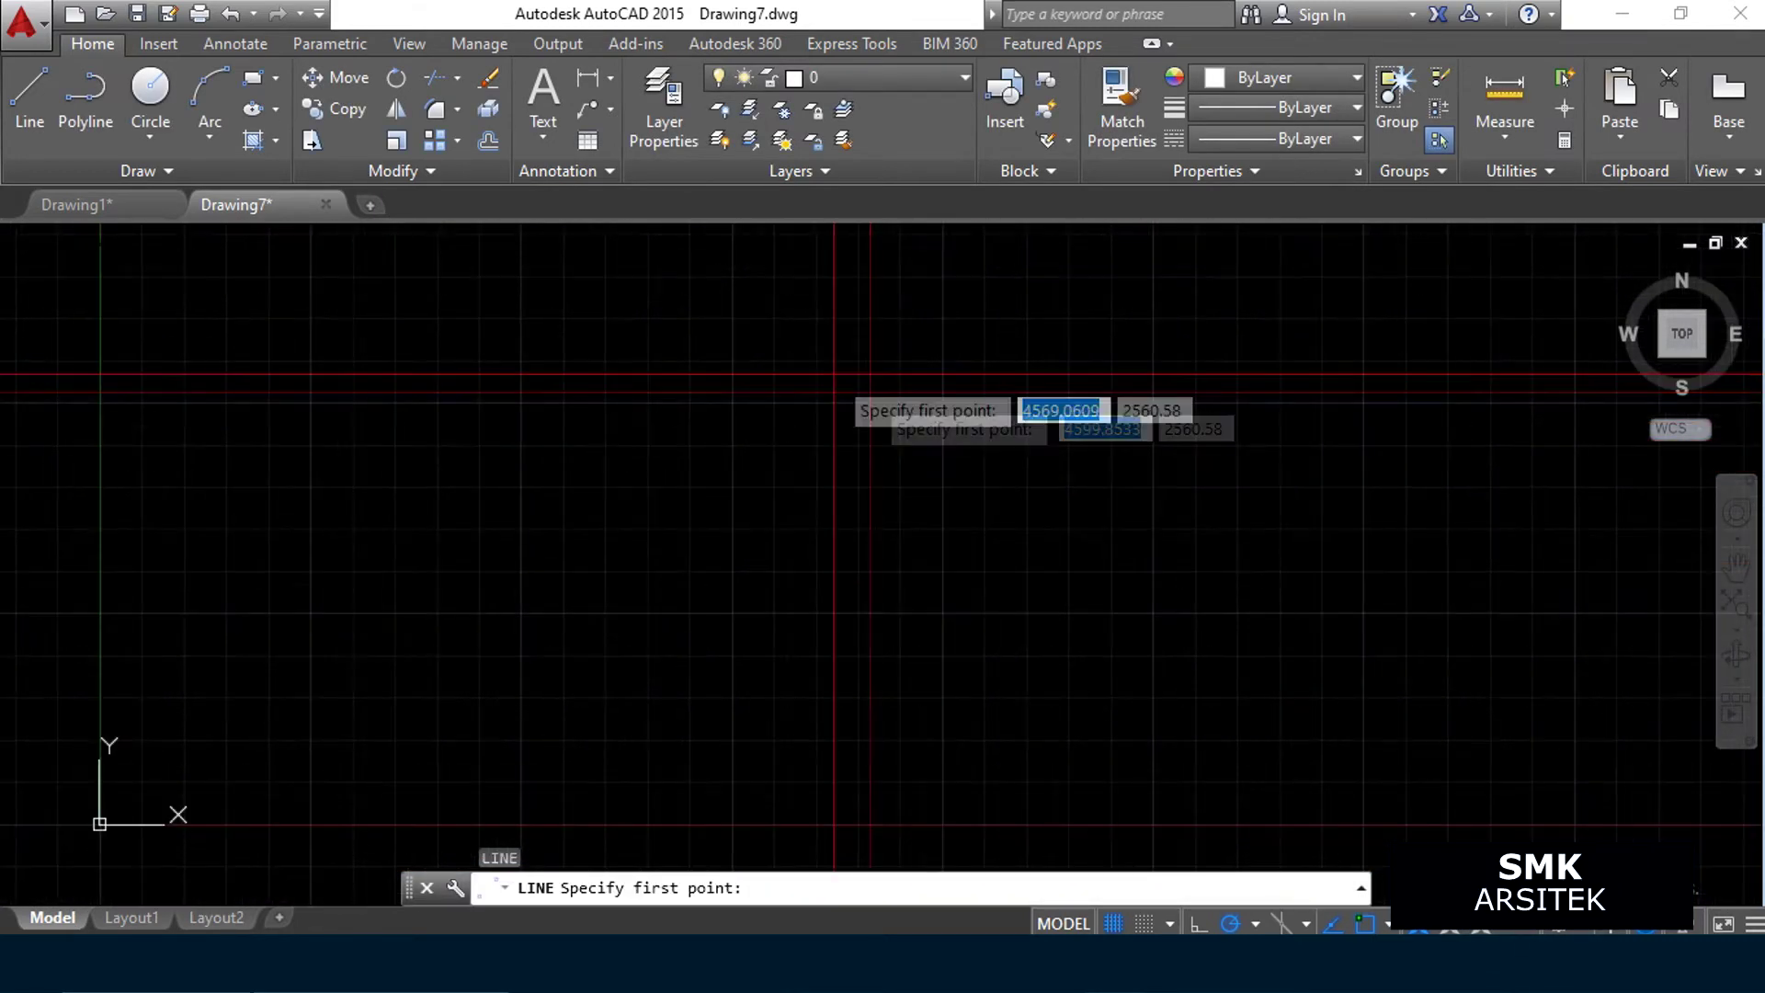
pyautogui.click(829, 369)
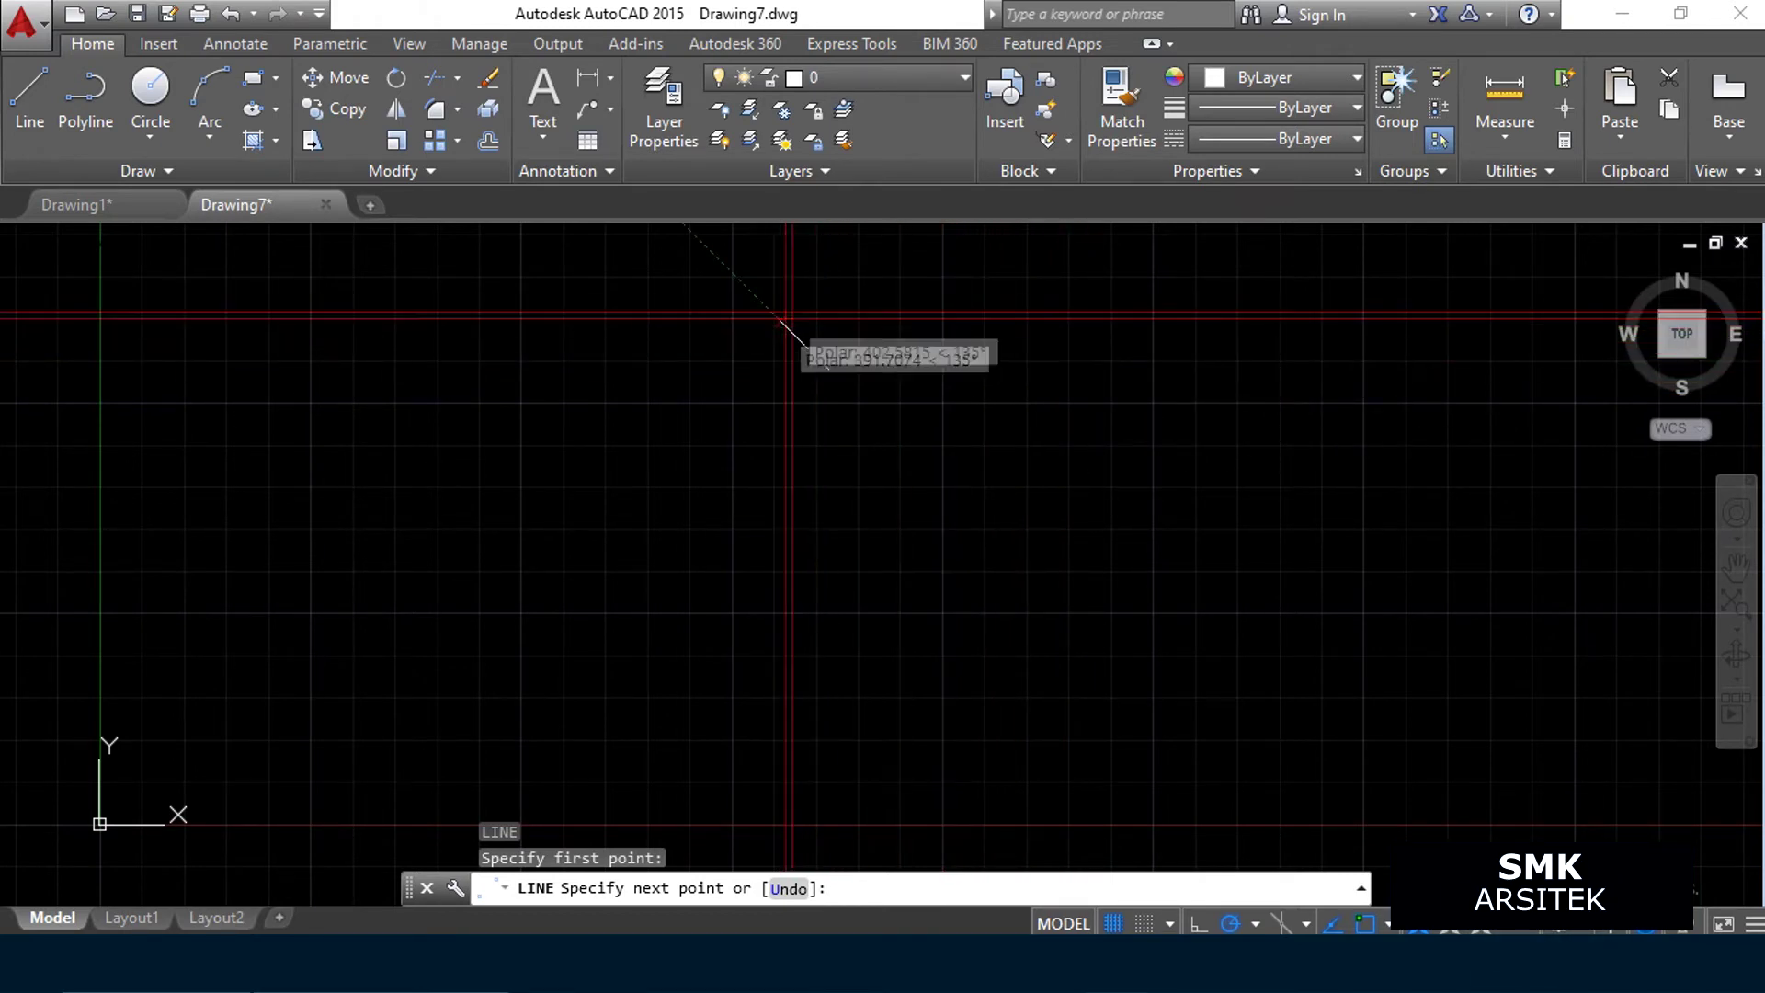
pyautogui.scroll(-2, 1058, 478)
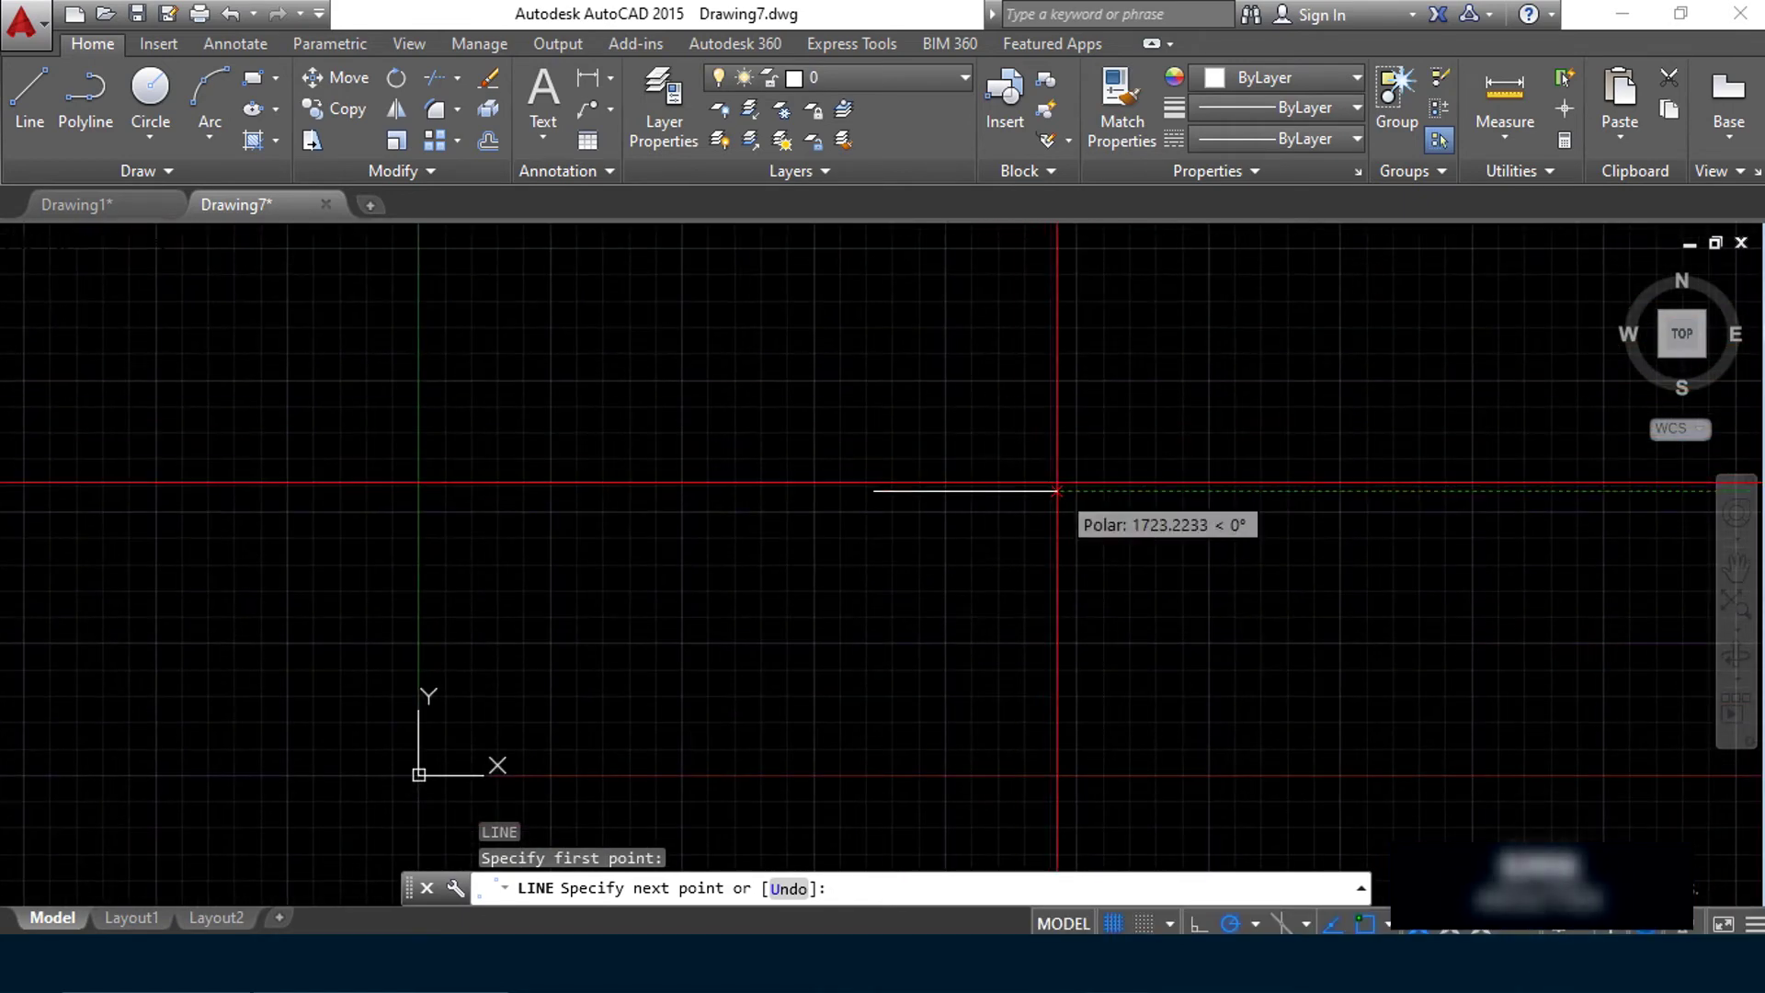
pyautogui.press('Escape')
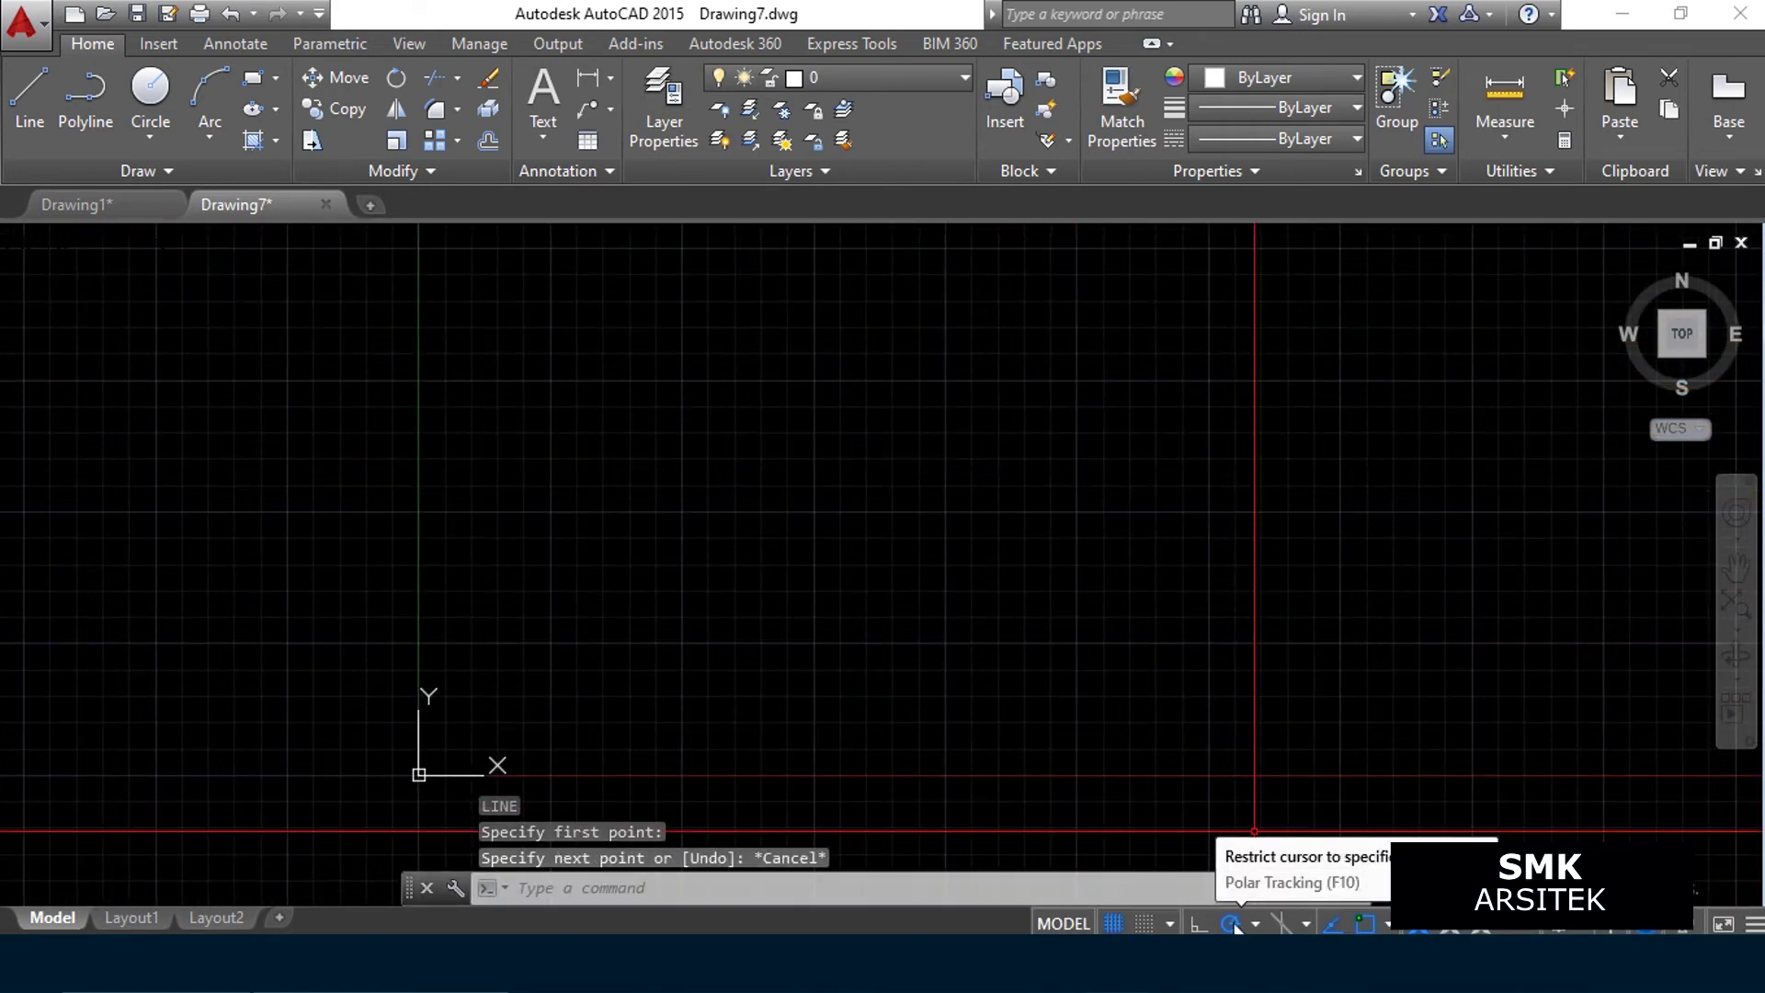
pyautogui.click(1256, 924)
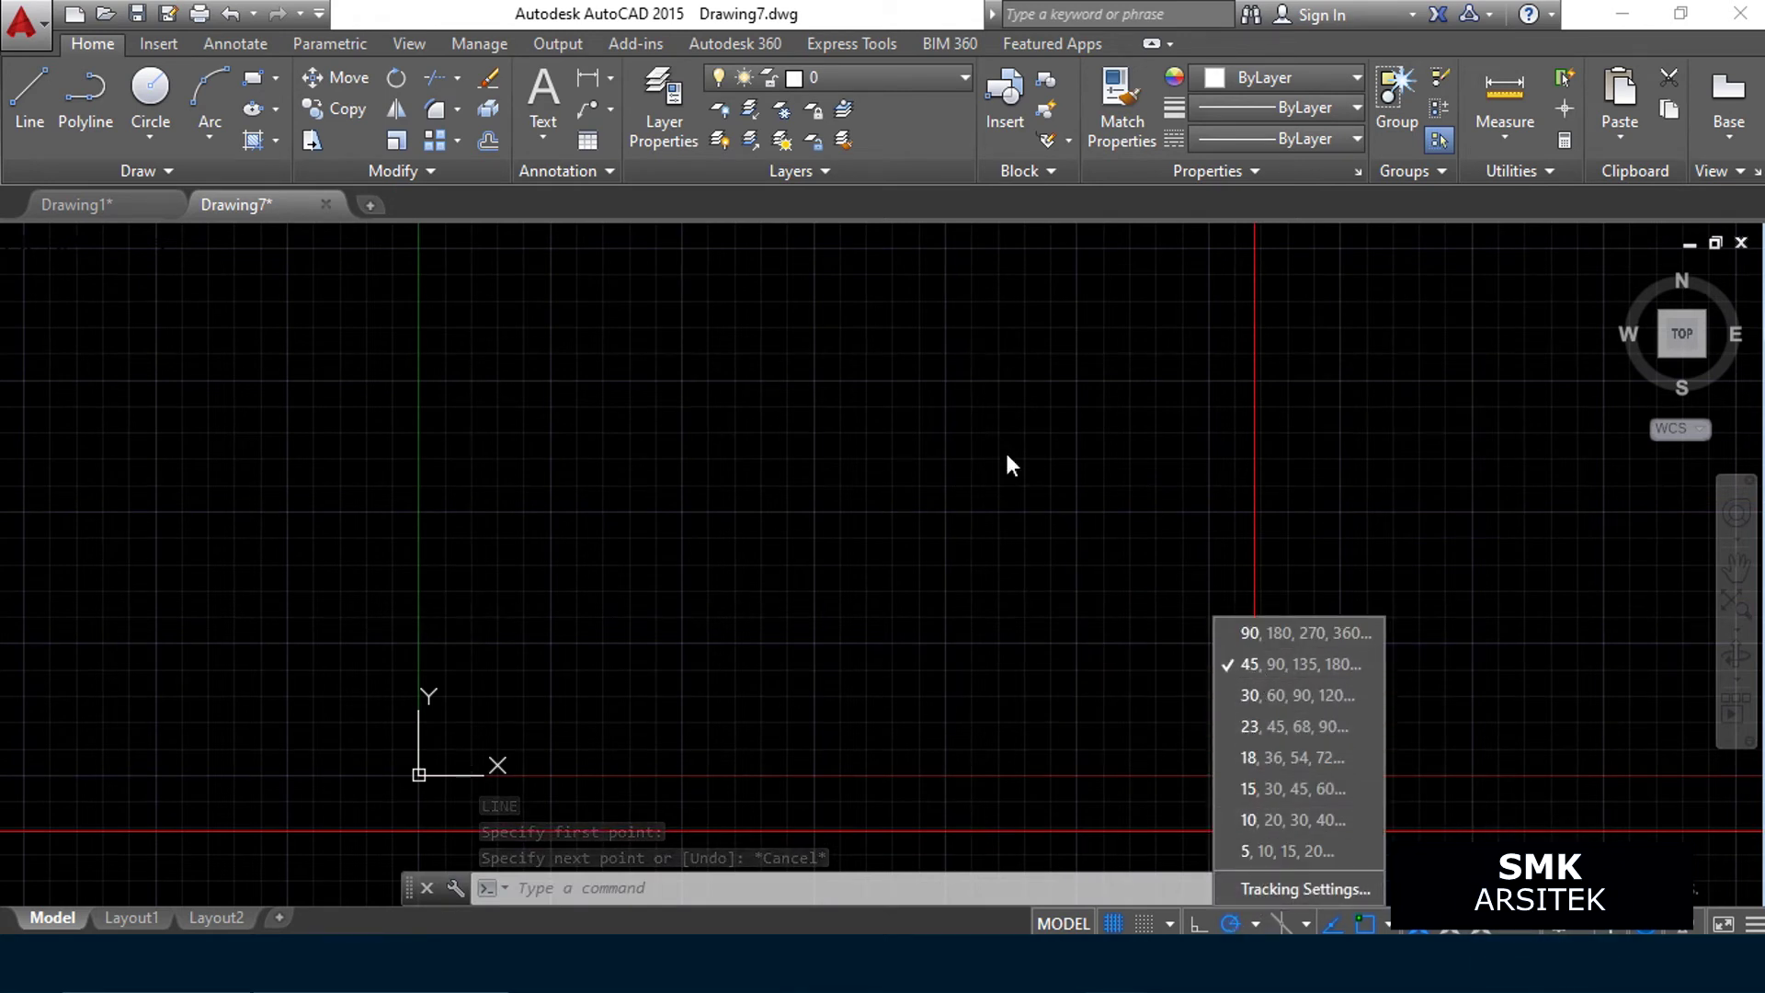
pyautogui.click(974, 449)
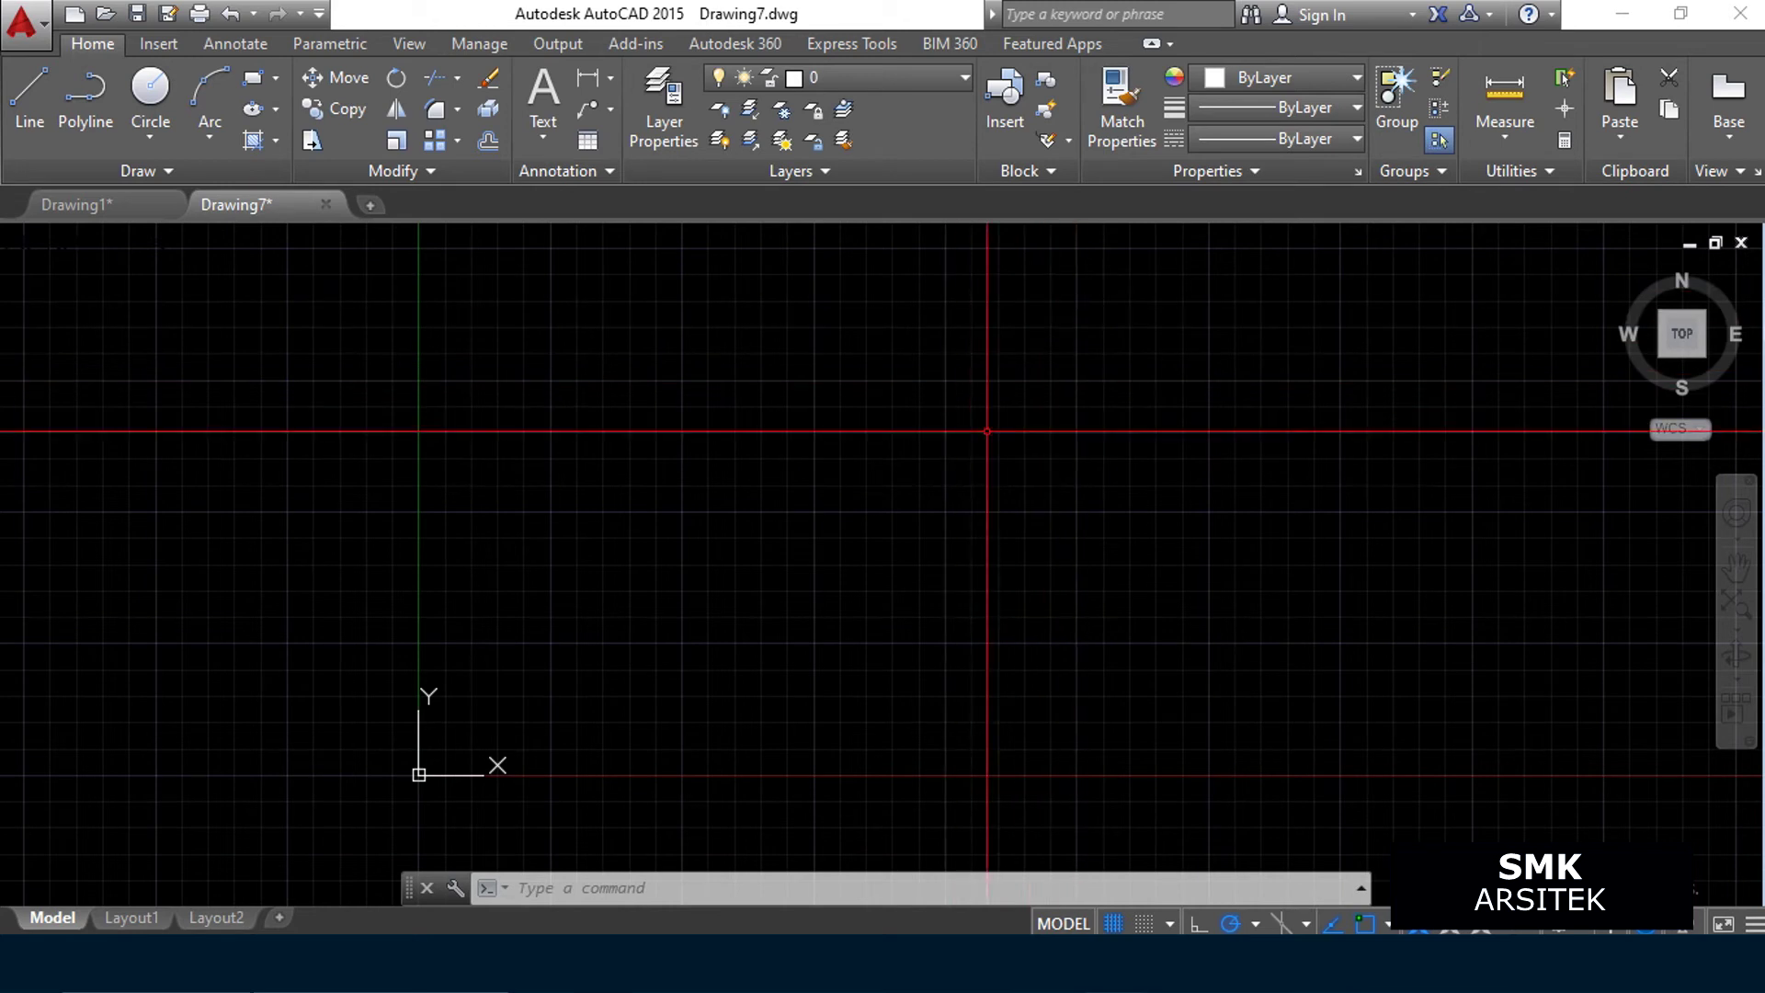
# Draw a horizontal line segment
pyautogui.scroll(1, 961, 461)
pyautogui.press('Return')
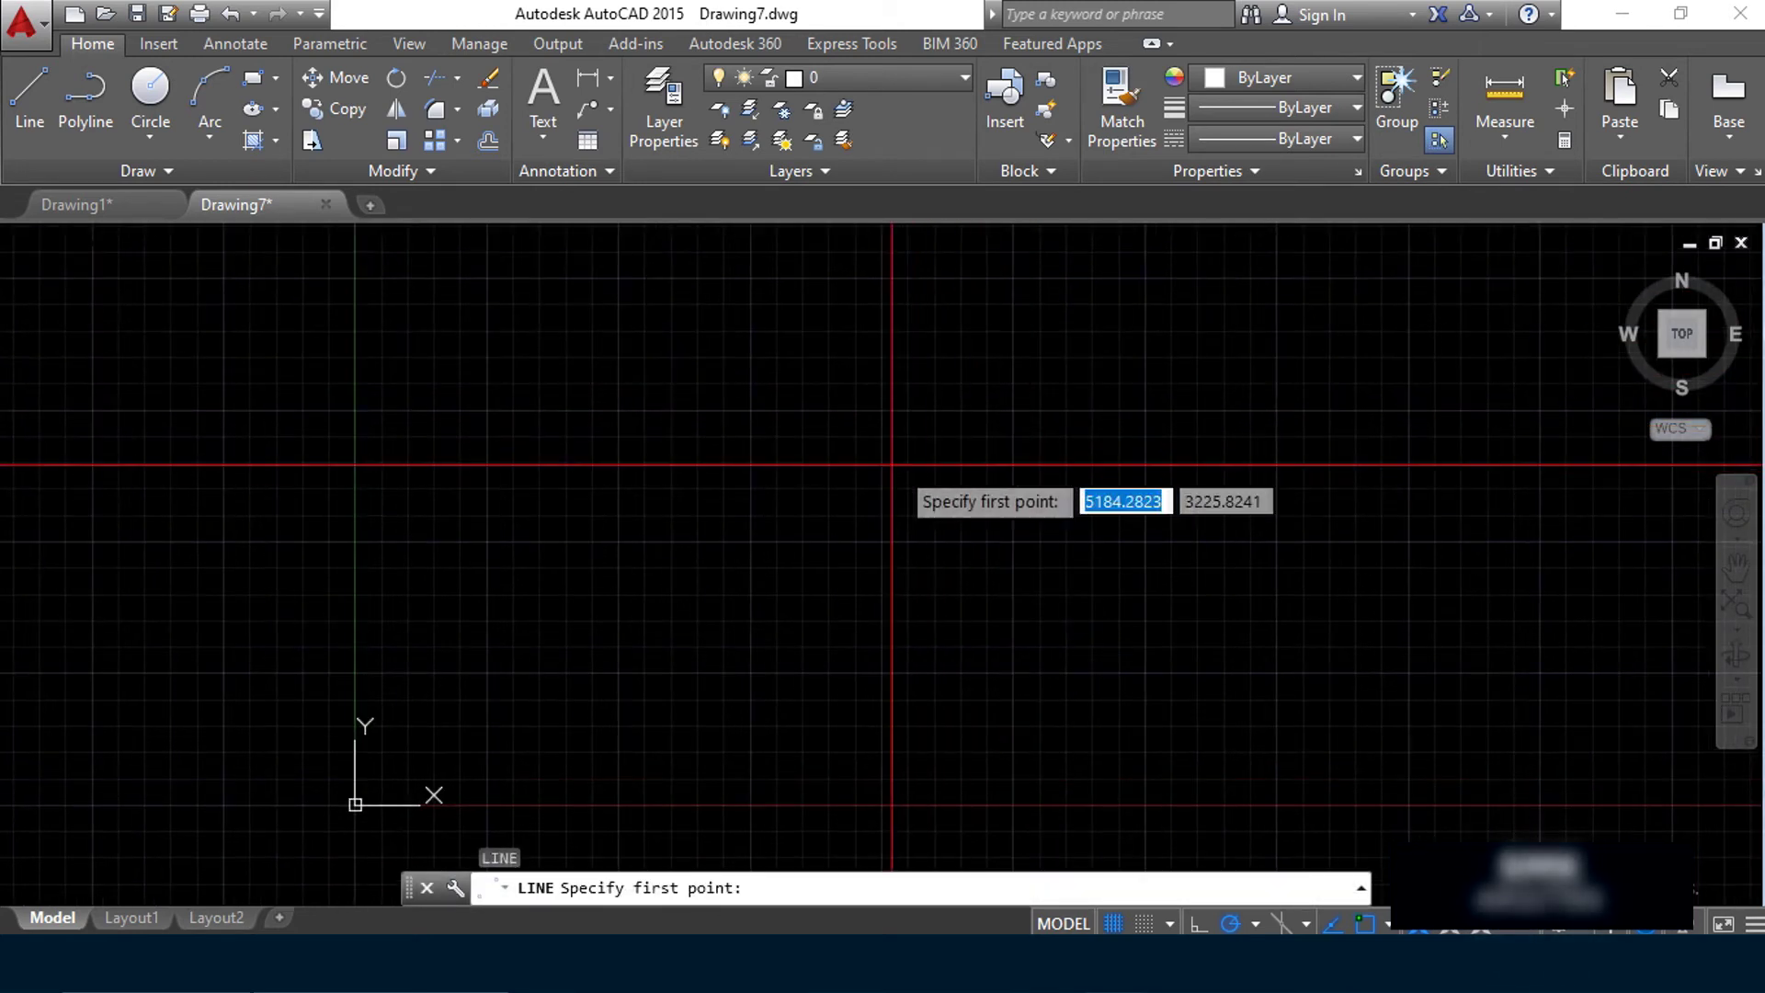
pyautogui.click(890, 464)
pyautogui.click(1164, 465)
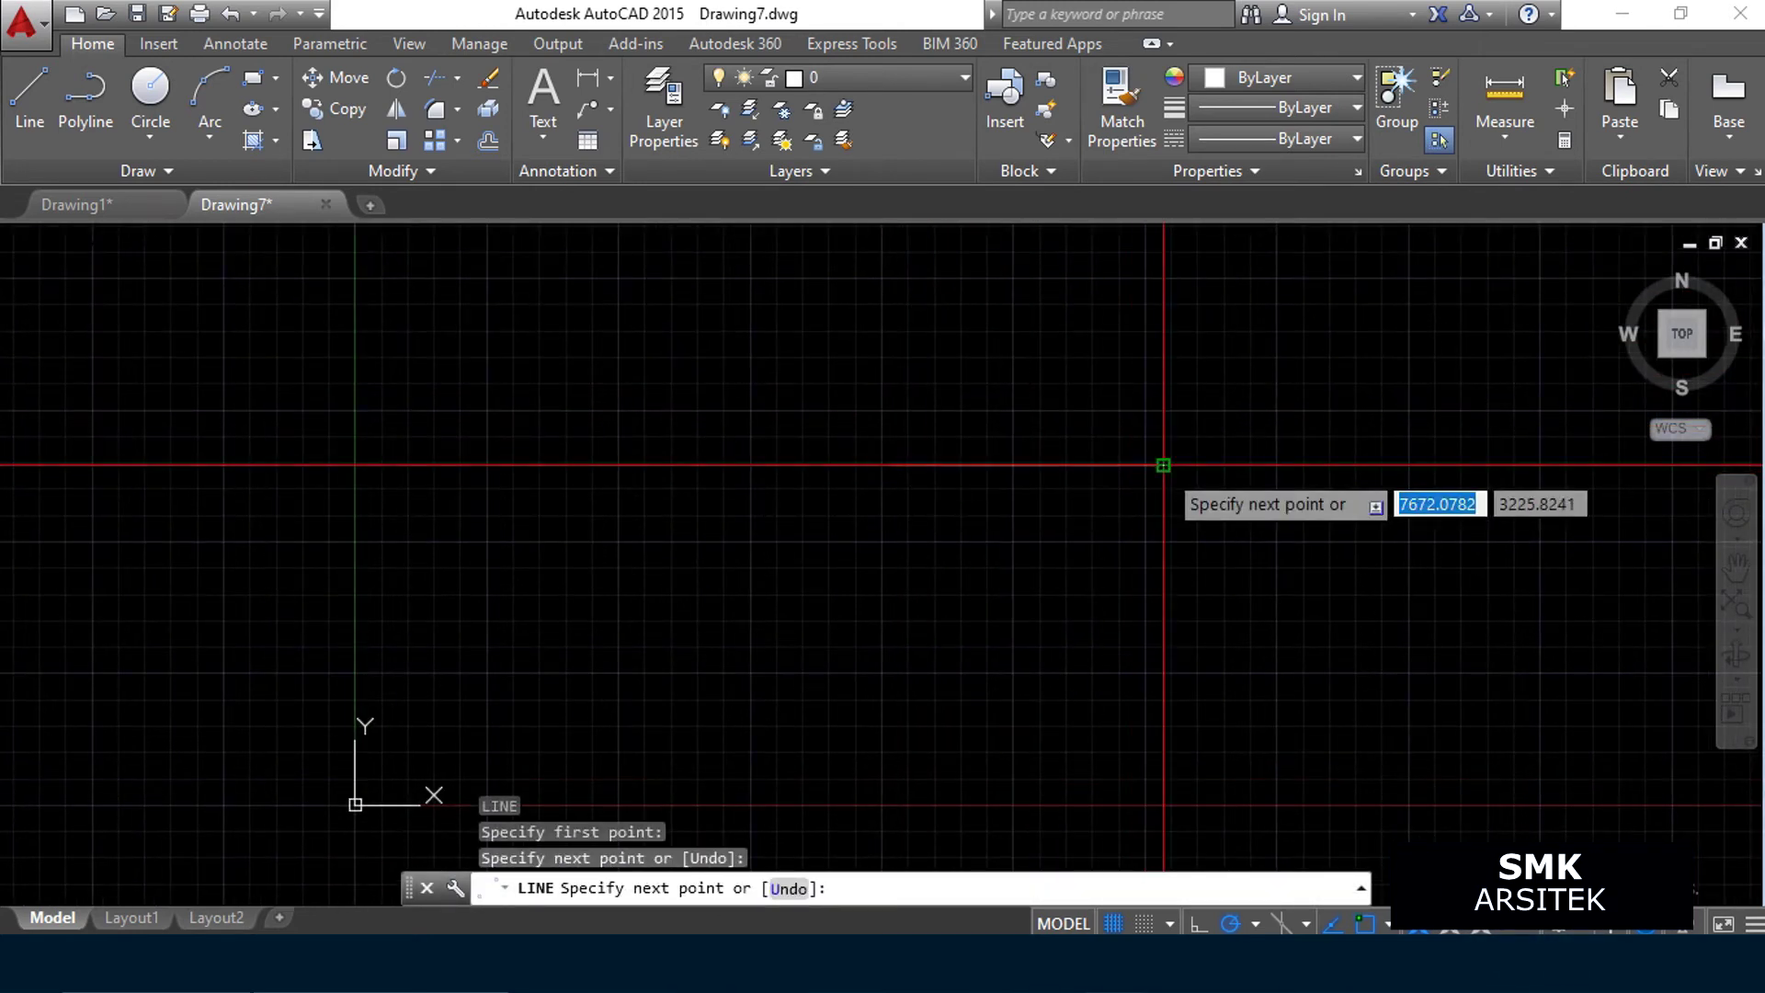
pyautogui.press('Escape')
# Draw a 45-degree diagonal line rising from the horizontal line's left end
pyautogui.press('Return')
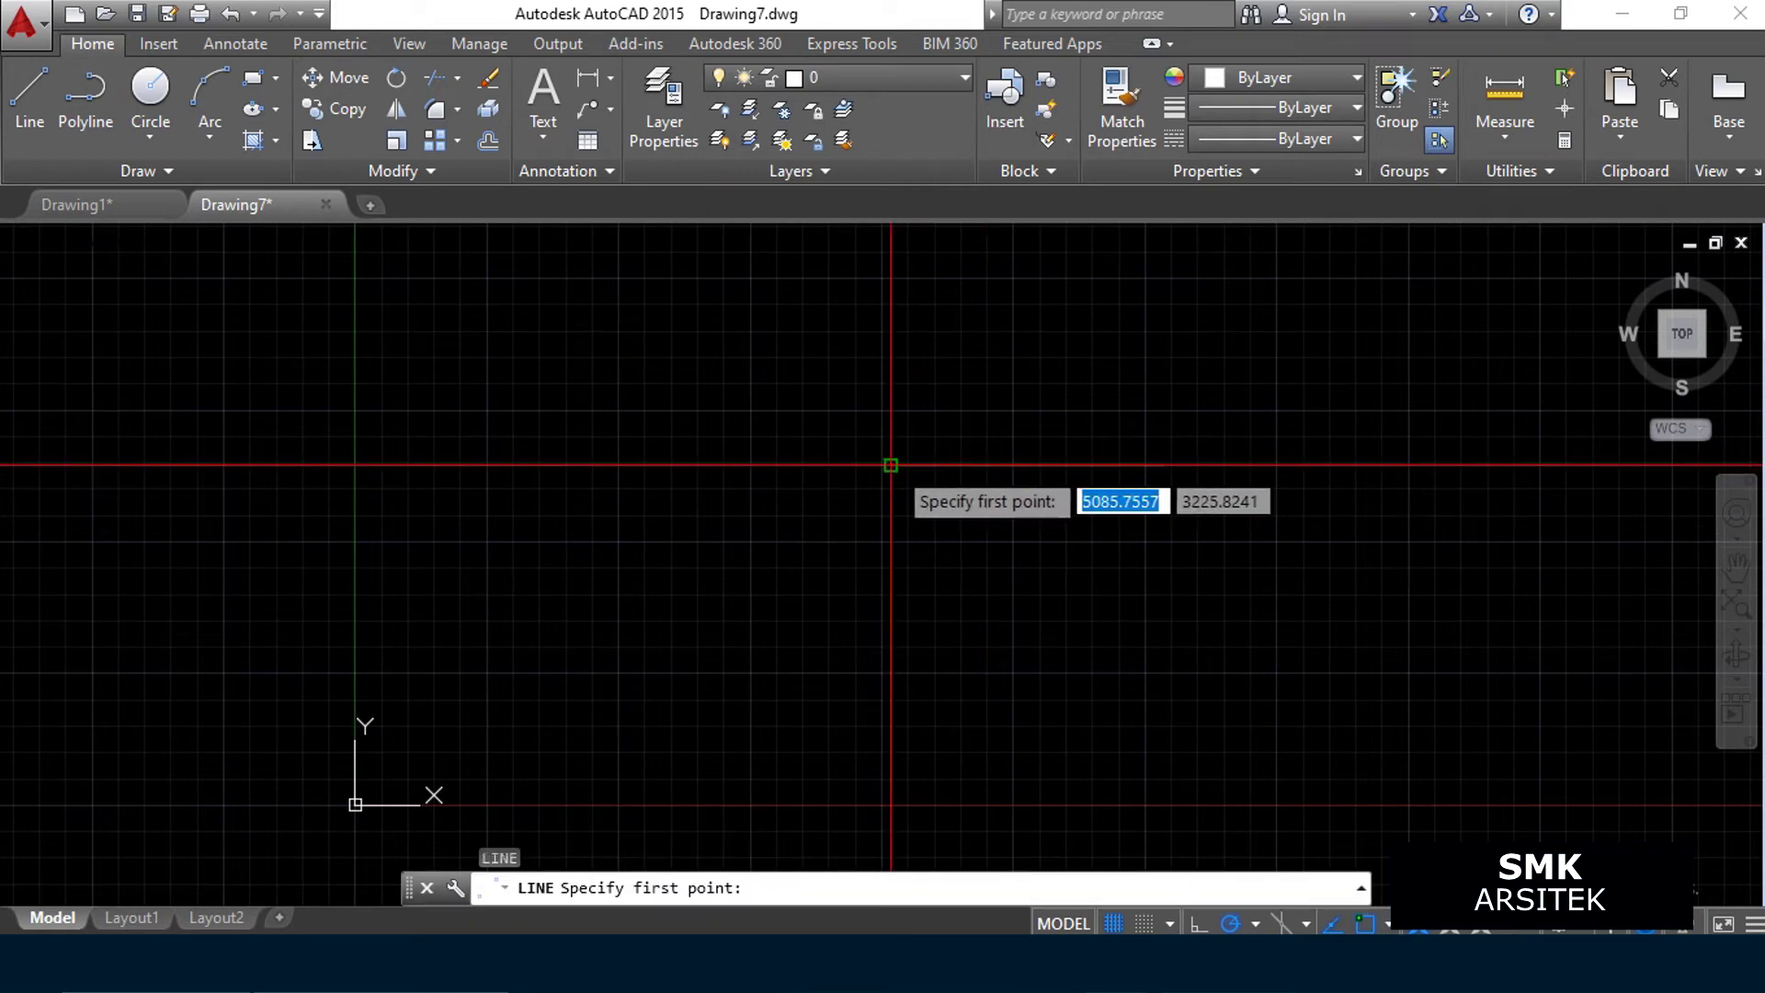
pyautogui.click(890, 464)
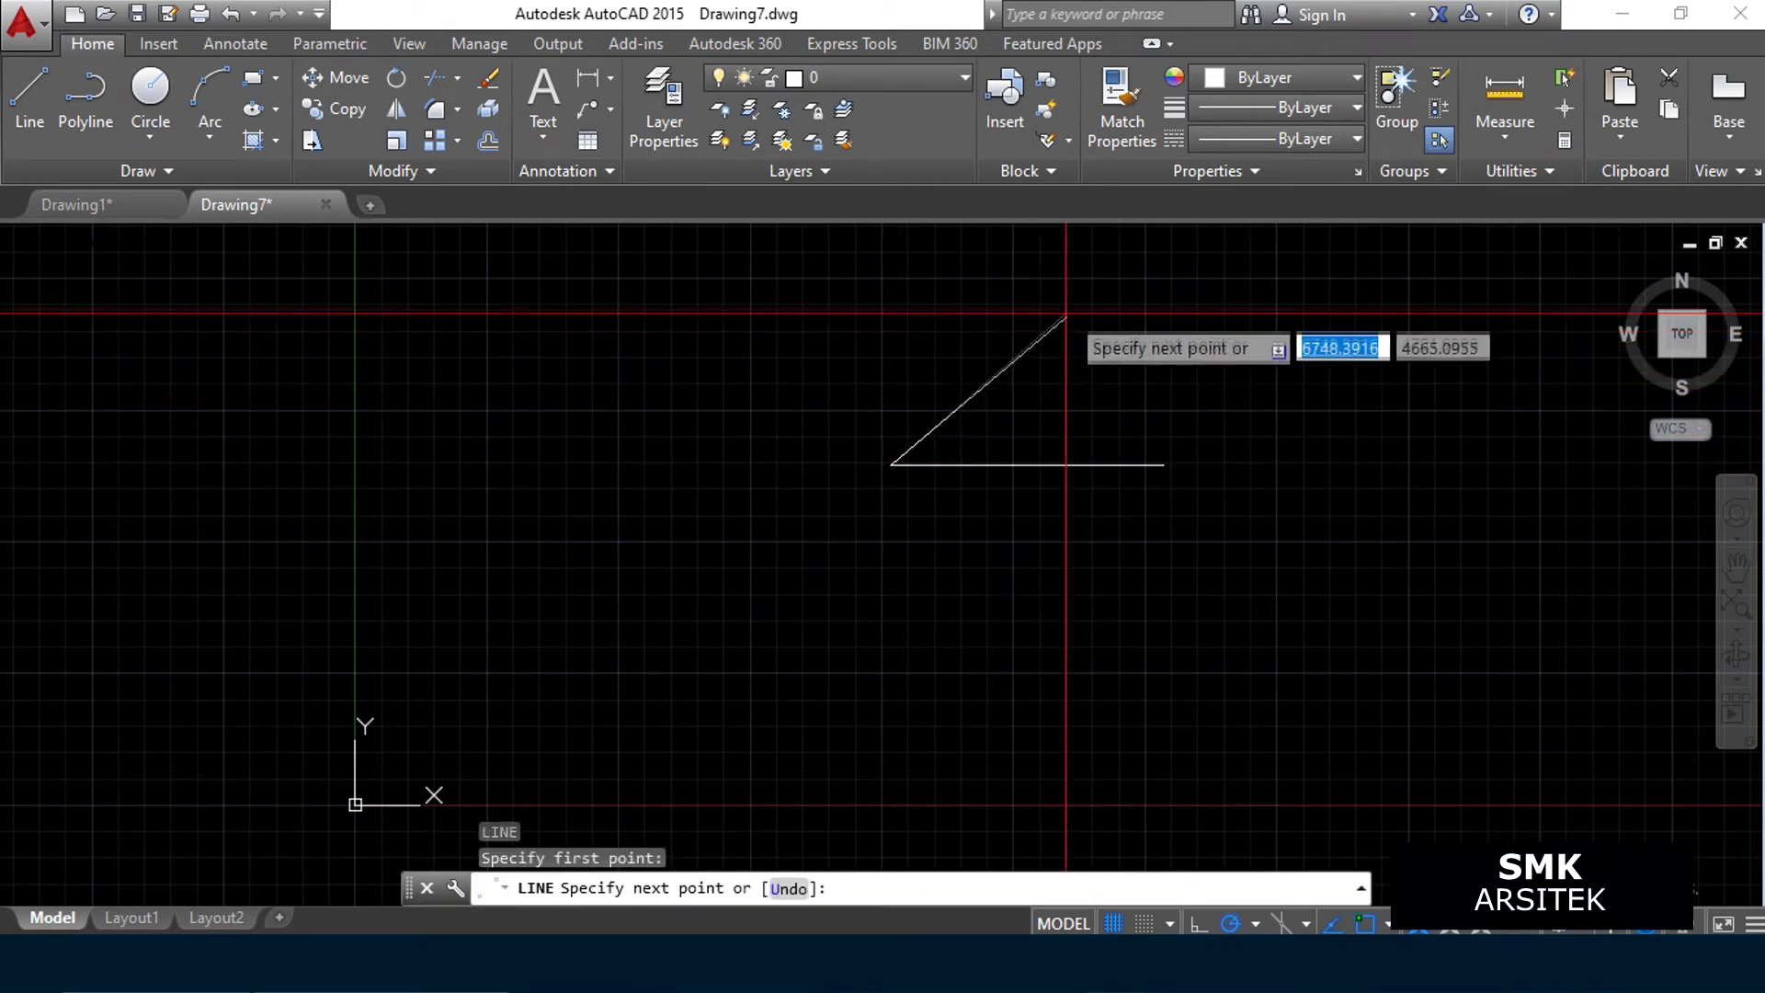
pyautogui.click(1071, 286)
pyautogui.press('Escape')
pyautogui.click(608, 87)
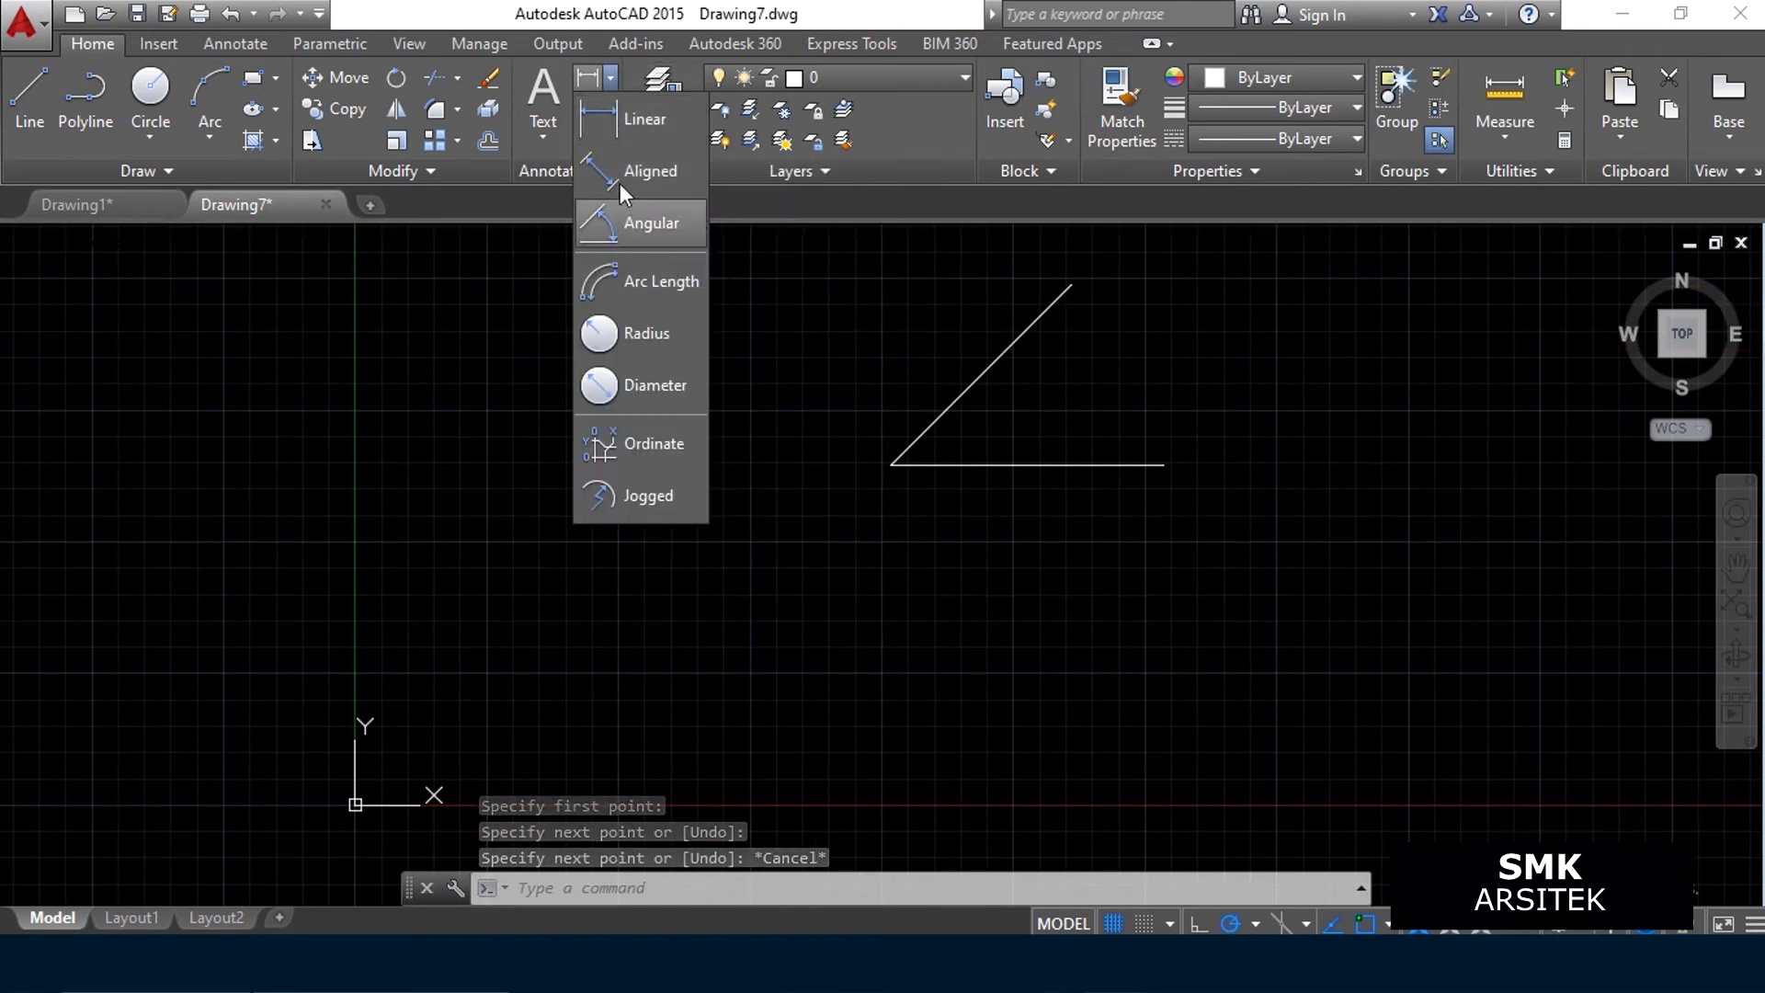
# Add a 45° angular dimension between the diagonal and horizontal lines
pyautogui.click(615, 228)
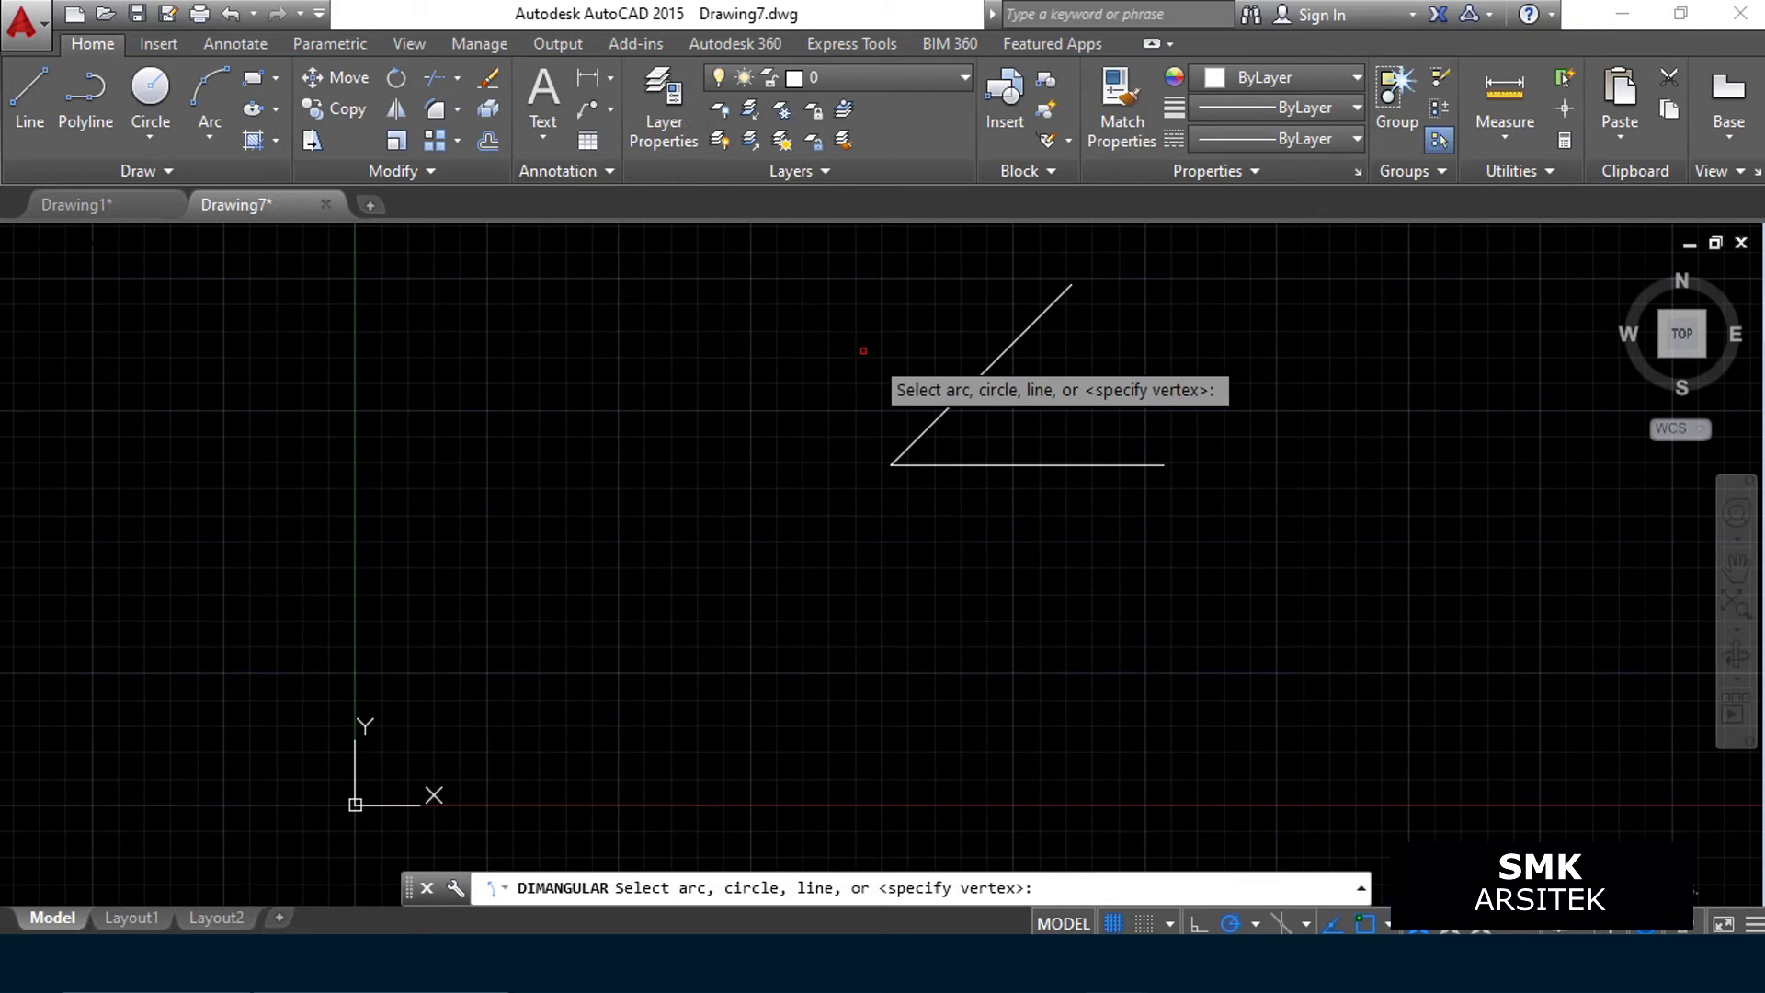
pyautogui.click(967, 393)
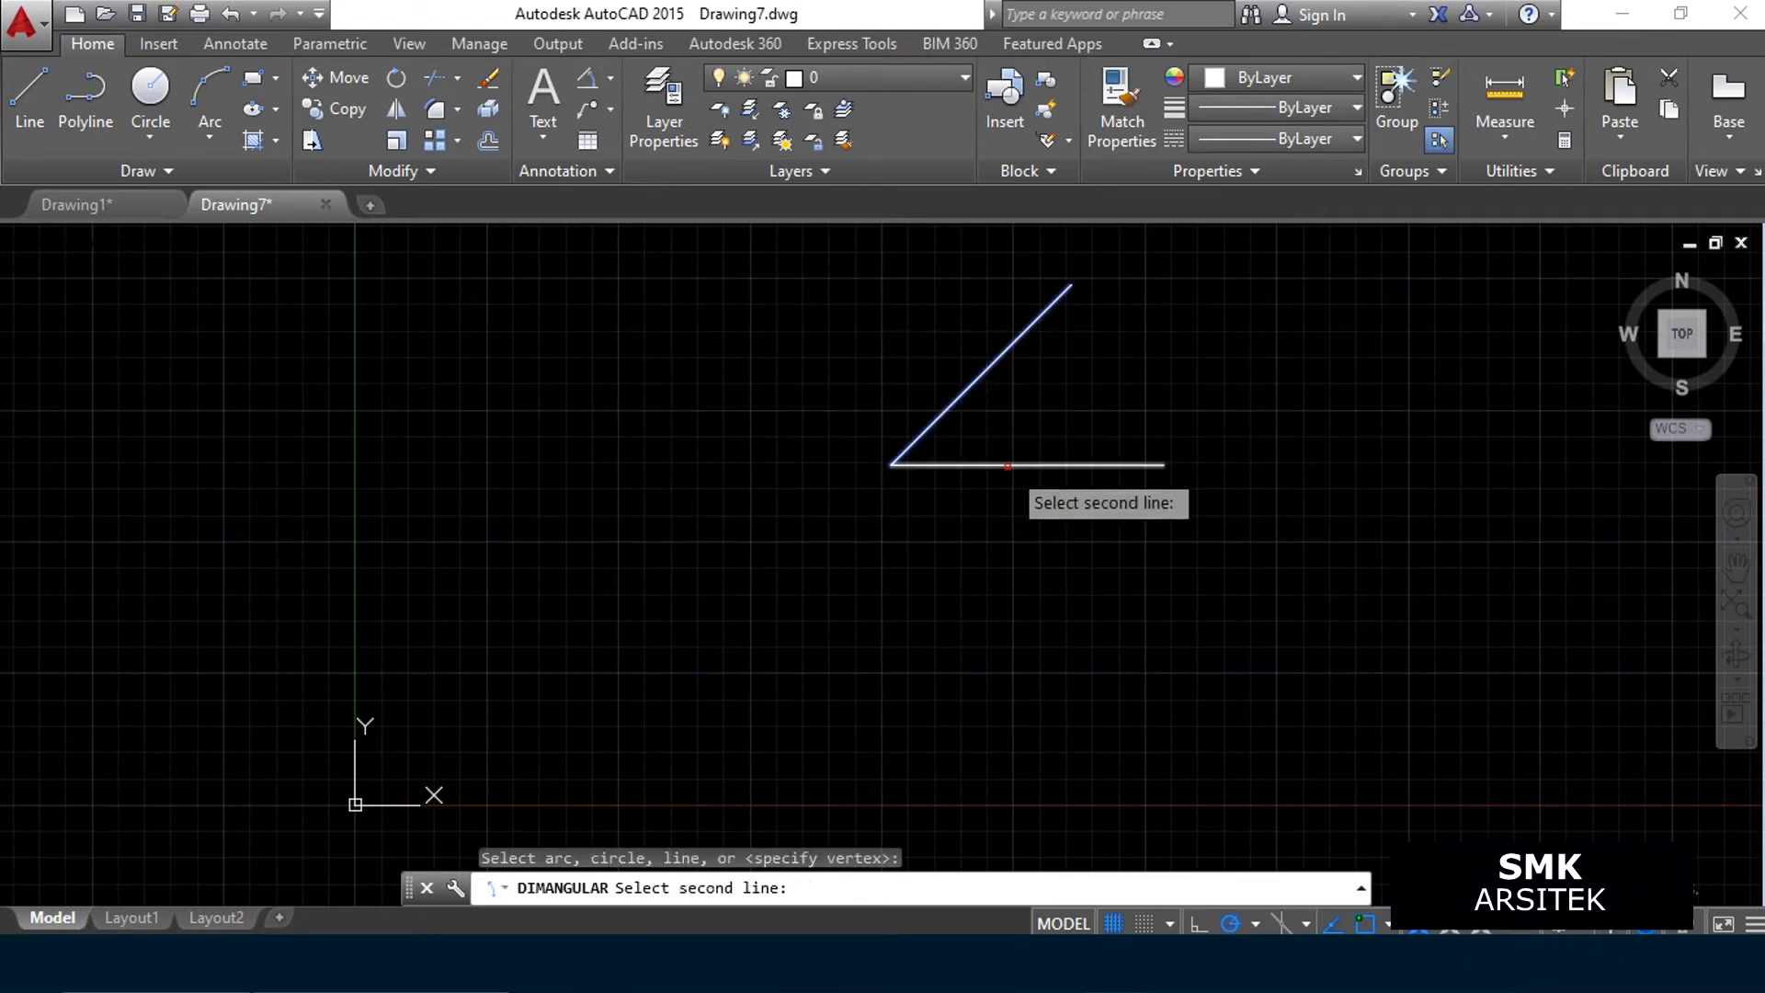
pyautogui.click(1012, 464)
pyautogui.click(1034, 386)
pyautogui.scroll(3, 1035, 384)
pyautogui.scroll(2, 965, 383)
pyautogui.scroll(2, 956, 473)
pyautogui.scroll(2, 1012, 466)
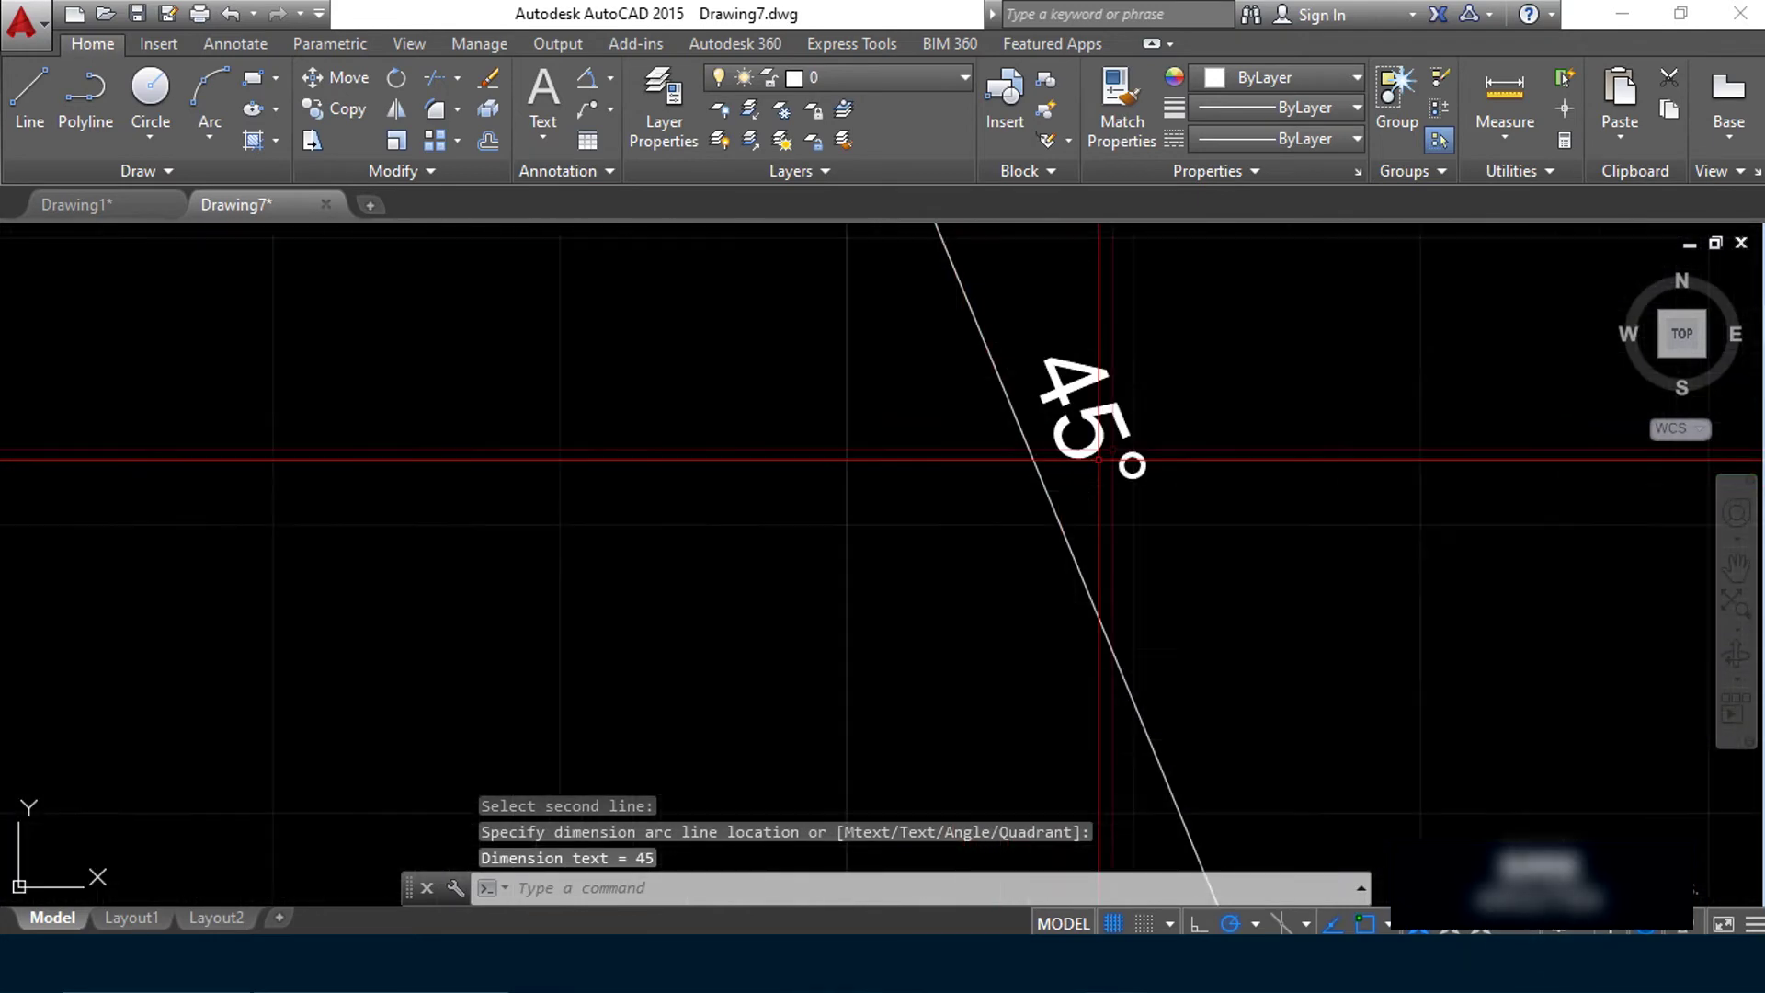
pyautogui.scroll(-3, 1013, 438)
pyautogui.scroll(-3, 1013, 438)
pyautogui.scroll(-1, 1055, 438)
# Erase the angular dimension and both lines
pyautogui.click(1057, 440)
pyautogui.click(1008, 470)
pyautogui.press('Delete')
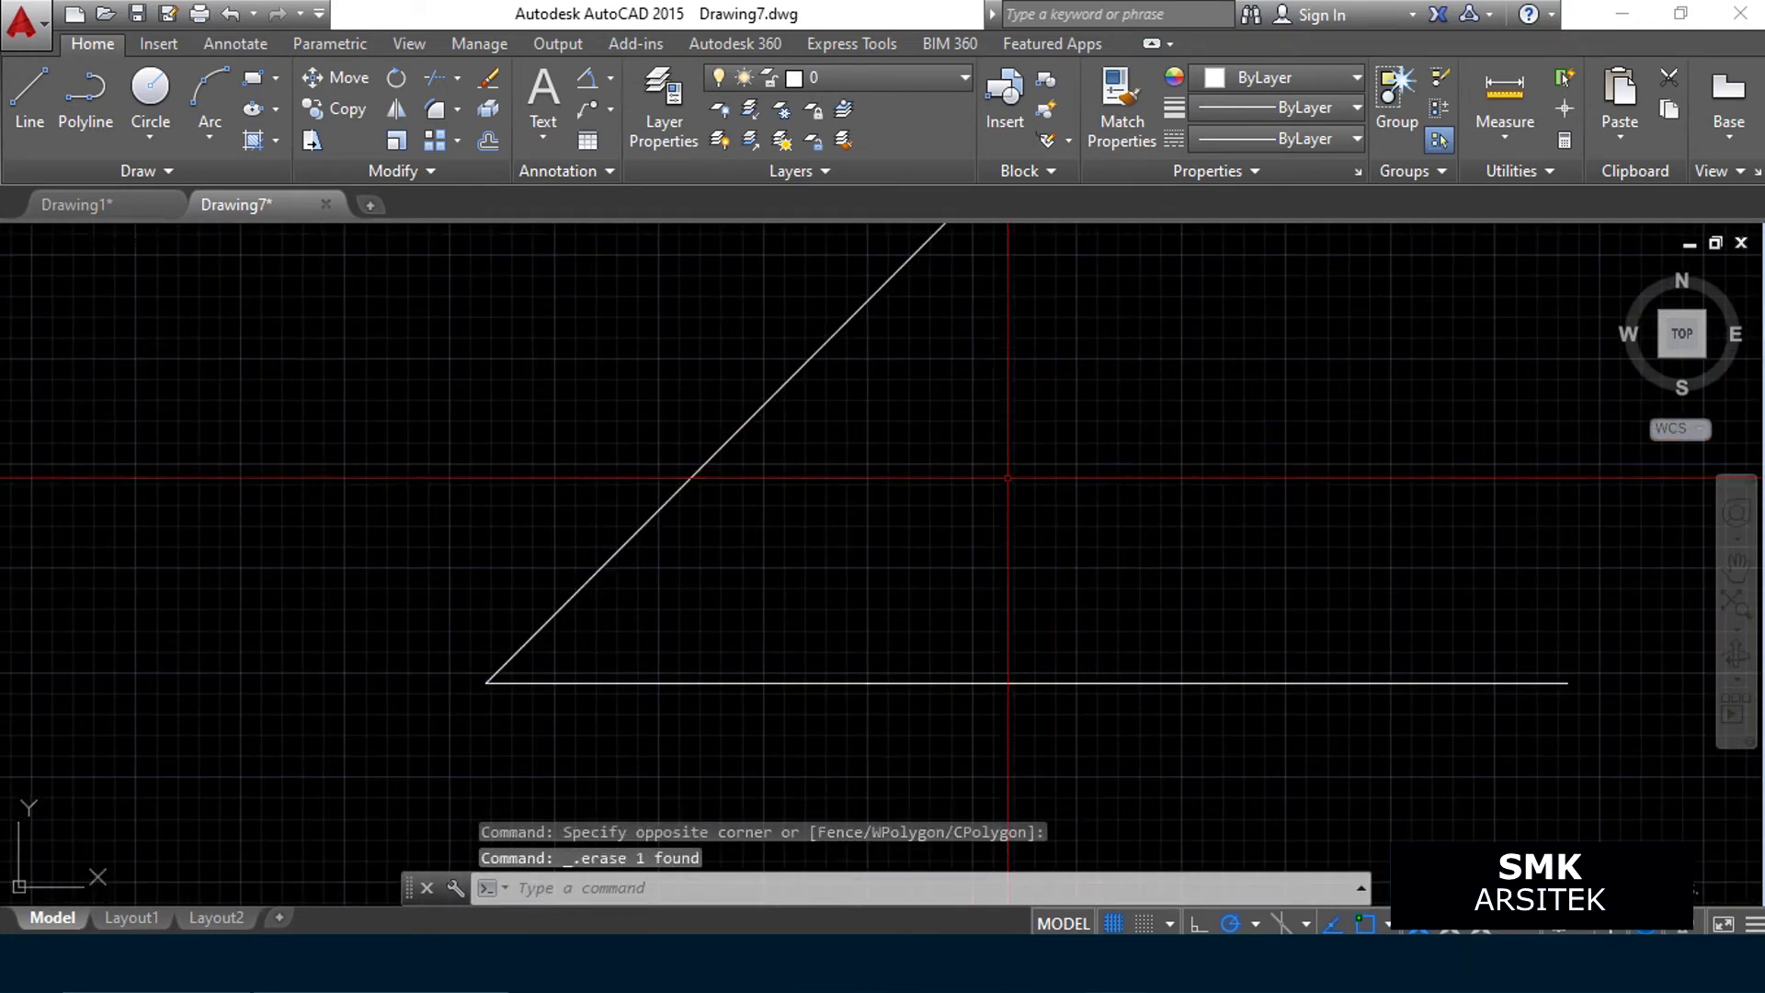
pyautogui.scroll(-3, 1033, 498)
pyautogui.click(1064, 643)
pyautogui.click(879, 374)
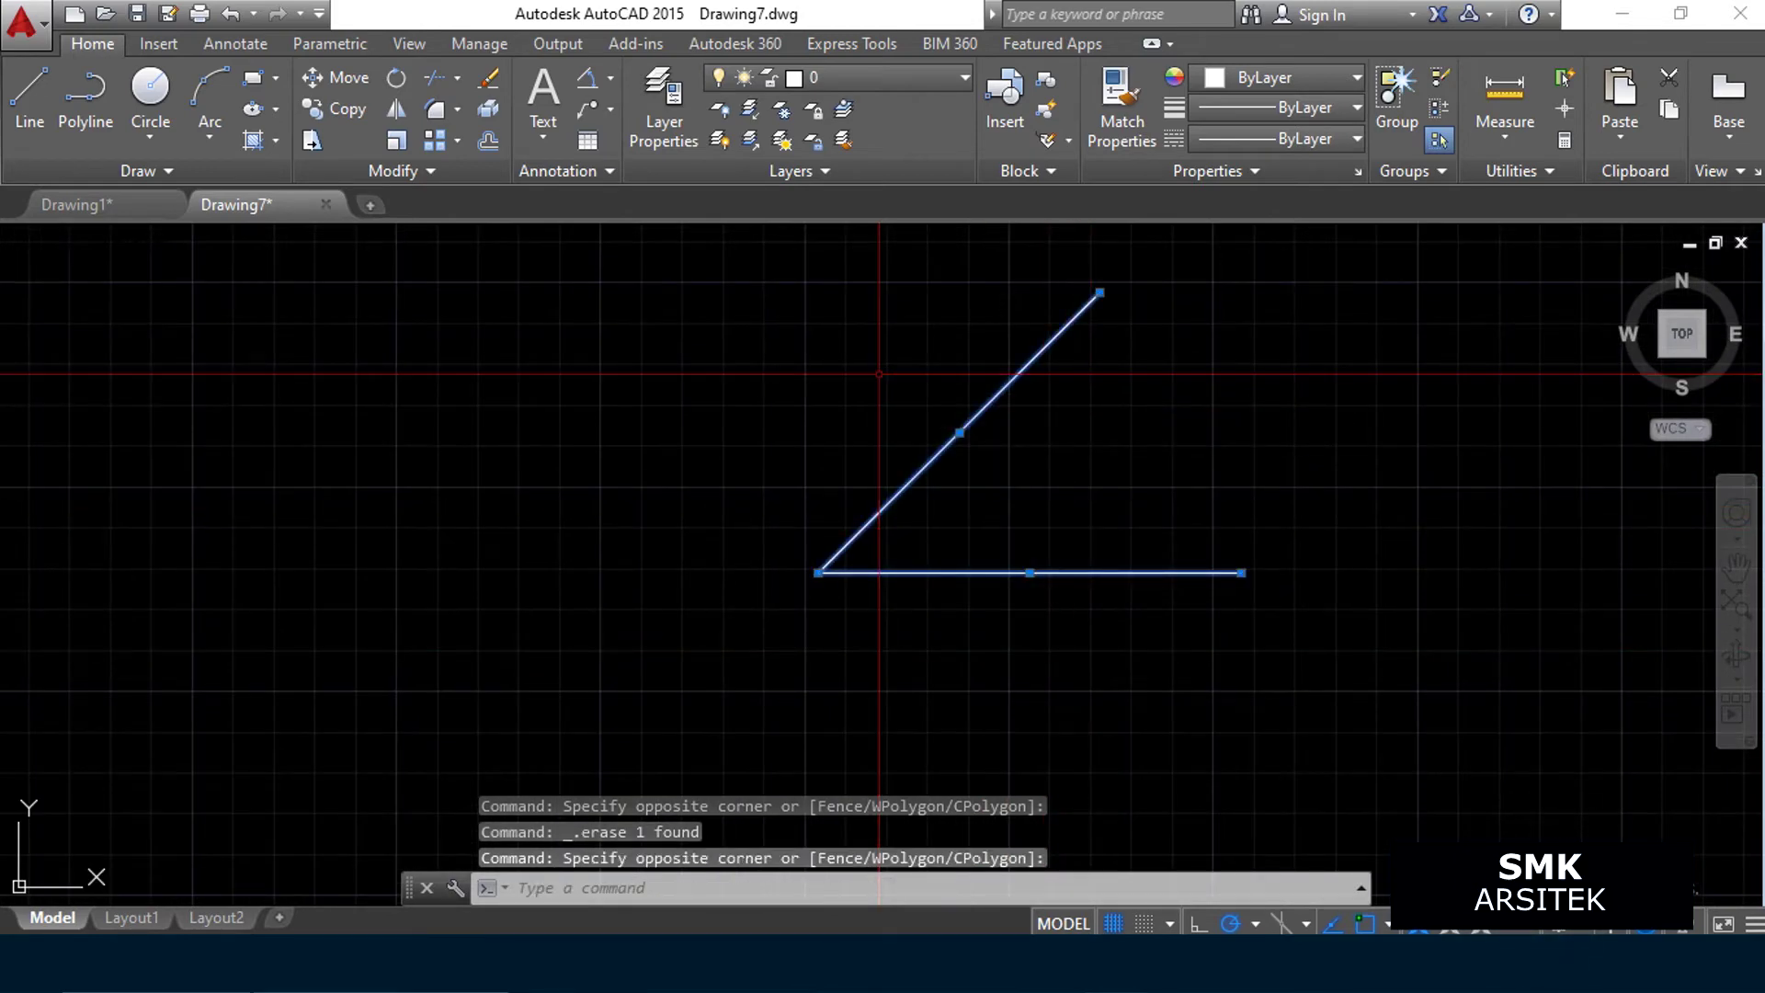
pyautogui.press('Delete')
pyautogui.click(1387, 924)
pyautogui.click(1434, 892)
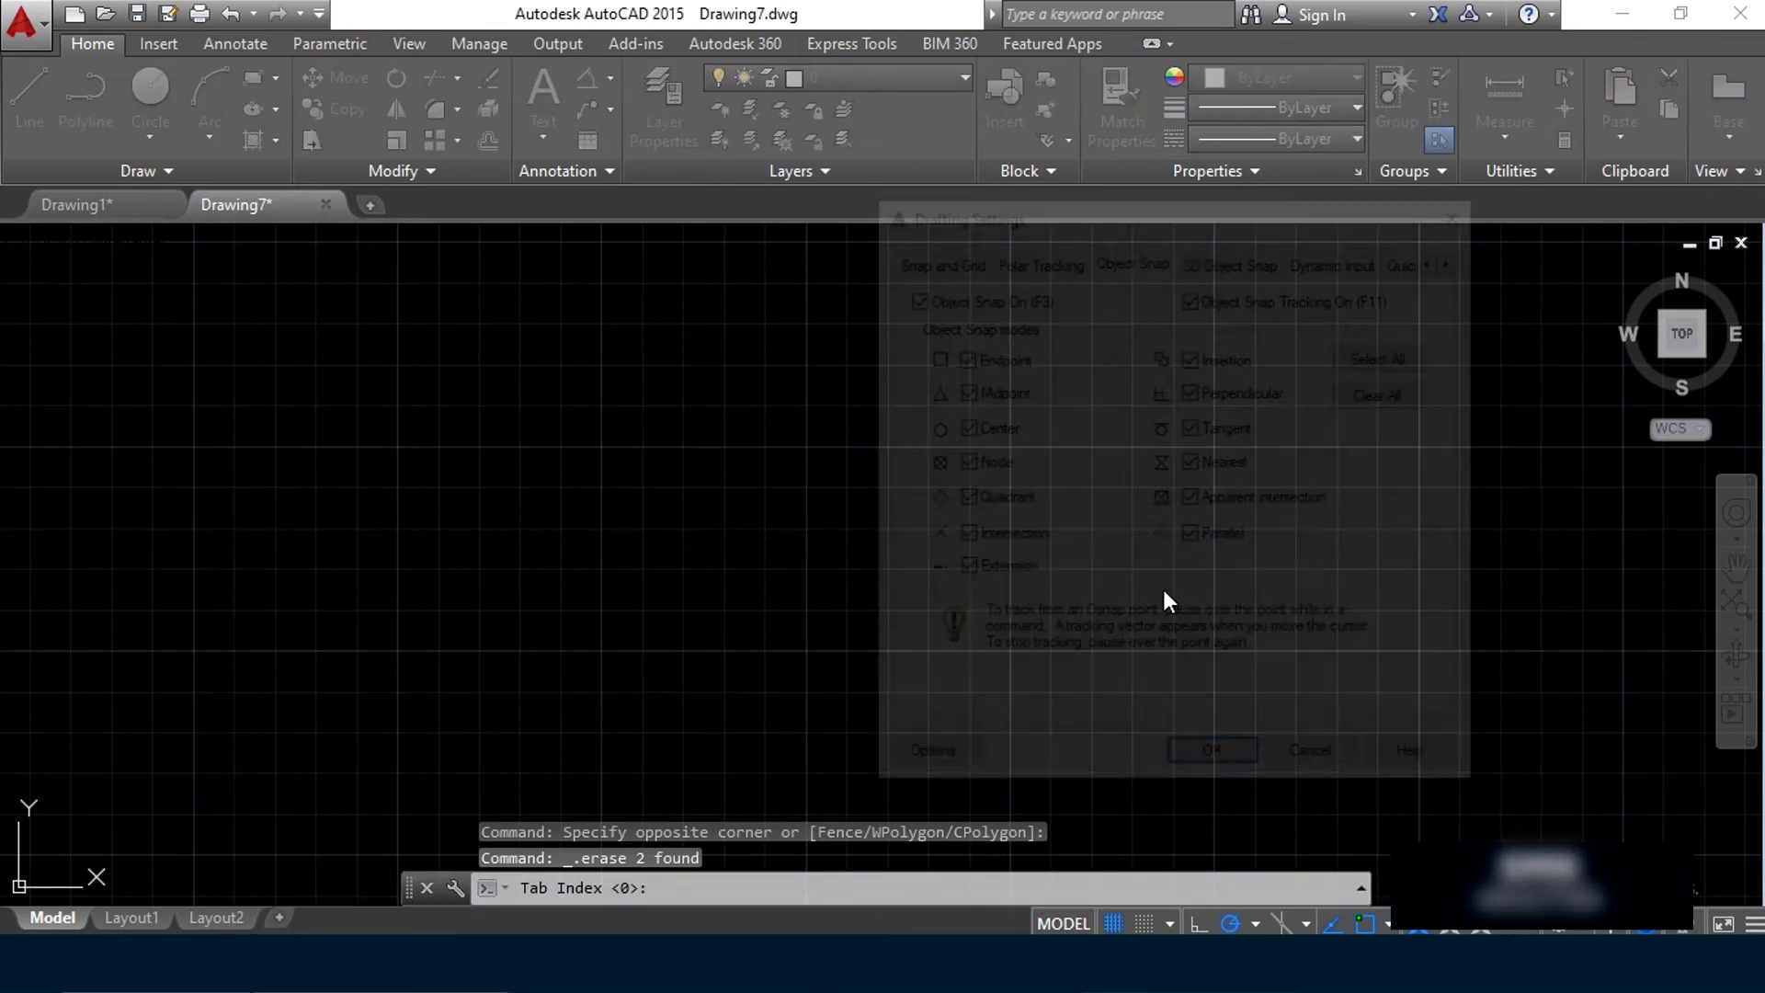
pyautogui.click(1241, 259)
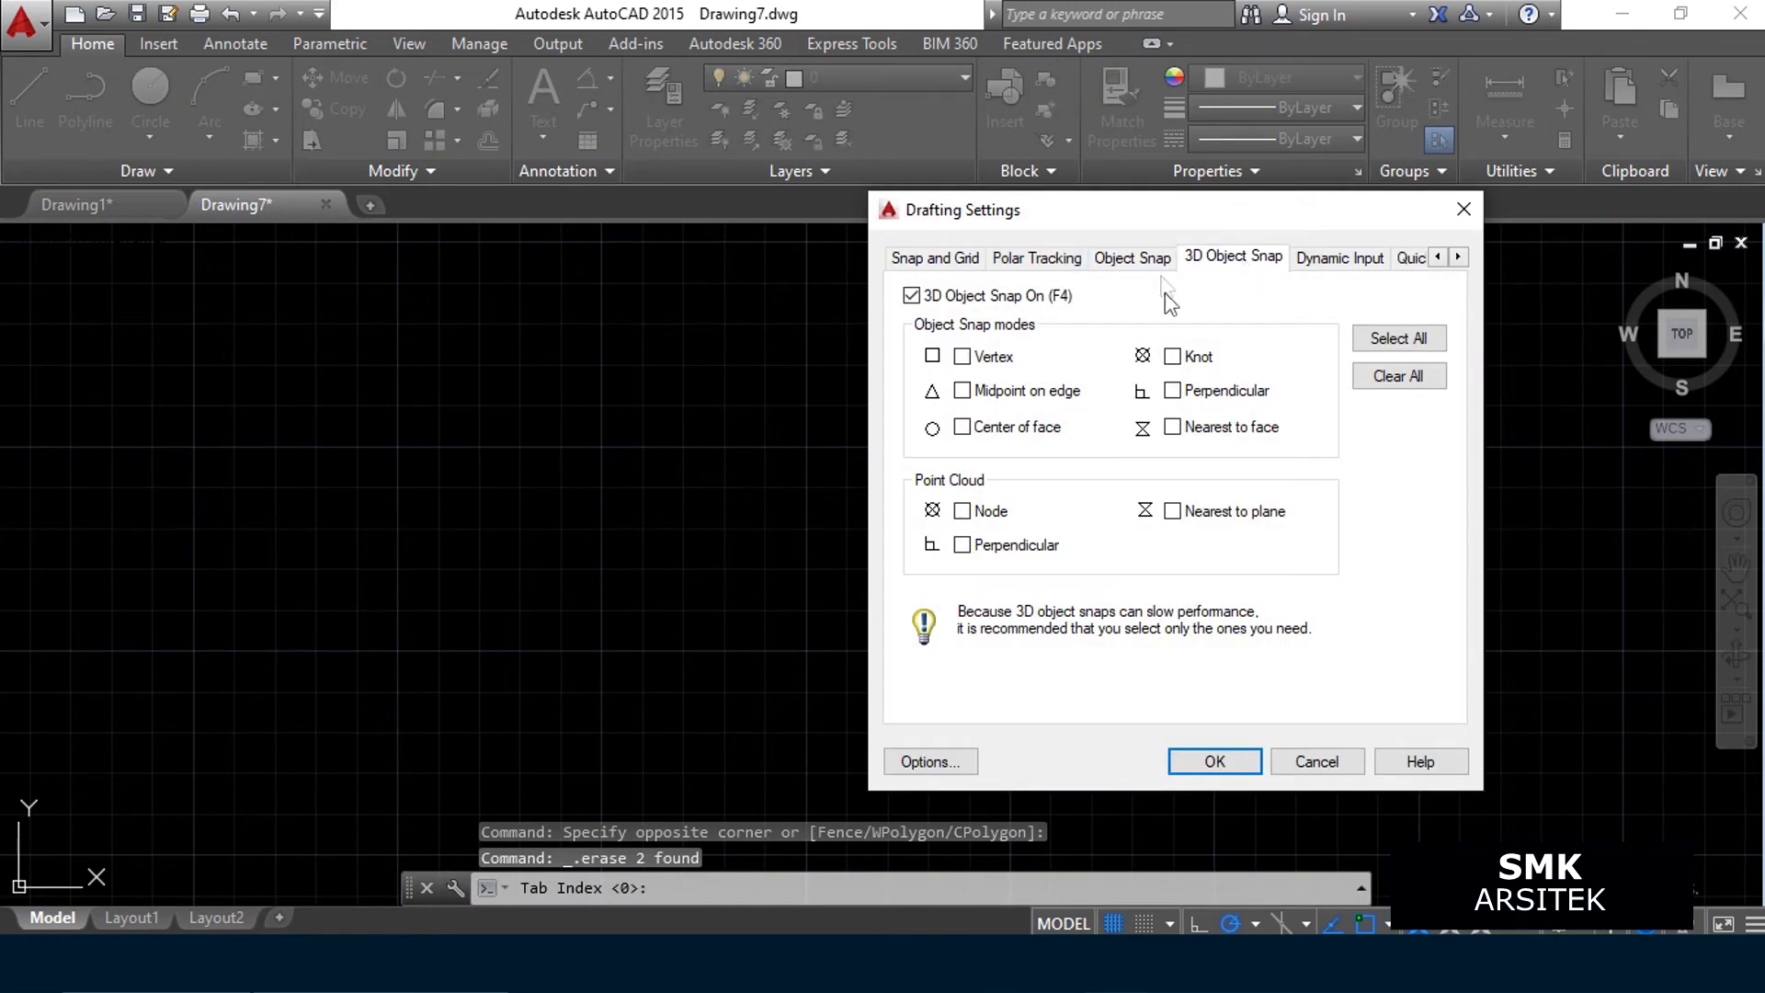
pyautogui.moveTo(1306, 223); pyautogui.dragTo(1117, 211)
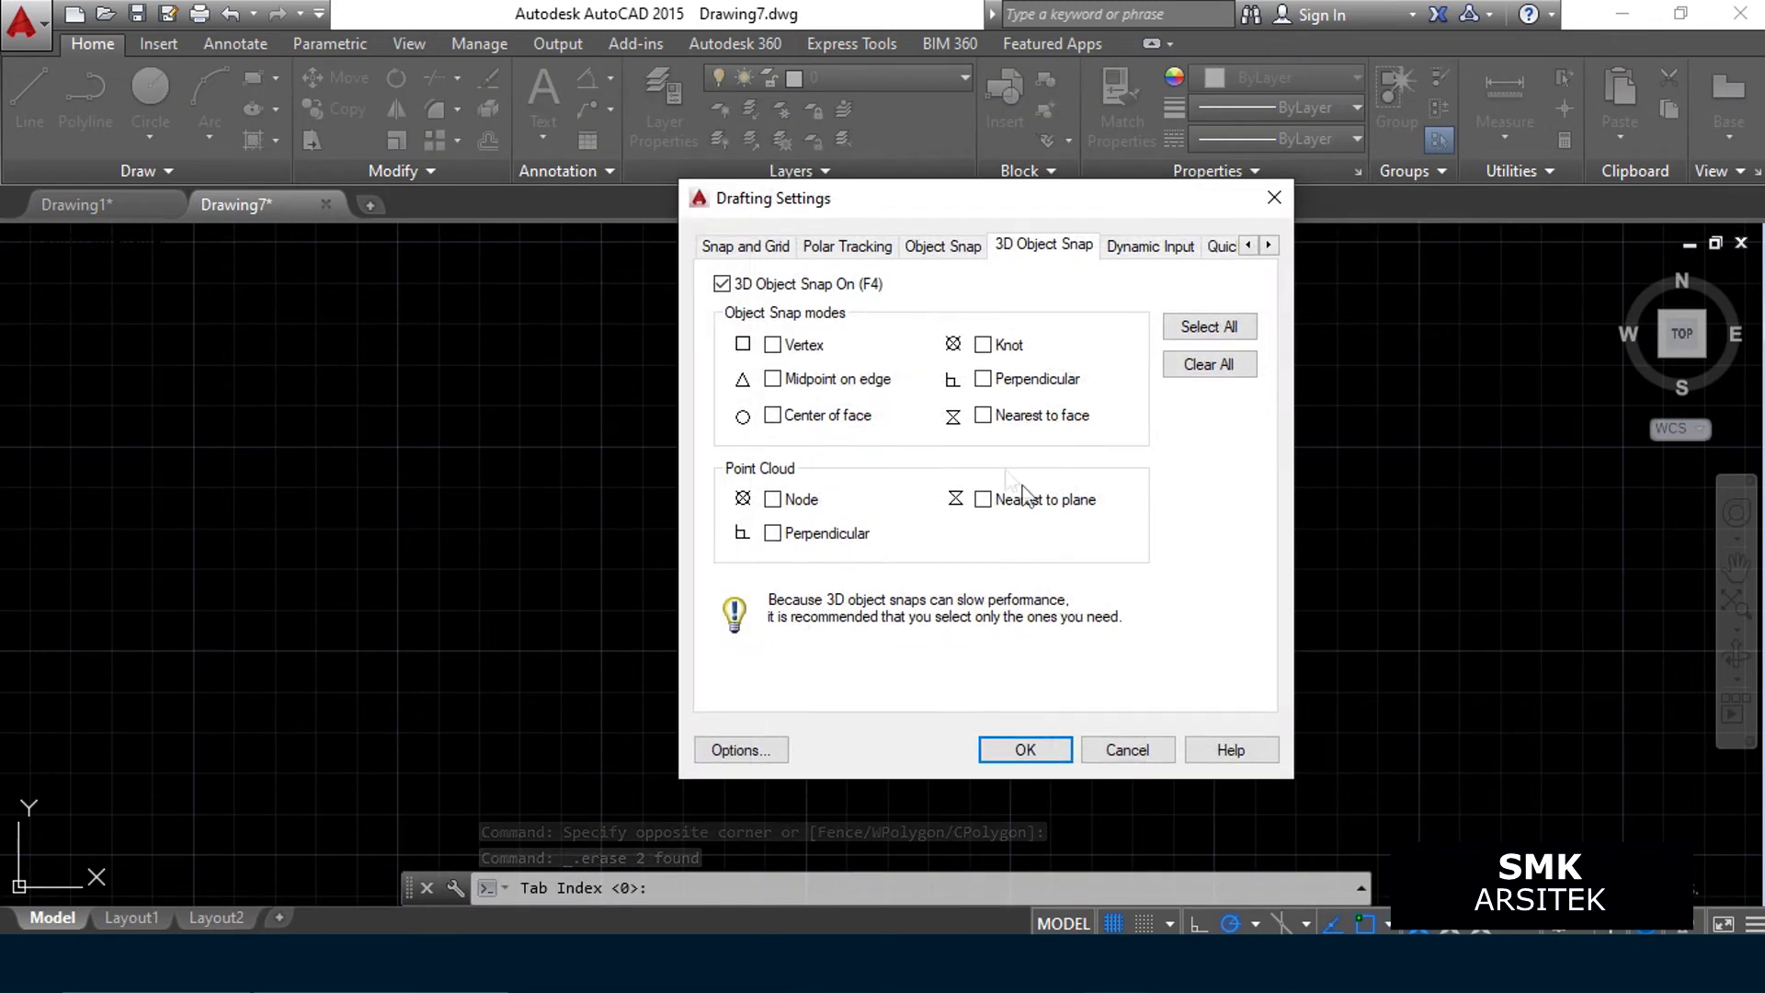
pyautogui.click(1140, 248)
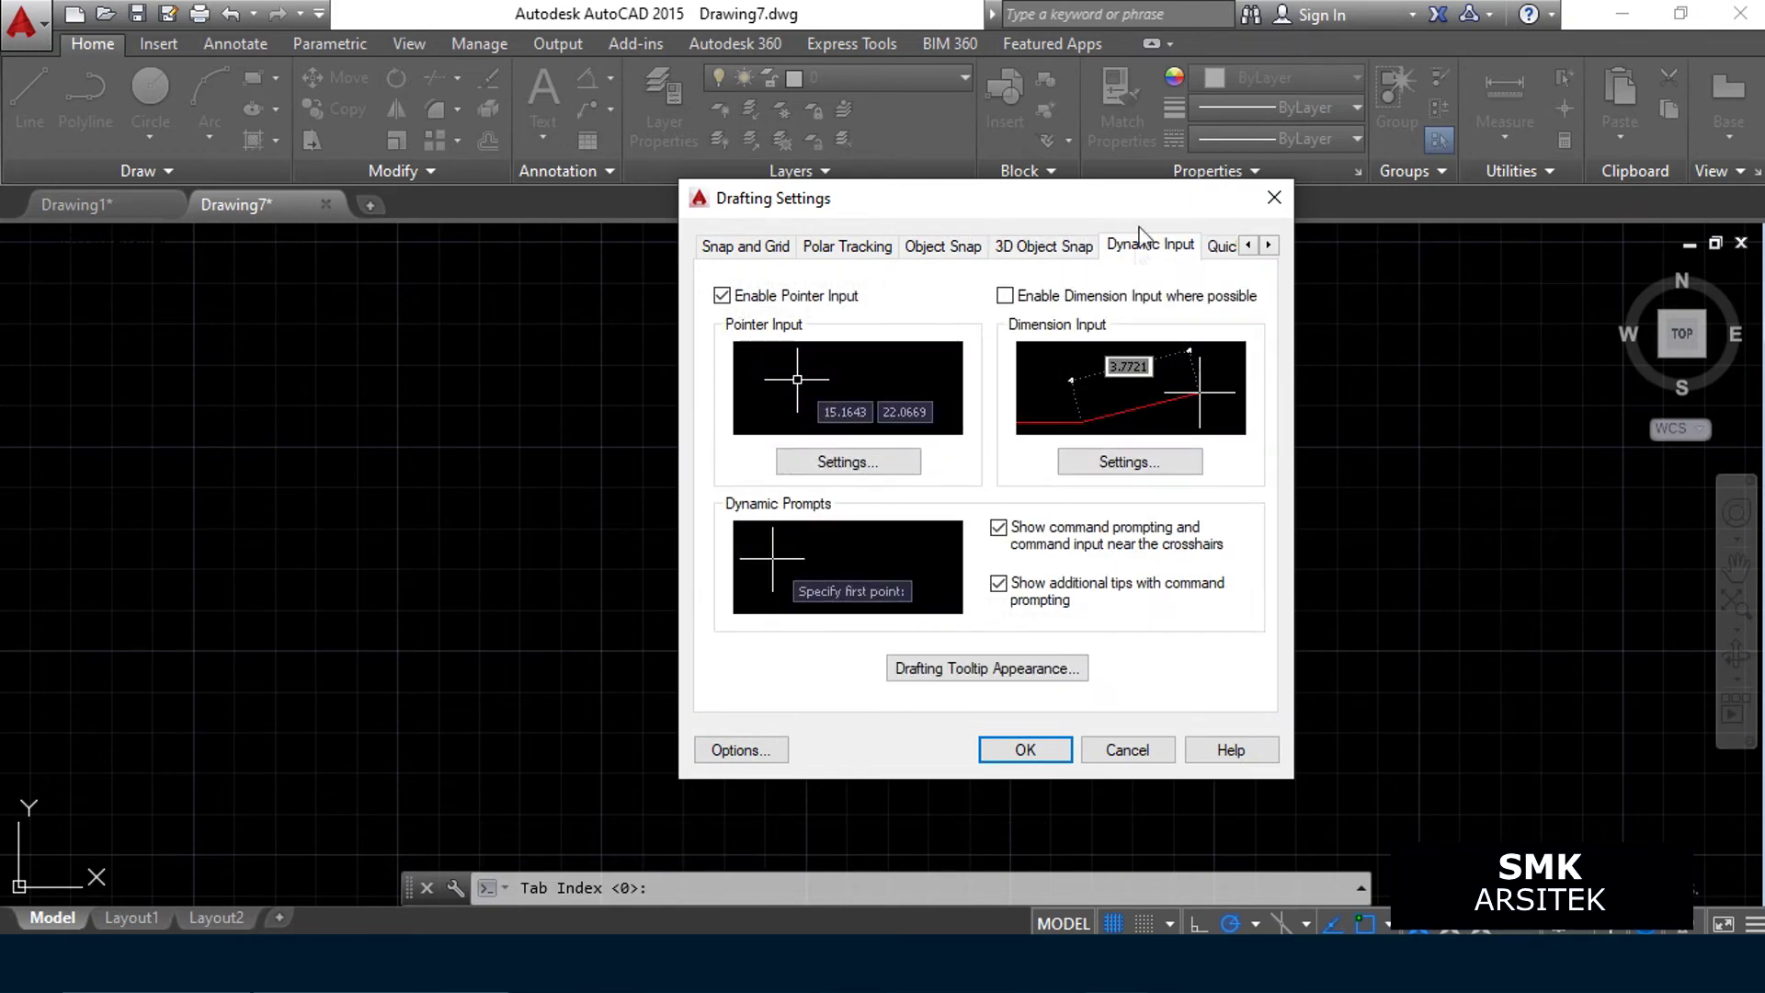
pyautogui.moveTo(1141, 215)
pyautogui.mouseDown()
pyautogui.moveTo(1035, 191)
pyautogui.moveTo(1083, 233)
pyautogui.mouseUp()
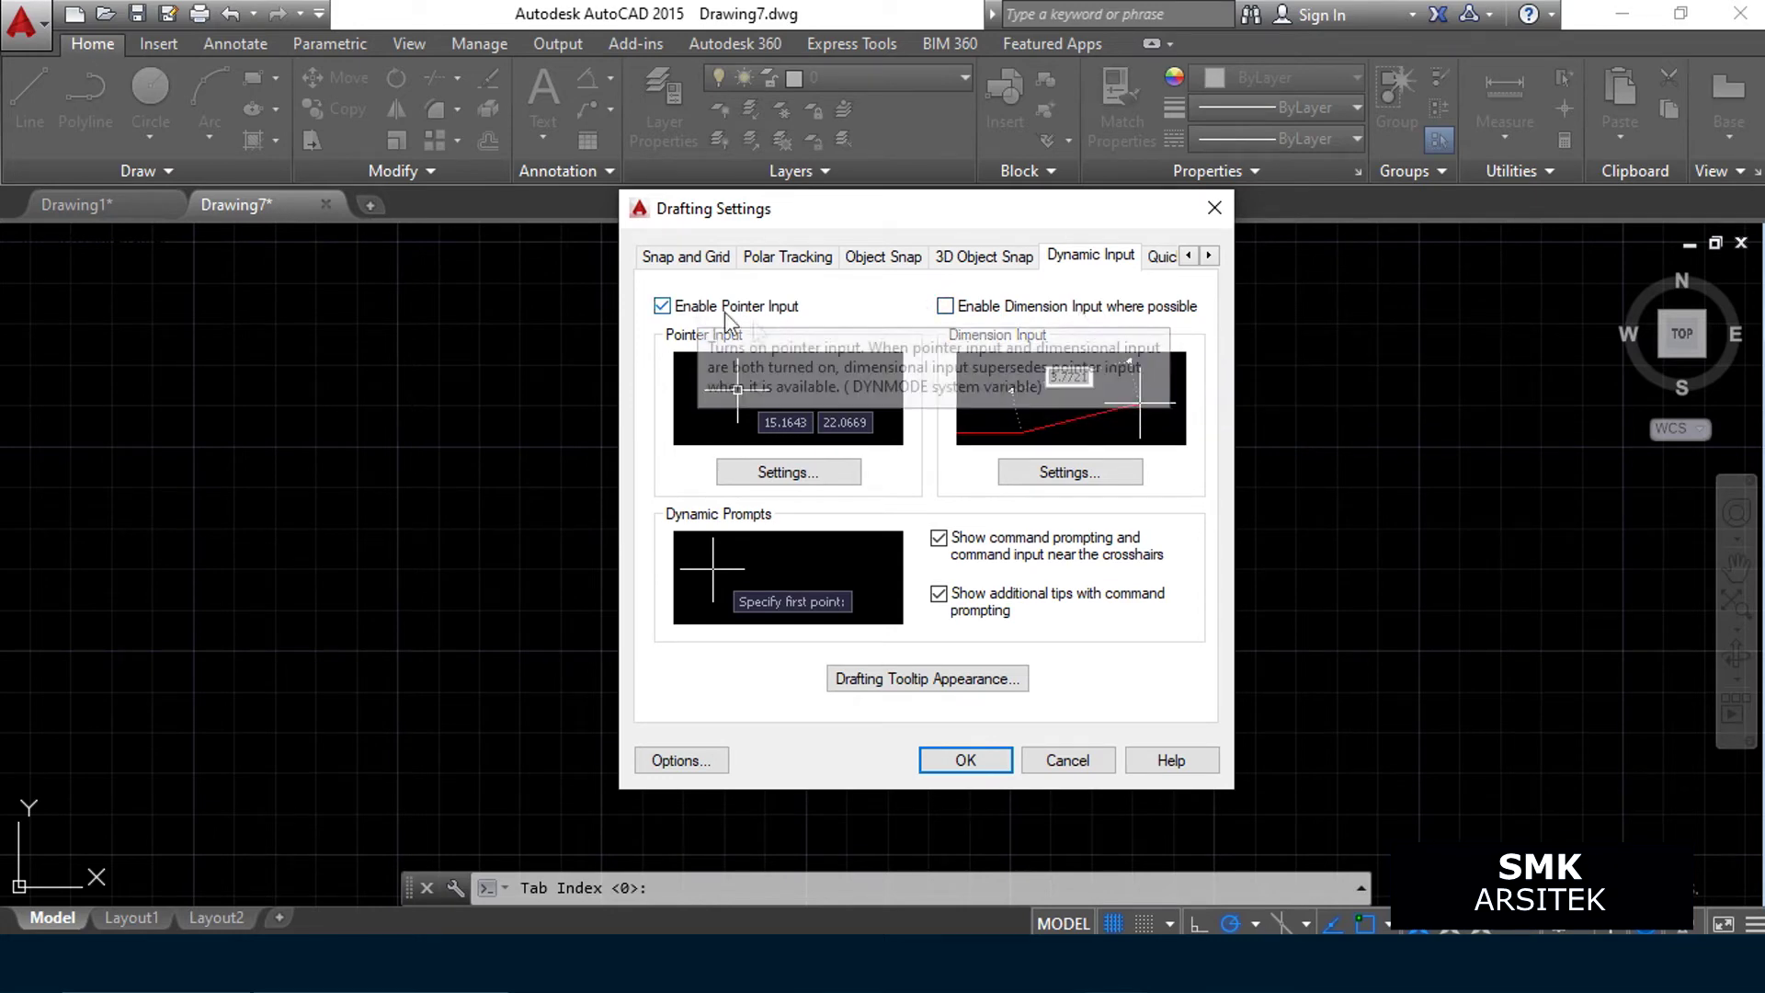
pyautogui.click(837, 482)
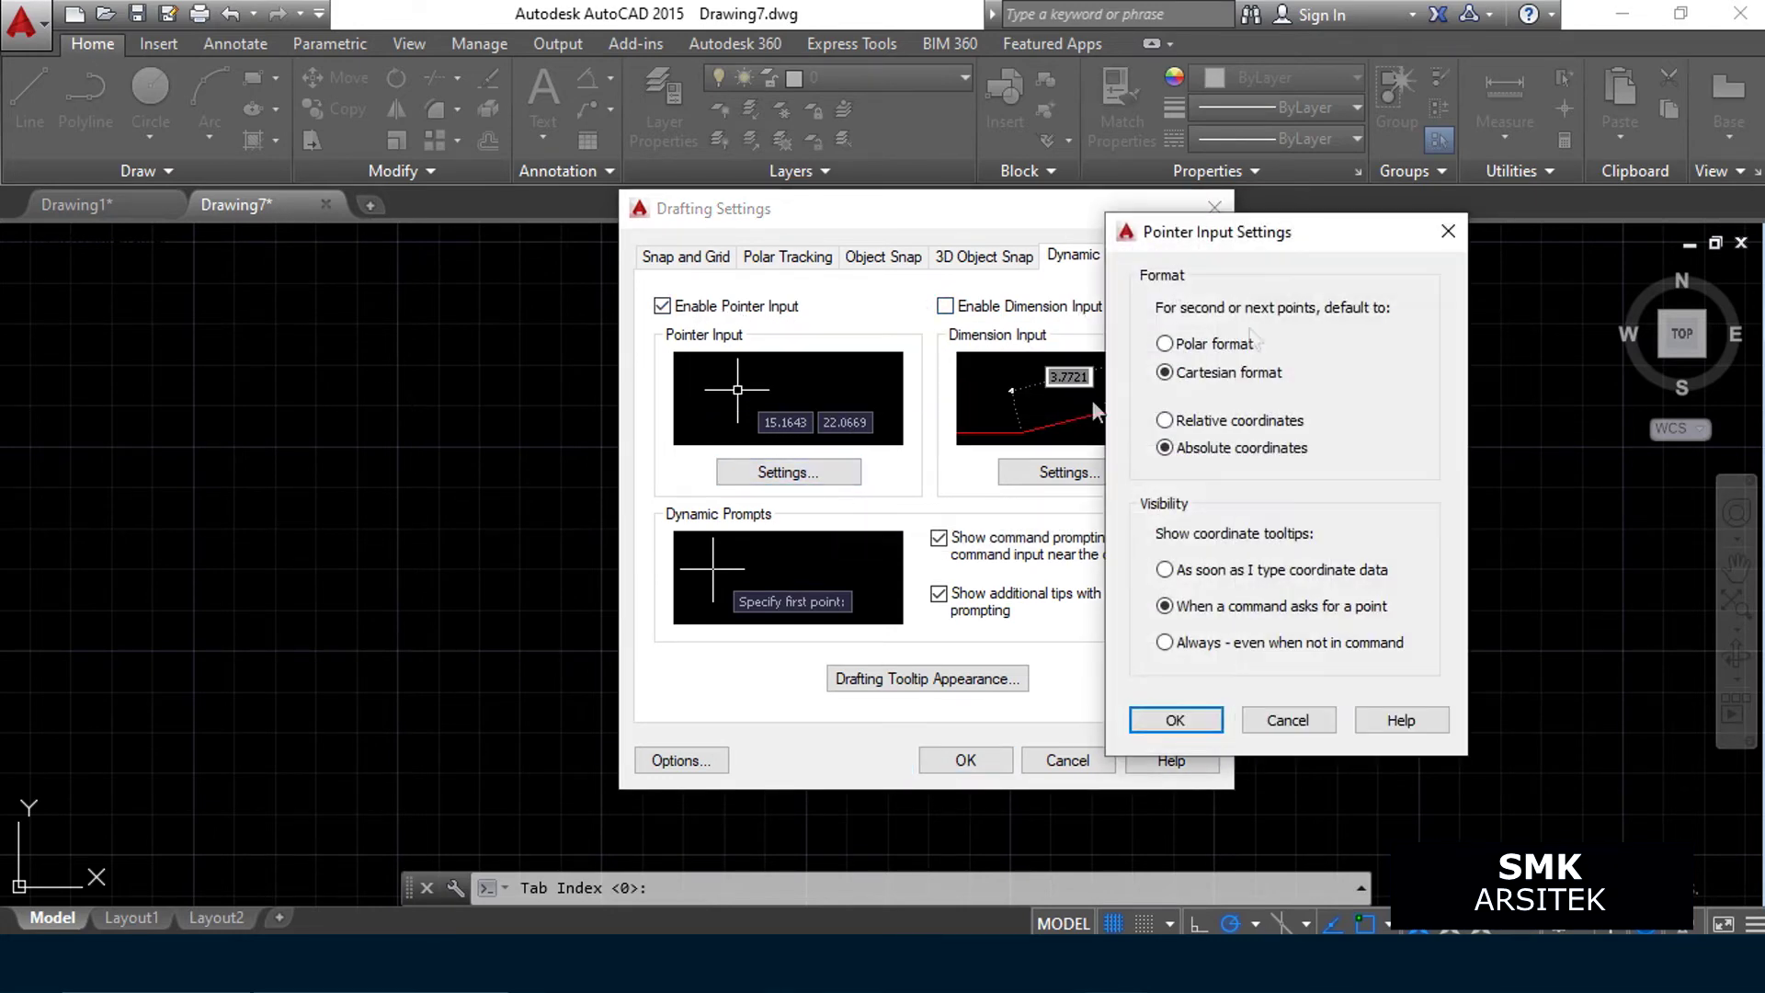
pyautogui.moveTo(1267, 239); pyautogui.dragTo(1252, 251)
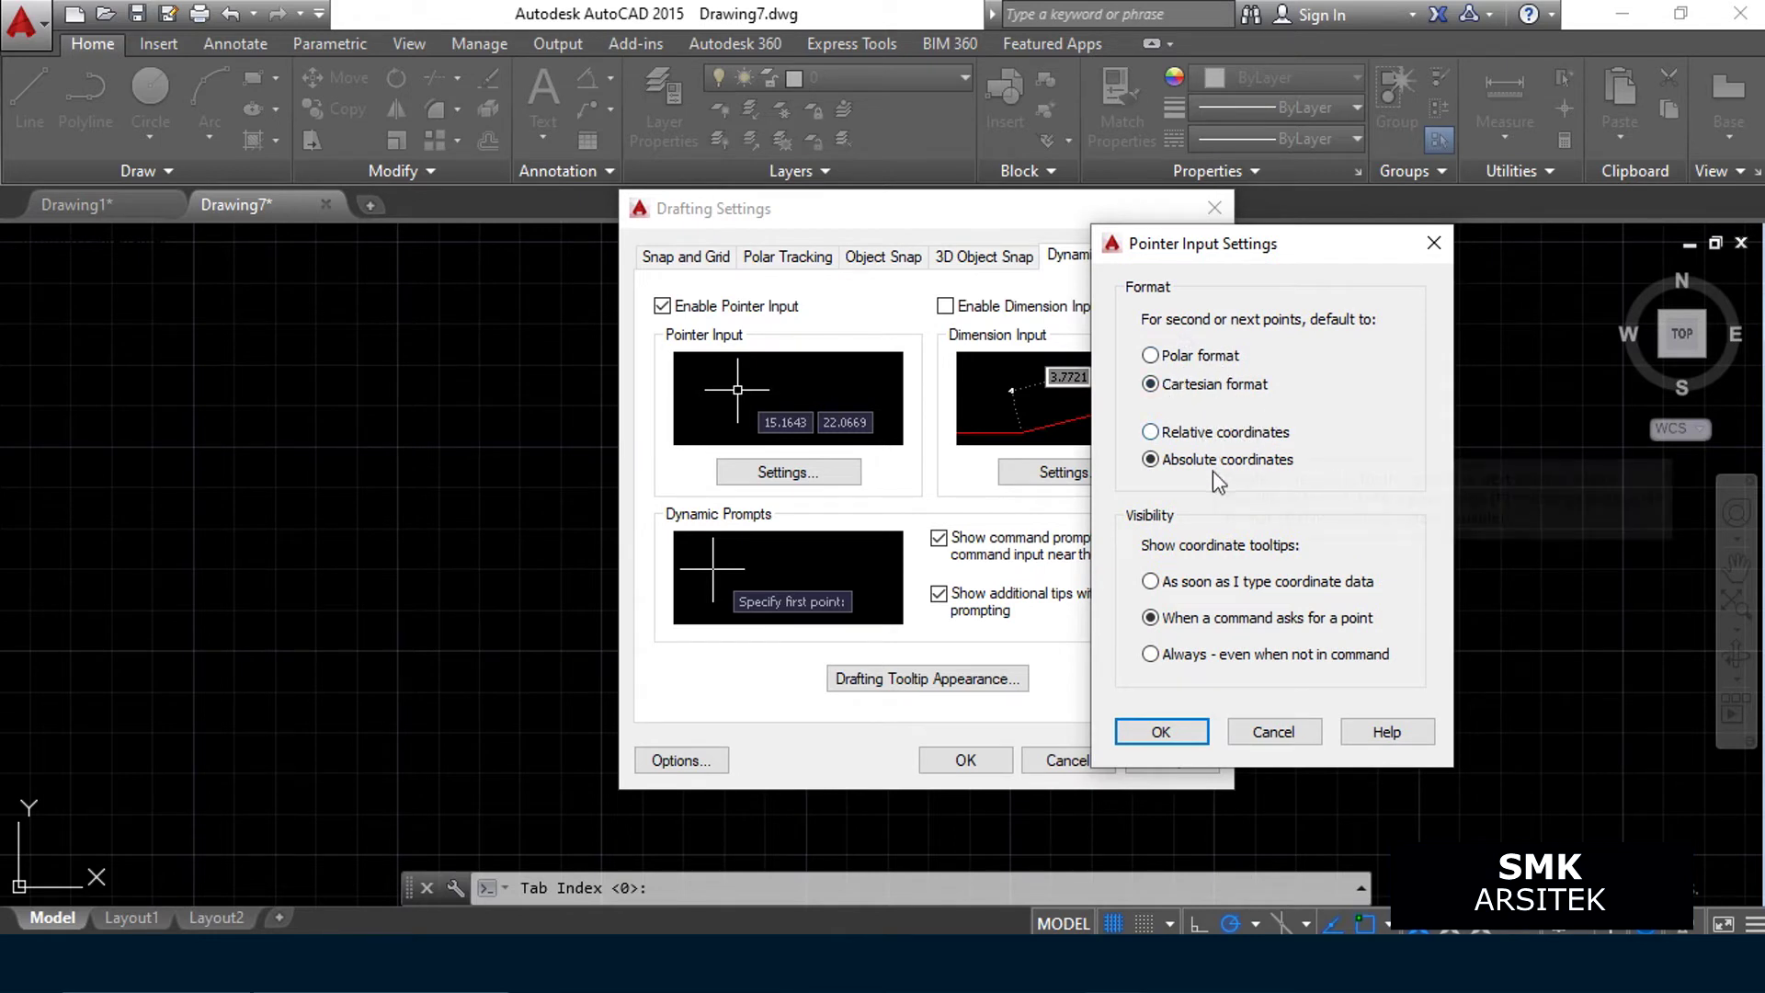
pyautogui.click(1435, 243)
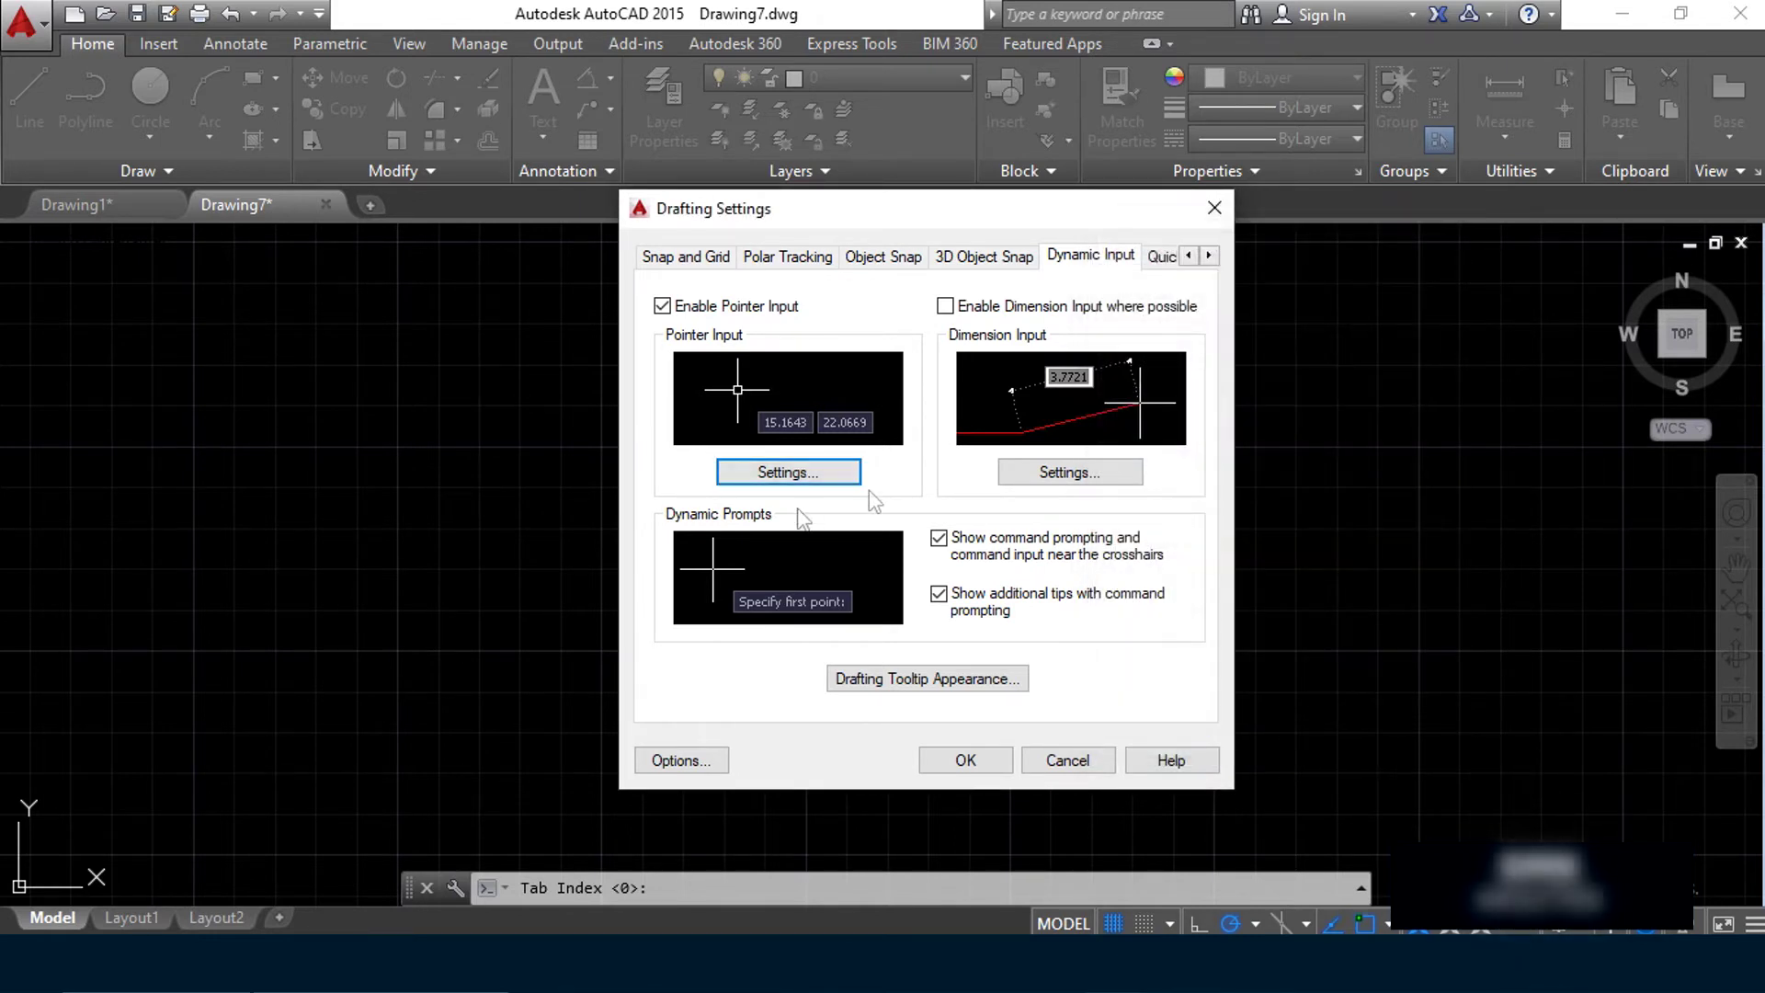
pyautogui.click(998, 655)
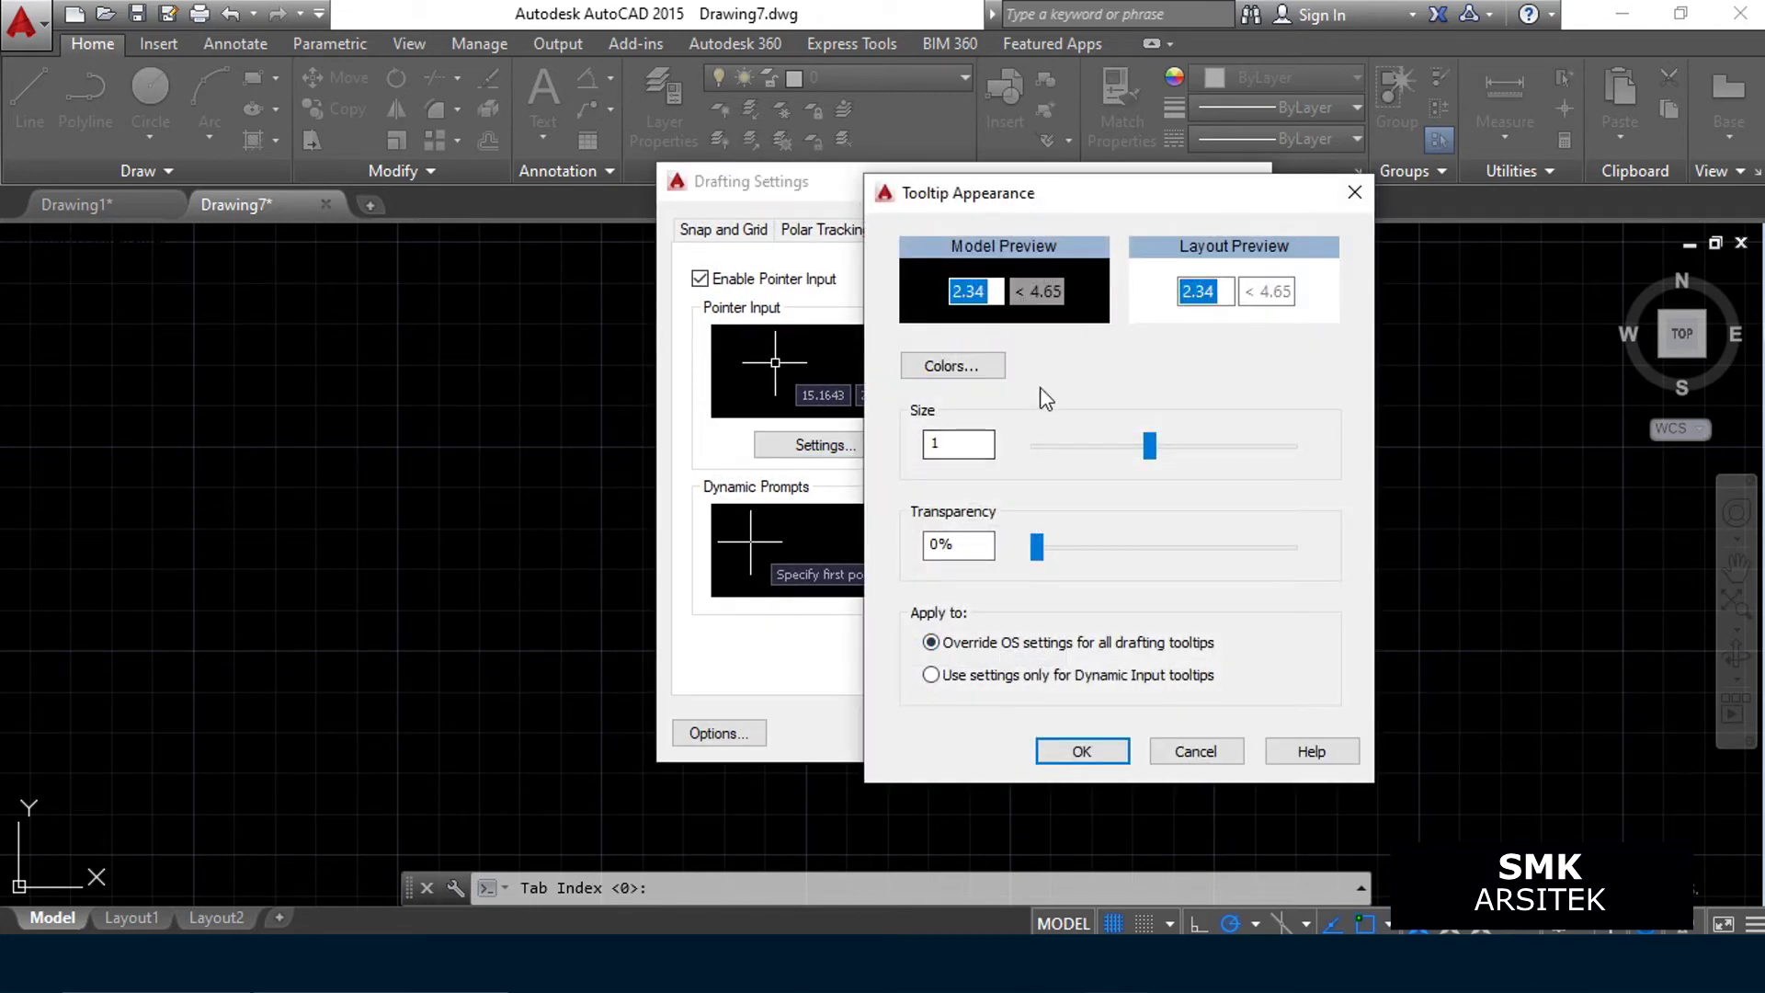
pyautogui.moveTo(1106, 193); pyautogui.dragTo(1107, 209)
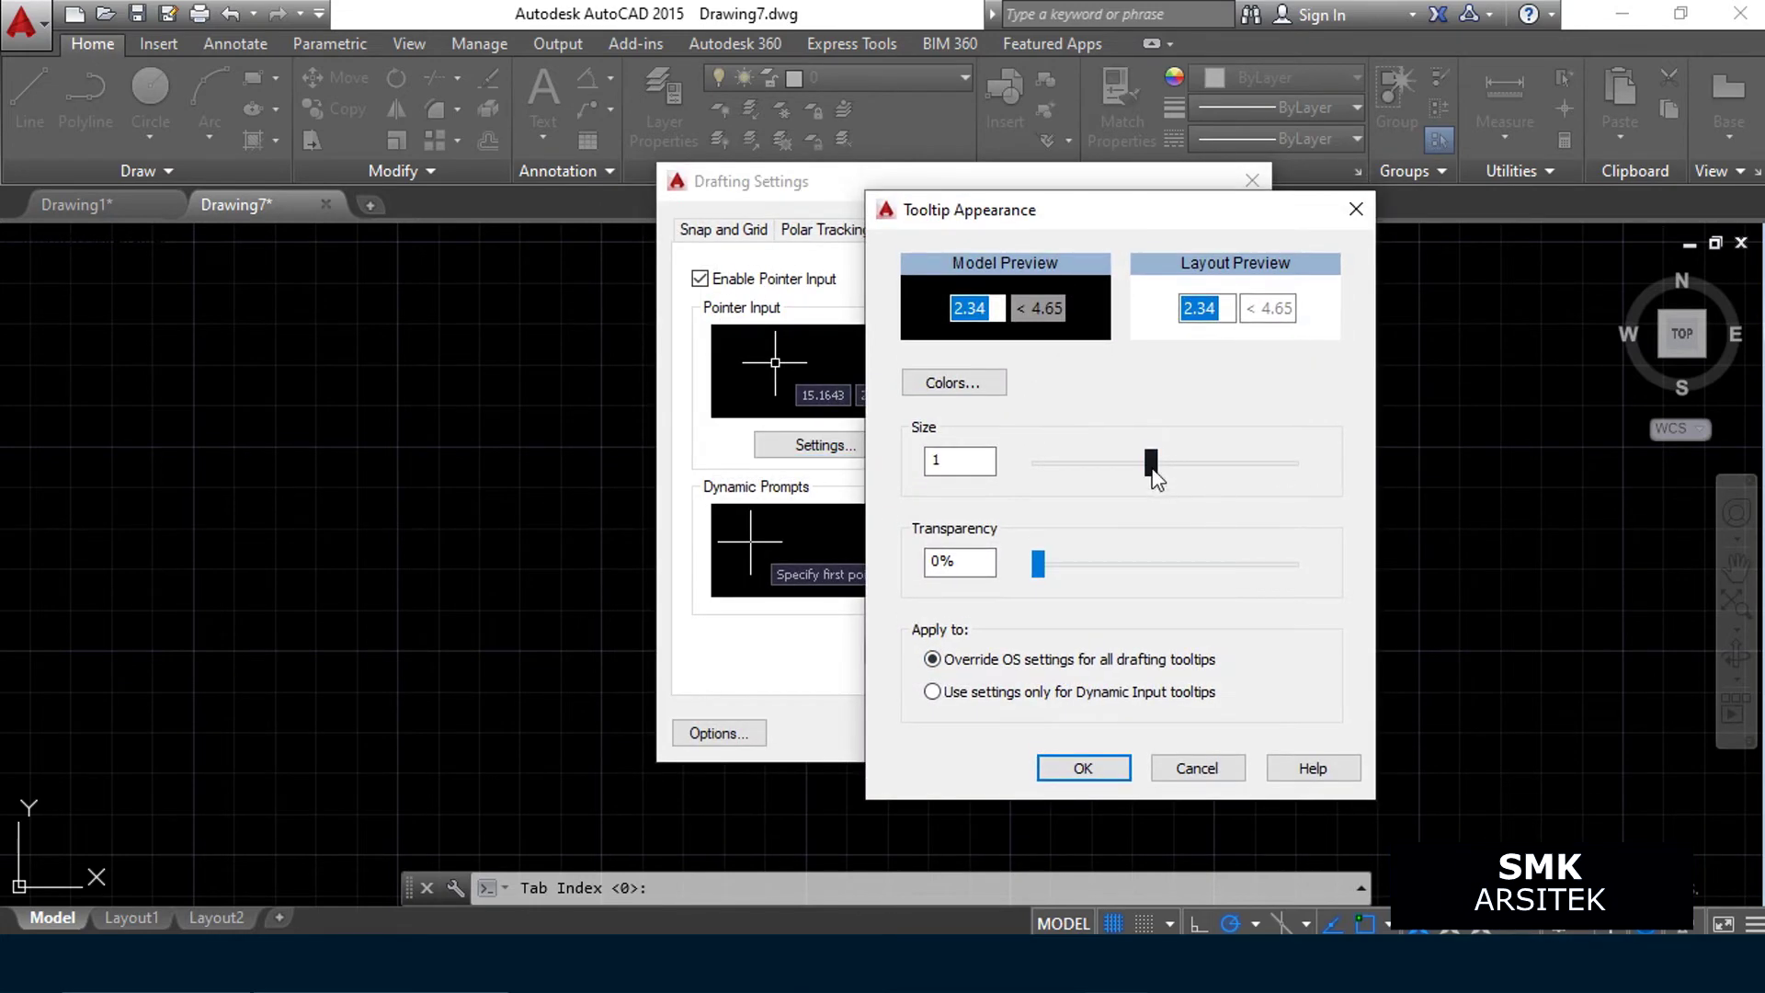
pyautogui.moveTo(1116, 467); pyautogui.dragTo(1214, 478)
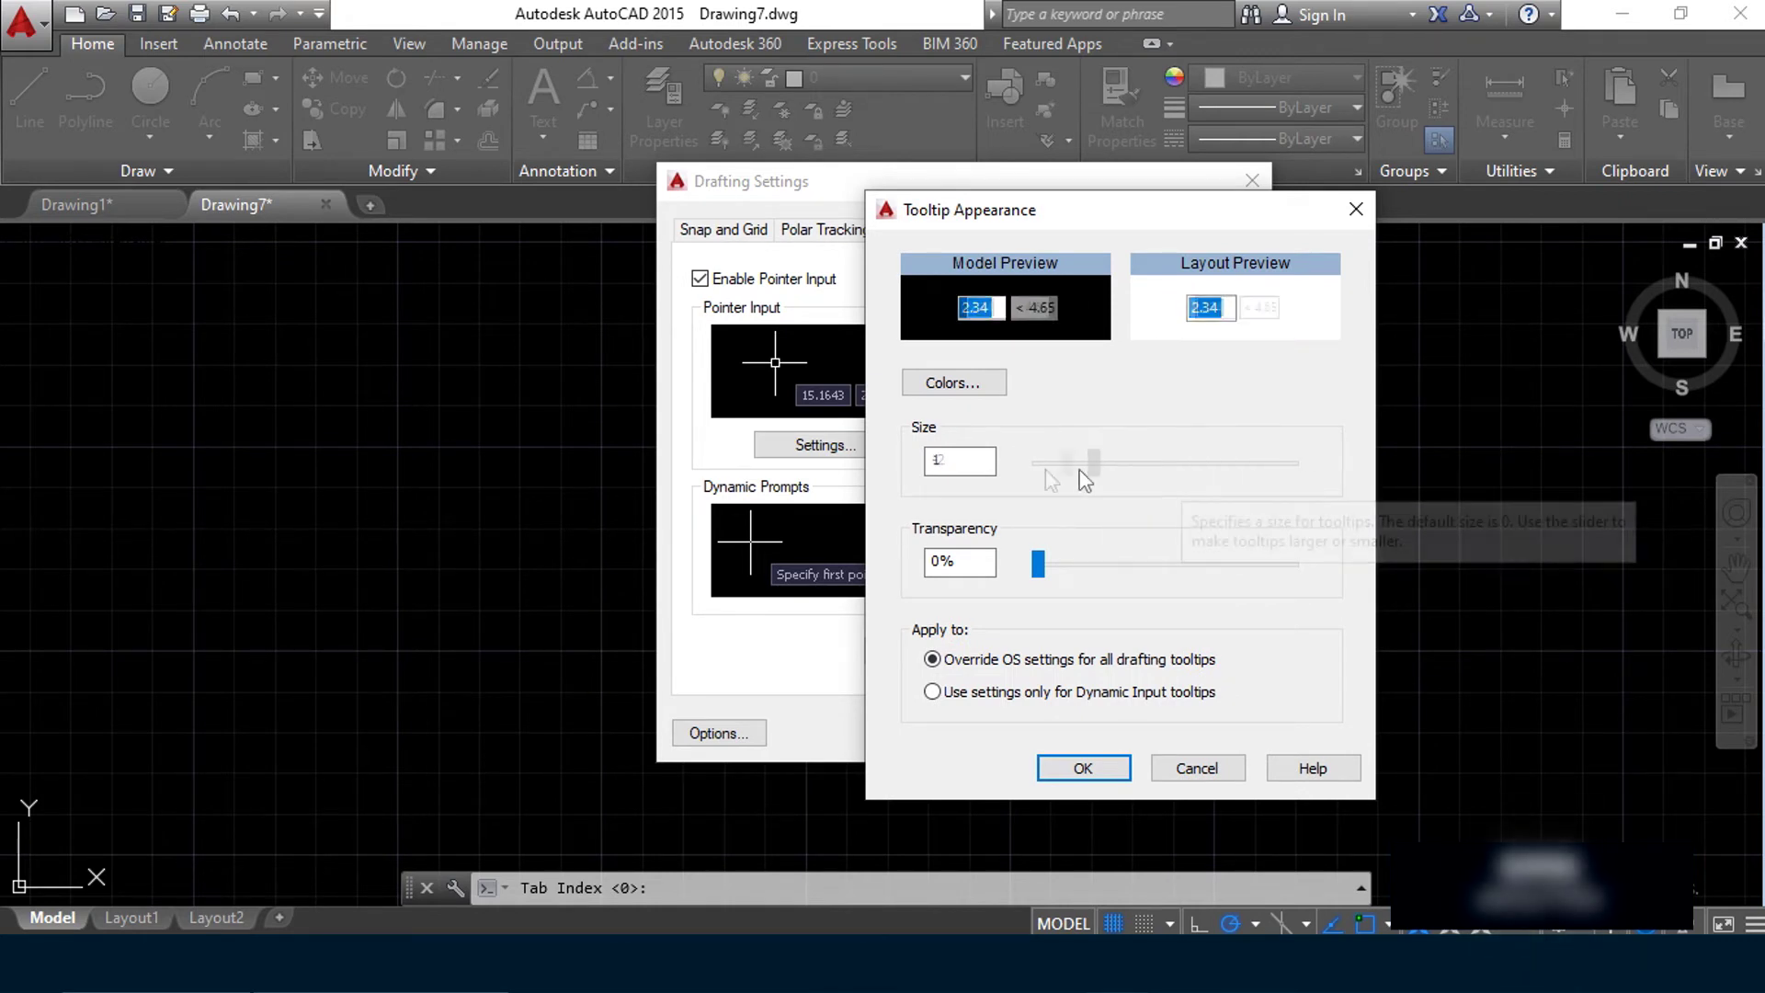
pyautogui.moveTo(1207, 464); pyautogui.dragTo(1110, 484)
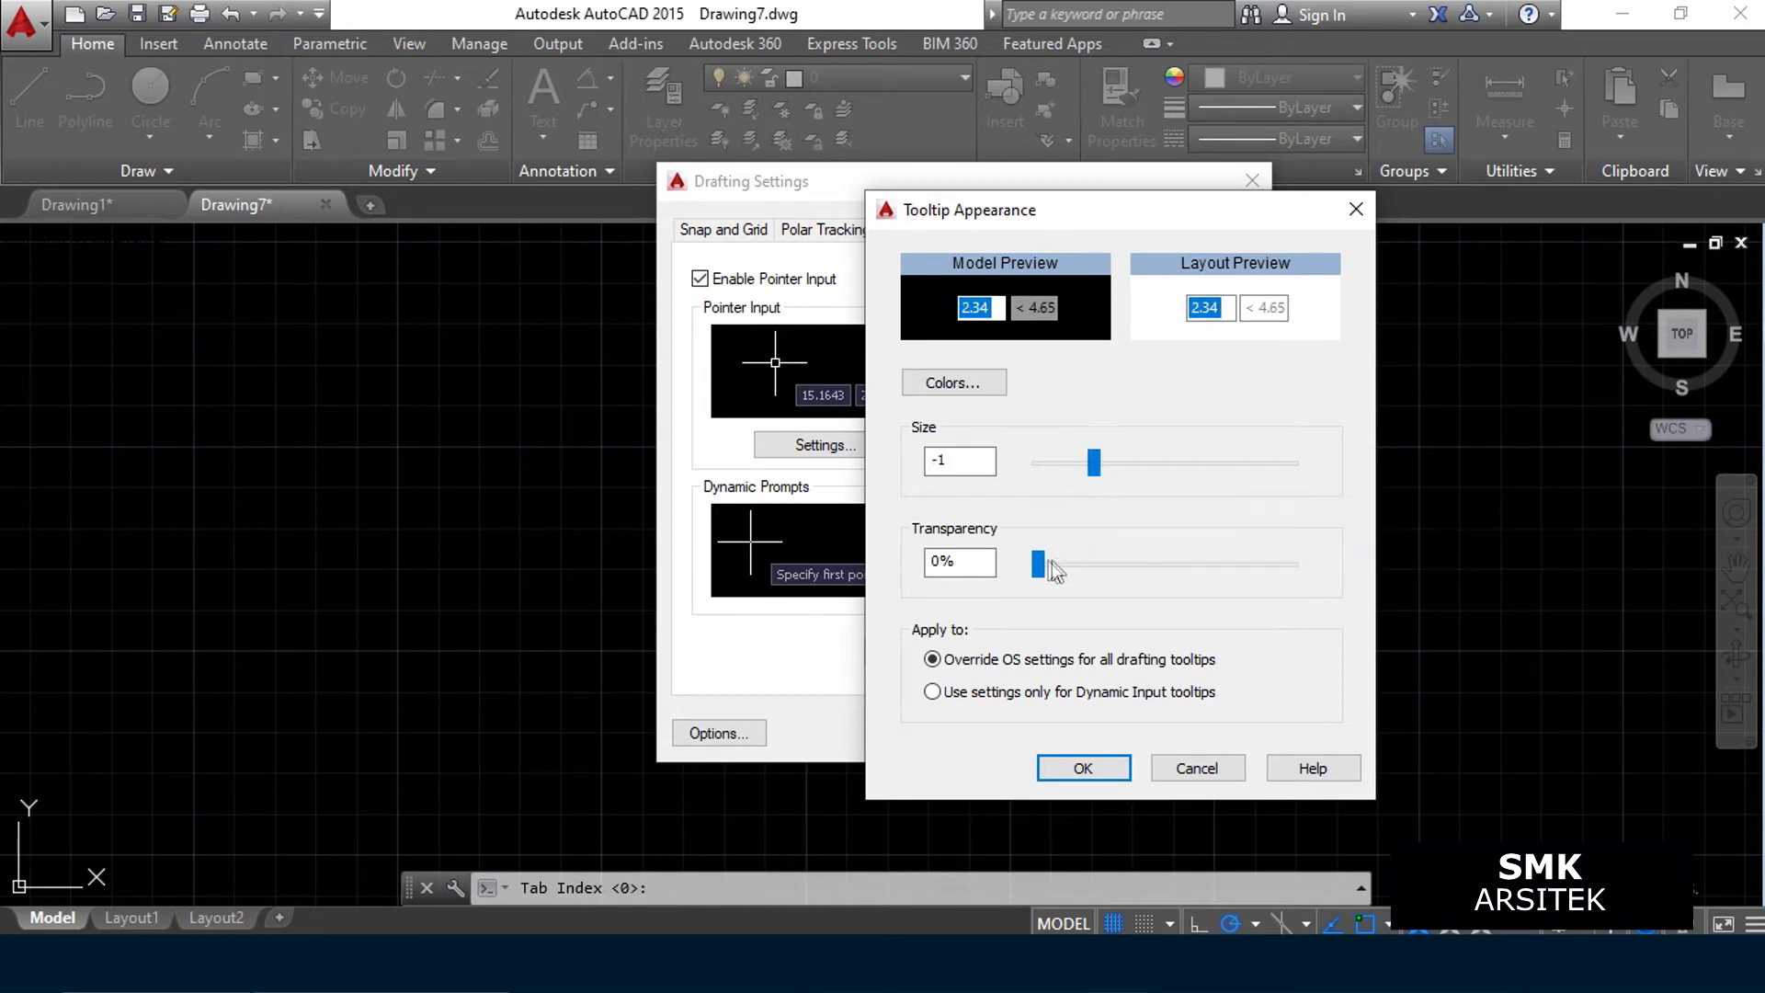
pyautogui.moveTo(1039, 562)
pyautogui.mouseDown()
pyautogui.moveTo(1213, 564)
pyautogui.moveTo(999, 559)
pyautogui.mouseUp()
pyautogui.click(1075, 773)
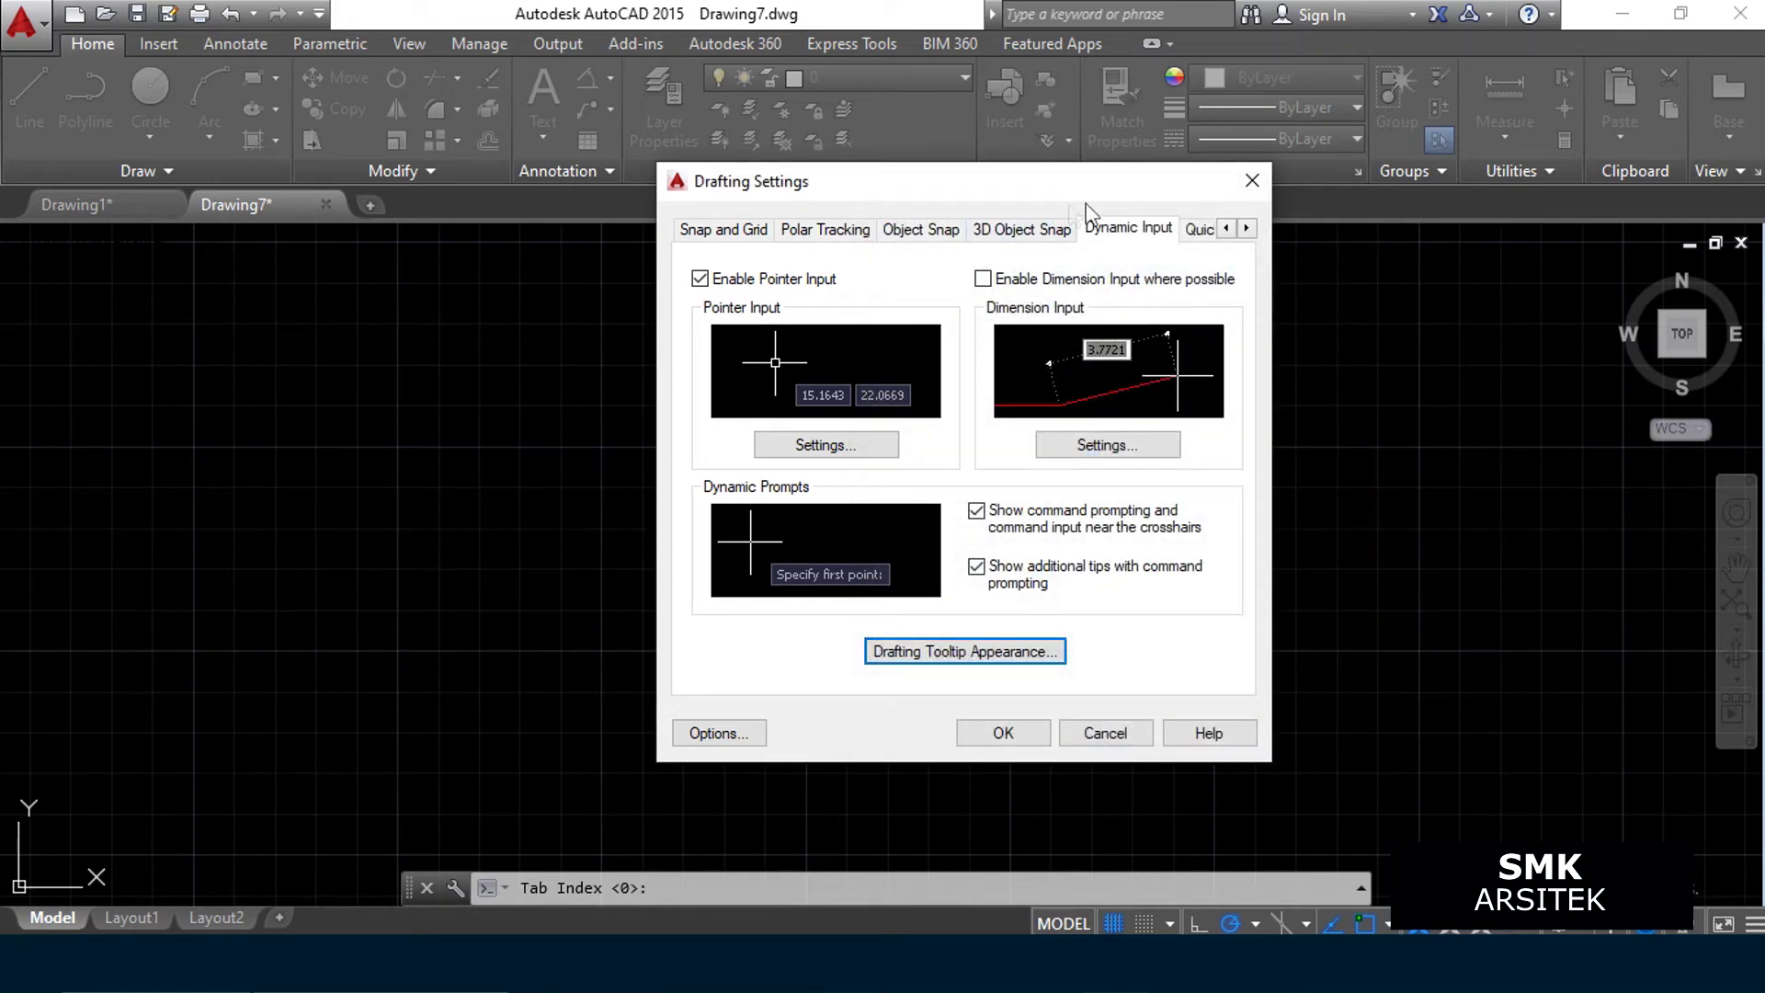
pyautogui.click(1200, 229)
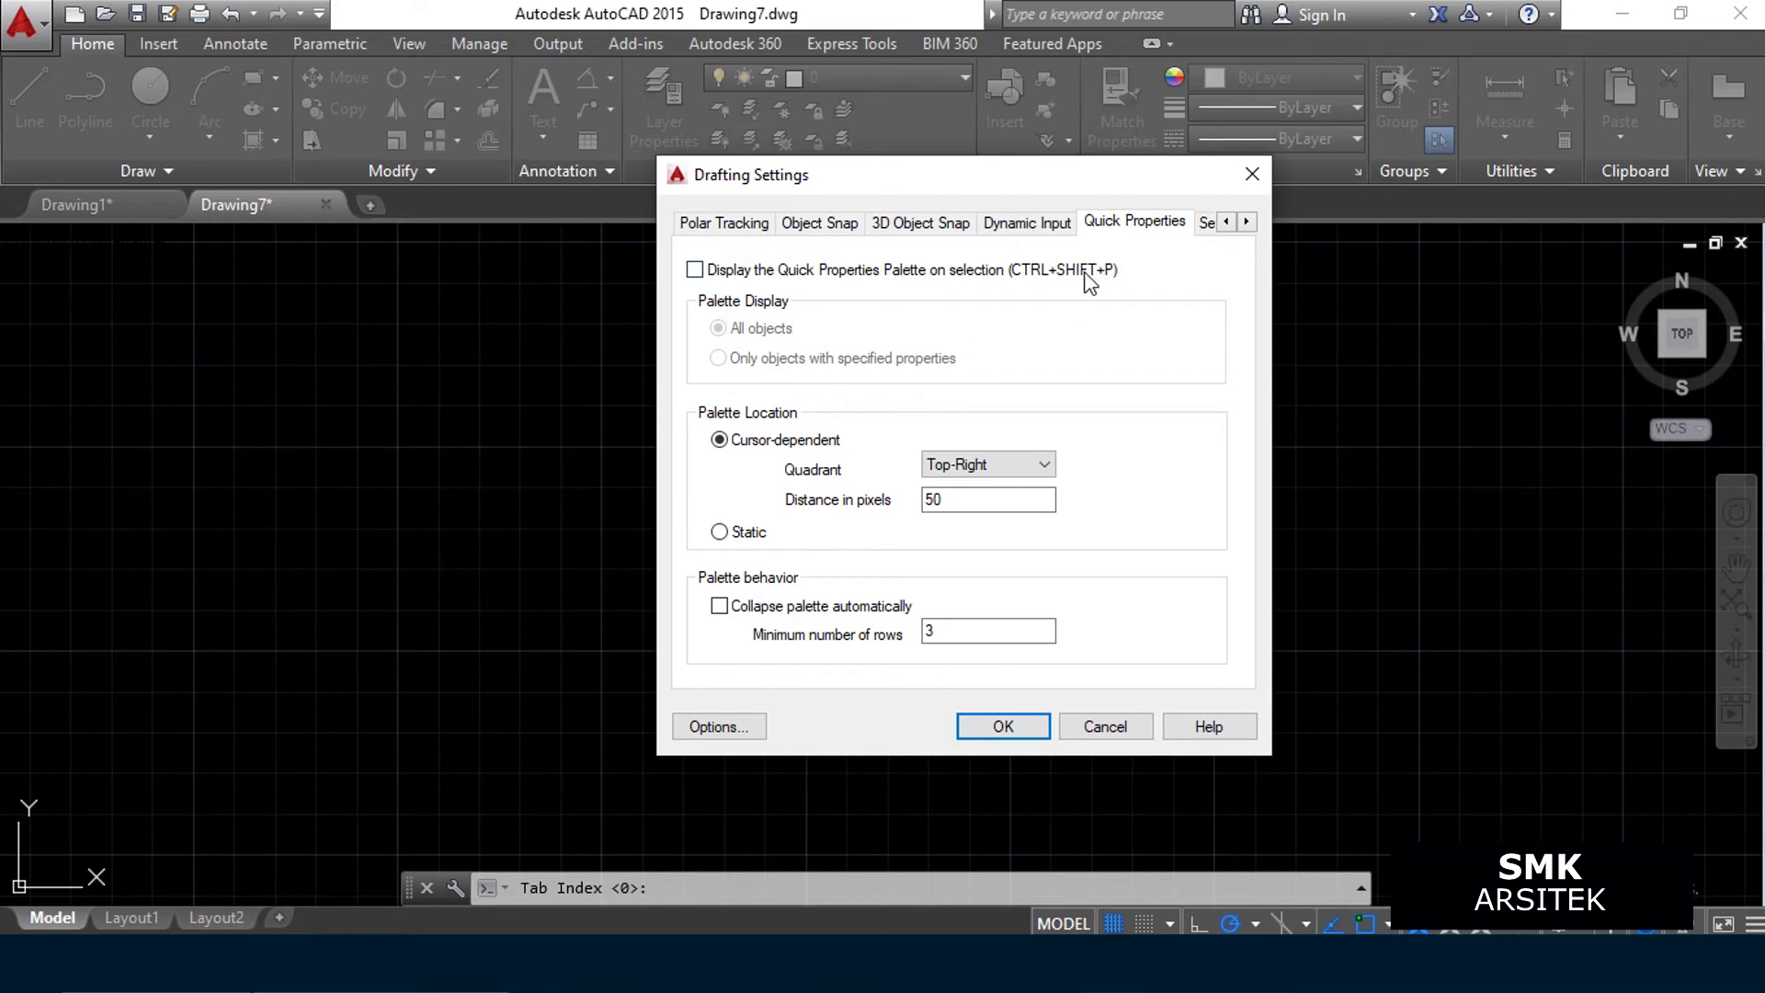
pyautogui.moveTo(1124, 193); pyautogui.dragTo(1130, 187)
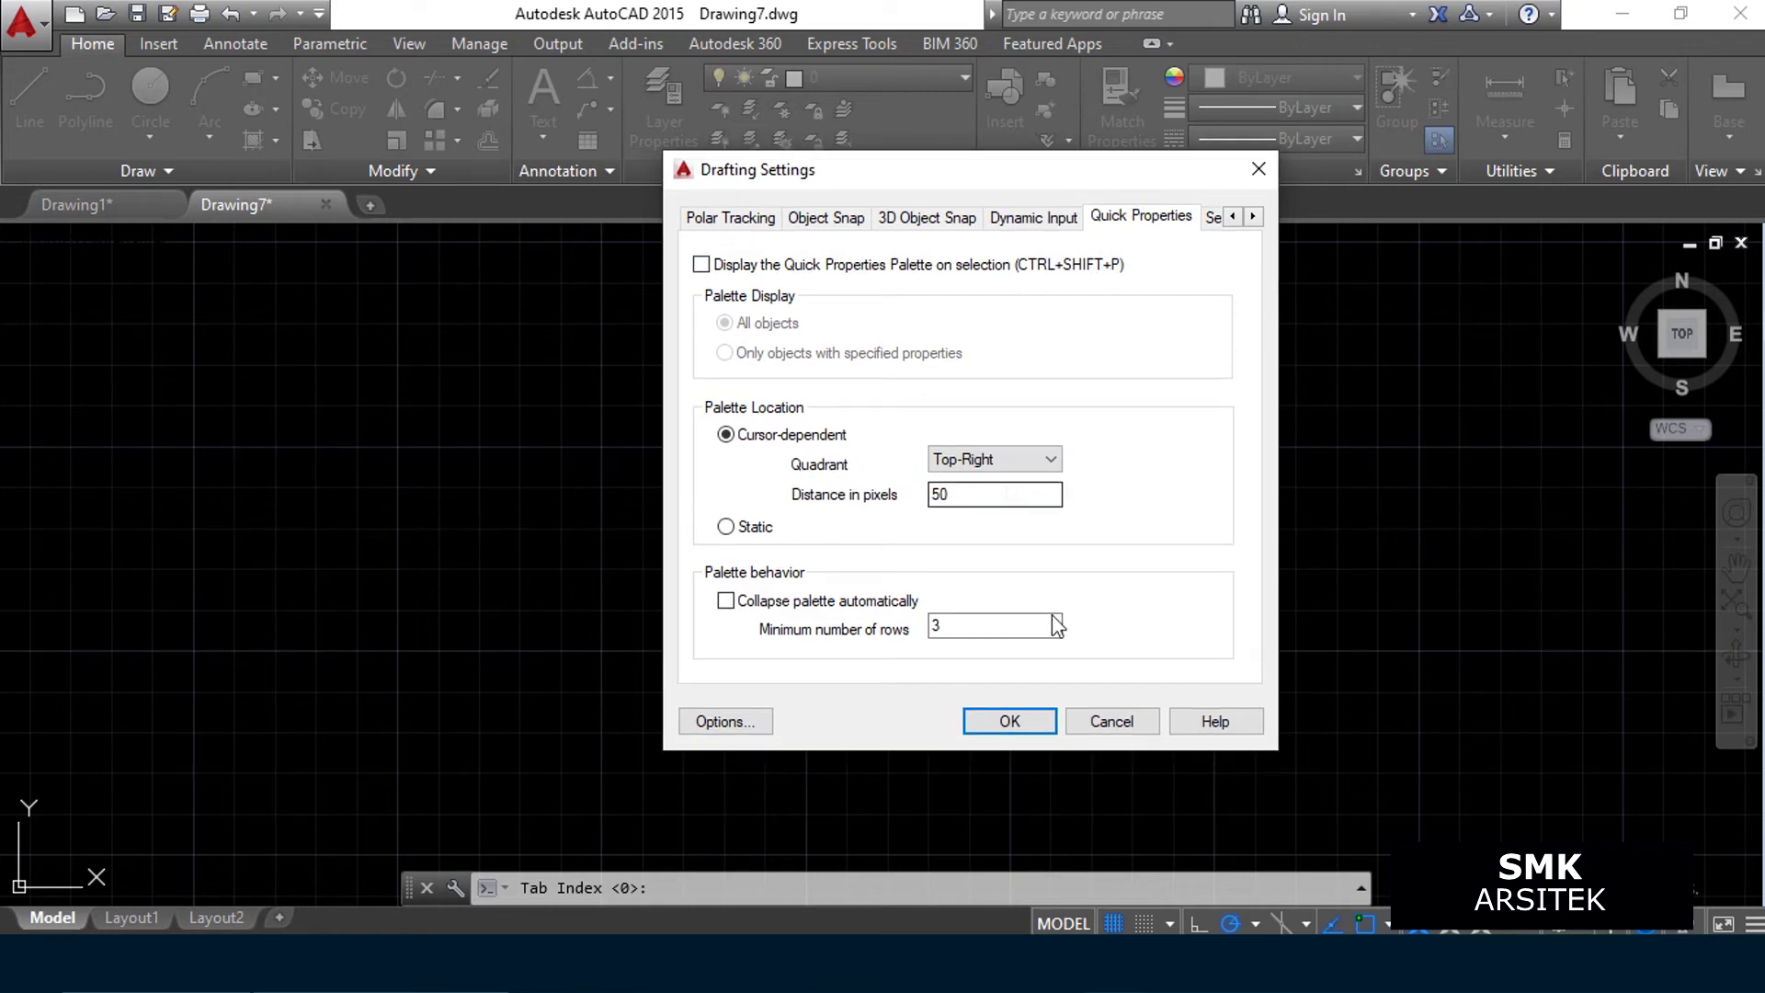
pyautogui.click(1212, 221)
pyautogui.moveTo(1077, 182); pyautogui.dragTo(1103, 181)
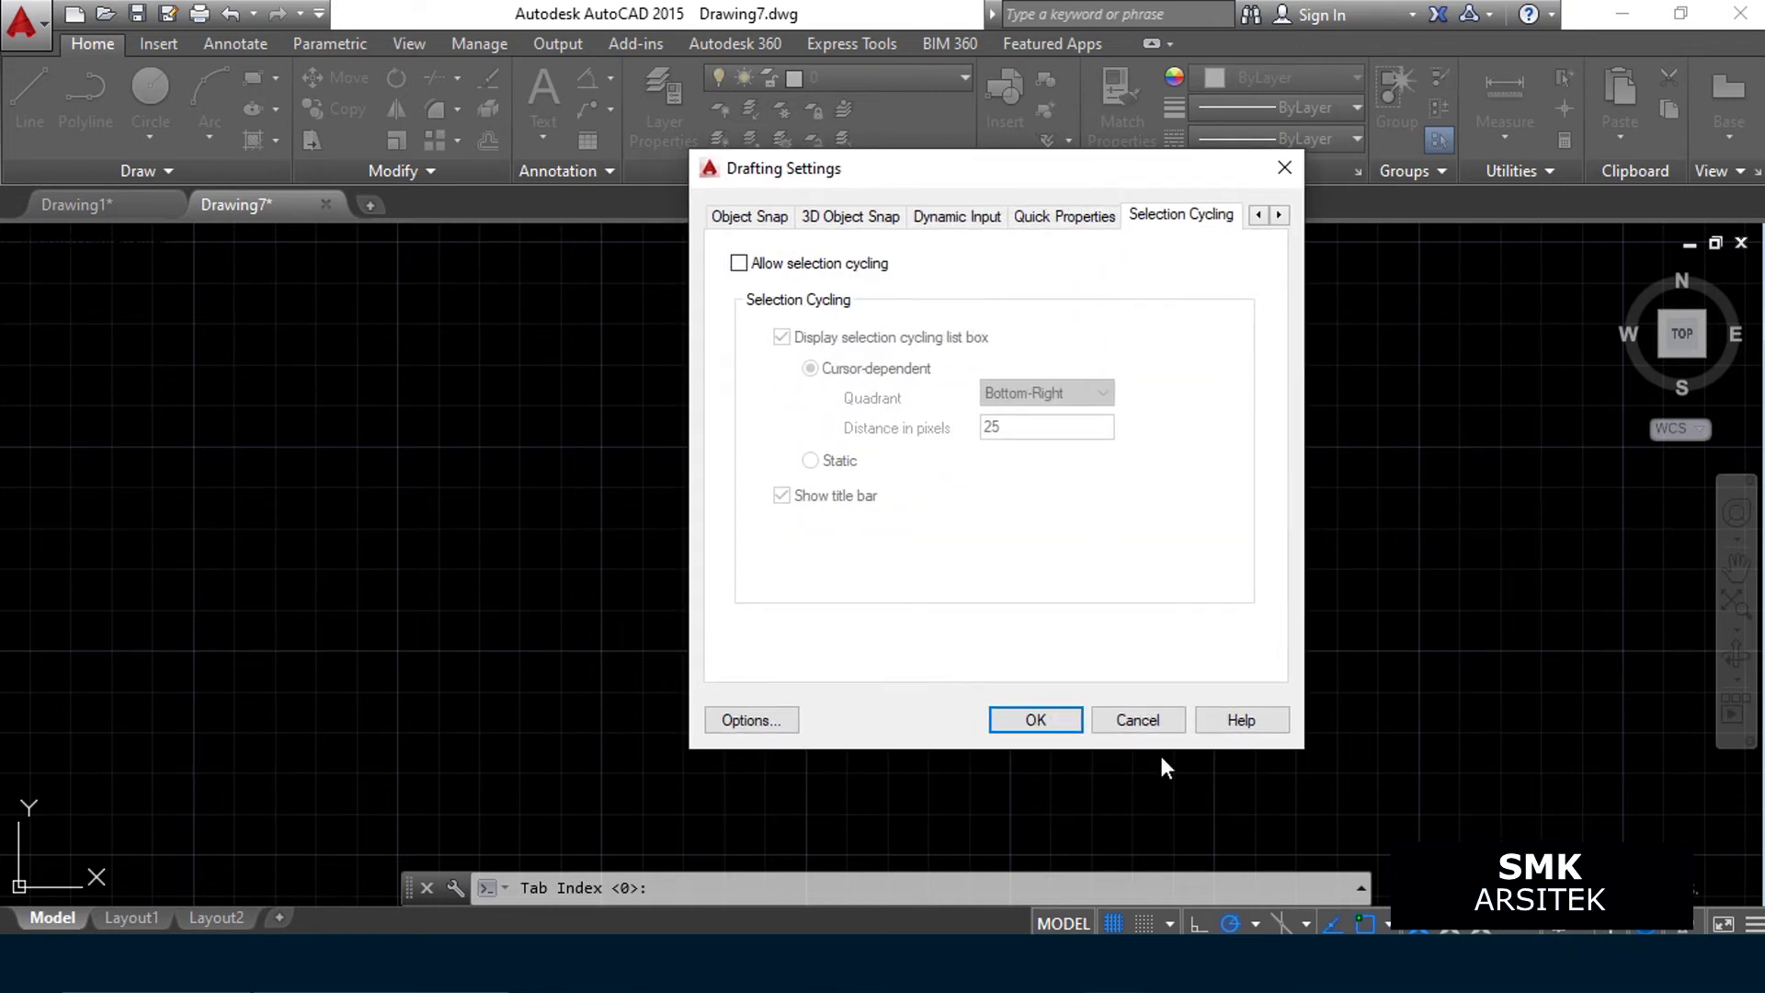
pyautogui.click(1033, 721)
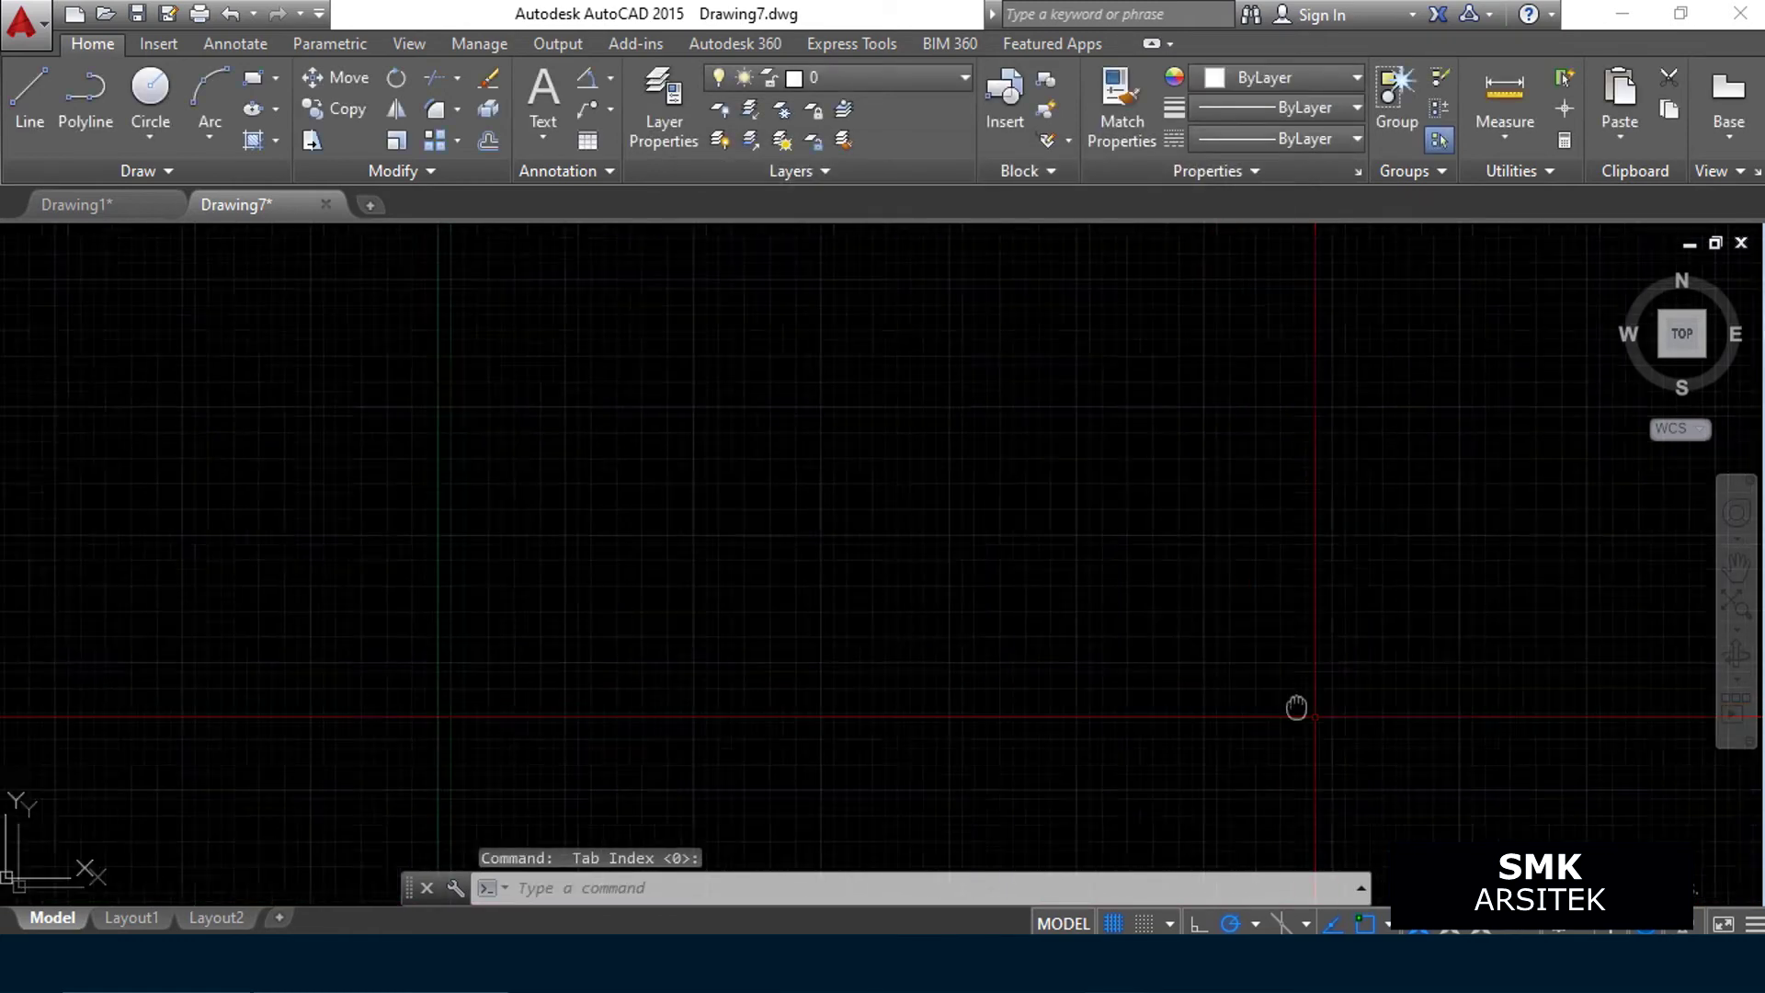
pyautogui.moveTo(1299, 684); pyautogui.dragTo(1107, 569, button='middle')
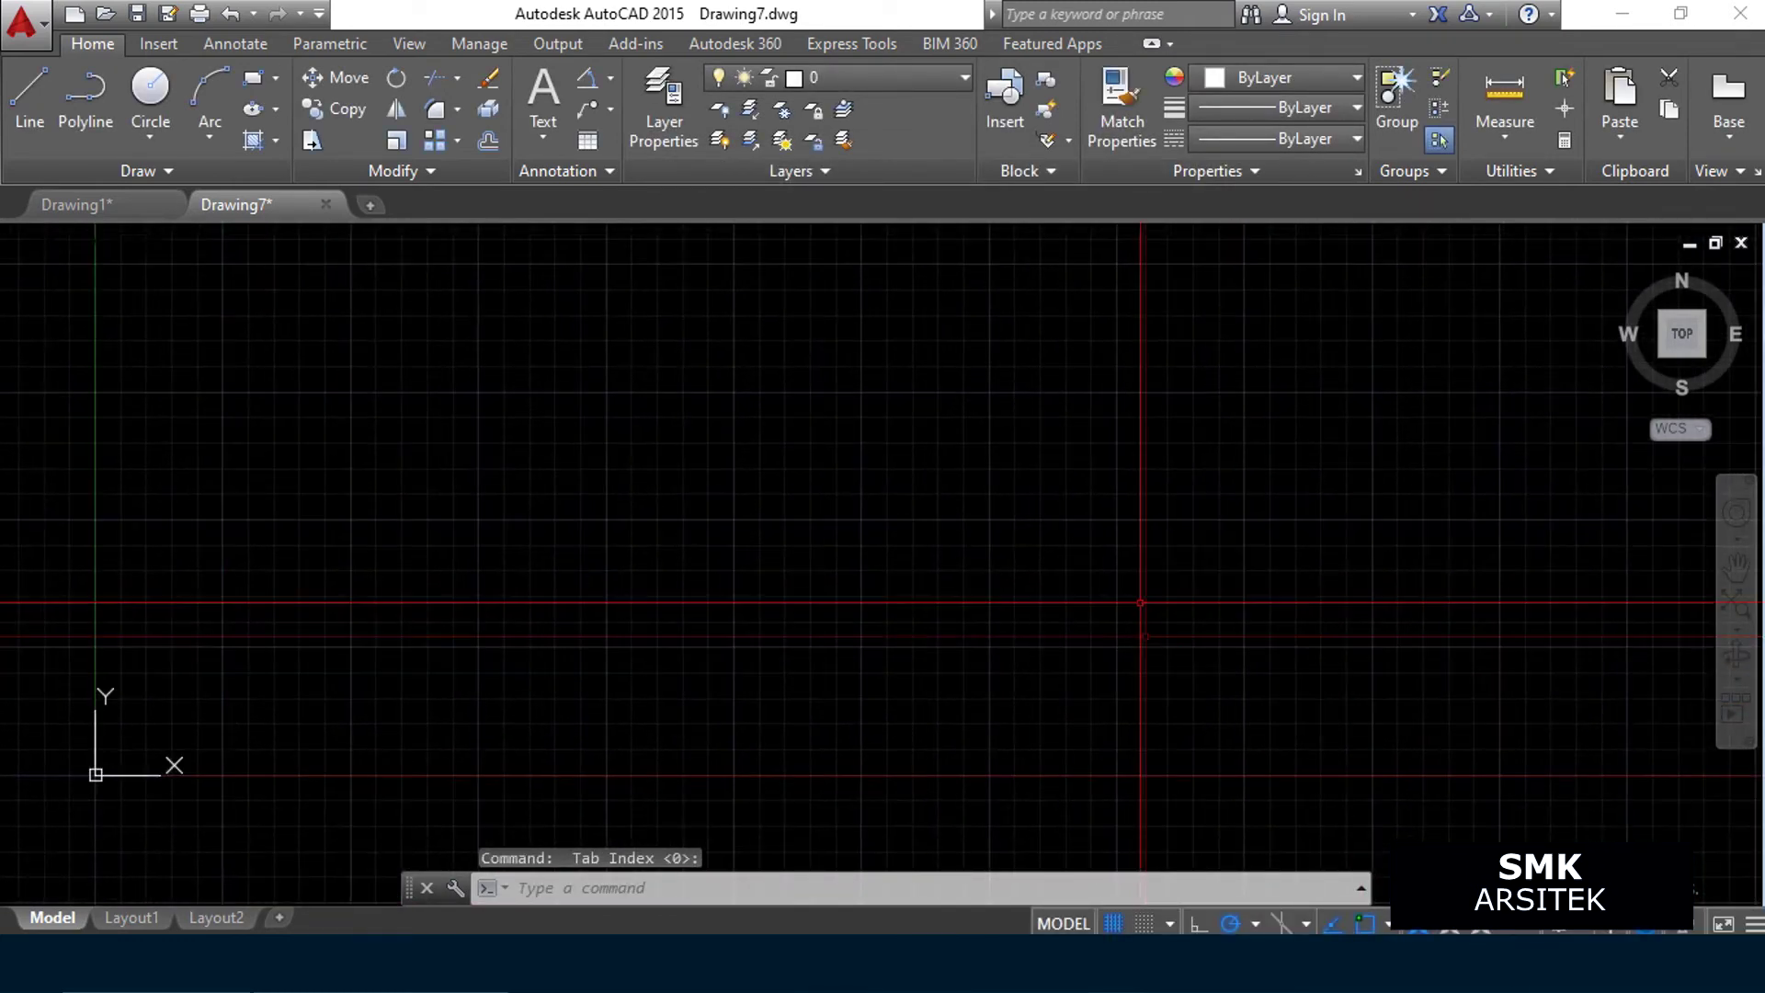
pyautogui.moveTo(1107, 569); pyautogui.dragTo(1143, 701, button='middle')
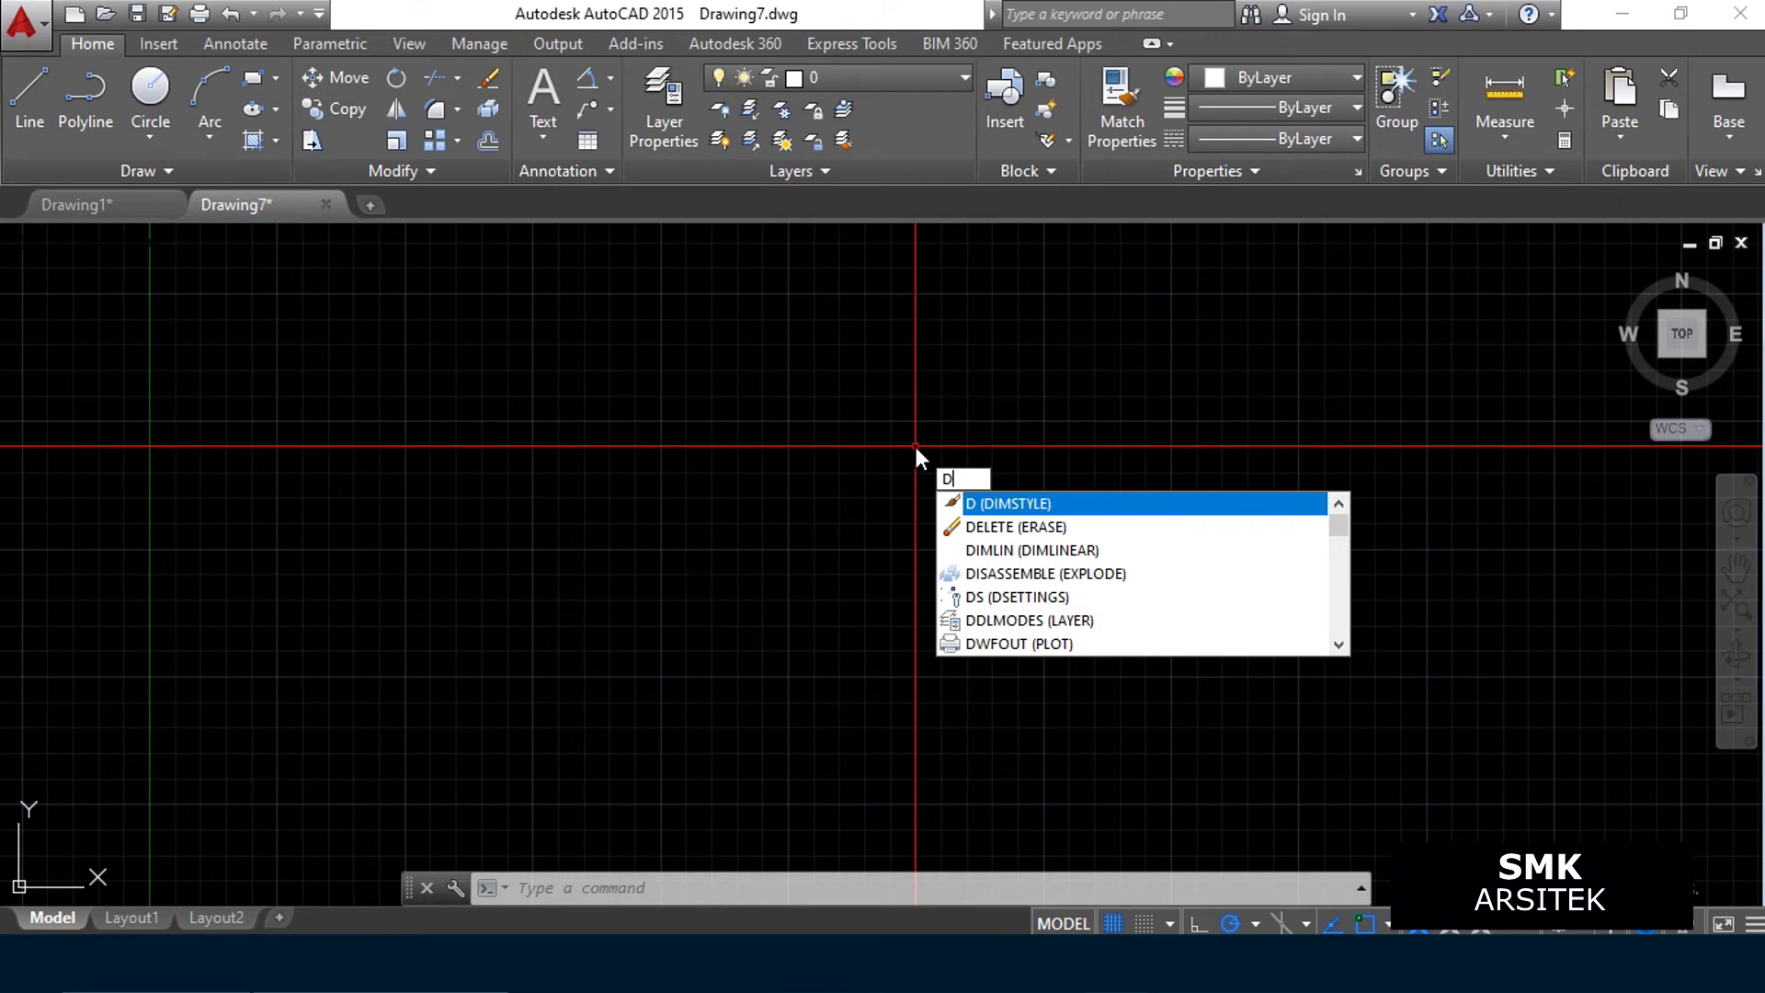
pyautogui.press('Return')
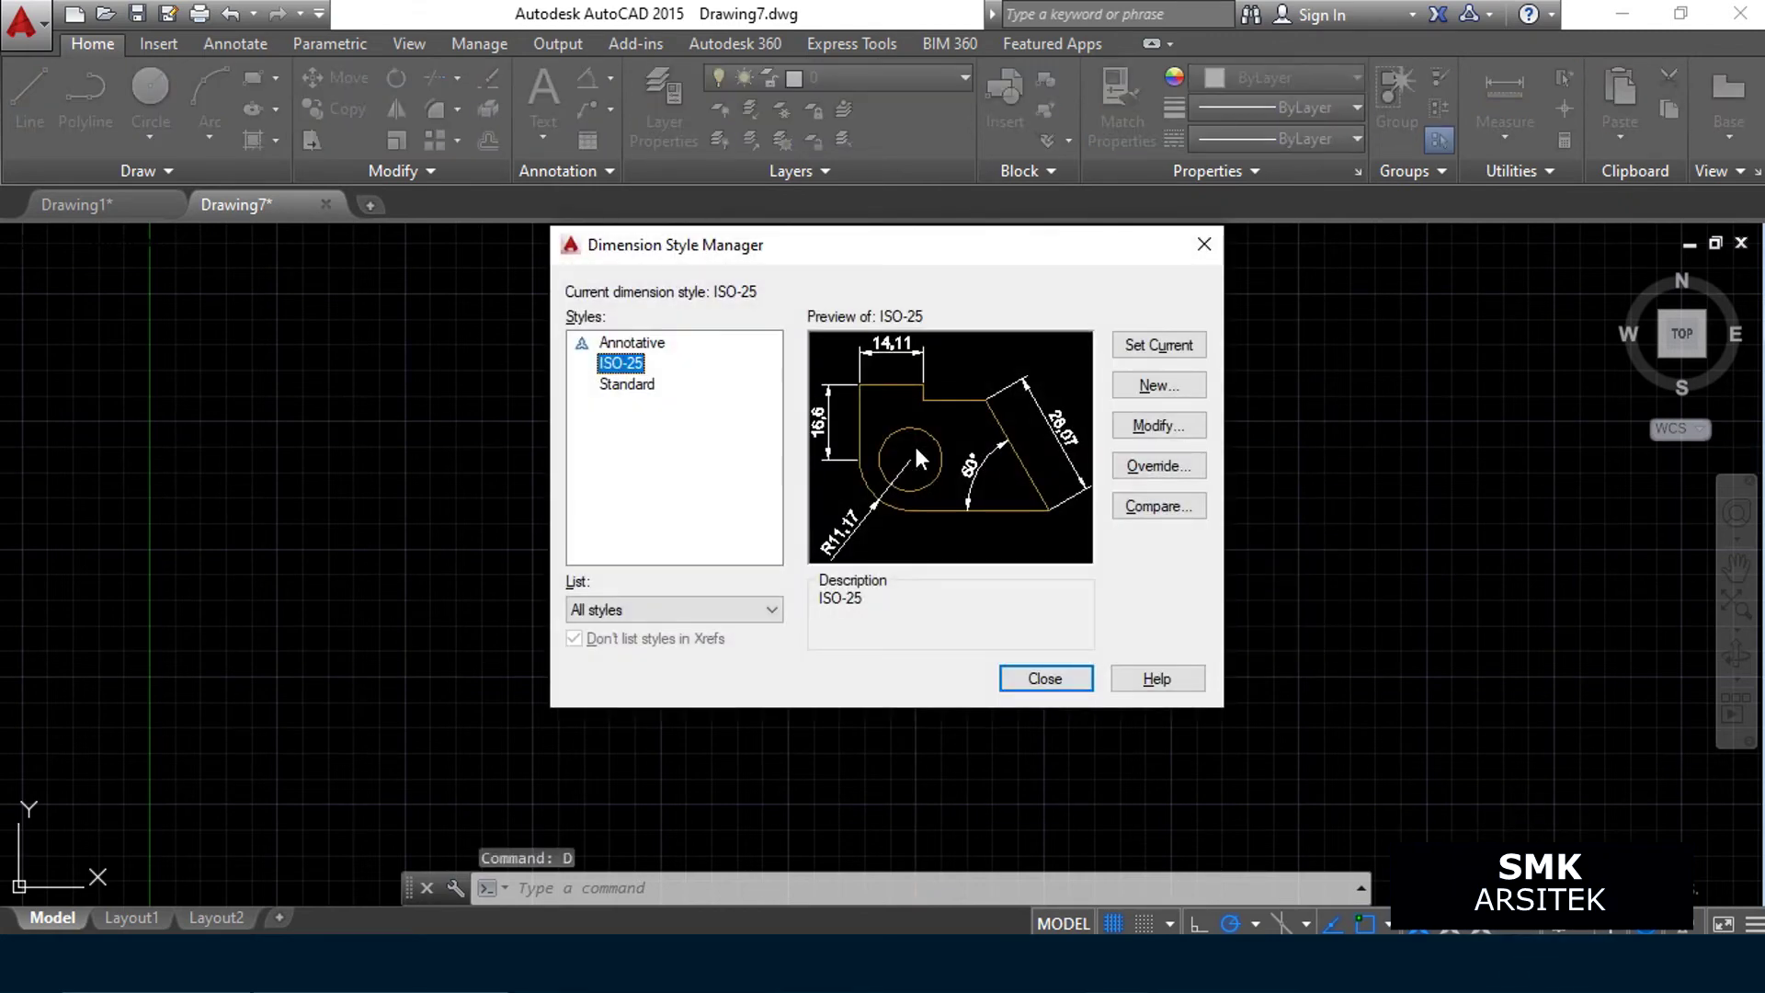
pyautogui.moveTo(856, 256); pyautogui.dragTo(920, 276)
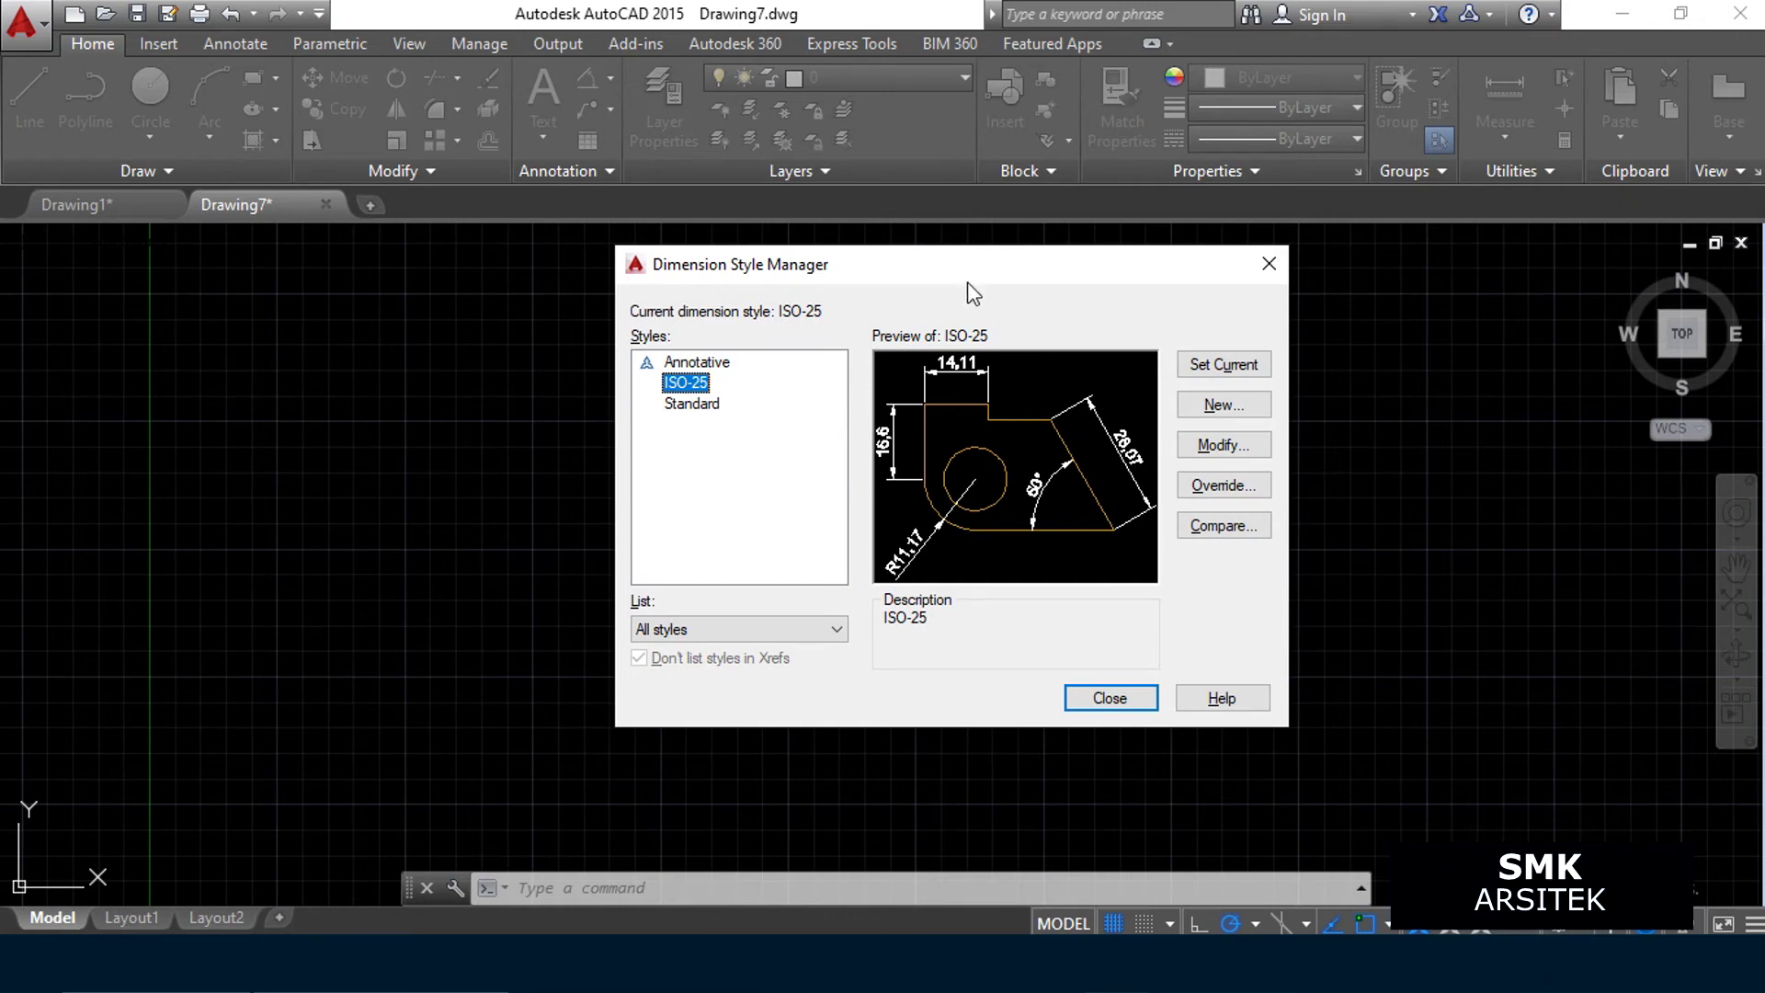
pyautogui.moveTo(973, 292); pyautogui.dragTo(1027, 285)
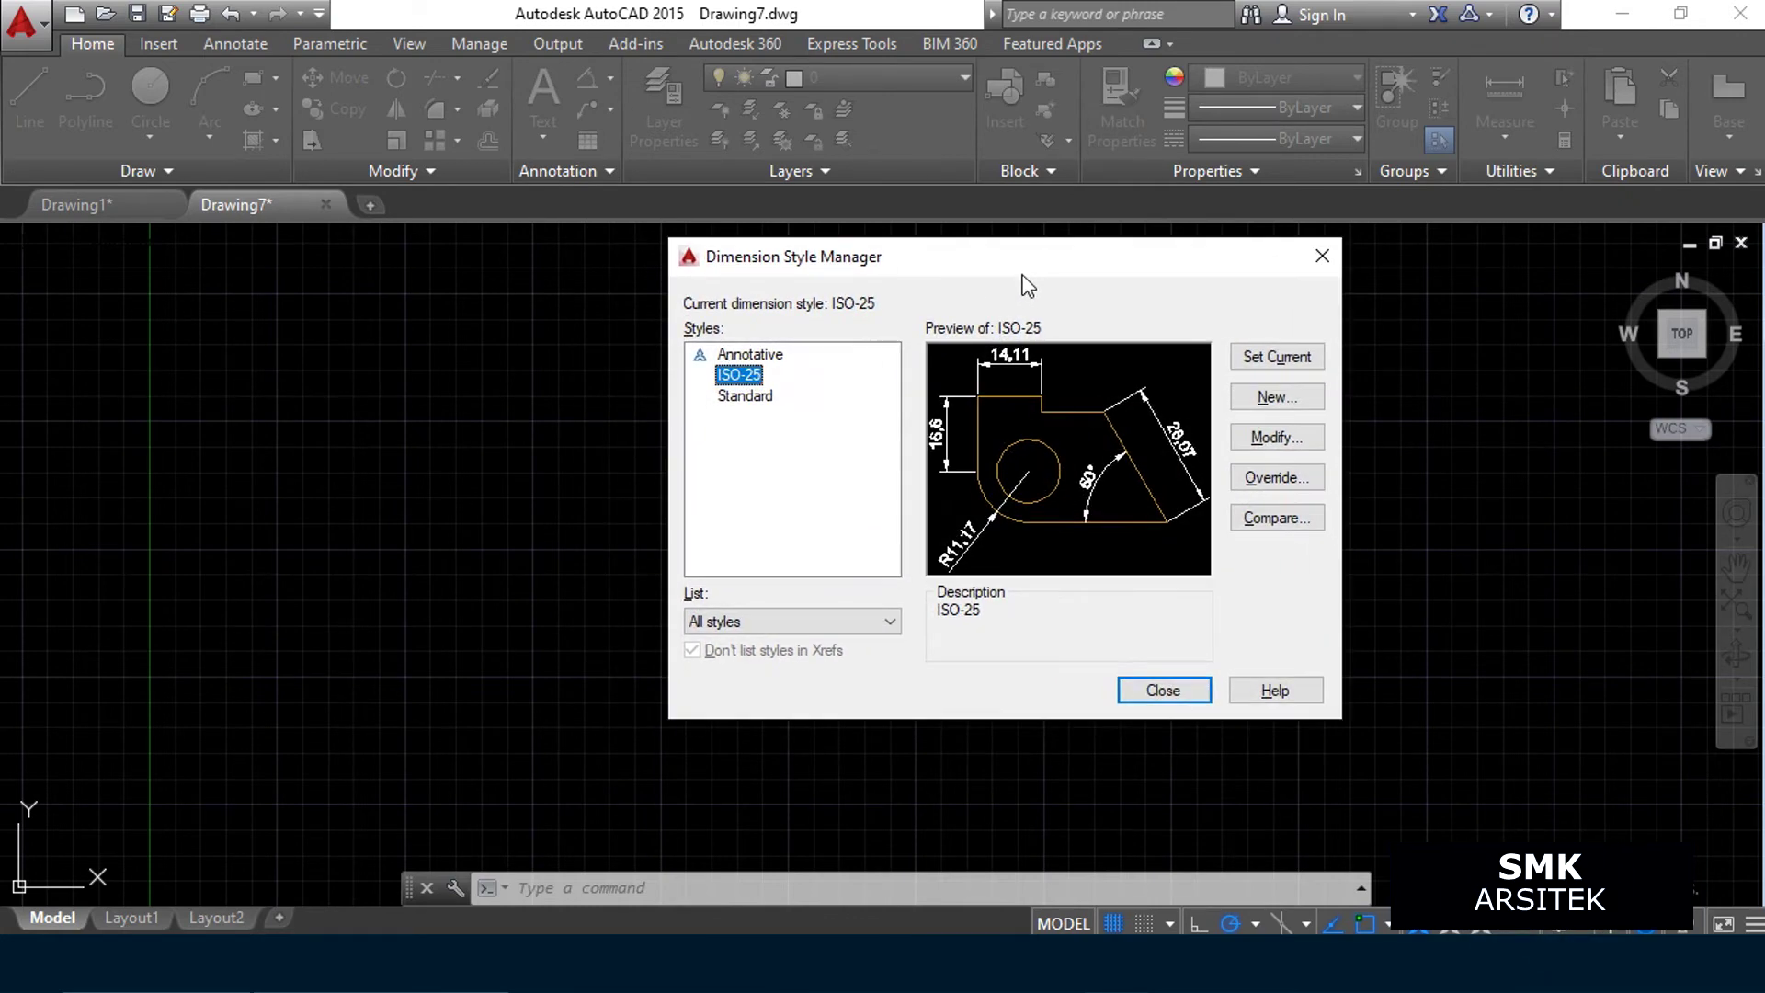
pyautogui.moveTo(1065, 274); pyautogui.dragTo(1033, 267)
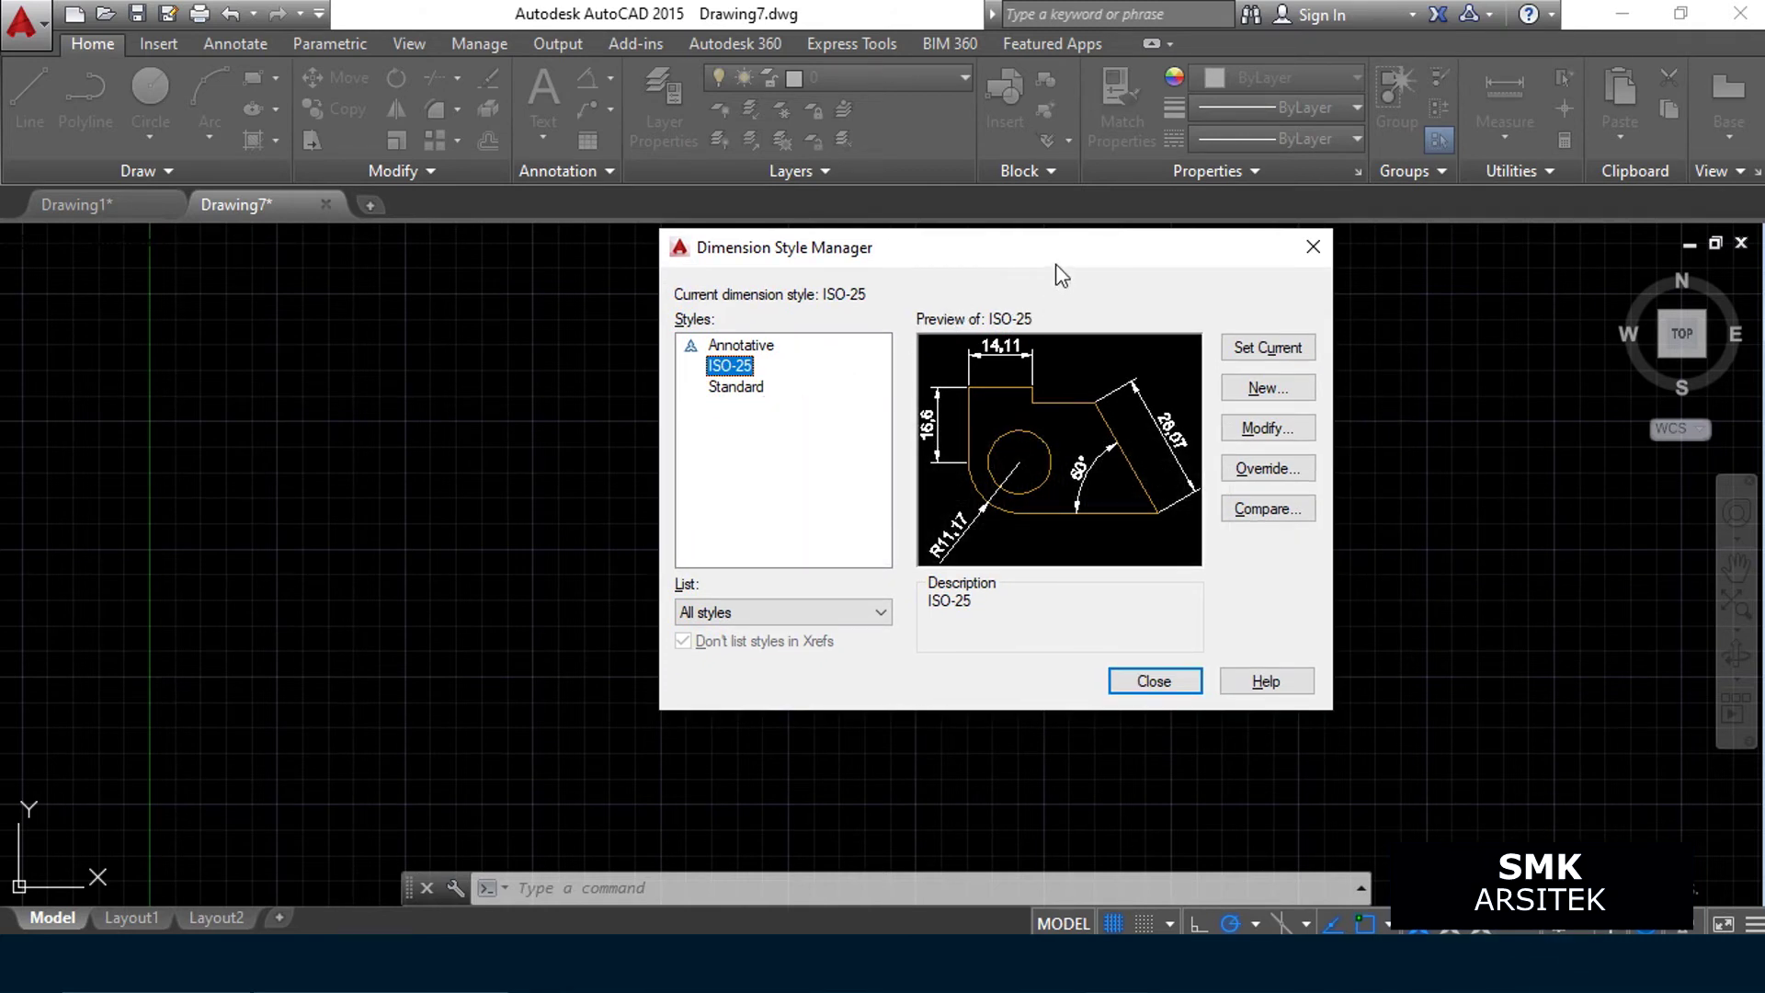
pyautogui.click(735, 387)
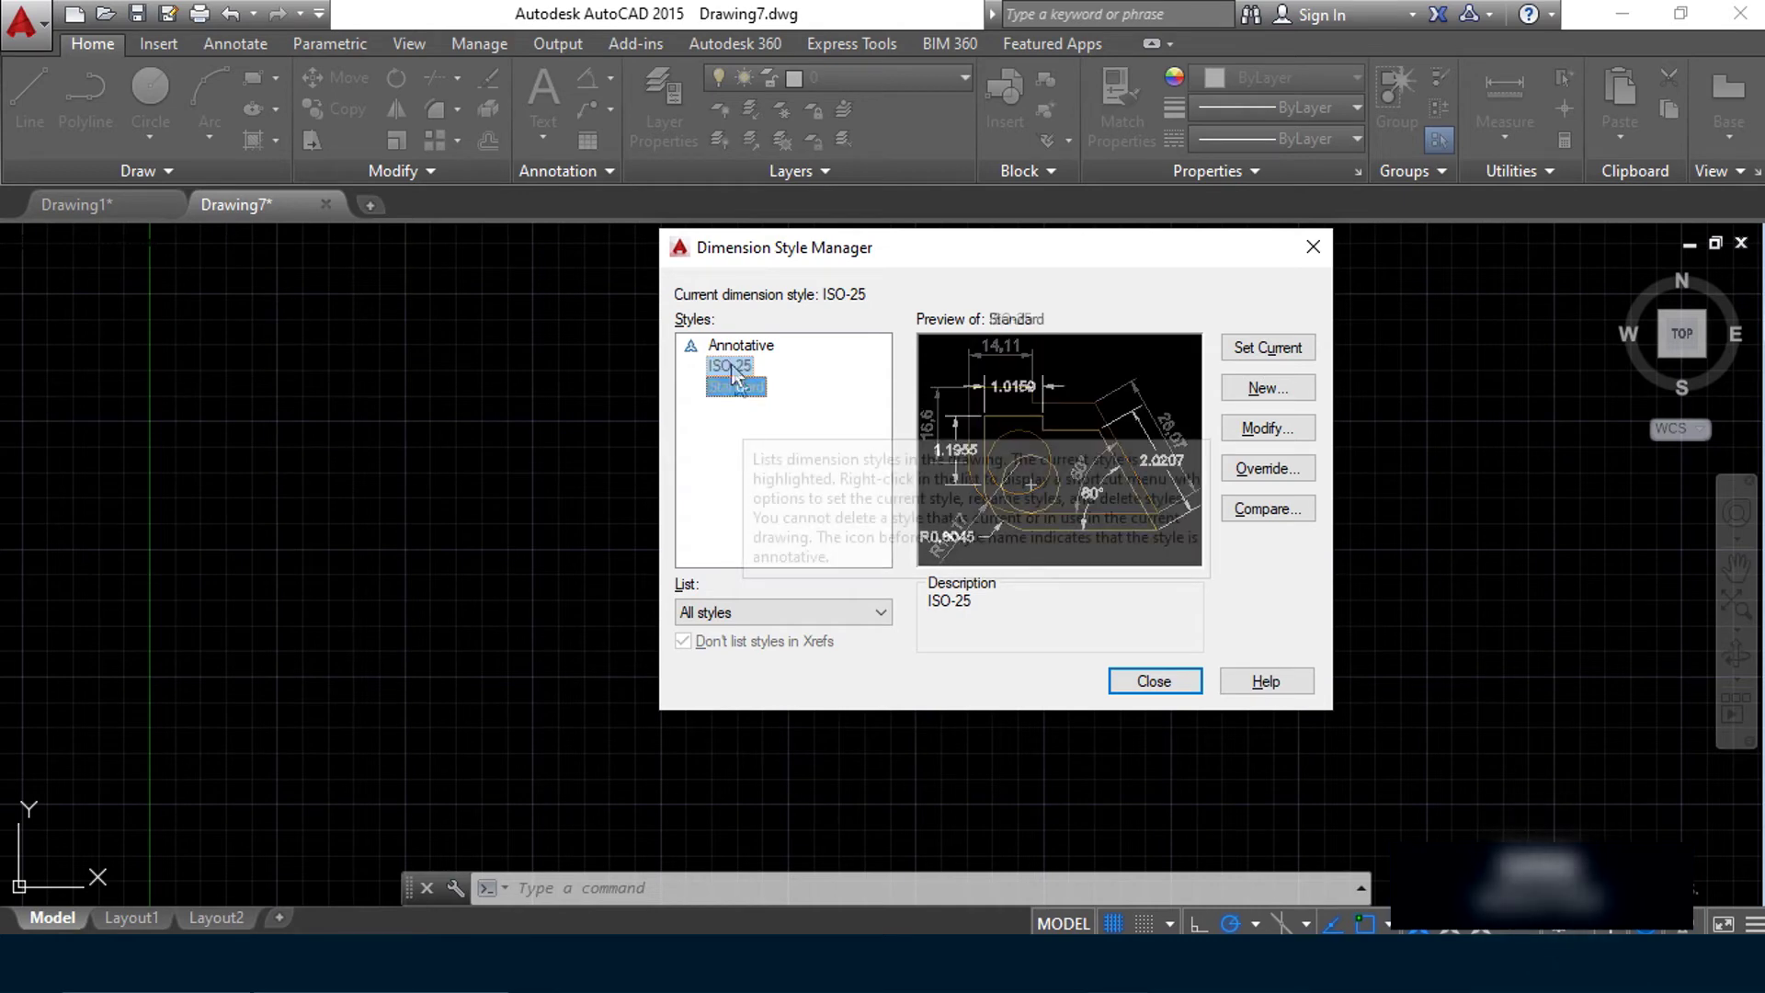
pyautogui.click(741, 368)
pyautogui.click(741, 386)
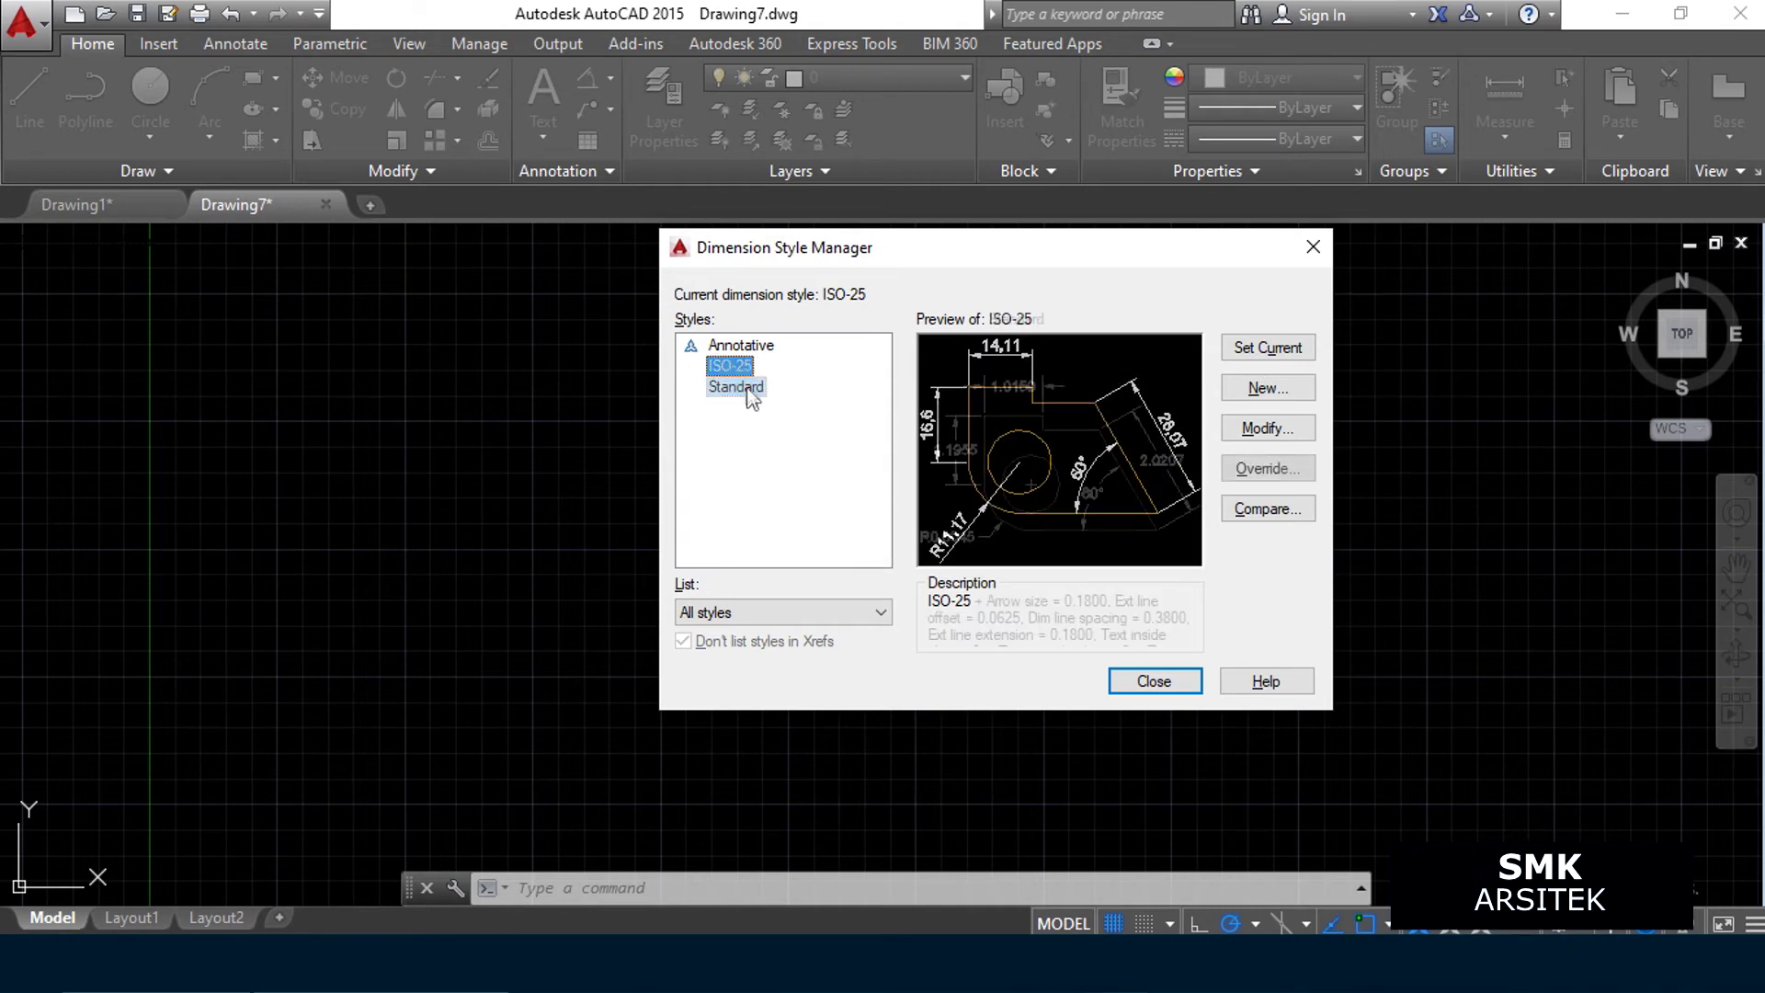
pyautogui.click(746, 389)
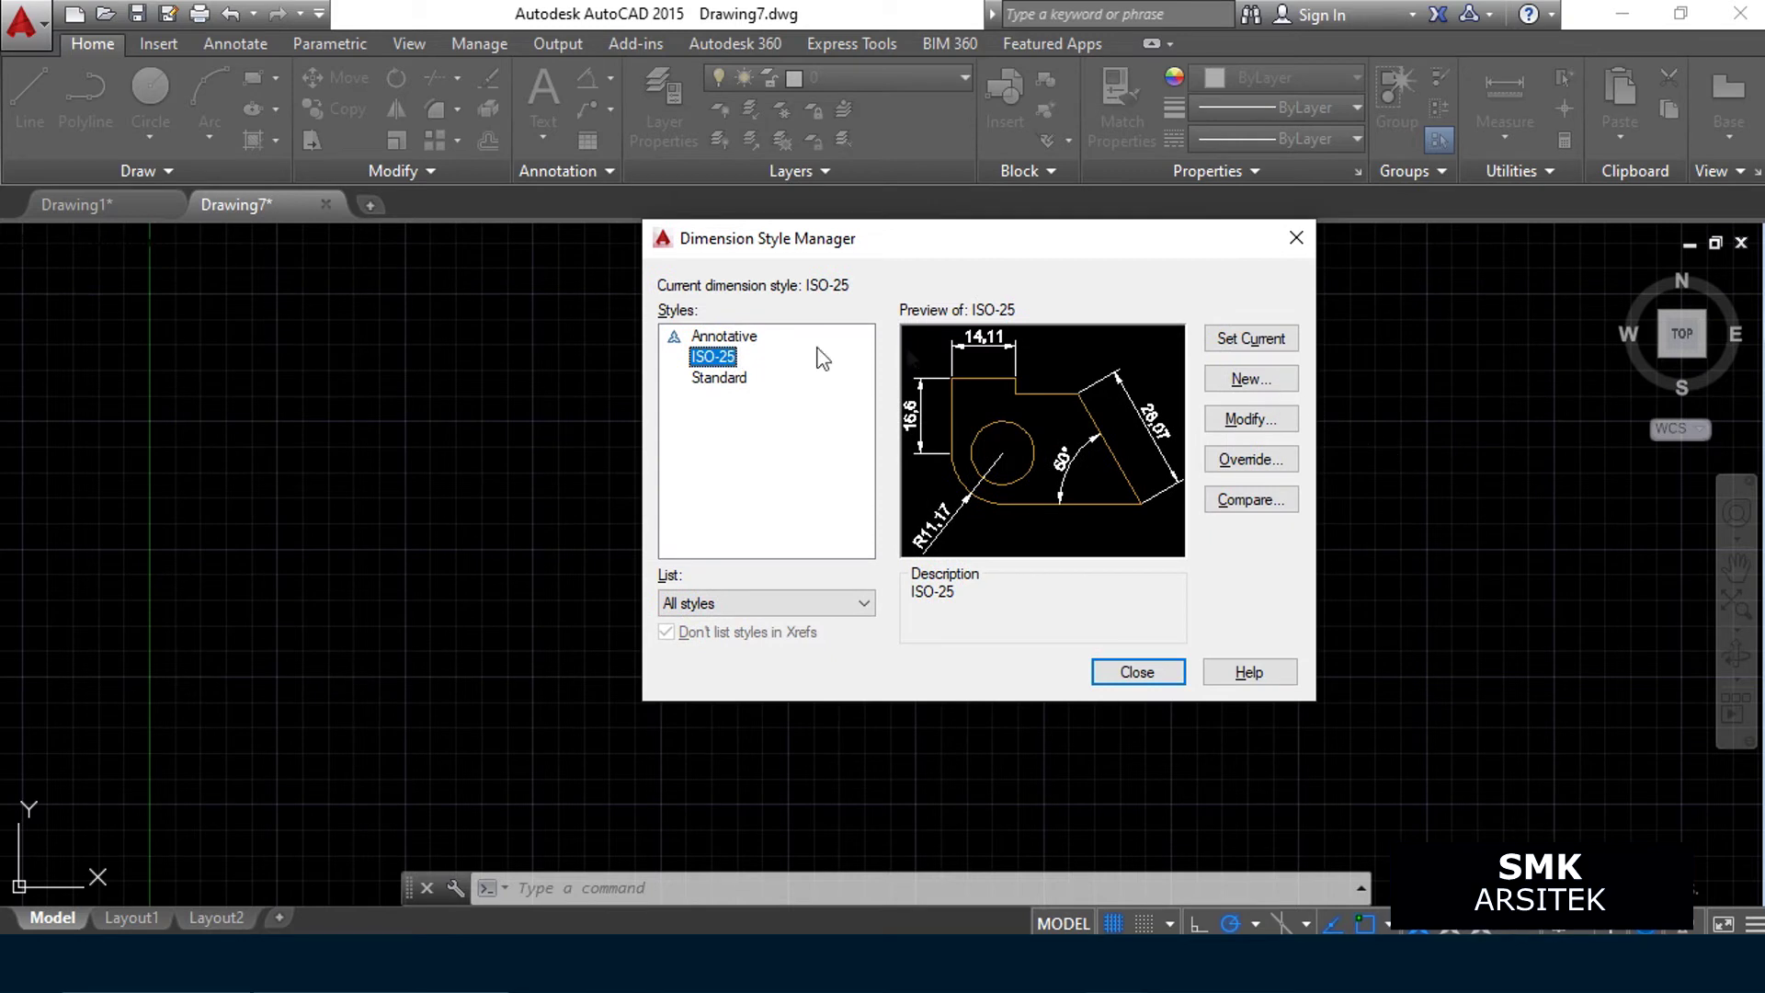
# Create a new dimension style named Copy of ISO-25 based on ISO-25
pyautogui.click(1247, 379)
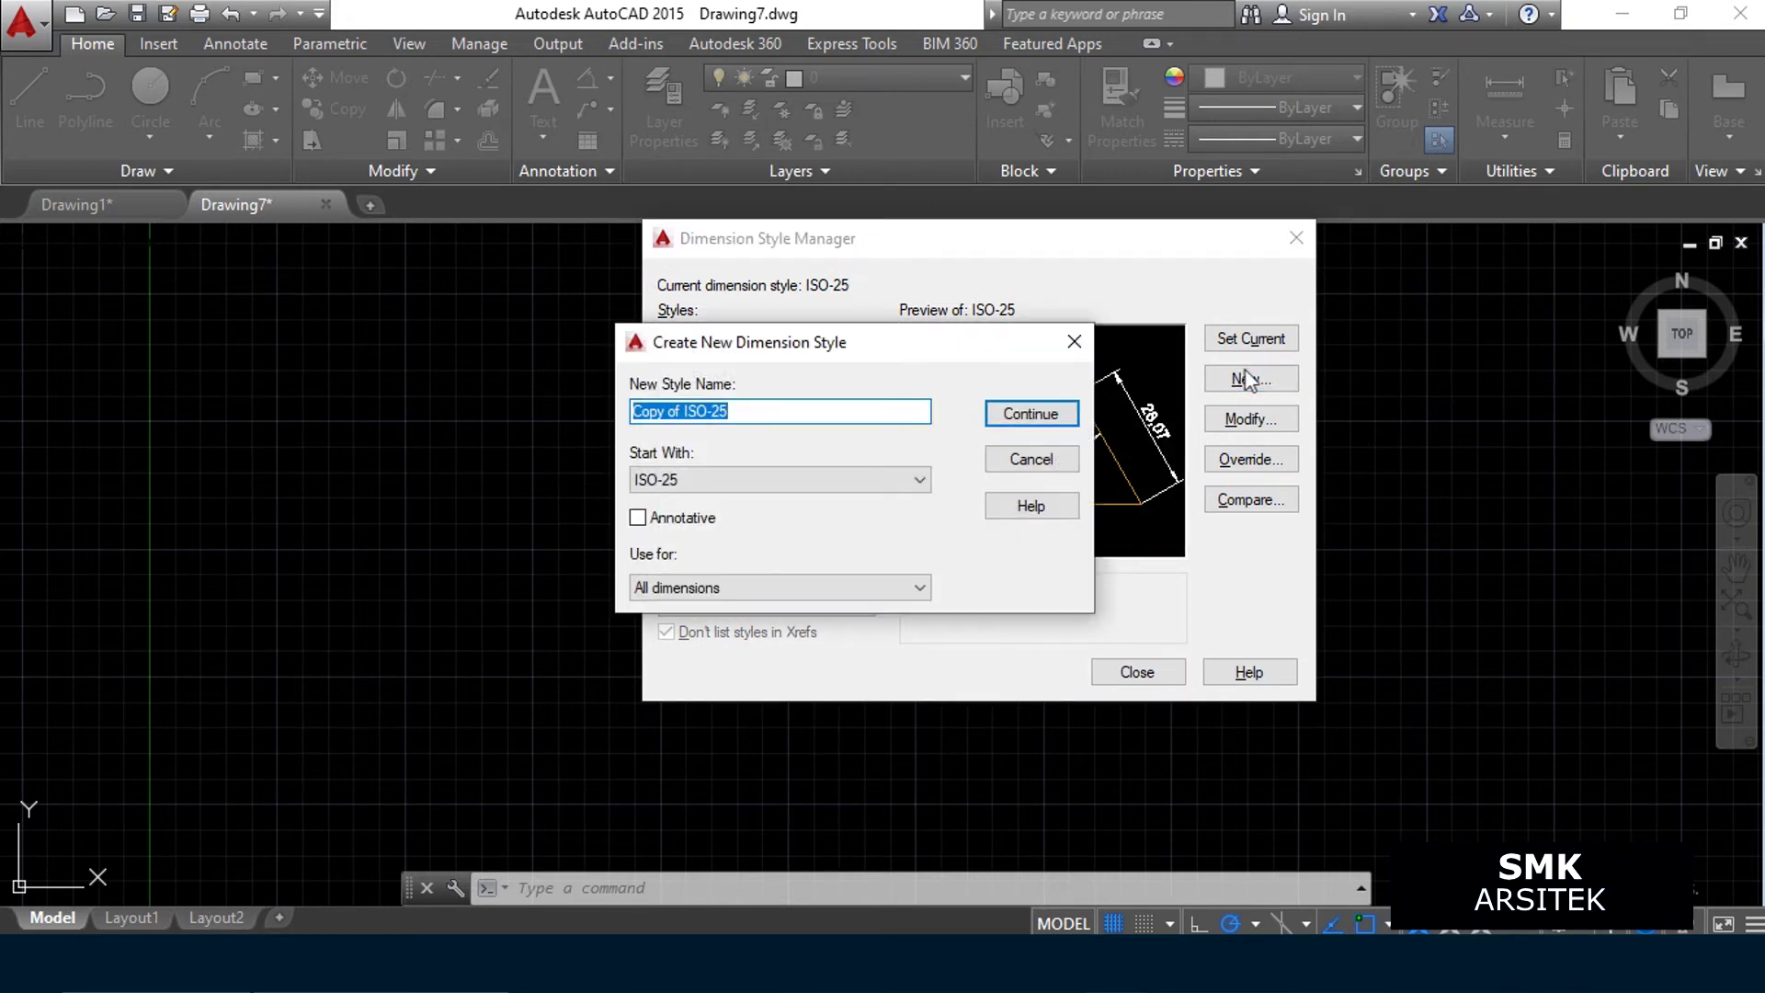
pyautogui.moveTo(938, 345); pyautogui.dragTo(974, 314)
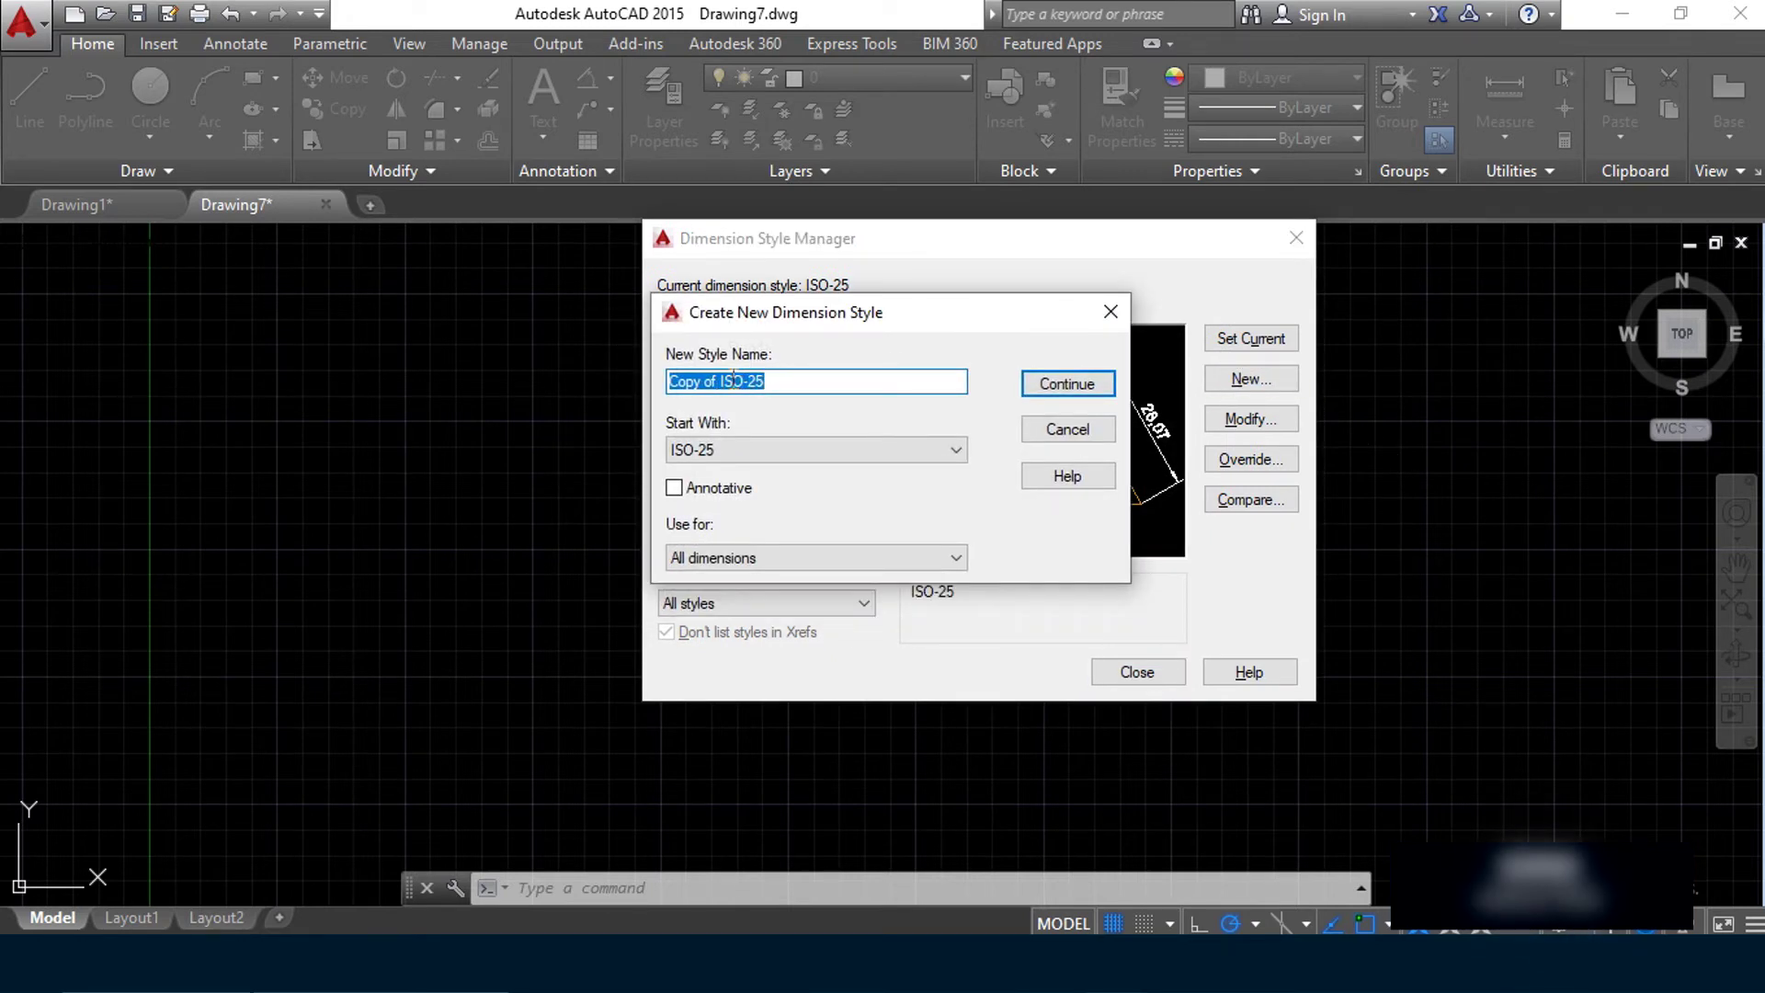
pyautogui.click(1059, 382)
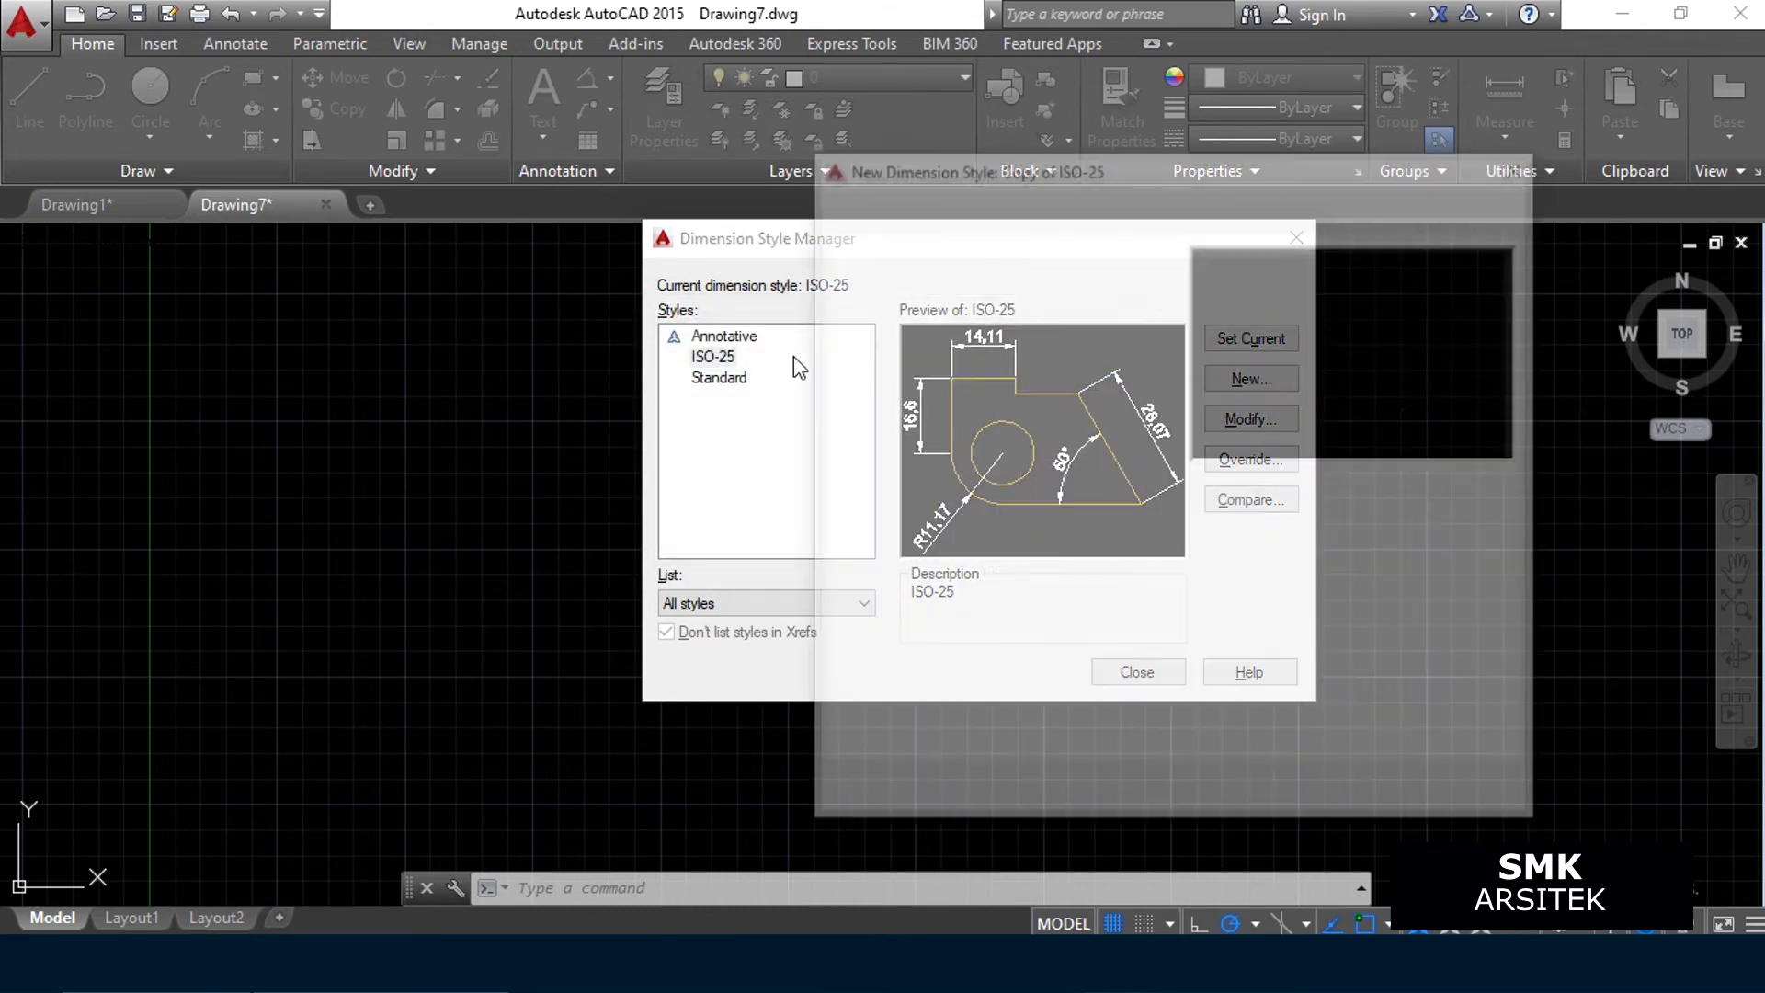
pyautogui.moveTo(1234, 172); pyautogui.dragTo(1245, 164)
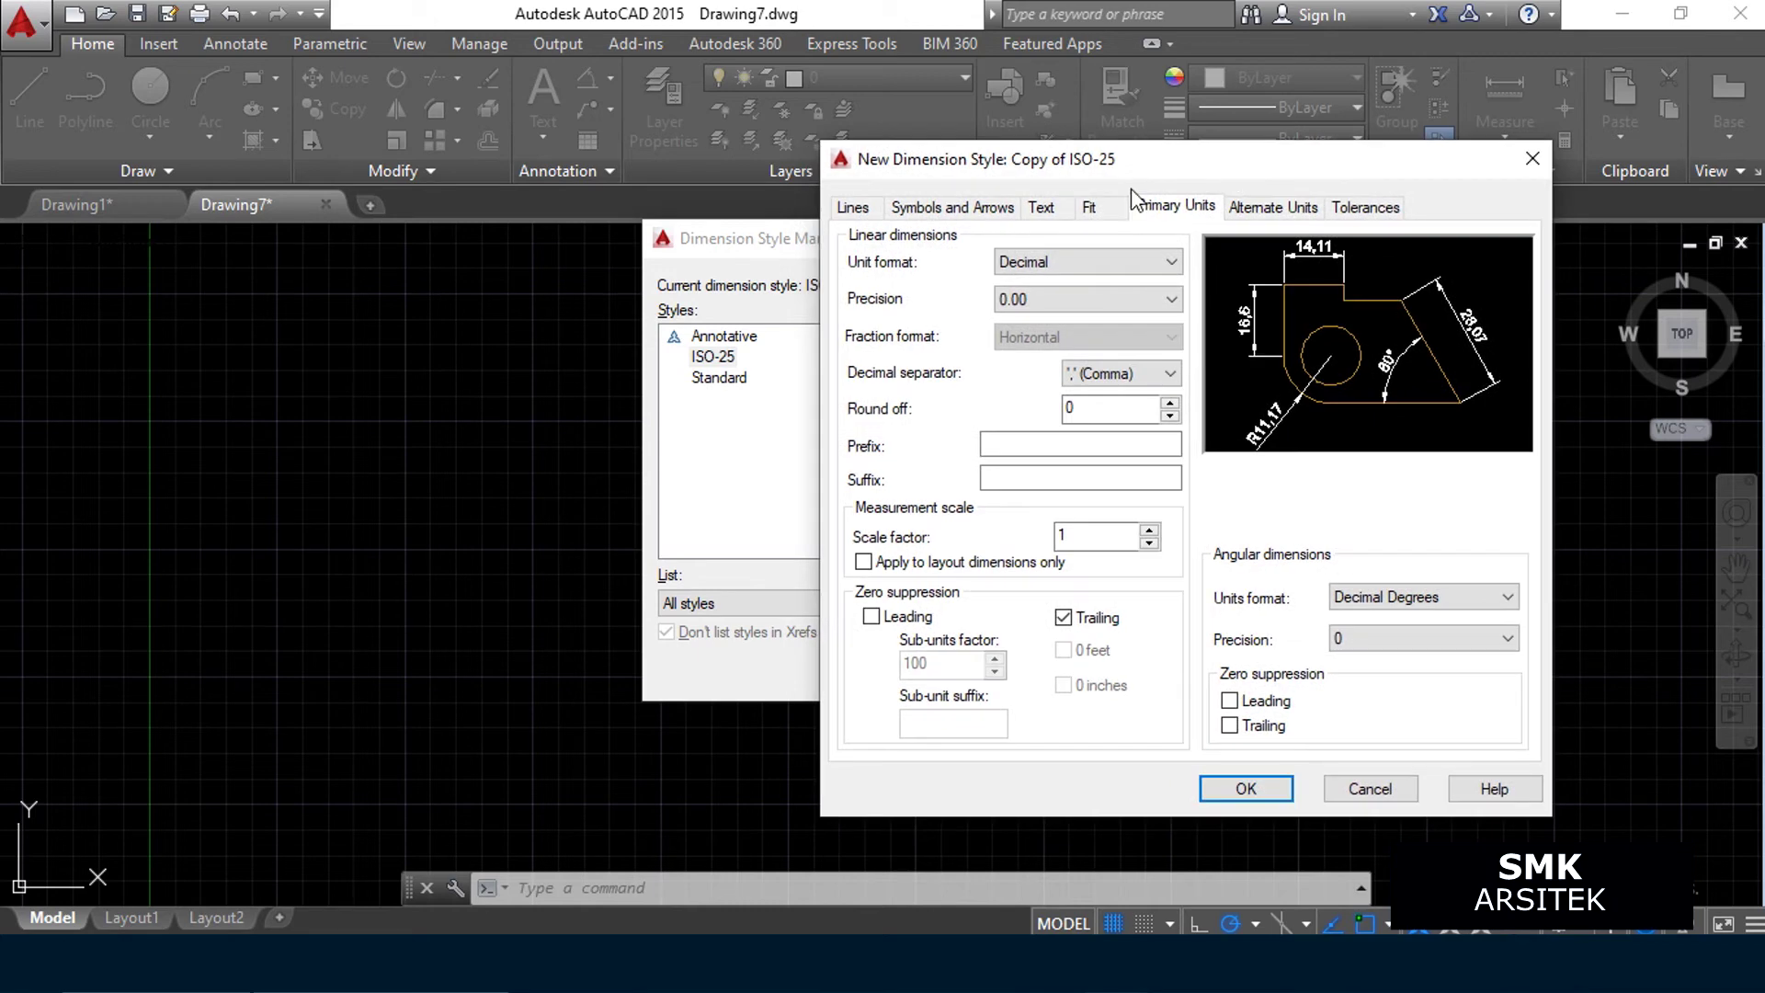
pyautogui.click(854, 210)
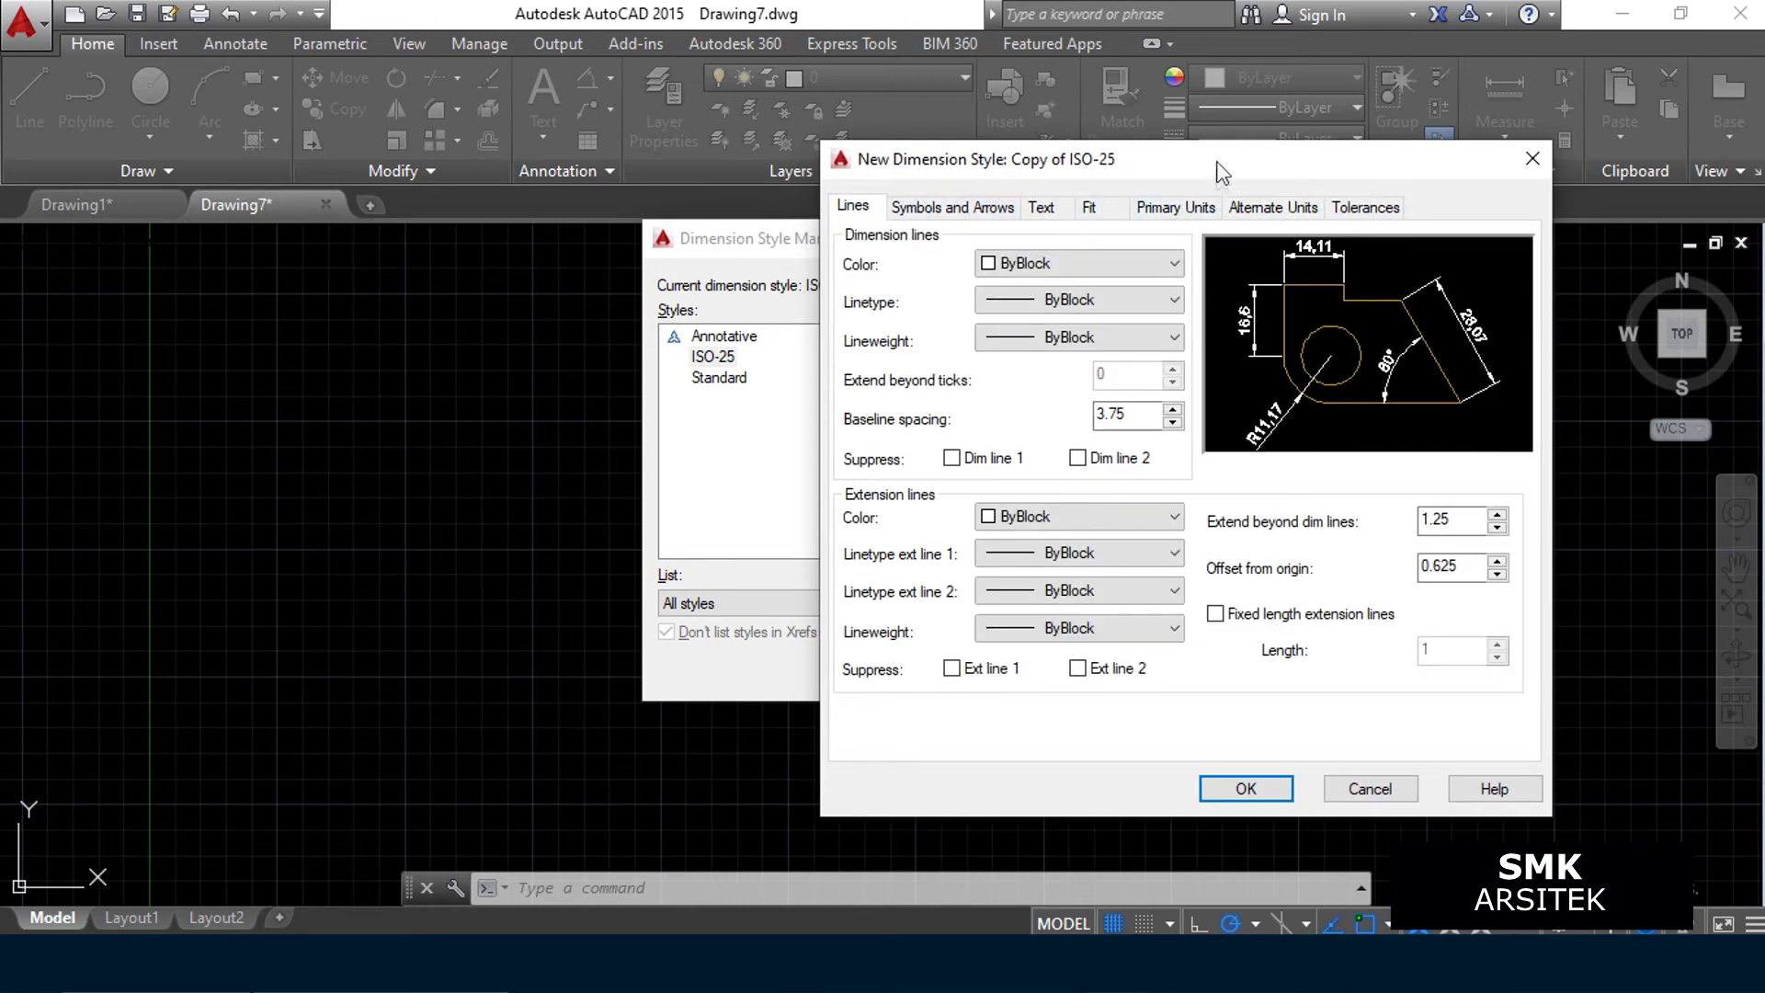
pyautogui.moveTo(1221, 172); pyautogui.dragTo(1139, 138)
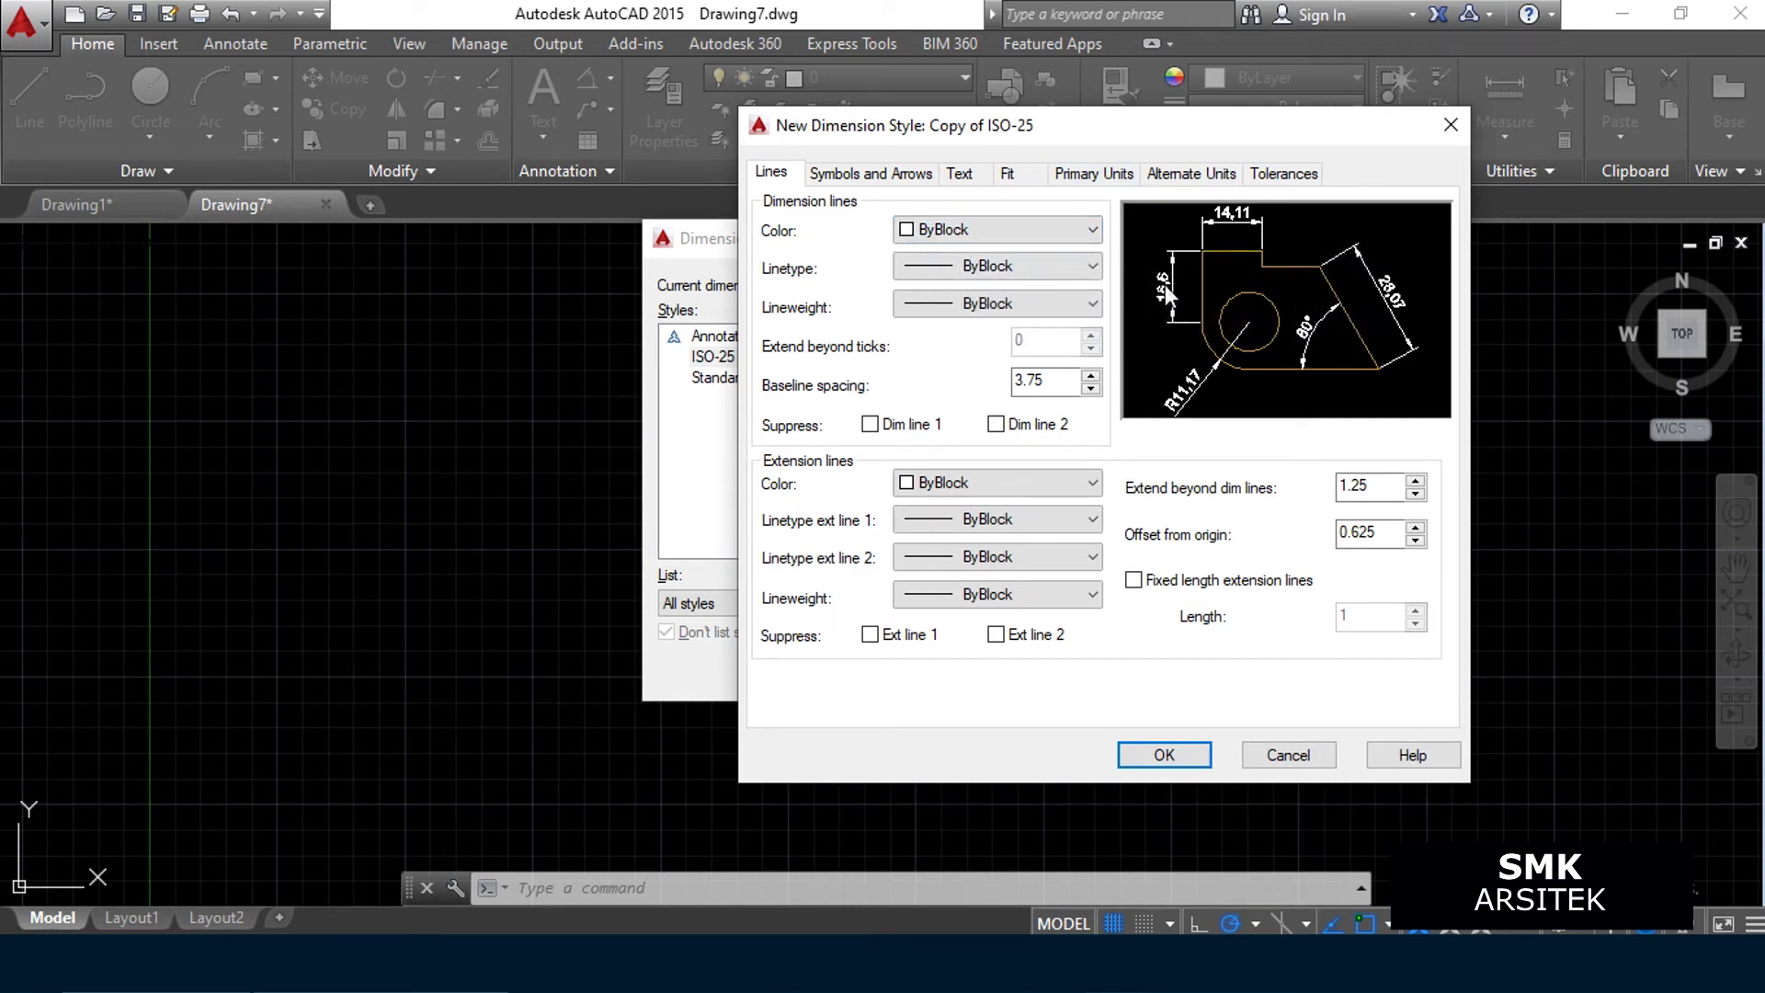
# Make dimension and extension lines yellow, baseline spacing 0.38, extension and offset 10
pyautogui.click(1058, 230)
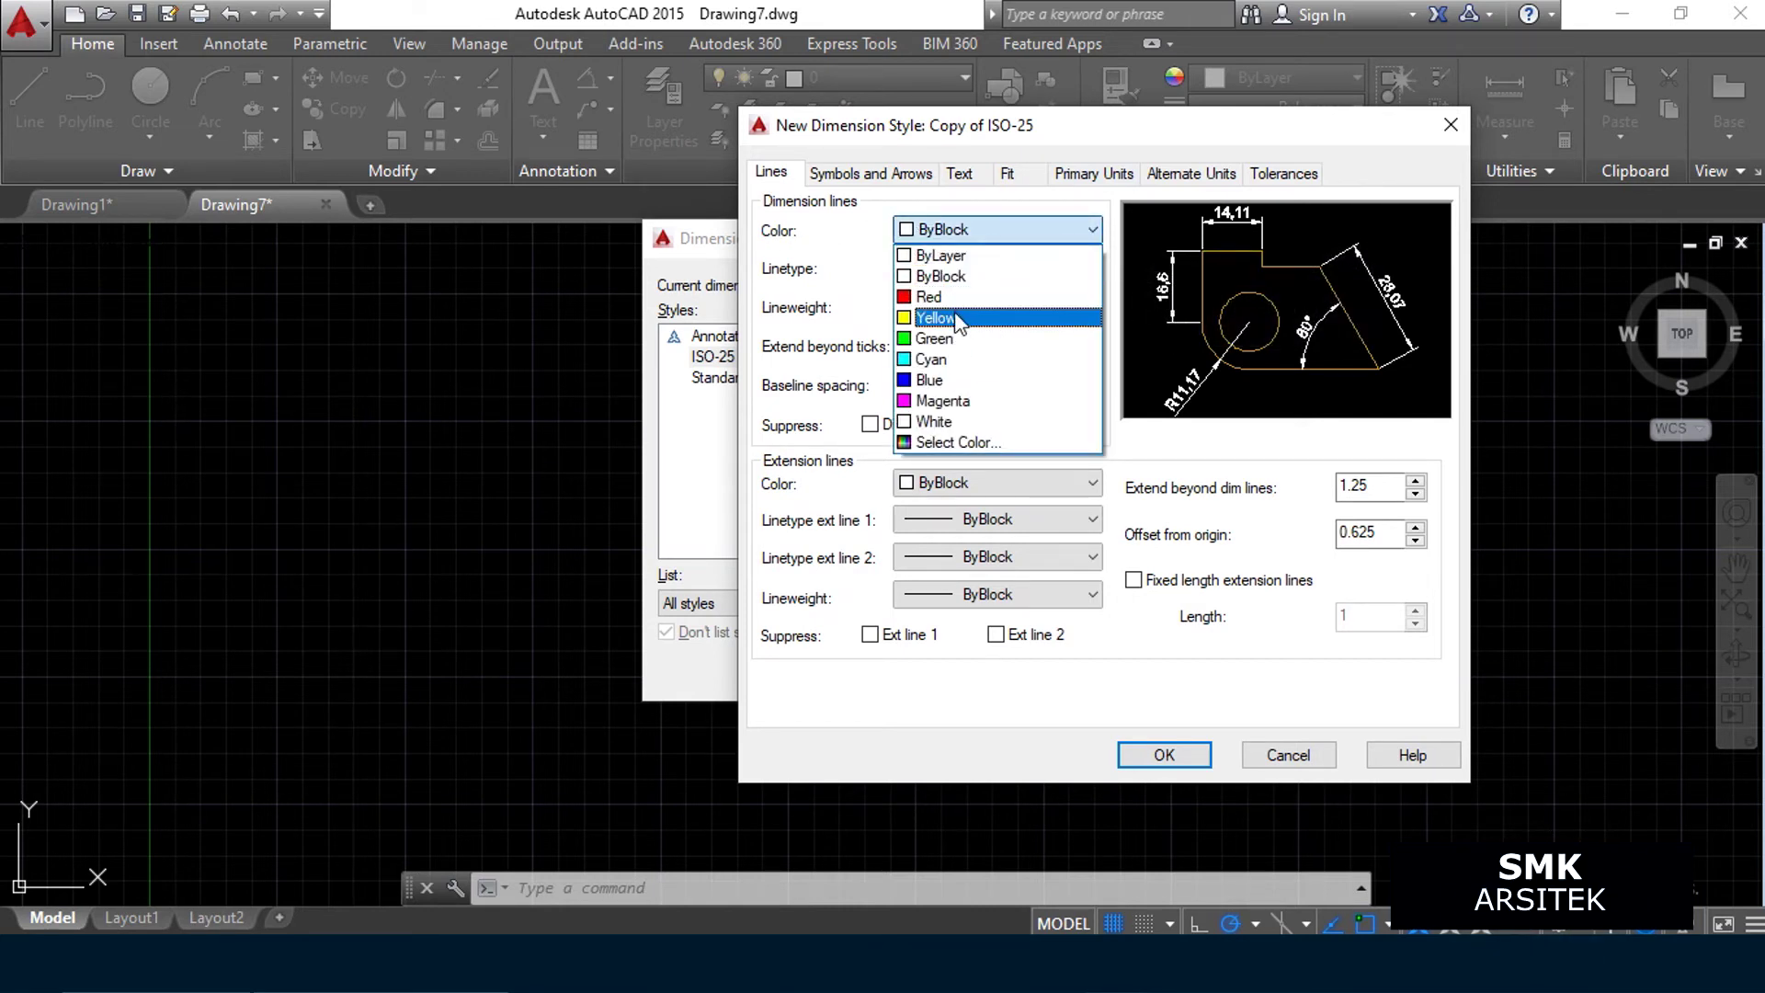
pyautogui.click(959, 320)
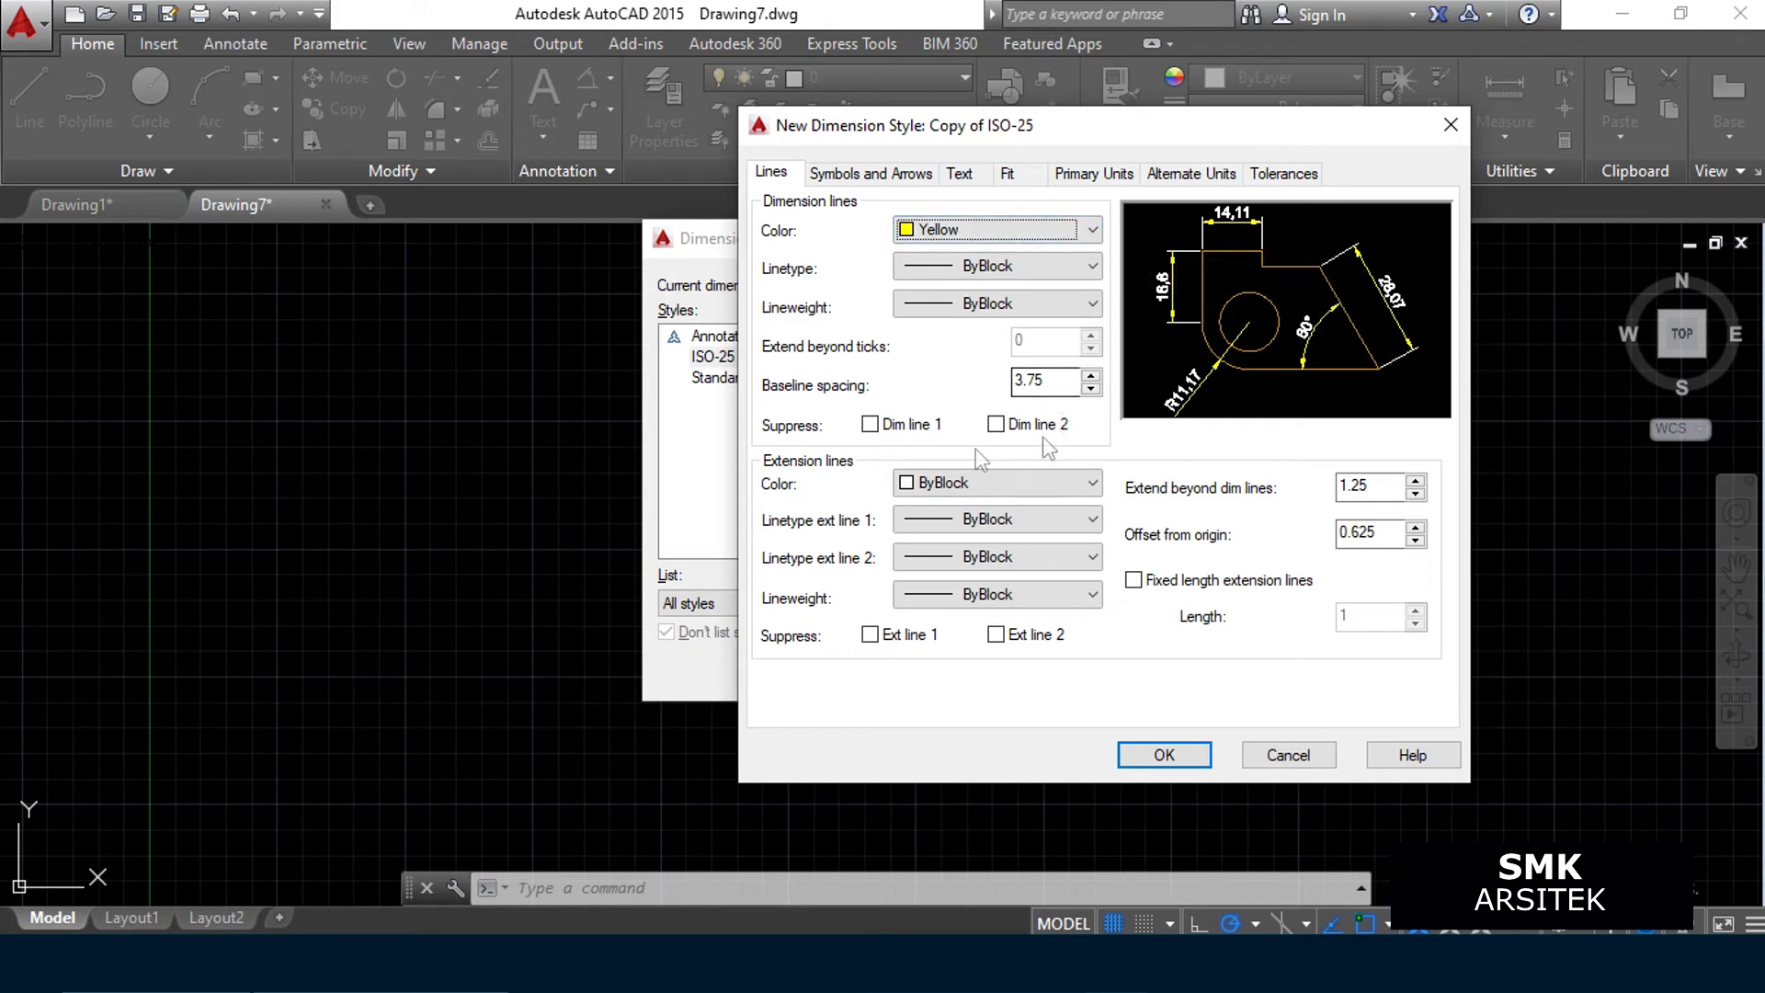
pyautogui.click(976, 483)
pyautogui.click(915, 570)
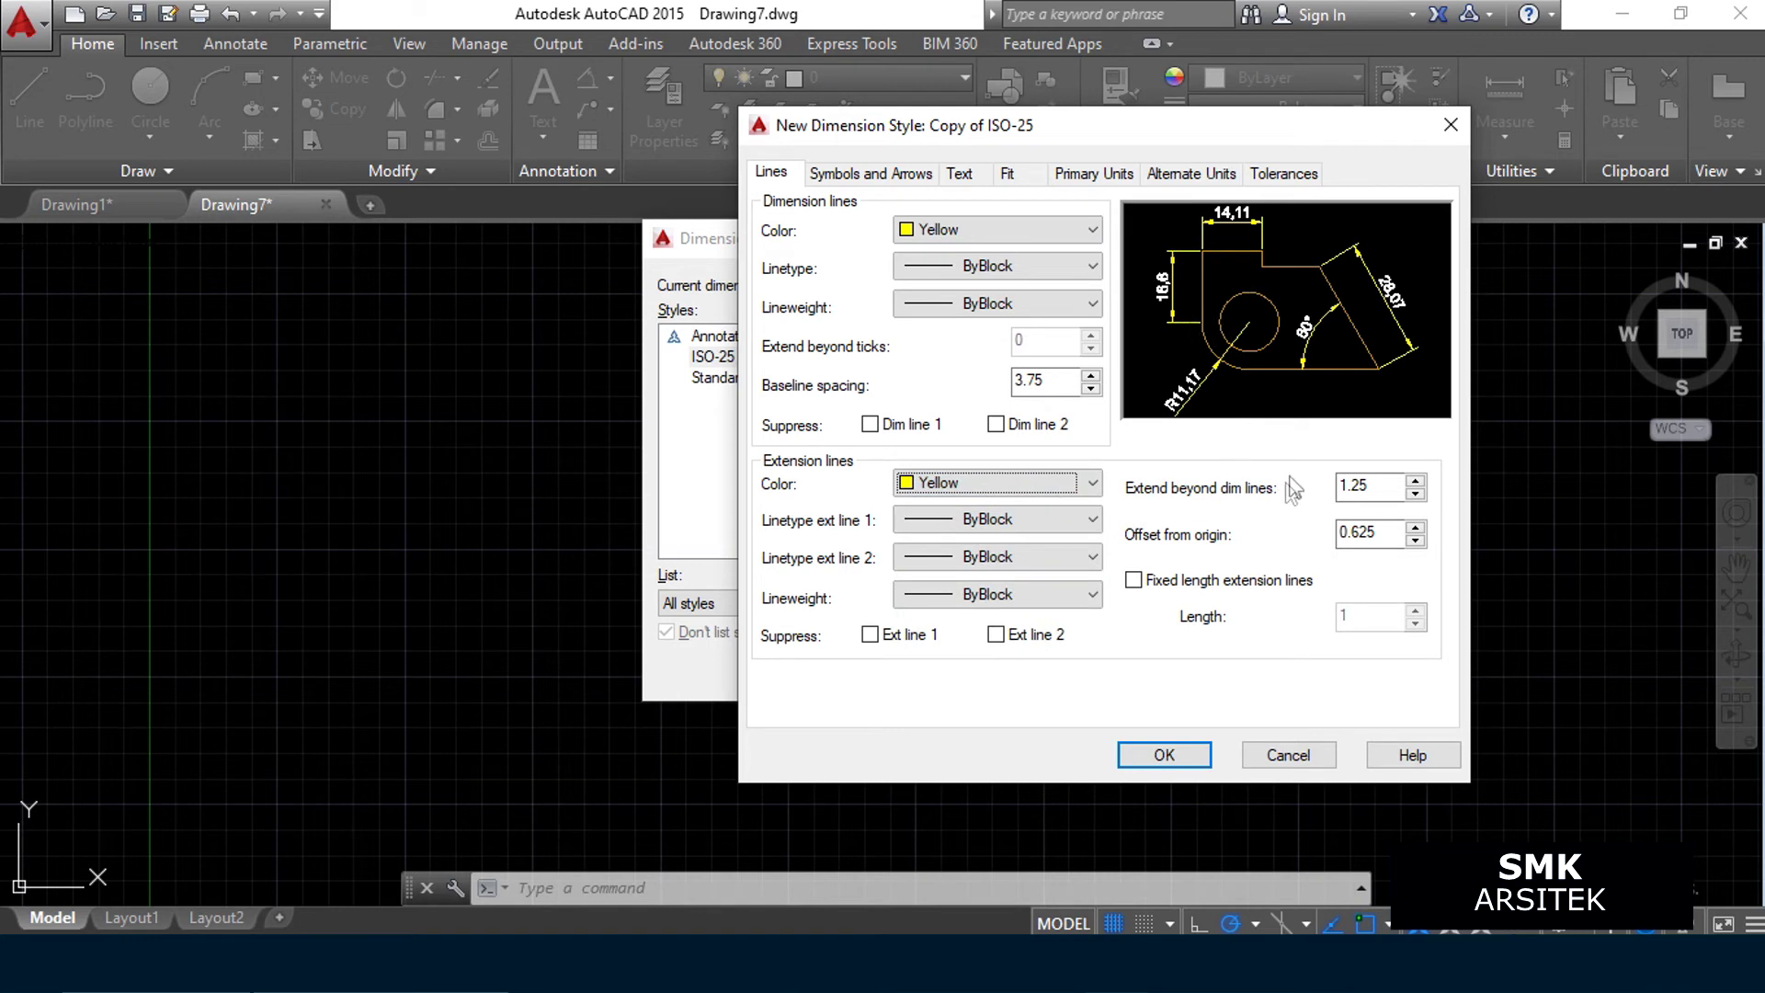
pyautogui.doubleClick(1048, 380)
pyautogui.write('0.38')
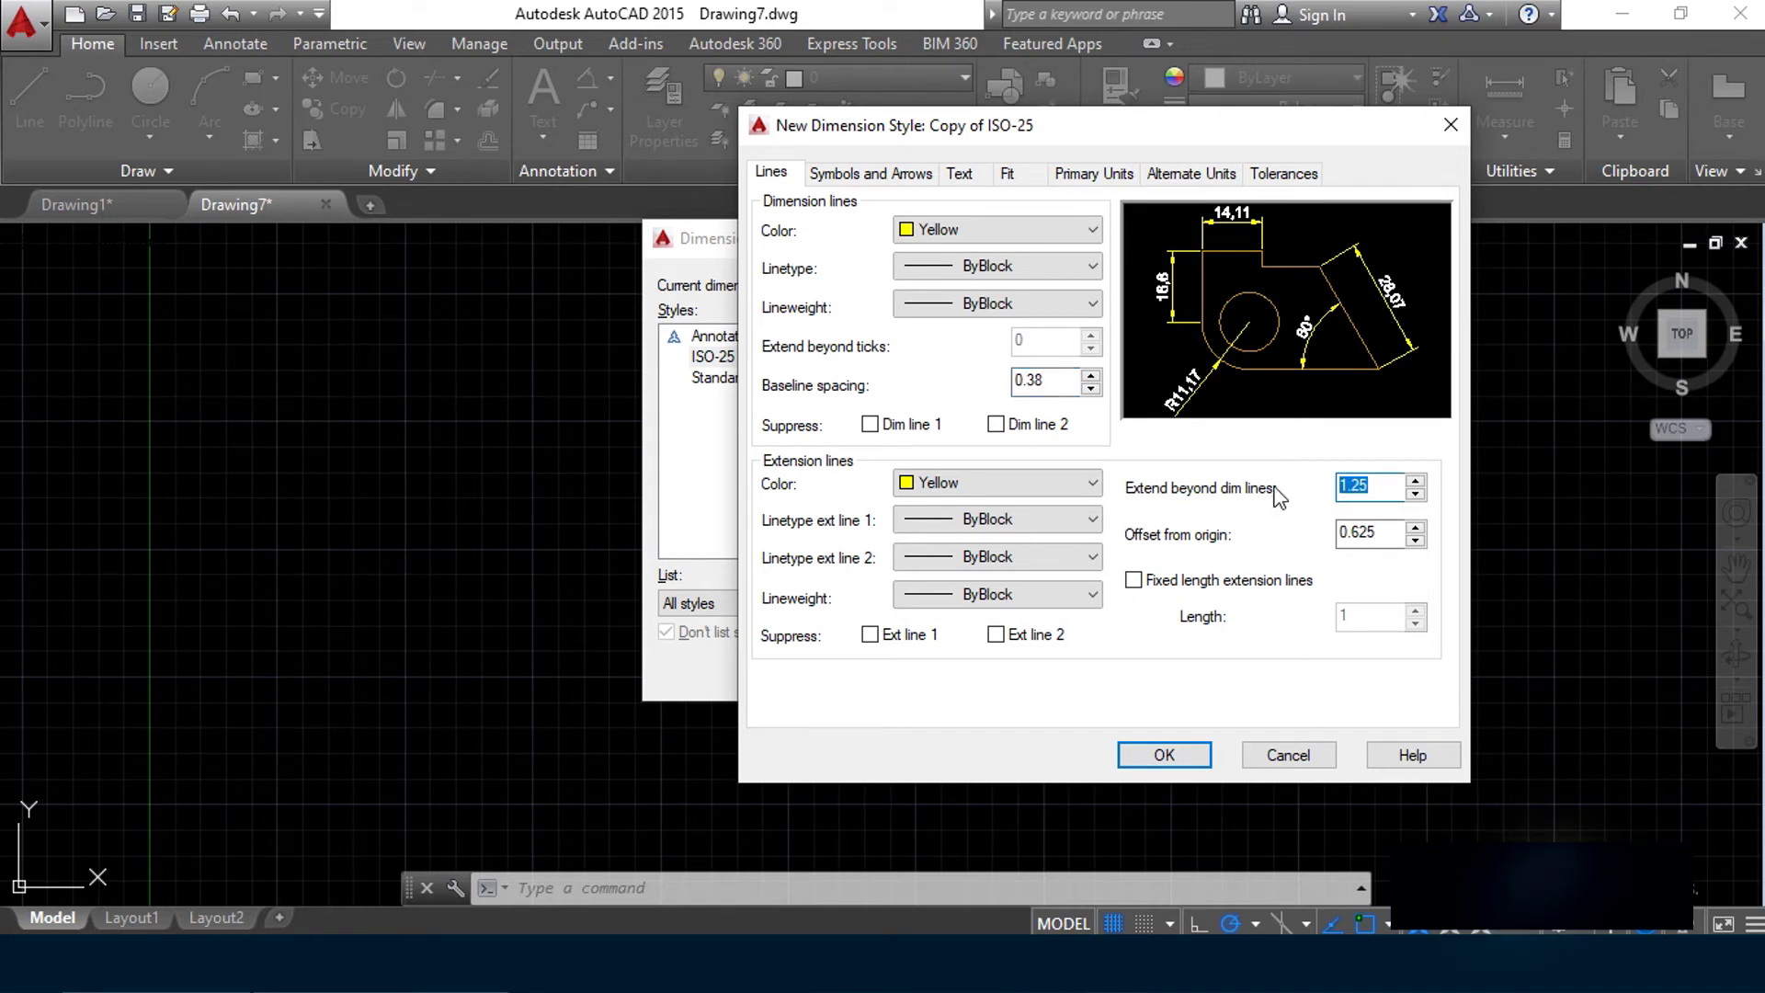
pyautogui.write('10')
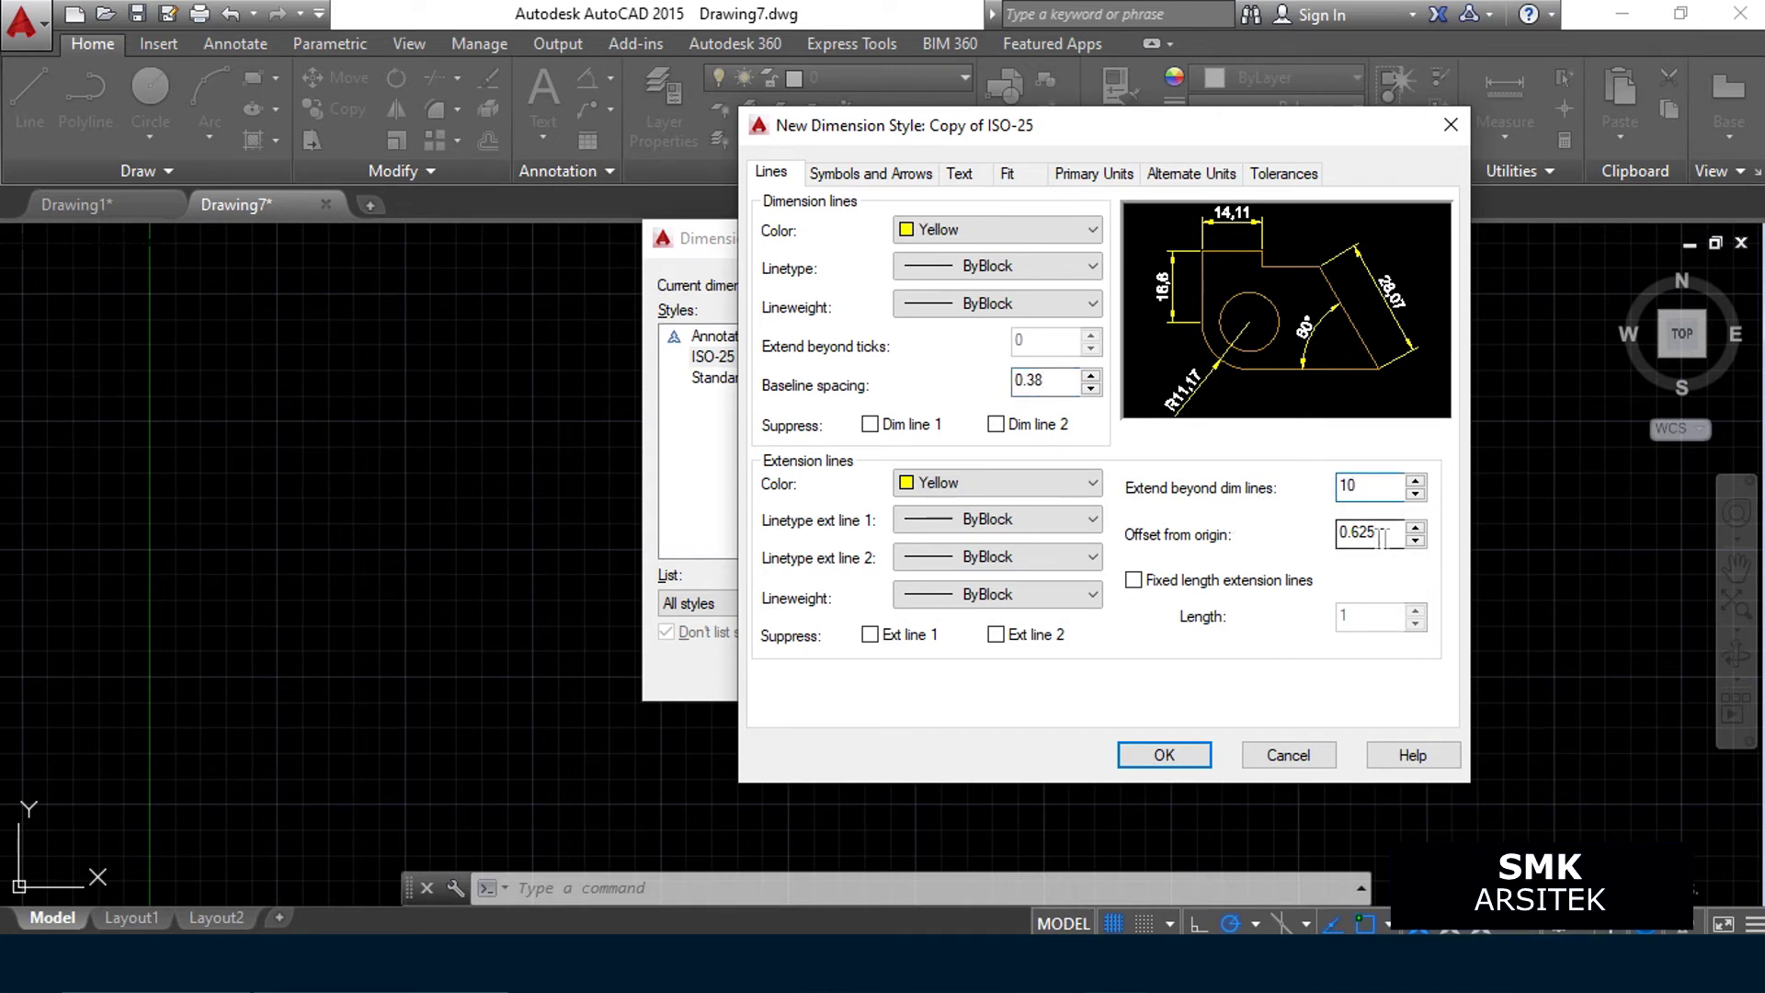
pyautogui.moveTo(1383, 536); pyautogui.dragTo(1272, 538)
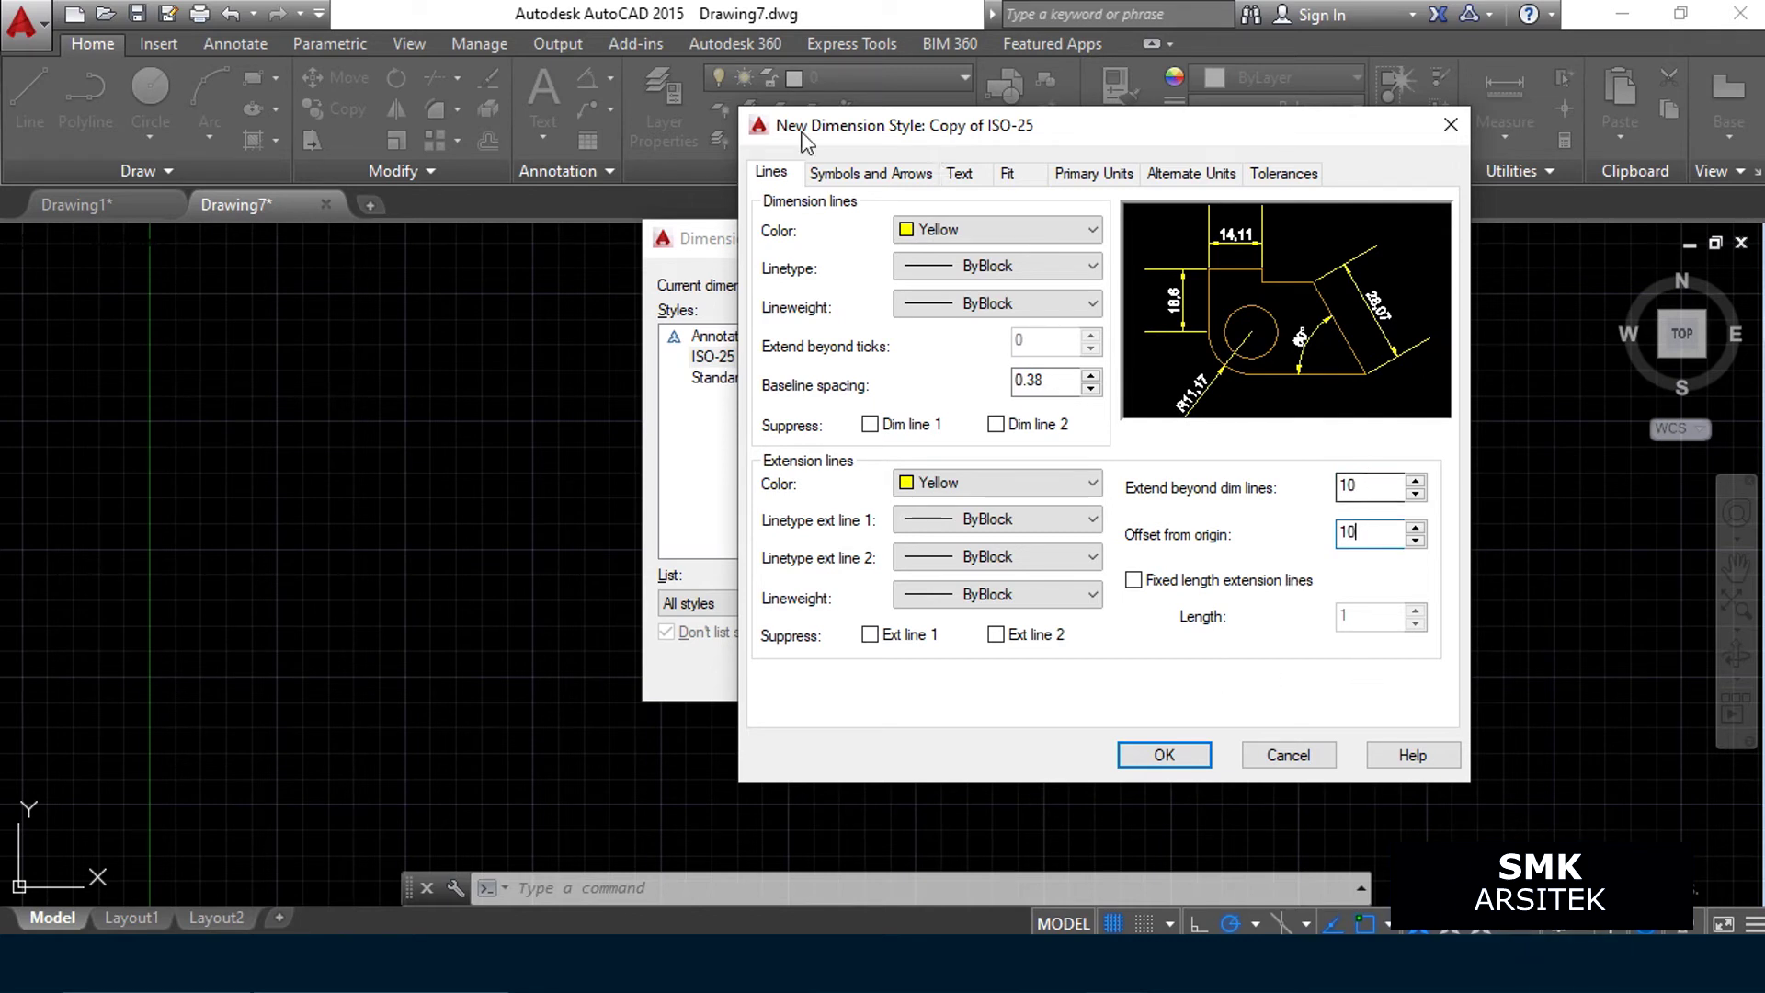
pyautogui.click(860, 174)
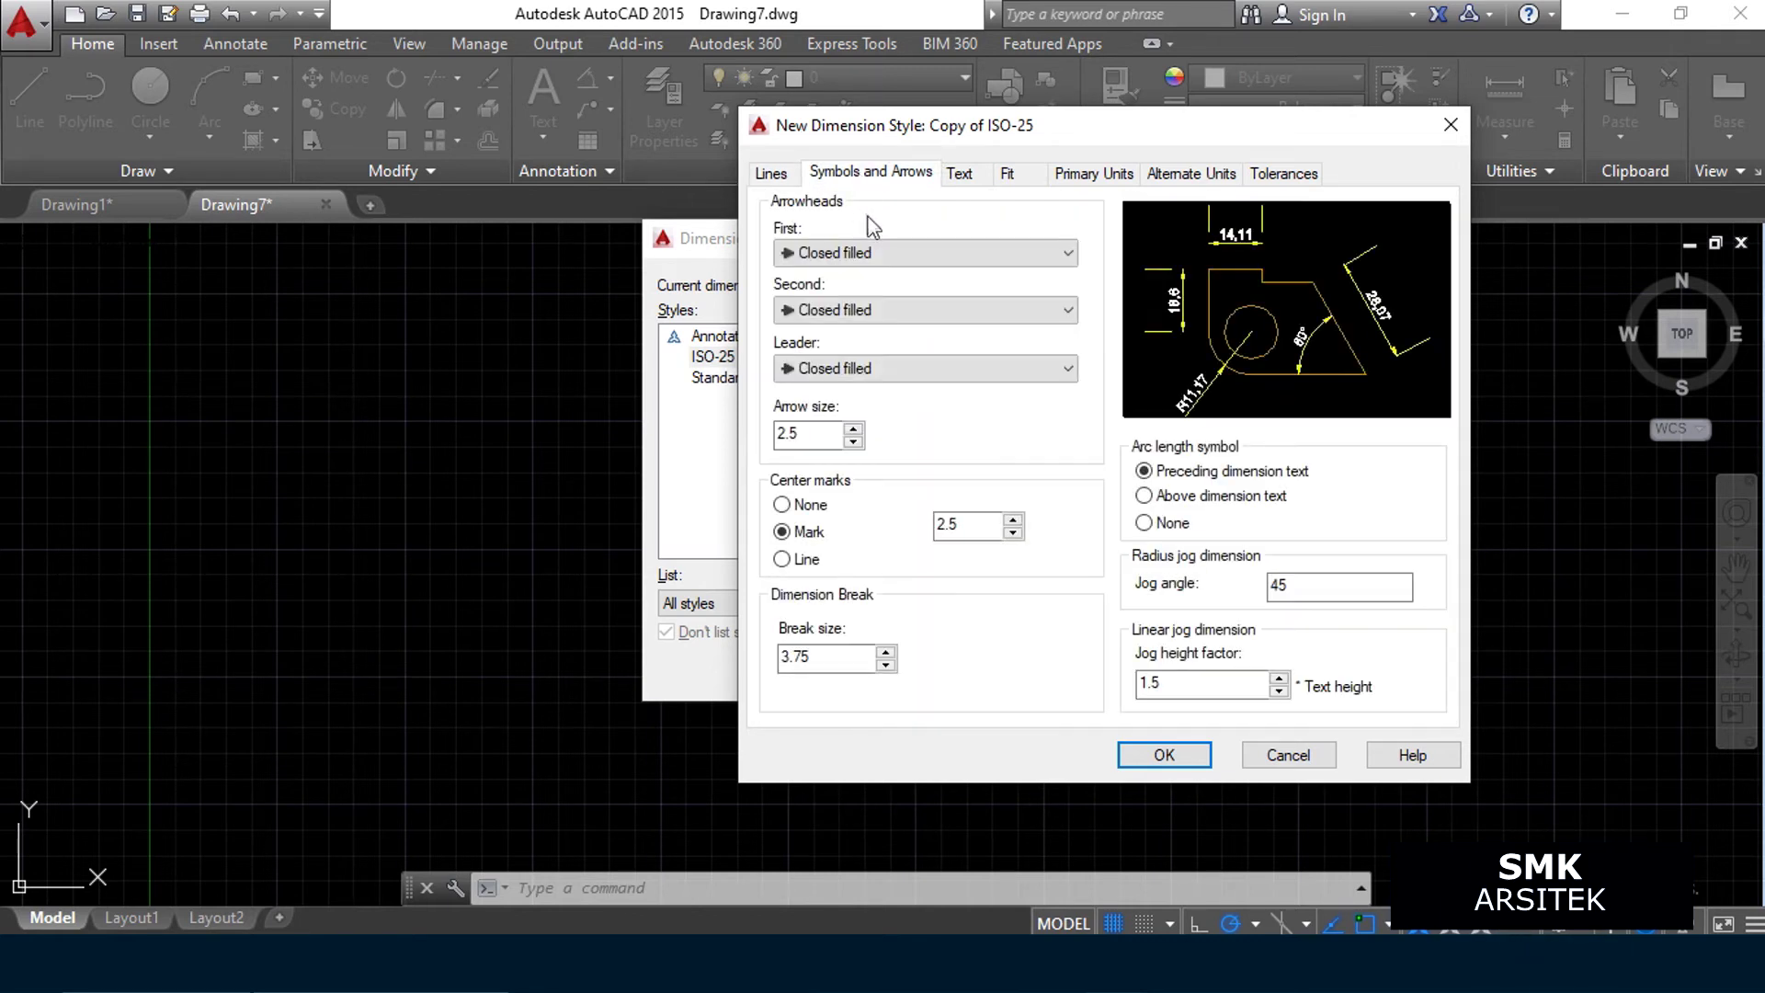
# Set arrow size 15, center mark size 0.09 and break size 2
pyautogui.doubleClick(821, 438)
pyautogui.write('15')
pyautogui.doubleClick(973, 525)
pyautogui.write('.09')
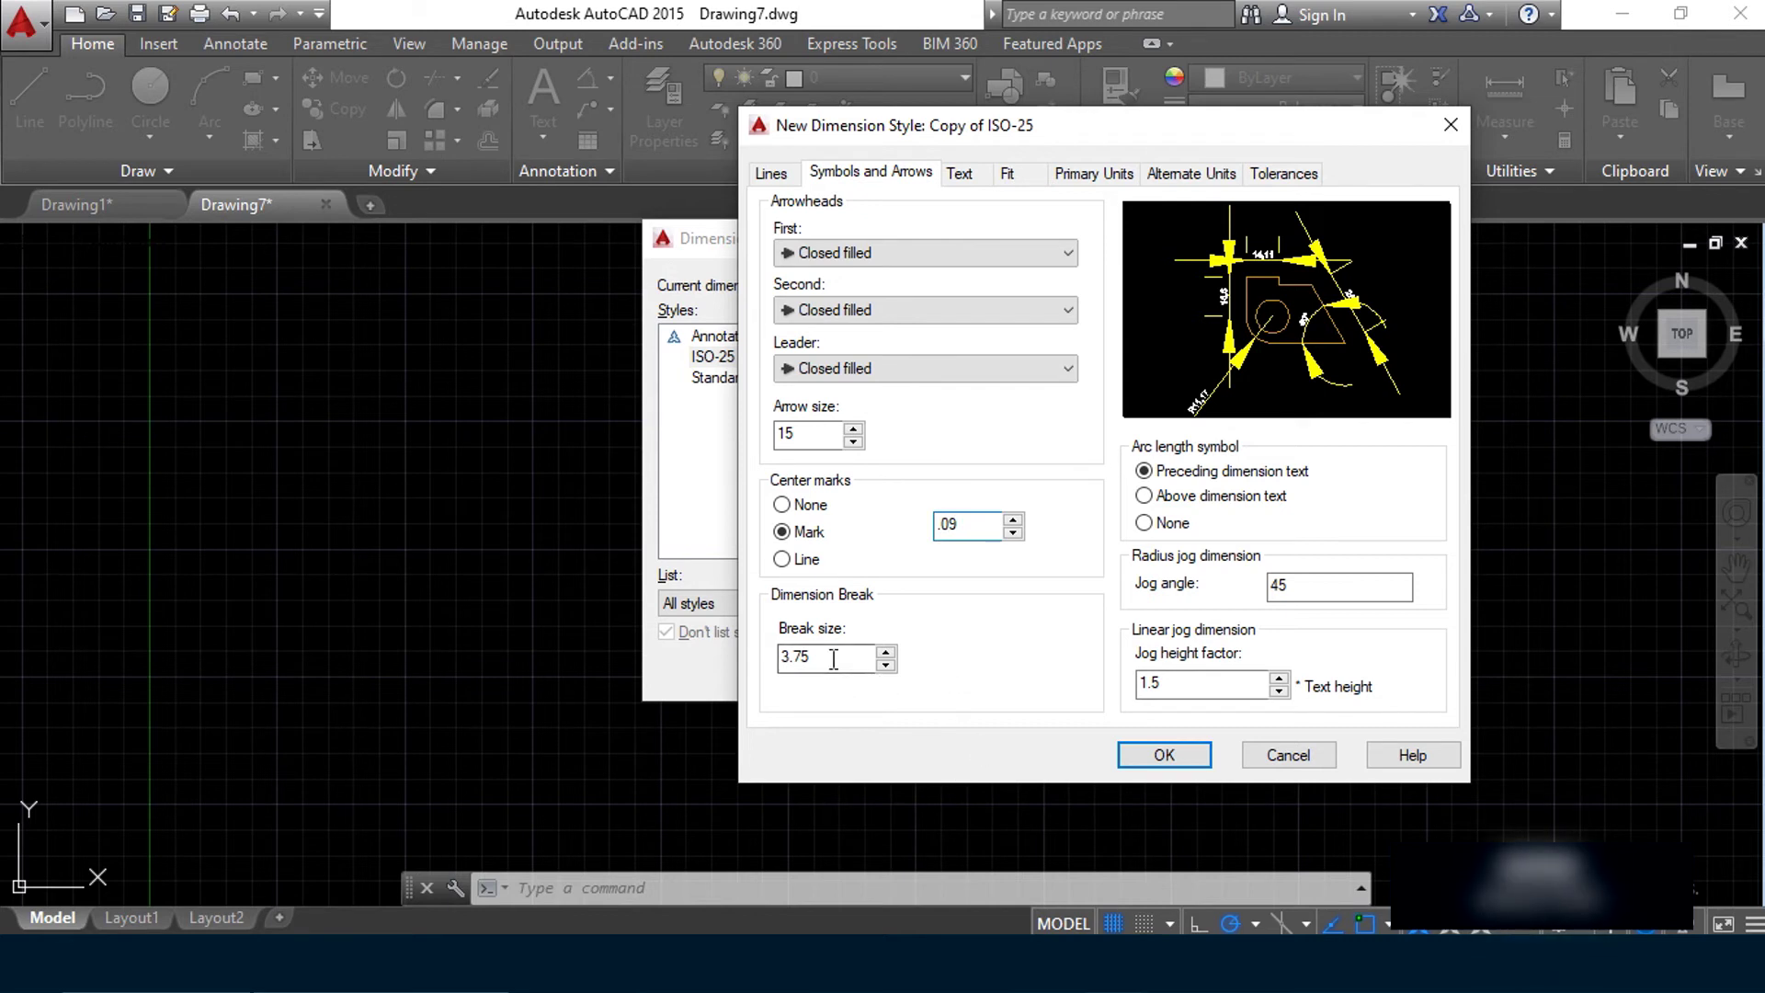
pyautogui.press('Tab')
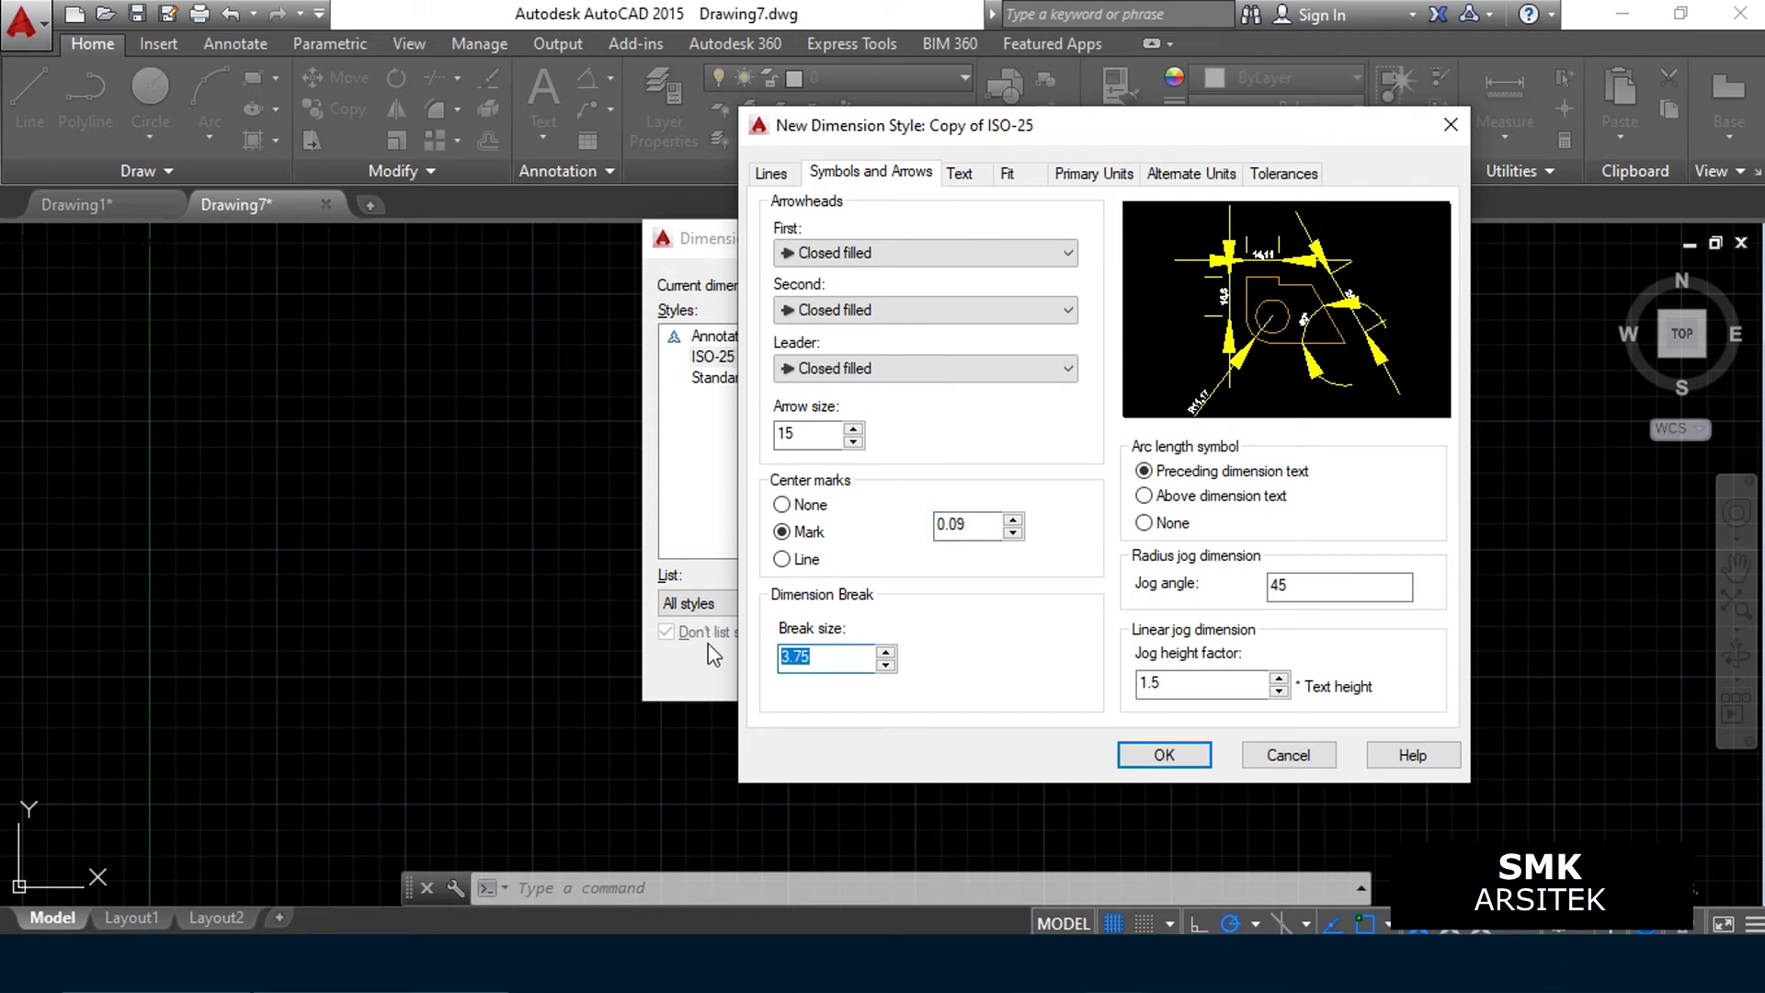
pyautogui.write('2')
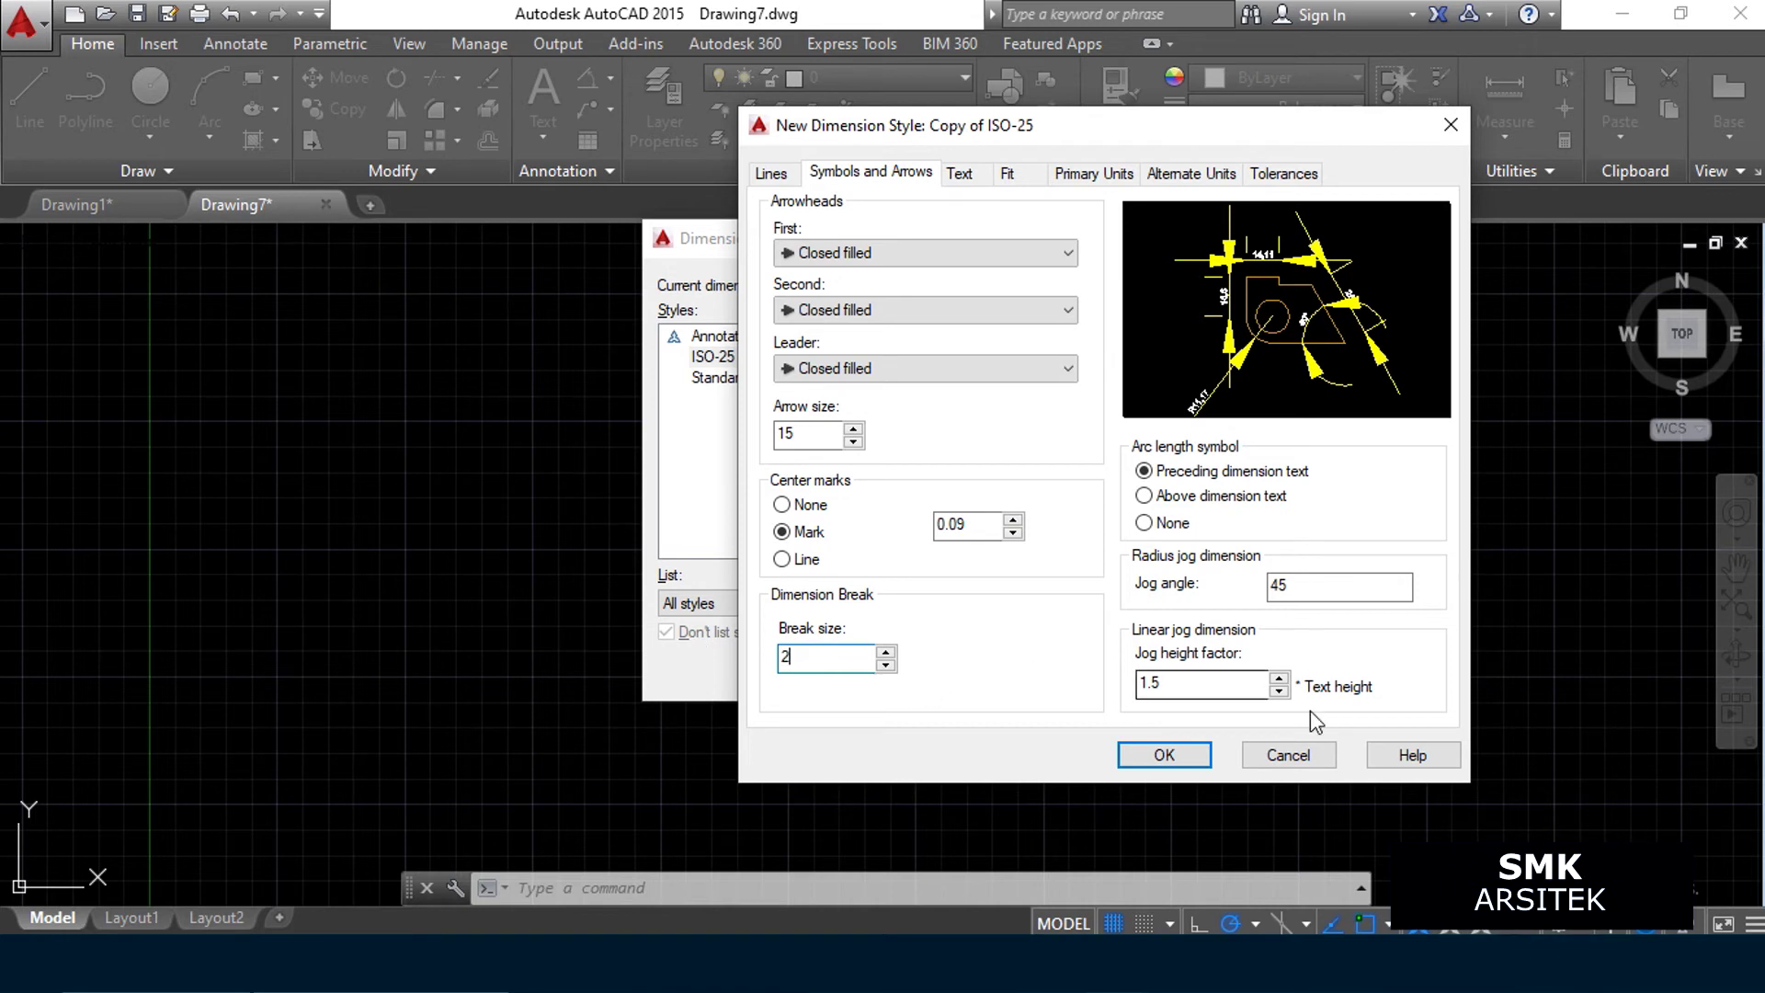
pyautogui.click(961, 174)
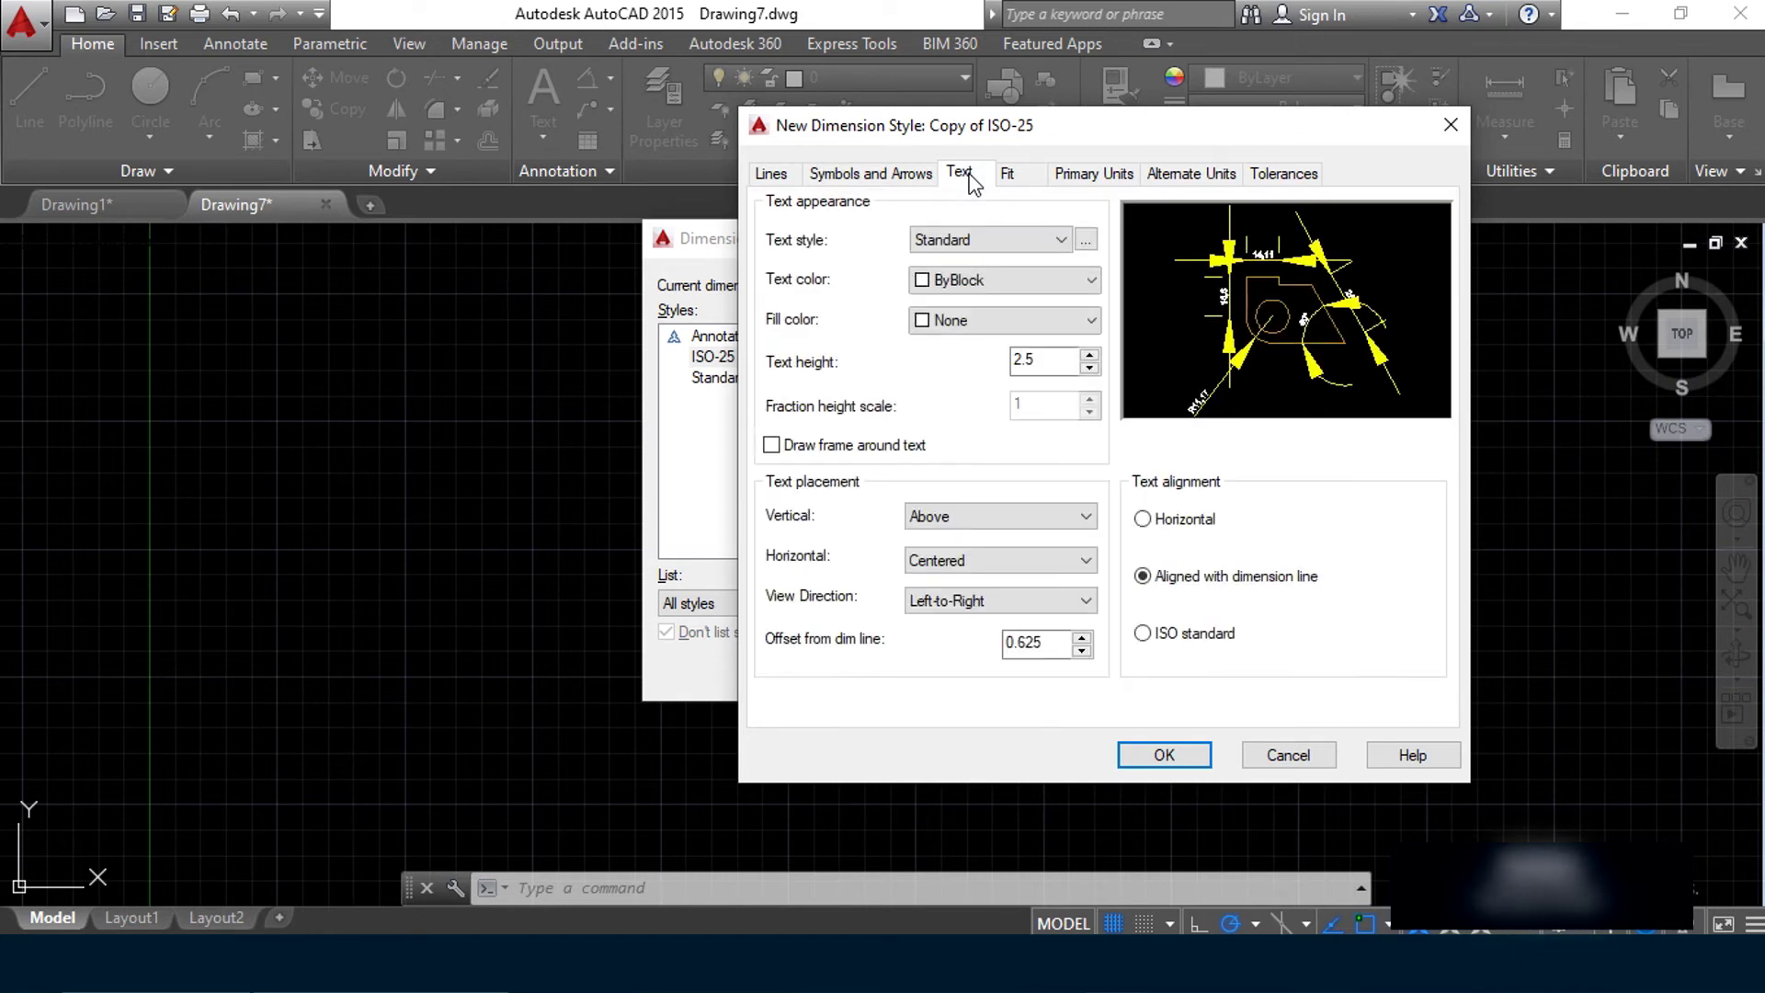
# Set dimension text height 25, vertically centered, with horizontal alignment
pyautogui.click(1154, 634)
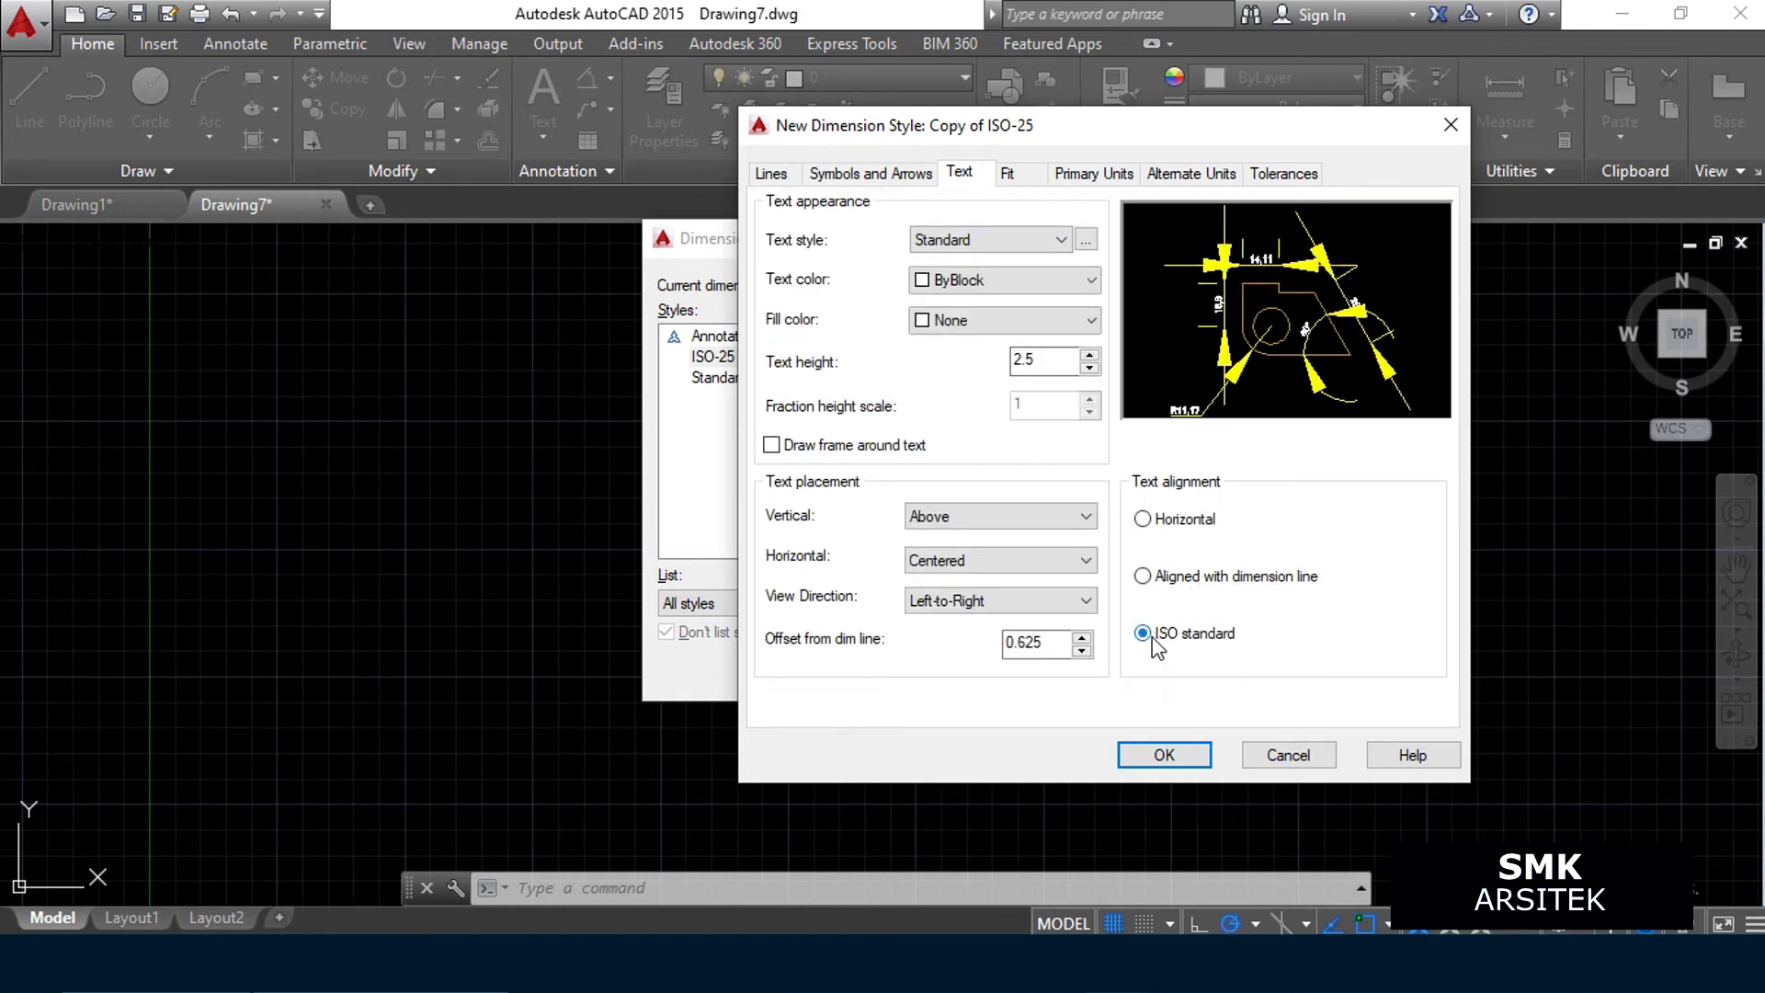
pyautogui.click(1051, 522)
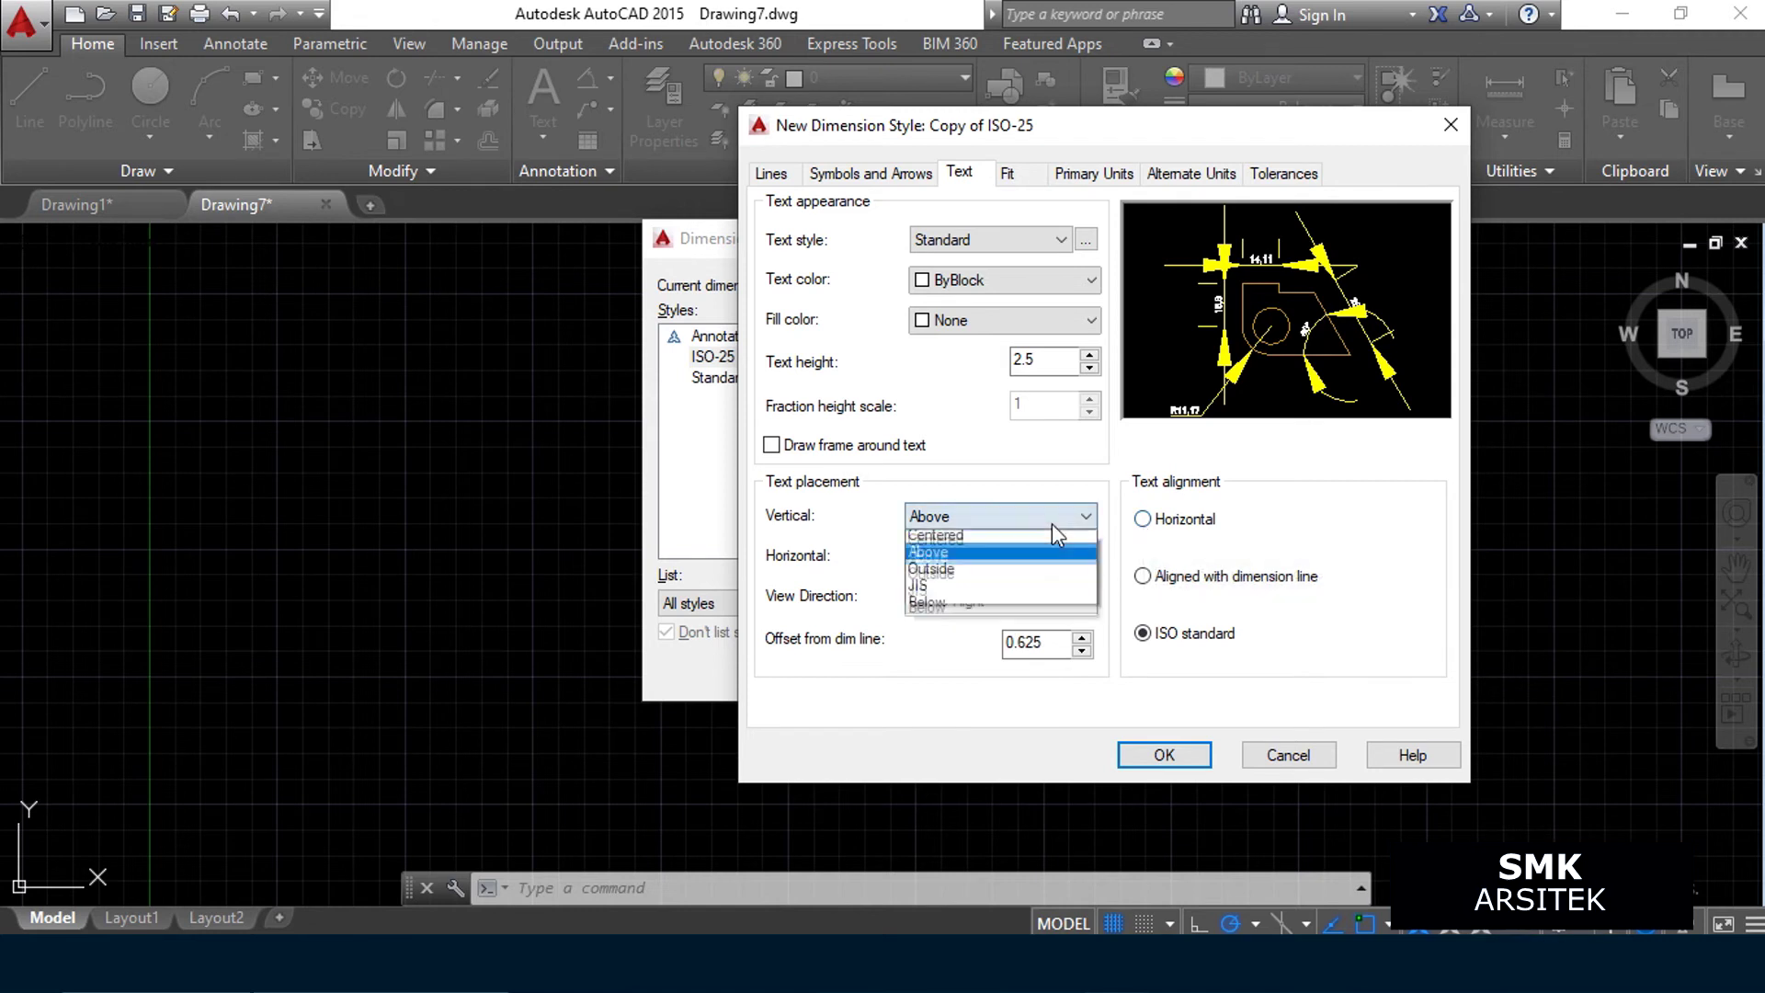
pyautogui.click(1048, 536)
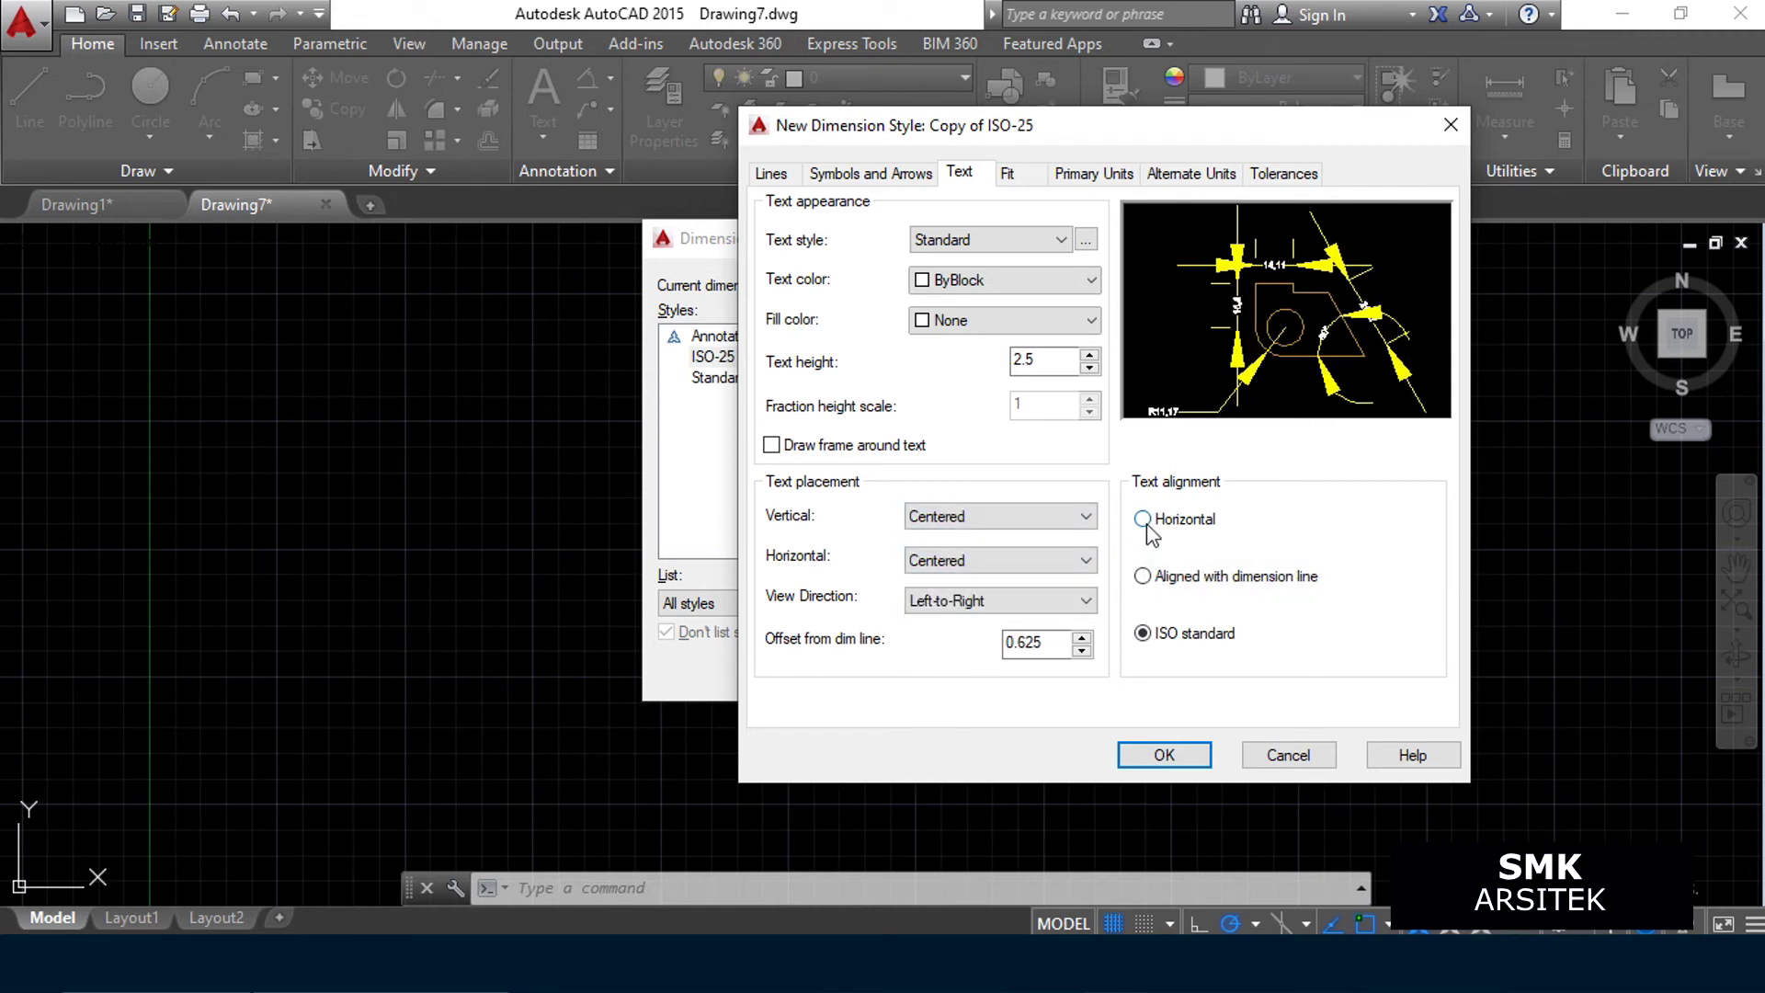
pyautogui.click(1008, 174)
pyautogui.click(960, 173)
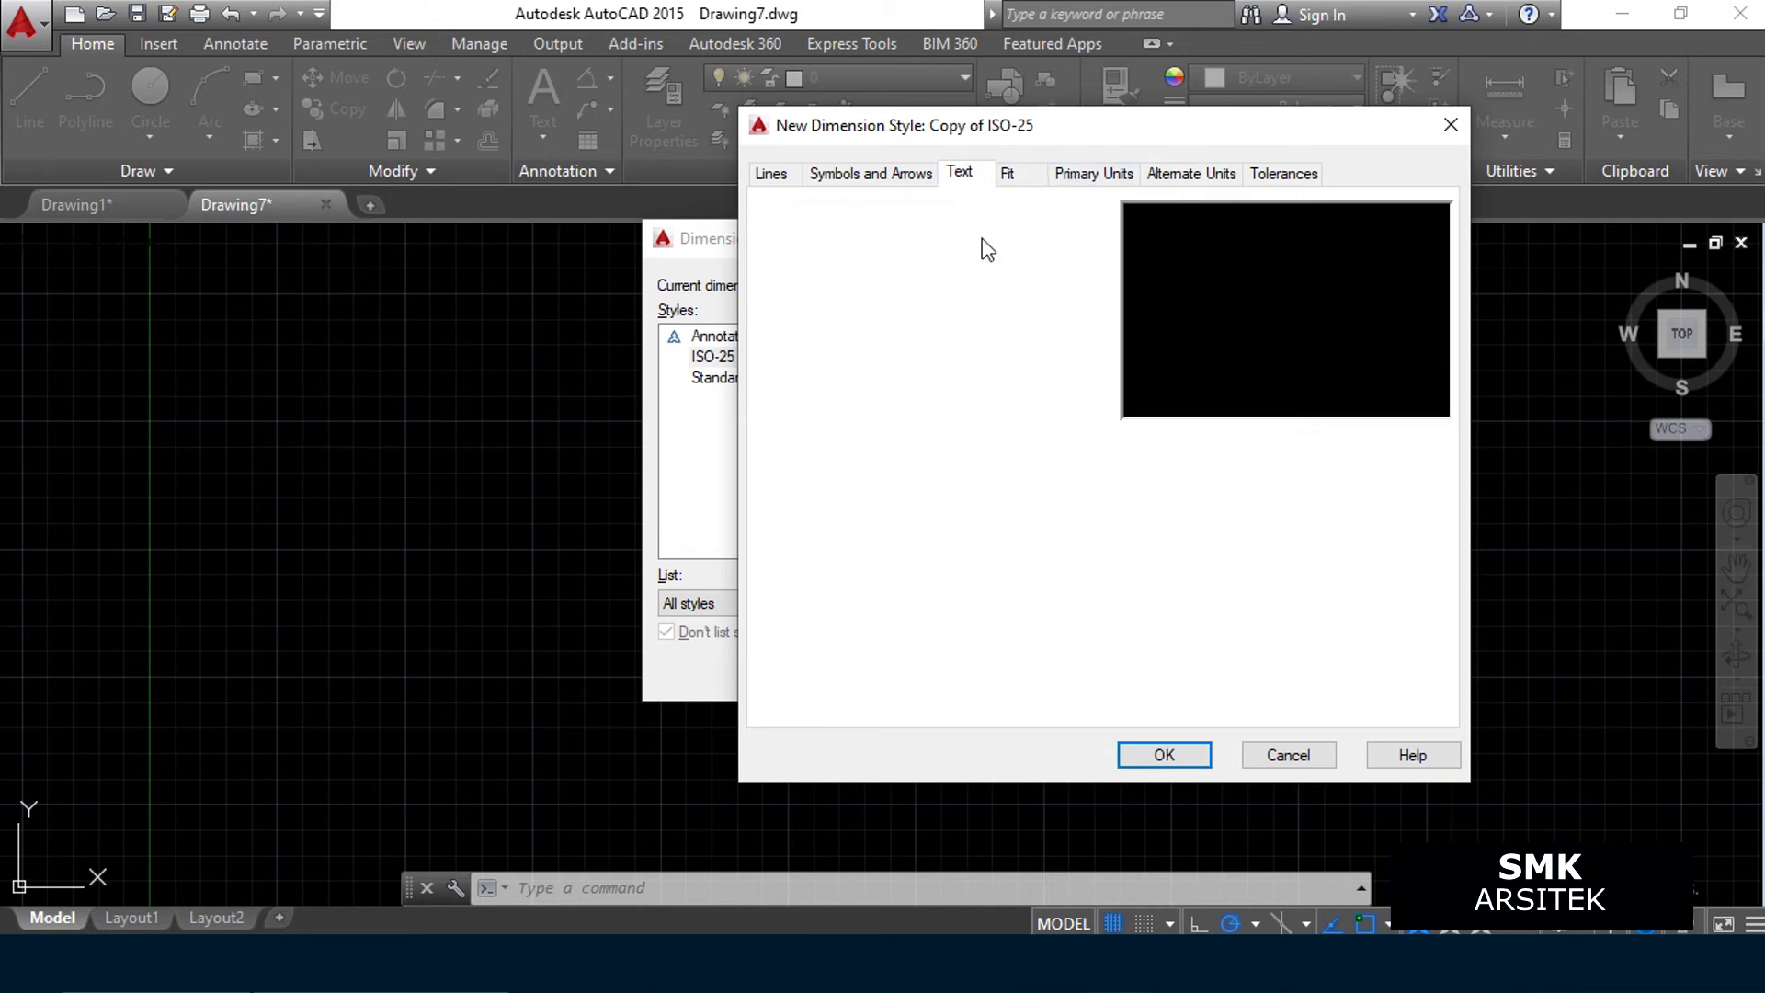
pyautogui.write('25')
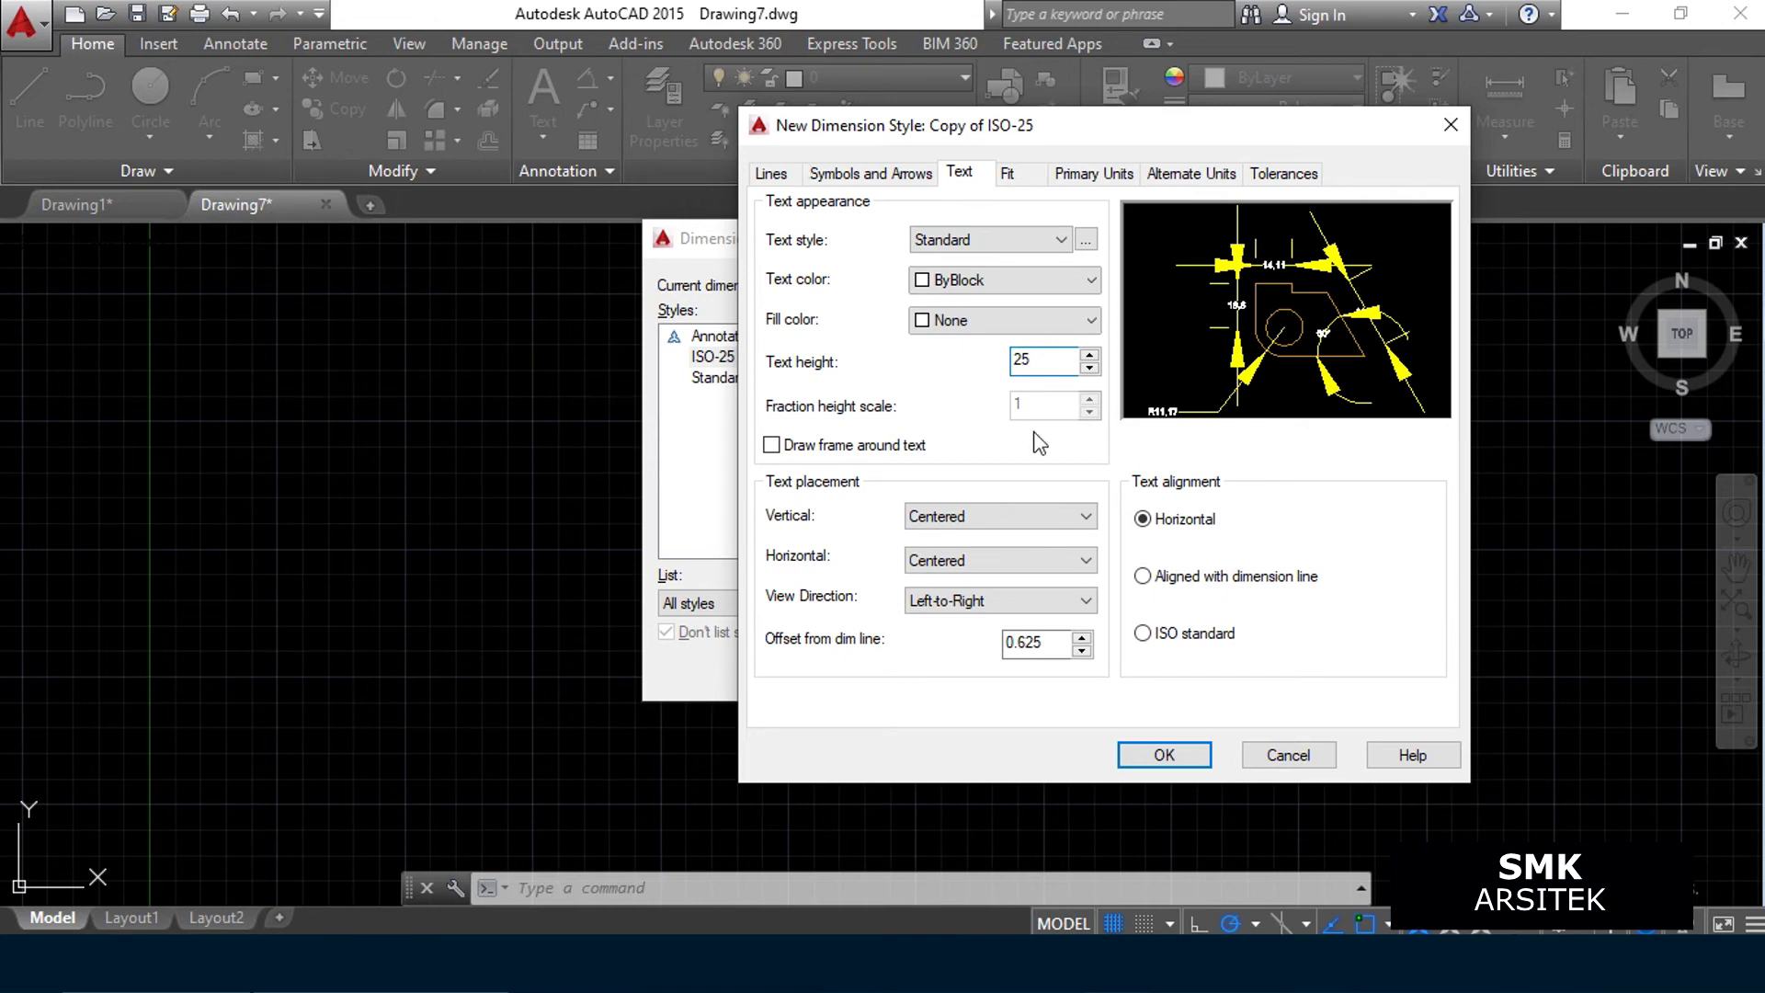
pyautogui.click(1015, 174)
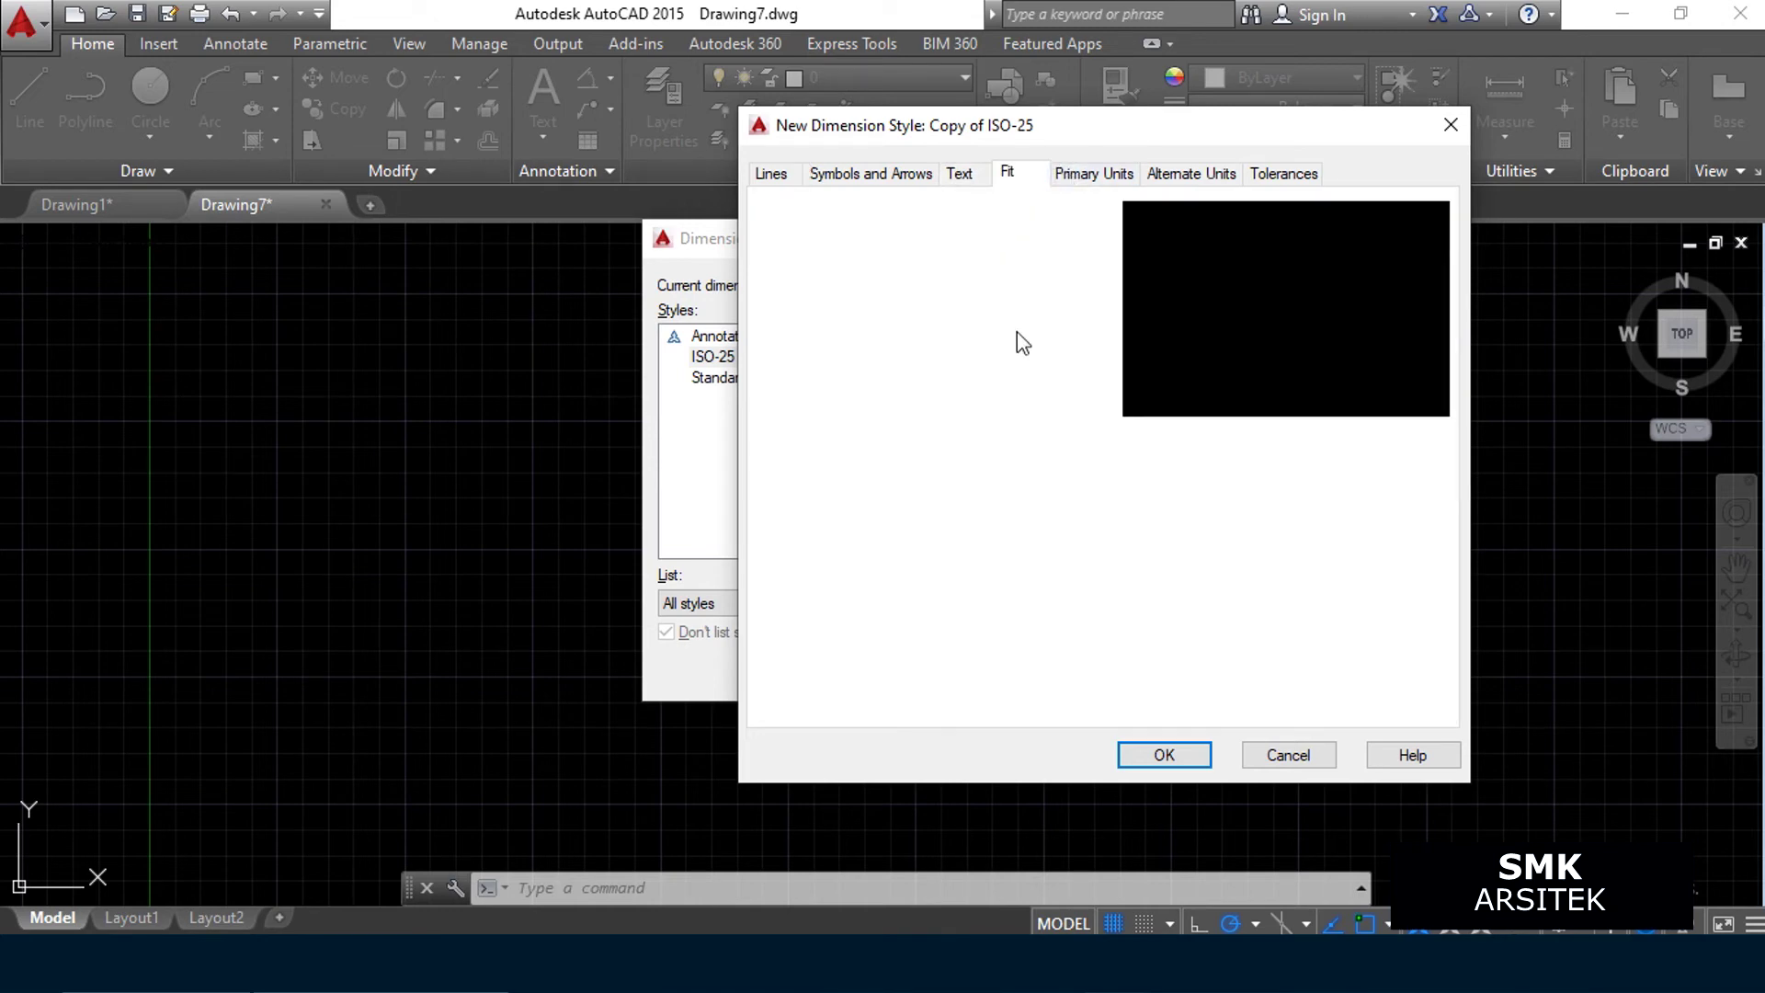
pyautogui.click(960, 172)
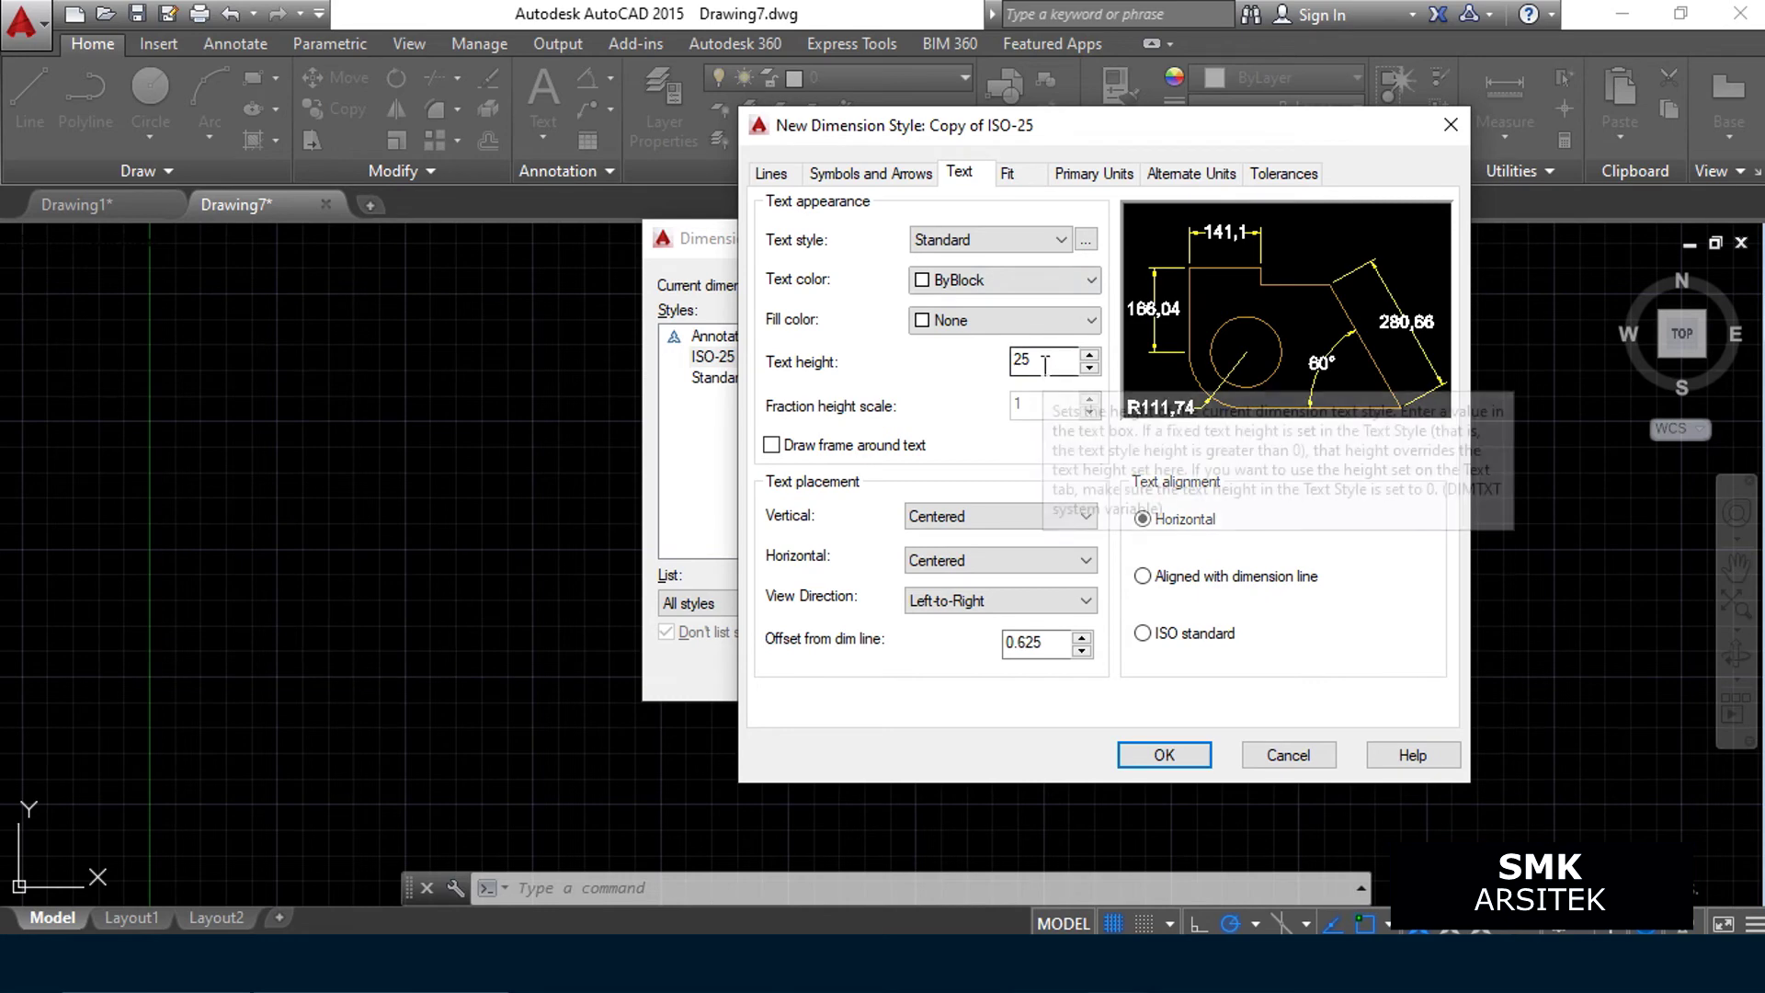
pyautogui.click(1006, 173)
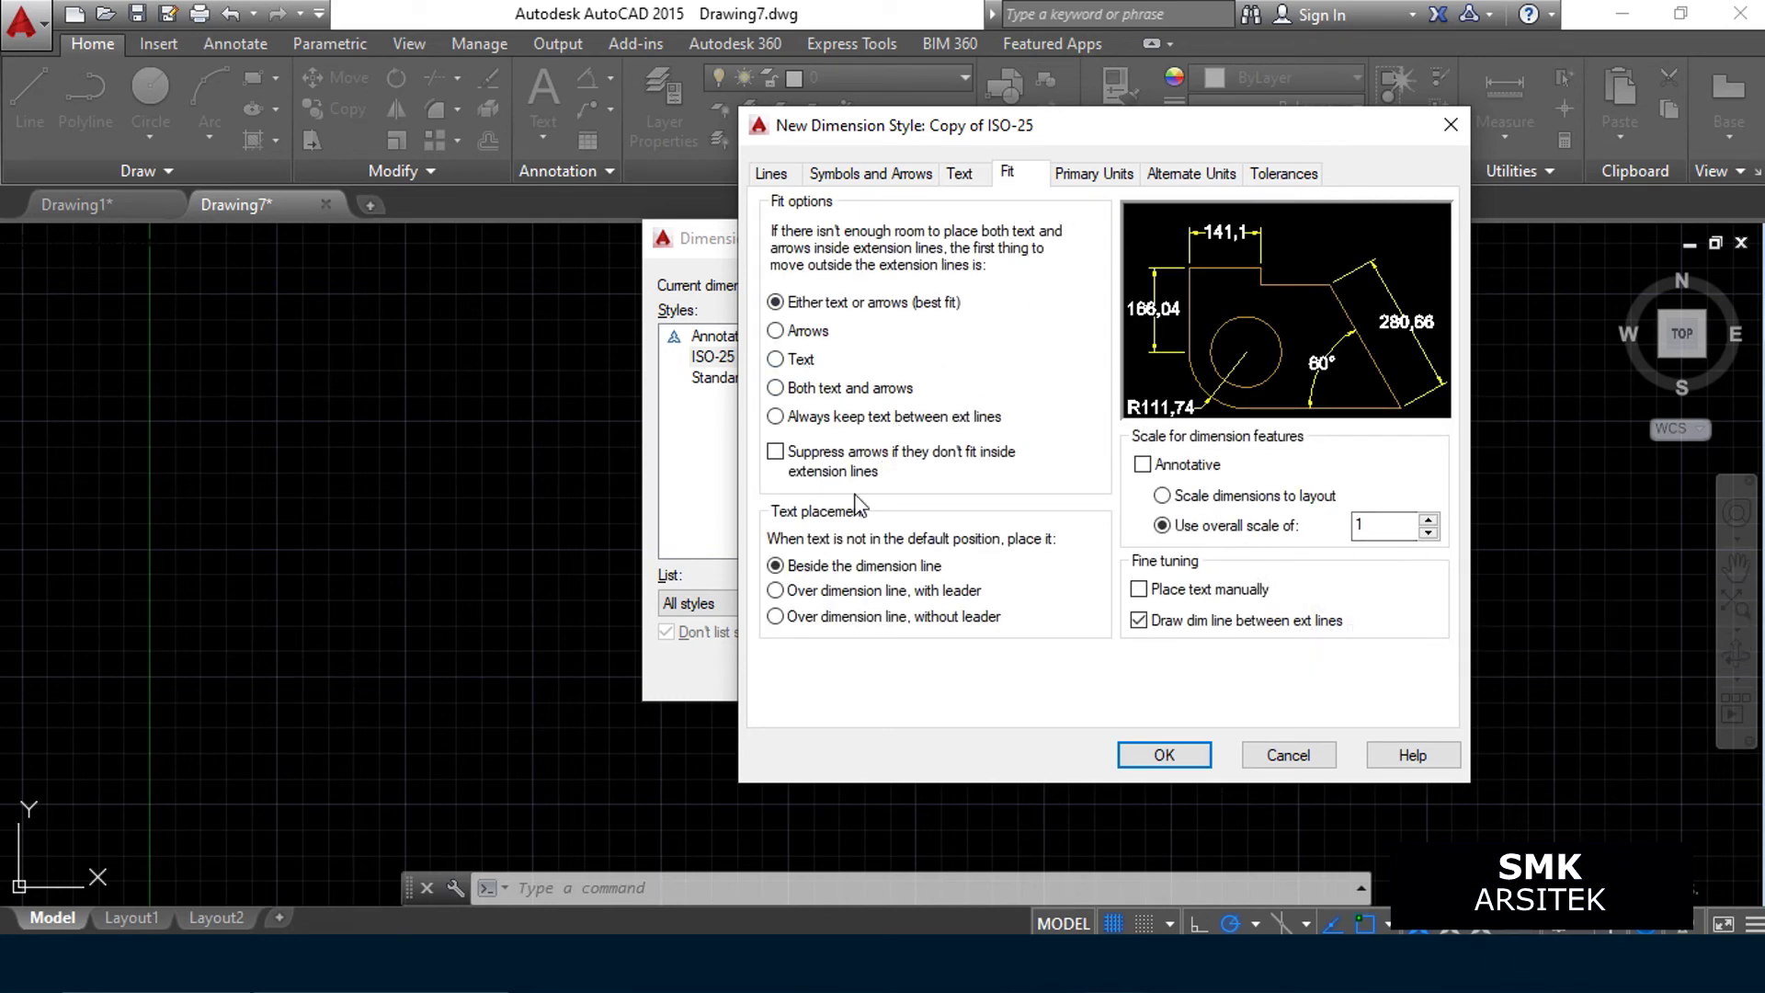
pyautogui.moveTo(1142, 620)
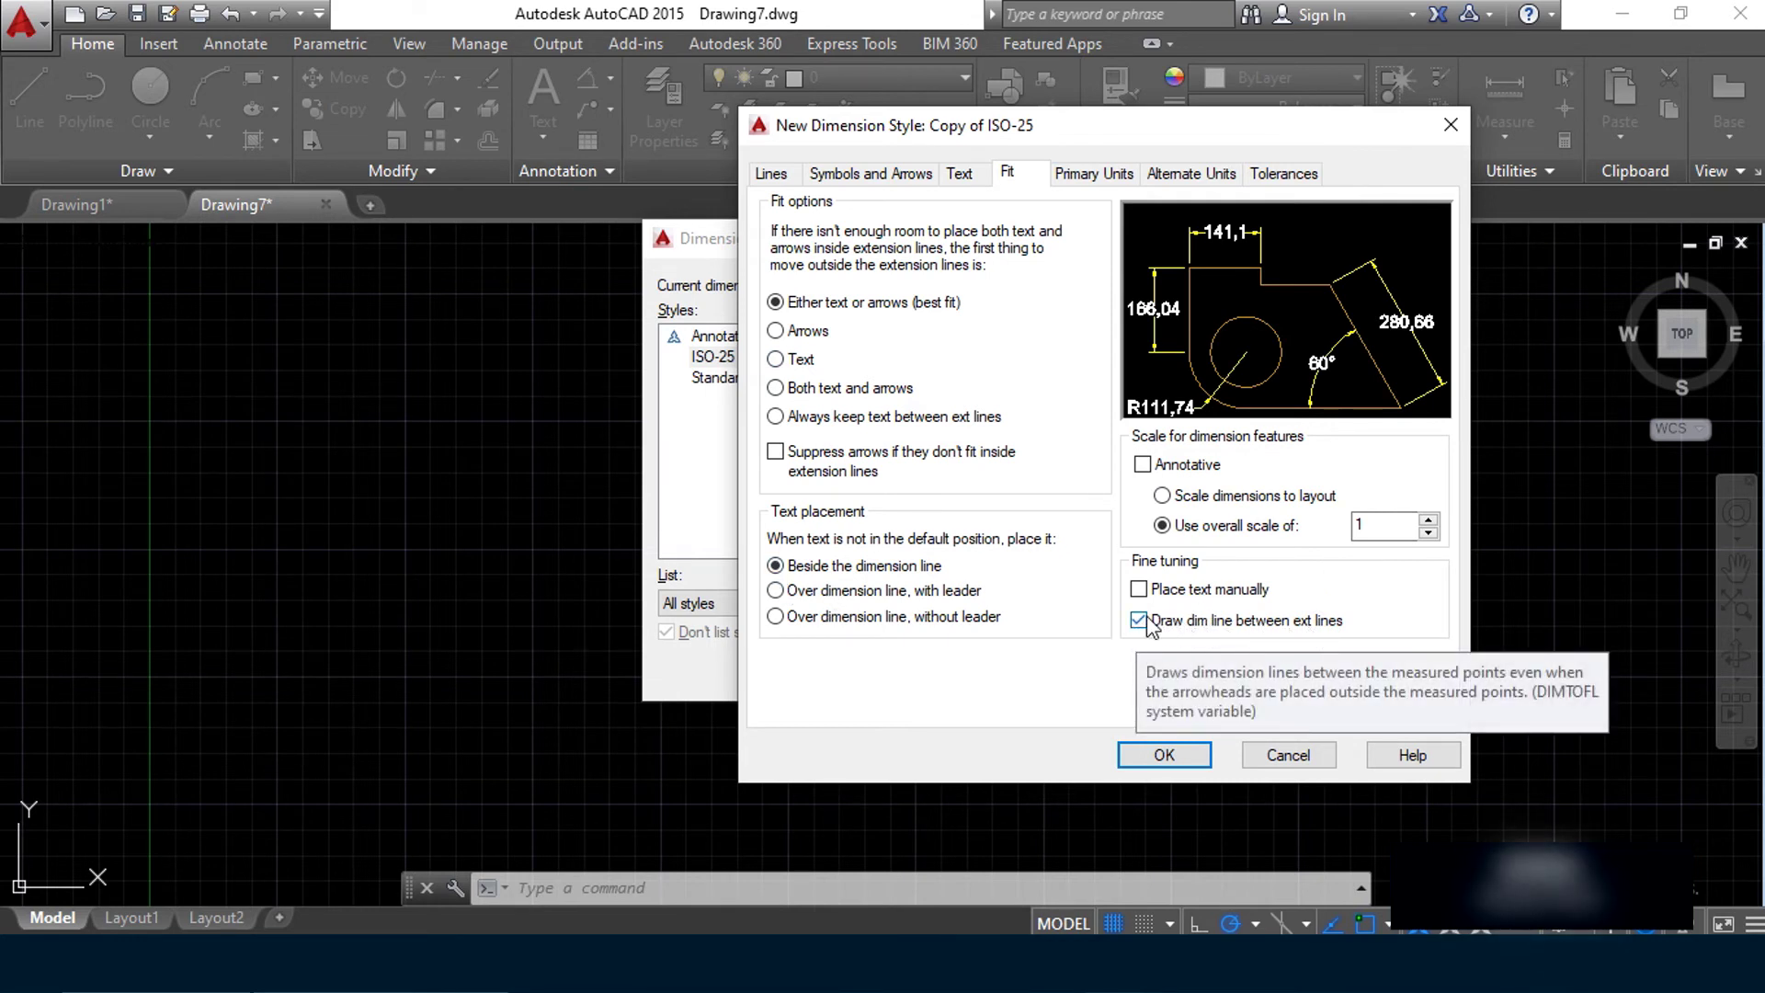
# Stop drawing dim lines between extension lines and set linear precision to 0
pyautogui.click(1139, 621)
pyautogui.click(1078, 176)
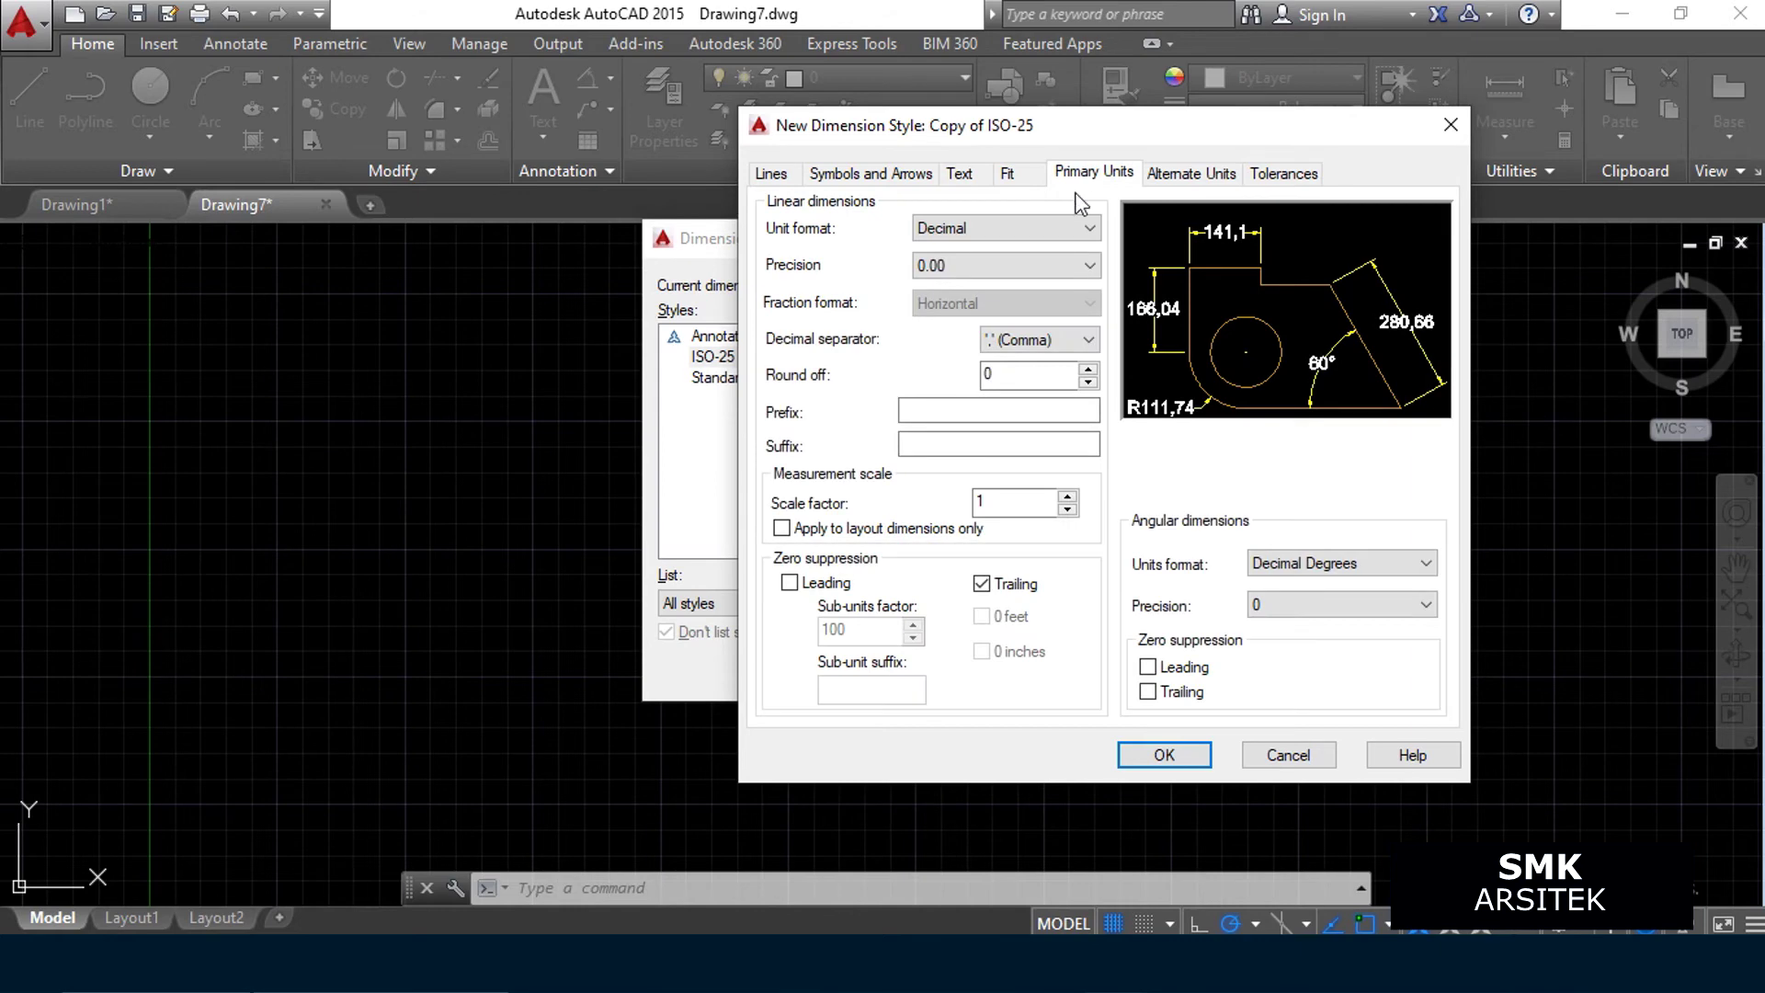
pyautogui.moveTo(1185, 133); pyautogui.dragTo(1181, 140)
pyautogui.click(1023, 276)
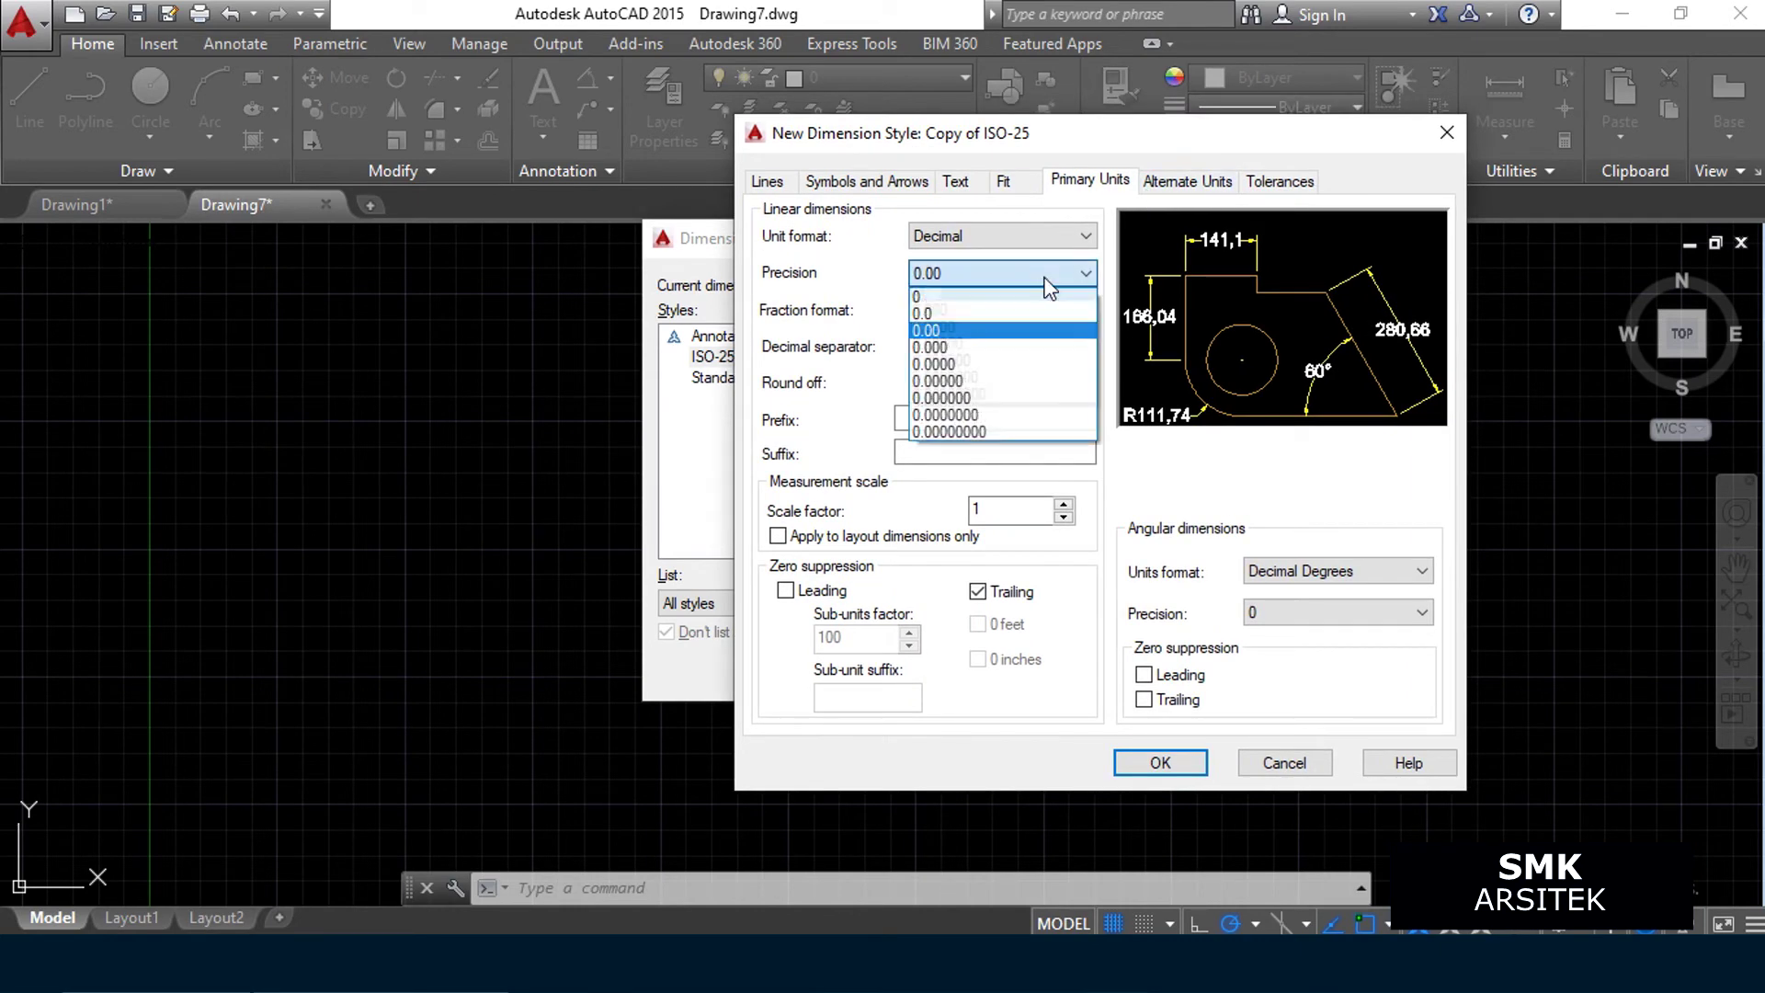
pyautogui.click(1021, 294)
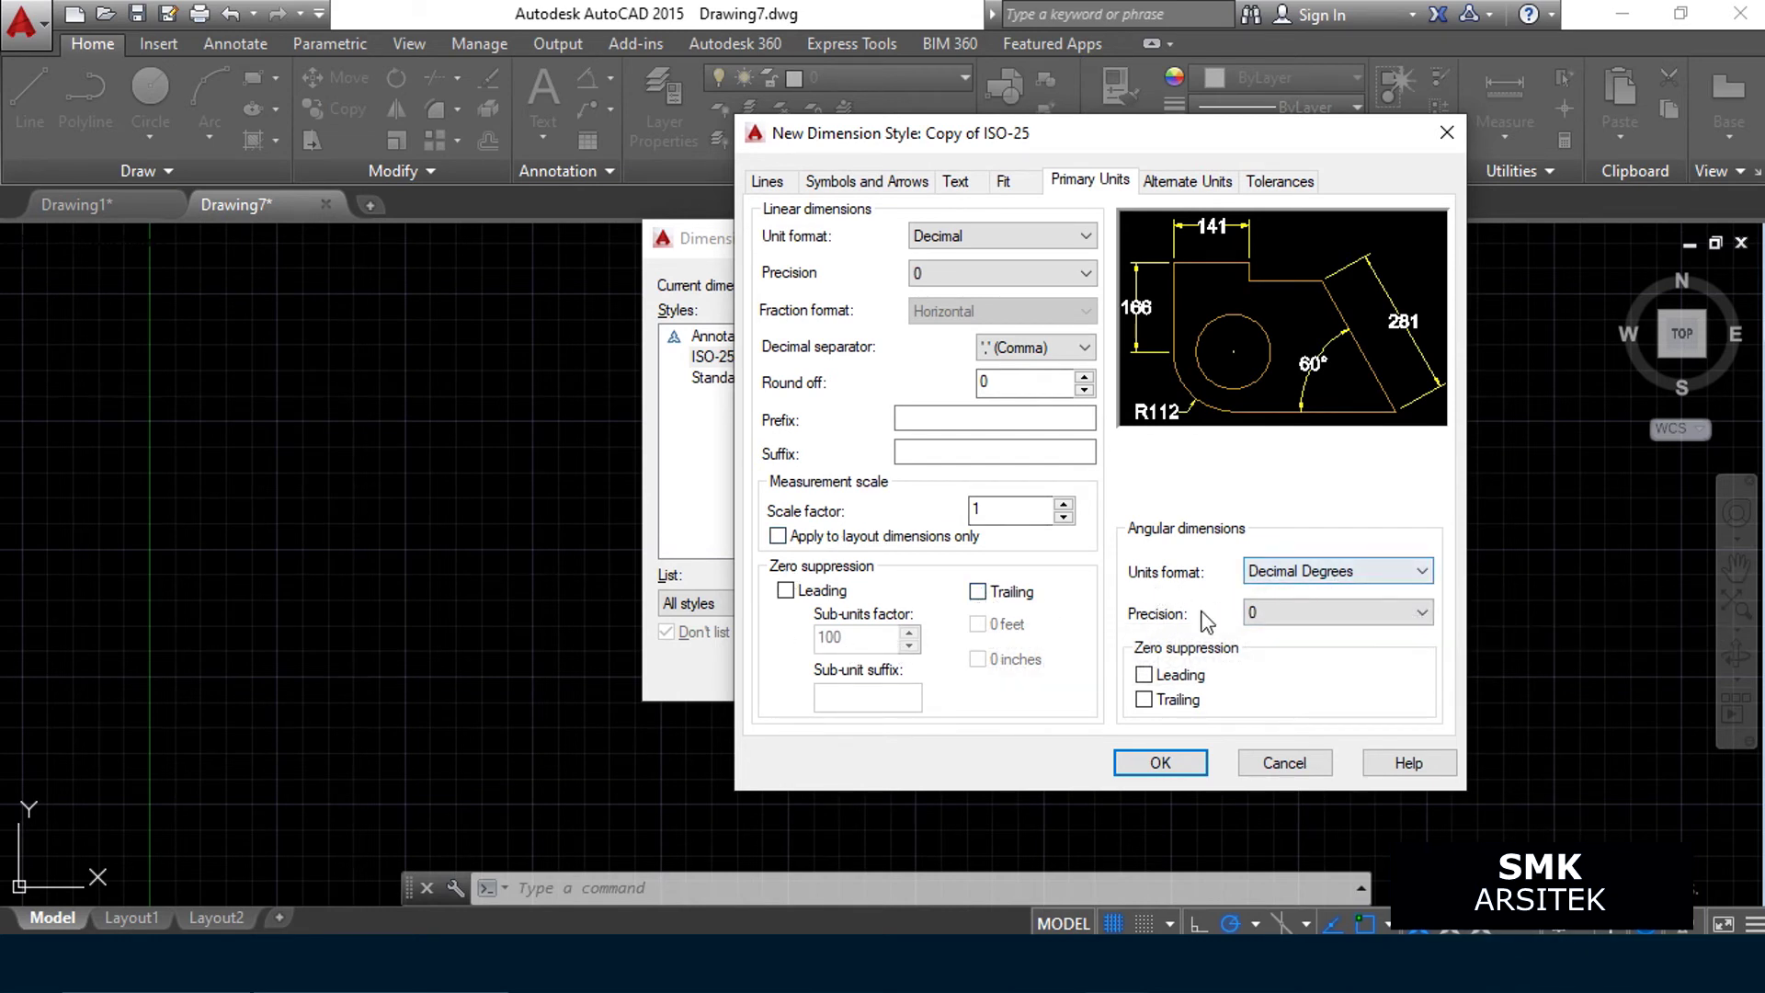
pyautogui.click(1004, 181)
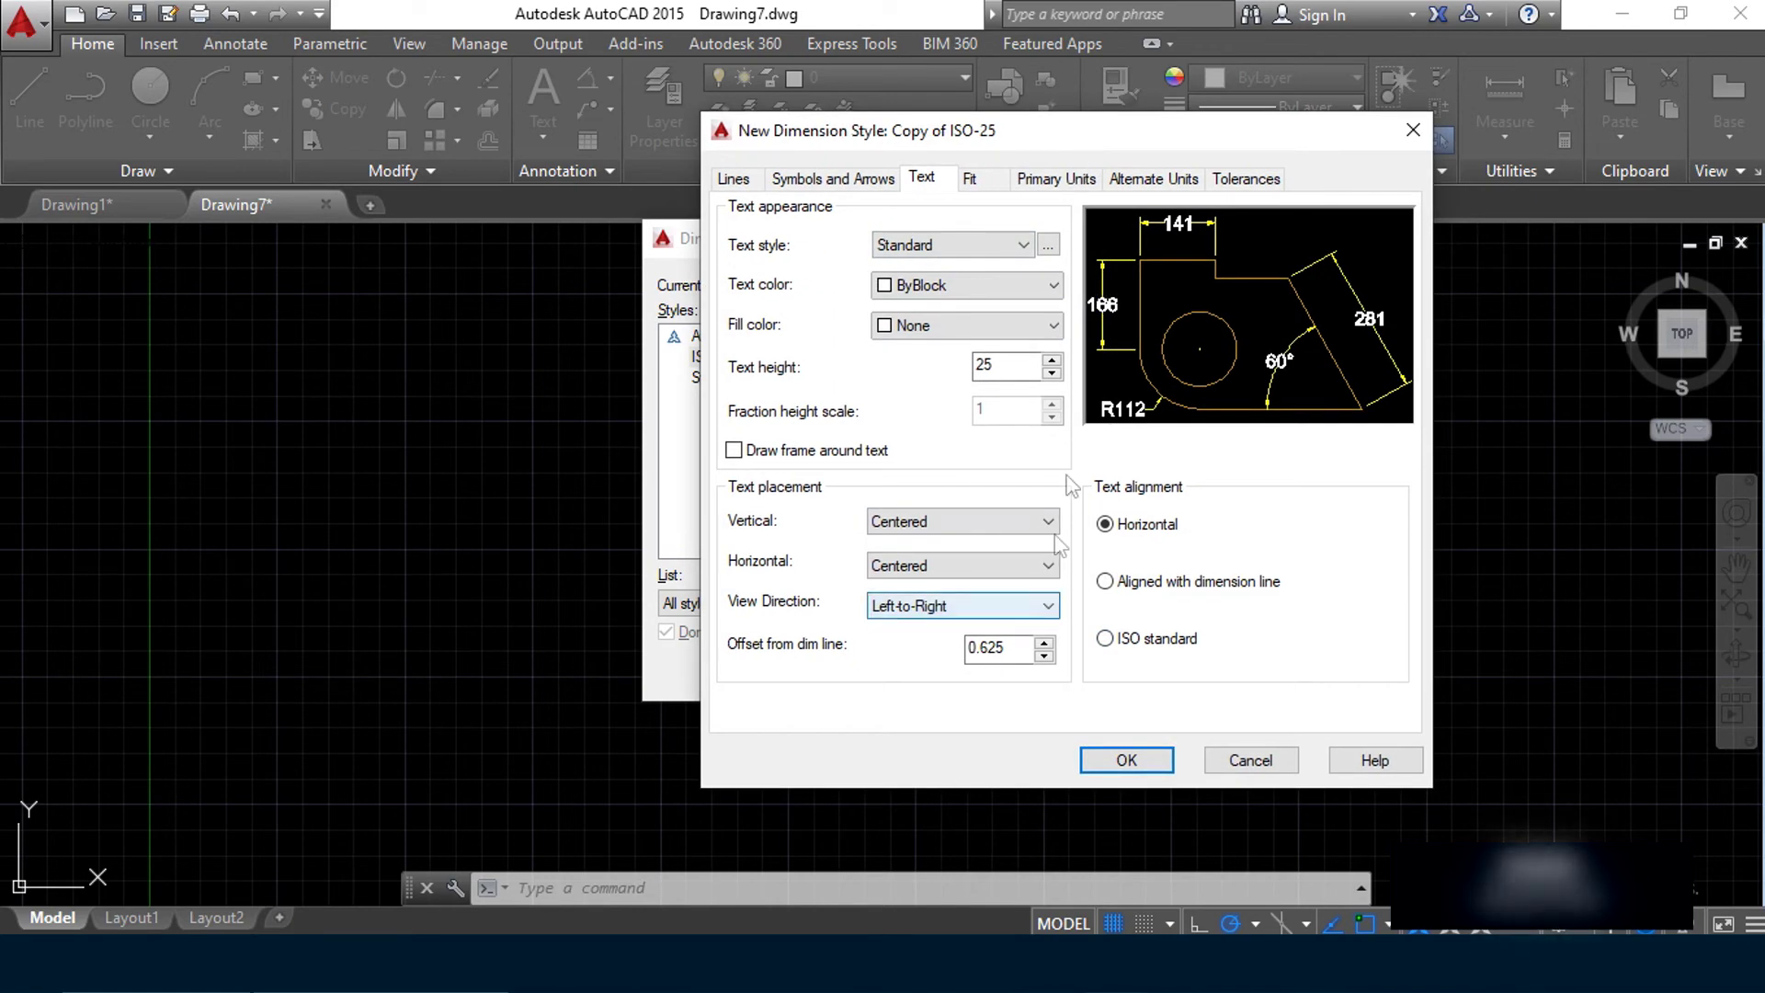
# Try different text offset values with the spinner arrows and by typing
pyautogui.click(1044, 655)
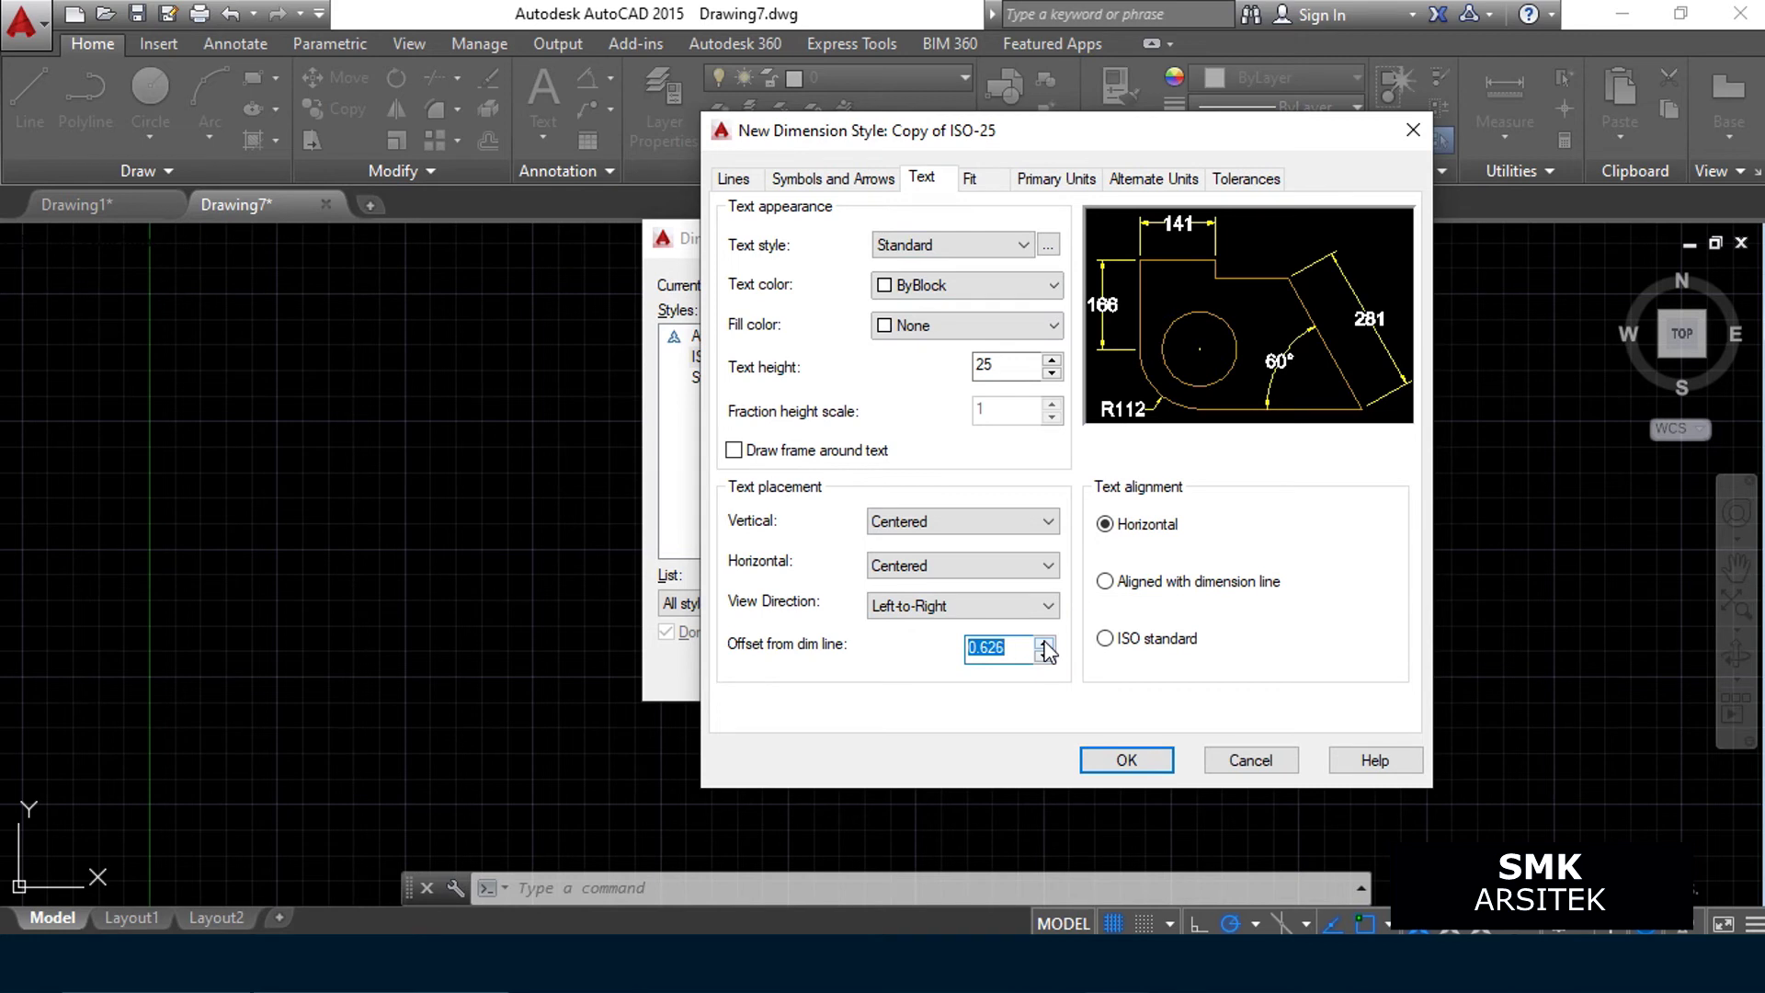
pyautogui.click(1043, 644)
pyautogui.click(1043, 643)
pyautogui.click(1045, 654)
pyautogui.click(1044, 655)
pyautogui.click(1045, 655)
pyautogui.click(1045, 654)
pyautogui.click(1044, 654)
pyautogui.click(1044, 652)
pyautogui.press('Down')
pyautogui.press('Down')
pyautogui.press('Down')
pyautogui.press('Down')
pyautogui.press('Down')
pyautogui.press('Up')
pyautogui.press('Up')
pyautogui.press('Up')
pyautogui.press('Up')
pyautogui.press('Up')
pyautogui.click(1101, 657)
pyautogui.write('5')
pyautogui.moveTo(1101, 656); pyautogui.dragTo(1031, 658)
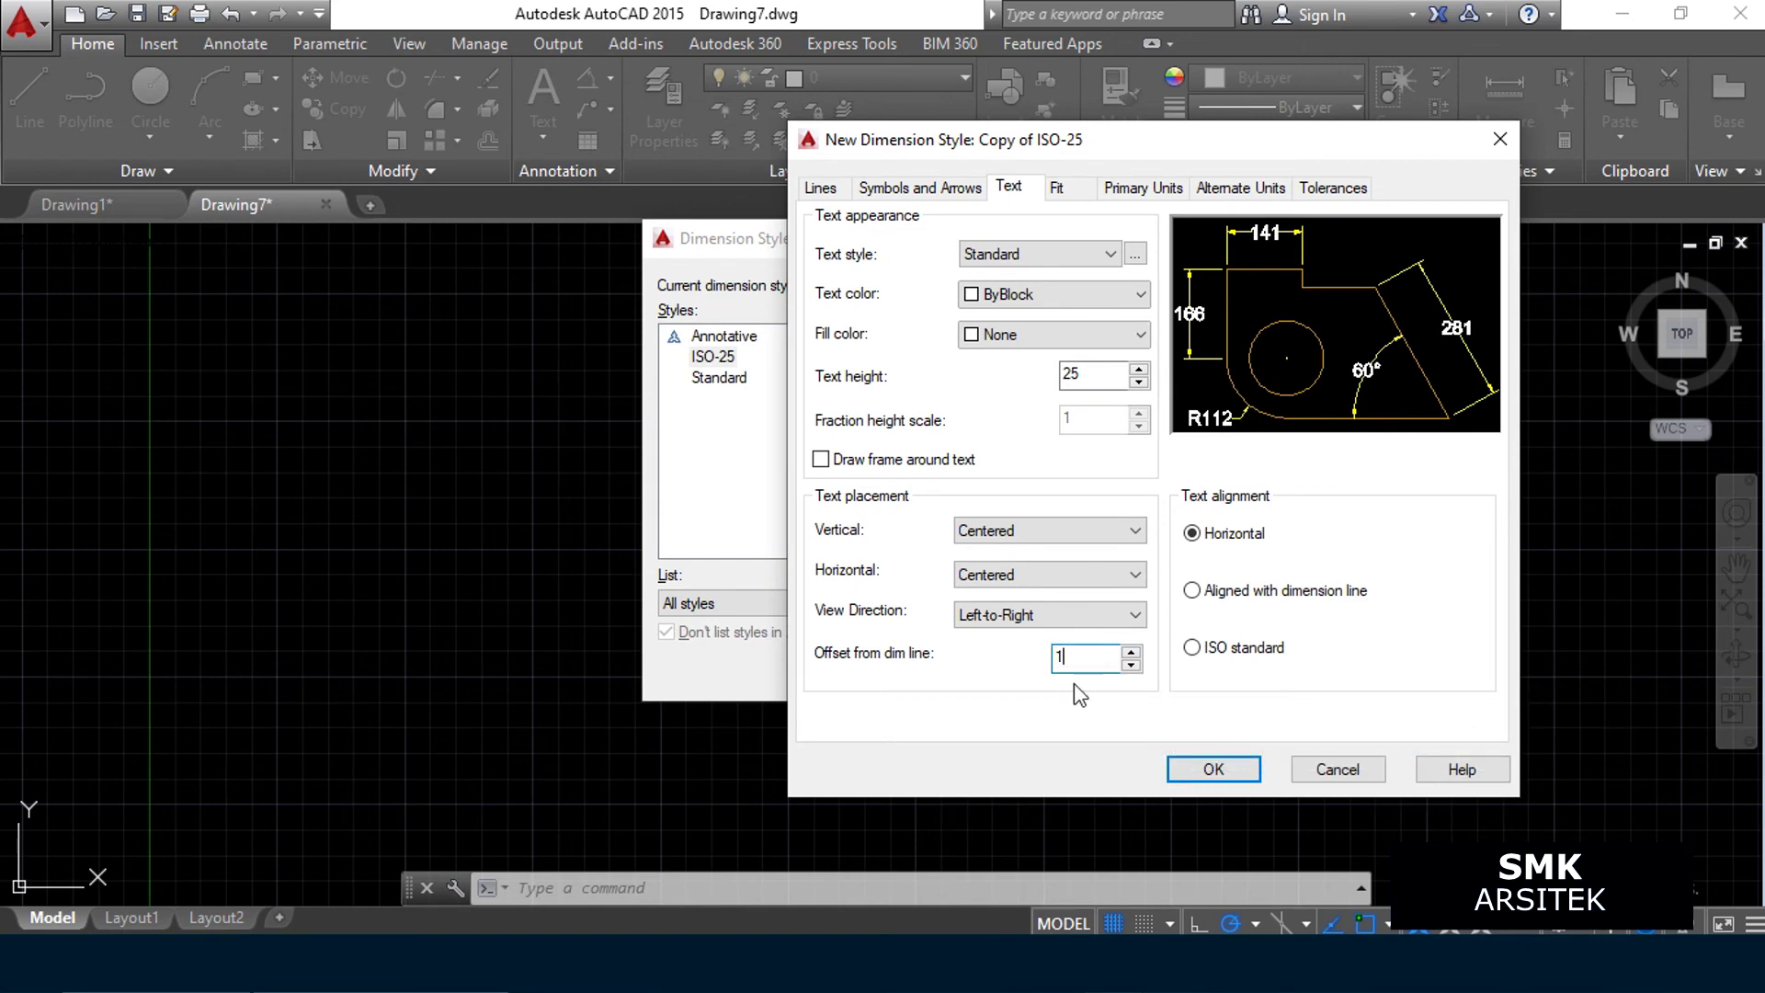
# Enter 8 as the text offset from the dimension line, refreshing the preview
pyautogui.click(1057, 188)
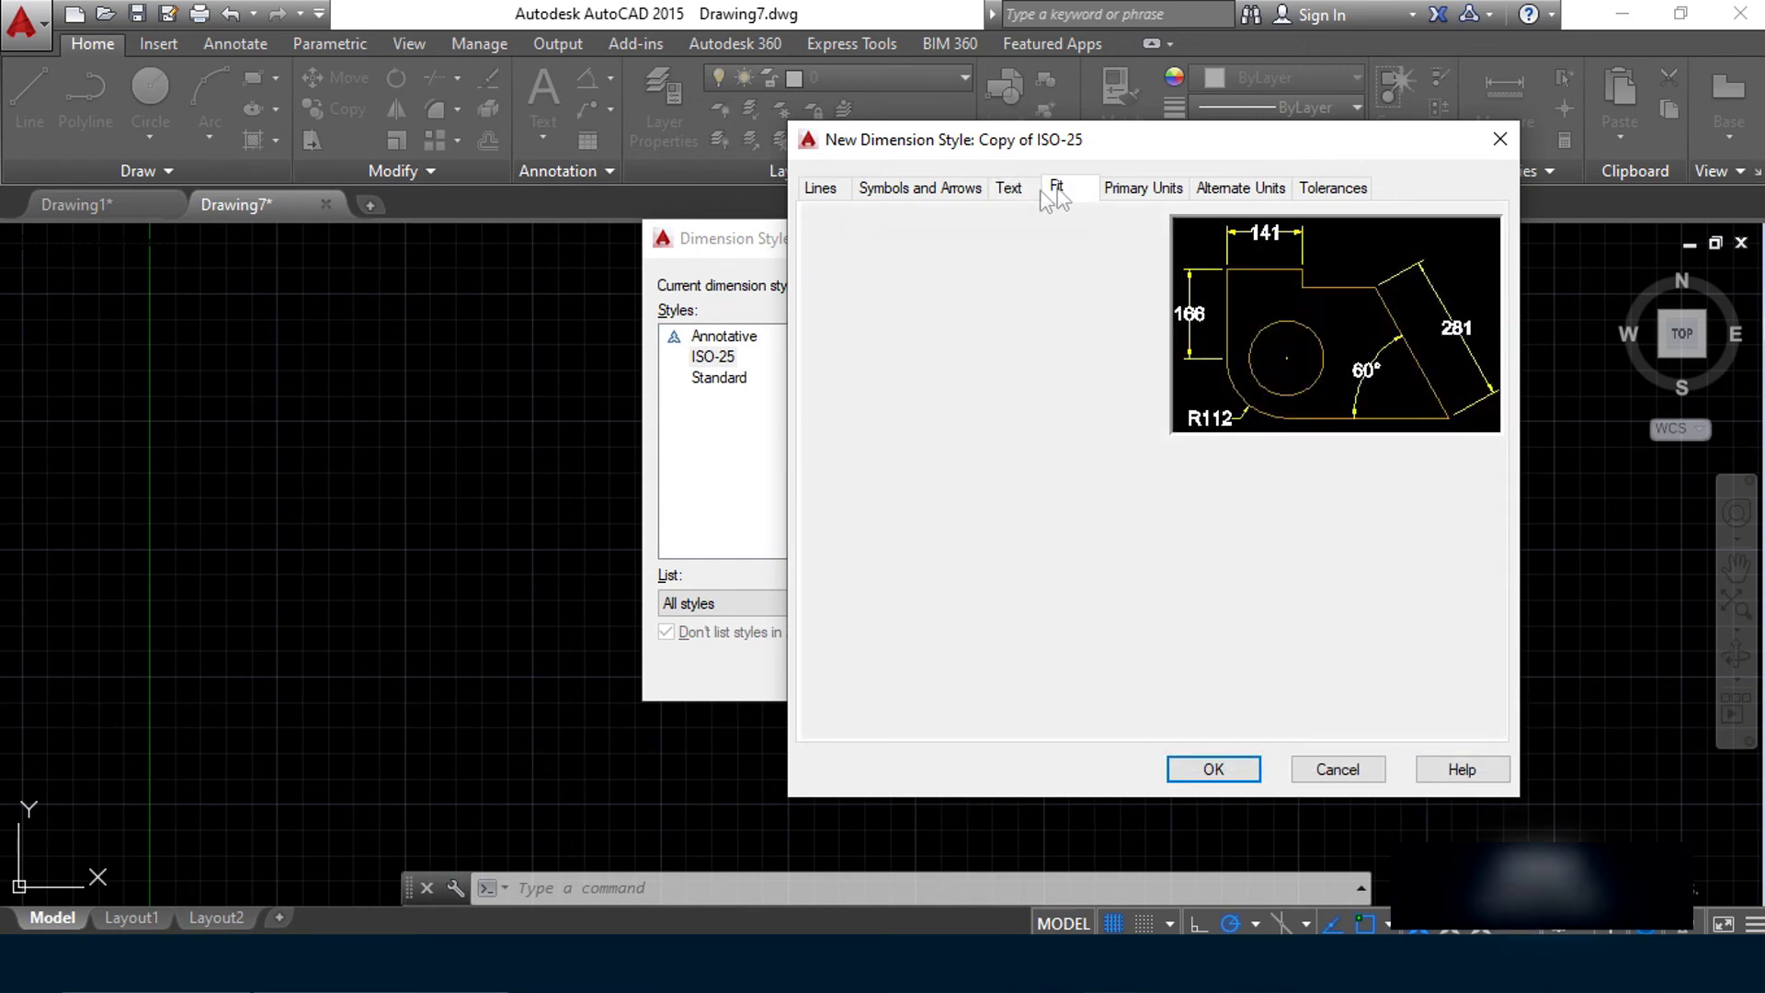
pyautogui.click(1008, 186)
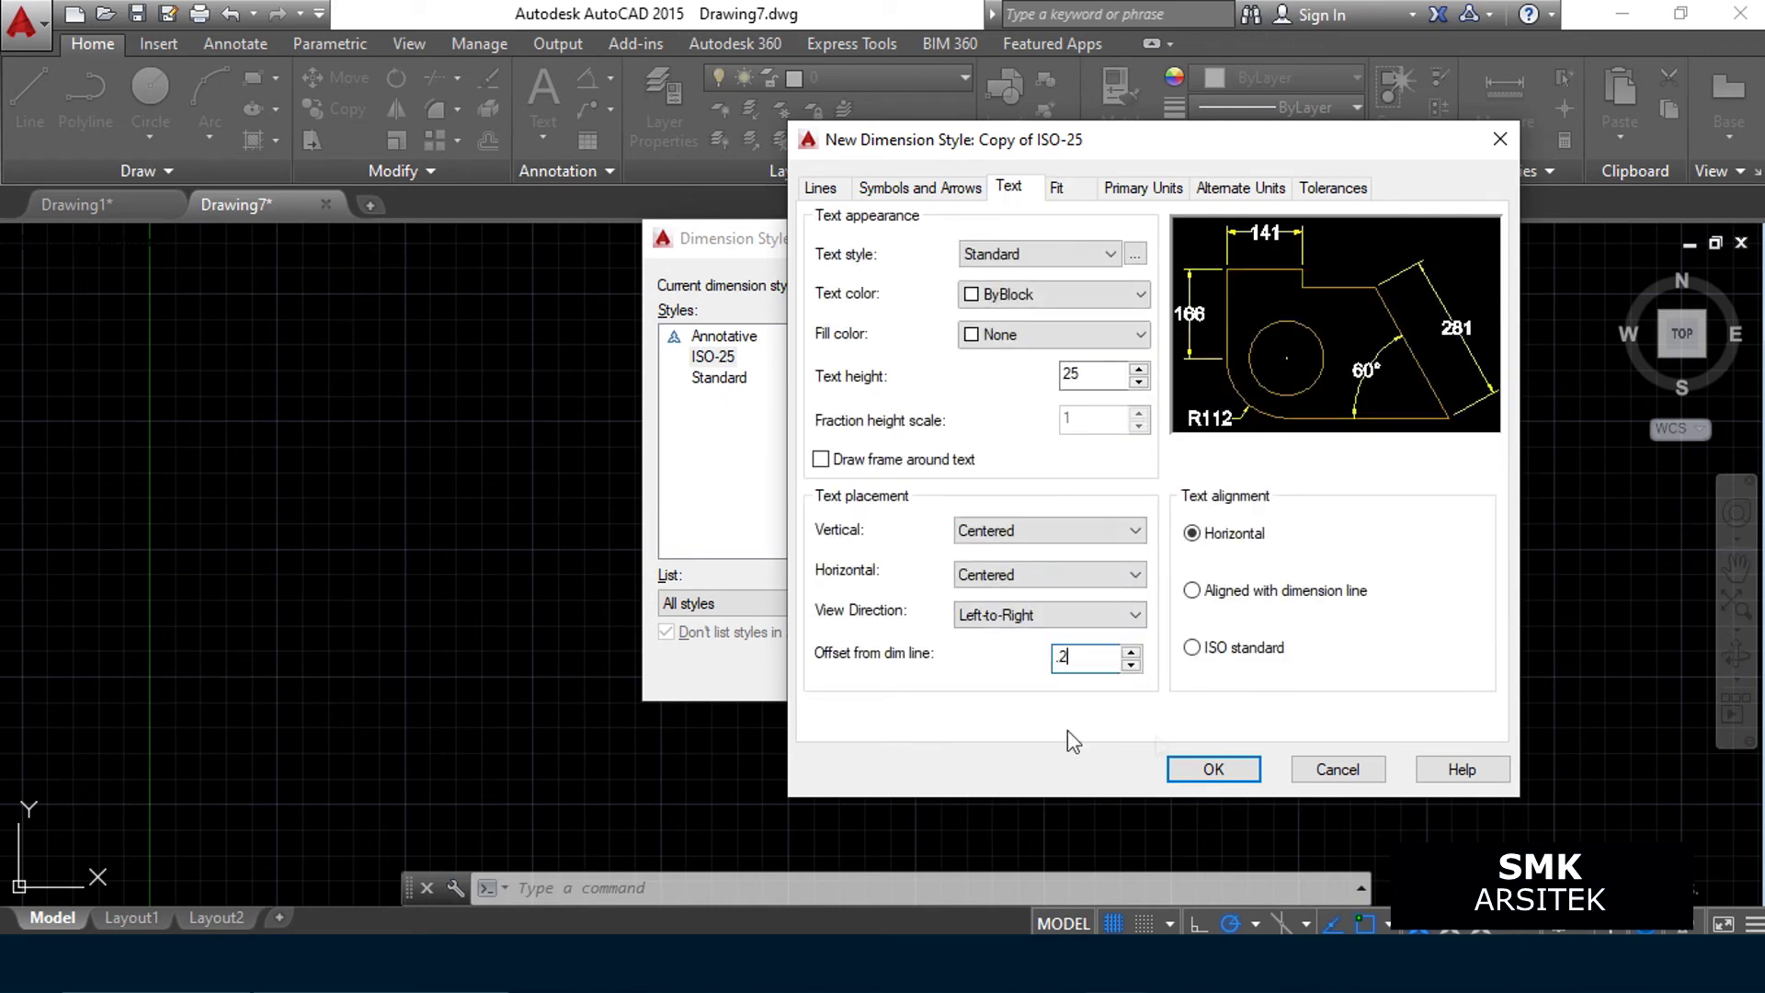
pyautogui.click(1057, 188)
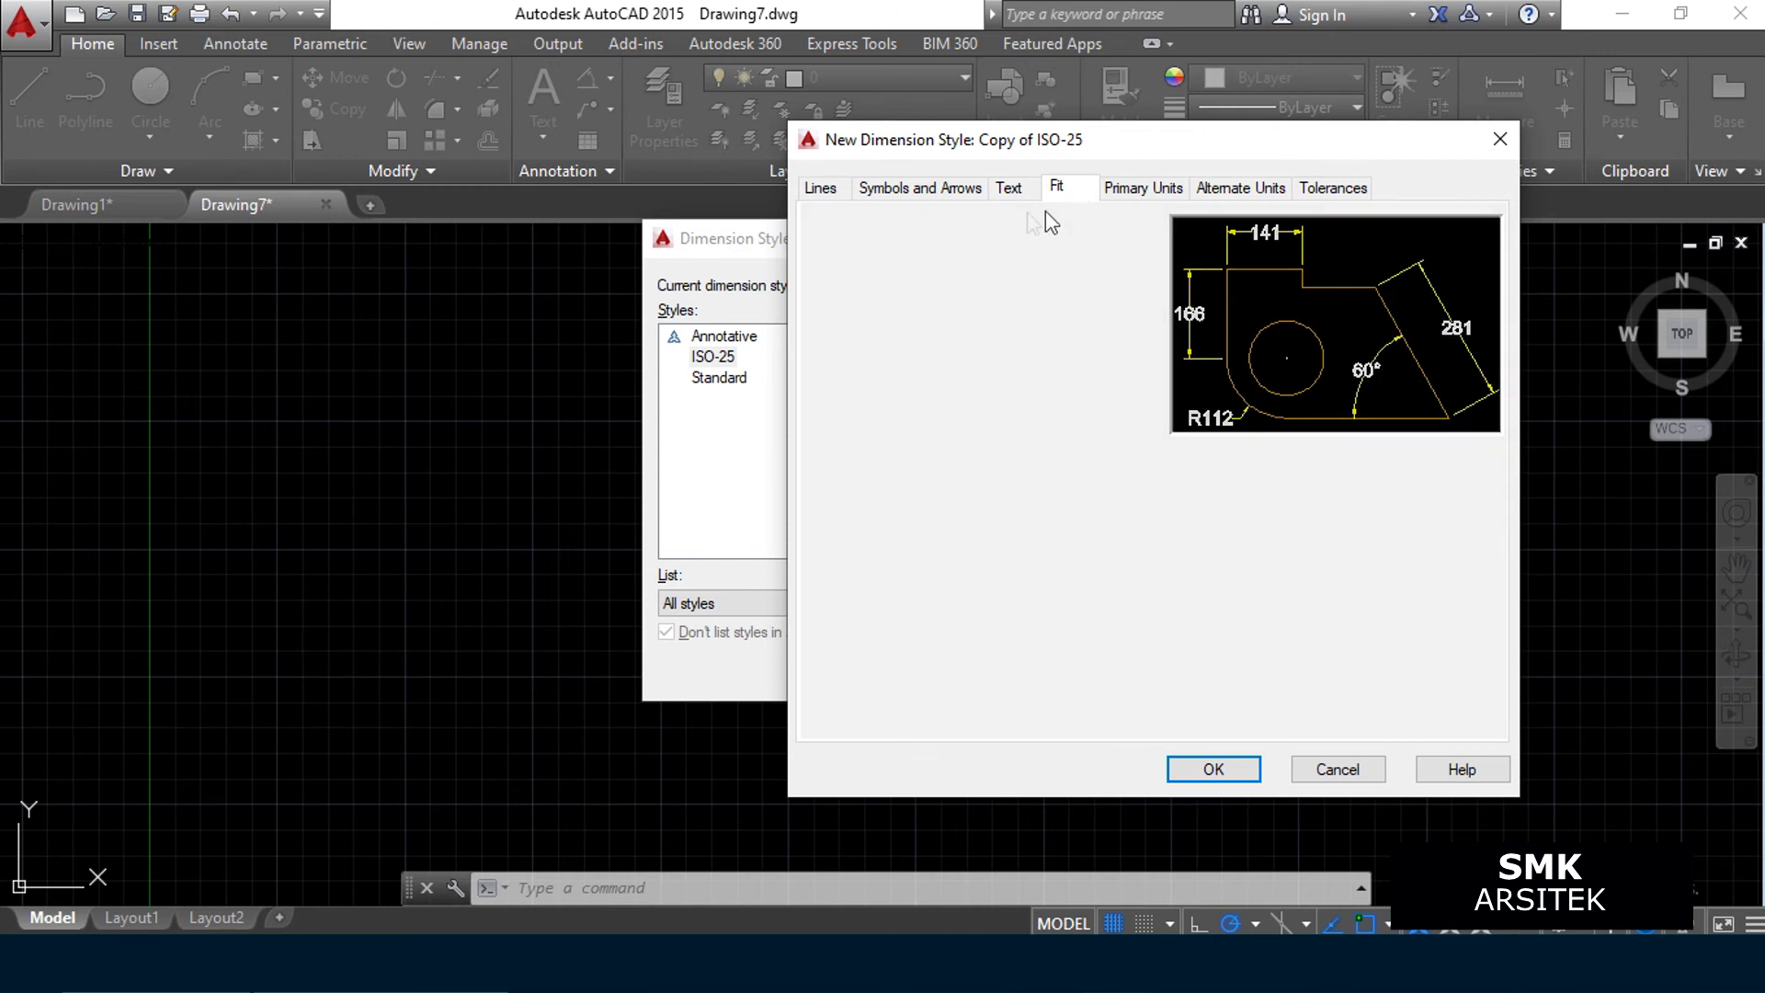
pyautogui.click(995, 190)
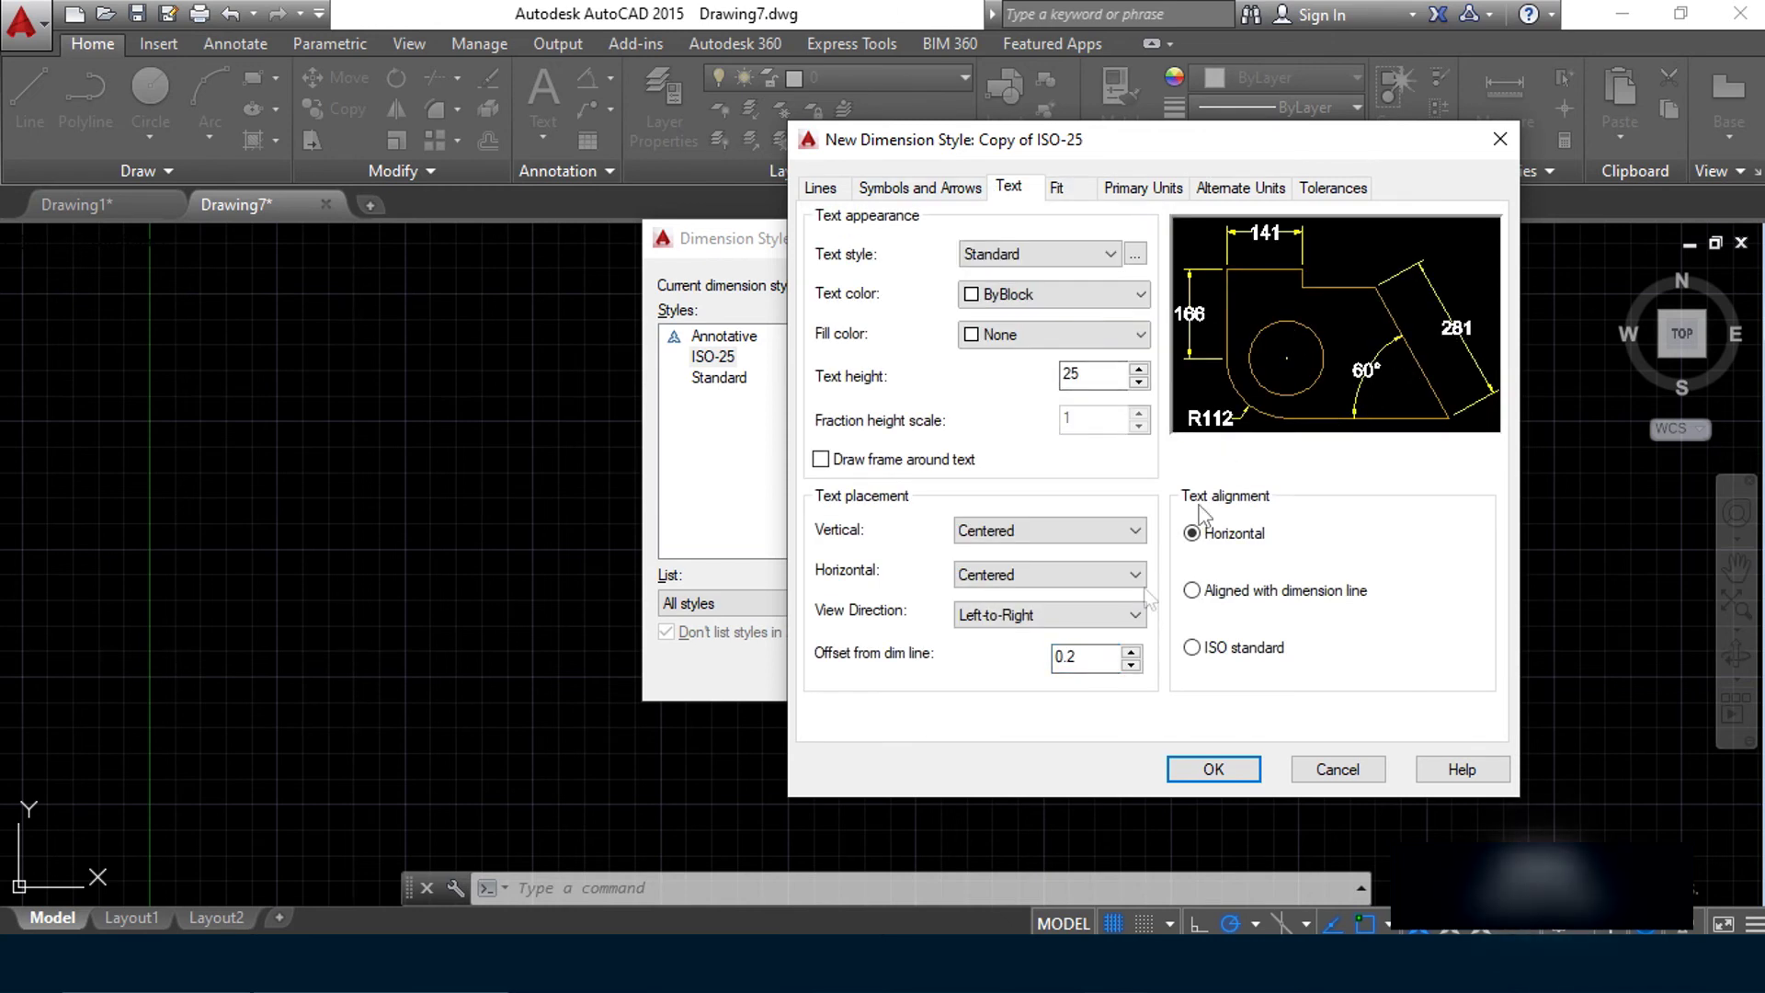
pyautogui.doubleClick(1086, 656)
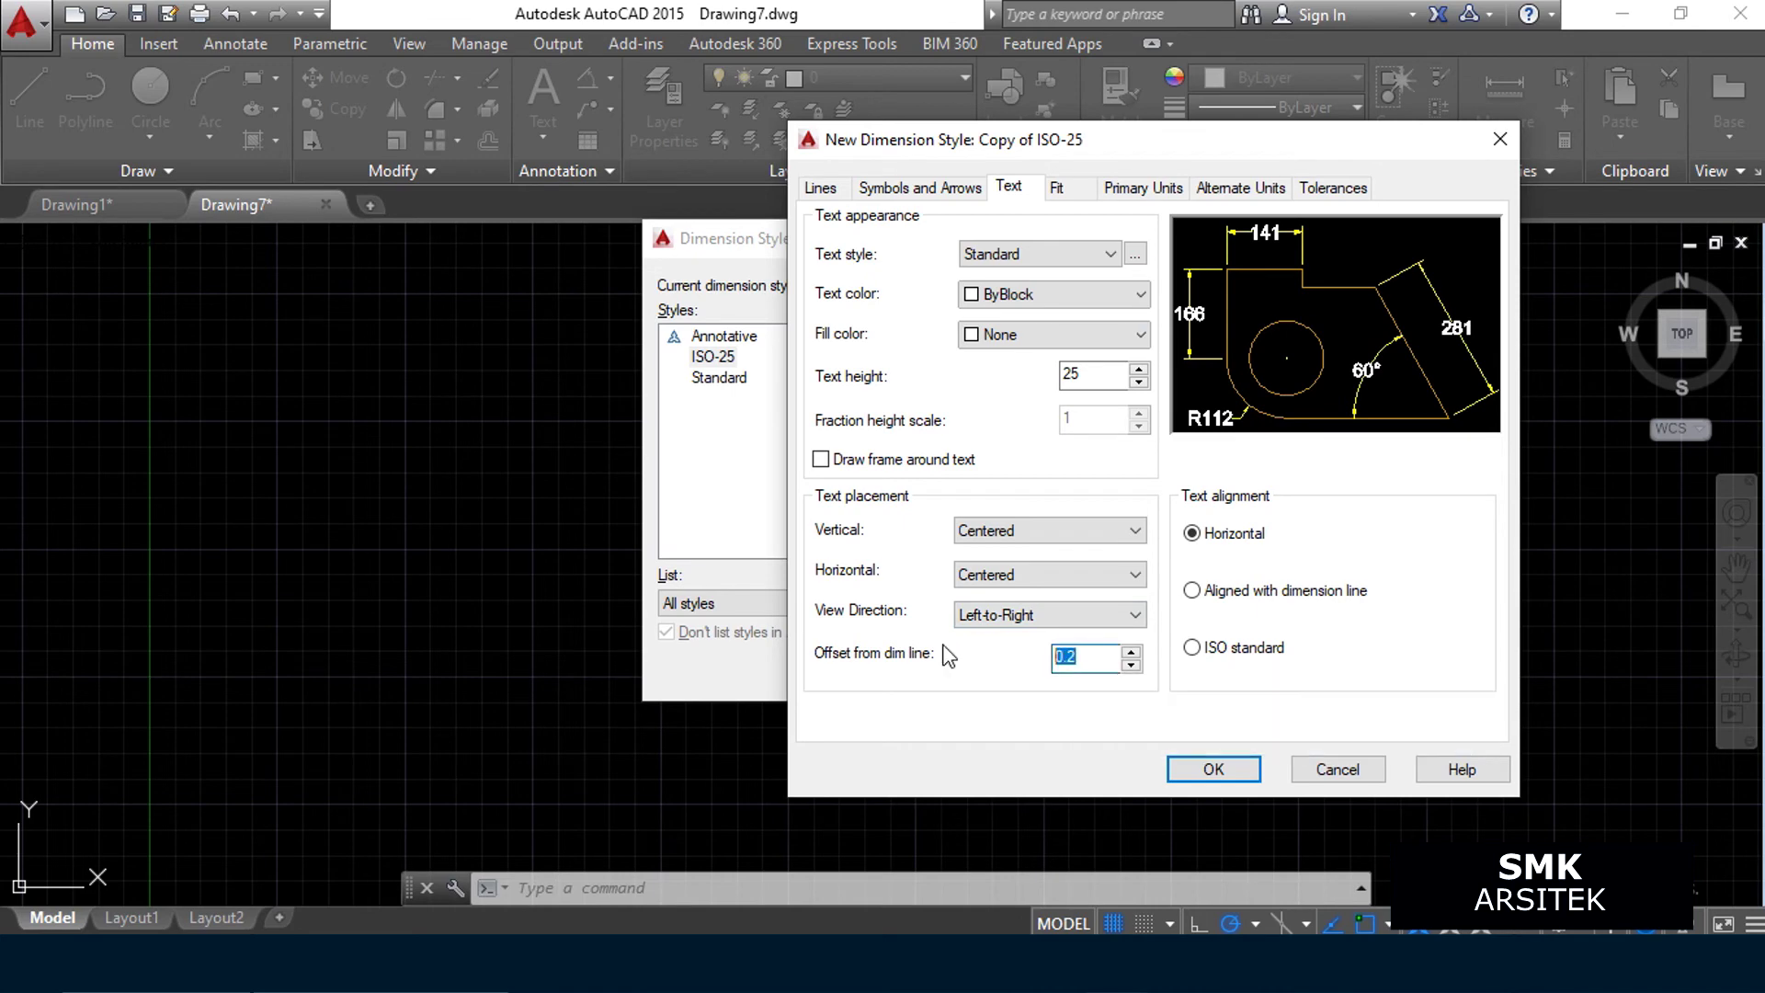
pyautogui.write('5')
pyautogui.click(1058, 188)
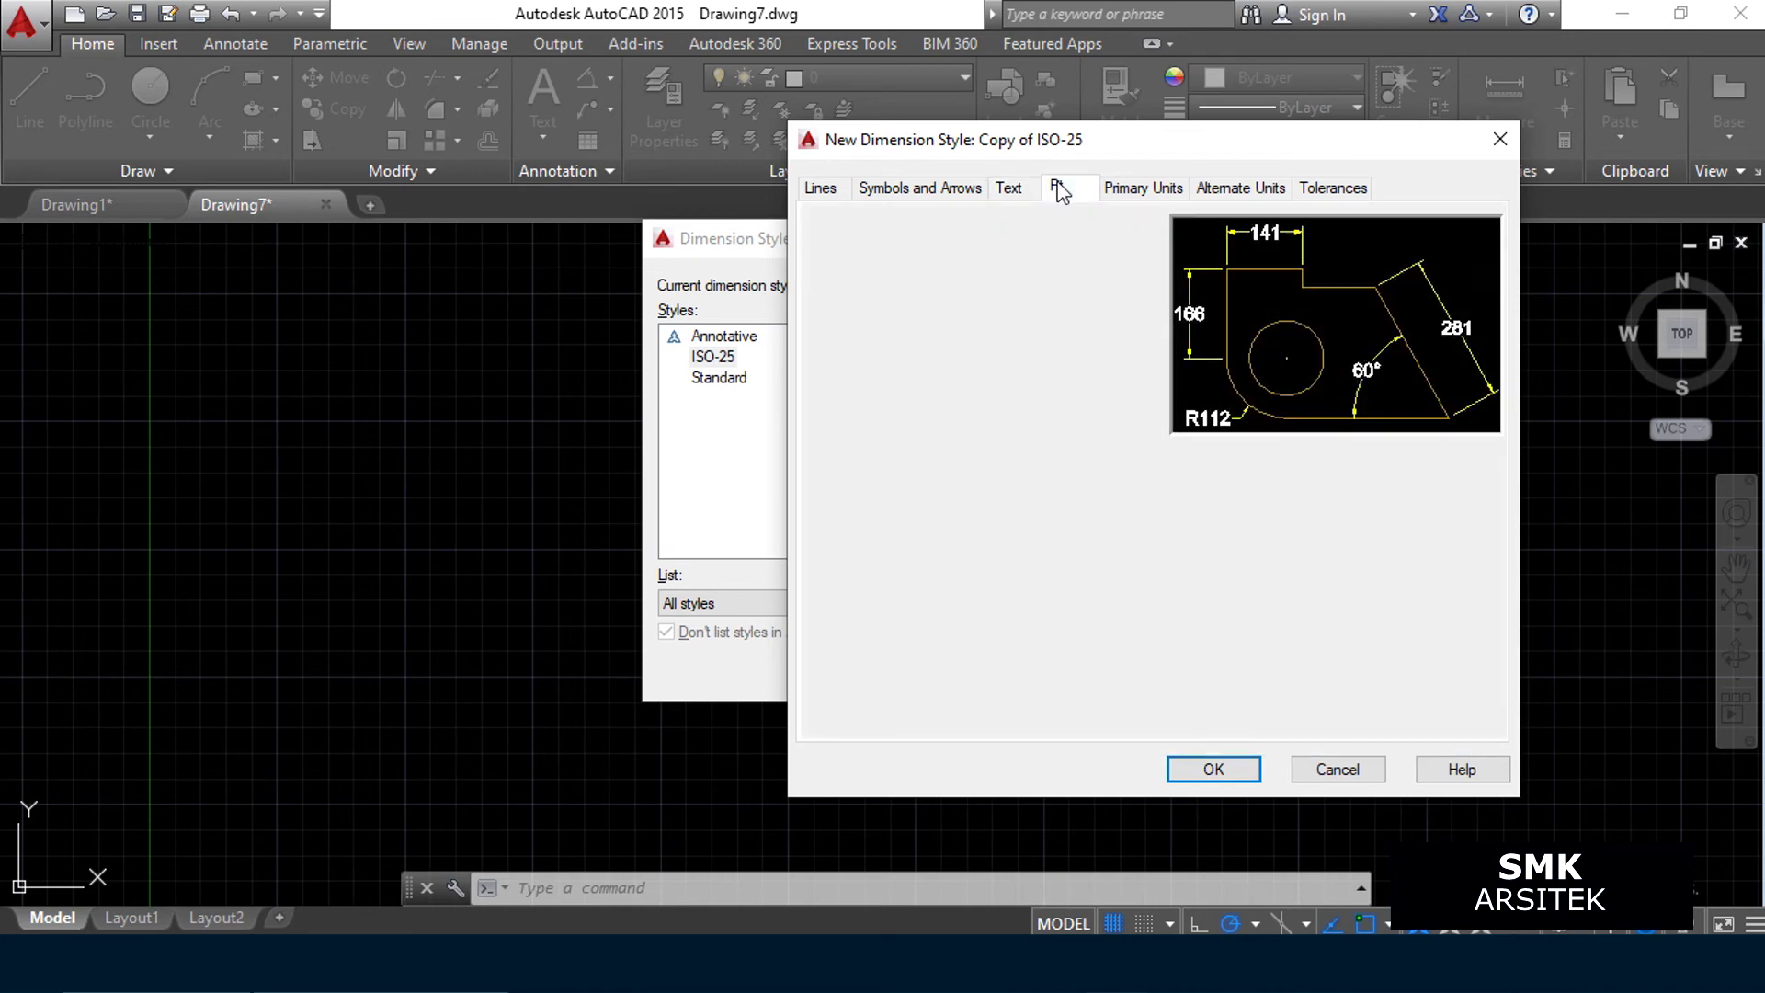
pyautogui.click(1009, 188)
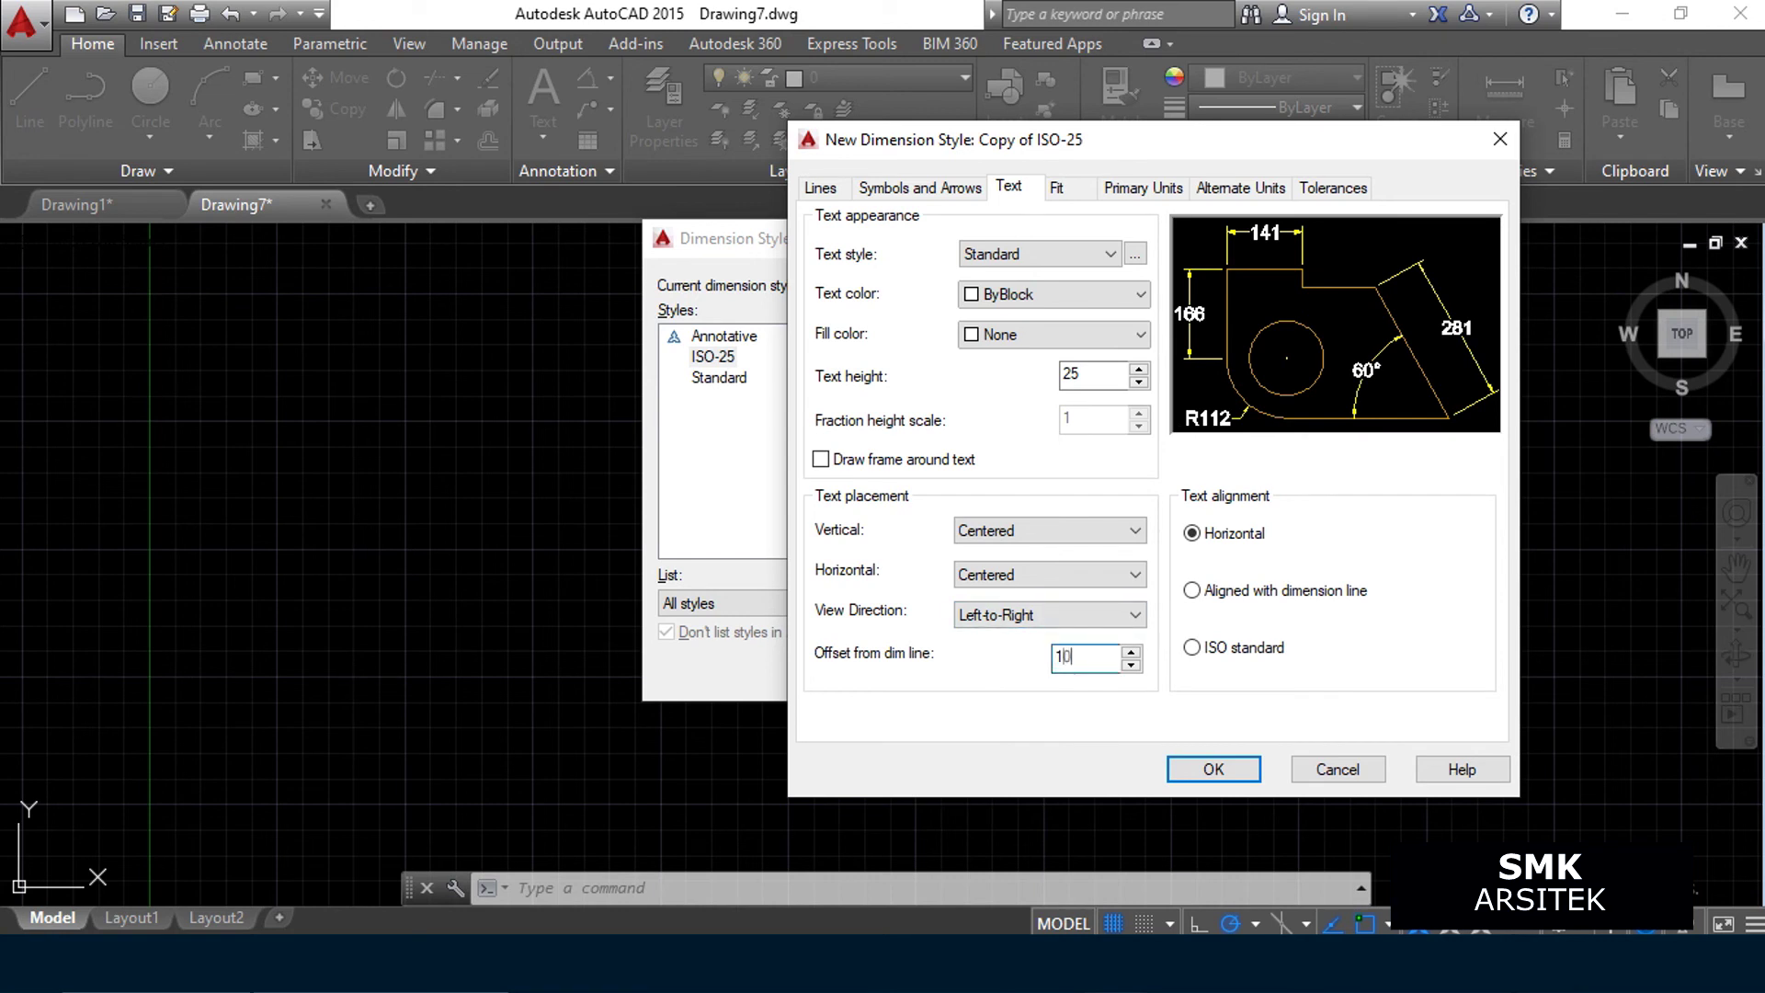
pyautogui.click(1057, 189)
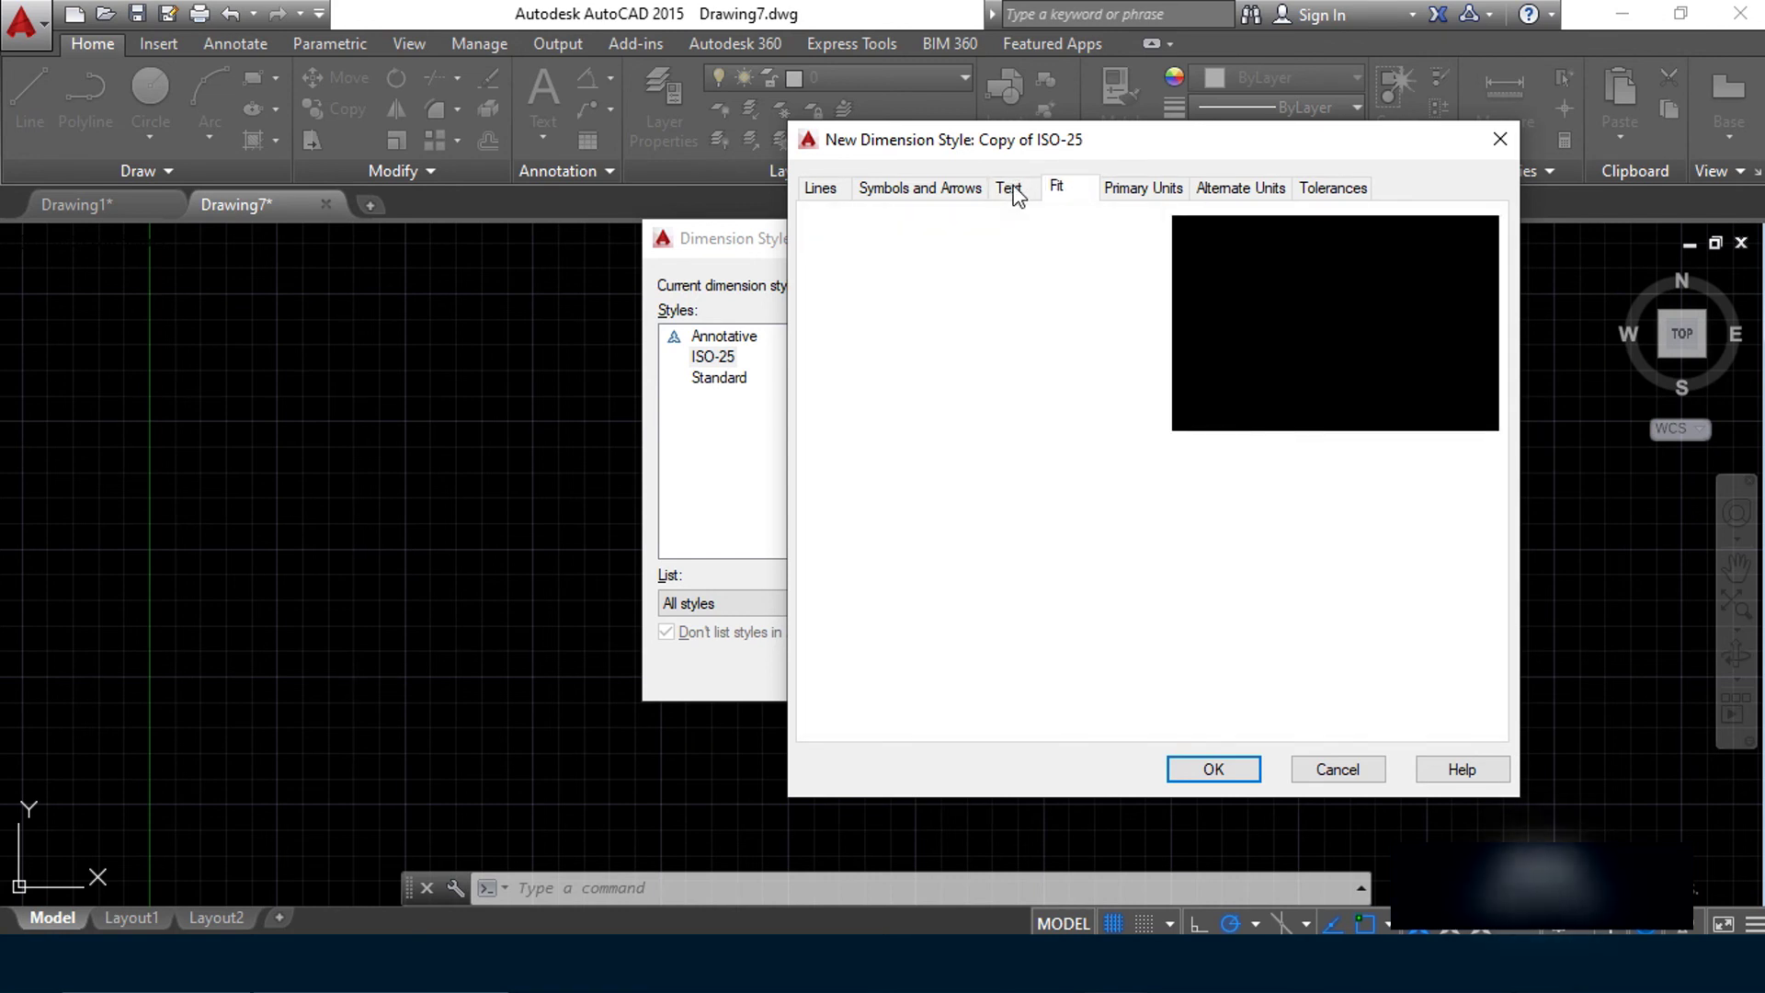
pyautogui.click(1008, 187)
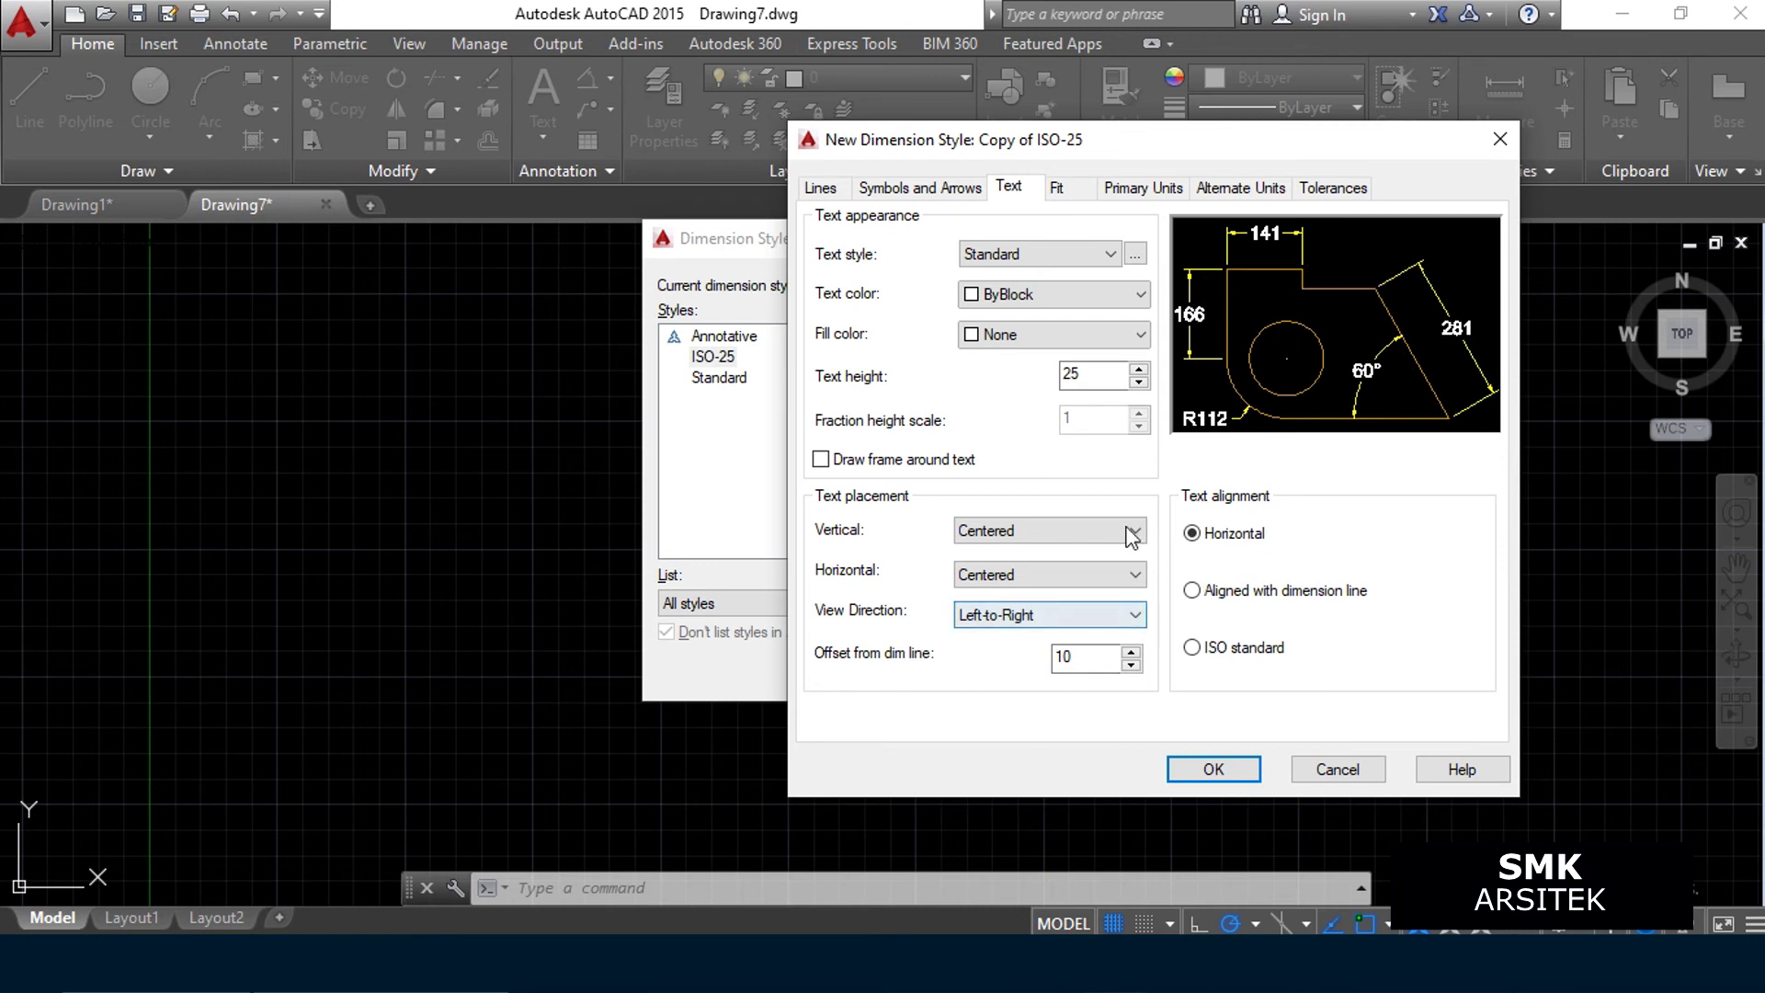
pyautogui.moveTo(1117, 656); pyautogui.dragTo(977, 649)
pyautogui.write('8')
pyautogui.click(1126, 187)
pyautogui.click(1058, 187)
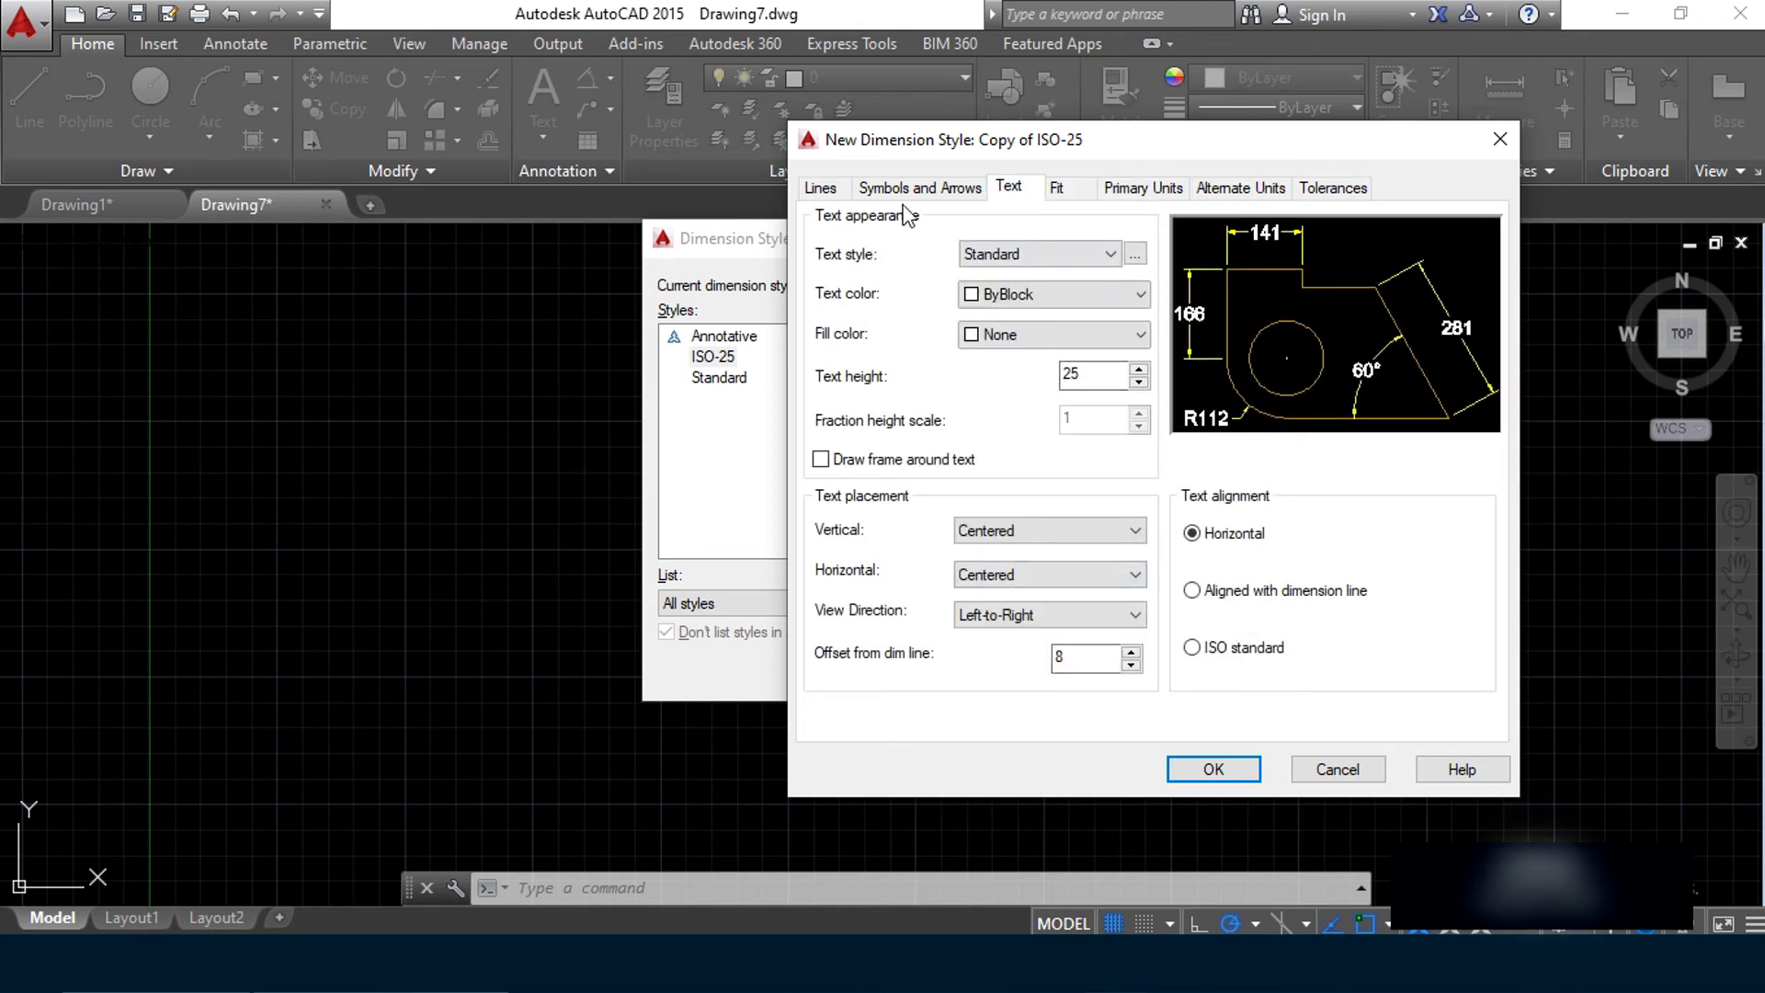
pyautogui.click(821, 187)
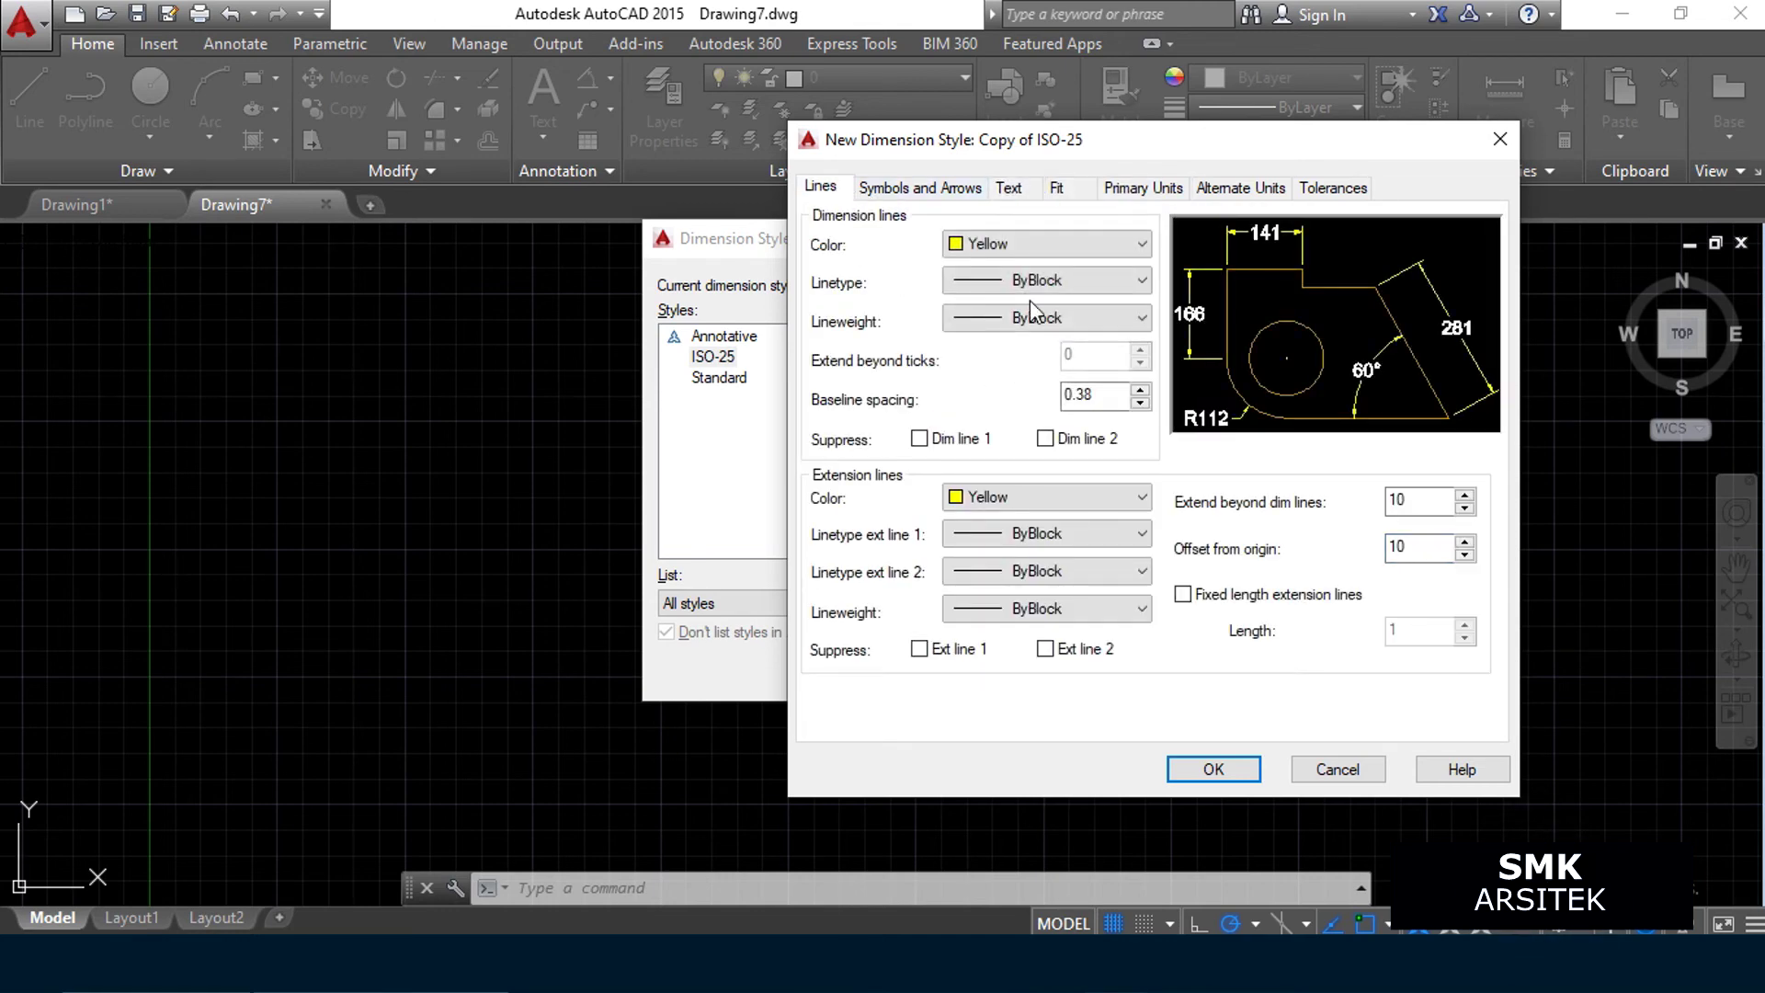
pyautogui.moveTo(1113, 145); pyautogui.dragTo(1058, 154)
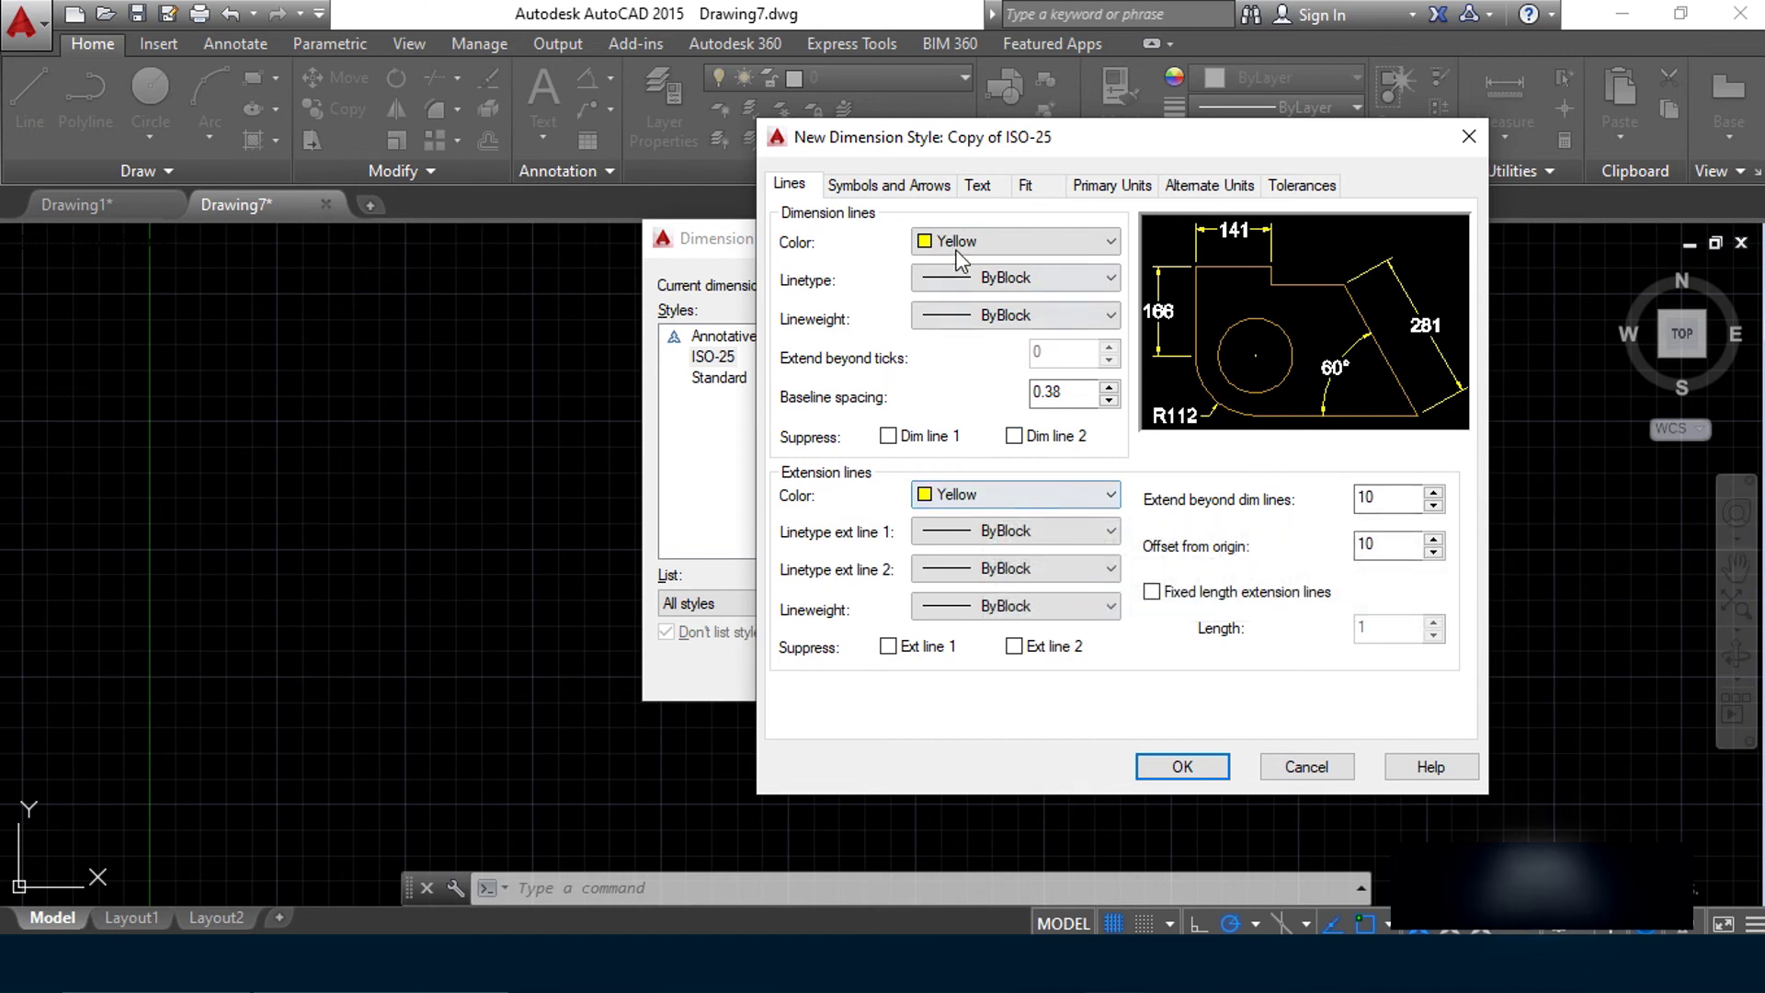
pyautogui.click(917, 188)
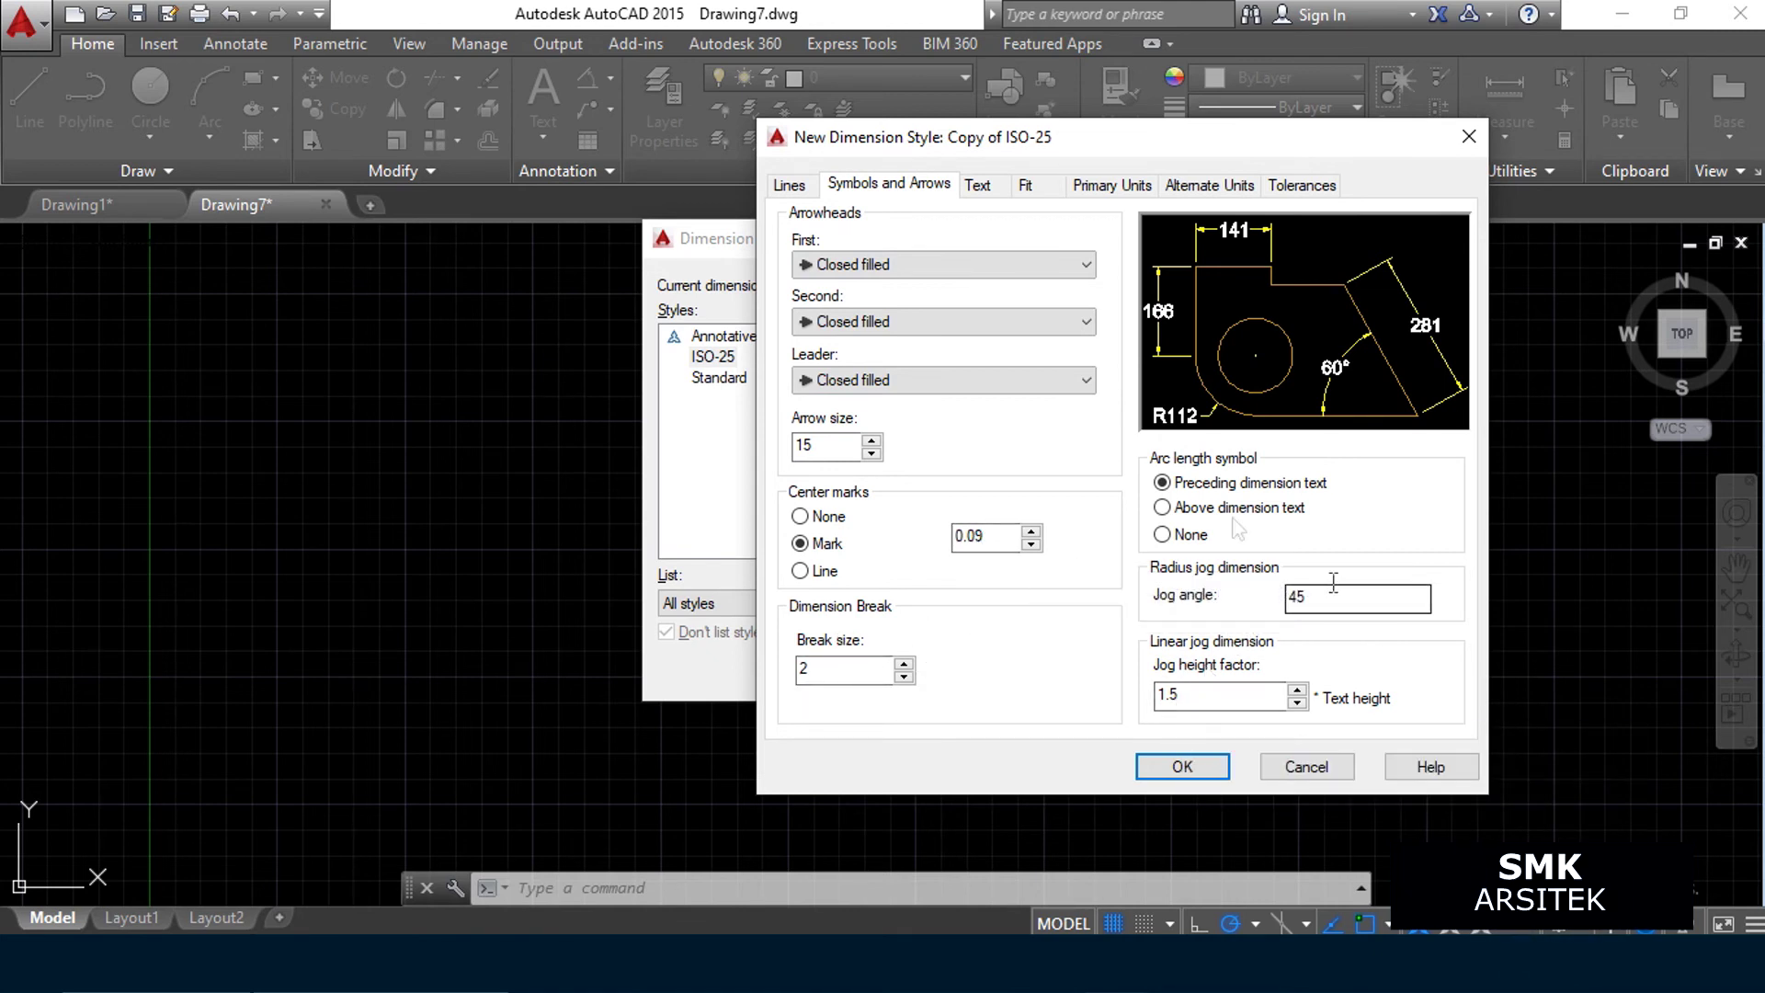
pyautogui.click(992, 189)
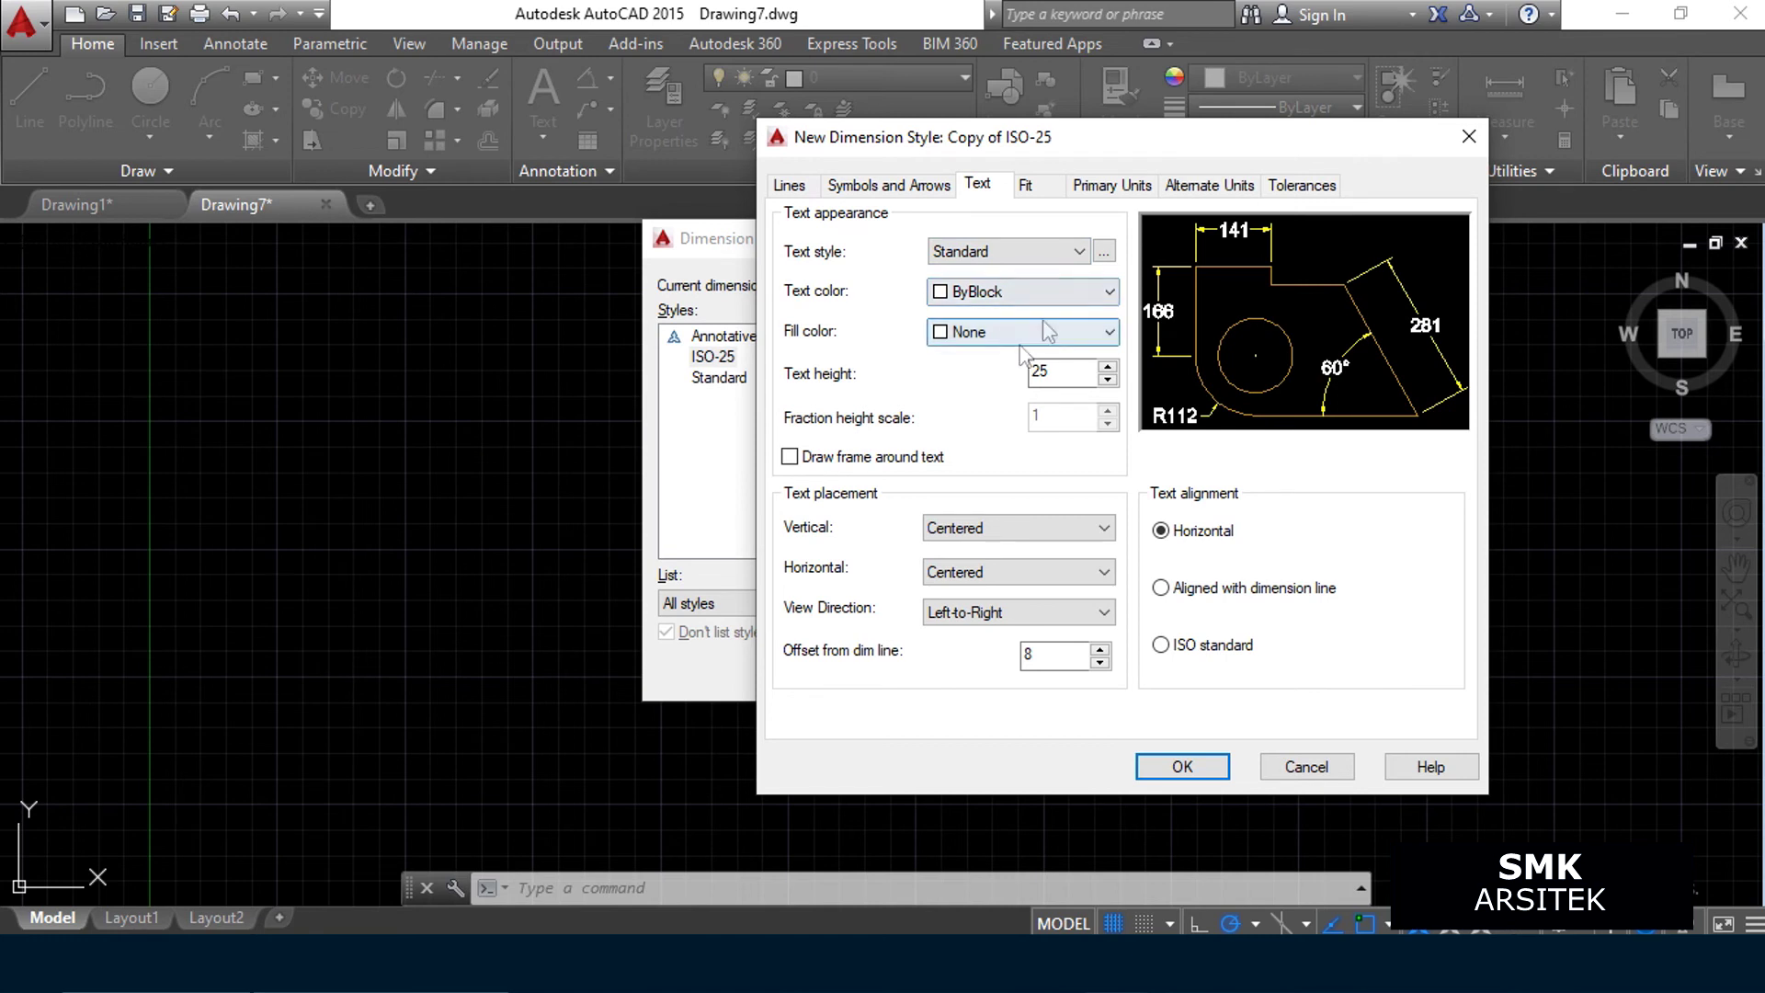
# Set the dimension text colour to red
pyautogui.click(1021, 292)
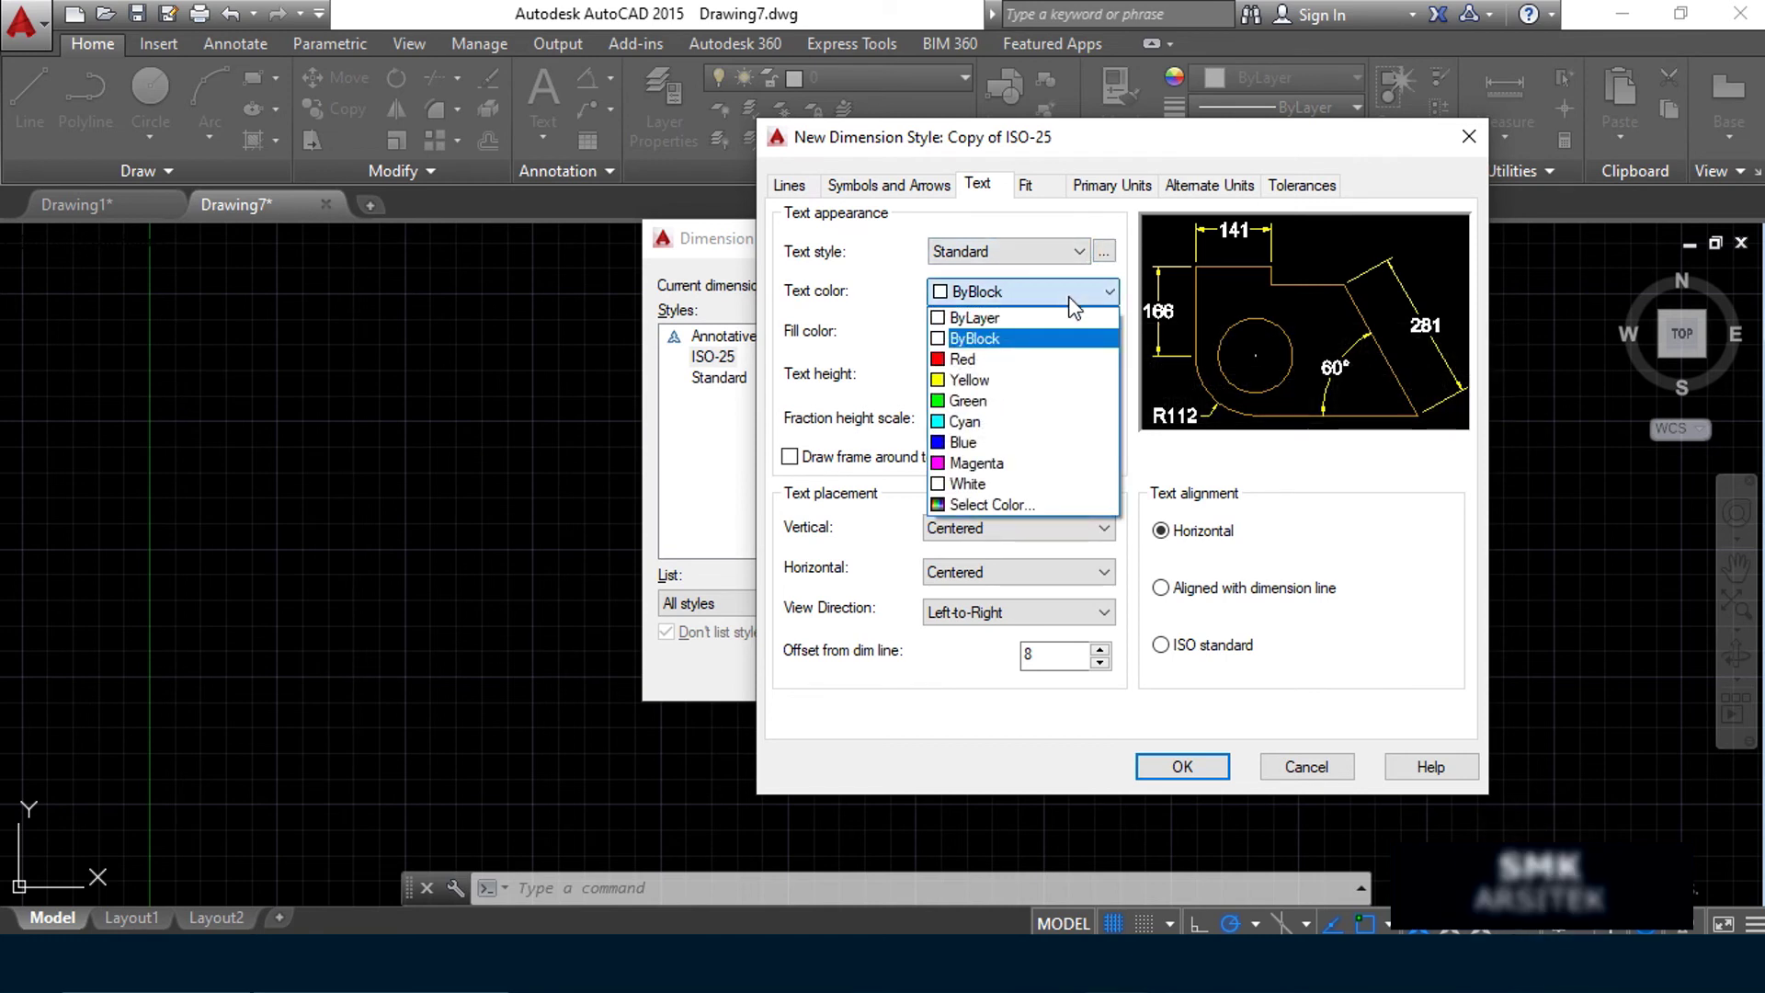
pyautogui.click(979, 381)
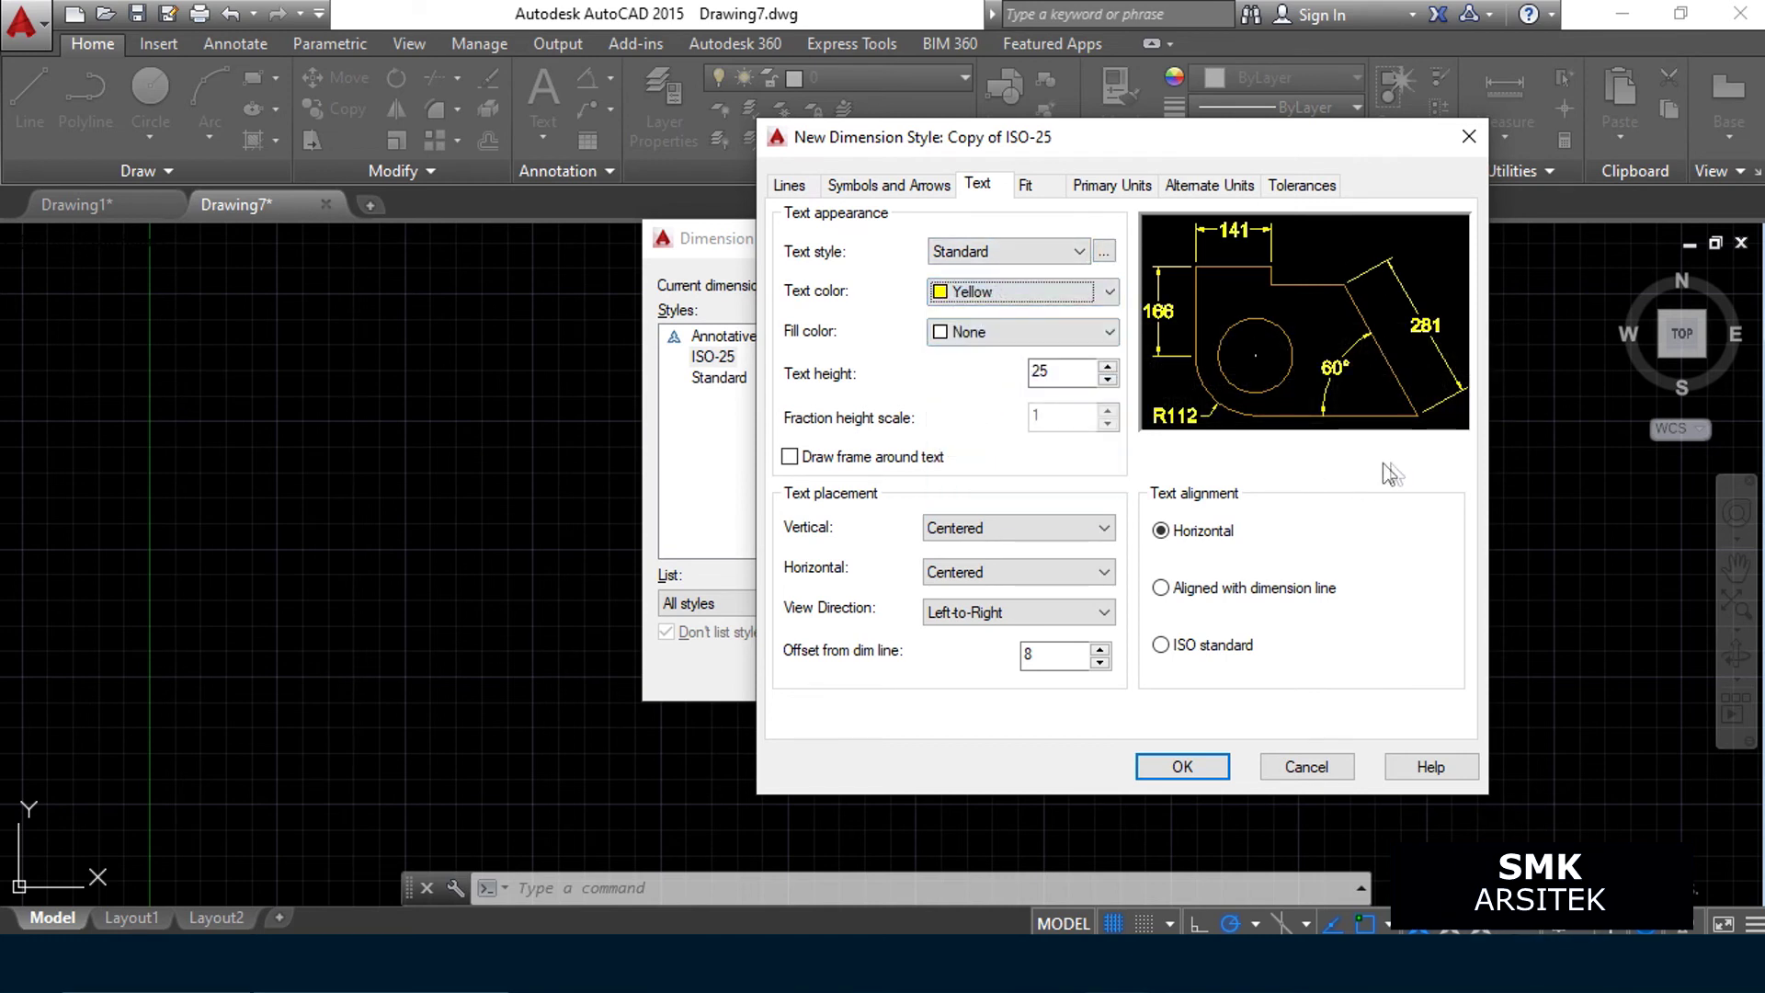
pyautogui.click(1109, 291)
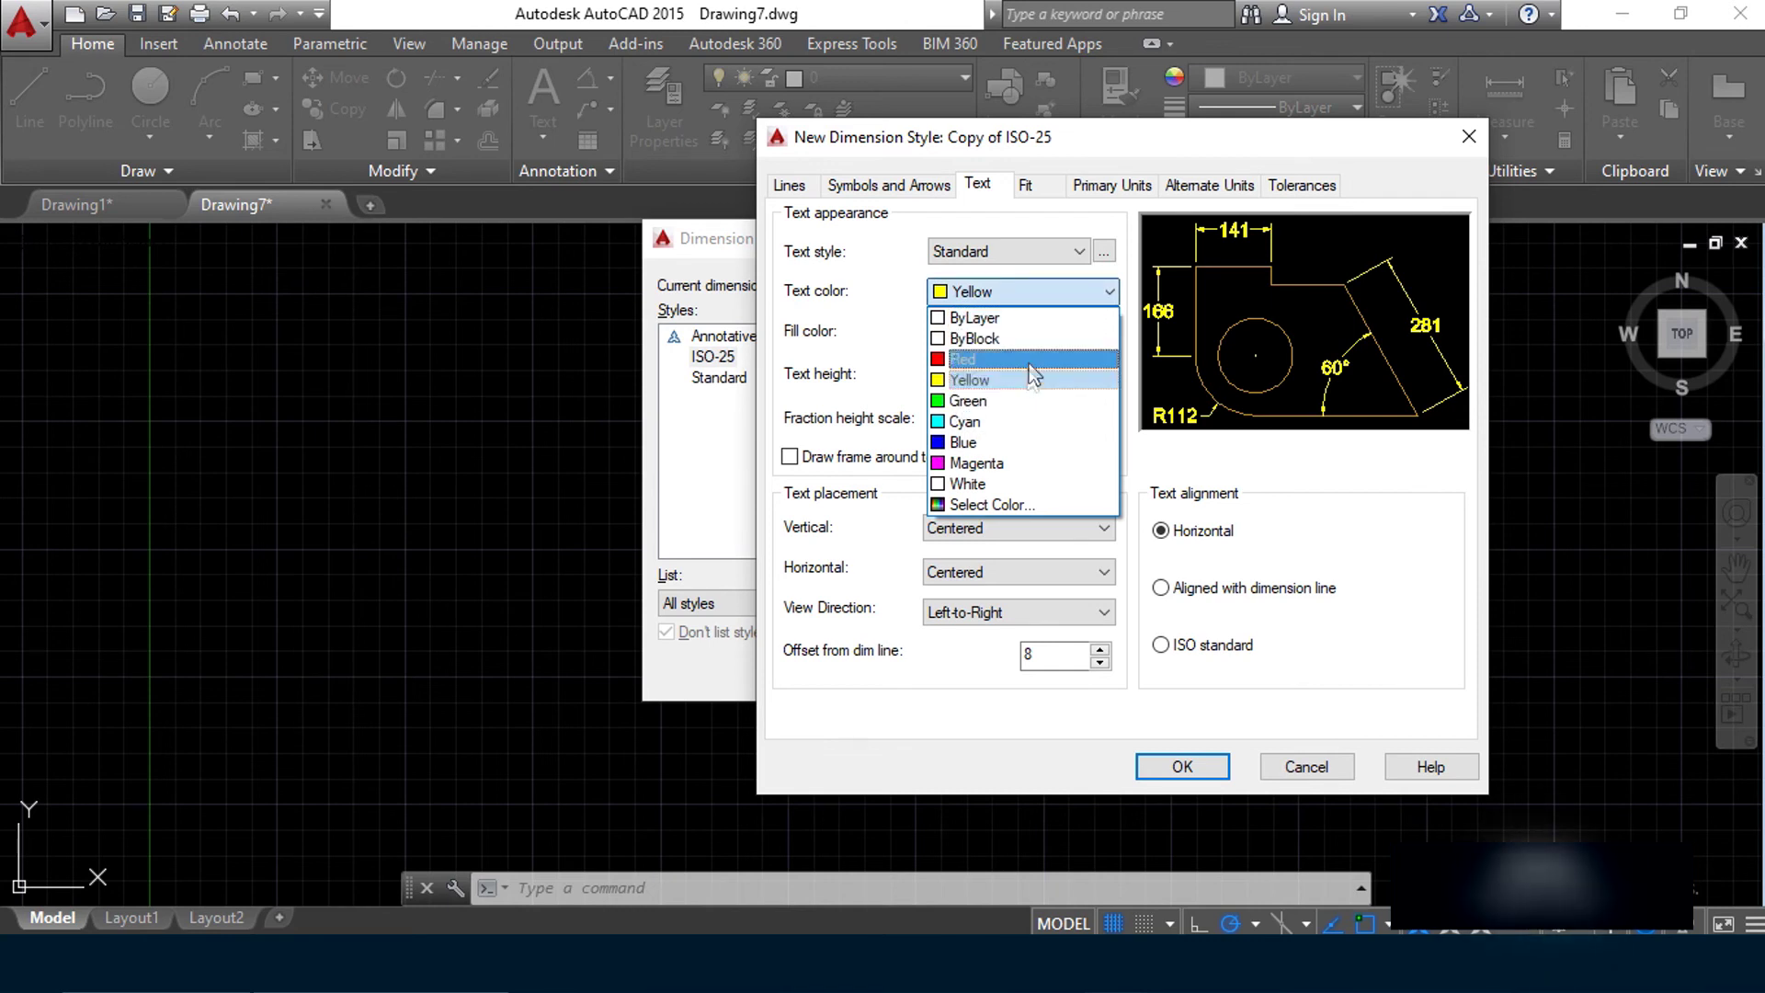
pyautogui.click(1085, 380)
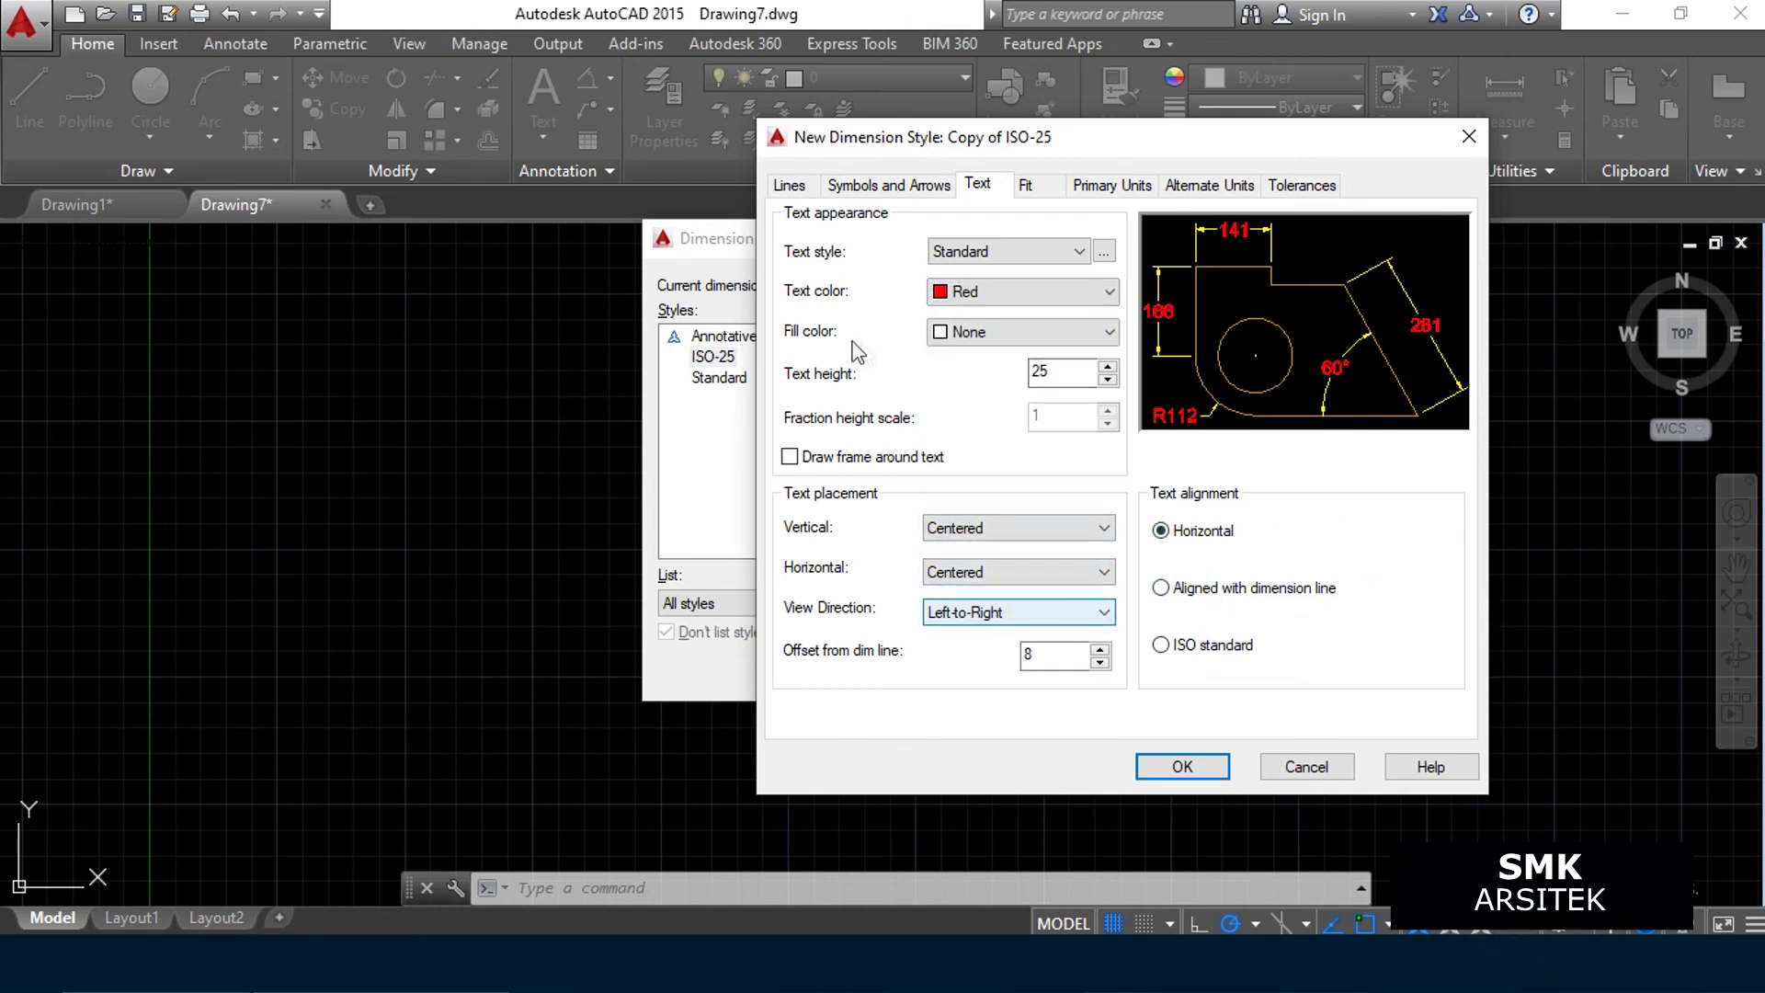
# Review the Fit, Primary Units, Alternate Units and Tolerances settings, then save the style
pyautogui.click(1030, 184)
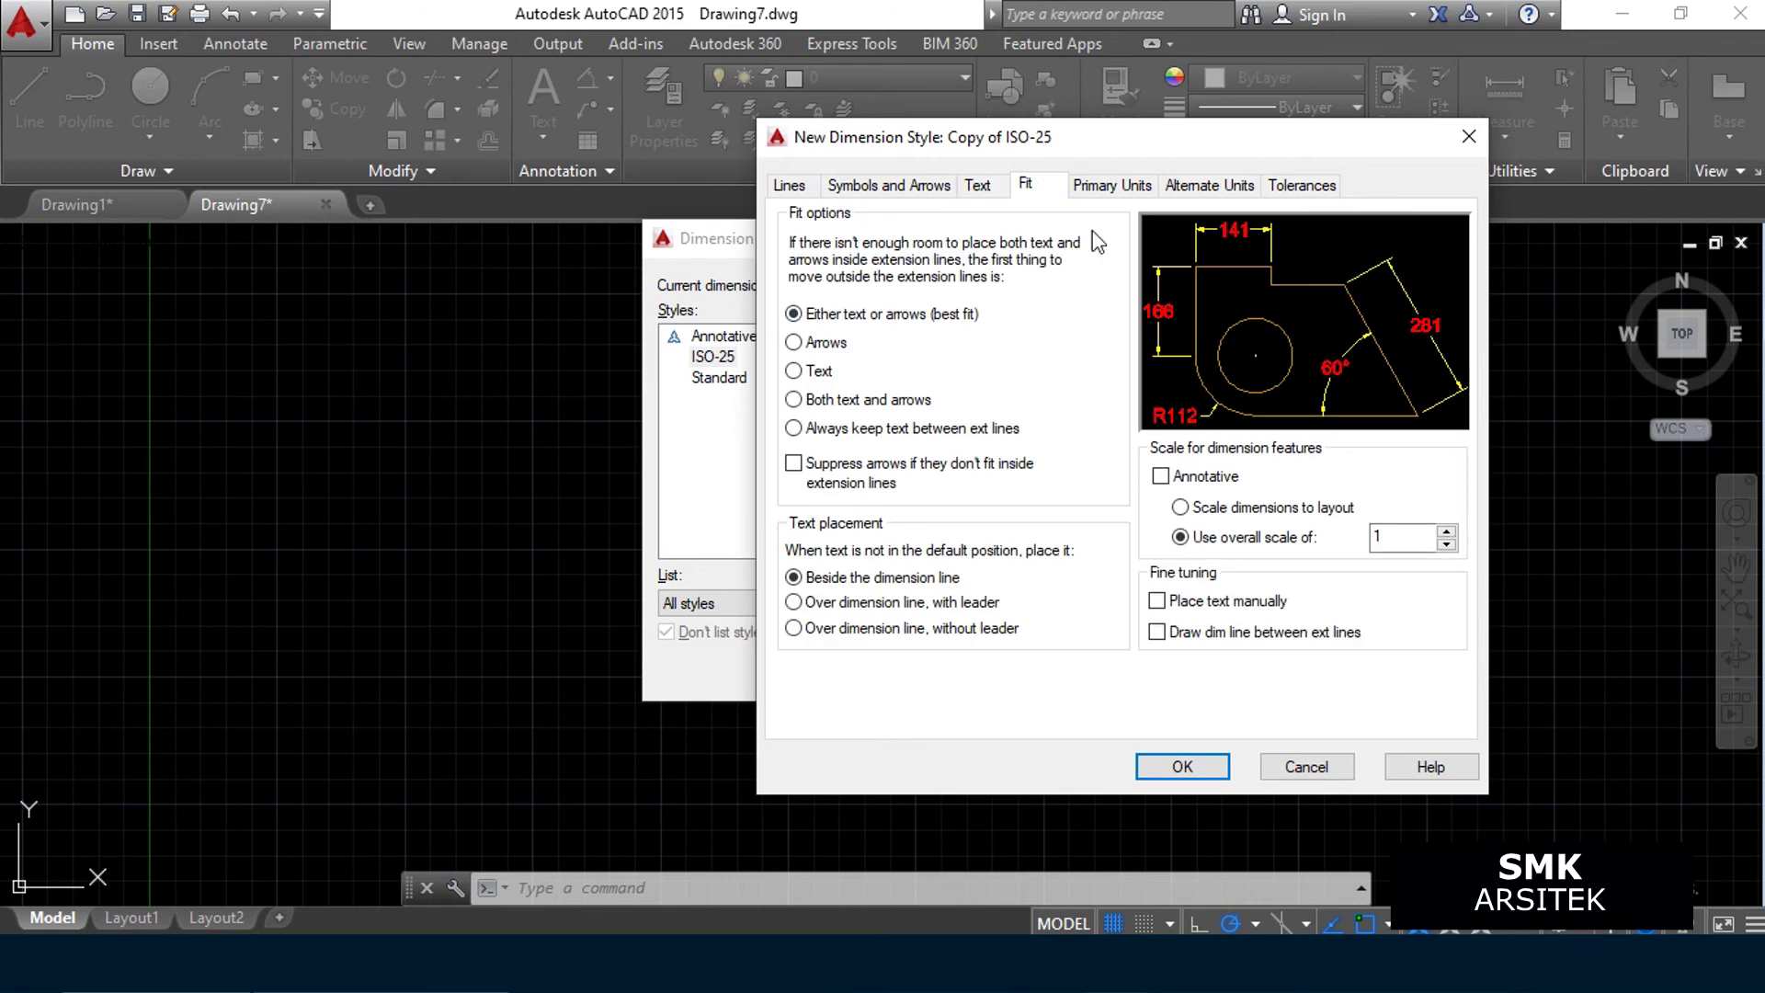
pyautogui.click(1111, 186)
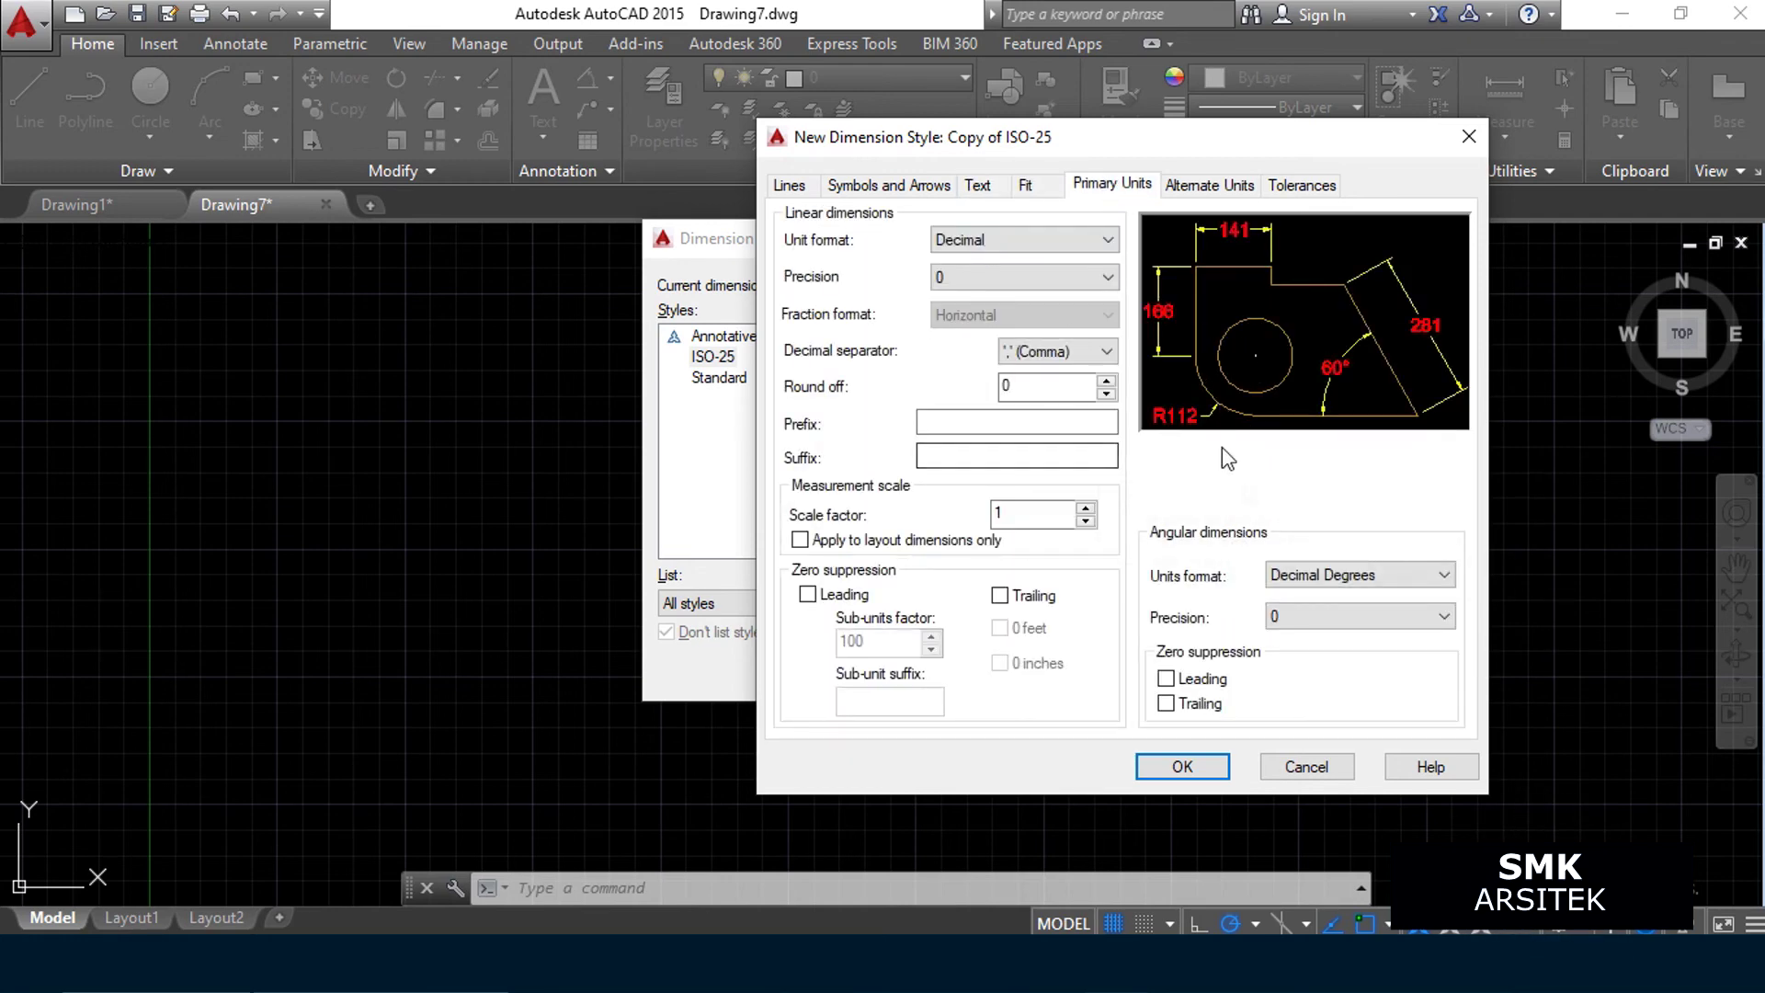
pyautogui.click(1223, 185)
pyautogui.click(1306, 184)
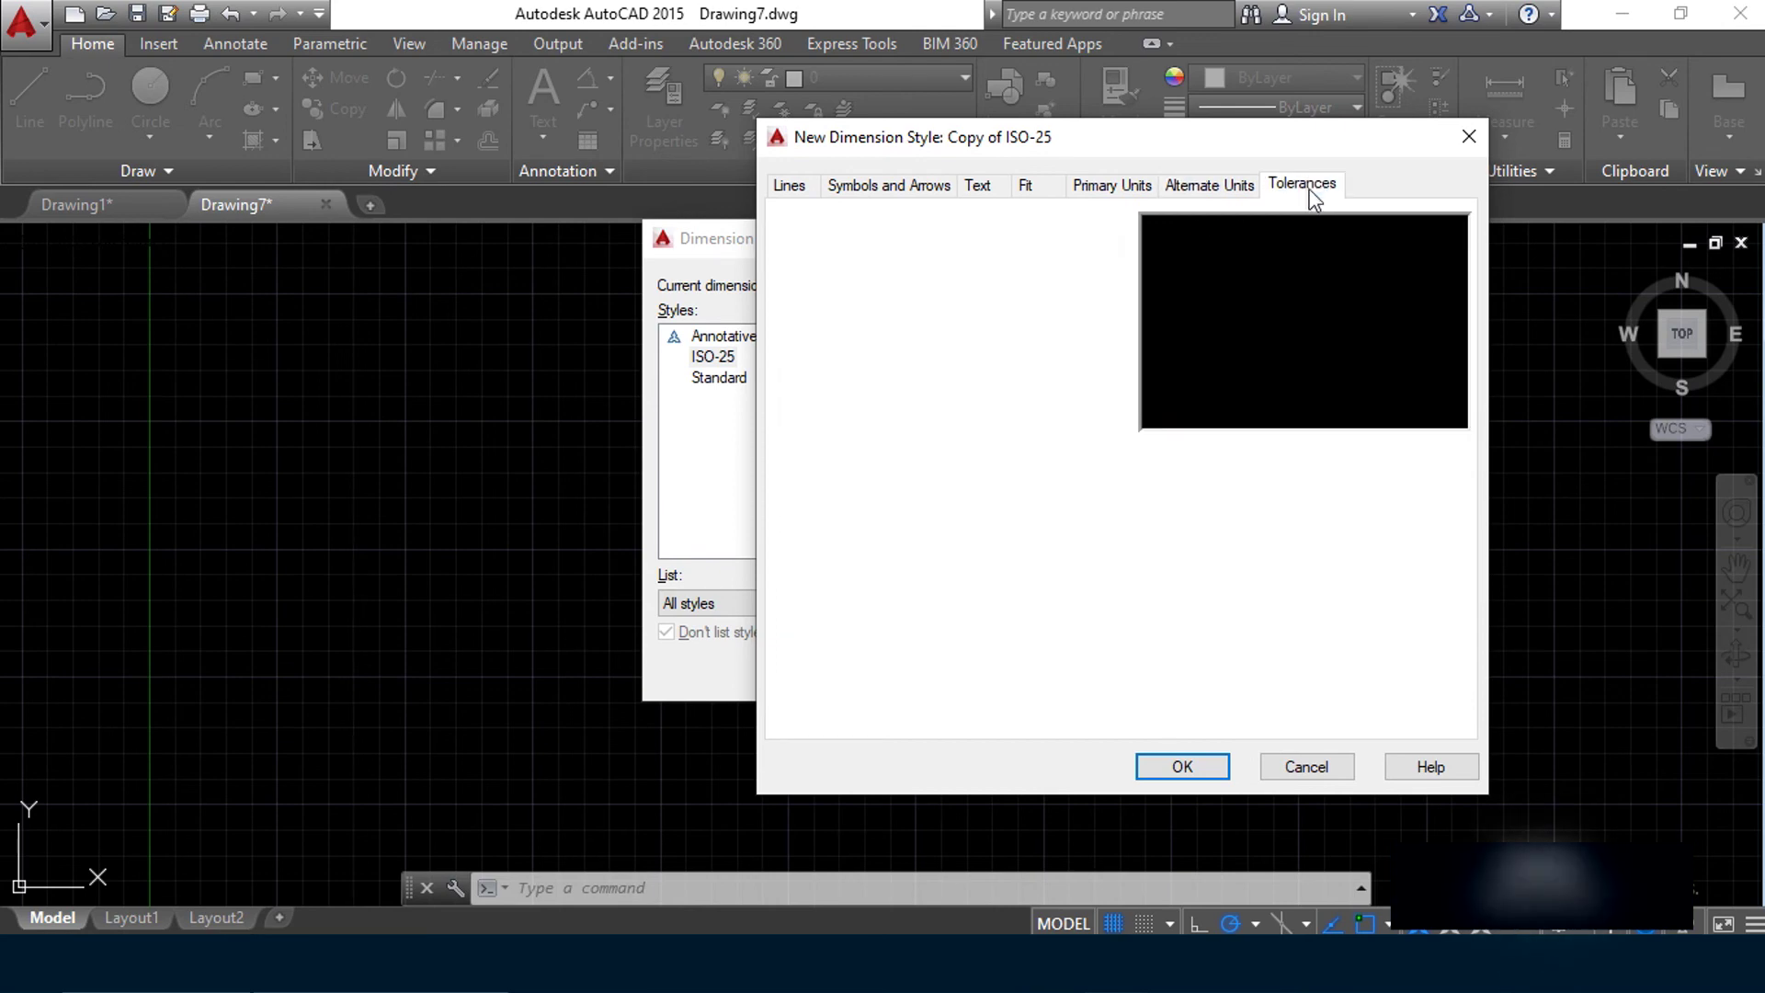
pyautogui.click(1182, 766)
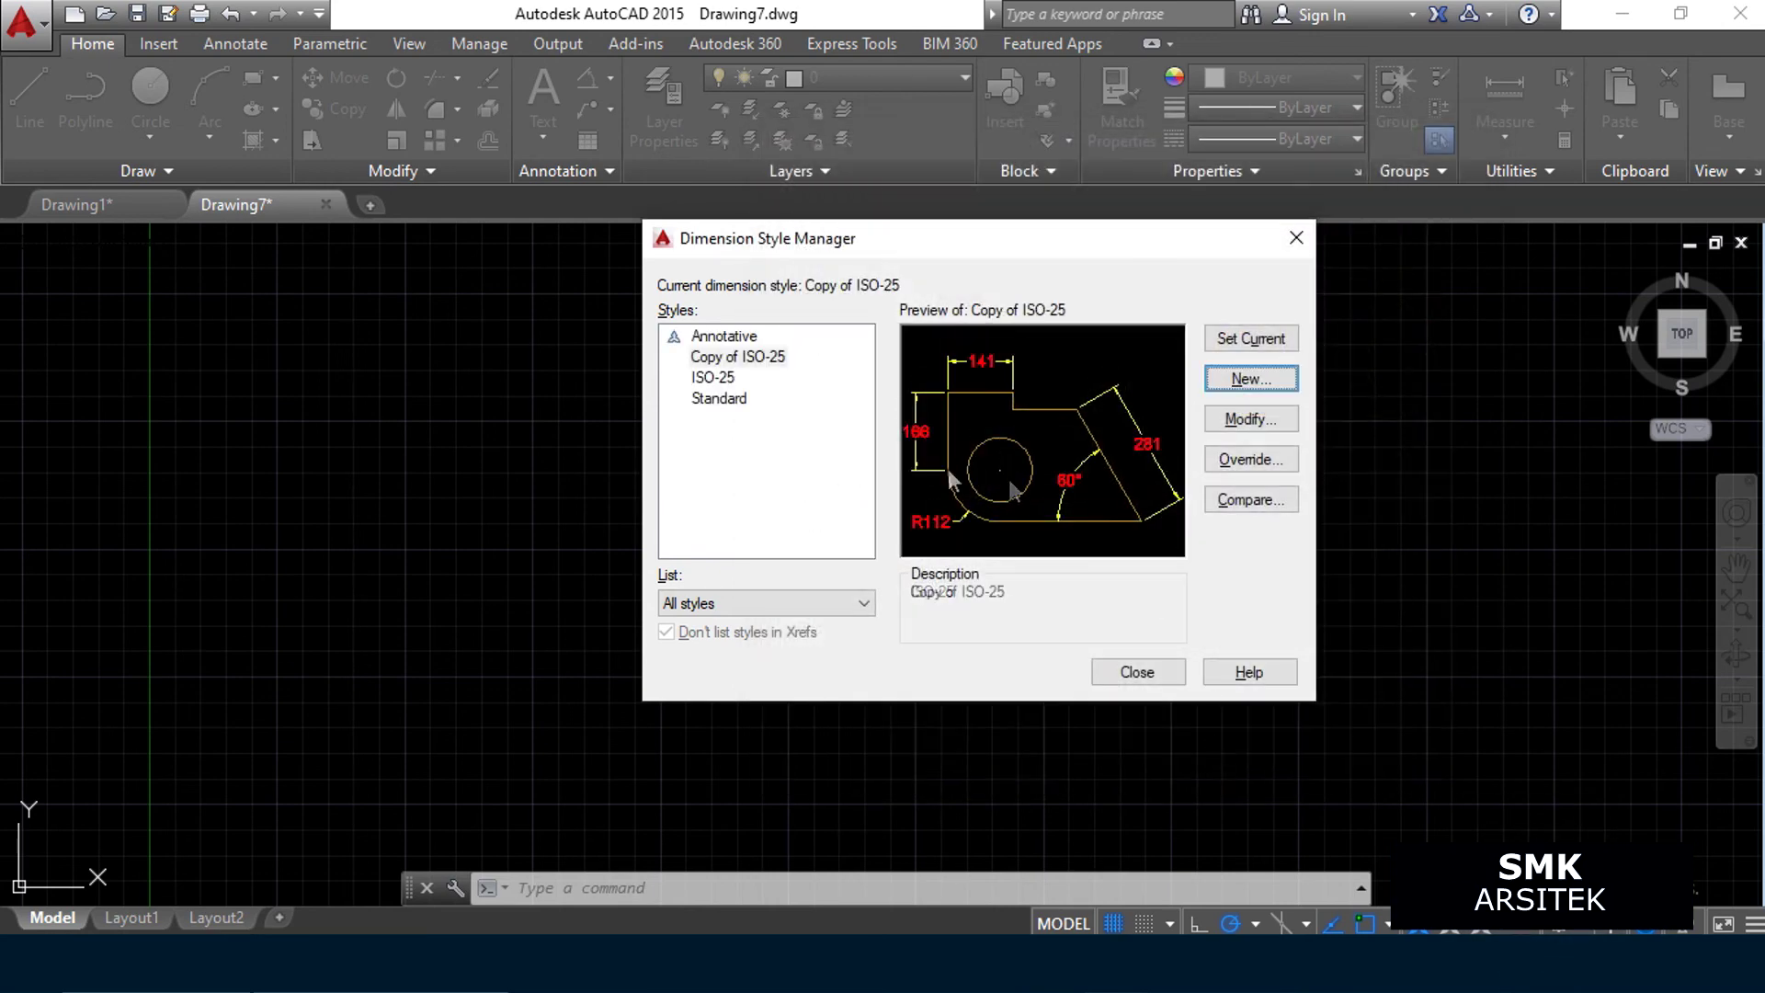
# Rename the 'Copy of ISO-25' dimension style to BELAJAR
pyautogui.click(765, 360)
pyautogui.click(743, 358)
pyautogui.rightClick(743, 368)
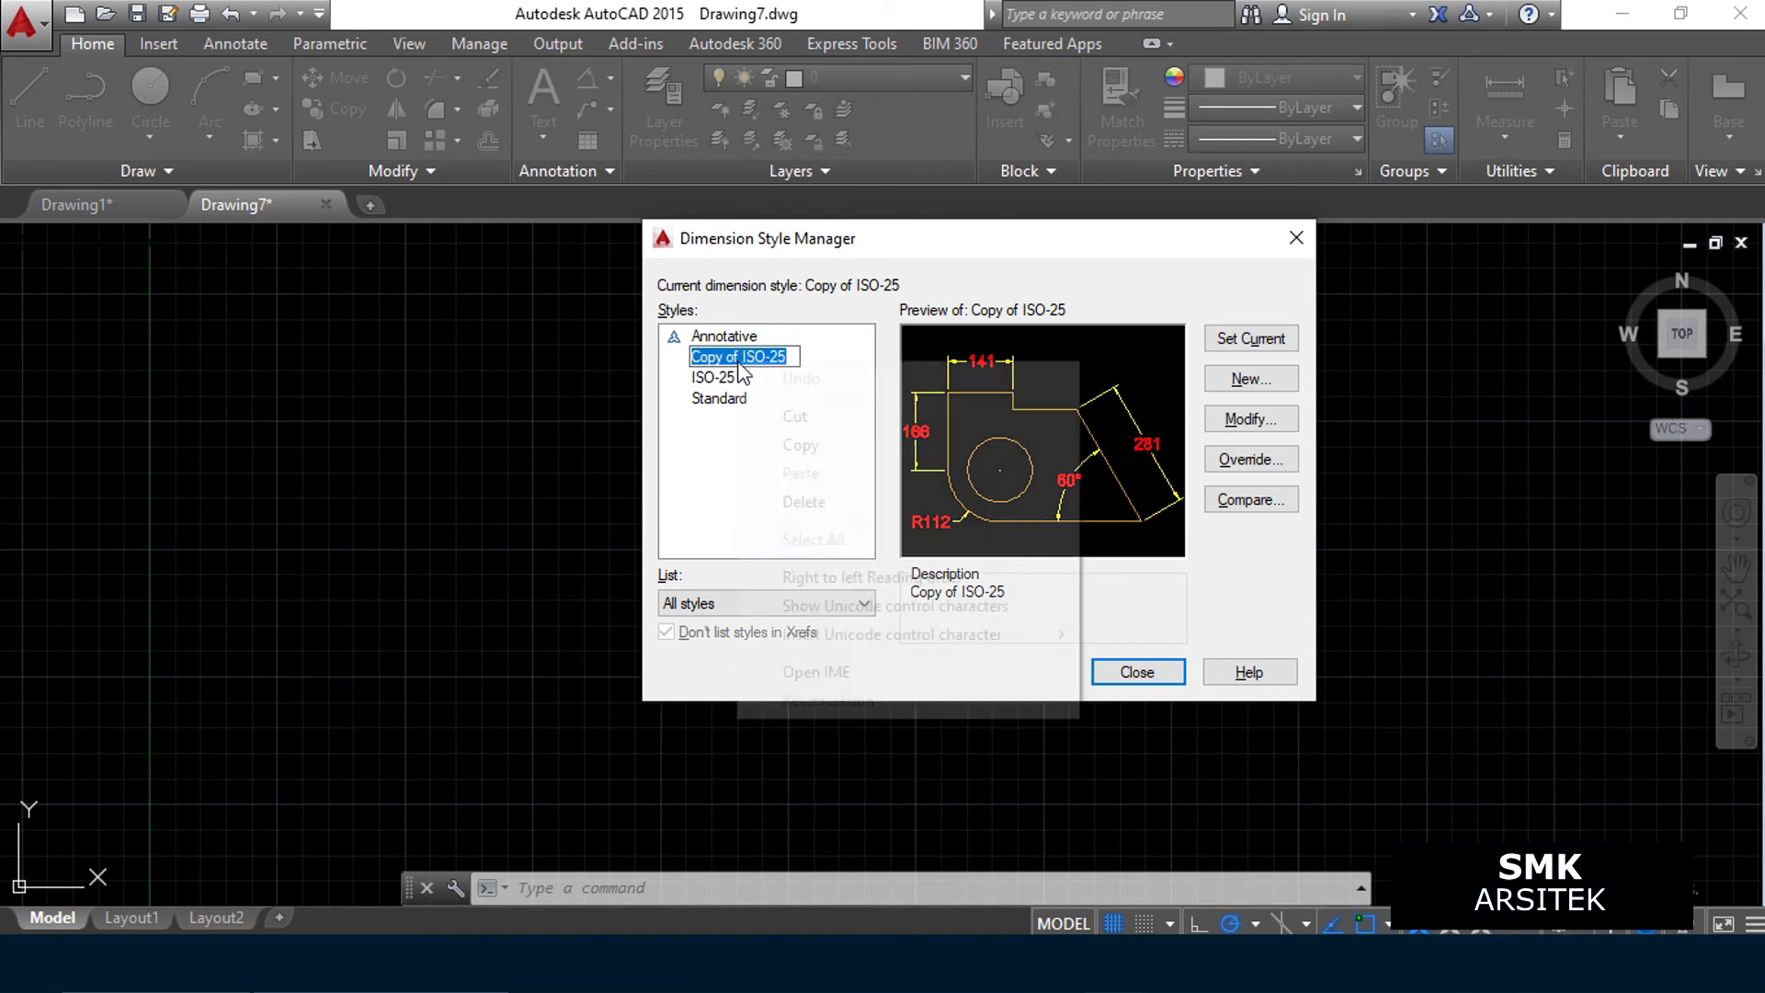
pyautogui.click(731, 359)
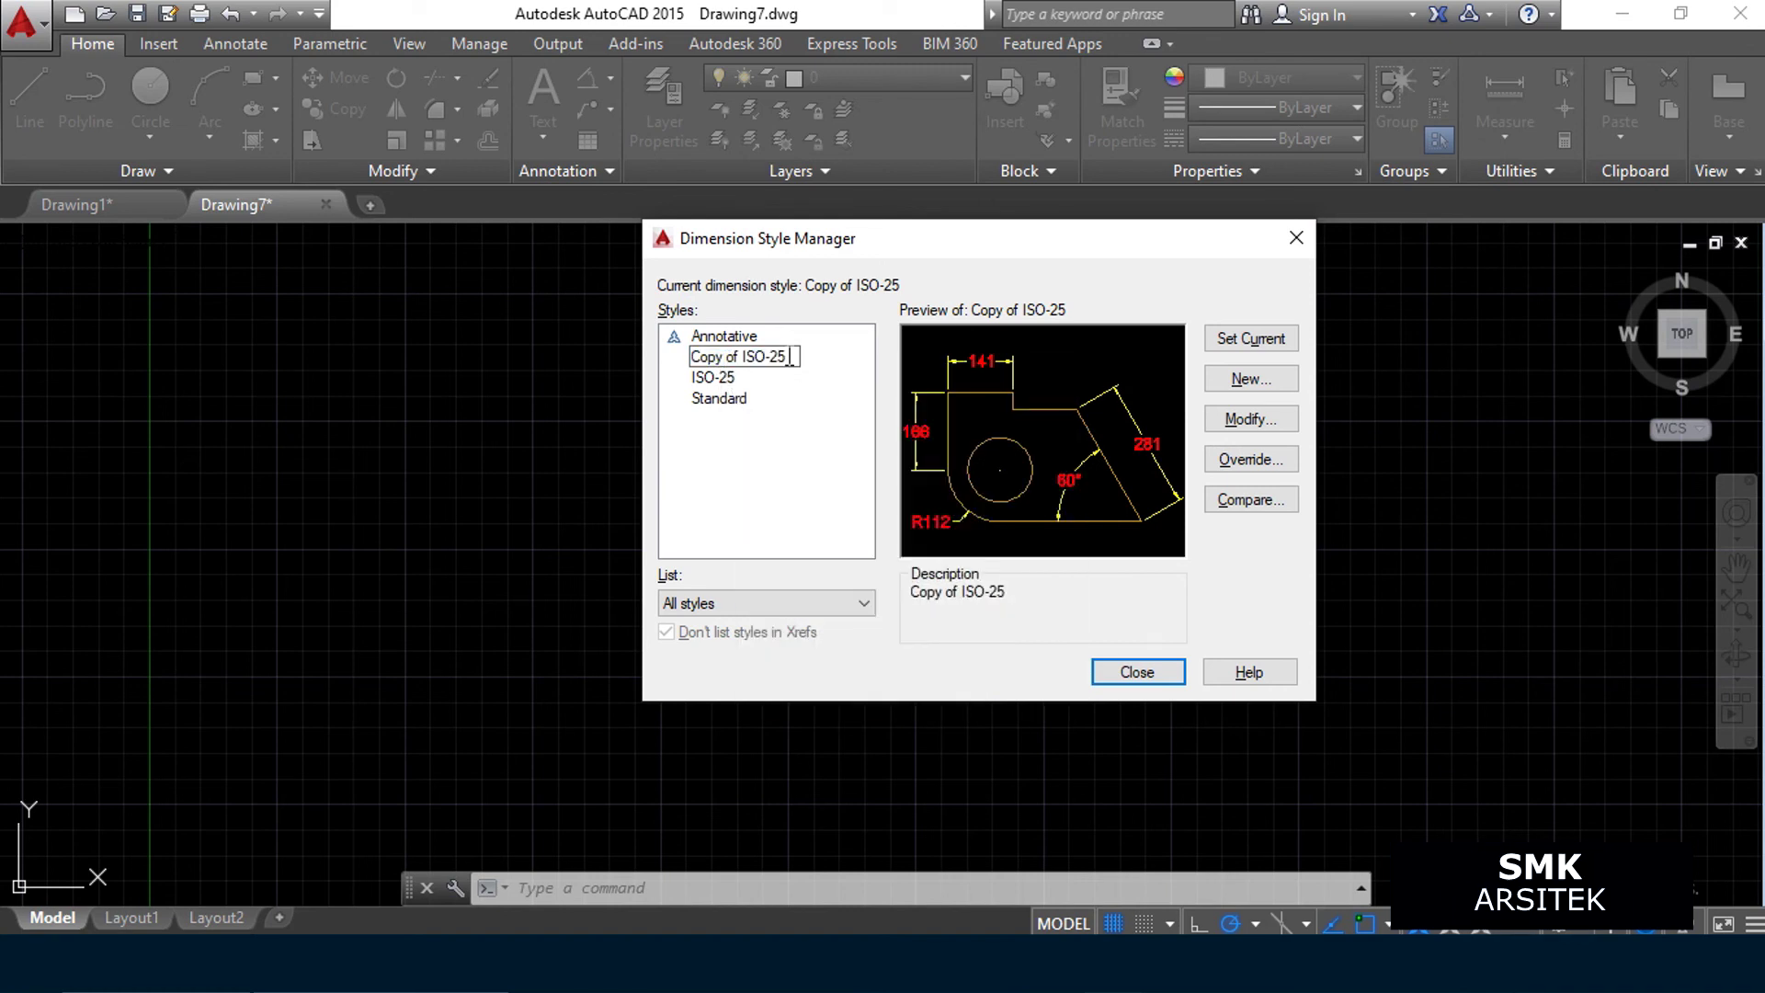
pyautogui.write('BELAJA')
pyautogui.write('R')
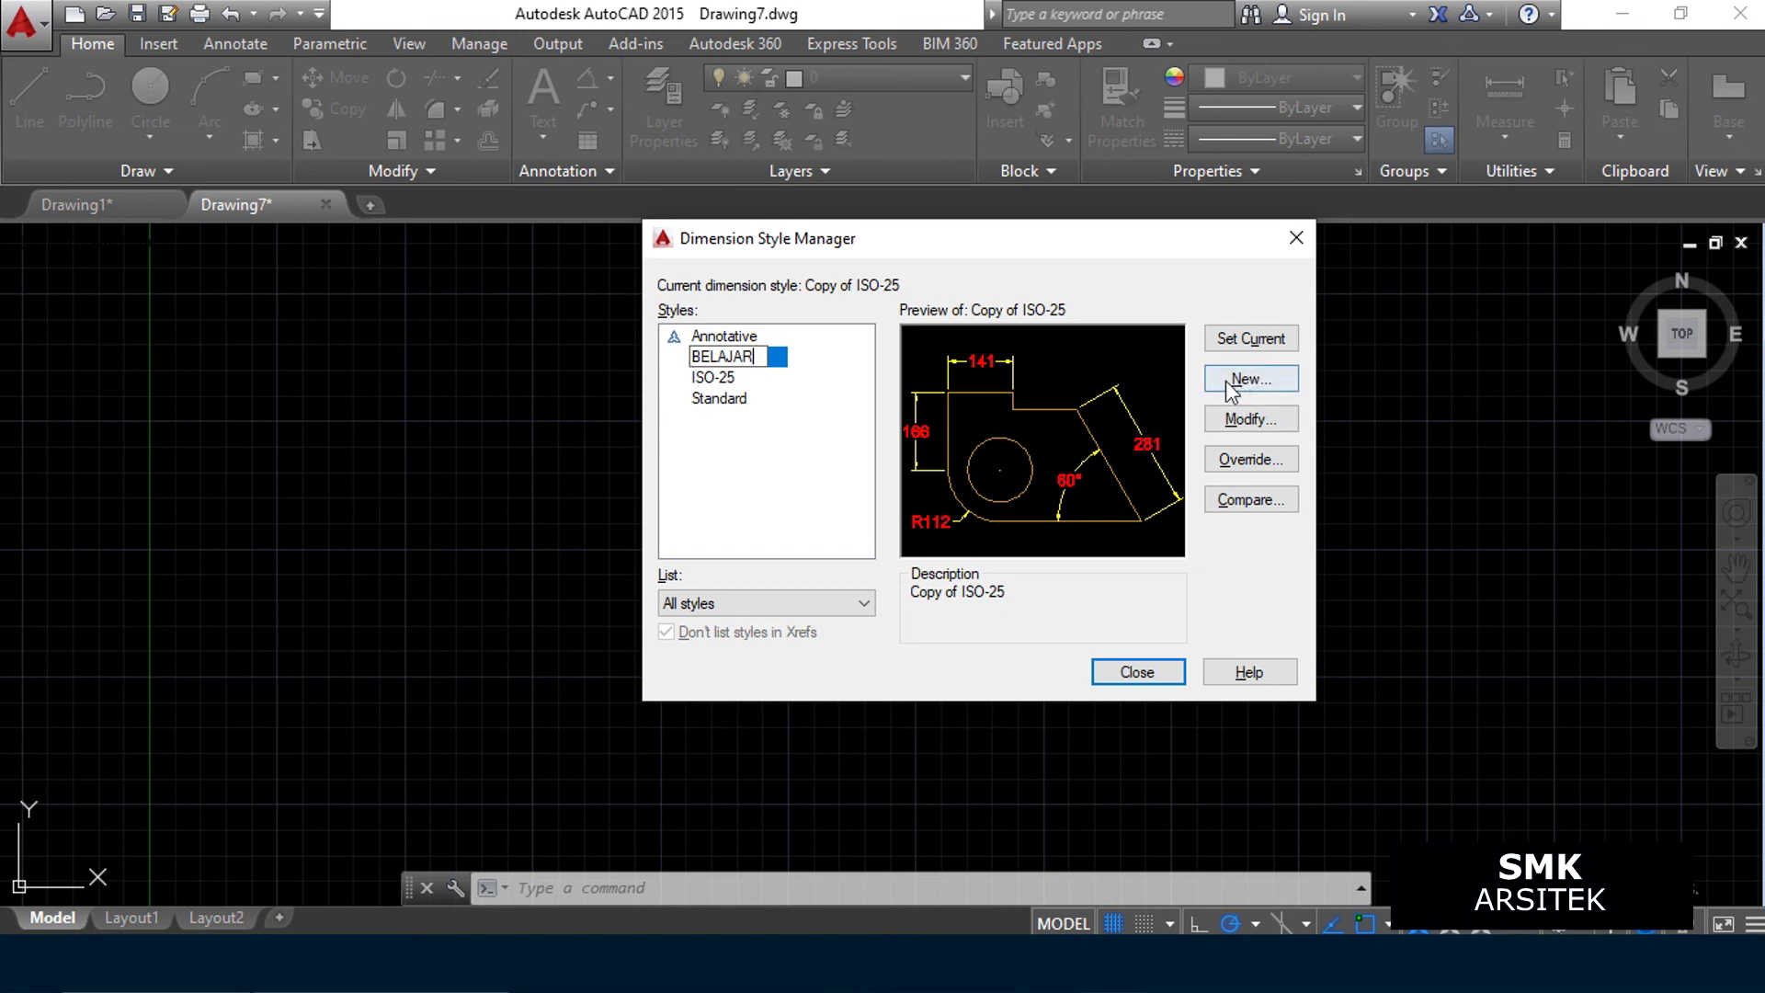
pyautogui.click(787, 465)
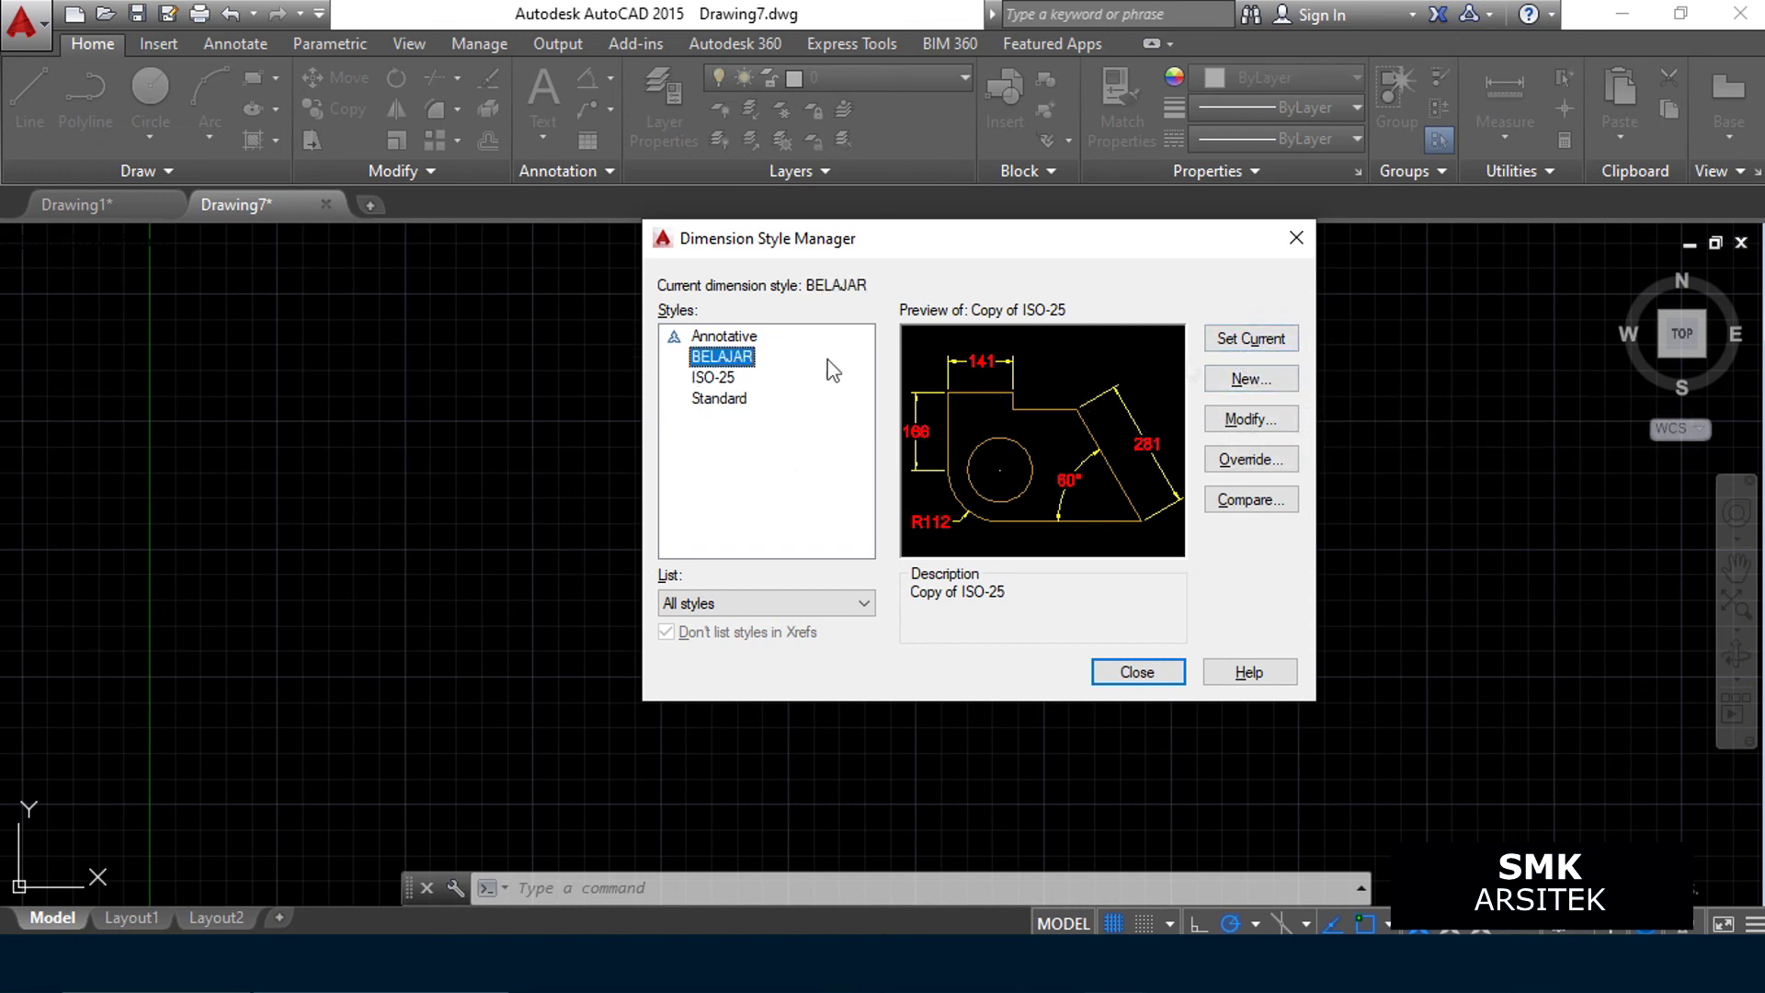
# Make BELAJAR the current dimension style and close the Dimension Style Manager
pyautogui.click(1226, 344)
pyautogui.click(1156, 677)
pyautogui.moveTo(874, 533)
pyautogui.mouseDown(button='middle')
pyautogui.moveTo(858, 540)
pyautogui.moveTo(1057, 599)
pyautogui.moveTo(705, 457)
pyautogui.moveTo(777, 465)
pyautogui.mouseUp(button='middle')
pyautogui.write('L')
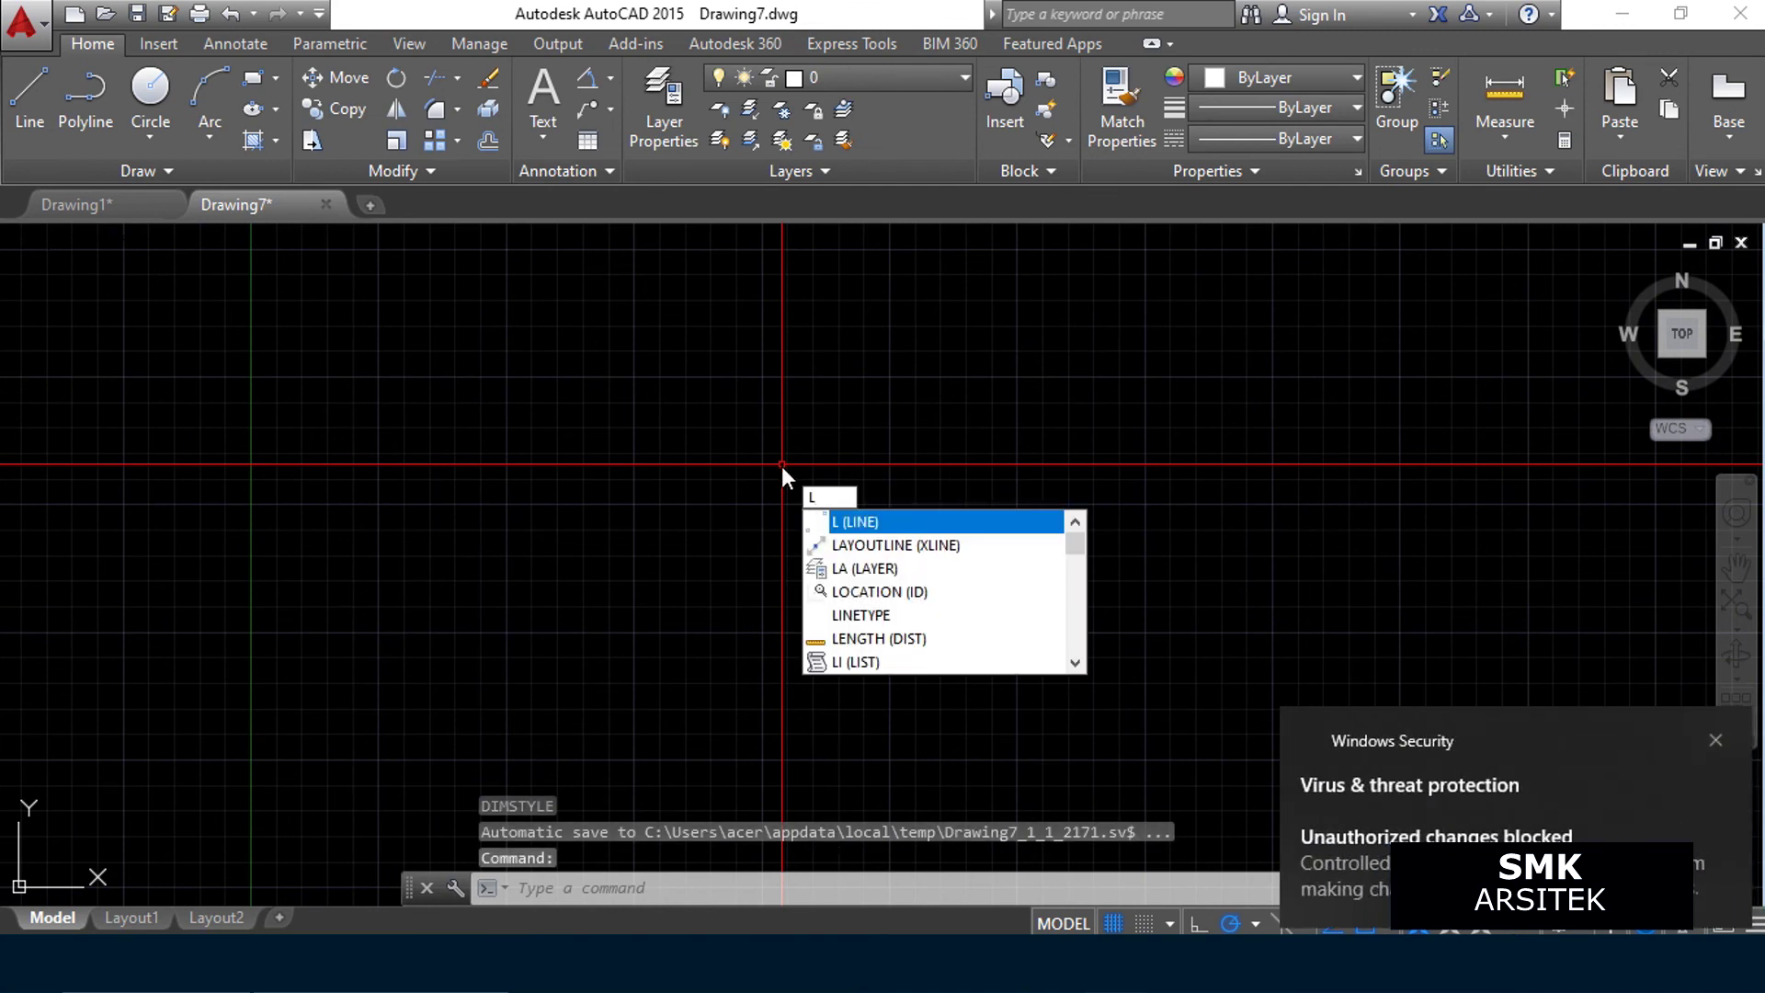
# Draw a horizontal line 5000 units long from a picked start point
pyautogui.press('Return')
pyautogui.click(1716, 740)
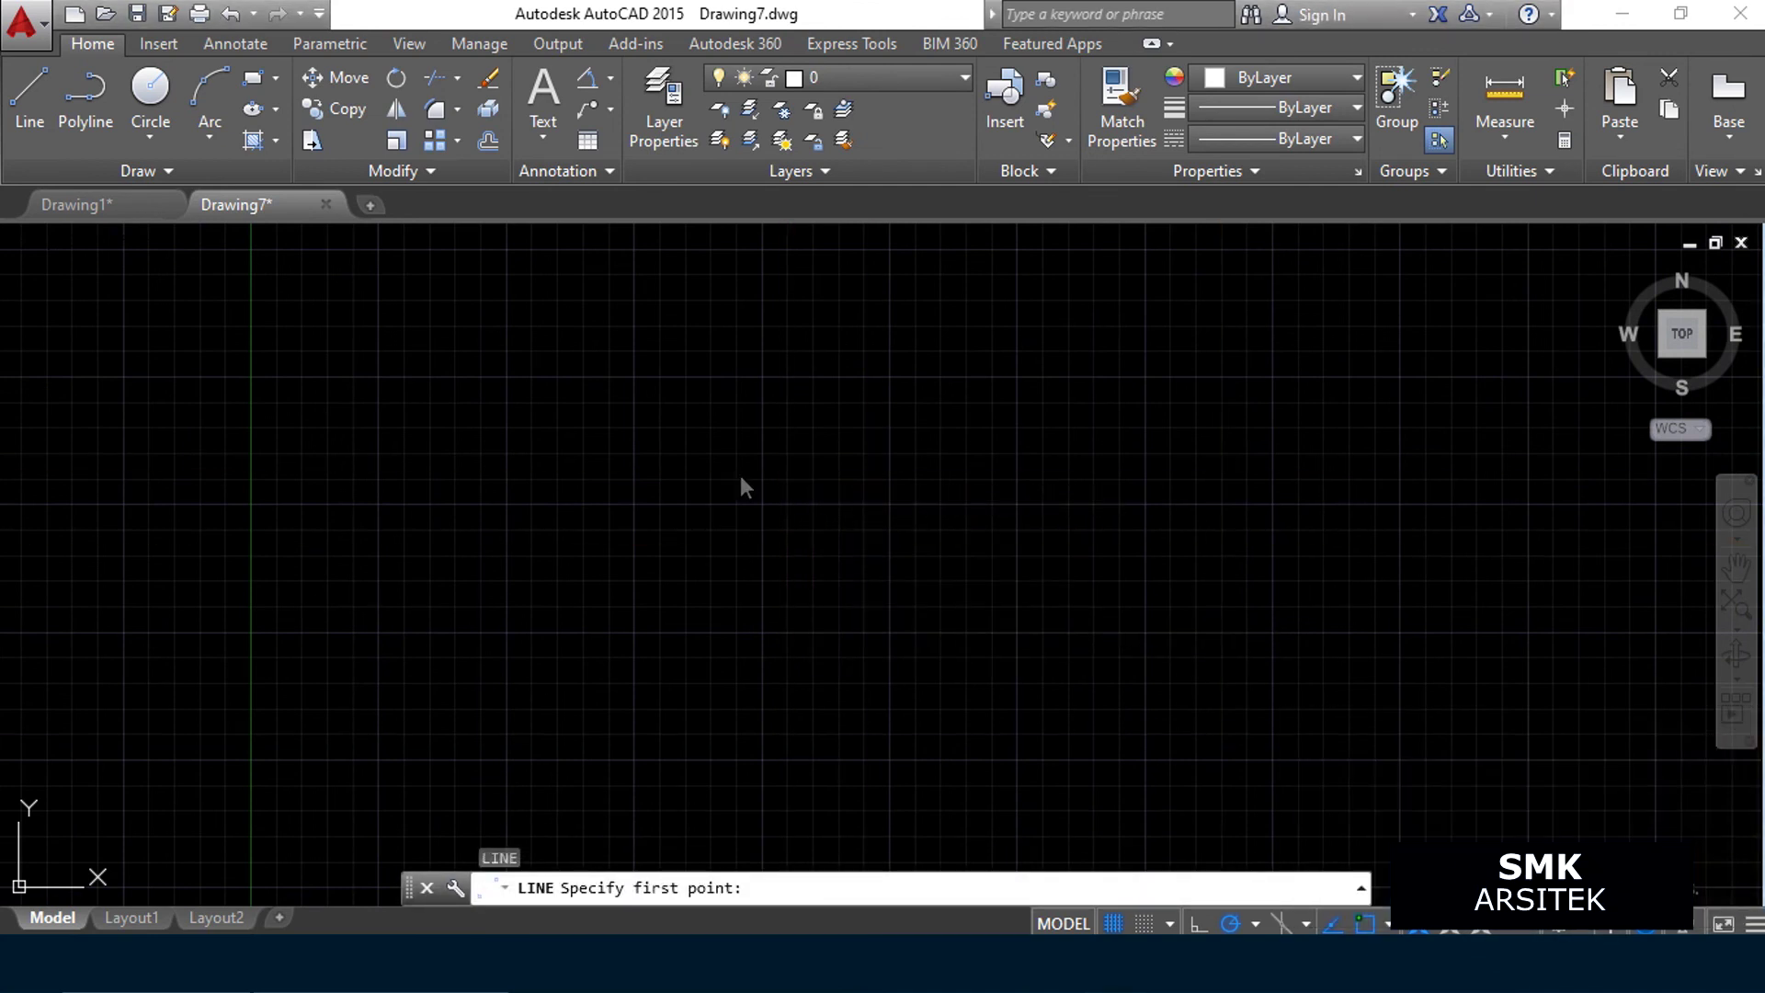
pyautogui.click(609, 429)
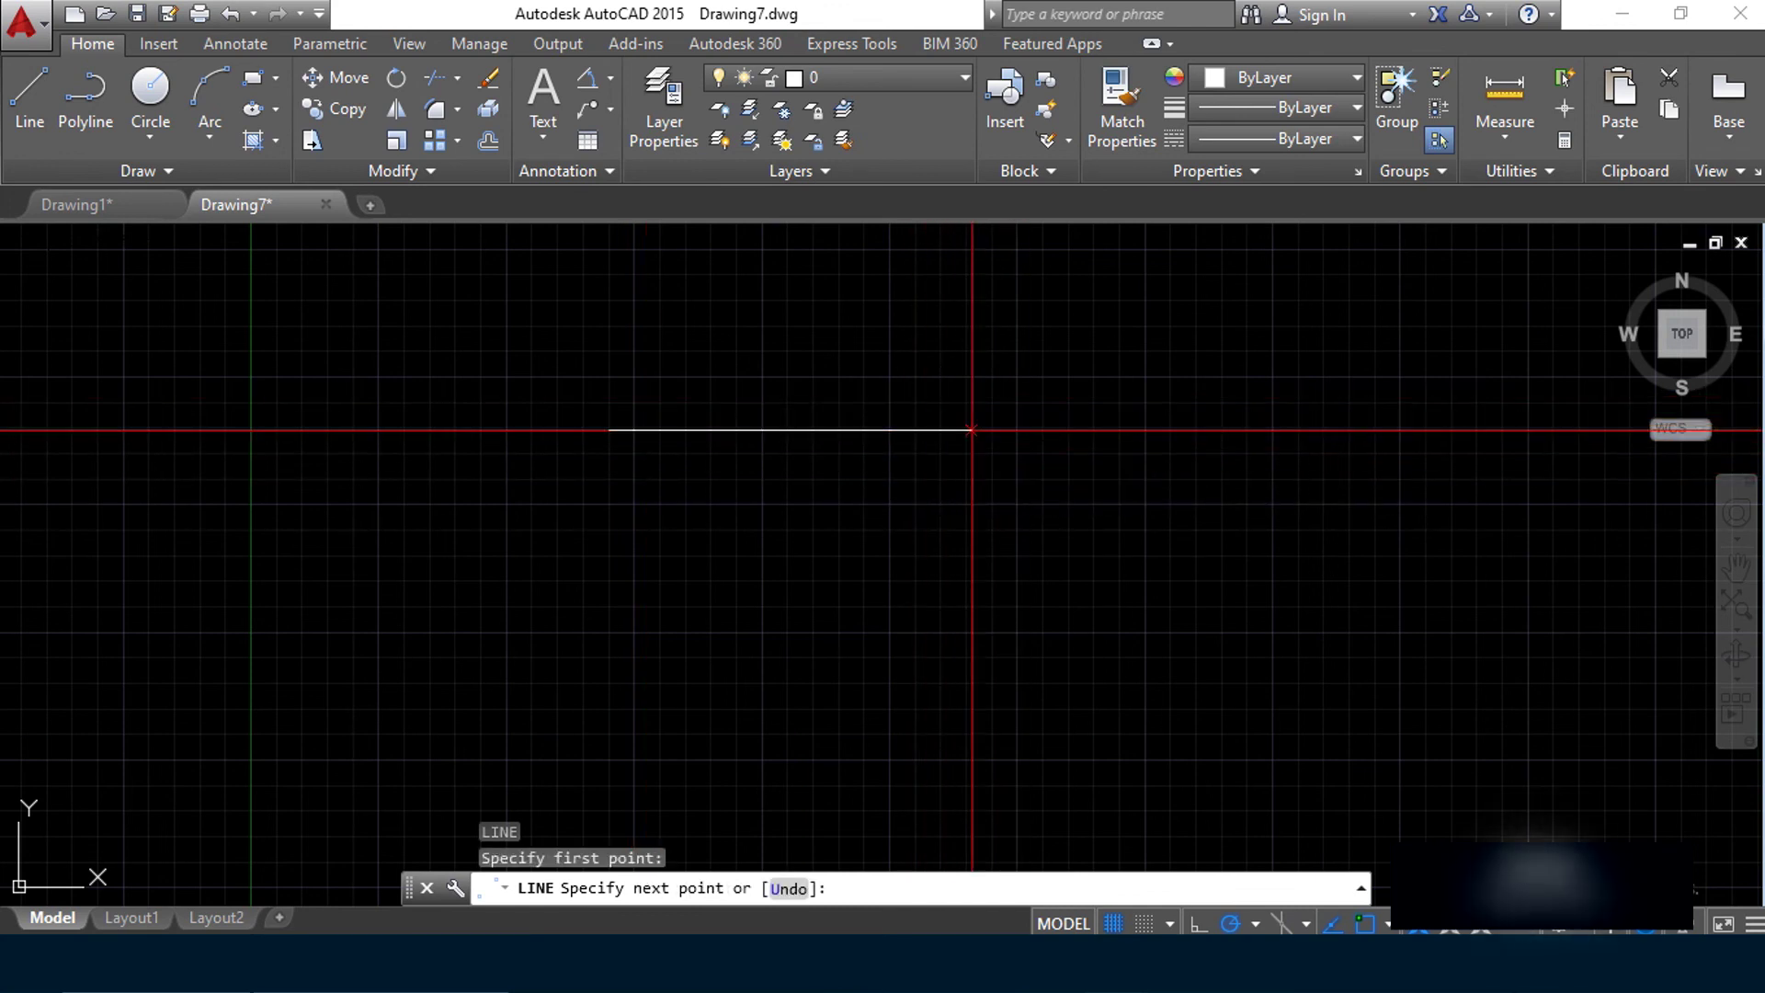
pyautogui.write('200')
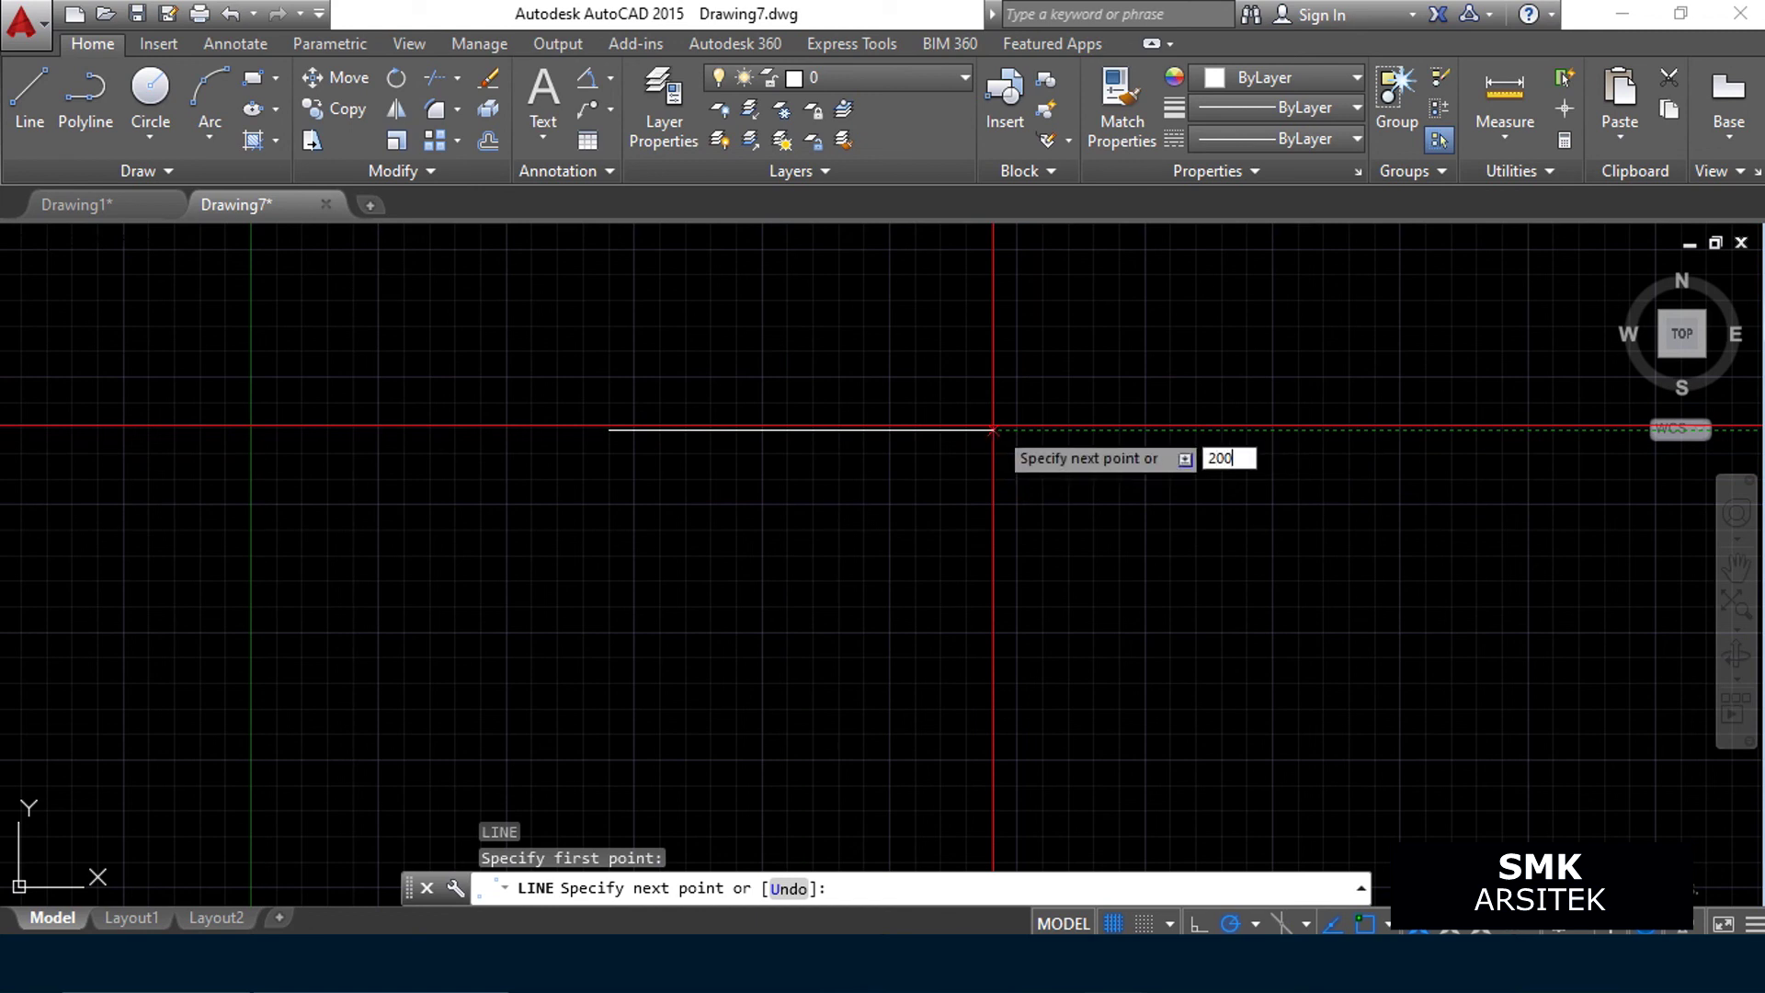
pyautogui.press('BackSpace')
pyautogui.press('BackSpace')
pyautogui.press('BackSpace')
pyautogui.press('Return')
pyautogui.press('Escape')
pyautogui.moveTo(991, 471); pyautogui.dragTo(1038, 511, button='middle')
pyautogui.scroll(2, 891, 481)
pyautogui.moveTo(891, 481); pyautogui.dragTo(910, 457, button='middle')
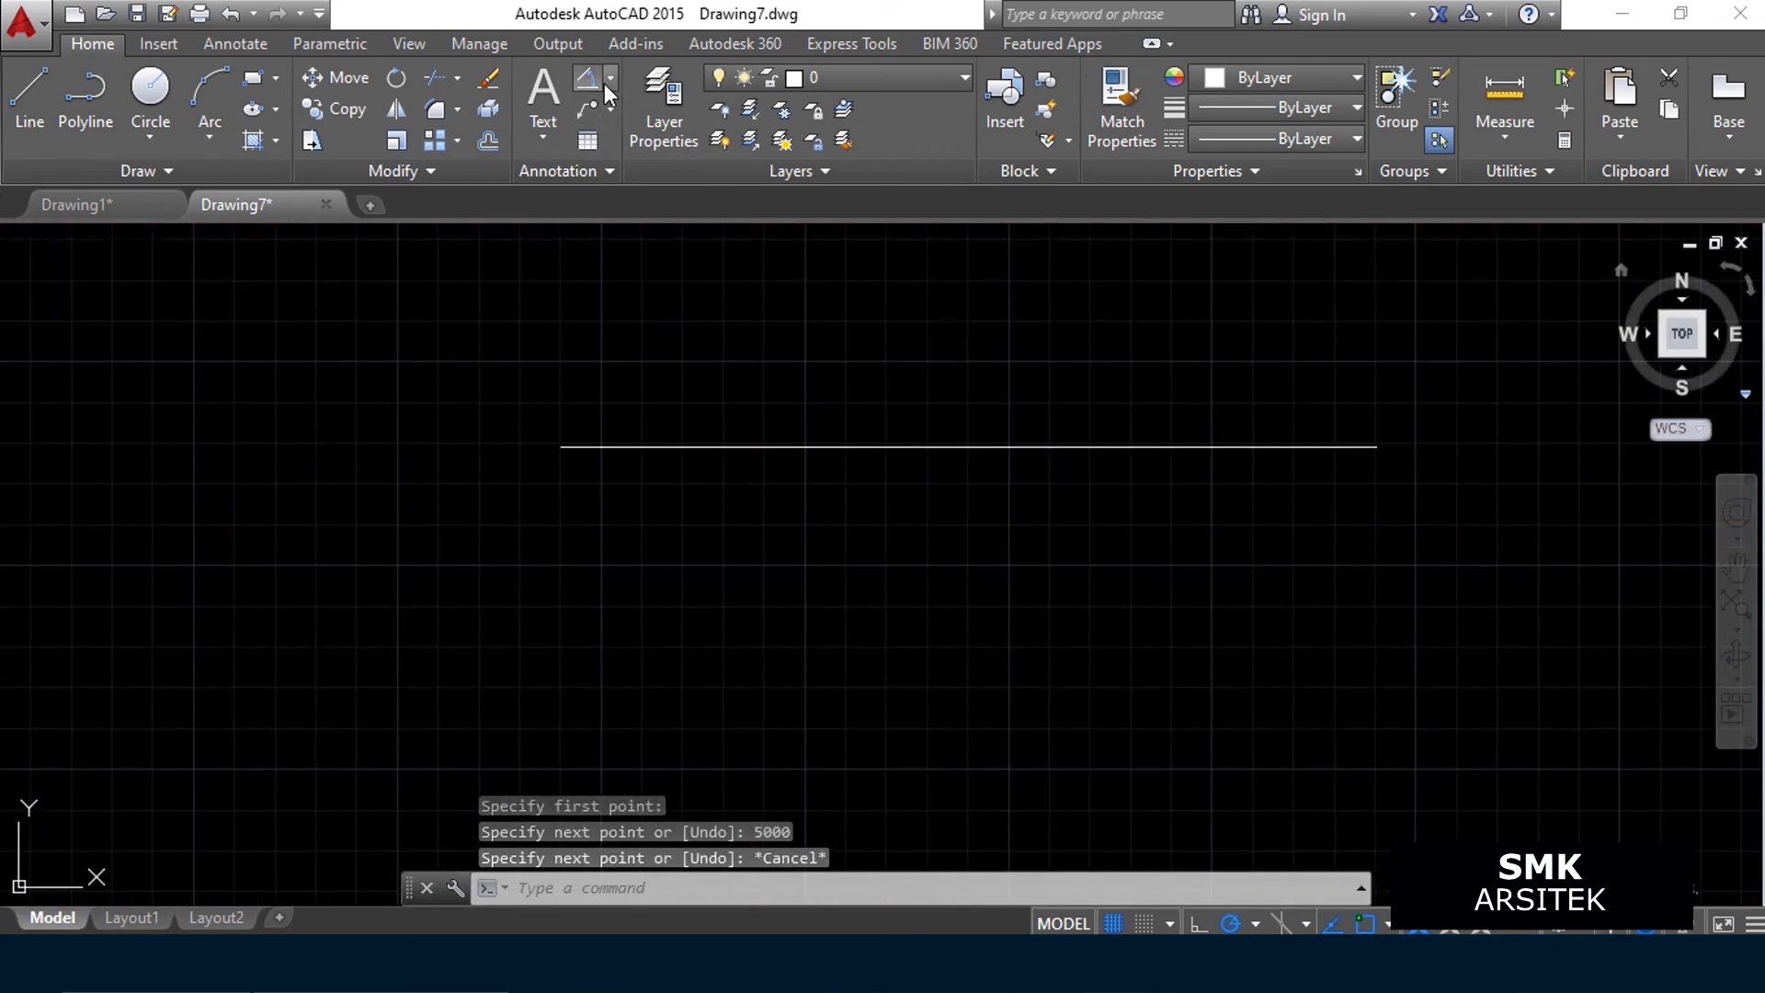
pyautogui.click(611, 79)
# Add a linear dimension between both line endpoints, placed above the line, reading 5000
pyautogui.click(625, 120)
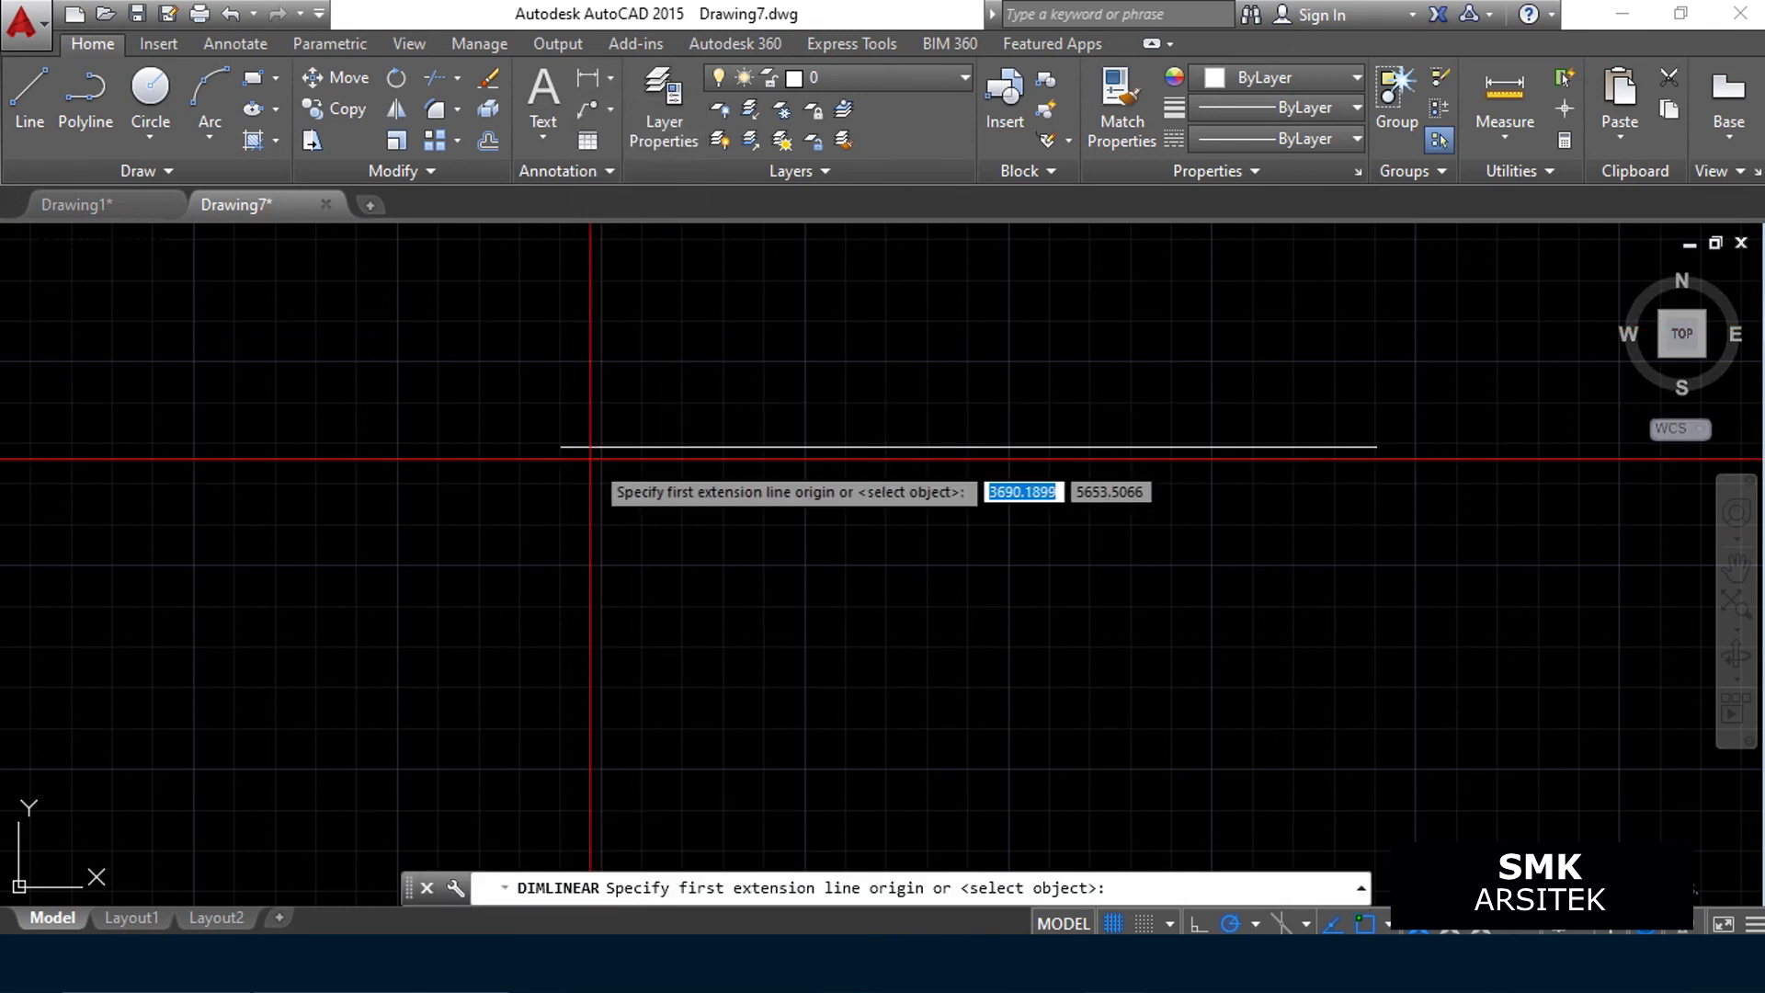
pyautogui.click(561, 447)
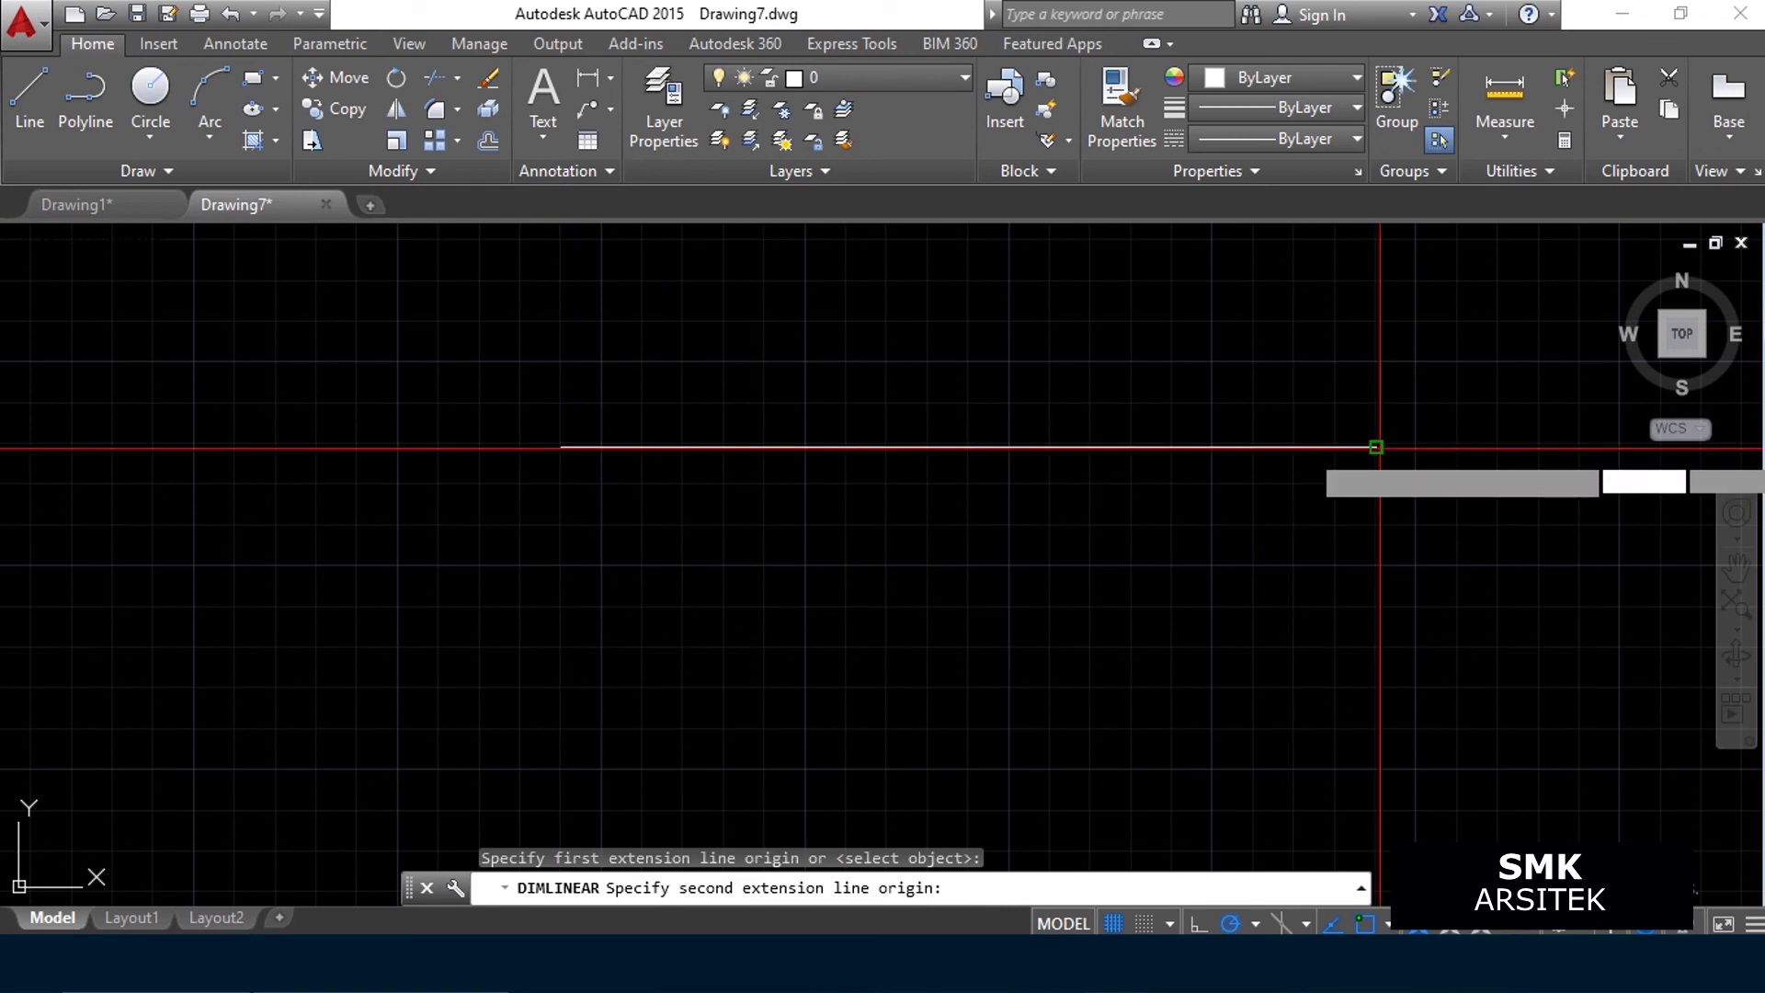
pyautogui.click(1377, 446)
pyautogui.click(1377, 407)
# Zoom and pan to inspect the dimensioned line, then reopen the Dimension Style Manager
pyautogui.scroll(2, 896, 393)
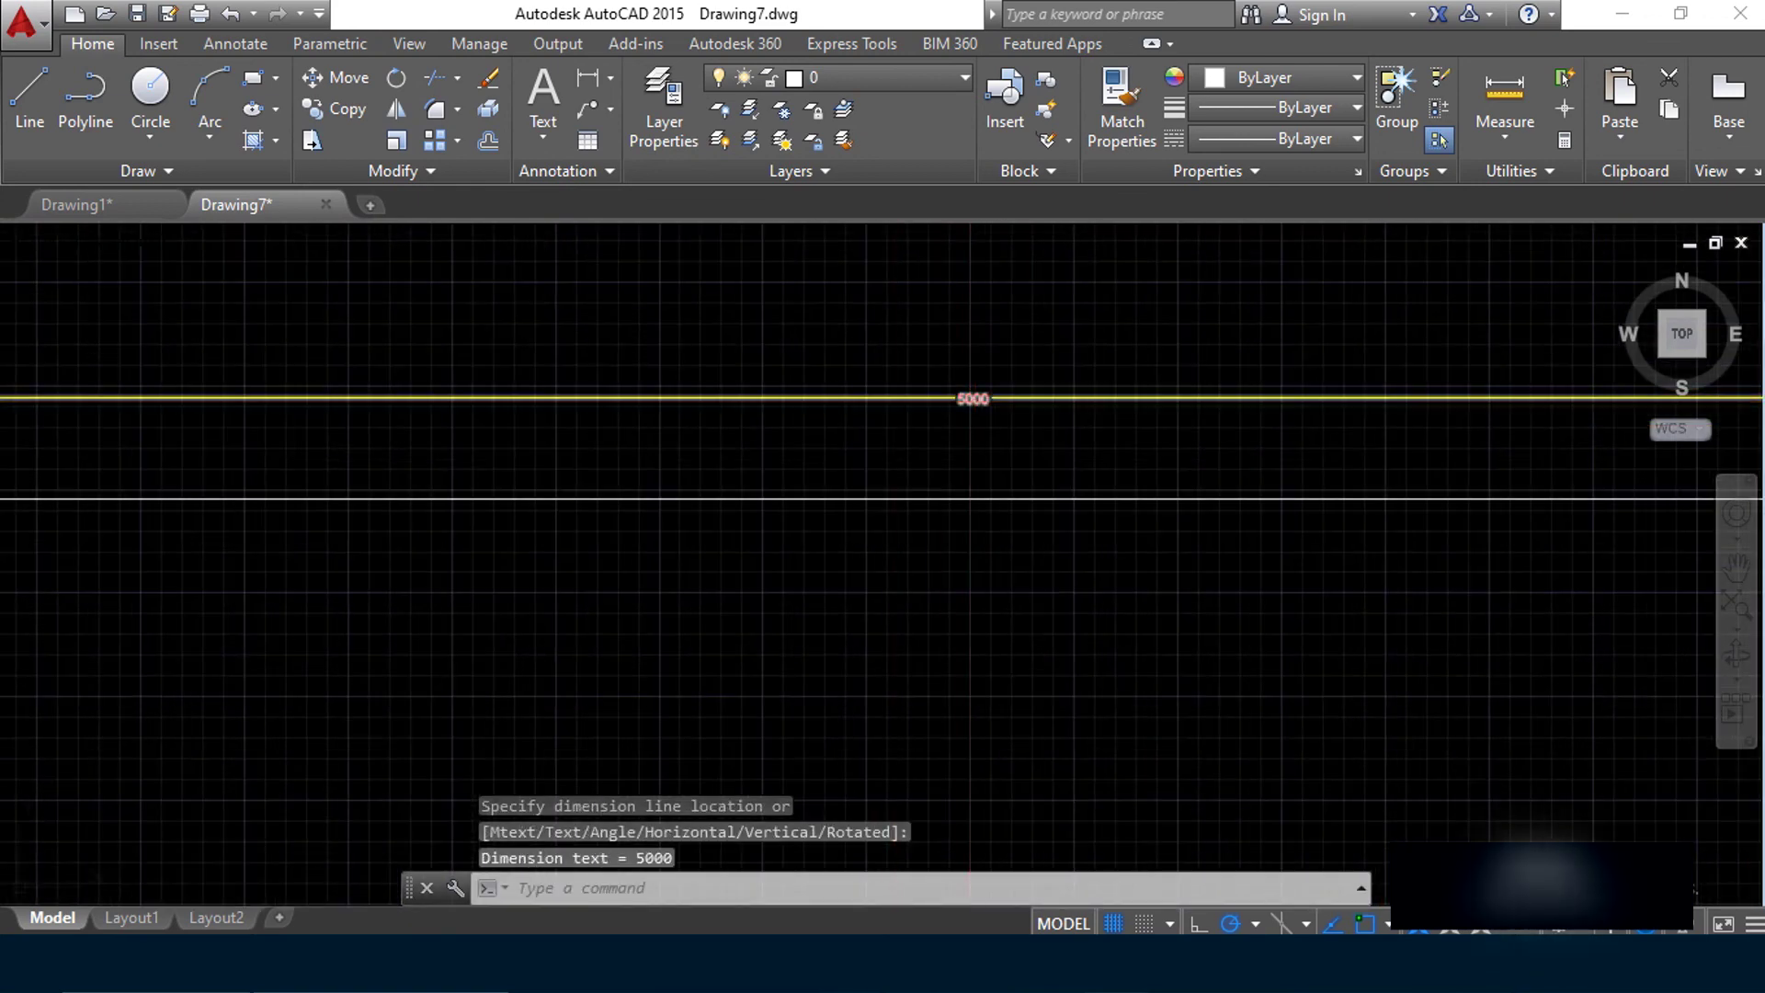
pyautogui.scroll(2, 1120, 446)
pyautogui.scroll(-4, 1113, 446)
pyautogui.moveTo(1112, 446)
pyautogui.mouseDown(button='middle')
pyautogui.moveTo(1103, 460)
pyautogui.moveTo(939, 453)
pyautogui.mouseUp(button='middle')
pyautogui.scroll(2, 1103, 455)
pyautogui.scroll(-2, 939, 454)
pyautogui.moveTo(804, 426)
pyautogui.mouseDown(button='middle')
pyautogui.moveTo(721, 429)
pyautogui.moveTo(972, 442)
pyautogui.mouseUp(button='middle')
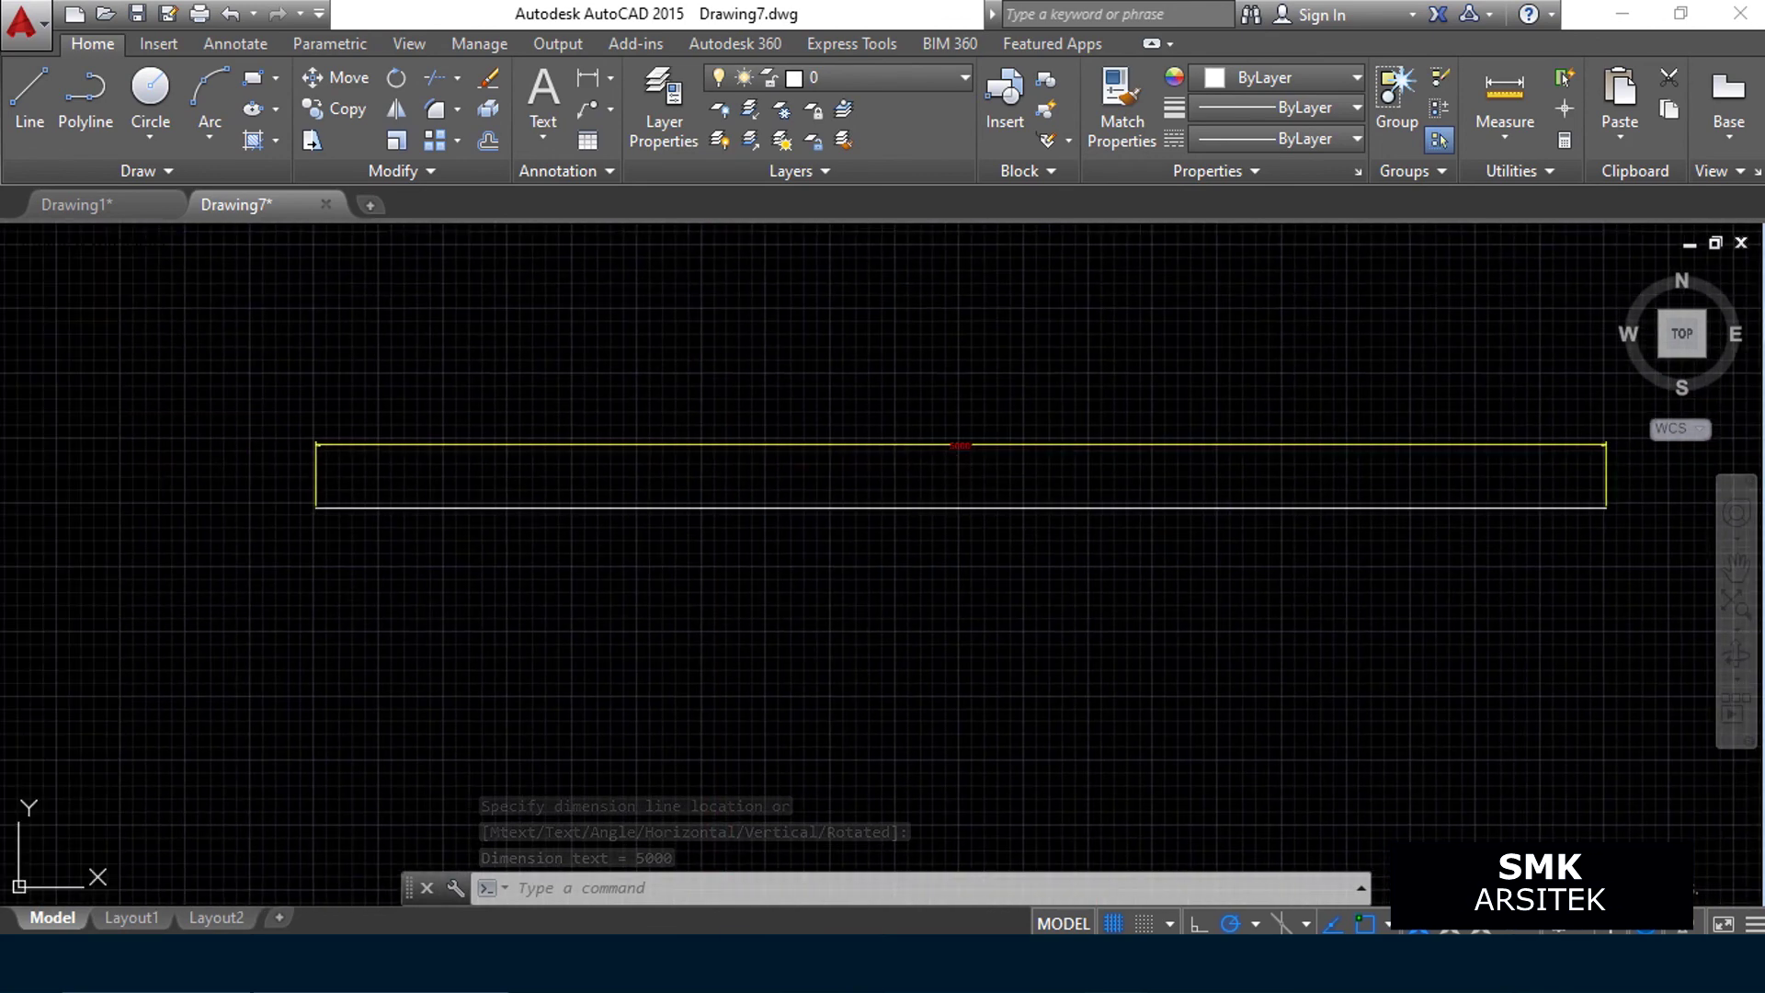
pyautogui.scroll(2, 973, 427)
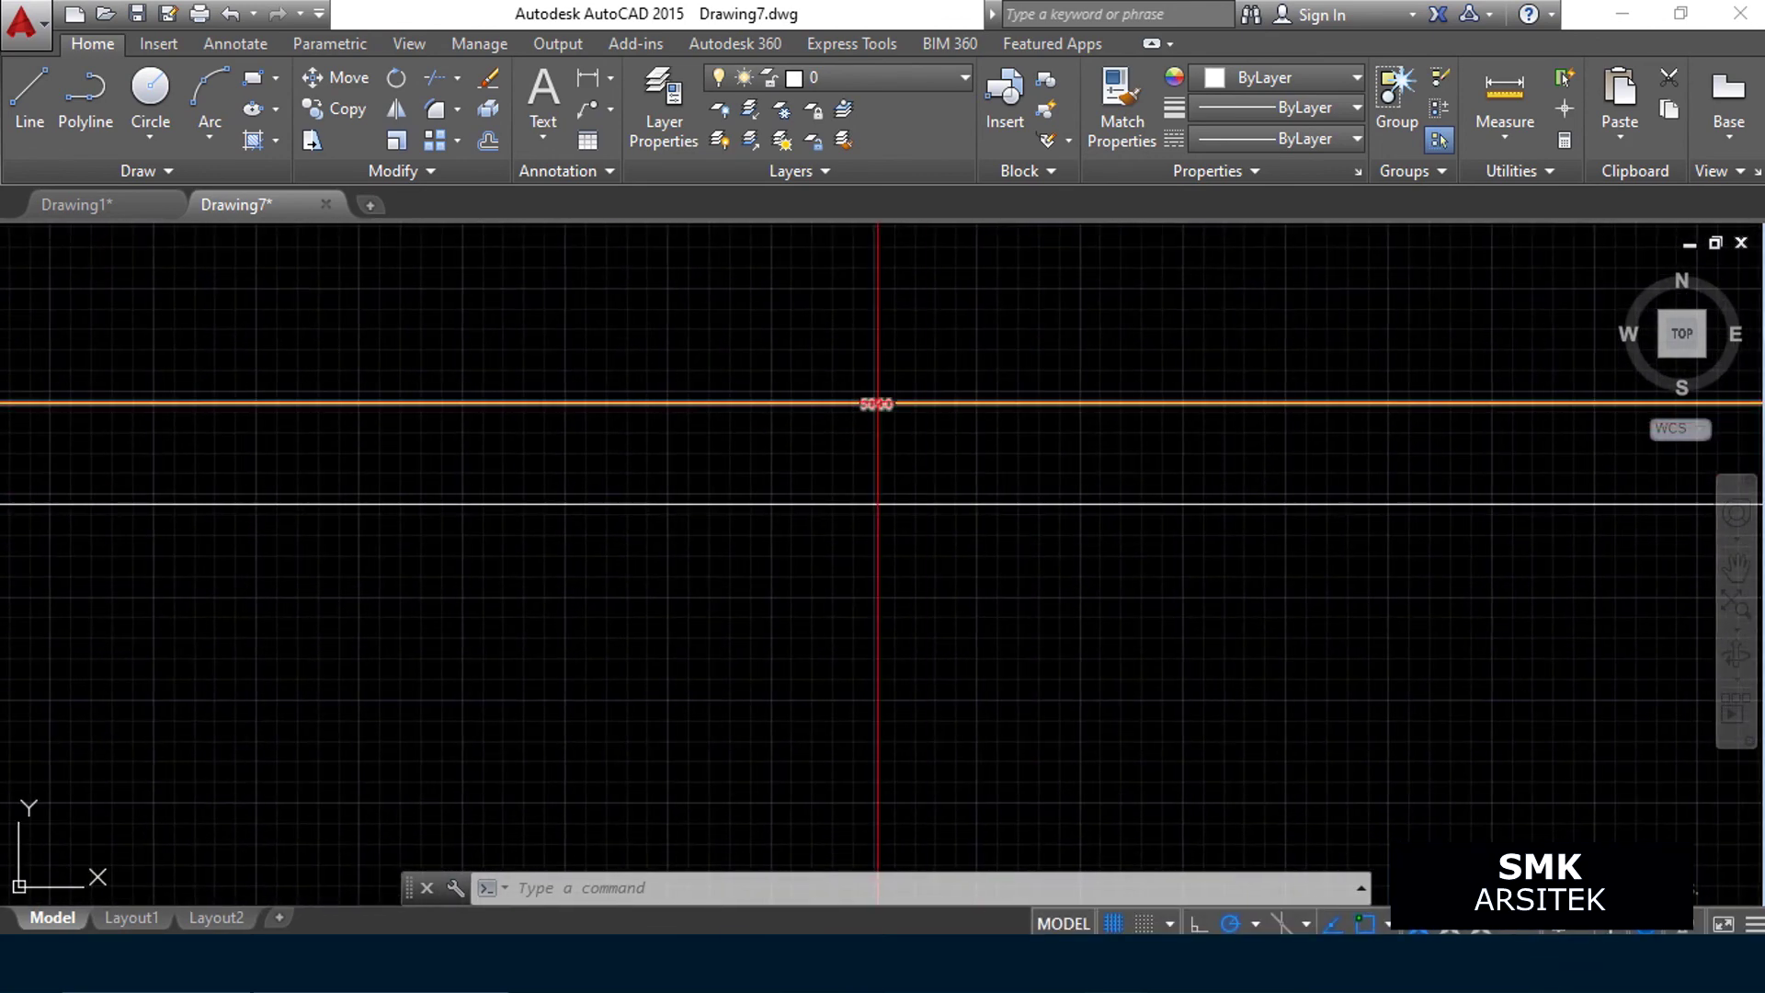
pyautogui.scroll(-2, 875, 398)
pyautogui.moveTo(937, 457); pyautogui.dragTo(982, 461, button='middle')
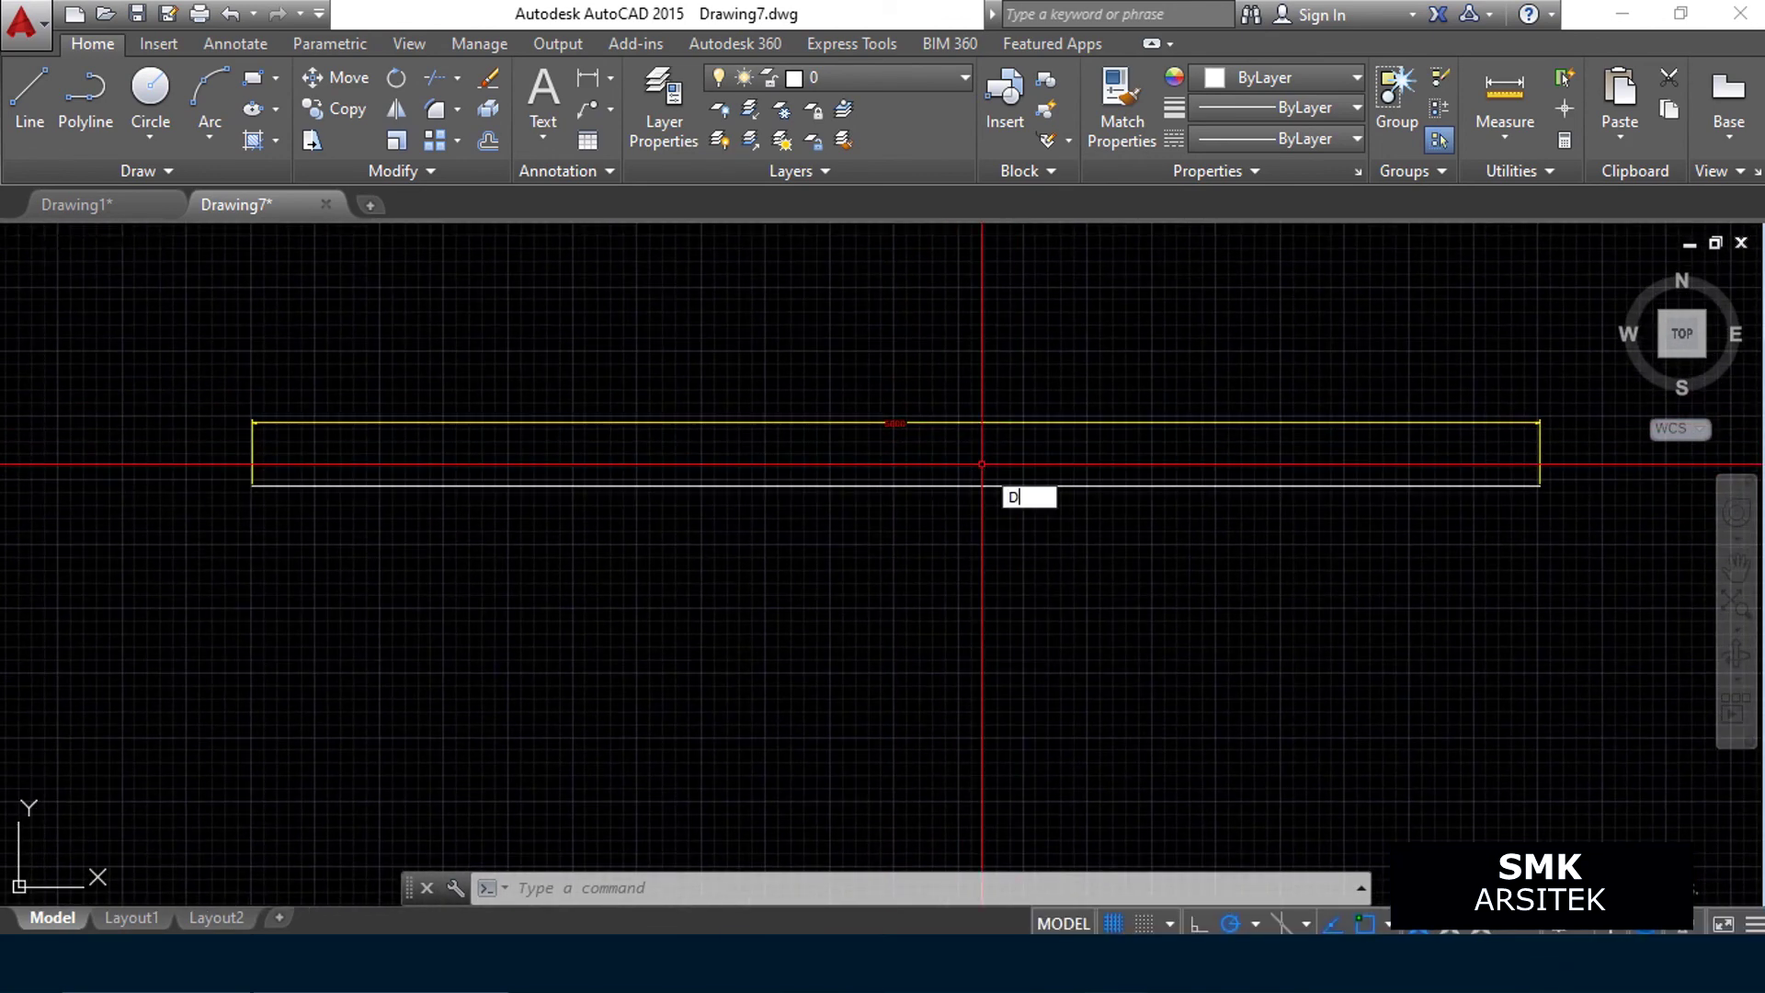
pyautogui.write('d')
pyautogui.press('Return')
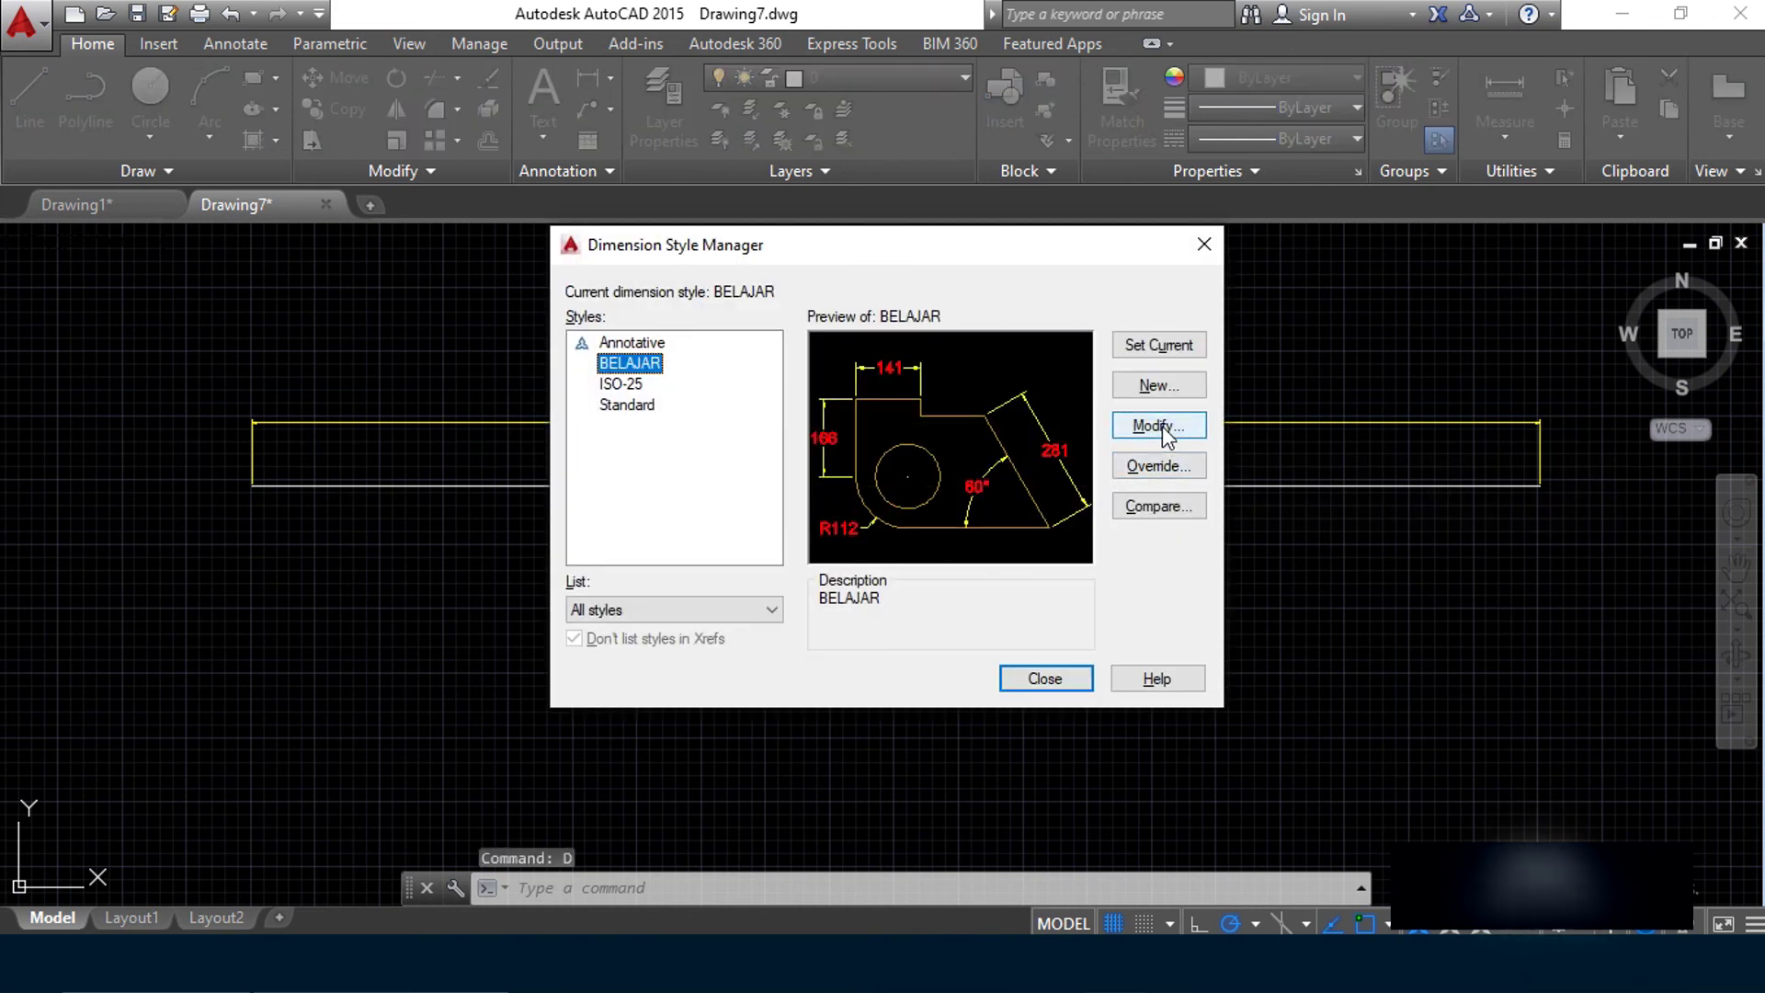
# Change BELAJAR's dimension text to red with height 30 and return to the drawing
pyautogui.click(1162, 427)
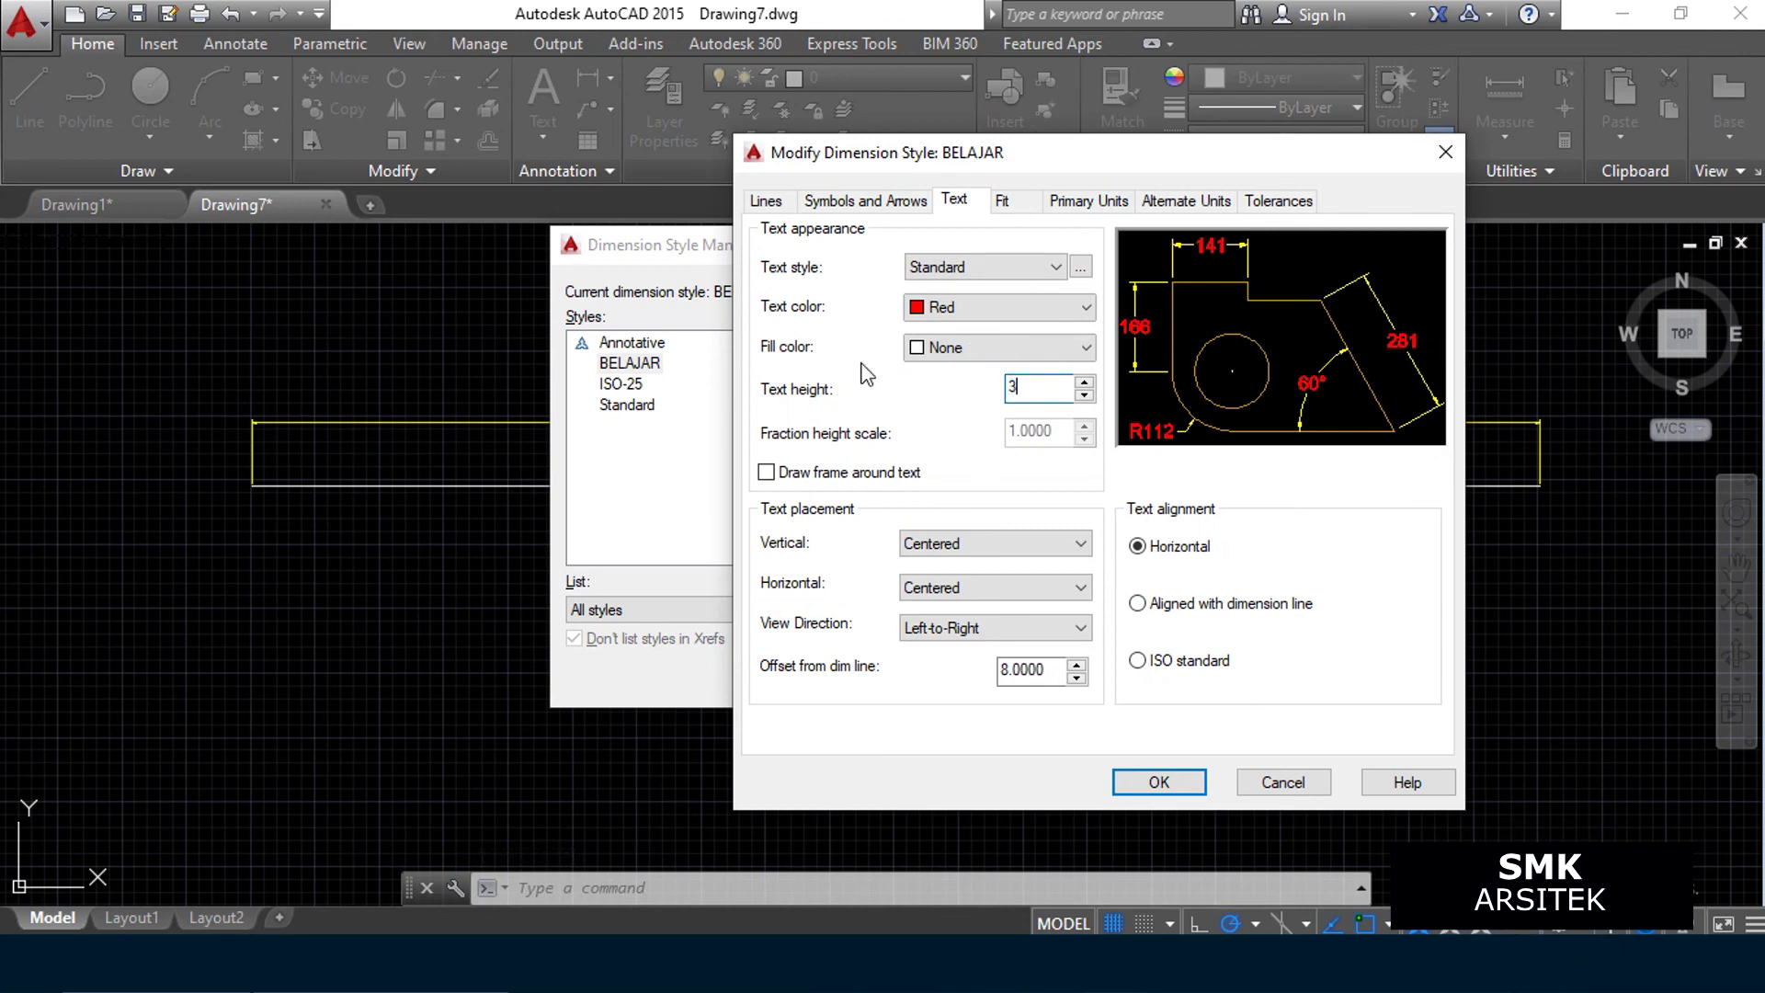
pyautogui.click(1160, 783)
pyautogui.click(1066, 681)
pyautogui.scroll(2, 899, 426)
pyautogui.scroll(-2, 996, 490)
pyautogui.moveTo(1179, 555); pyautogui.dragTo(1123, 564, button='middle')
pyautogui.scroll(3, 827, 493)
pyautogui.scroll(-3, 911, 534)
pyautogui.scroll(-2, 1028, 550)
pyautogui.scroll(2, 956, 554)
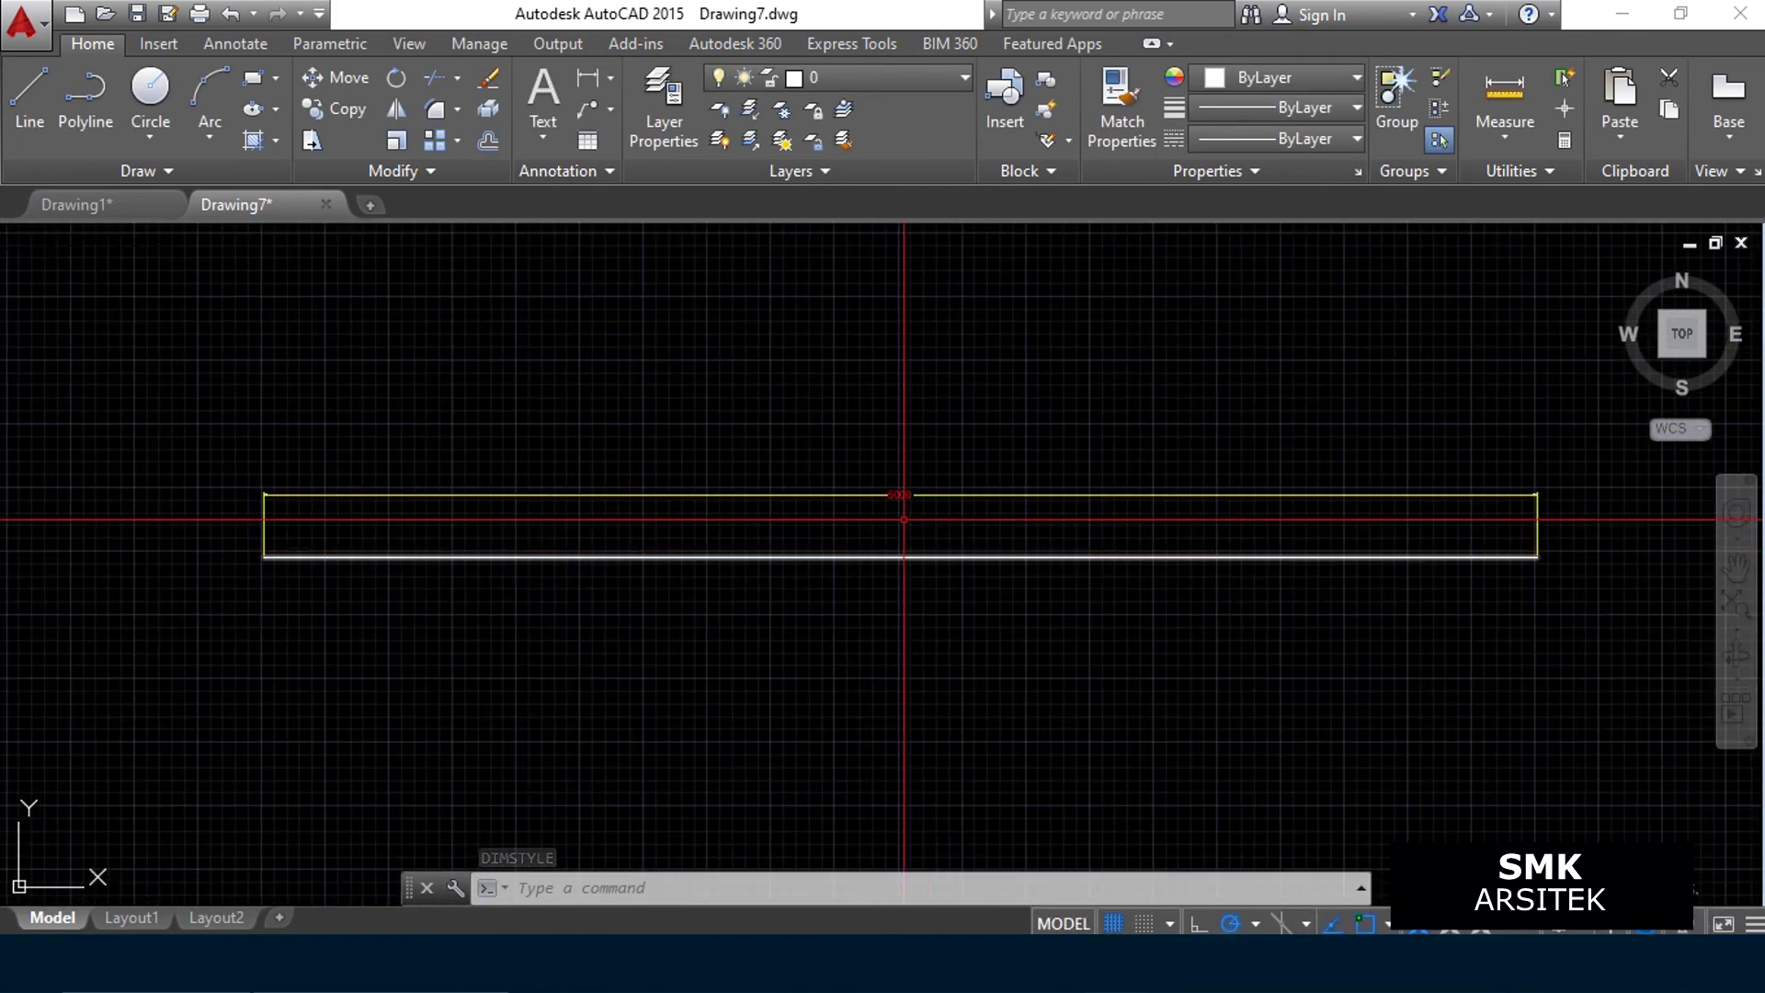
pyautogui.moveTo(1058, 584); pyautogui.dragTo(1087, 543, button='middle')
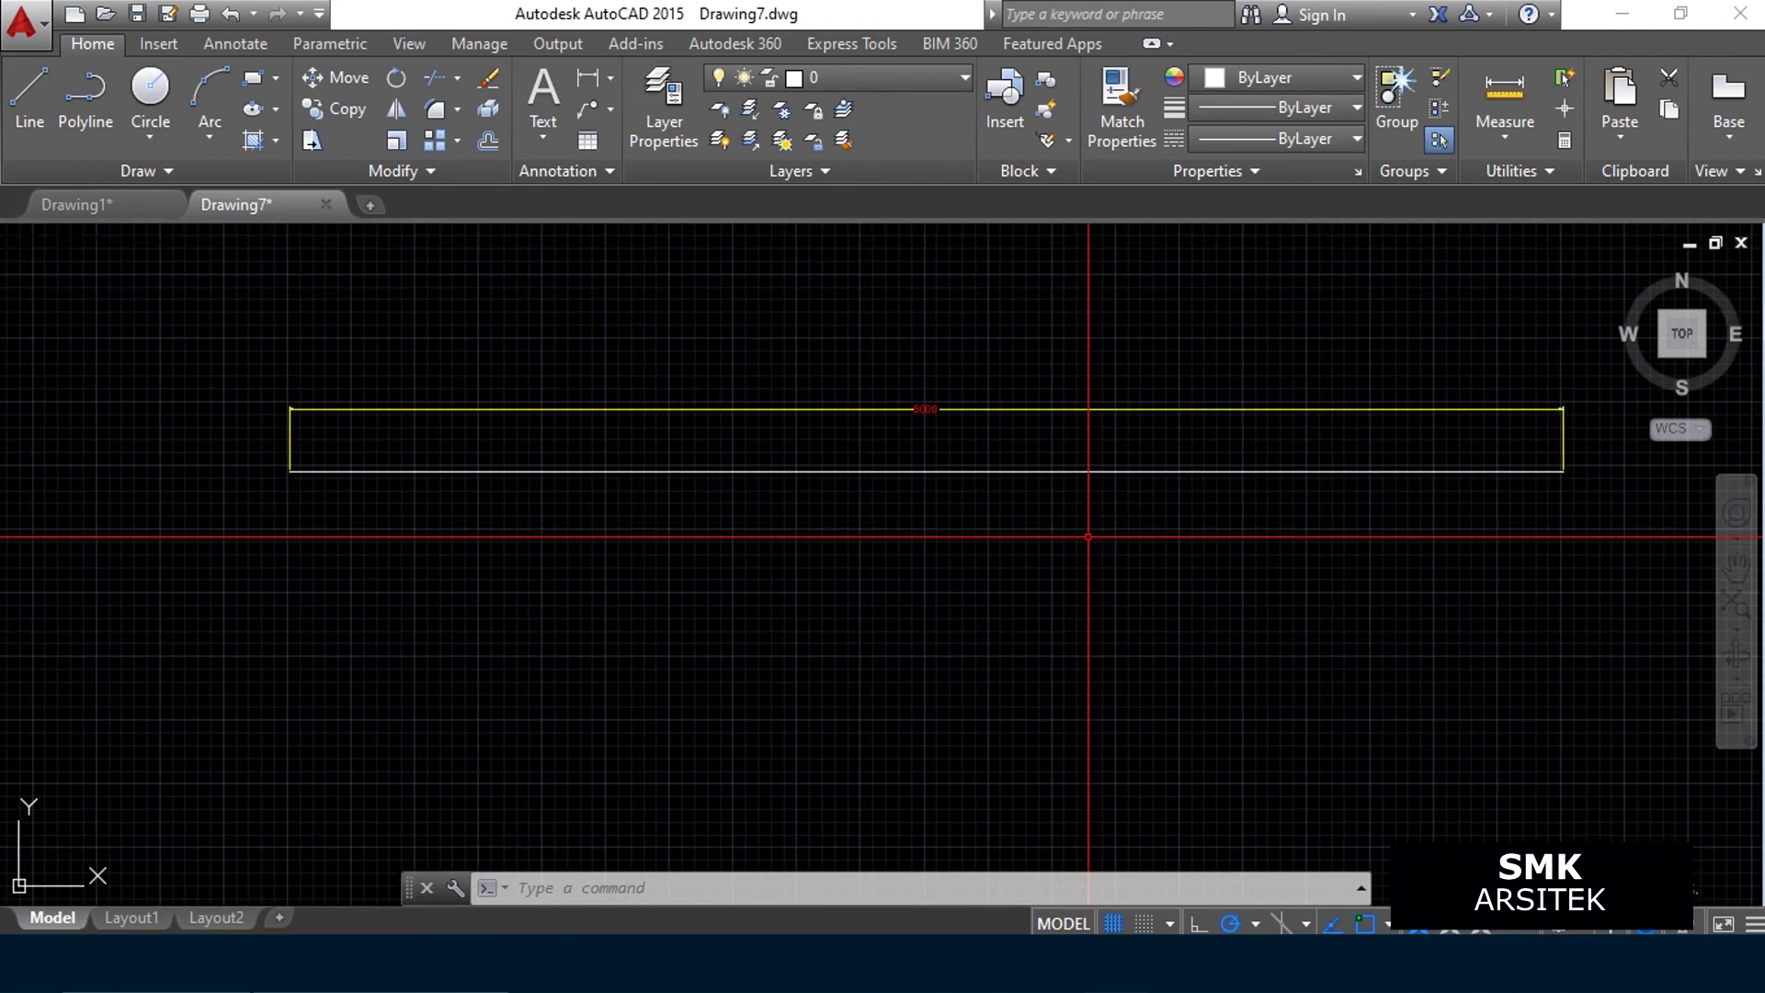
pyautogui.scroll(-2, 1039, 537)
pyautogui.moveTo(1321, 581); pyautogui.dragTo(1277, 566, button='middle')
pyautogui.moveTo(1273, 709); pyautogui.dragTo(1241, 611, button='middle')
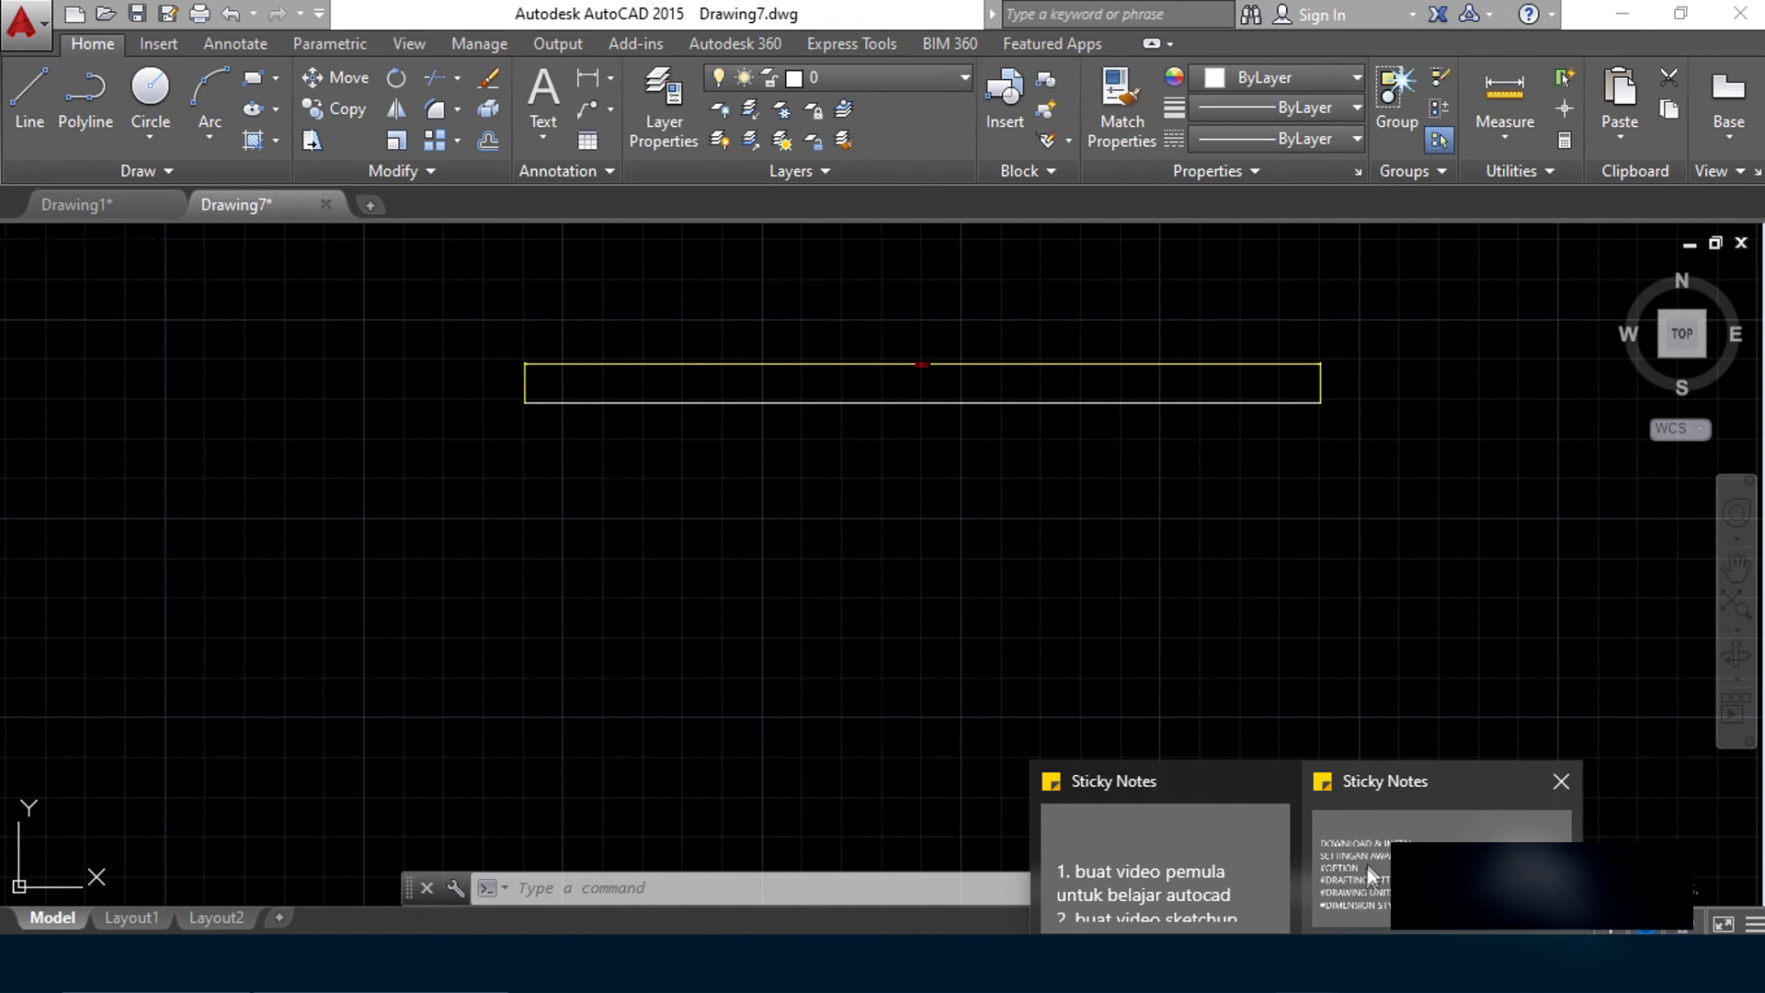
pyautogui.click(1435, 869)
pyautogui.moveTo(1283, 196); pyautogui.dragTo(1287, 263)
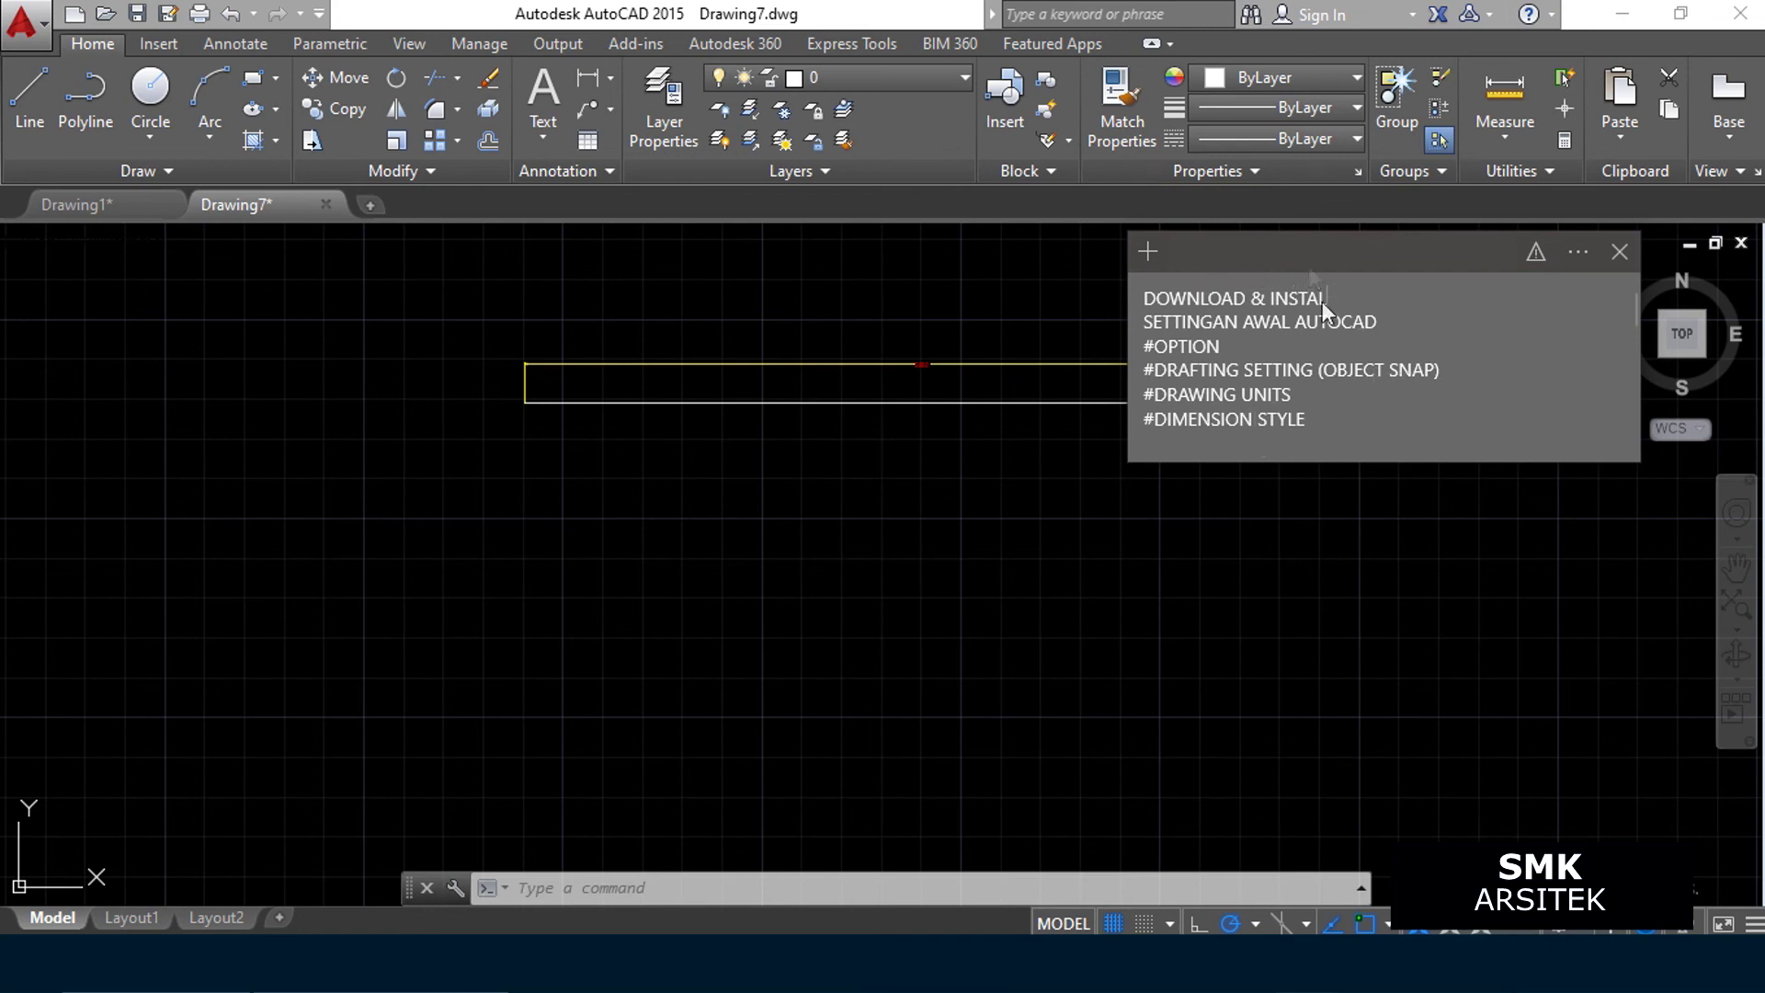
pyautogui.moveTo(1309, 266); pyautogui.dragTo(1339, 358)
pyautogui.moveTo(898, 601); pyautogui.dragTo(957, 555, button='middle')
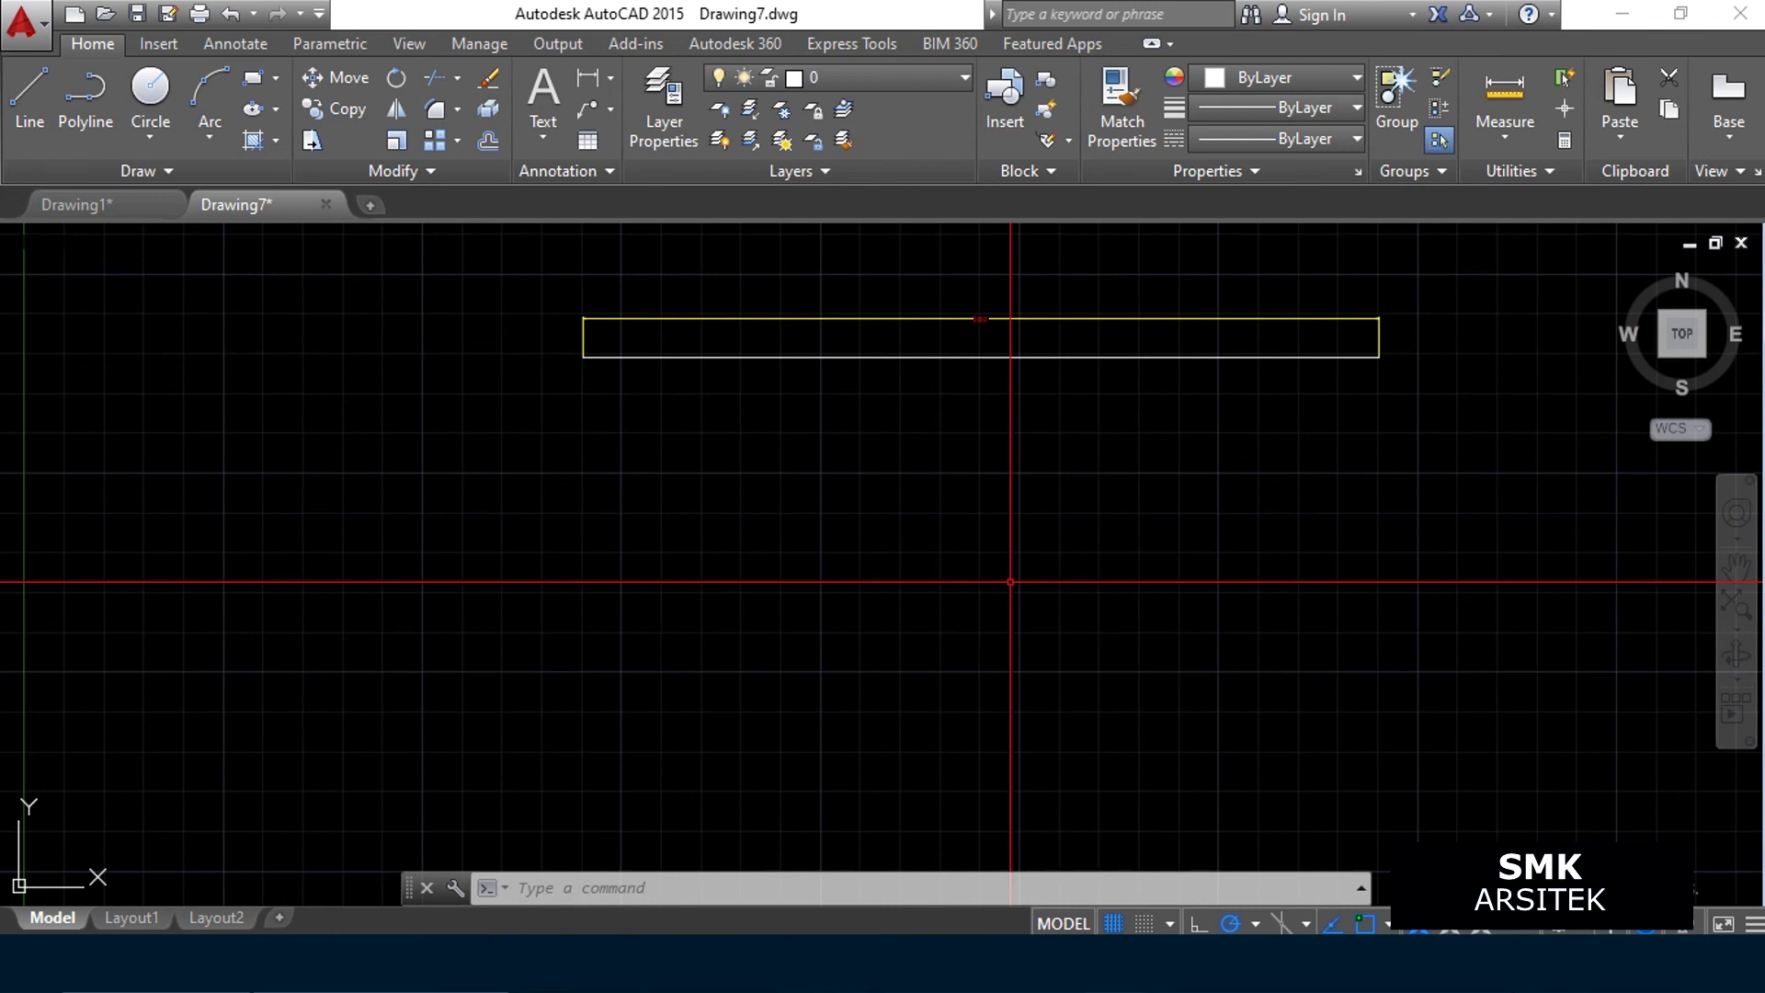
pyautogui.scroll(-2, 947, 464)
pyautogui.moveTo(1250, 510)
pyautogui.mouseDown(button='middle')
pyautogui.moveTo(1202, 465)
pyautogui.moveTo(1131, 497)
pyautogui.moveTo(1171, 479)
pyautogui.moveTo(1079, 429)
pyautogui.moveTo(1122, 395)
pyautogui.mouseUp(button='middle')
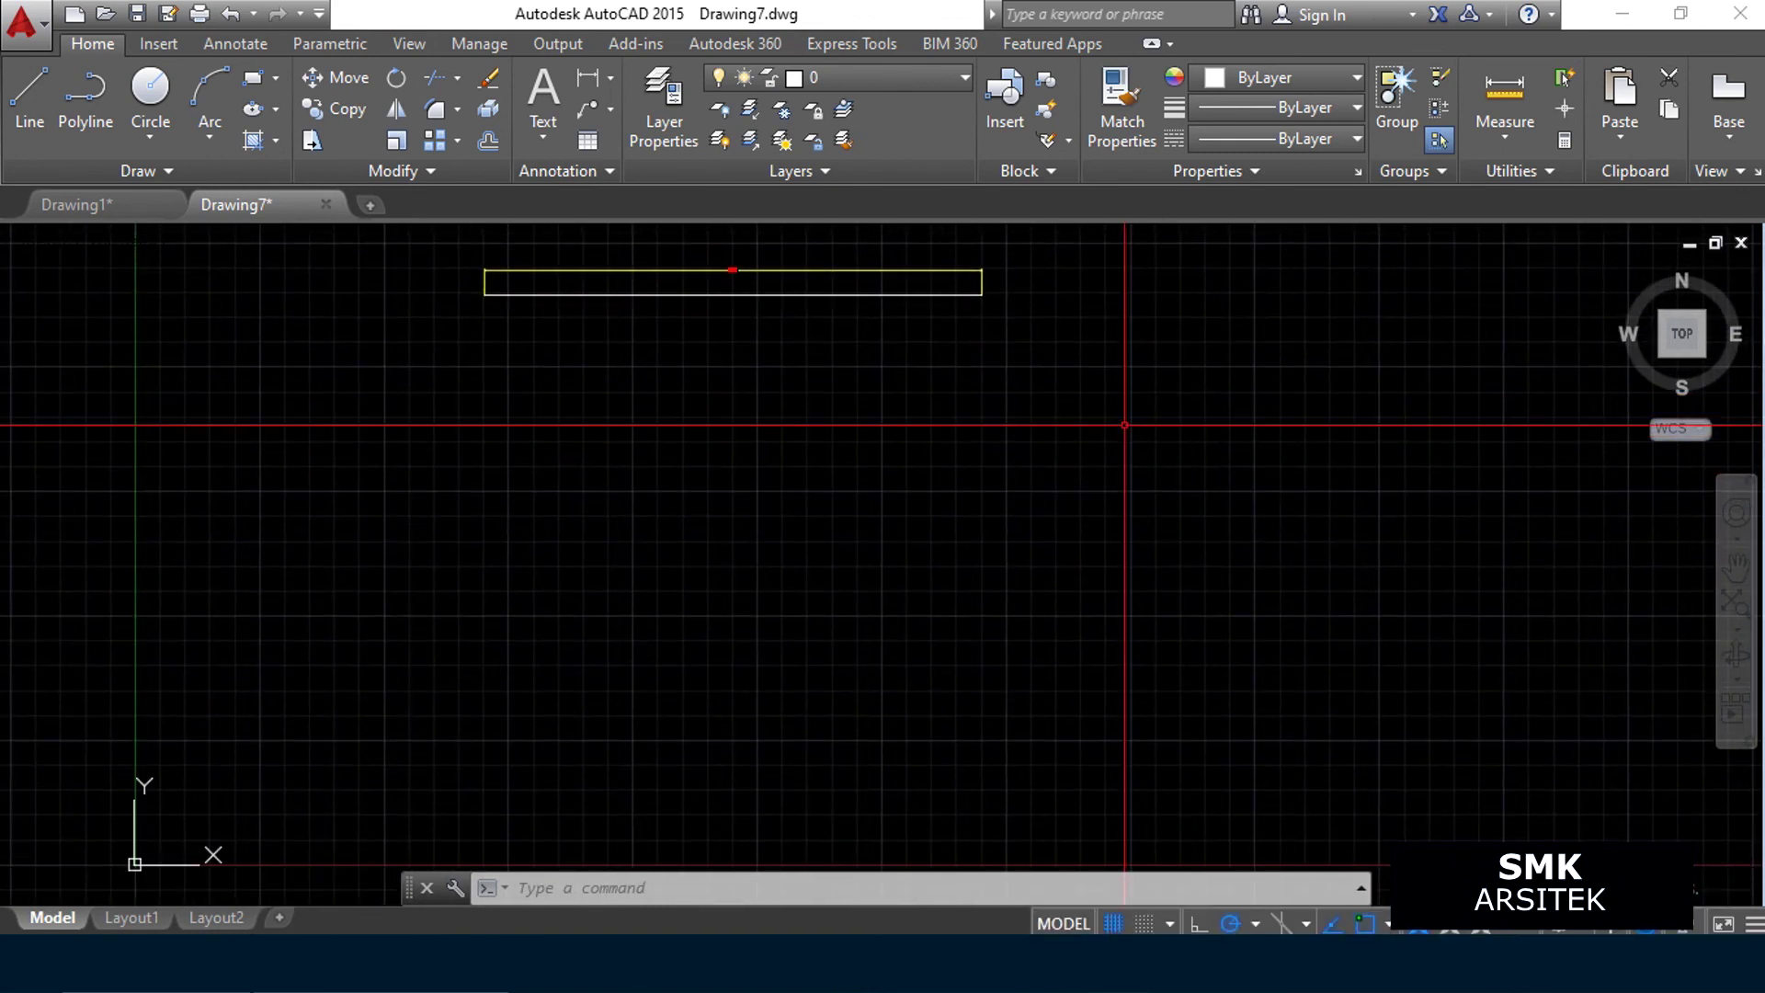